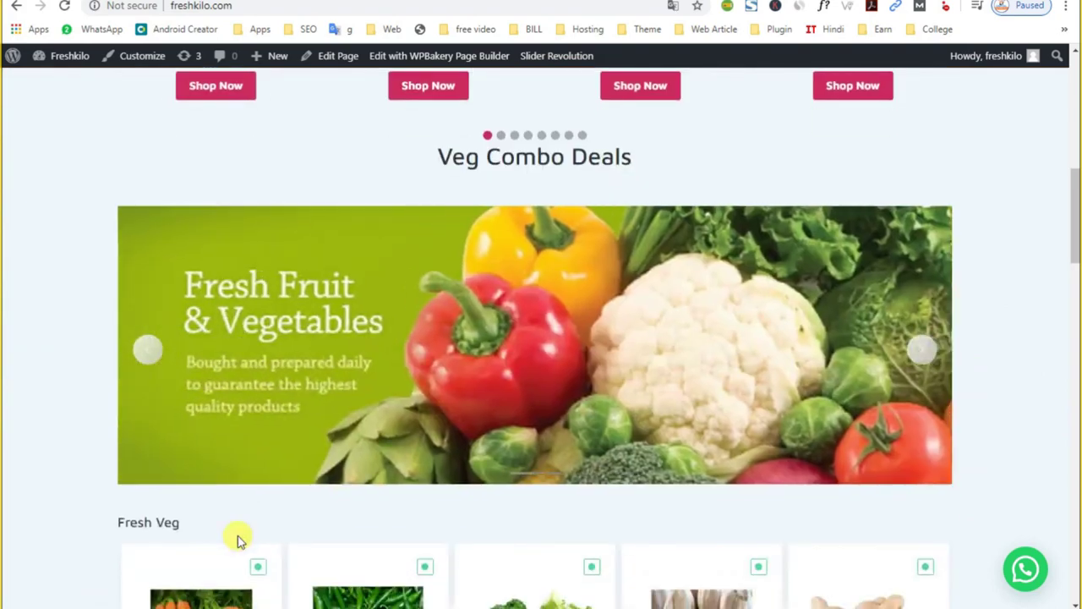
# Look over the store homepage, including Shop By Category, Veg Combo Deals, the Fresh Veg products and the WhatsApp chat option
pyautogui.scroll(-2, 238, 541)
pyautogui.scroll(5, 237, 541)
pyautogui.scroll(-11, 304, 448)
pyautogui.scroll(12, 304, 455)
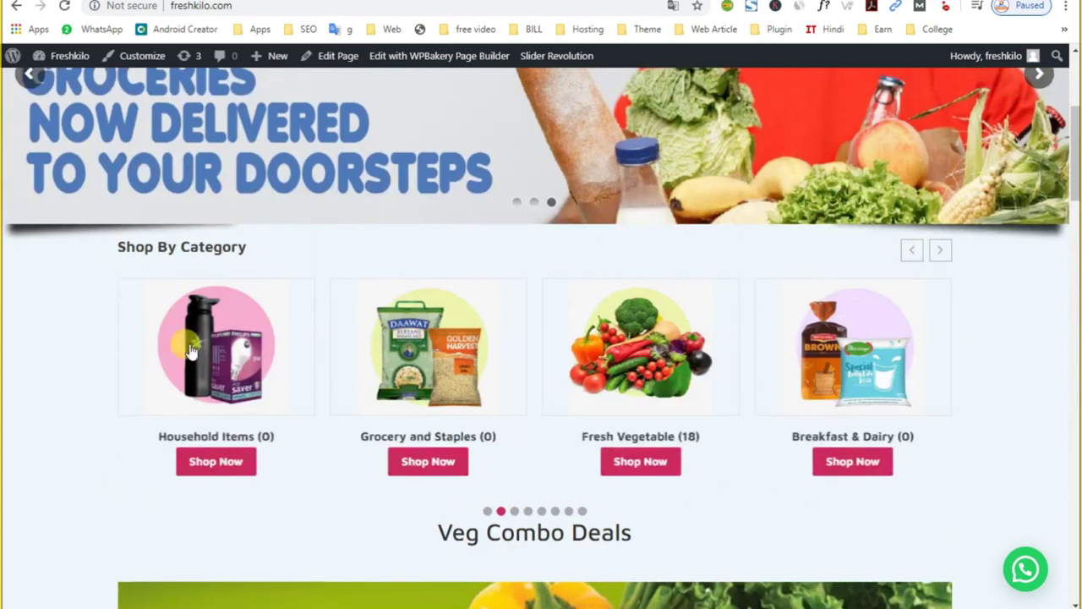
pyautogui.moveTo(110, 327); pyautogui.dragTo(157, 365)
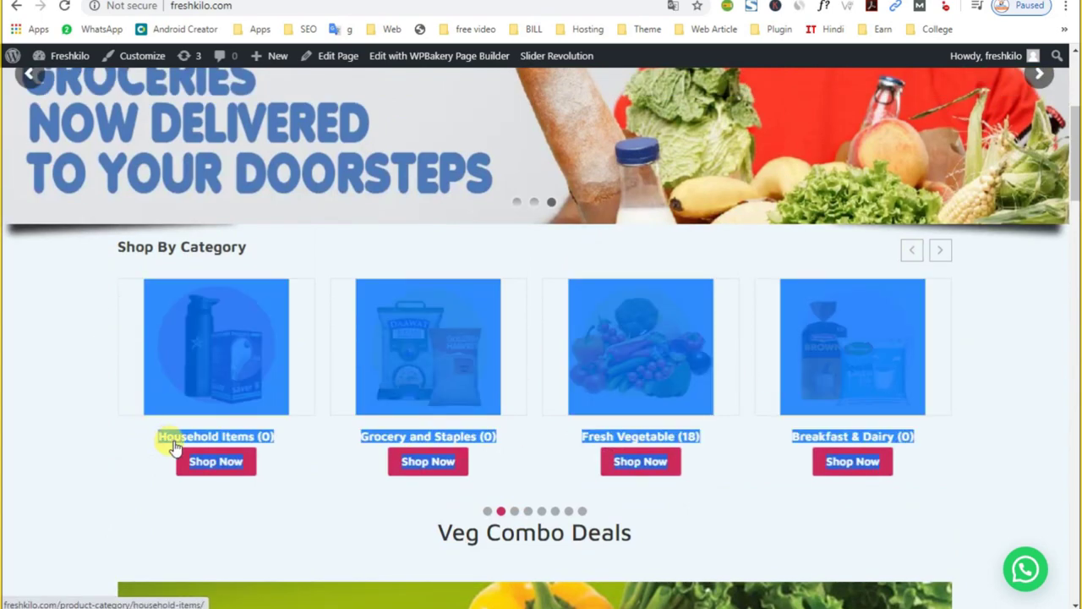
pyautogui.scroll(-5, 173, 444)
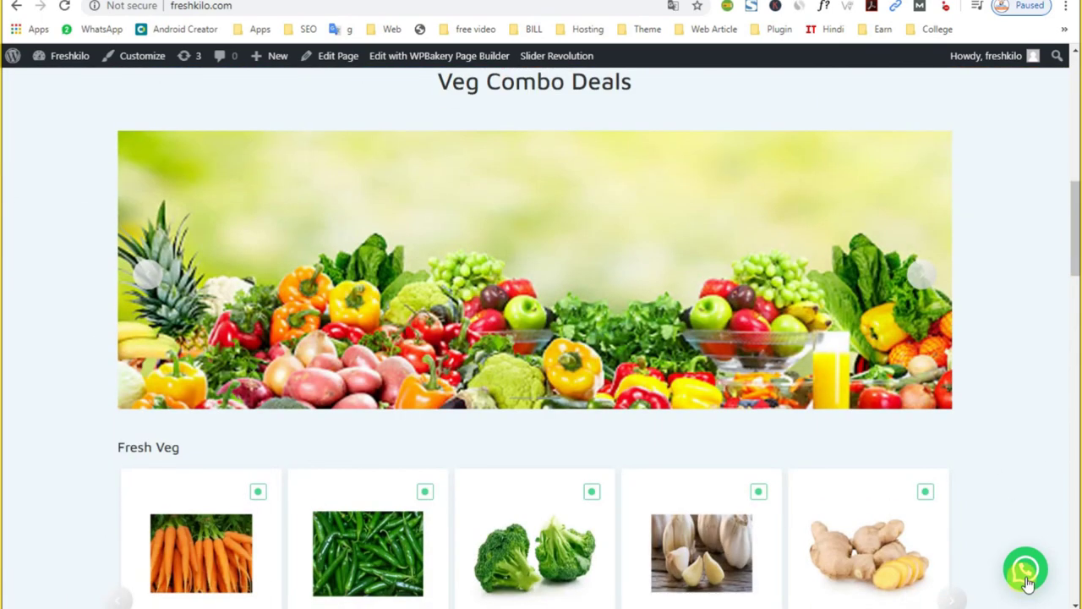
pyautogui.click(1025, 576)
pyautogui.click(1023, 393)
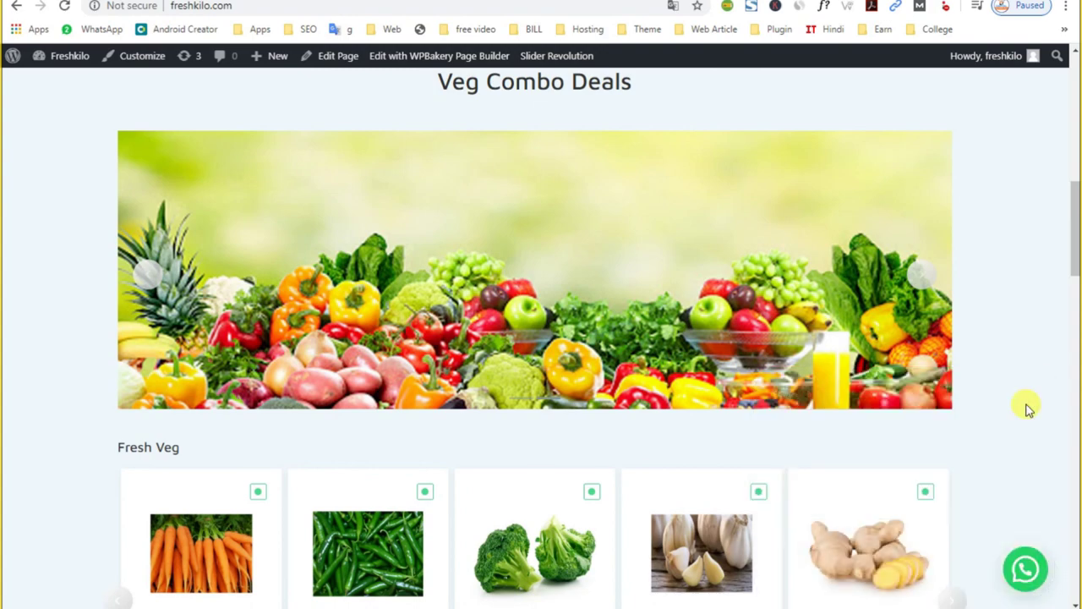
pyautogui.scroll(-2, 1032, 484)
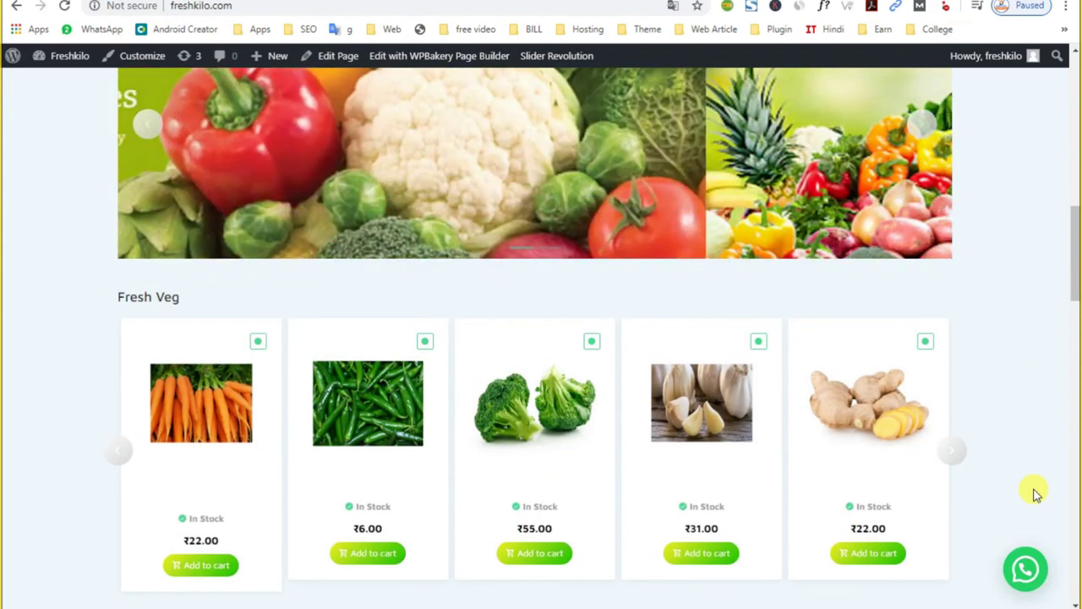
pyautogui.scroll(-5, 1036, 493)
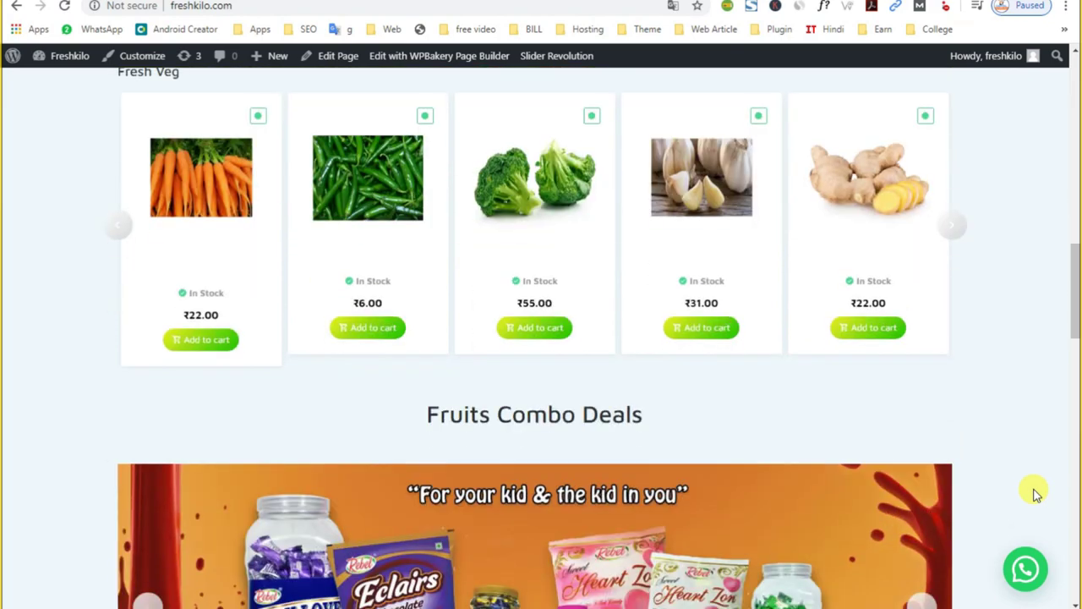
# Open the BROCCOLI-250 G product from the Fresh Veg section and review its image, title, ordering options and description
pyautogui.scroll(4, 645, 321)
pyautogui.click(541, 345)
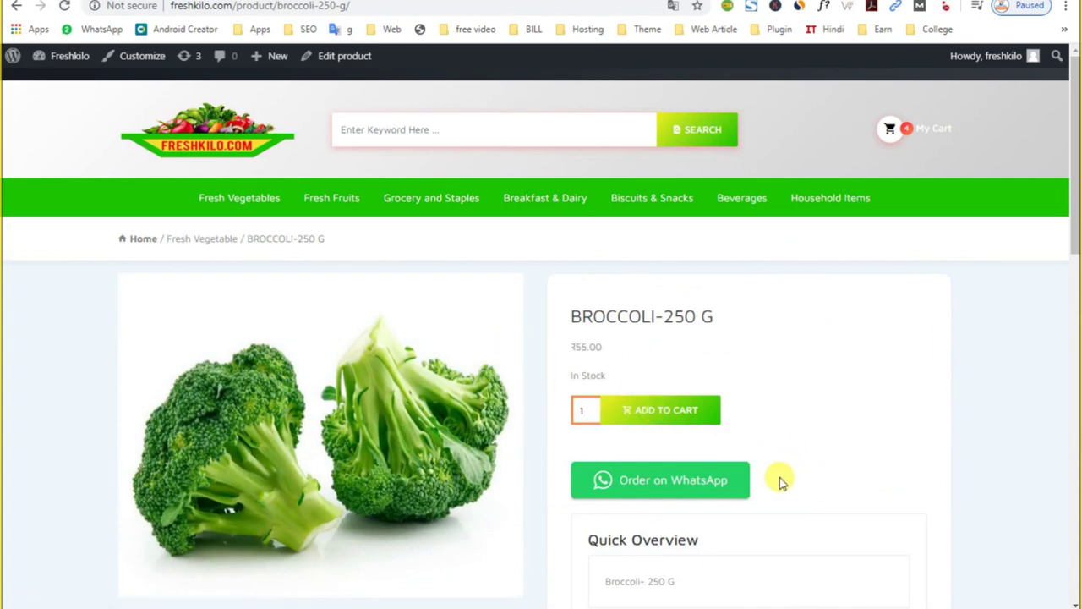
pyautogui.scroll(-2, 786, 529)
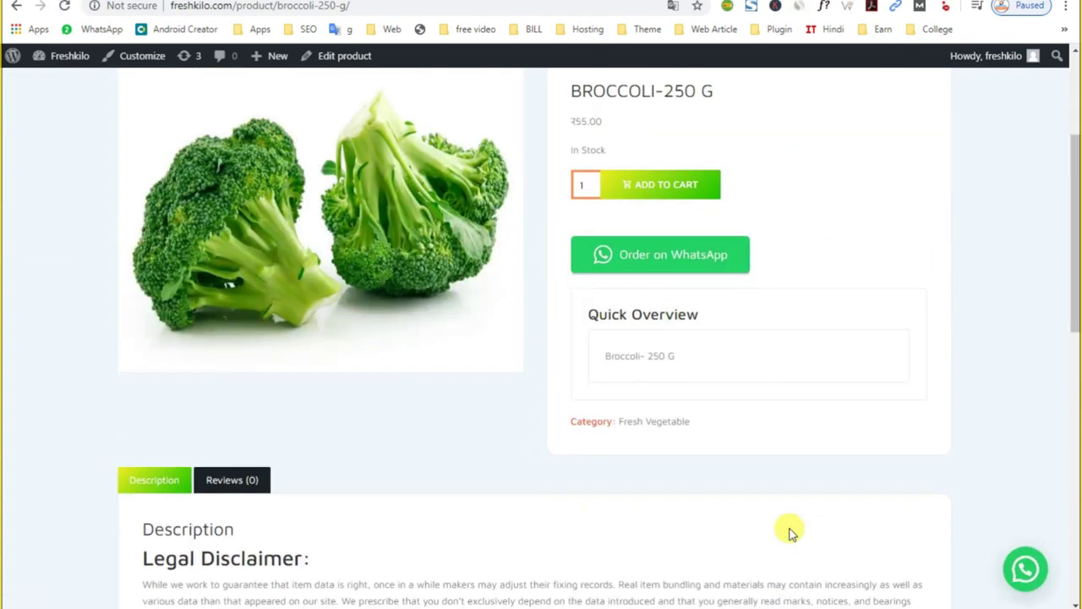
pyautogui.scroll(-2, 789, 531)
pyautogui.scroll(2, 787, 529)
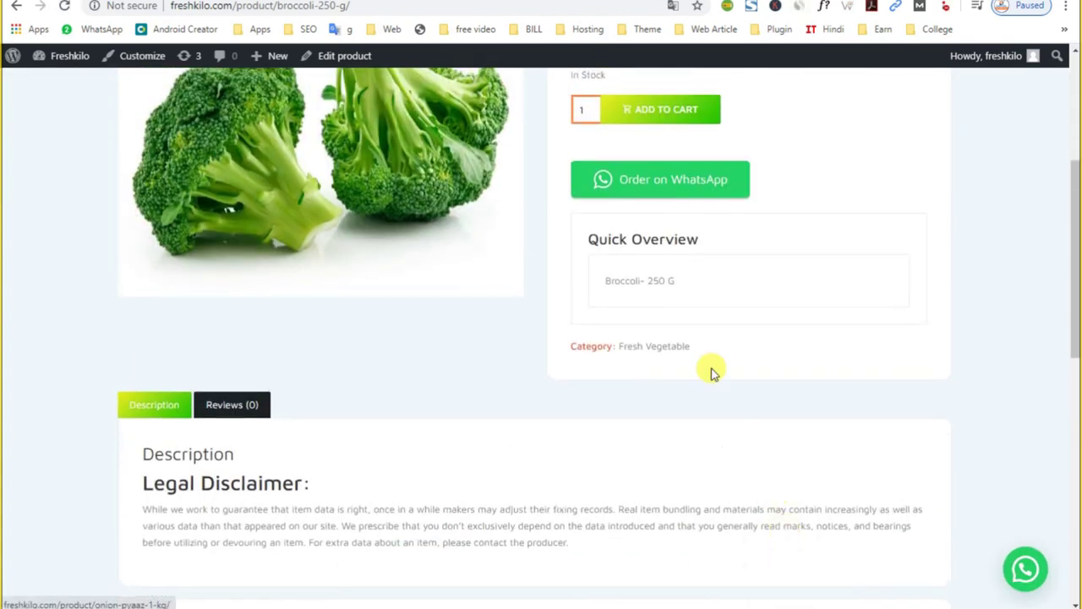
pyautogui.scroll(3, 655, 350)
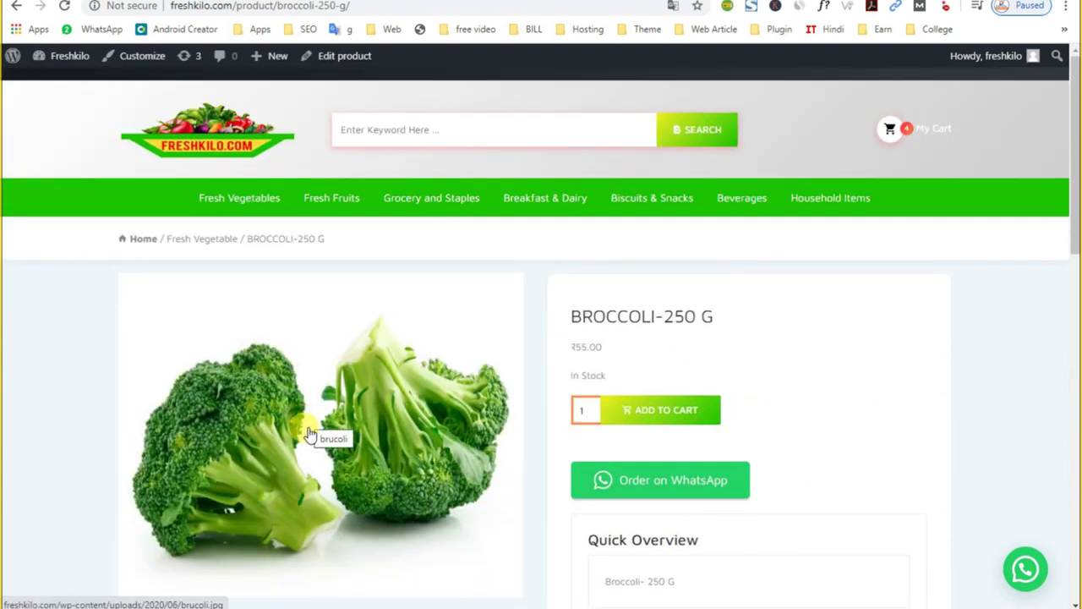
pyautogui.scroll(-2, 361, 454)
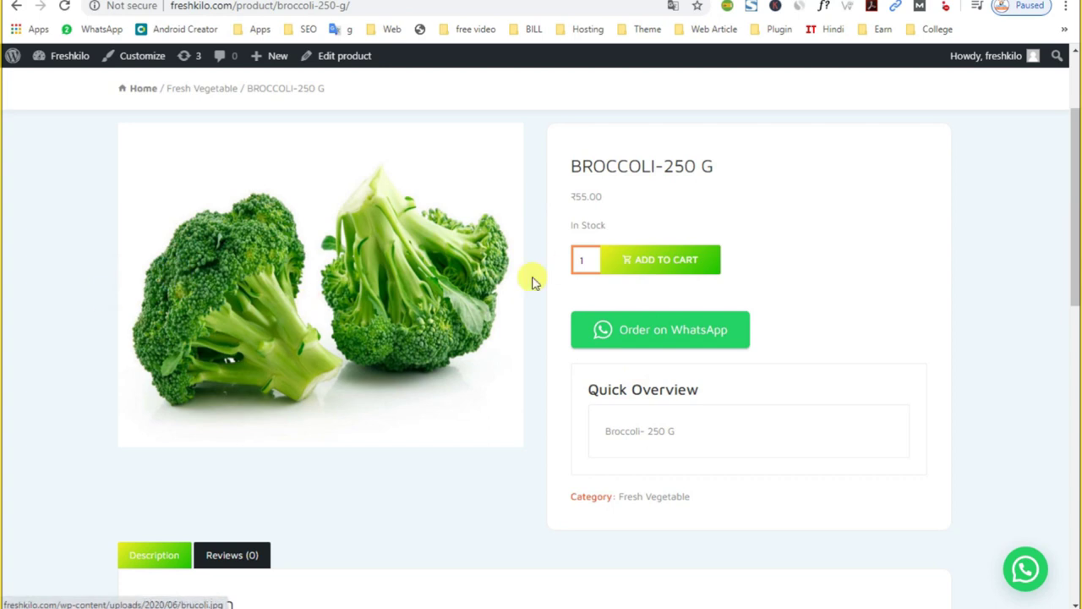
pyautogui.scroll(2, 501, 406)
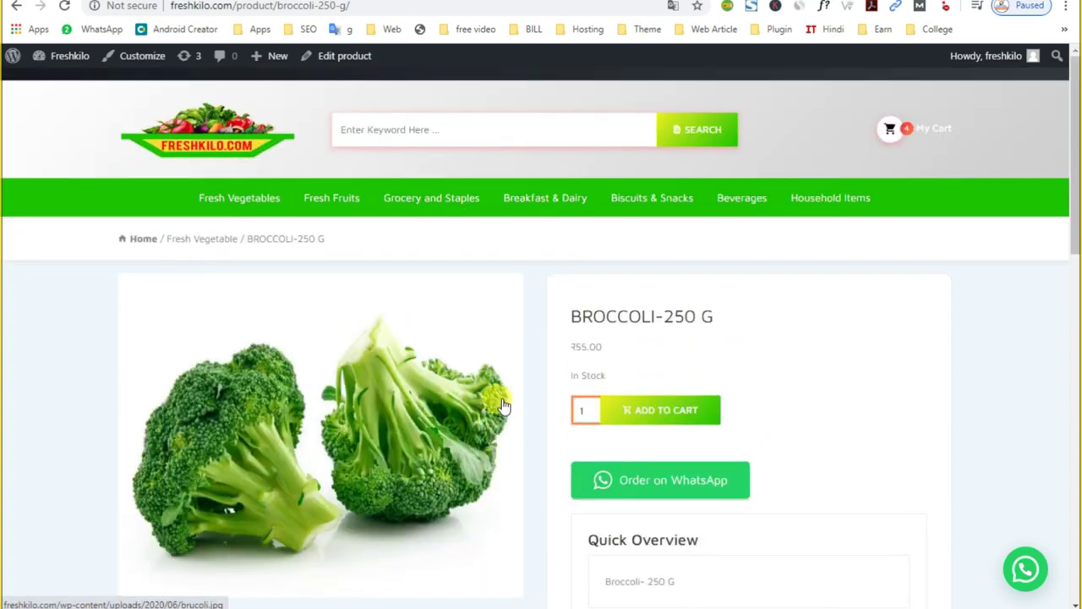
pyautogui.tripleClick(617, 316)
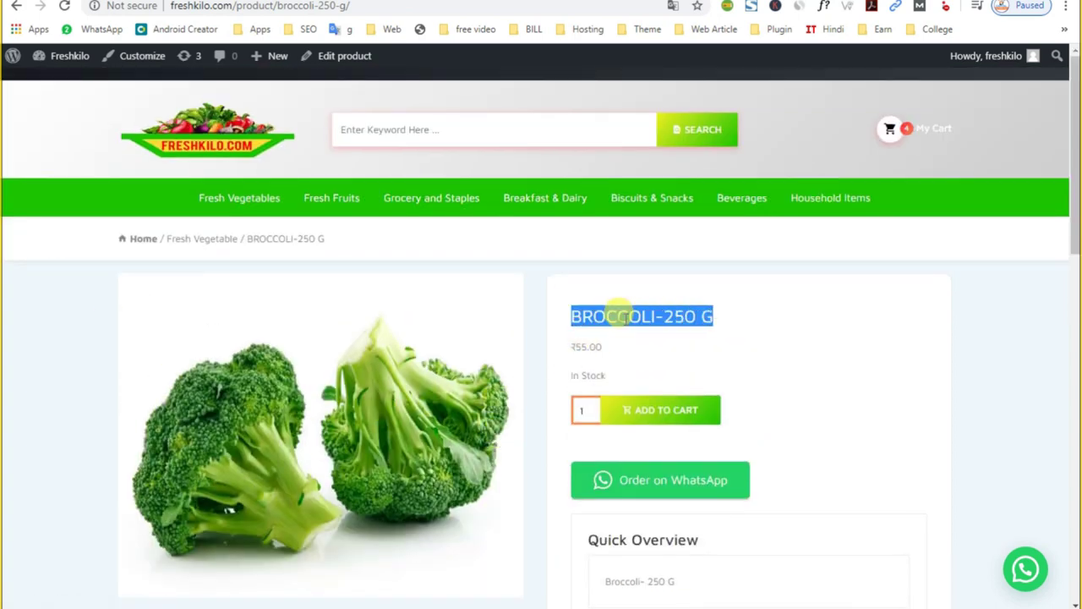
# Return to the store homepage and open the site's WordPress admin dashboard
pyautogui.click(182, 139)
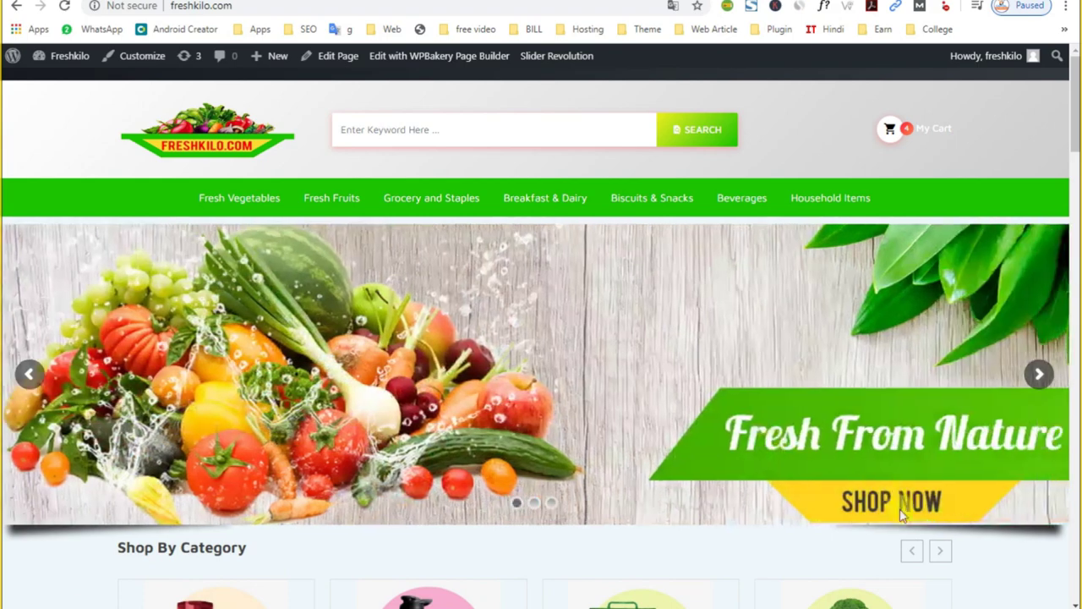
pyautogui.scroll(-2, 1001, 602)
pyautogui.scroll(2, 1000, 602)
pyautogui.moveTo(70, 55)
pyautogui.click(48, 77)
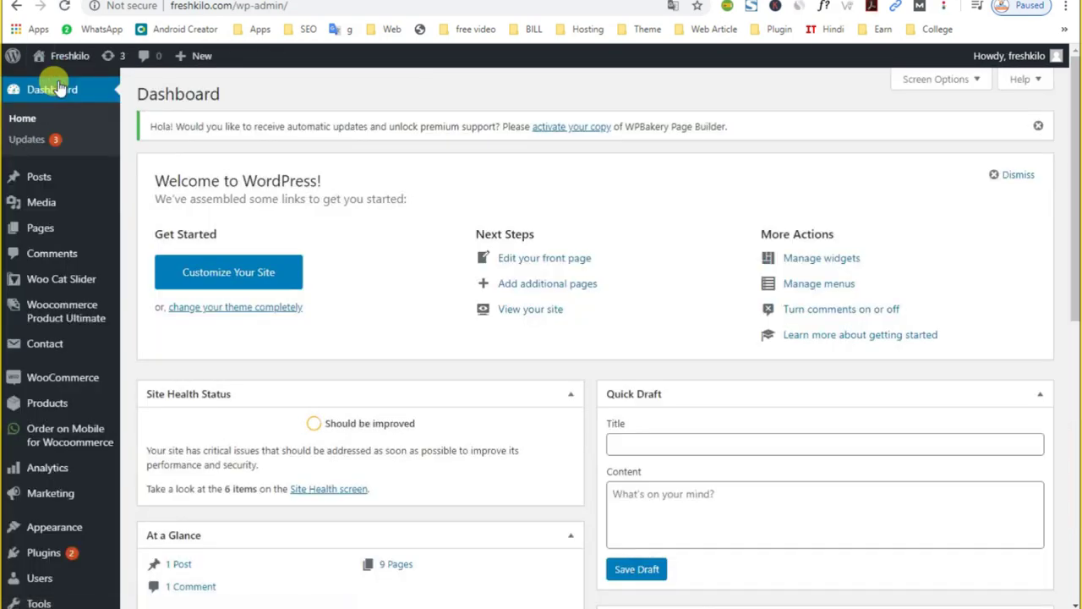
# Open the live Freshkilo site from the dashboard, then go back to the dashboard
pyautogui.moveTo(48, 53)
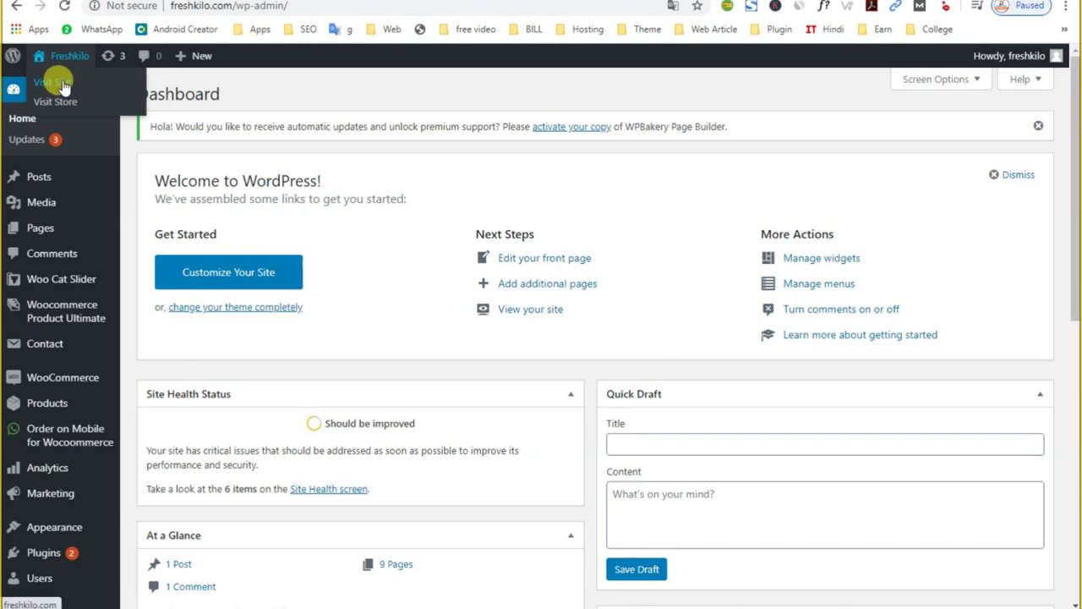
pyautogui.rightClick(76, 85)
pyautogui.press('Escape')
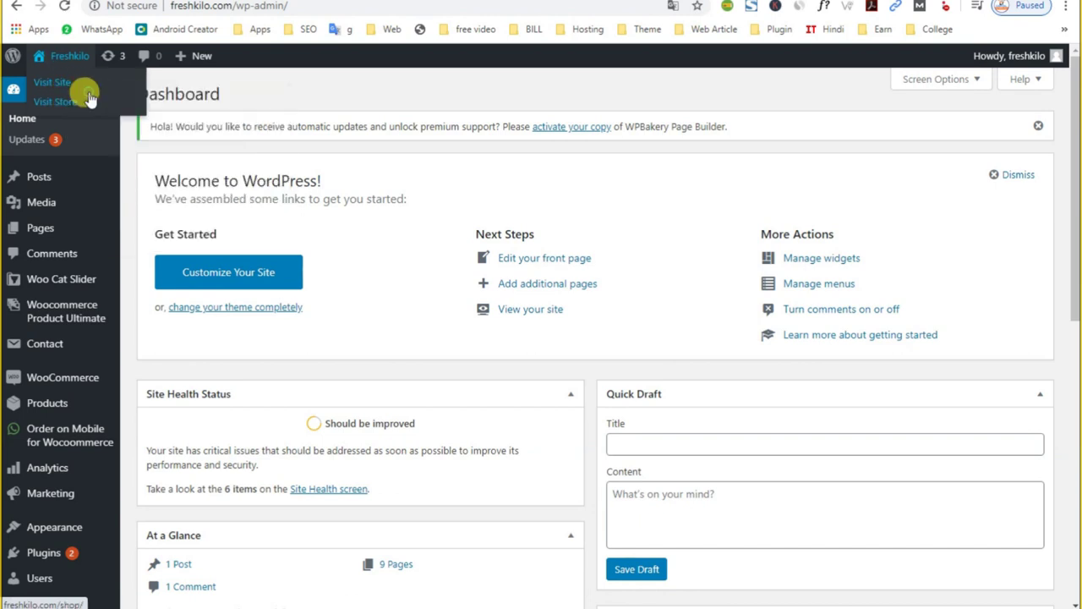
pyautogui.click(72, 85)
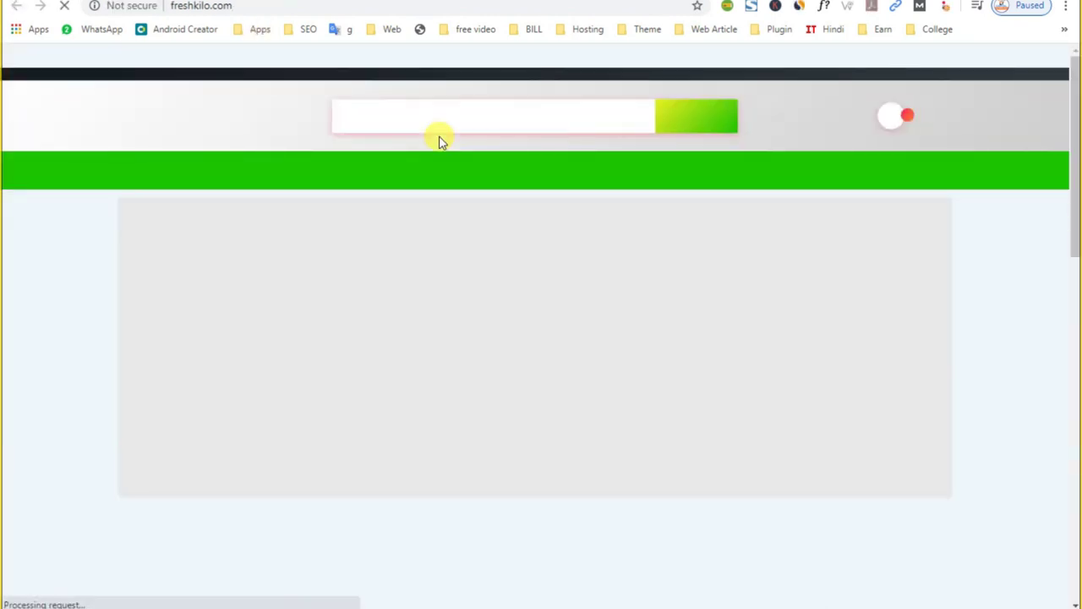
pyautogui.hotkey('alt', 'Left')
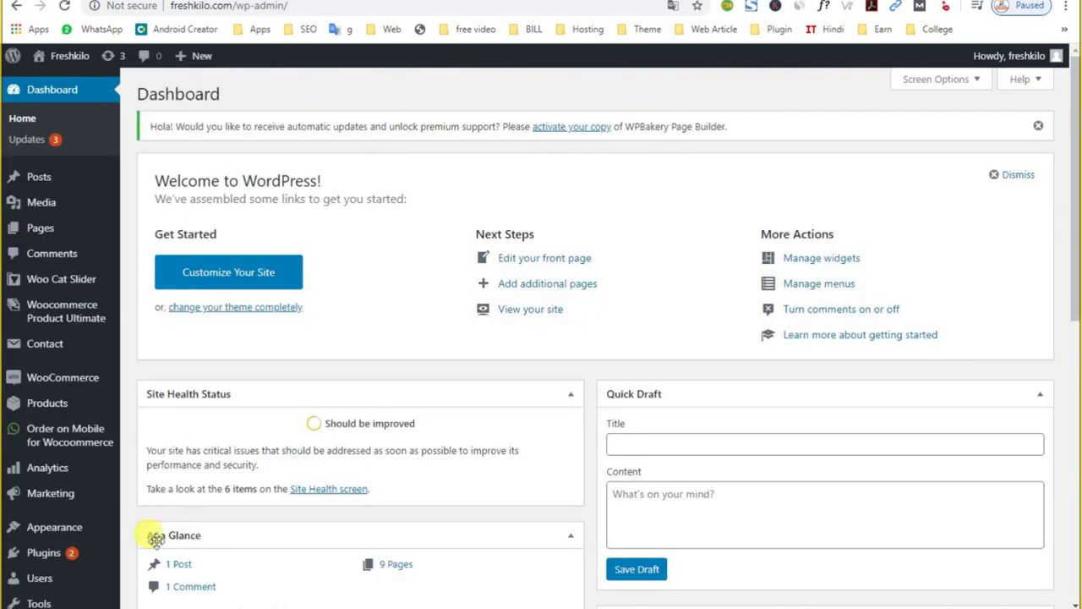
# View the store's full product list and the WooCommerce dashboard
pyautogui.click(49, 405)
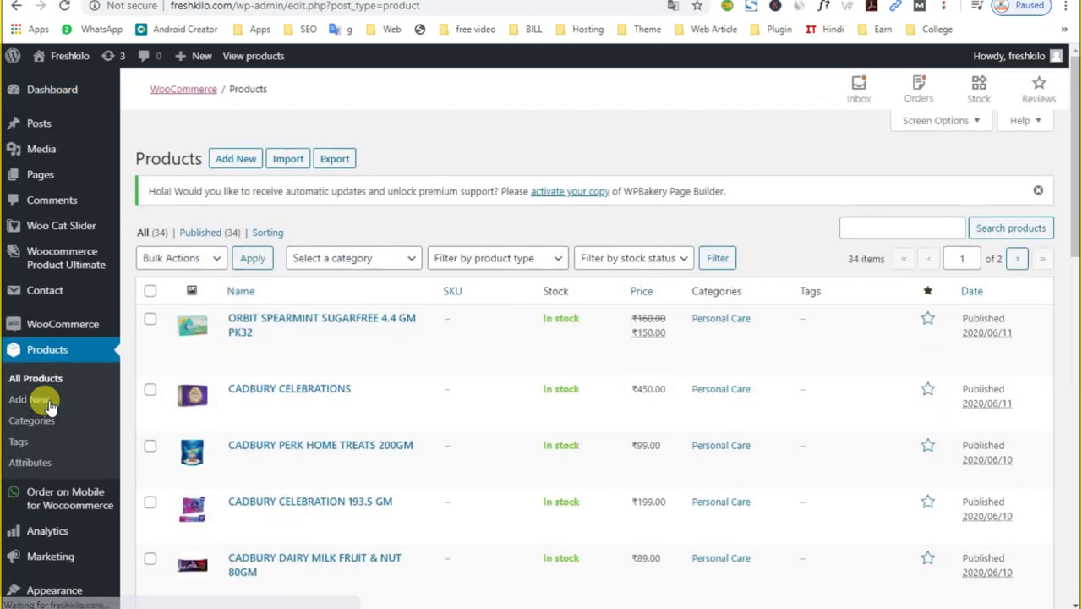
pyautogui.click(68, 331)
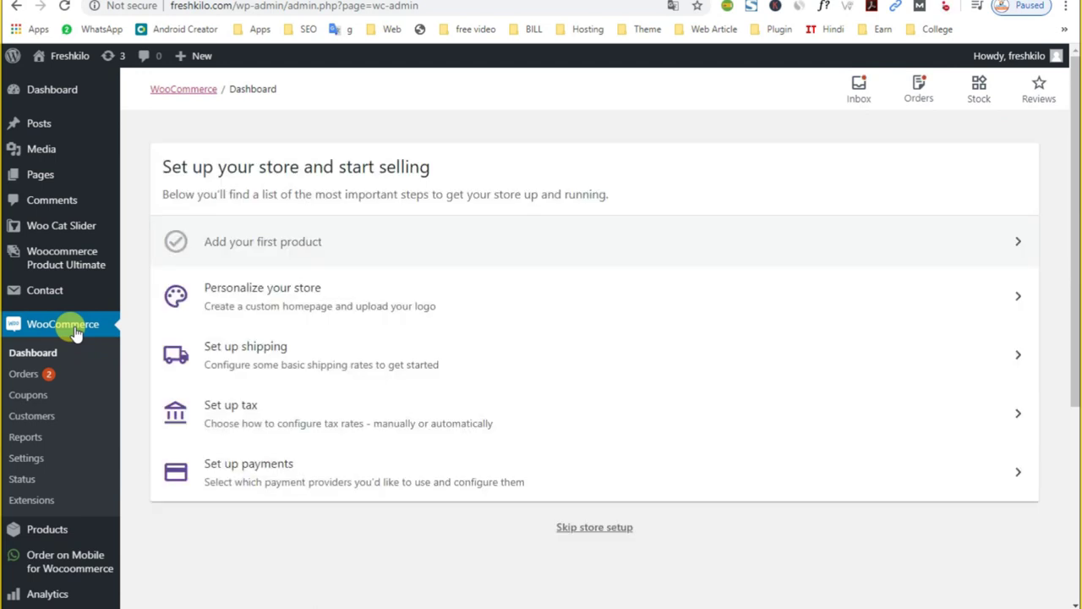
pyautogui.moveTo(77, 257)
# Open the installed themes and delete the Twenty Twenty theme
pyautogui.scroll(-2, 78, 258)
pyautogui.moveTo(73, 502)
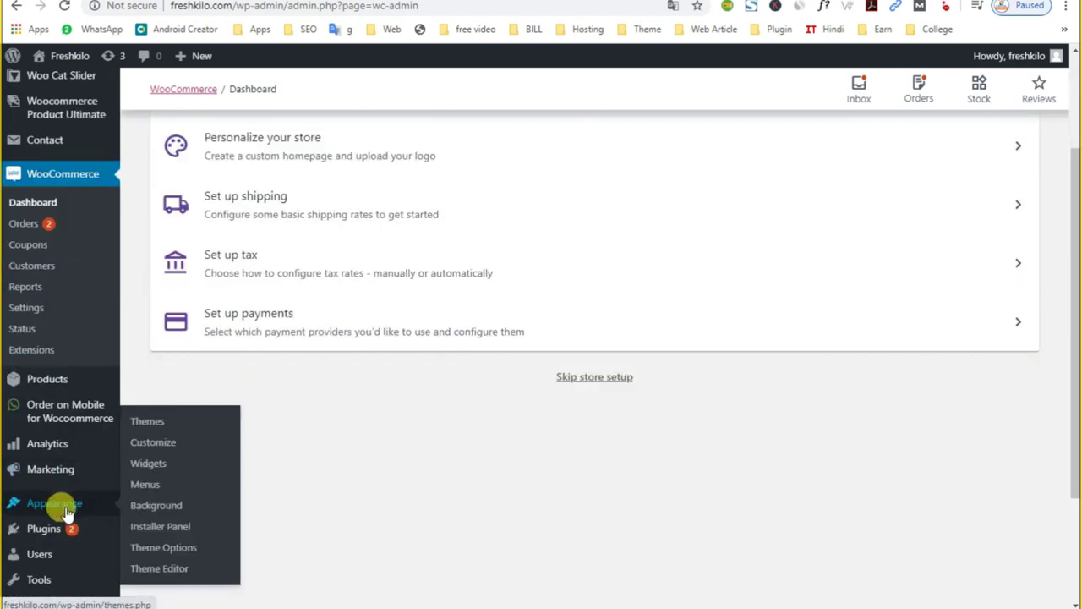
pyautogui.click(145, 423)
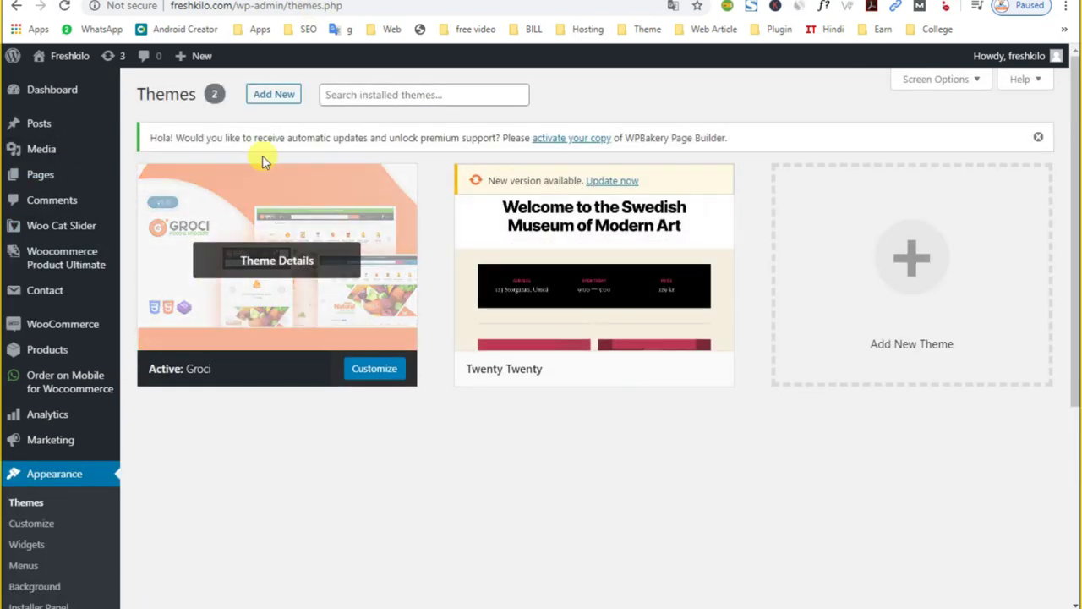
pyautogui.click(601, 285)
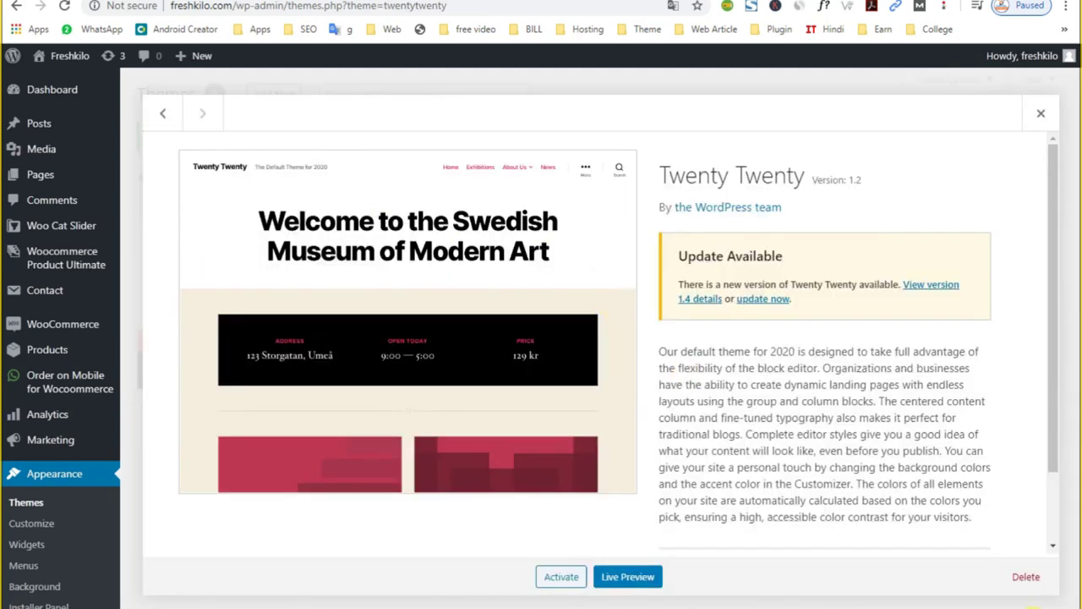
pyautogui.click(1025, 576)
pyautogui.click(617, 117)
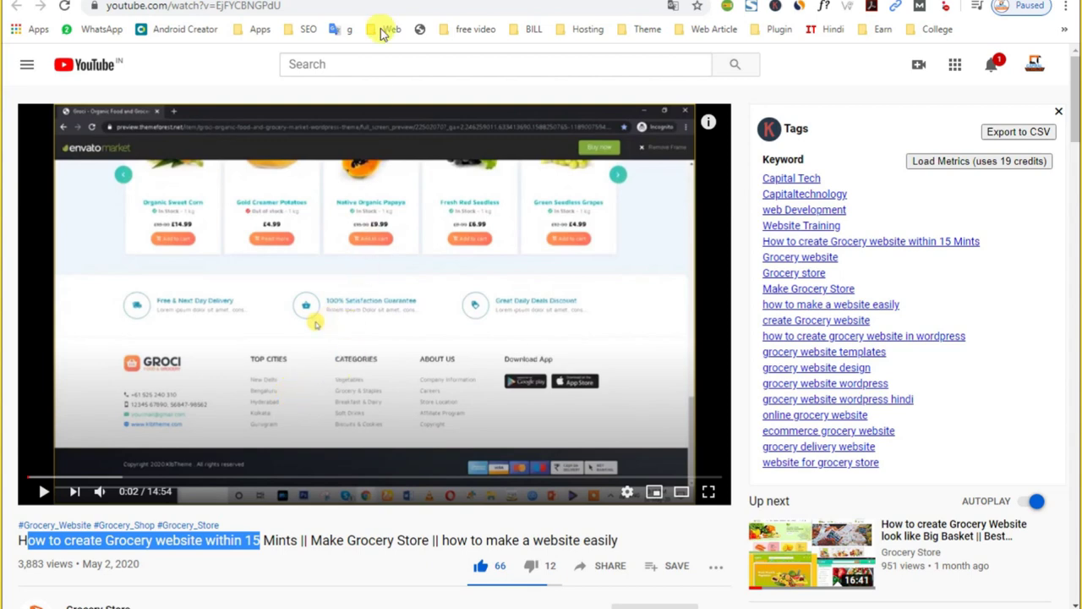
# Return from YouTube to the WordPress admin, open the product list and select all listed products to review them
pyautogui.click(393, 2)
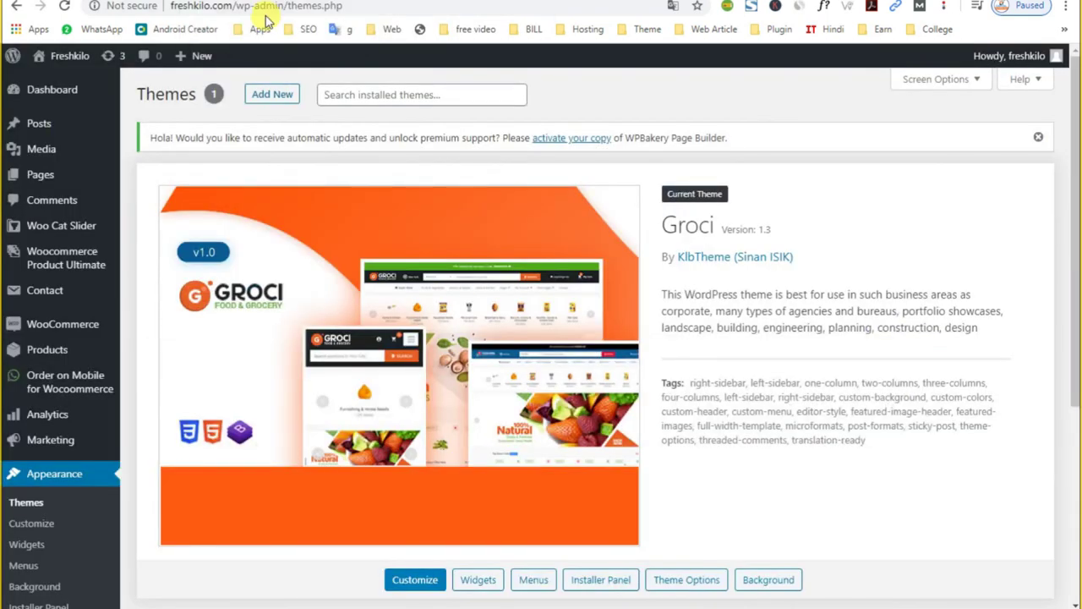
pyautogui.scroll(-2, 372, 284)
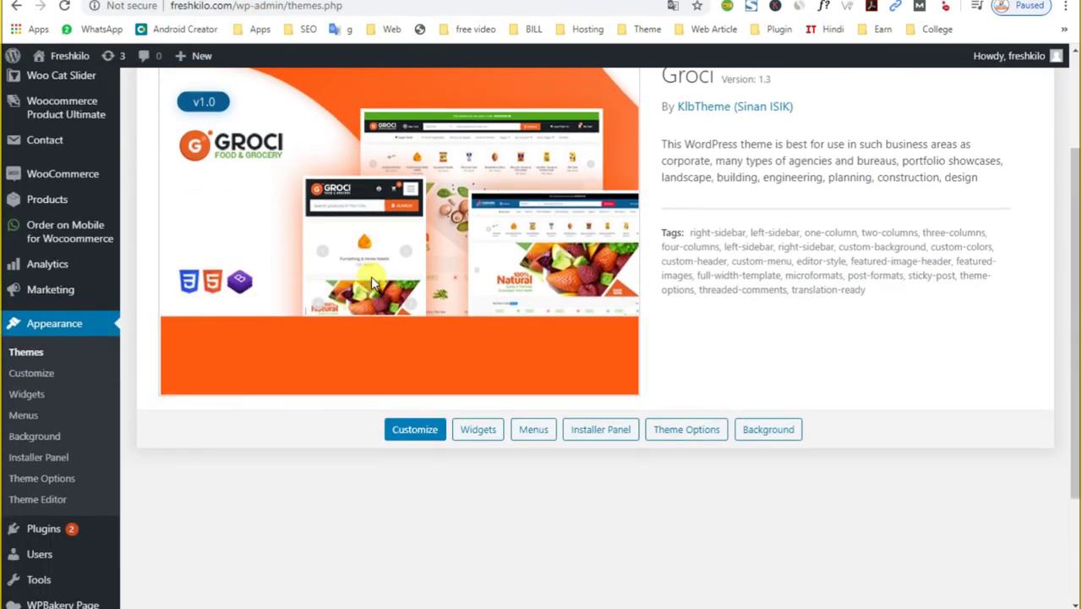
pyautogui.click(23, 201)
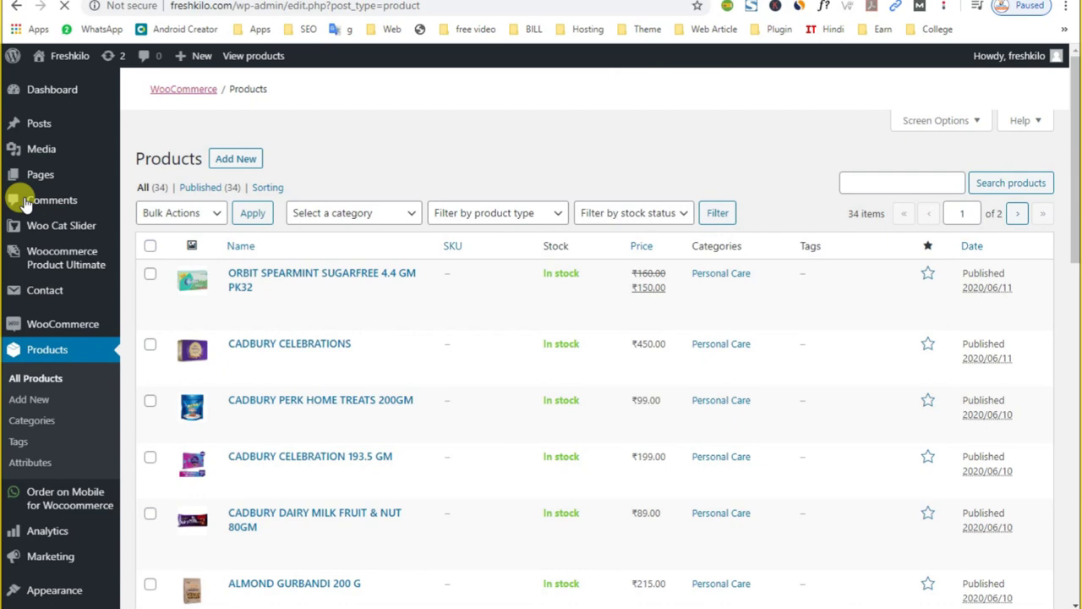
pyautogui.click(150, 292)
pyautogui.scroll(-5, 146, 448)
pyautogui.scroll(4, 144, 456)
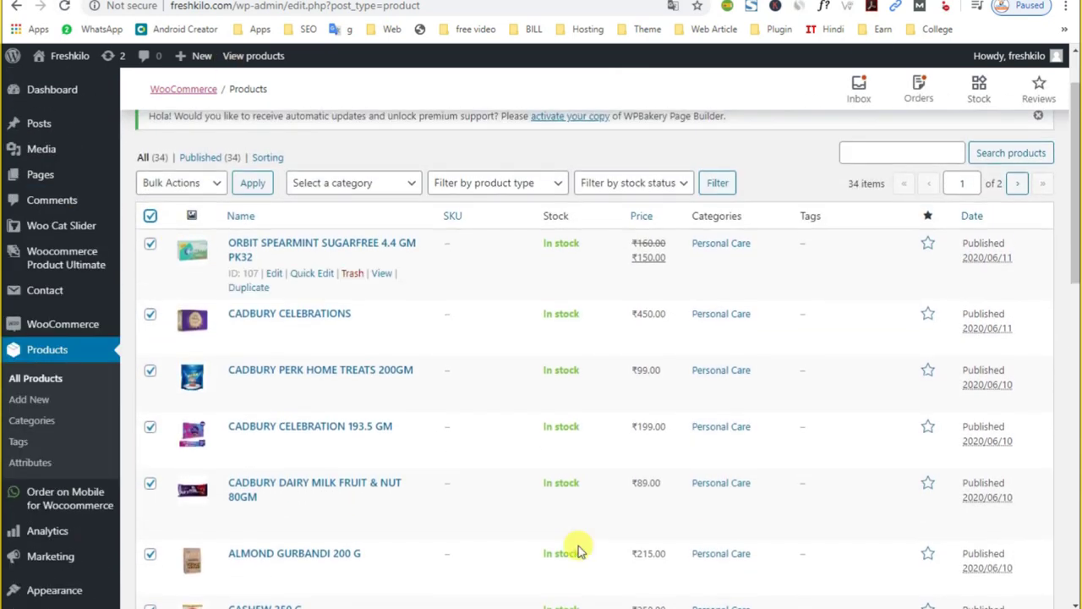
pyautogui.scroll(-10, 278, 437)
pyautogui.scroll(7, 278, 442)
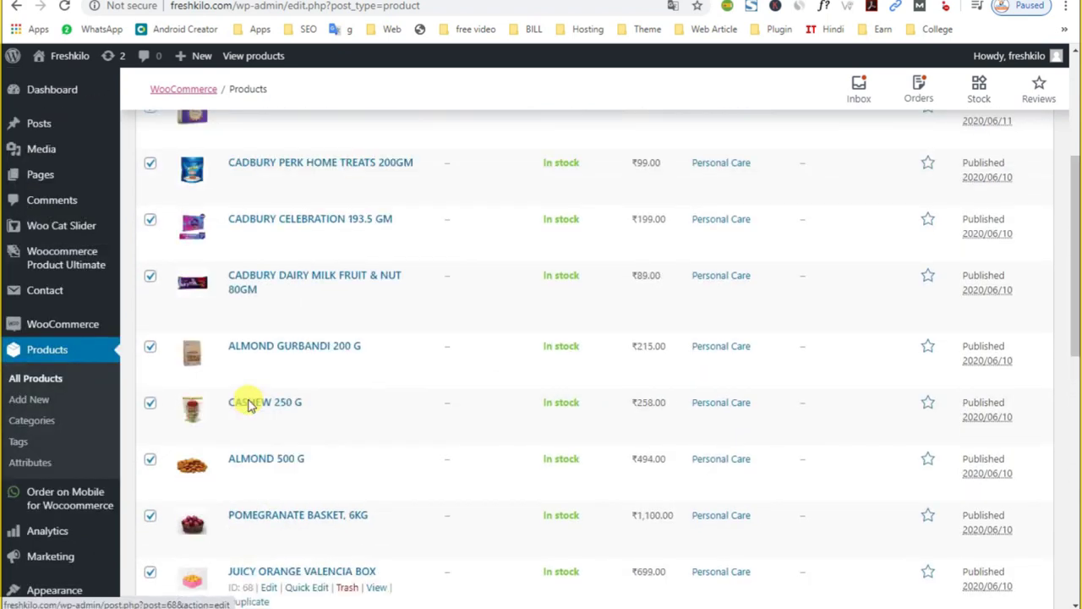
pyautogui.scroll(4, 248, 406)
# Start a new product named "test" and enter "test" as its description
pyautogui.click(232, 164)
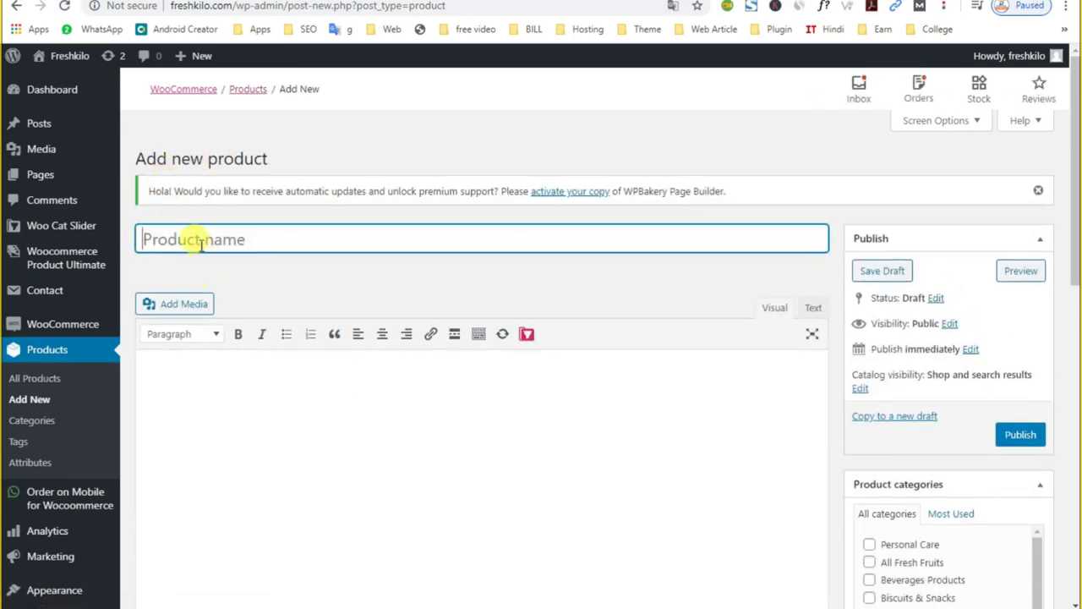
pyautogui.write('test')
pyautogui.scroll(-1, 201, 332)
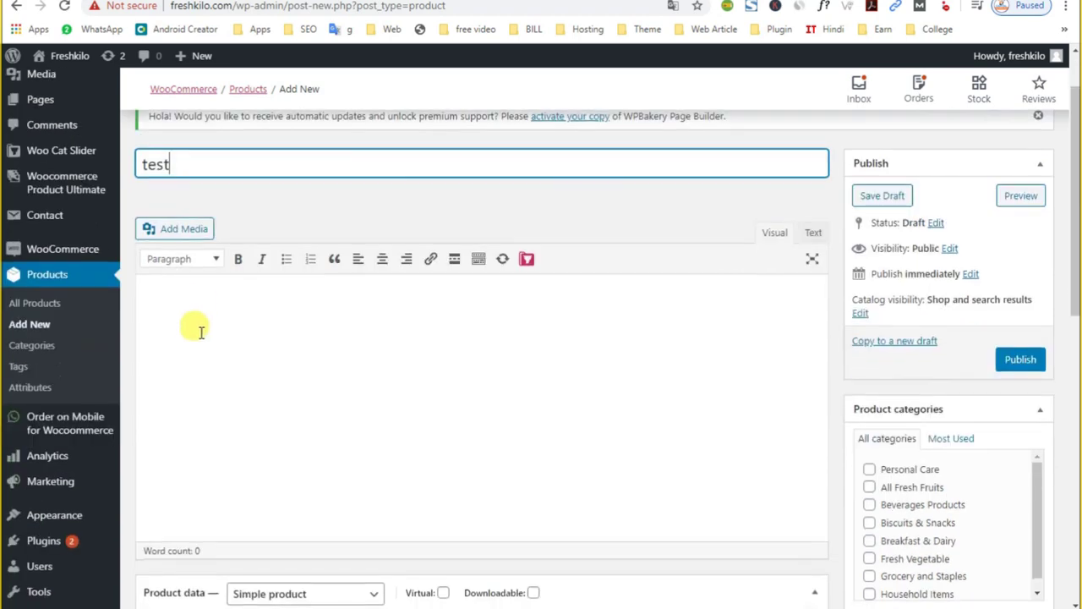
pyautogui.click(194, 328)
pyautogui.write('test')
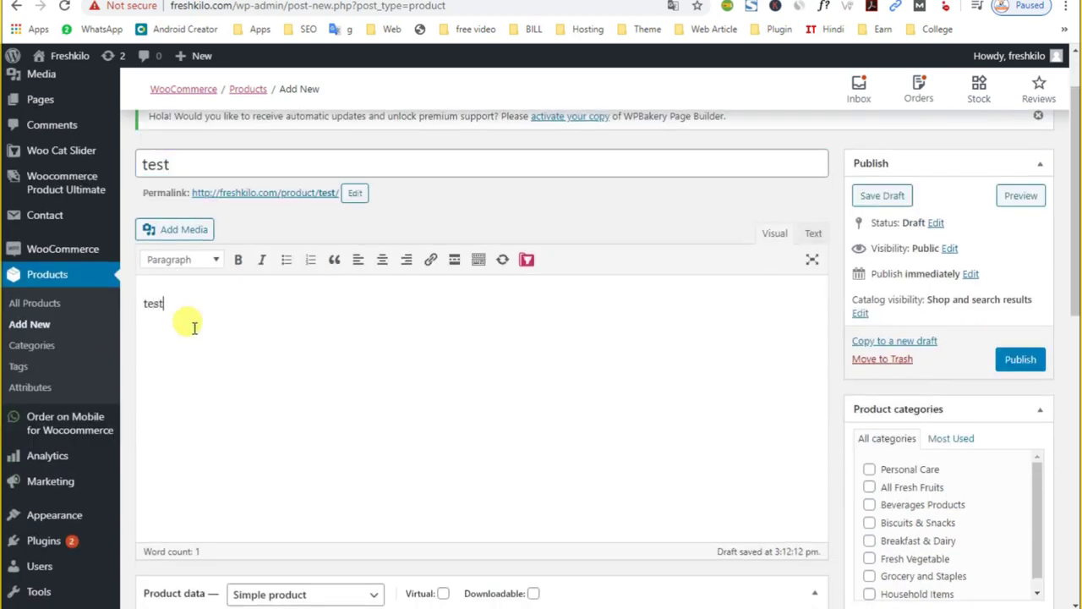
# Open the product type choices in the new product's Product data section
pyautogui.scroll(-3, 194, 328)
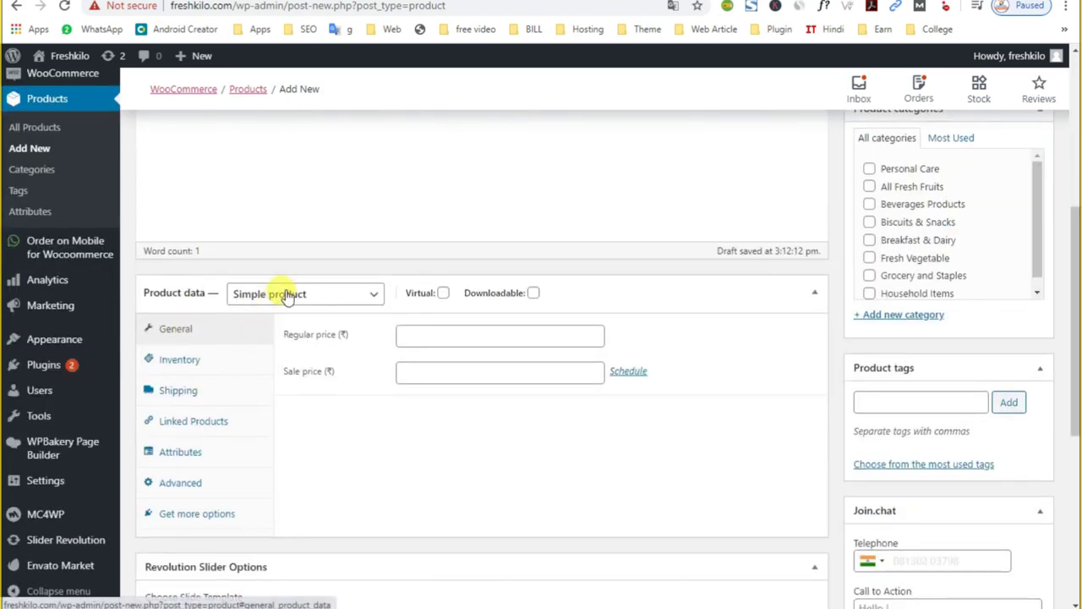
pyautogui.click(283, 293)
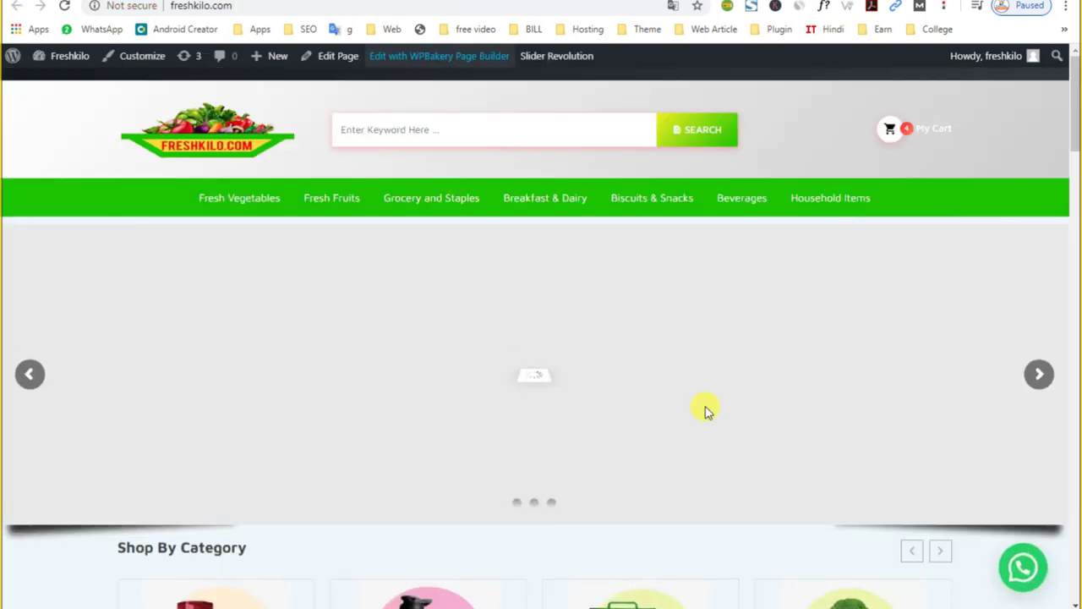
# Open the GREEN CHILLI-100 G product on the storefront and examine its title, weight, price and stock status
pyautogui.scroll(-6, 702, 439)
pyautogui.scroll(-5, 626, 479)
pyautogui.click(356, 277)
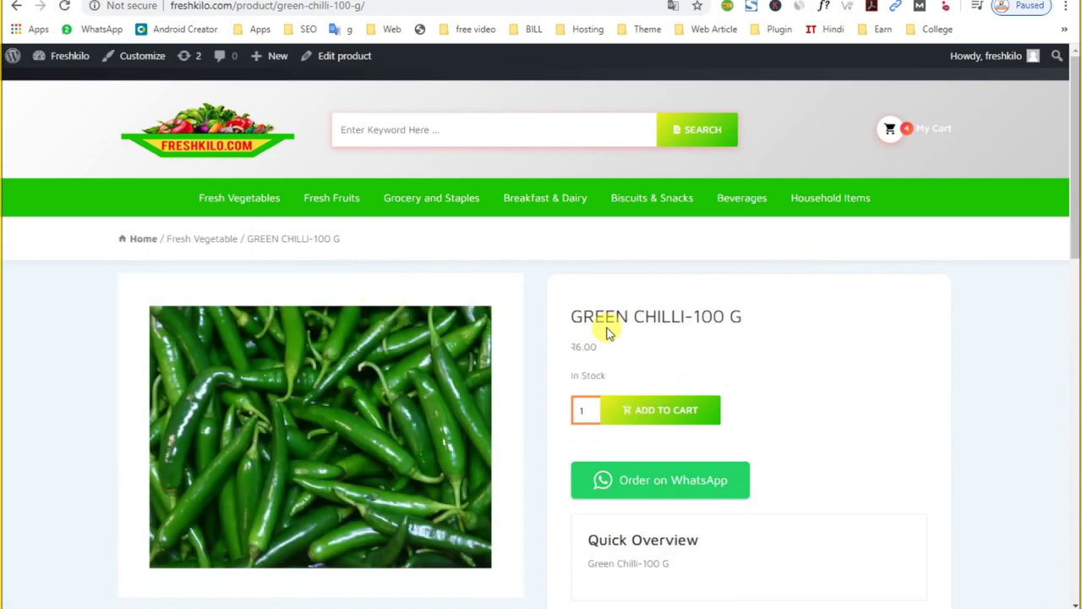
pyautogui.moveTo(572, 317); pyautogui.dragTo(756, 324)
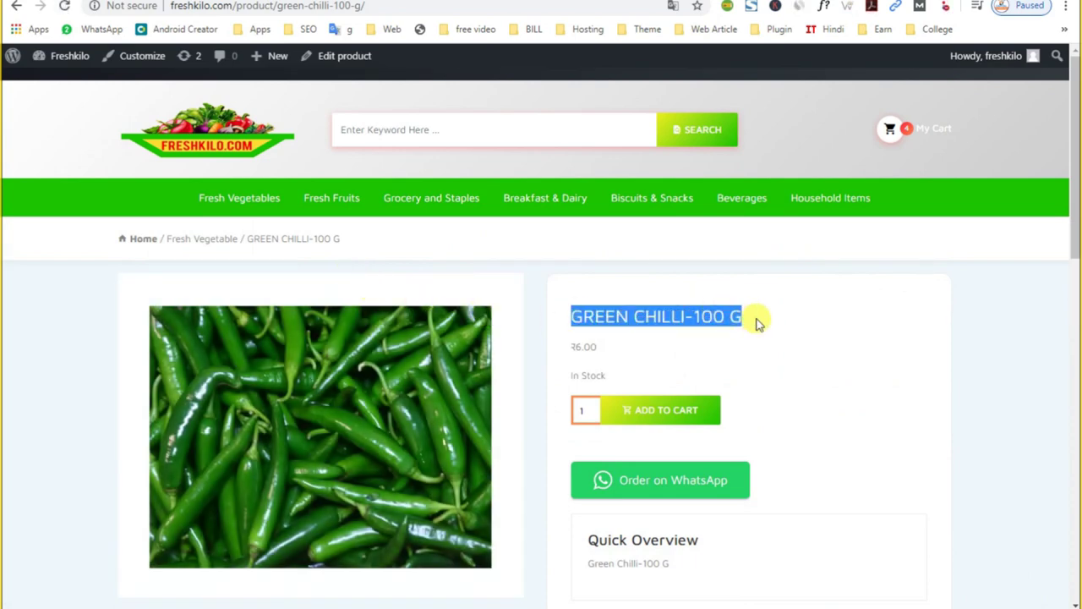
pyautogui.scroll(-2, 756, 321)
pyautogui.click(583, 224)
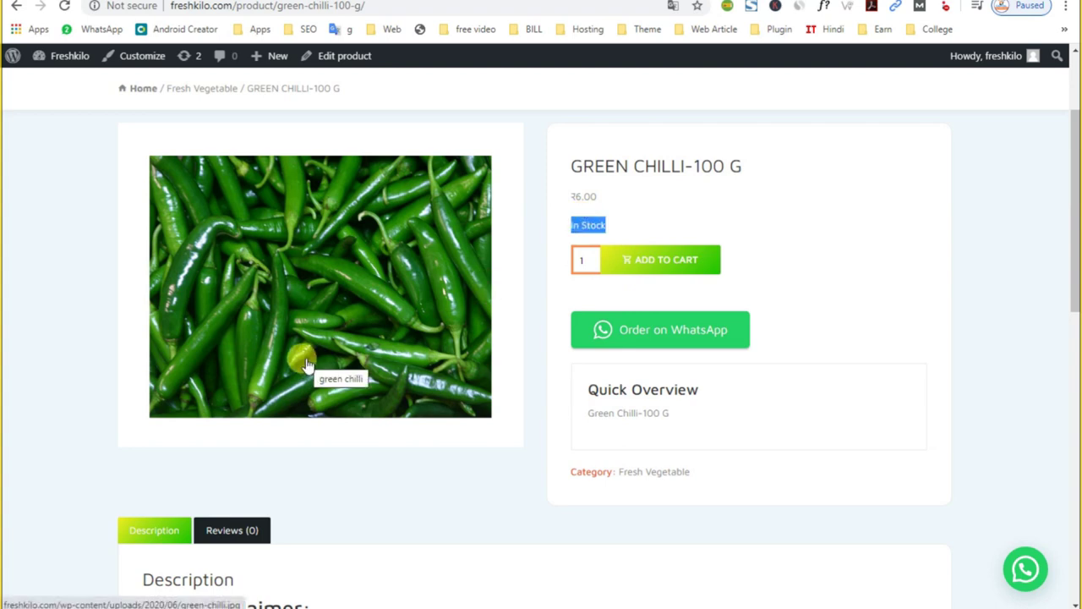
pyautogui.moveTo(700, 166)
pyautogui.mouseDown()
pyautogui.moveTo(755, 167)
pyautogui.moveTo(701, 165)
pyautogui.mouseUp()
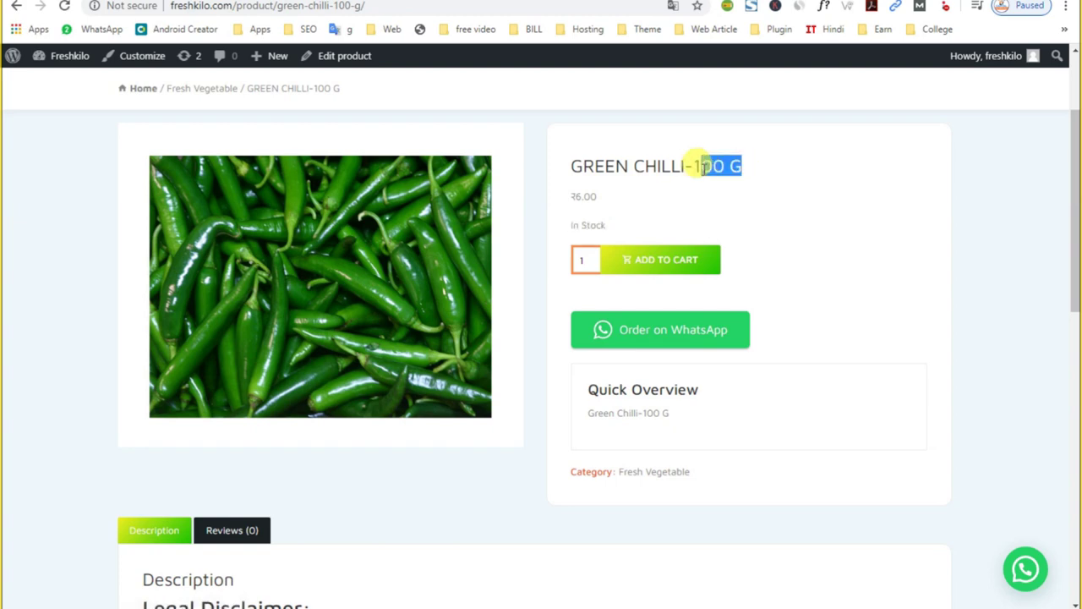
pyautogui.click(582, 199)
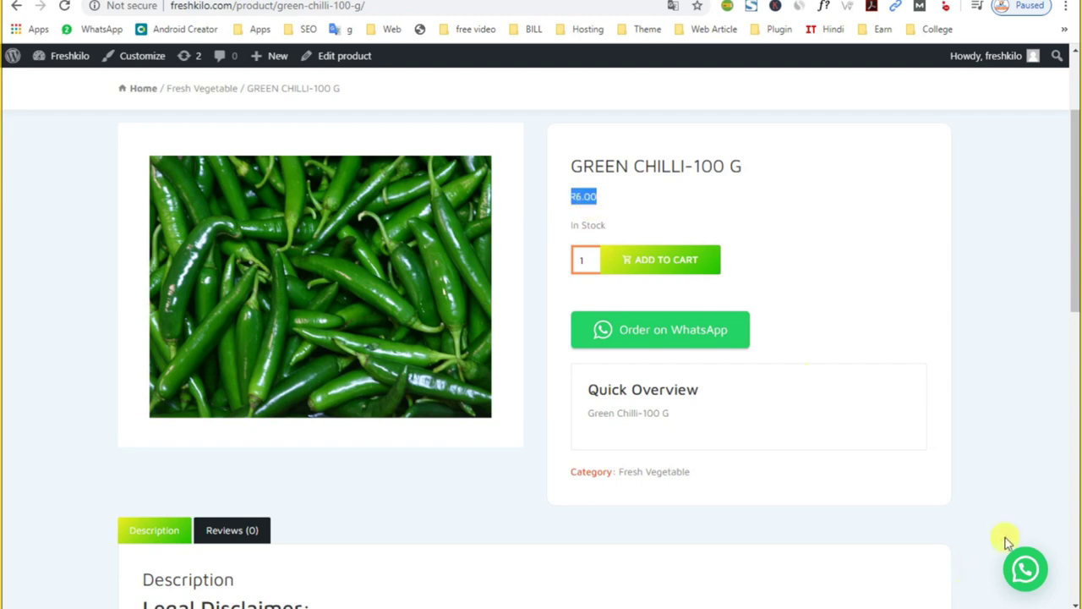
pyautogui.moveTo(694, 166); pyautogui.dragTo(753, 173)
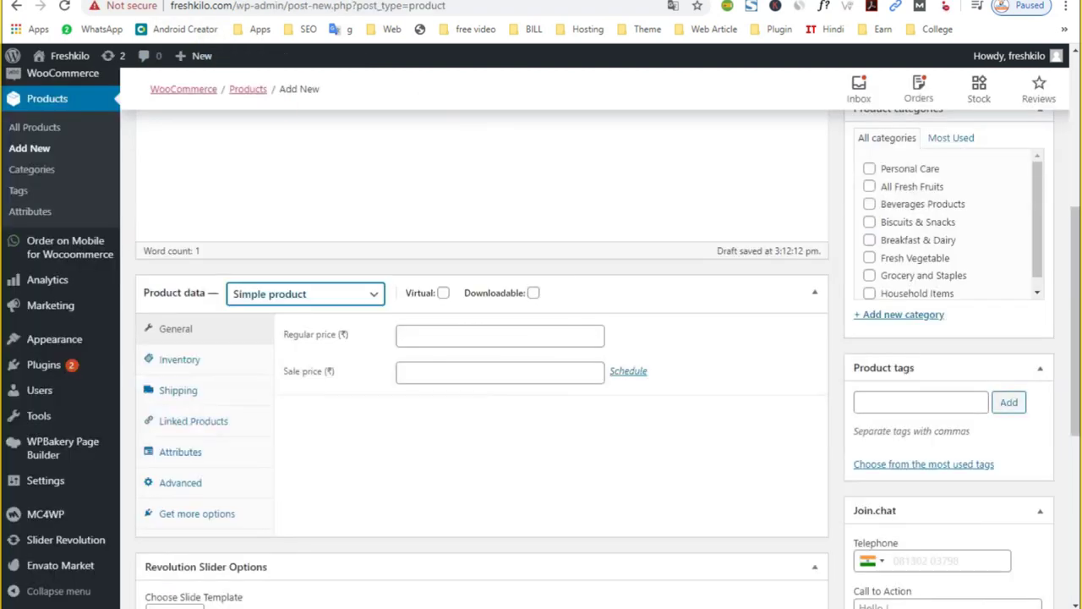
# Switch the new product's type to Variable product and back to Simple product
pyautogui.click(325, 296)
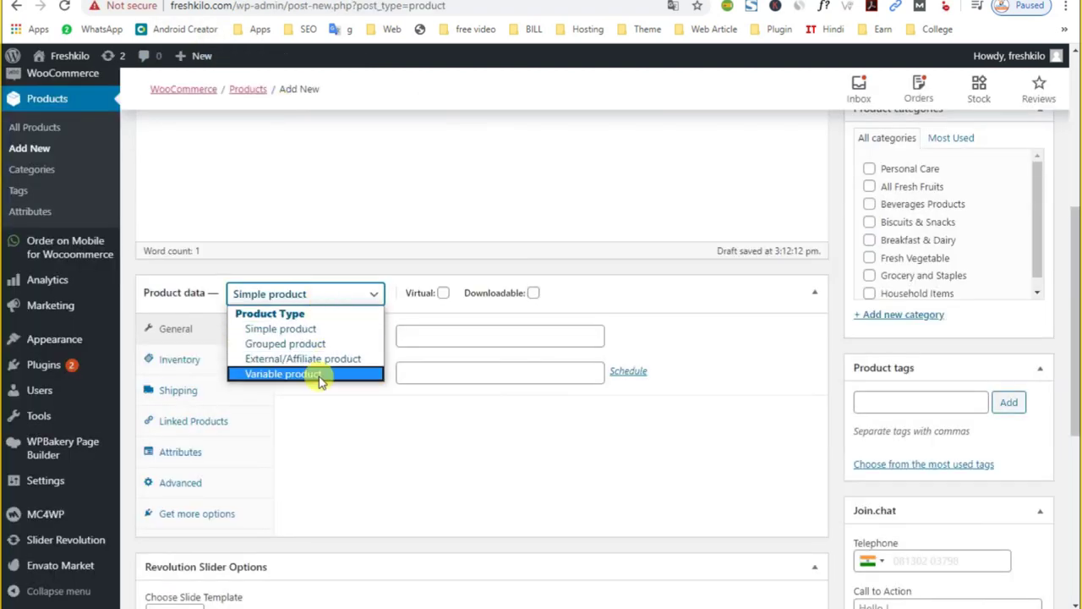
pyautogui.click(313, 374)
pyautogui.click(305, 296)
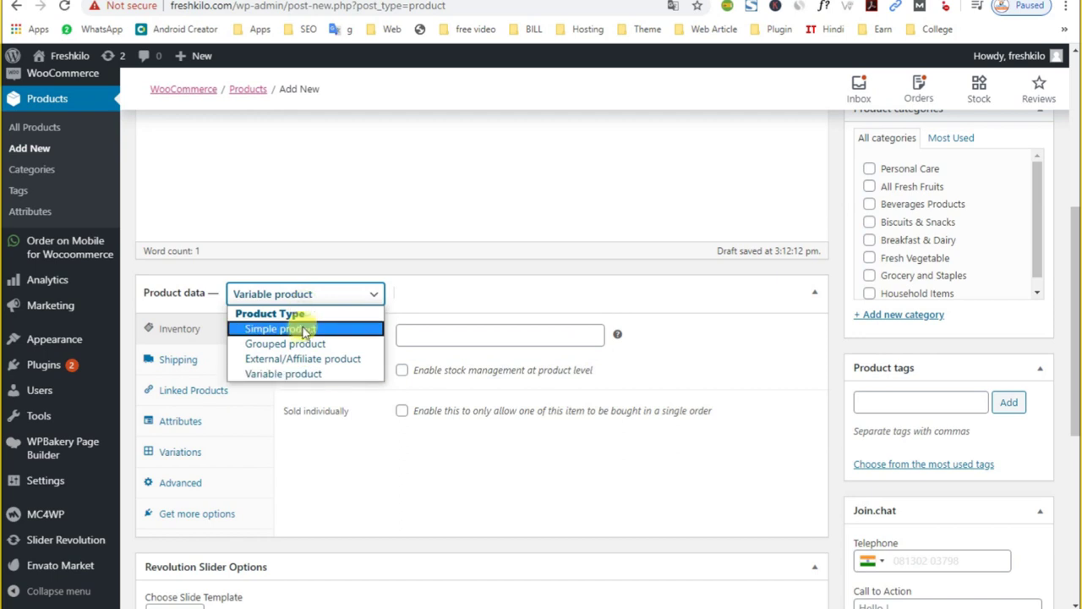
pyautogui.click(305, 327)
# Set the product's regular price to 1999 and its sale price to 900
pyautogui.click(443, 337)
pyautogui.click(443, 338)
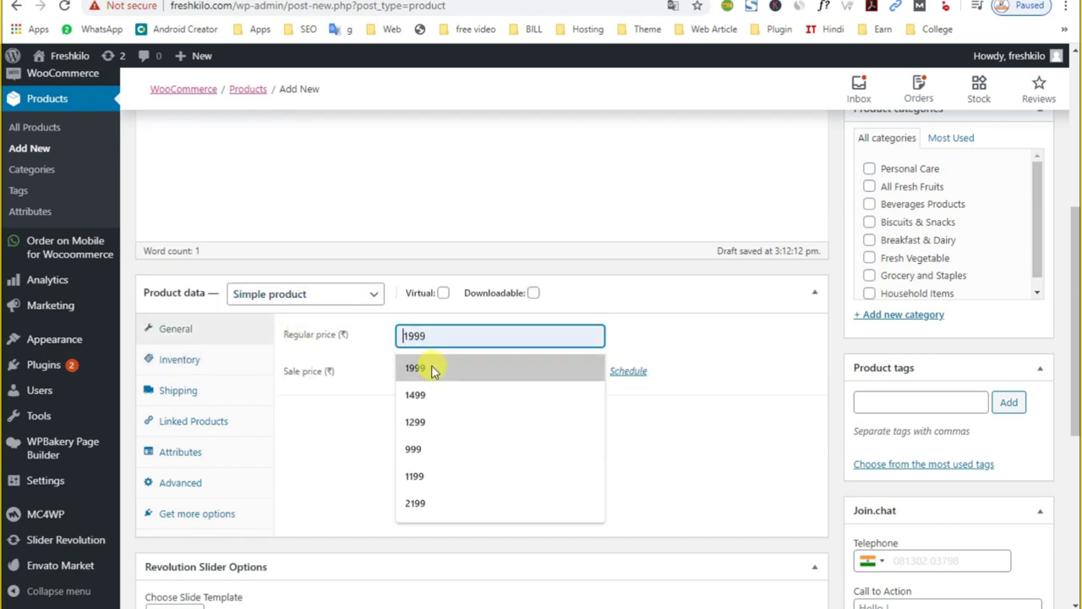
pyautogui.click(431, 370)
pyautogui.click(427, 372)
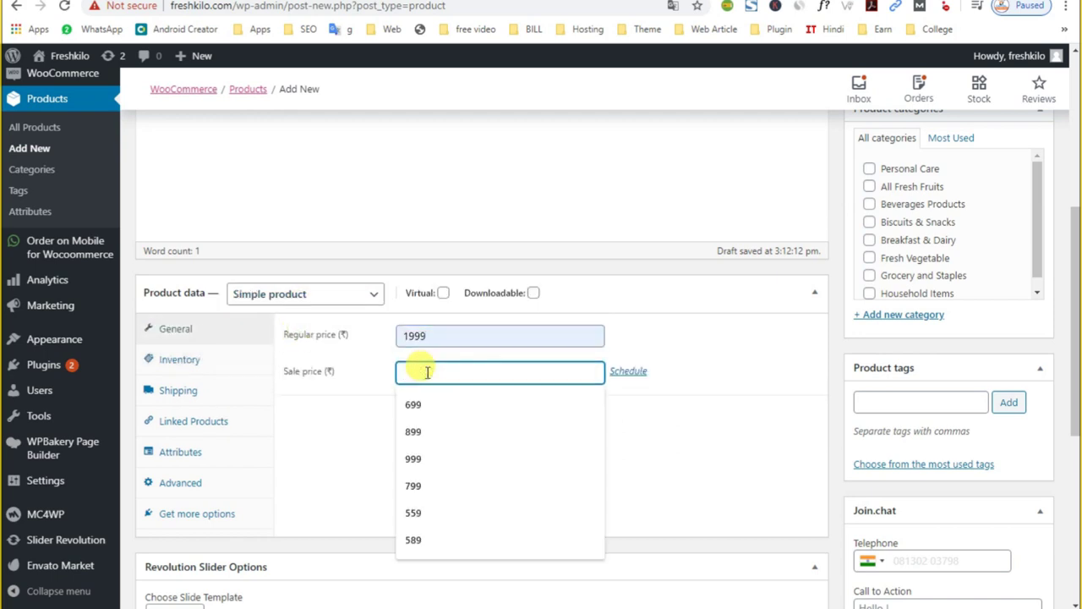
pyautogui.write('199')
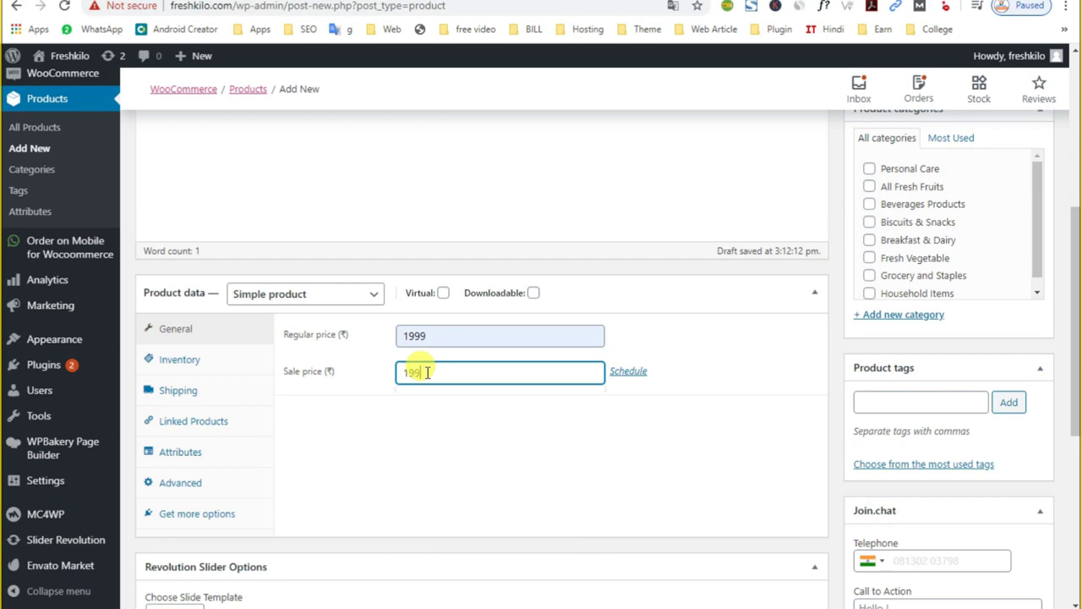
pyautogui.write('90')
pyautogui.click(438, 426)
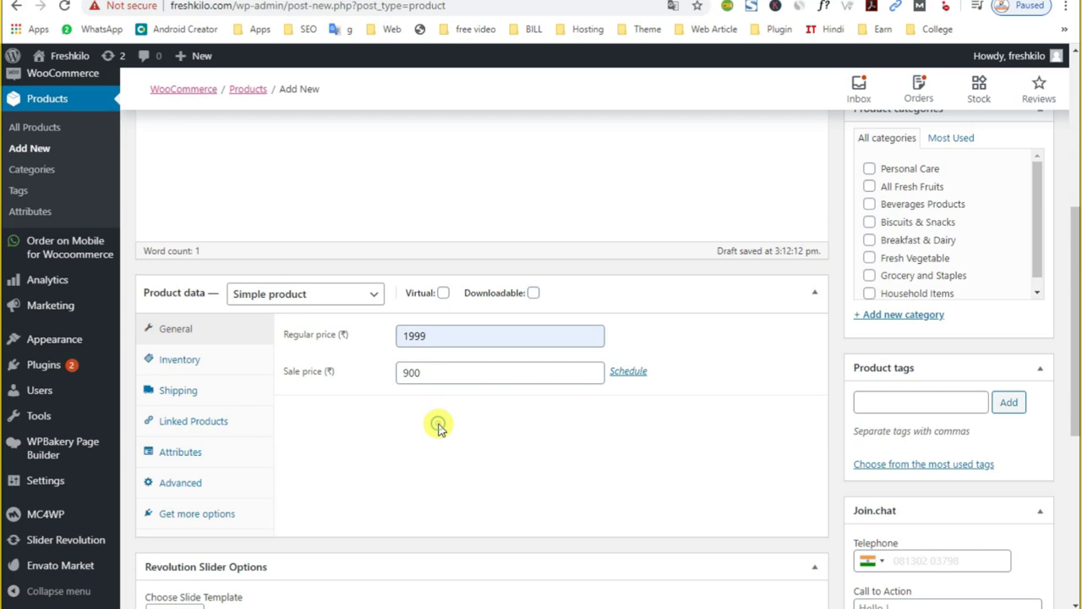
# Set the product's inventory SKU to veh-001
pyautogui.click(203, 363)
pyautogui.click(427, 332)
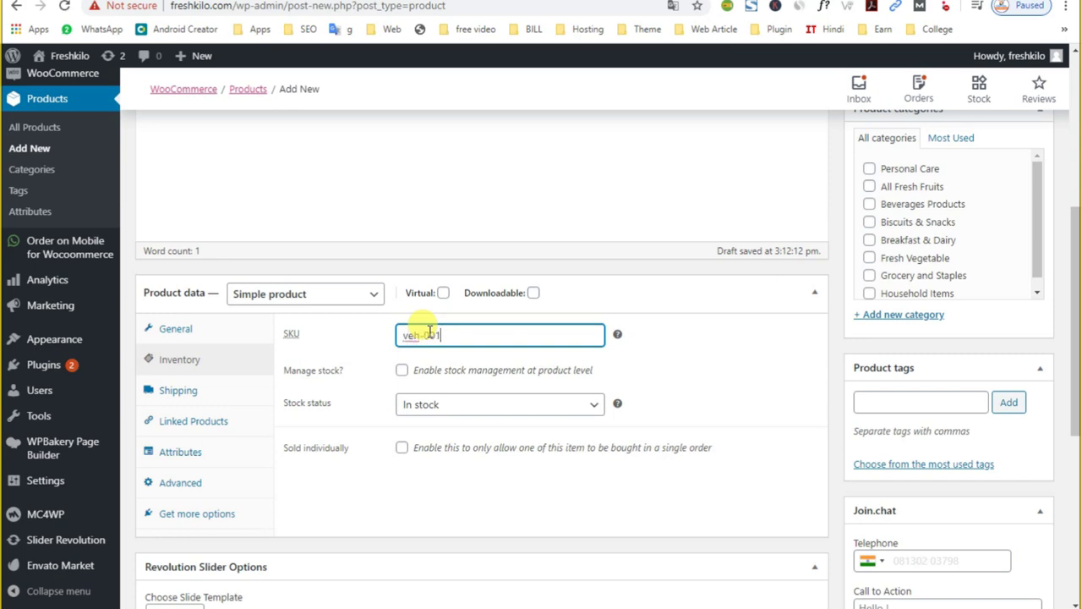
pyautogui.click(668, 380)
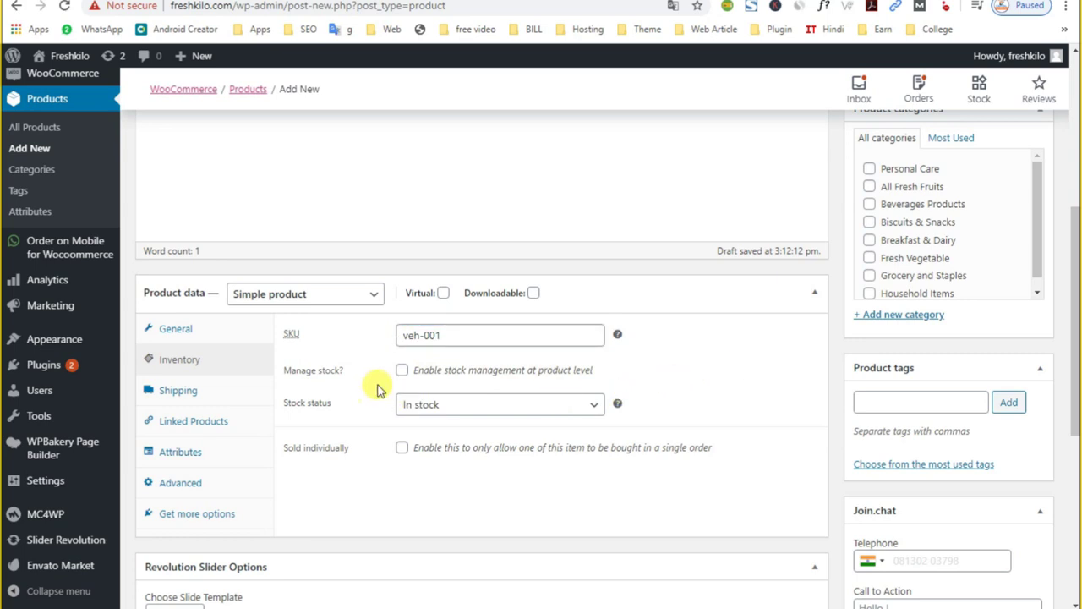
# Enable stock management at product level and set the stock quantity to 10
pyautogui.click(401, 373)
pyautogui.doubleClick(404, 406)
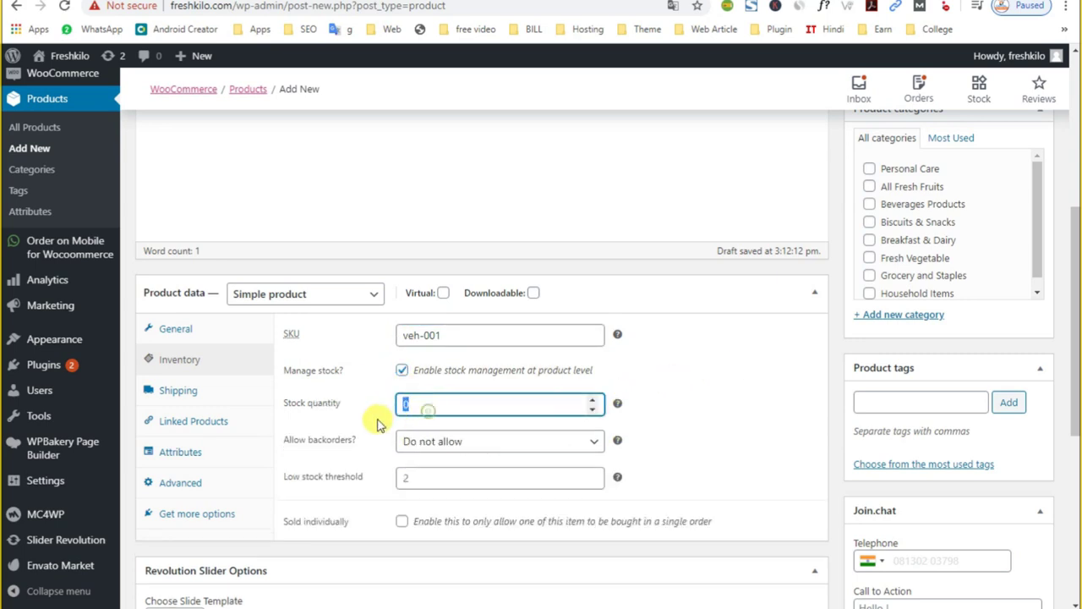
pyautogui.write('10')
pyautogui.click(404, 477)
pyautogui.click(402, 403)
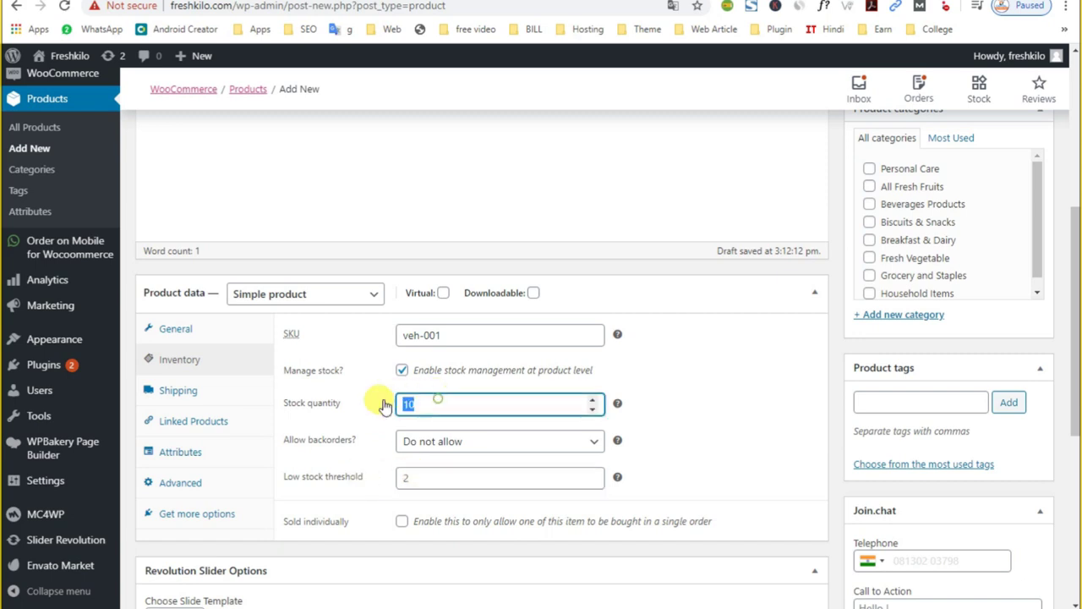
pyautogui.click(406, 477)
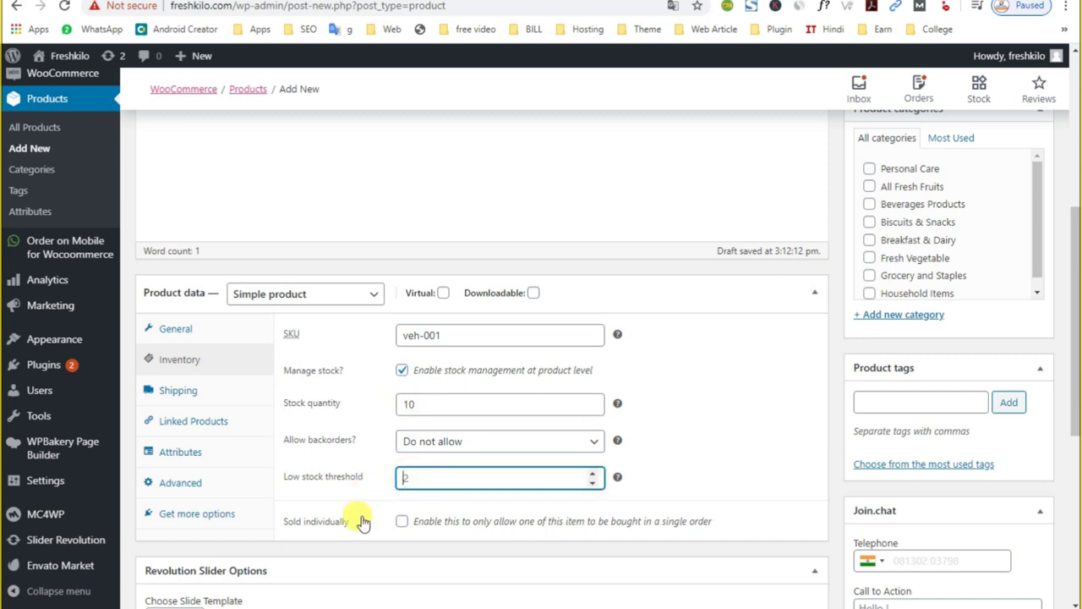
# Set the shipping weight to 500 kg and the dimensions to length 10, width 12 and height 15 cm
pyautogui.click(178, 391)
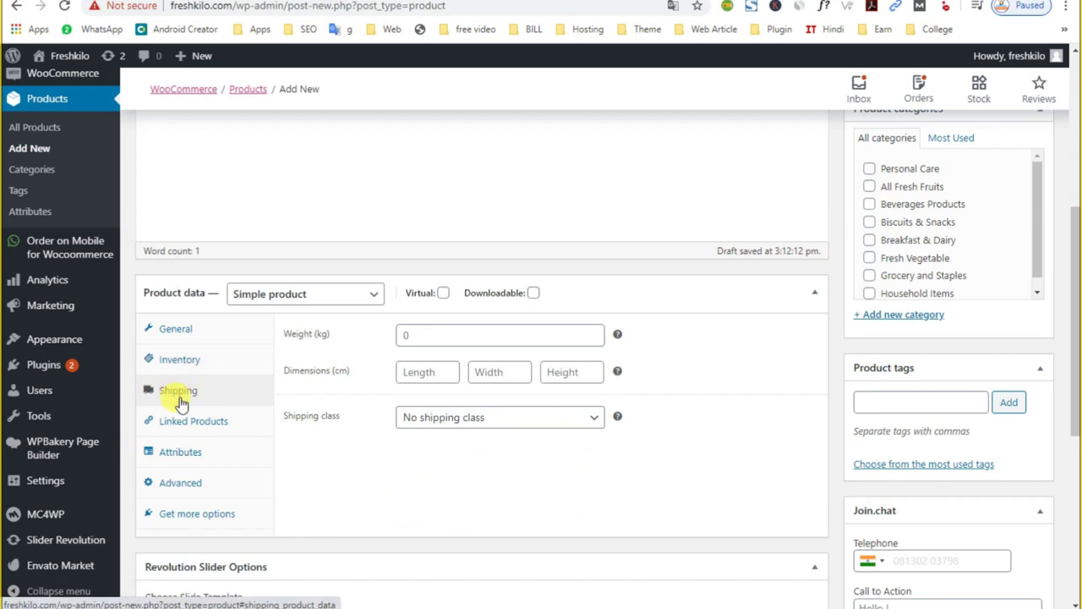
pyautogui.click(422, 335)
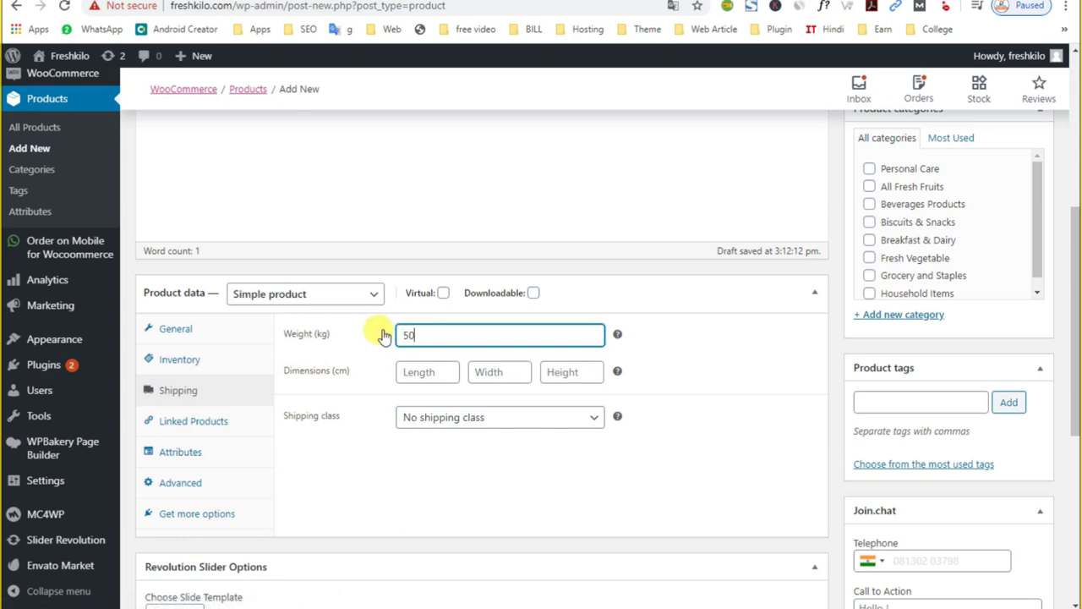
pyautogui.click(442, 374)
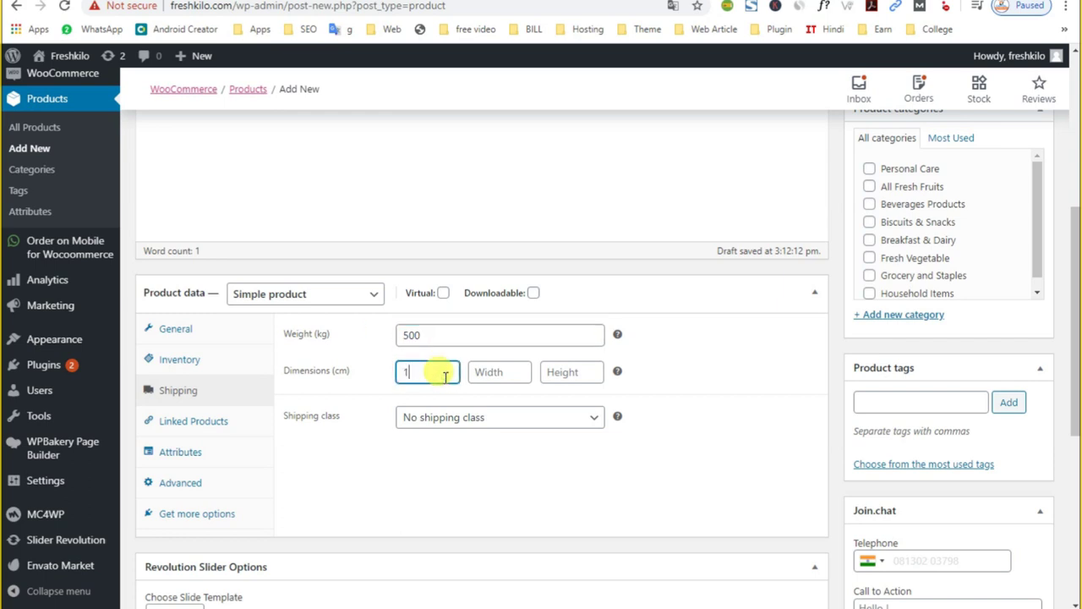
pyautogui.press('Tab')
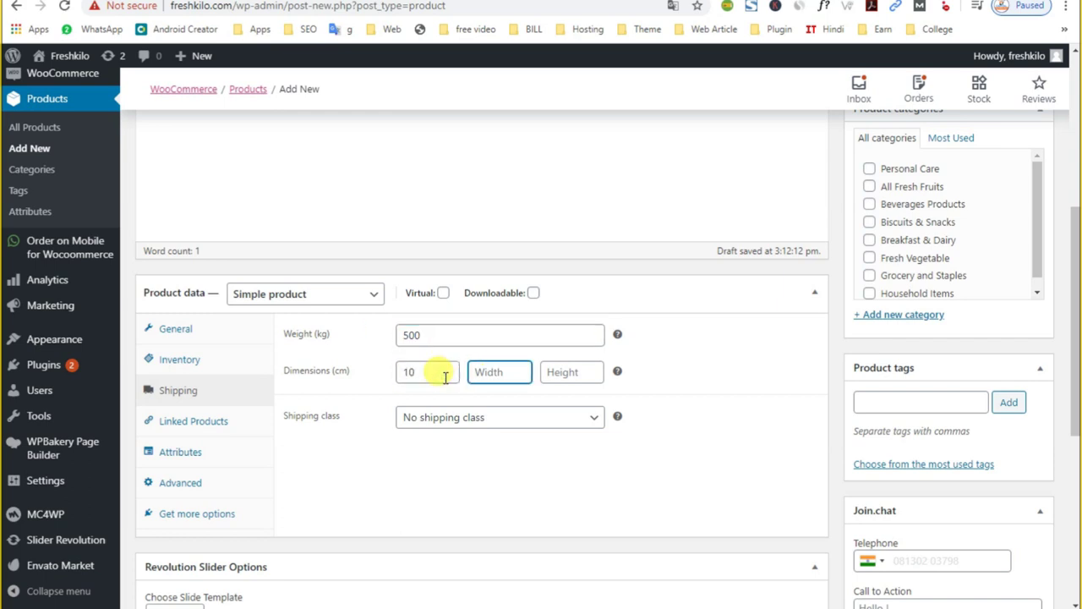
pyautogui.write('12')
pyautogui.press('Tab')
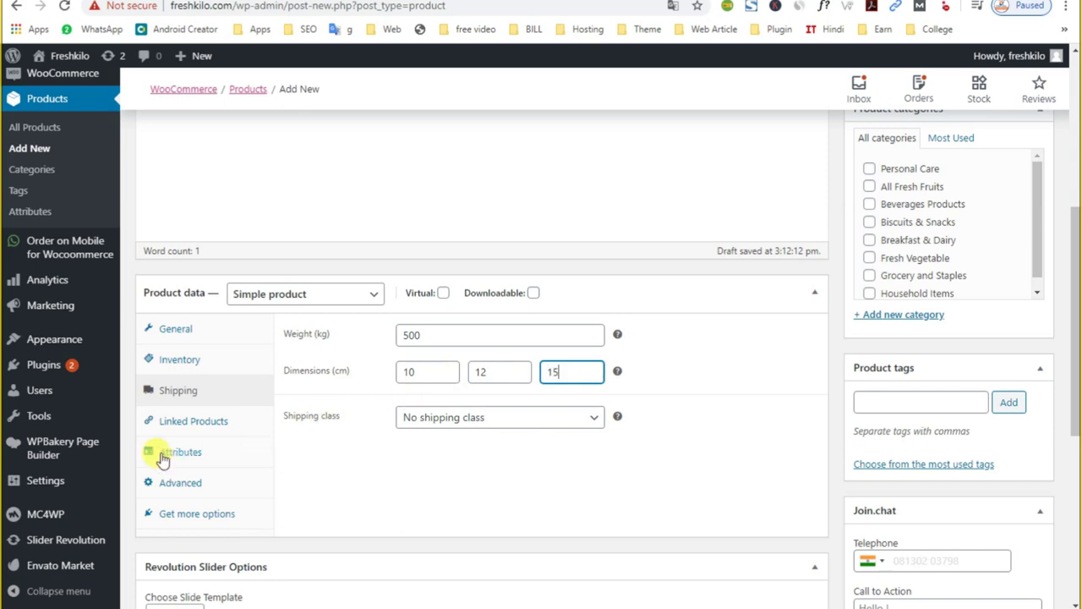
# In the linked products, search the upsells for "app" and add CUT MUSHROOM - 200GMS
pyautogui.click(171, 422)
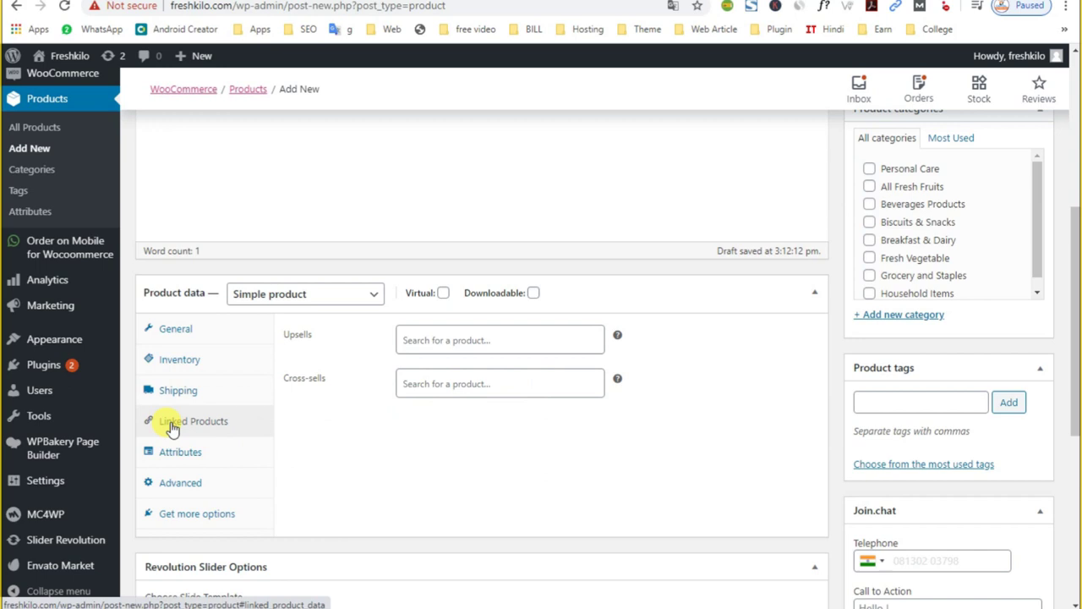
pyautogui.click(433, 392)
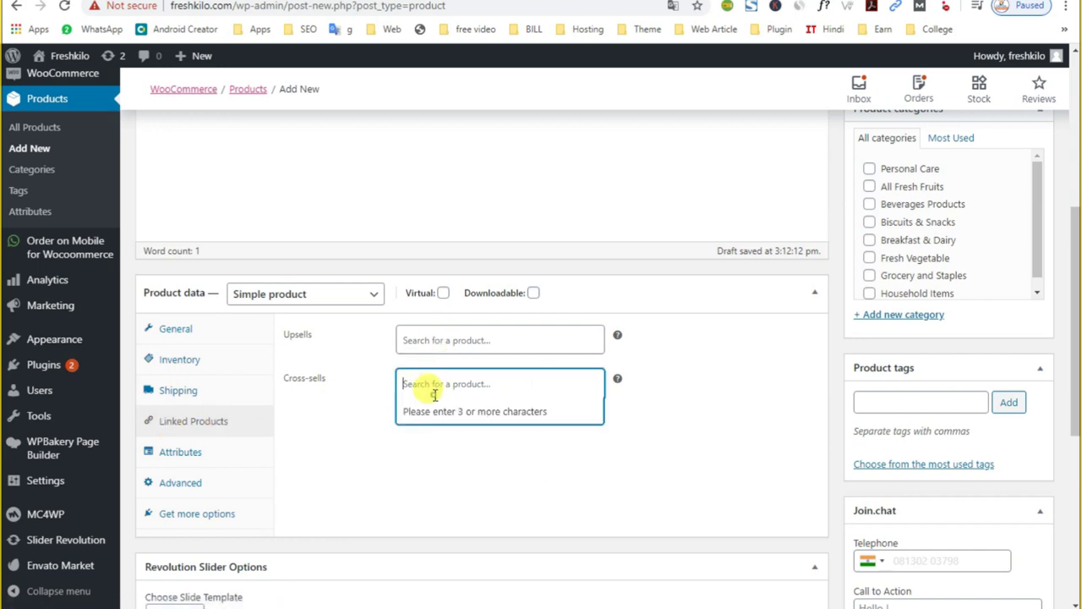
pyautogui.click(424, 328)
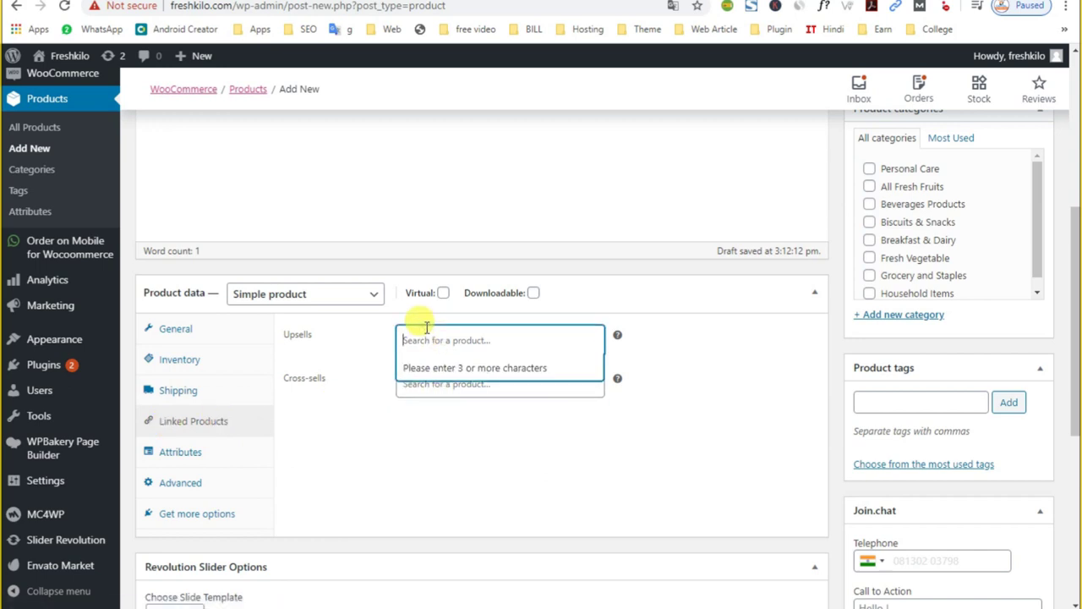
pyautogui.write('app')
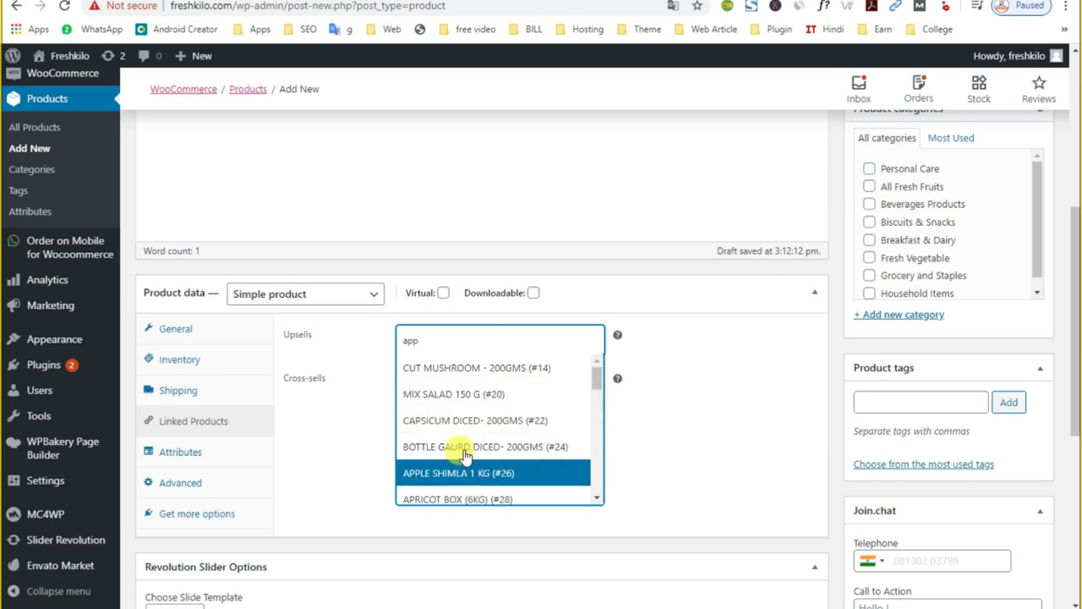
pyautogui.click(446, 368)
# Try adding MIX SALAD 150 G as a second upsell and remove it again, leaving the upsell search
pyautogui.click(427, 362)
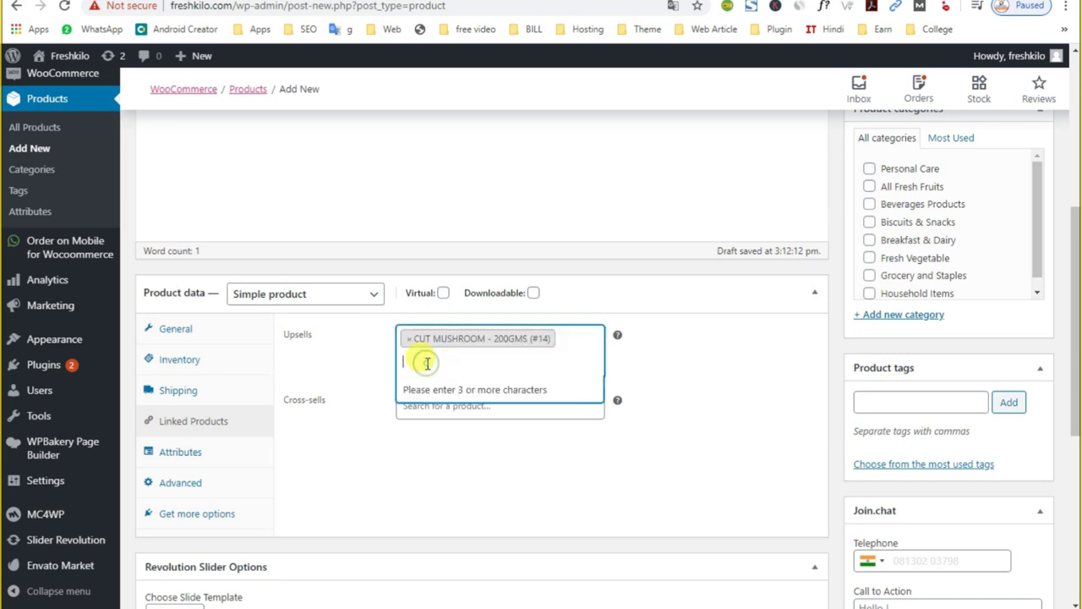
pyautogui.write('mix')
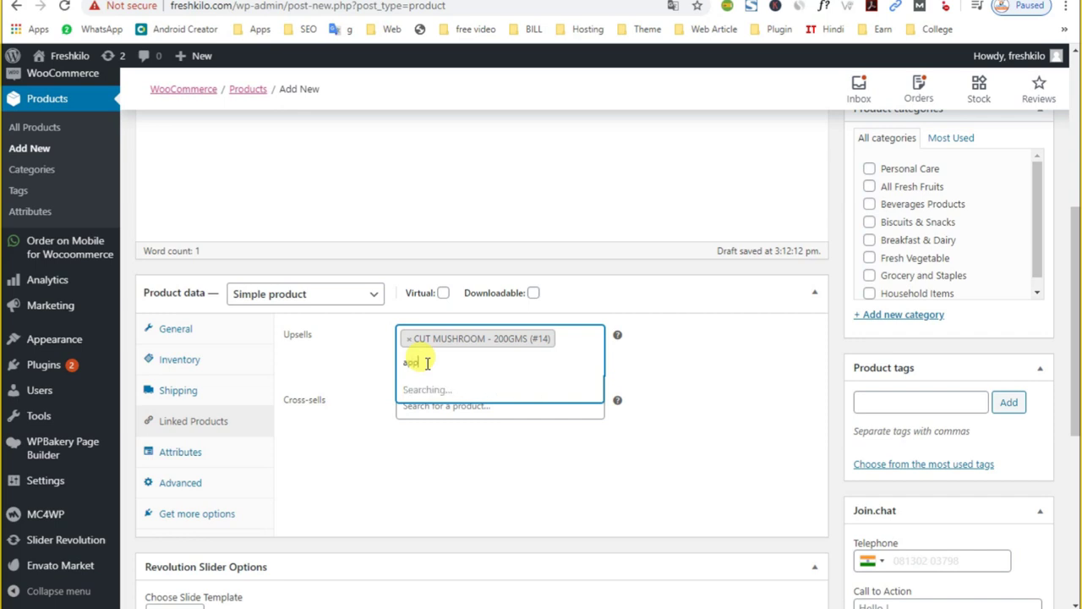
pyautogui.click(448, 414)
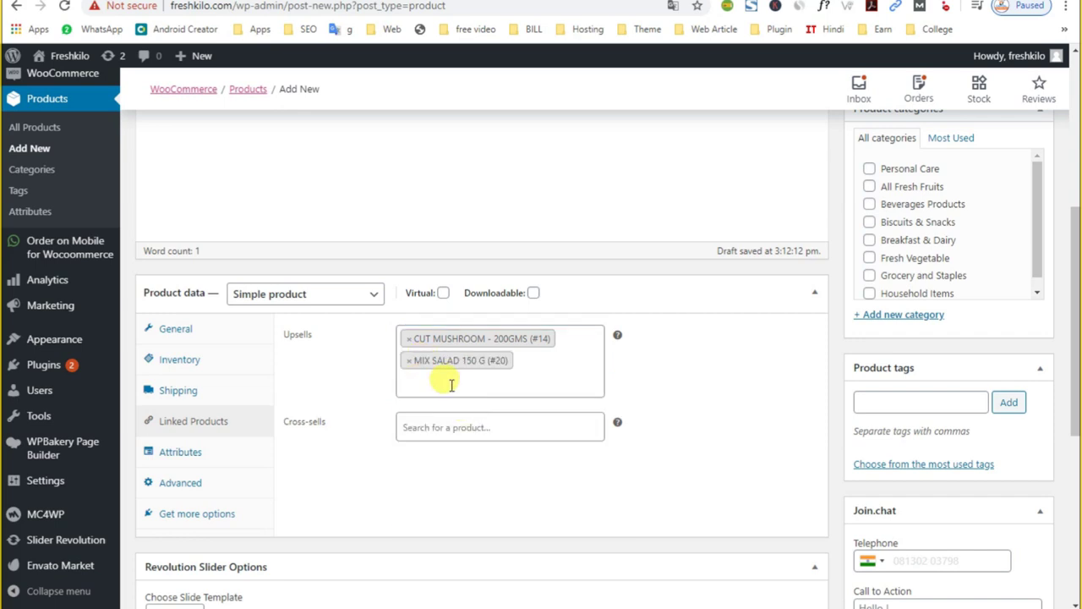
pyautogui.write('a')
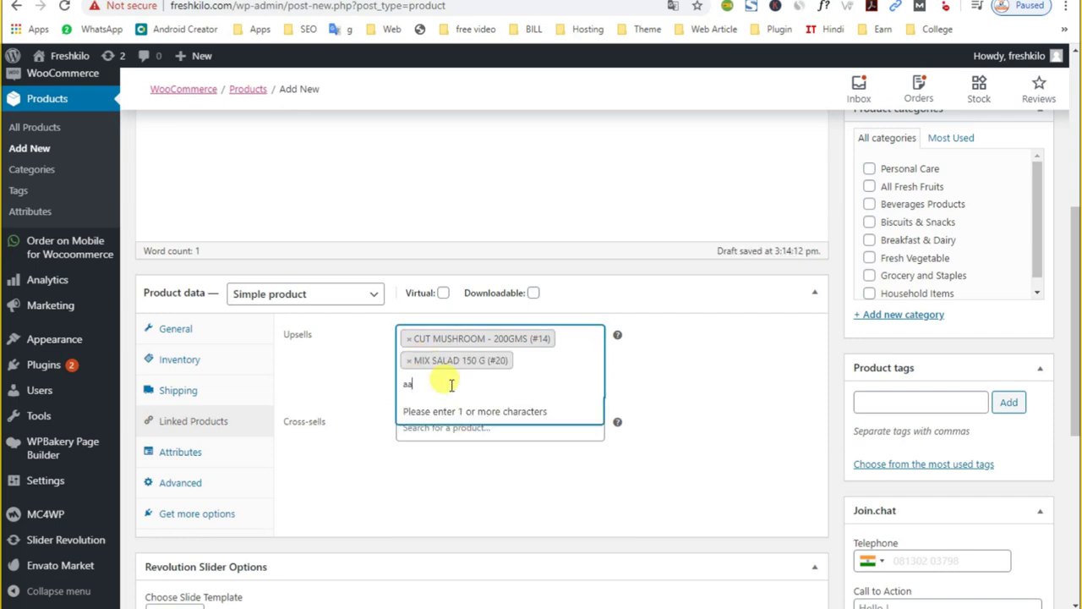
pyautogui.write('pp')
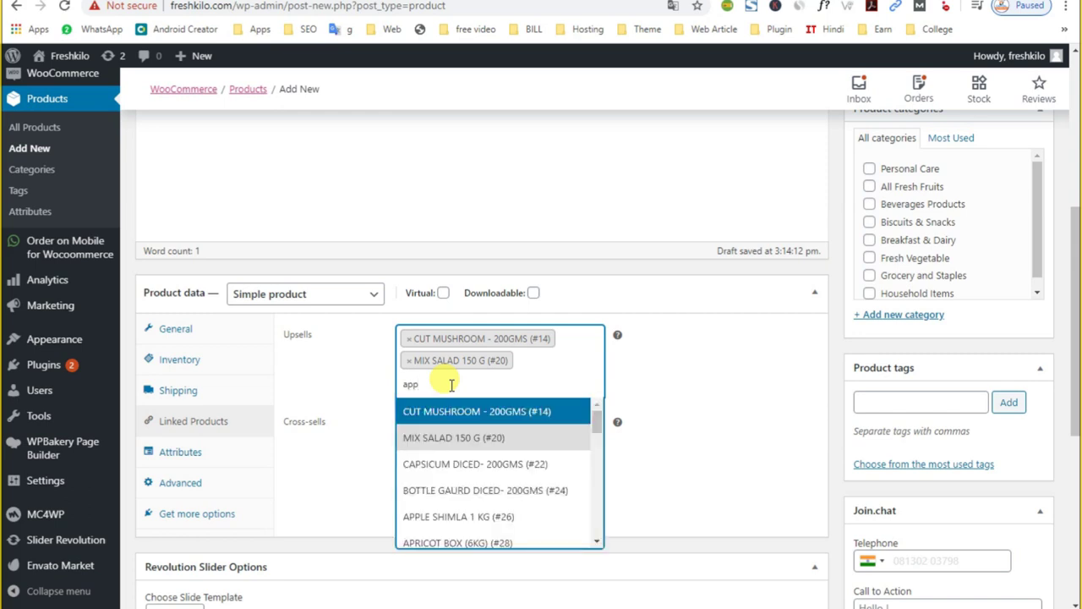
pyautogui.click(448, 437)
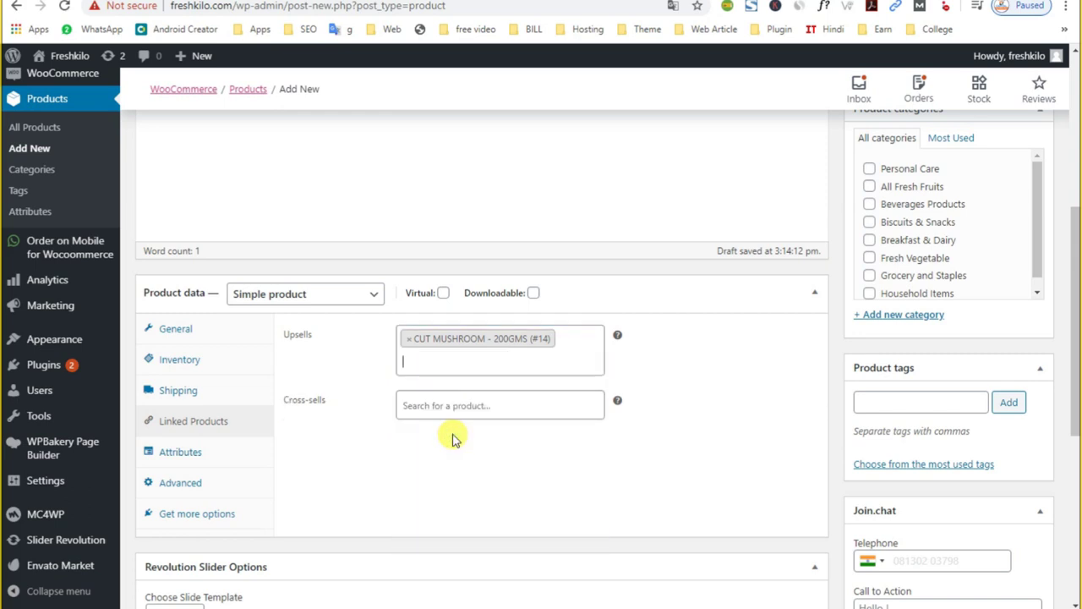
pyautogui.click(412, 366)
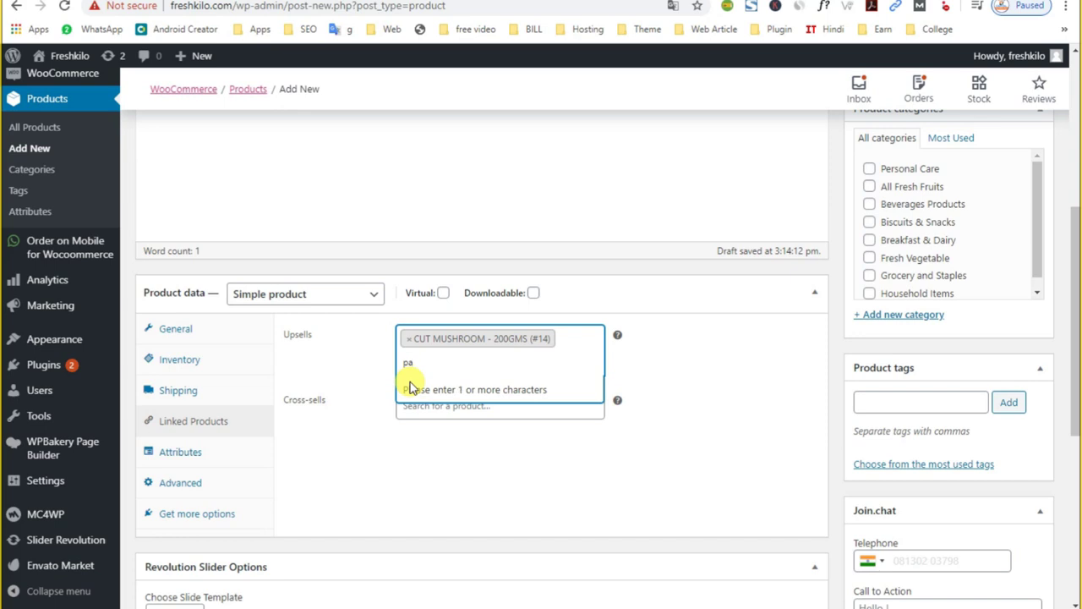
pyautogui.click(320, 463)
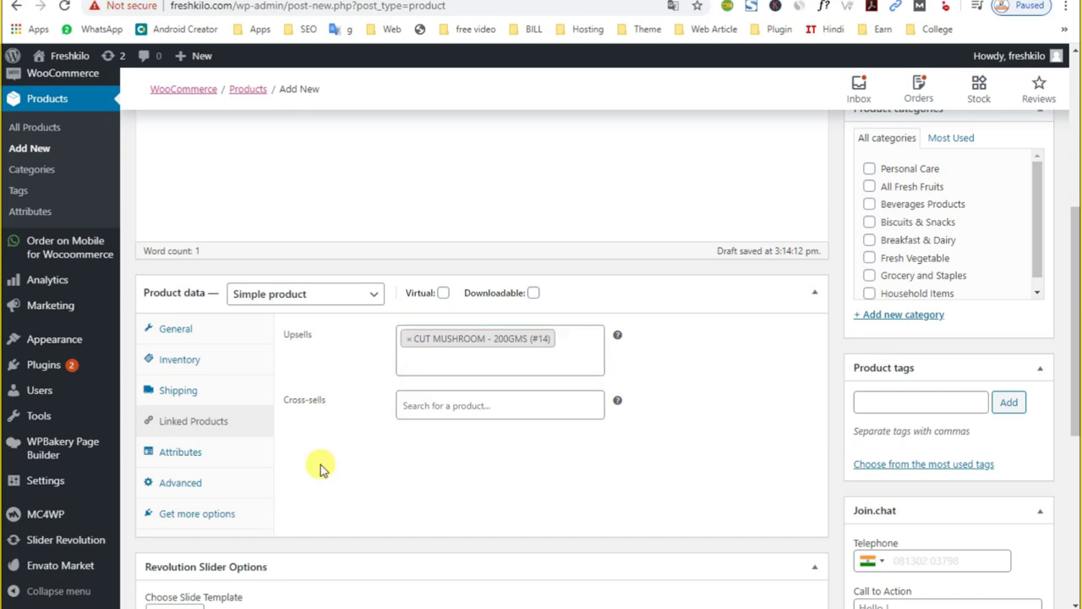
# Search the cross-sells for "app" and add CAPSICUM DICED- 200GMS as a cross-sell product
pyautogui.click(425, 412)
pyautogui.write('app')
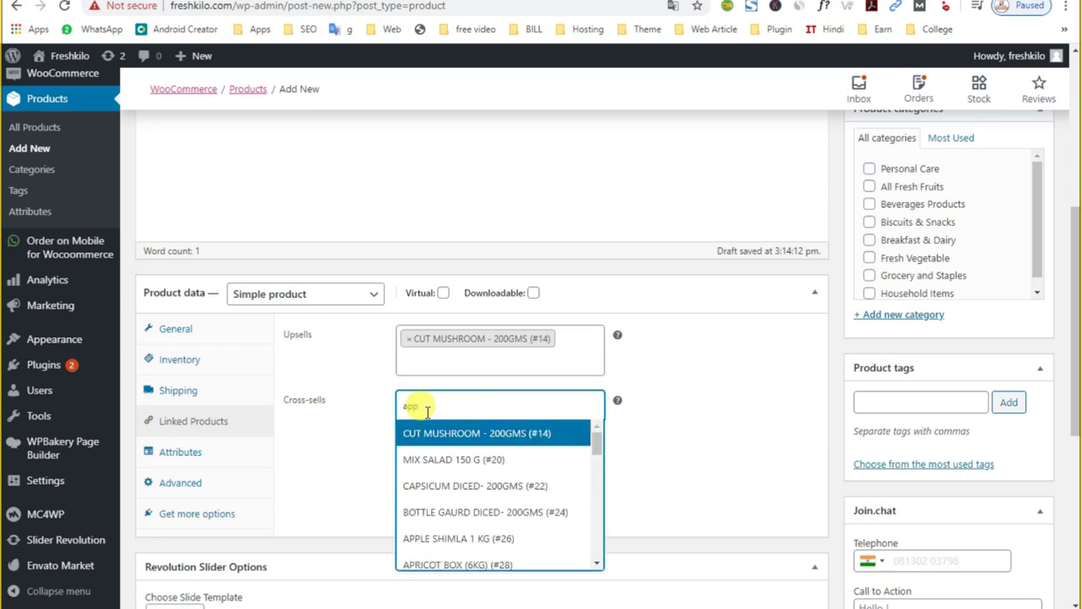
pyautogui.click(438, 489)
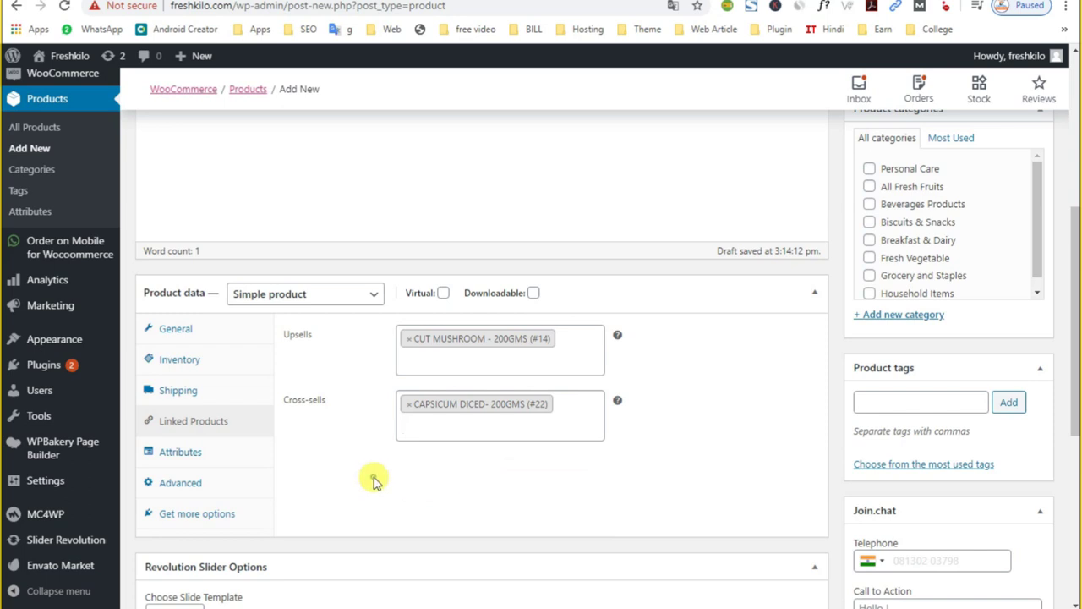
# Review the attributes, the advanced settings and the recommended extensions in the product data
pyautogui.click(200, 458)
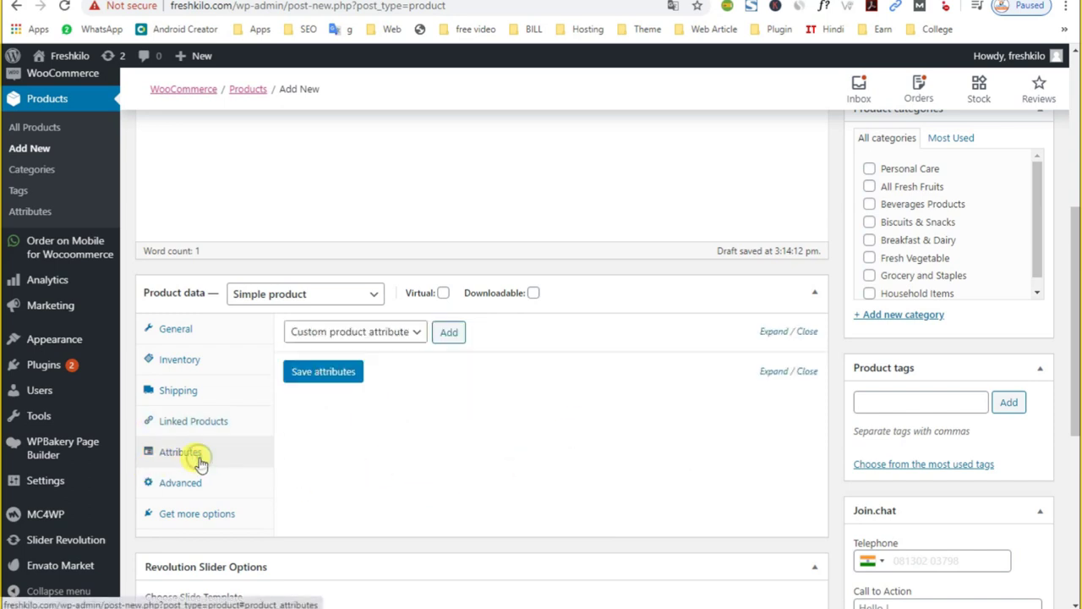
pyautogui.click(419, 334)
pyautogui.click(471, 397)
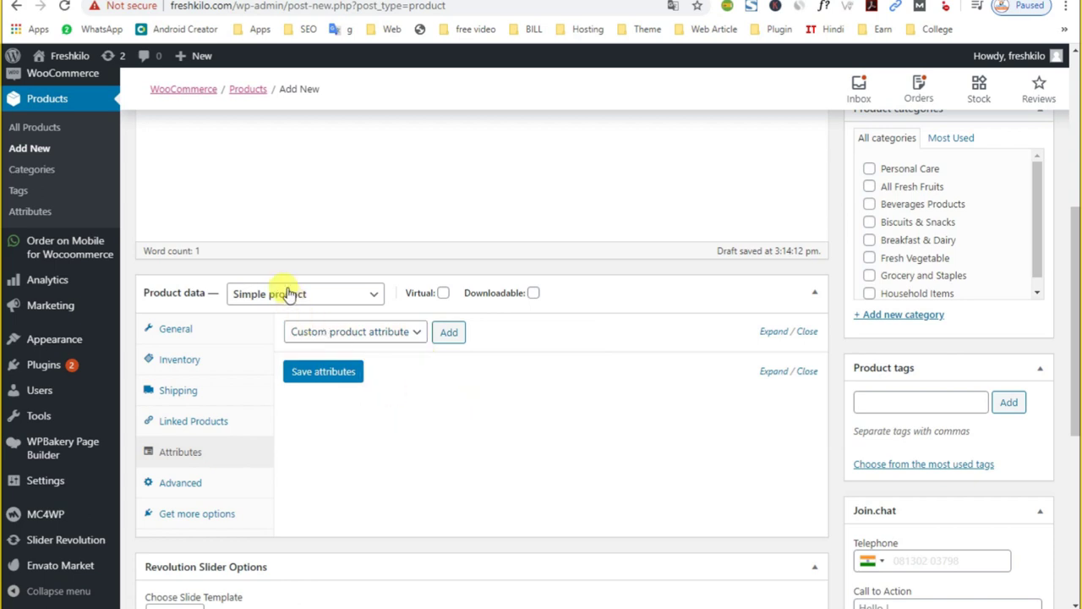
pyautogui.click(202, 489)
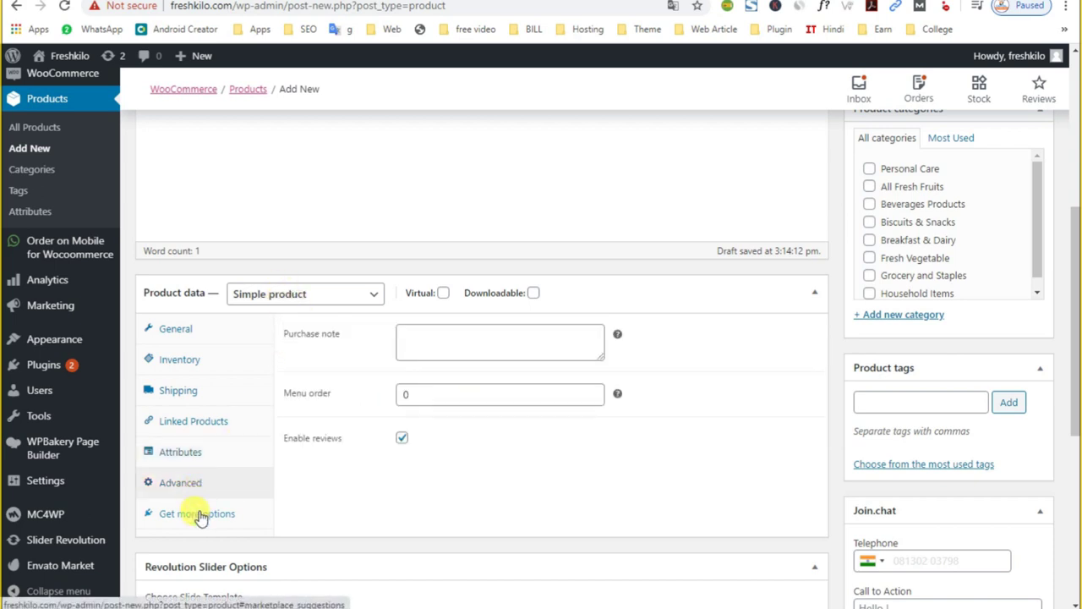
pyautogui.click(424, 341)
pyautogui.click(417, 398)
pyautogui.click(200, 515)
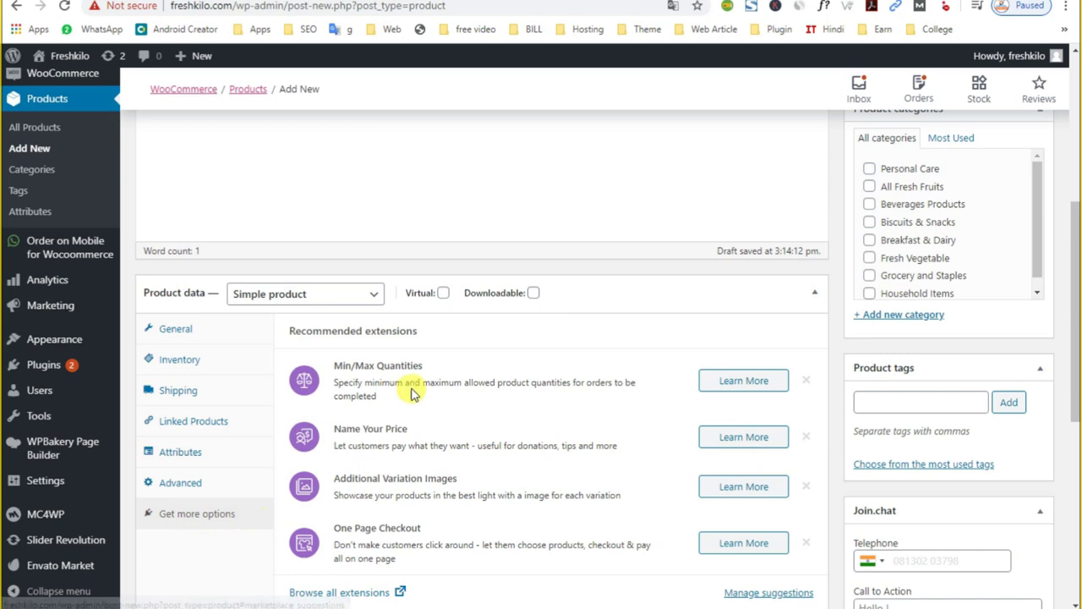
pyautogui.scroll(-2, 415, 386)
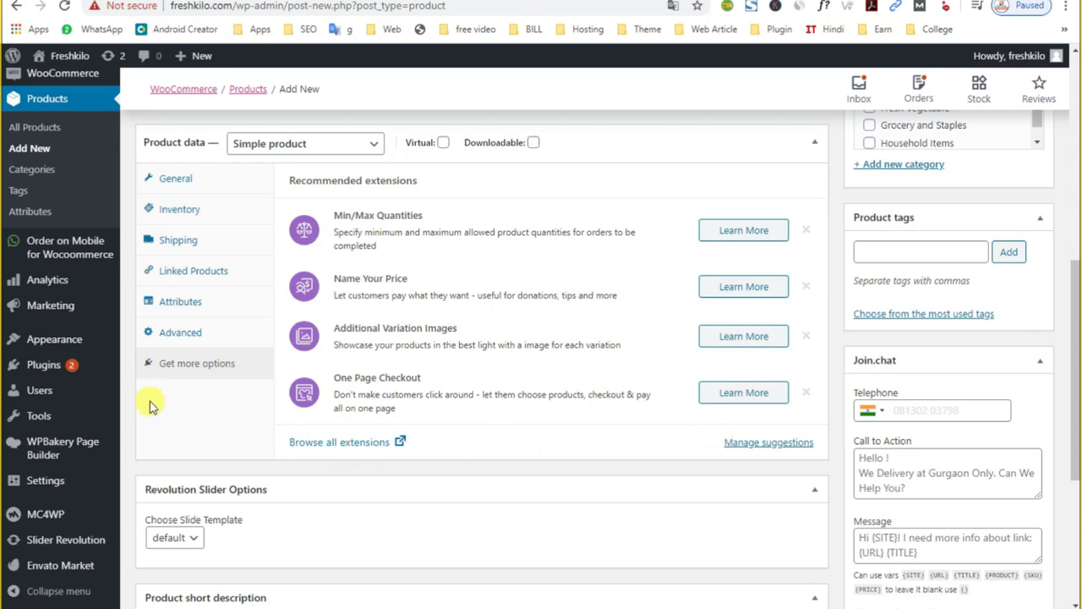
pyautogui.scroll(1, 150, 404)
pyautogui.click(176, 405)
pyautogui.scroll(2, 169, 402)
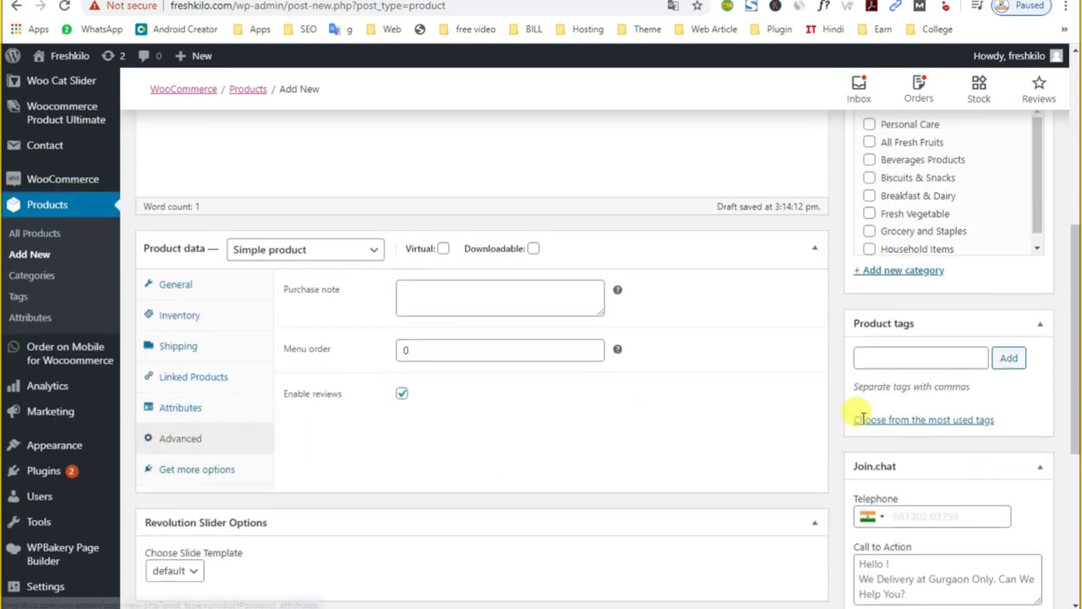
# Set the Fresh-Fruits.jpg picture of bananas and an apple from the media library as the product image
pyautogui.click(883, 467)
pyautogui.scroll(-3, 886, 464)
pyautogui.scroll(3, 896, 338)
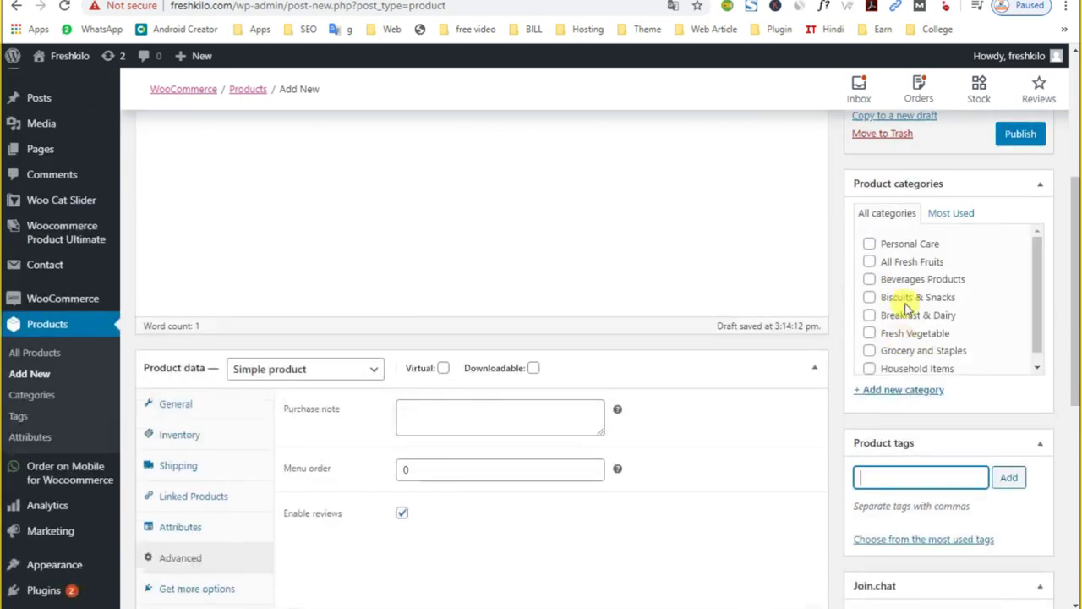
pyautogui.scroll(-2, 845, 380)
pyautogui.scroll(-3, 818, 451)
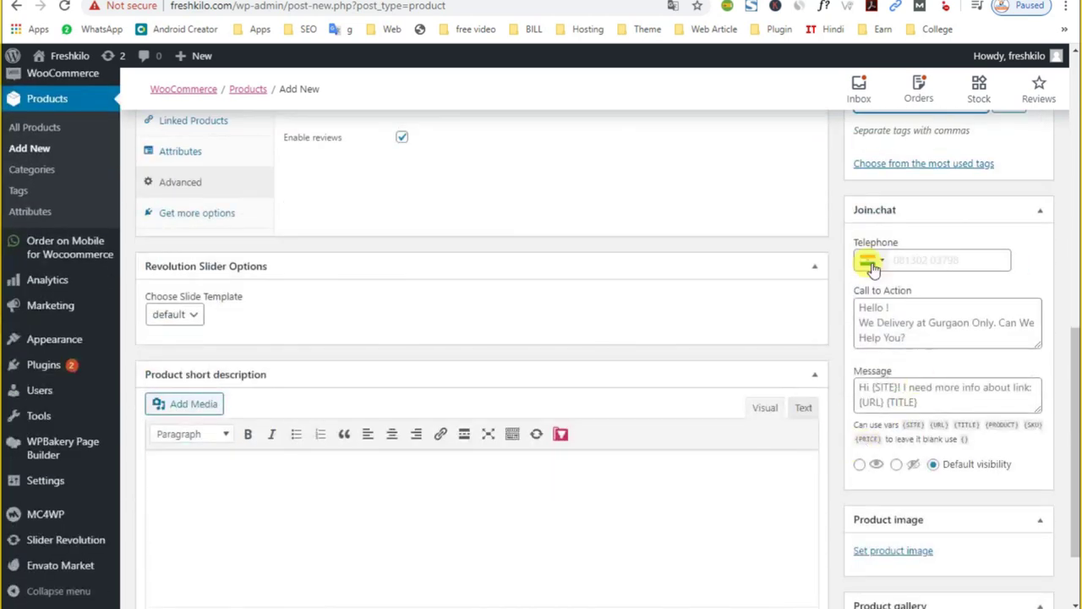
pyautogui.scroll(-2, 962, 413)
pyautogui.click(901, 445)
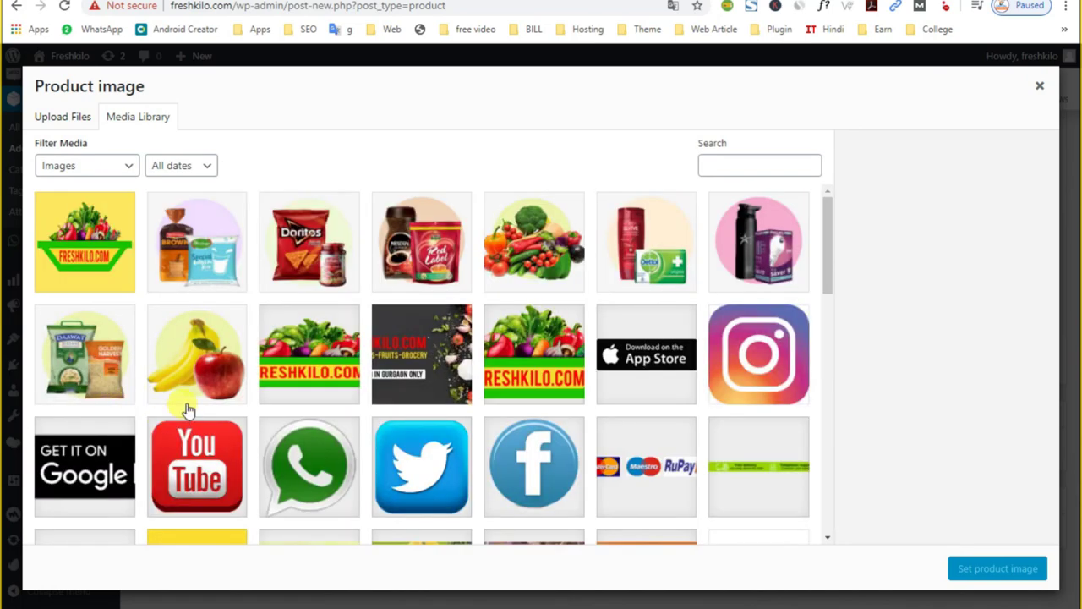
pyautogui.click(184, 397)
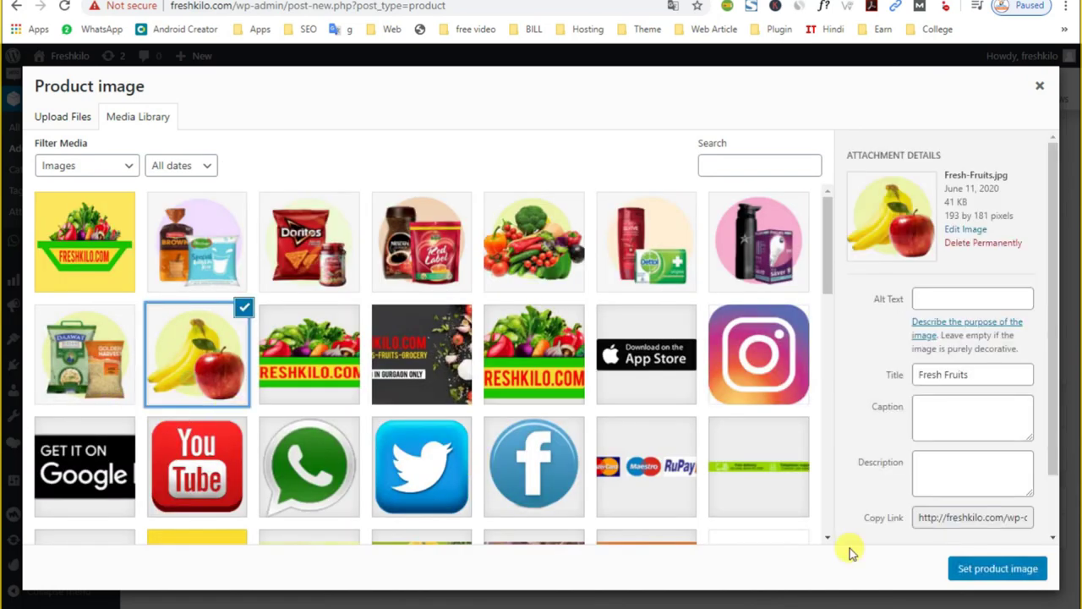
pyautogui.click(972, 568)
# Write "test demo" in the product short description and format it as a bulleted list
pyautogui.scroll(3, 425, 433)
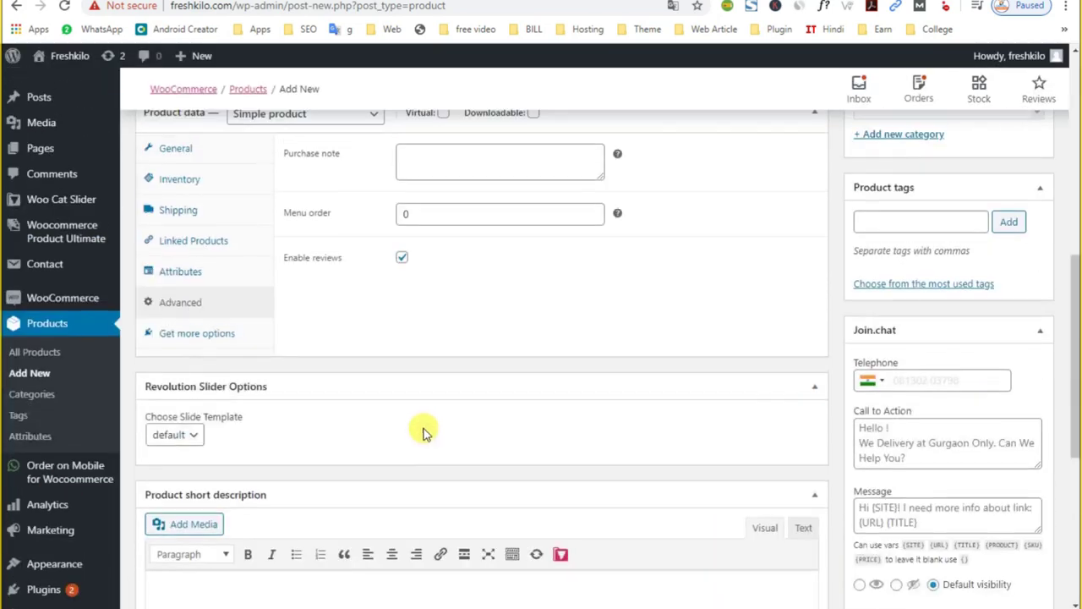
pyautogui.scroll(-3, 423, 422)
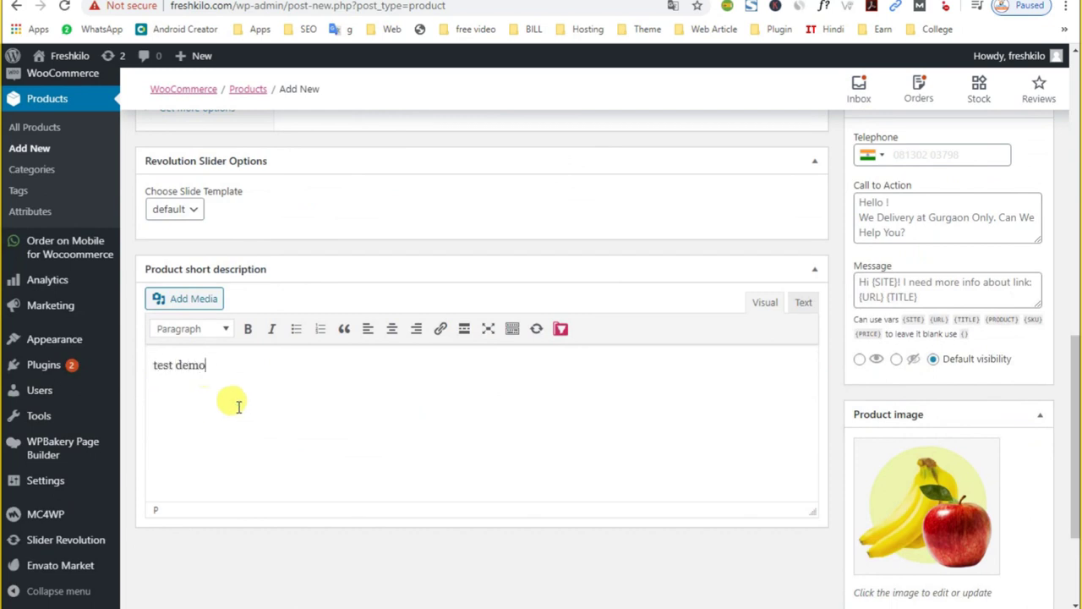
pyautogui.click(295, 329)
# Copy the "test demo" bullet to extend the short description to four items, leaving the last one as "test dem"
pyautogui.moveTo(288, 367); pyautogui.dragTo(181, 355)
pyautogui.hotkey('ctrl', 'c')
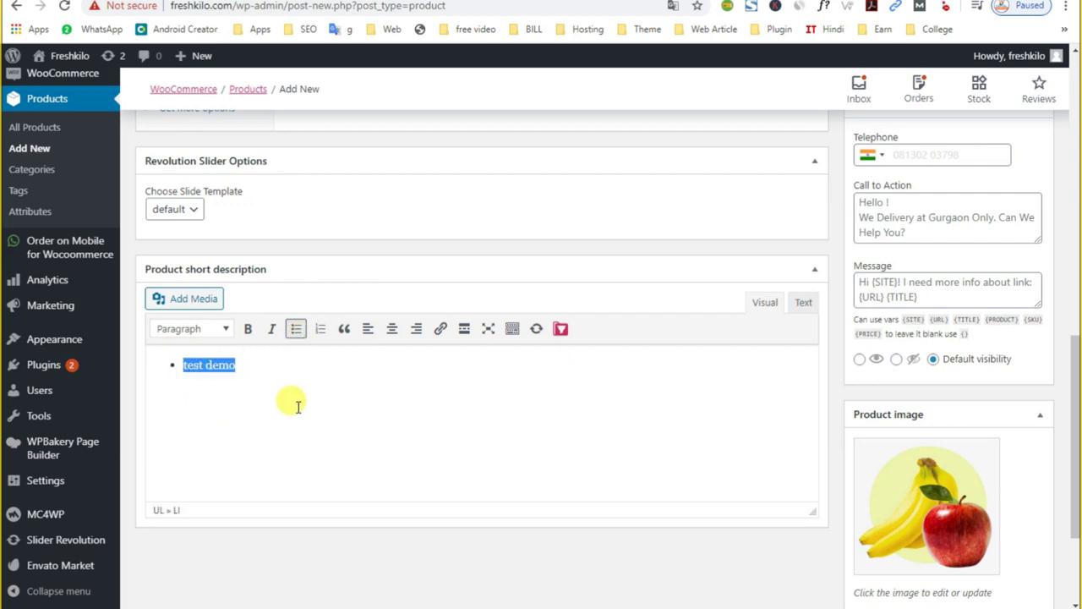
pyautogui.click(271, 374)
pyautogui.press('Return')
pyautogui.hotkey('ctrl', 'v')
pyautogui.press('Return')
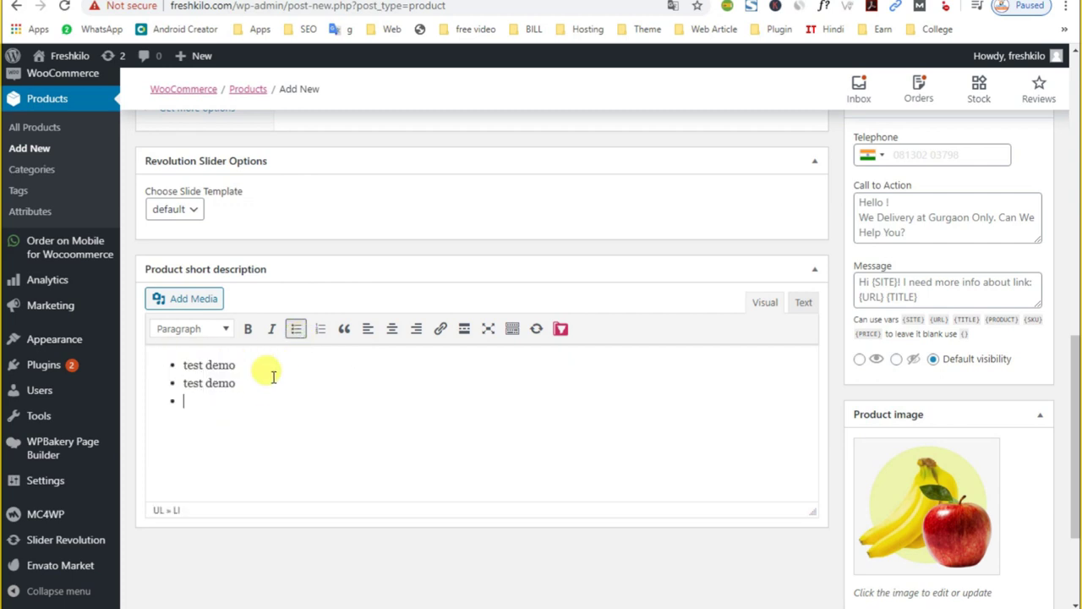
pyautogui.hotkey('ctrl', 'v')
pyautogui.press('Return')
pyautogui.hotkey('ctrl', 'v')
pyautogui.press('Return')
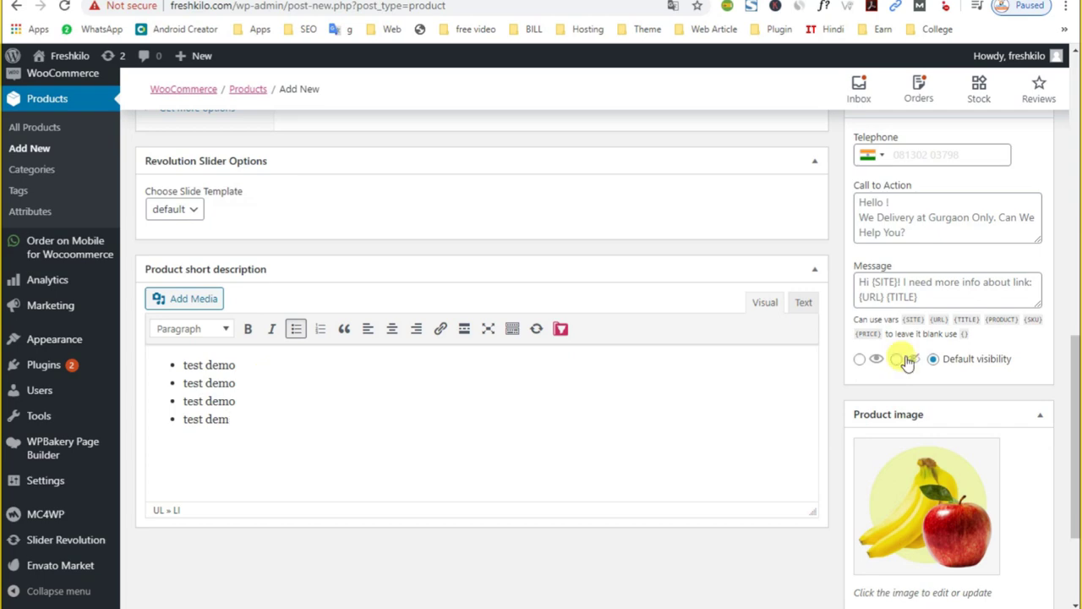
# Assign the product to the Personal Care category and publish it
pyautogui.scroll(10, 899, 355)
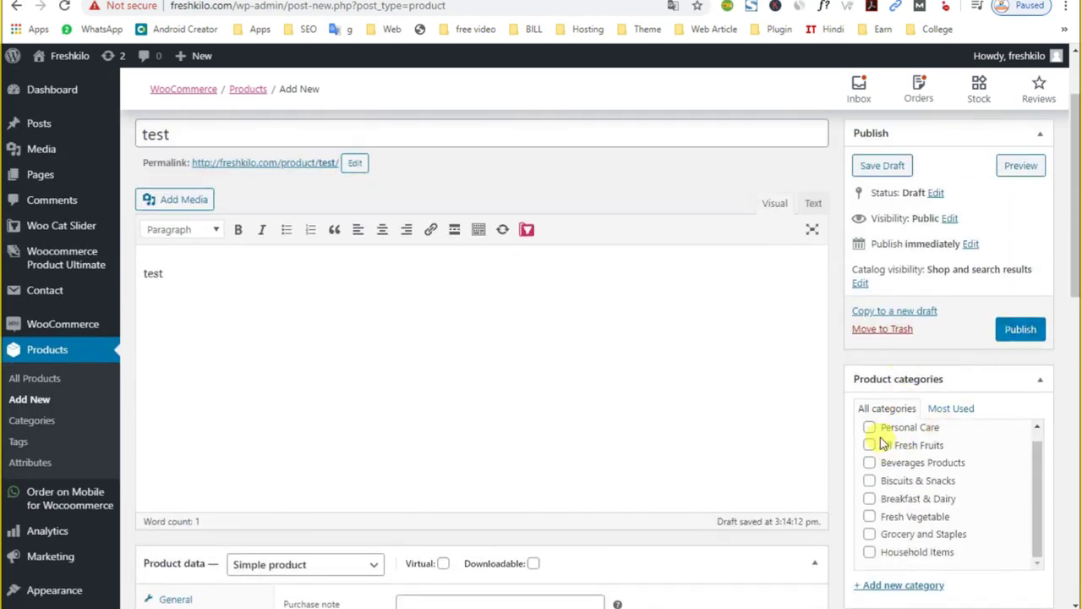
pyautogui.click(869, 427)
pyautogui.click(1024, 332)
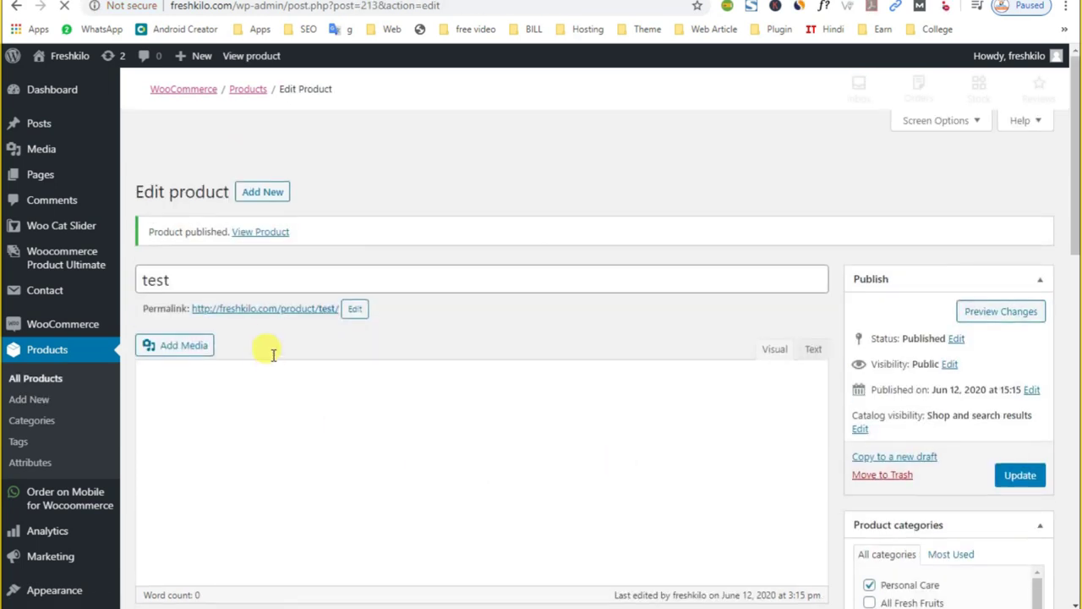
# Open the published test product's permalink in a new tab and check its image, price and overview
pyautogui.rightClick(285, 311)
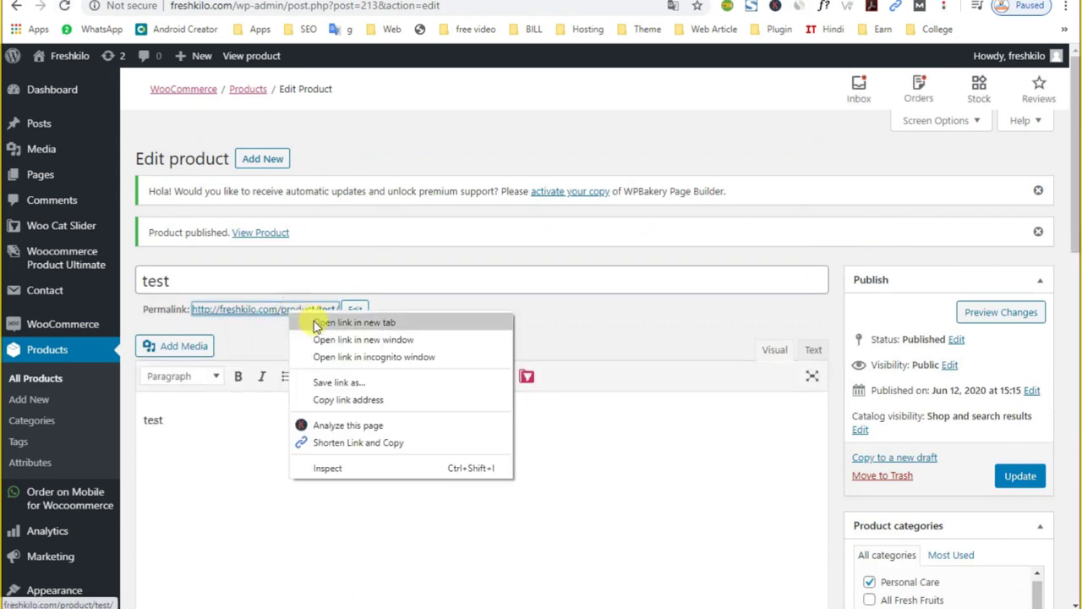
pyautogui.click(314, 322)
pyautogui.press('Return')
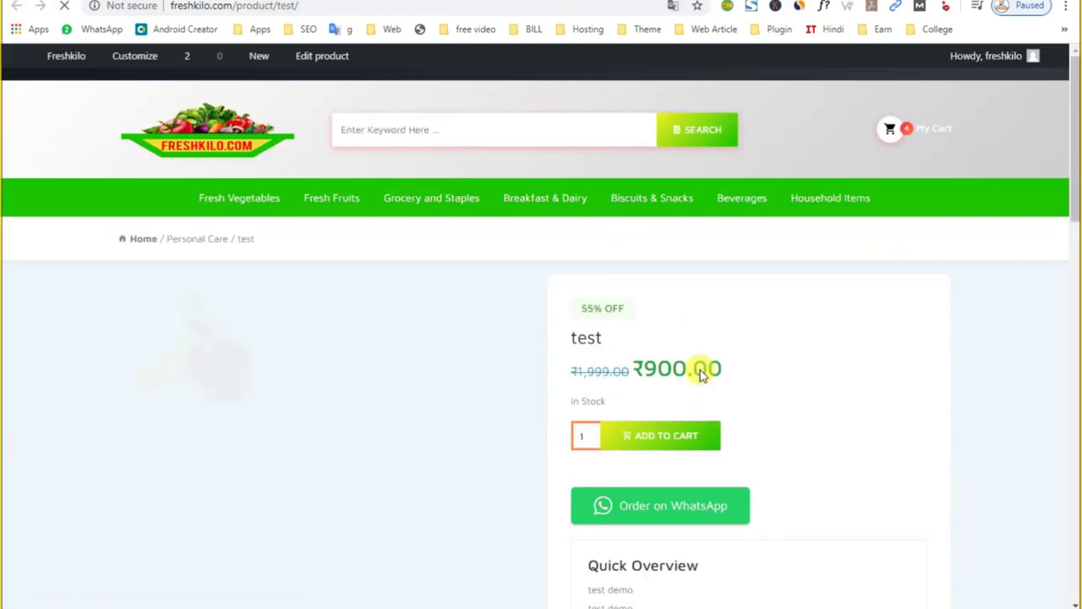
pyautogui.scroll(-2, 428, 370)
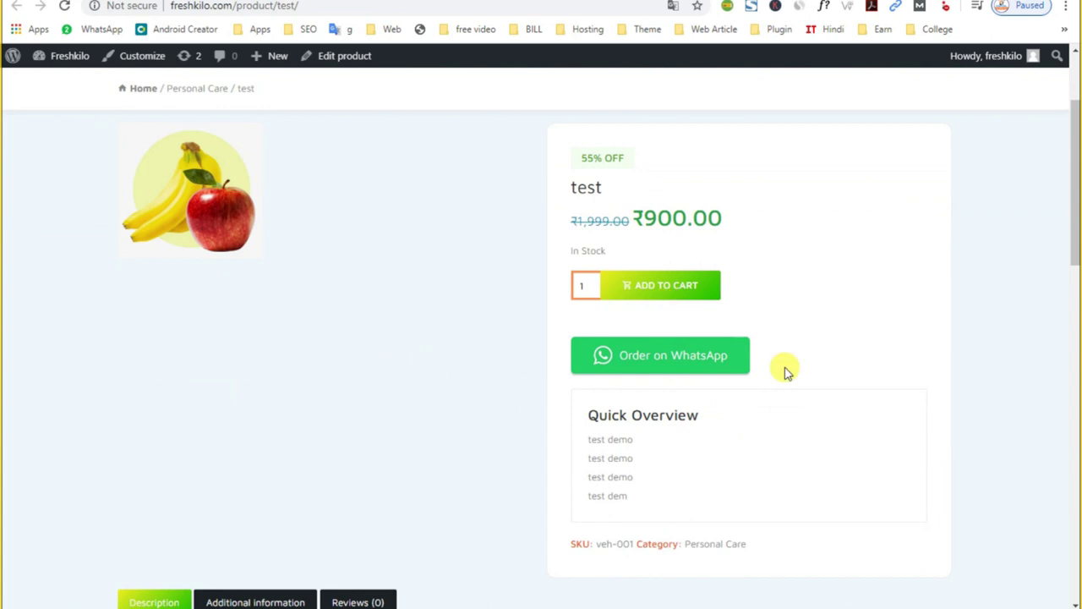
pyautogui.scroll(2, 713, 440)
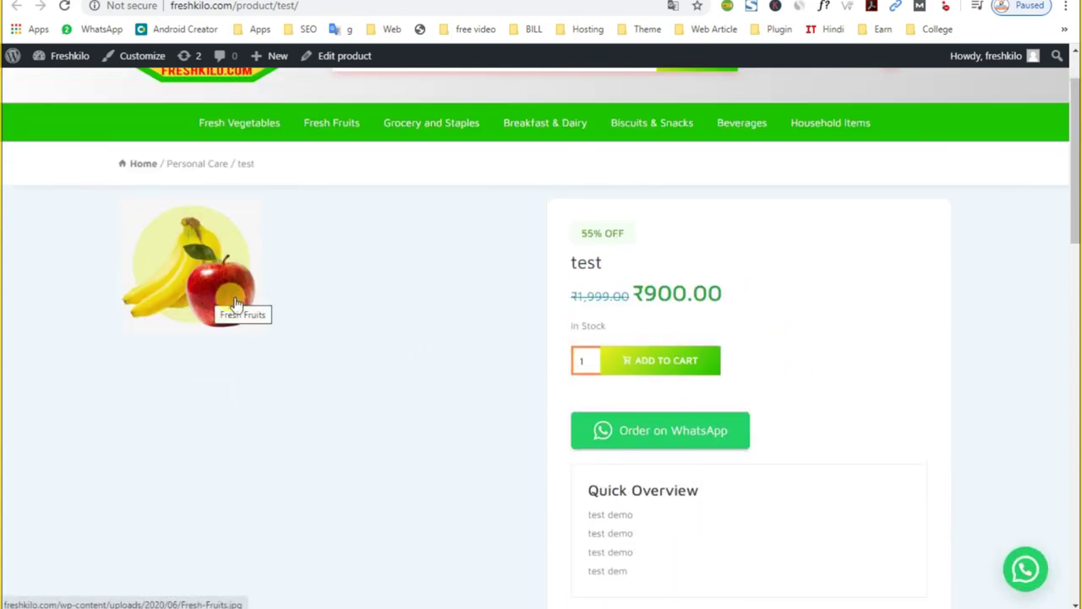
# Write 1000x800 in the address bar as an example size without loading it, and return to the product page
pyautogui.click(252, 10)
pyautogui.write('1000')
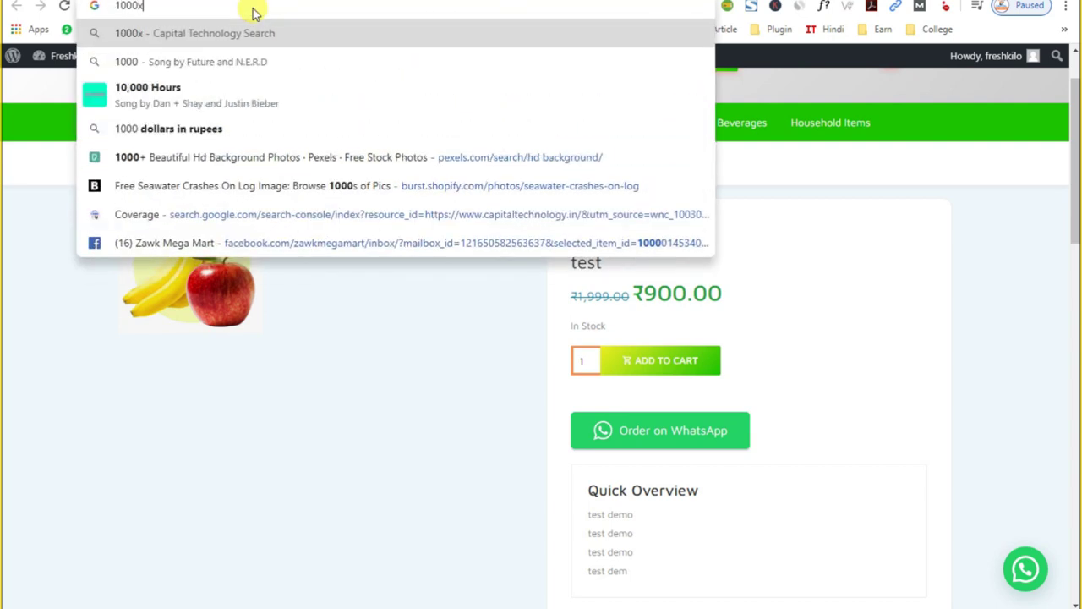
pyautogui.write('x800')
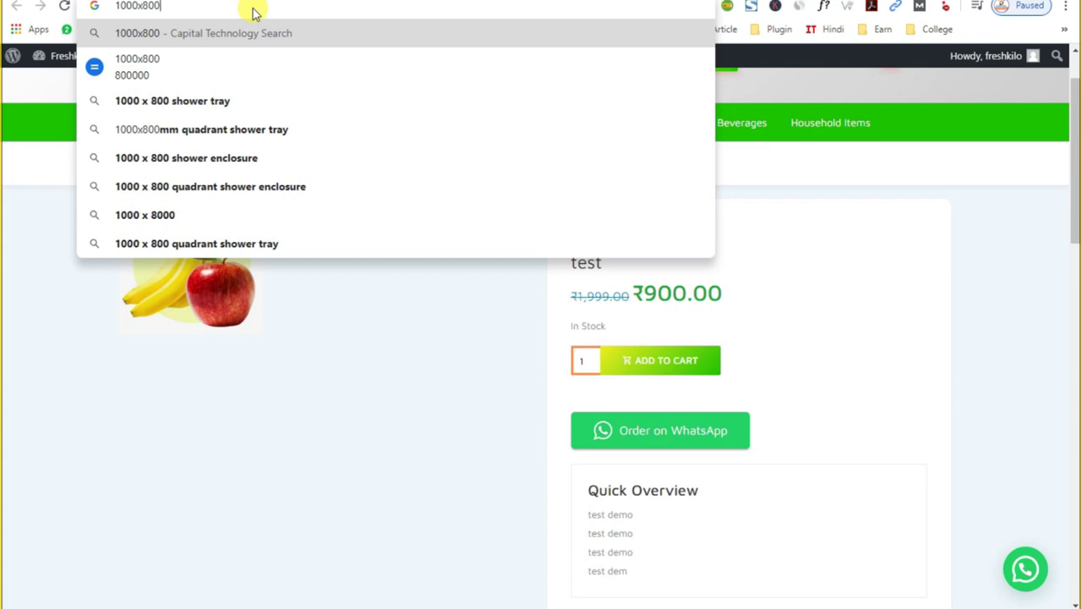
pyautogui.click(787, 243)
pyautogui.scroll(-1, 787, 243)
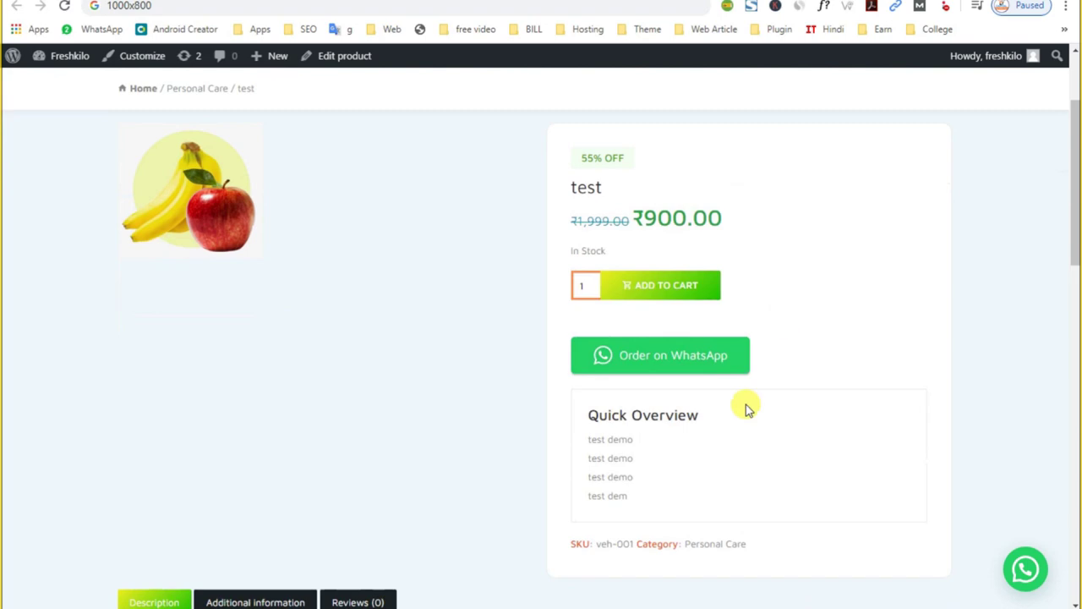
# Compare the test product's Quick Overview with the green chilli product page and the short description in the product editor
pyautogui.moveTo(590, 414); pyautogui.dragTo(689, 420)
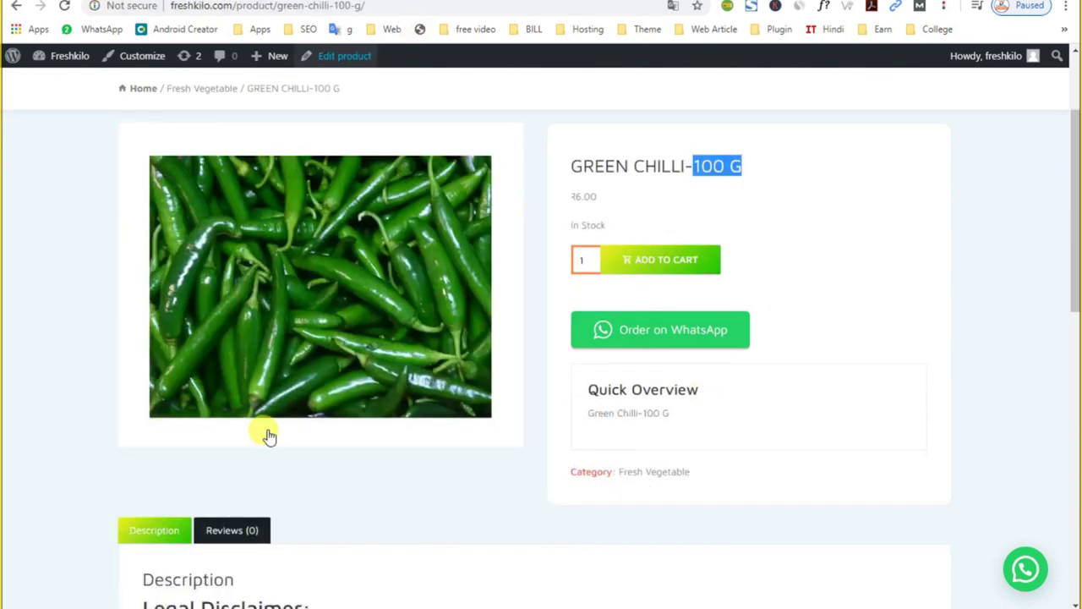
pyautogui.scroll(-5, 254, 507)
pyautogui.scroll(4, 240, 571)
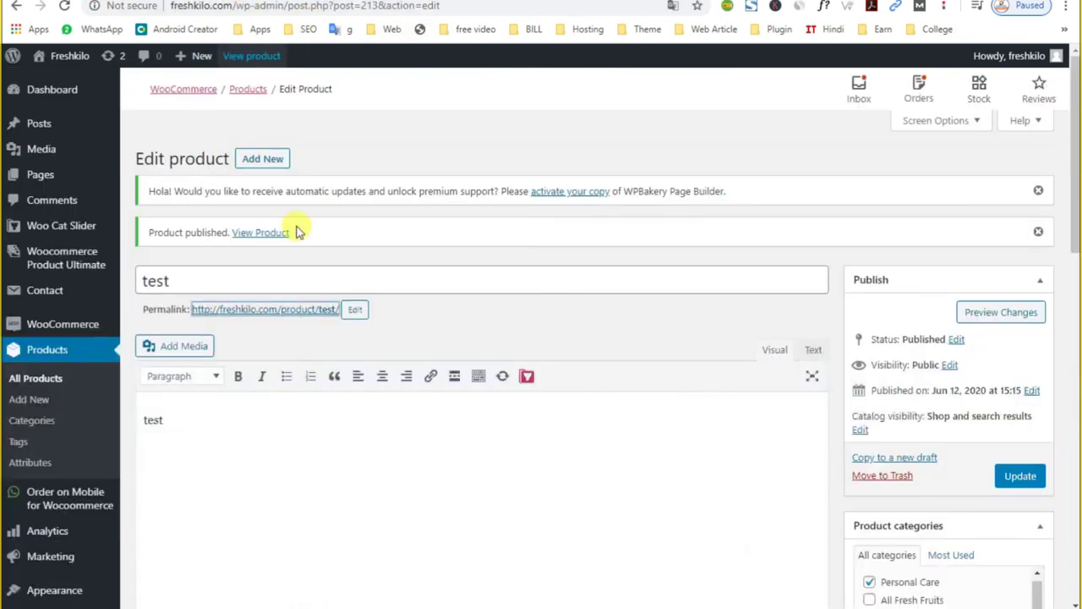
pyautogui.scroll(-10, 313, 419)
pyautogui.click(253, 215)
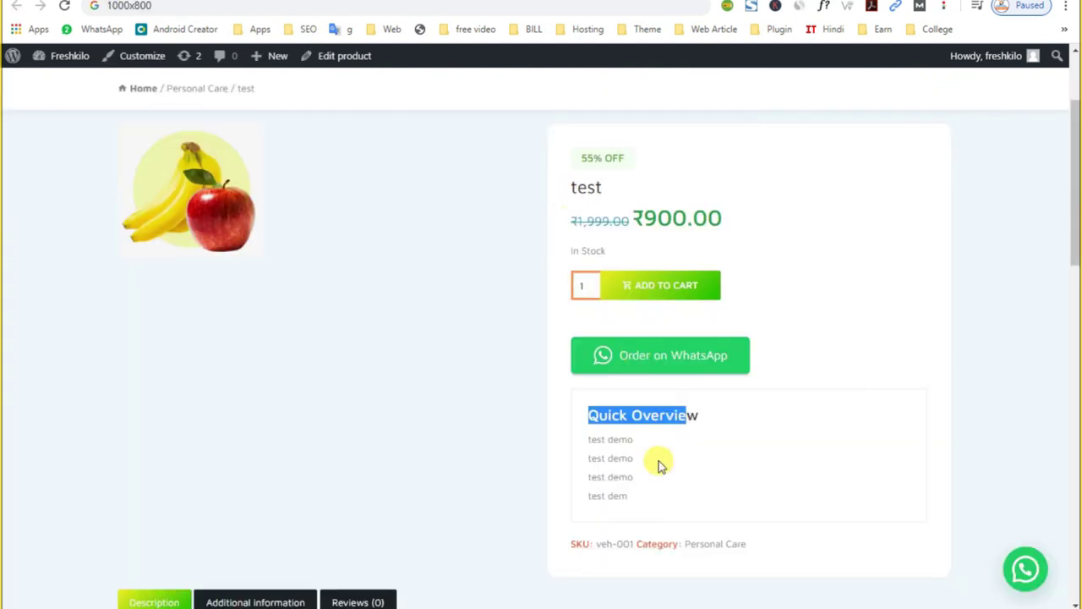
# Examine the category, the regular and sale prices and the discount badge on the test product page
pyautogui.scroll(-2, 660, 459)
pyautogui.scroll(2, 660, 483)
pyautogui.moveTo(571, 544); pyautogui.dragTo(751, 553)
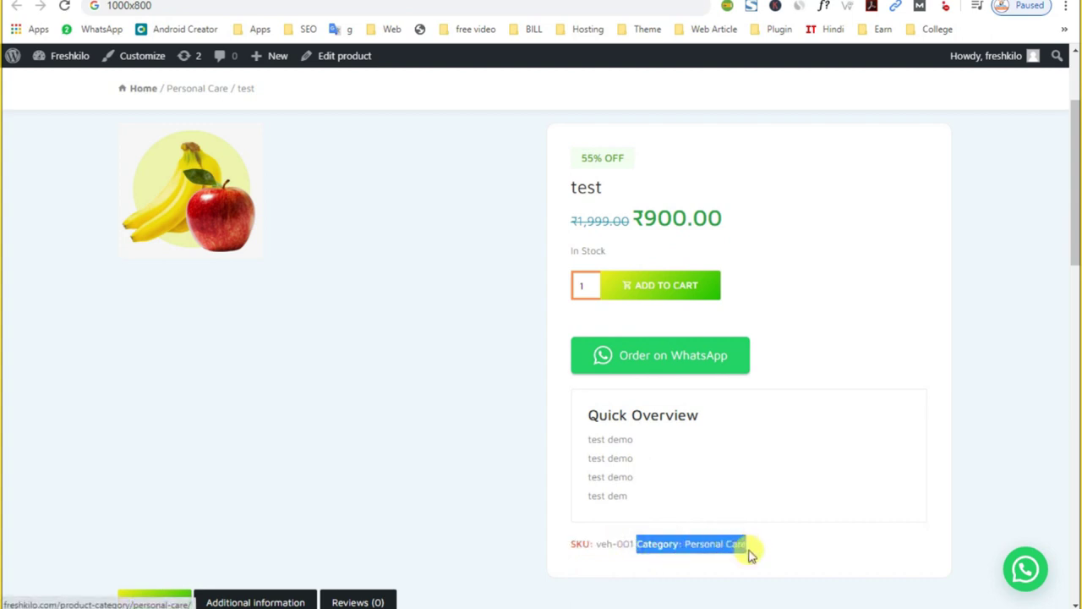
pyautogui.moveTo(731, 221); pyautogui.dragTo(558, 229)
pyautogui.moveTo(636, 165); pyautogui.dragTo(560, 164)
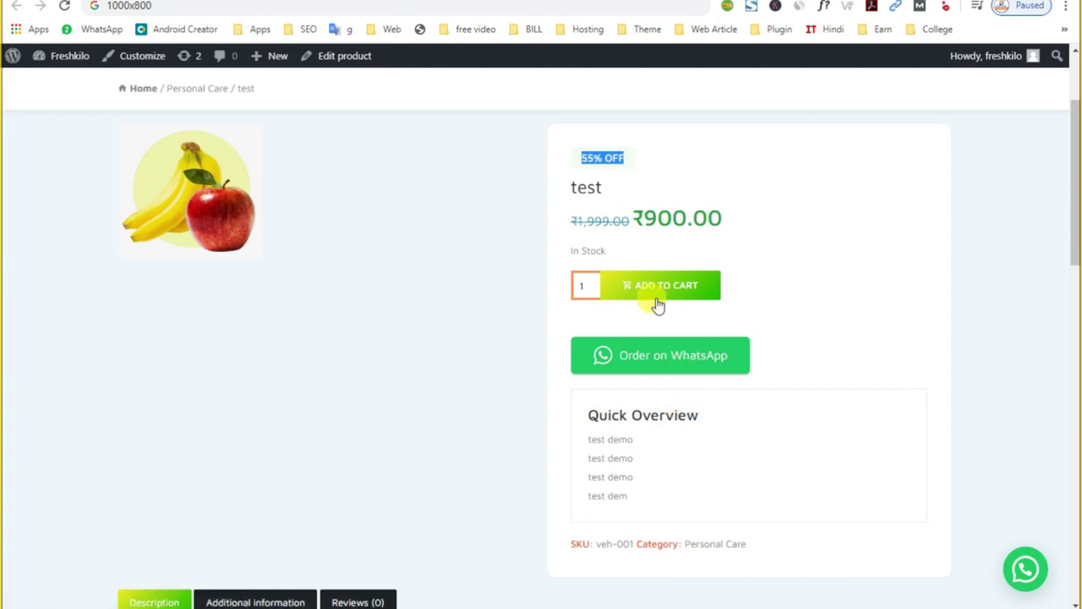
# Check the product's description and its additional information, including the weight and dimensions
pyautogui.scroll(-2, 683, 442)
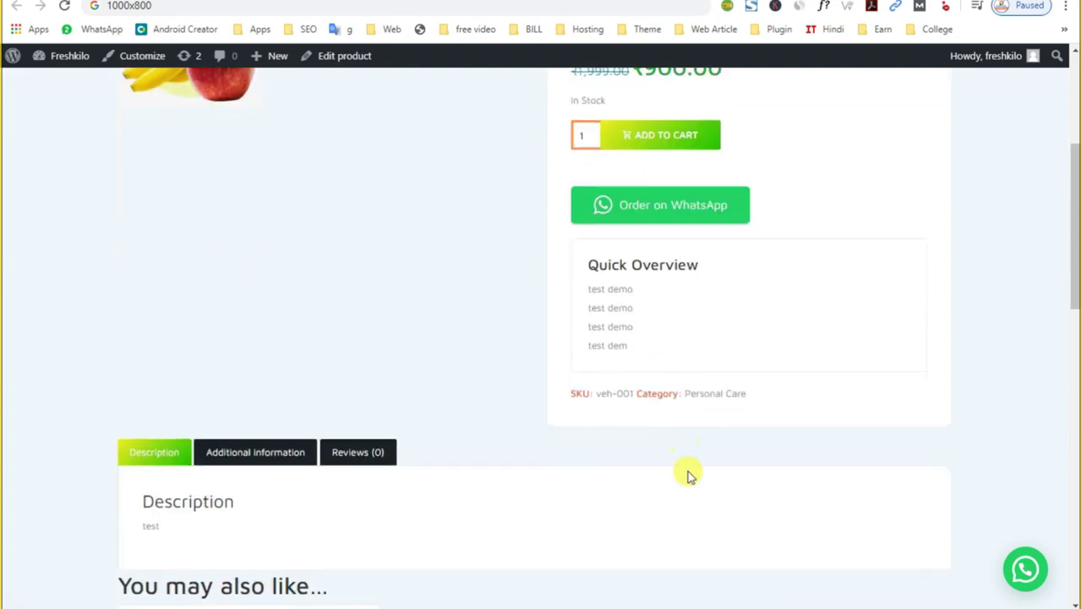
pyautogui.click(280, 459)
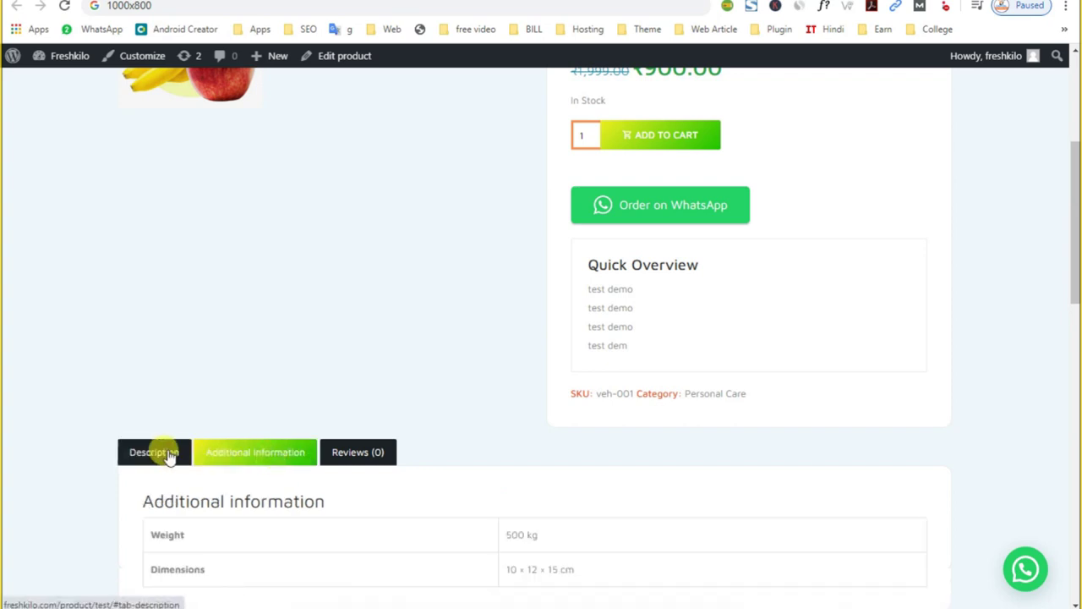
pyautogui.click(168, 453)
pyautogui.click(268, 456)
pyautogui.scroll(-2, 286, 478)
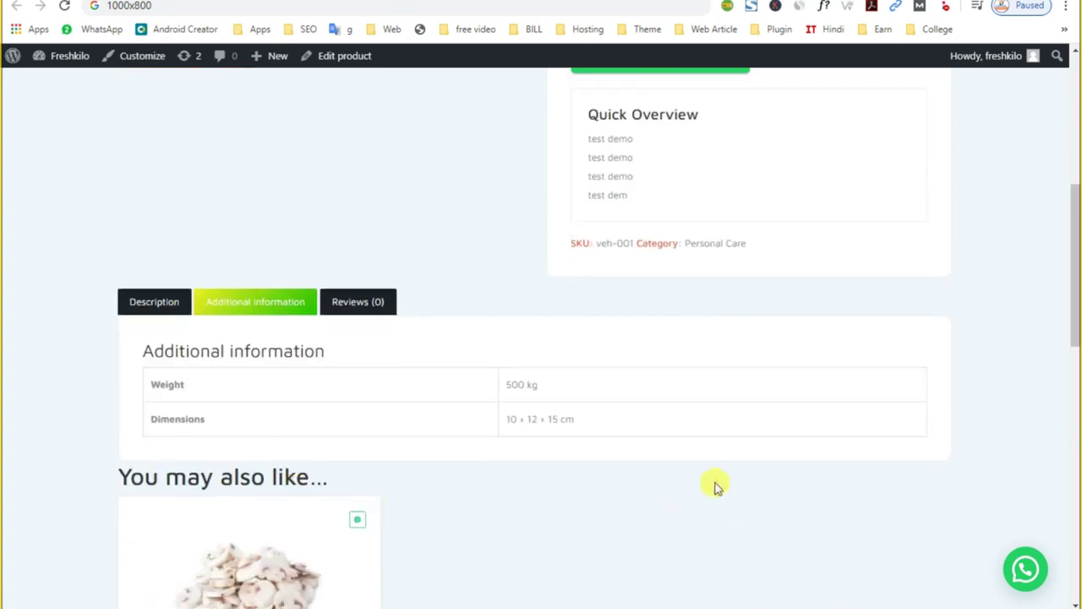
pyautogui.moveTo(592, 416); pyautogui.dragTo(144, 383)
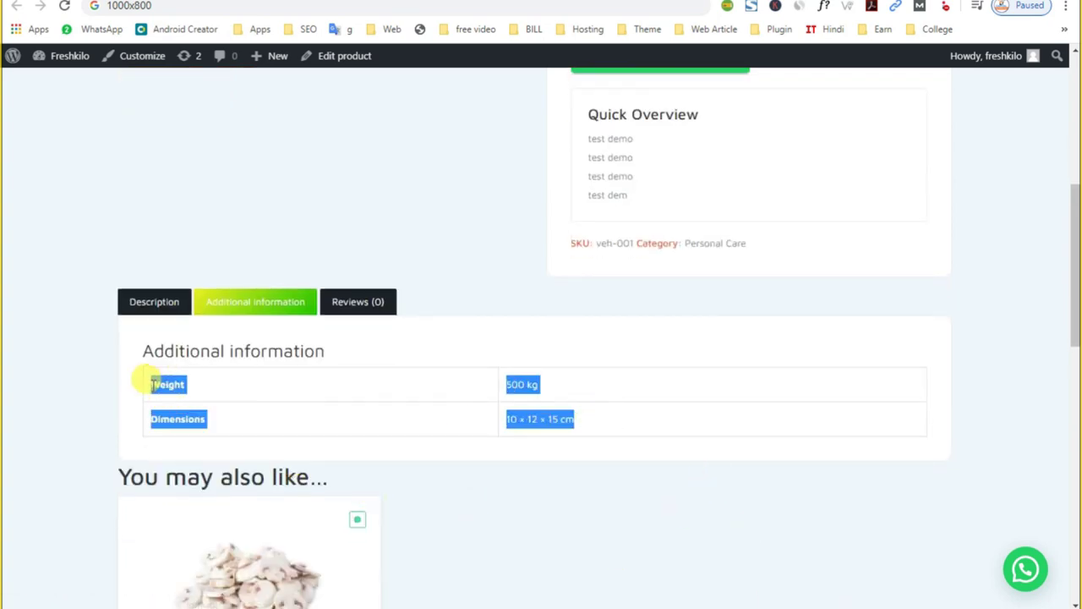
# Check the regular and sale prices on the test product page
pyautogui.scroll(4, 562, 345)
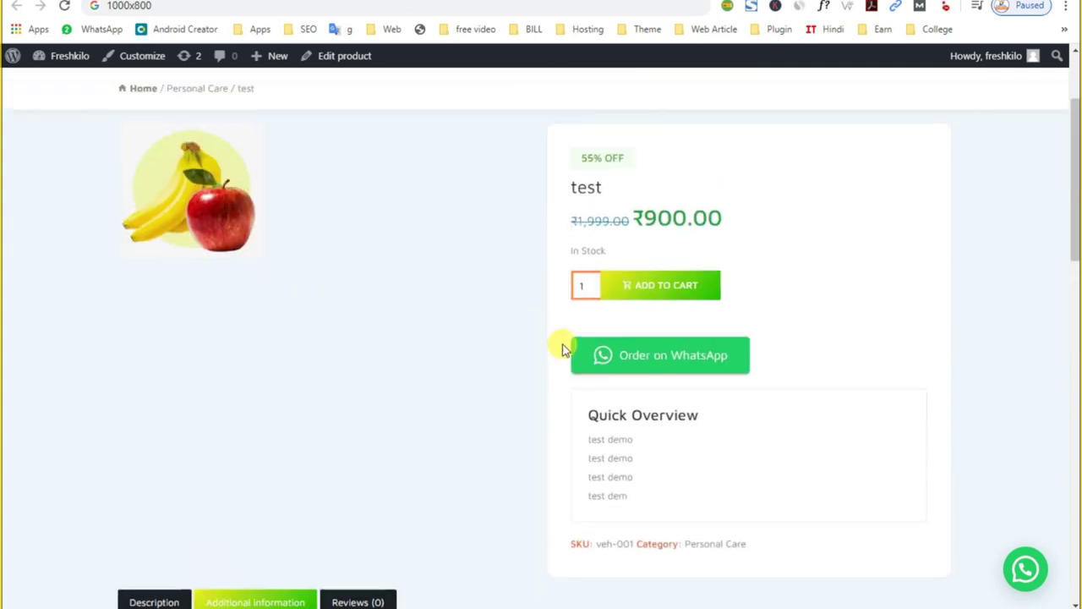
pyautogui.doubleClick(686, 216)
pyautogui.tripleClick(688, 217)
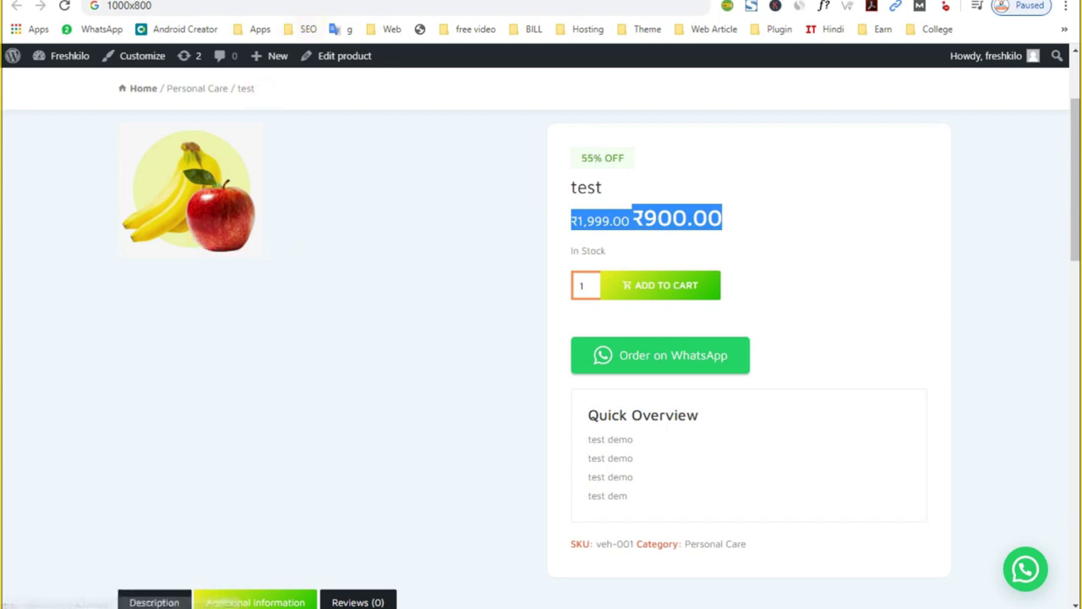
# Return to the test product's editor and change its product type to Variable product
pyautogui.click(270, 0)
pyautogui.click(169, 0)
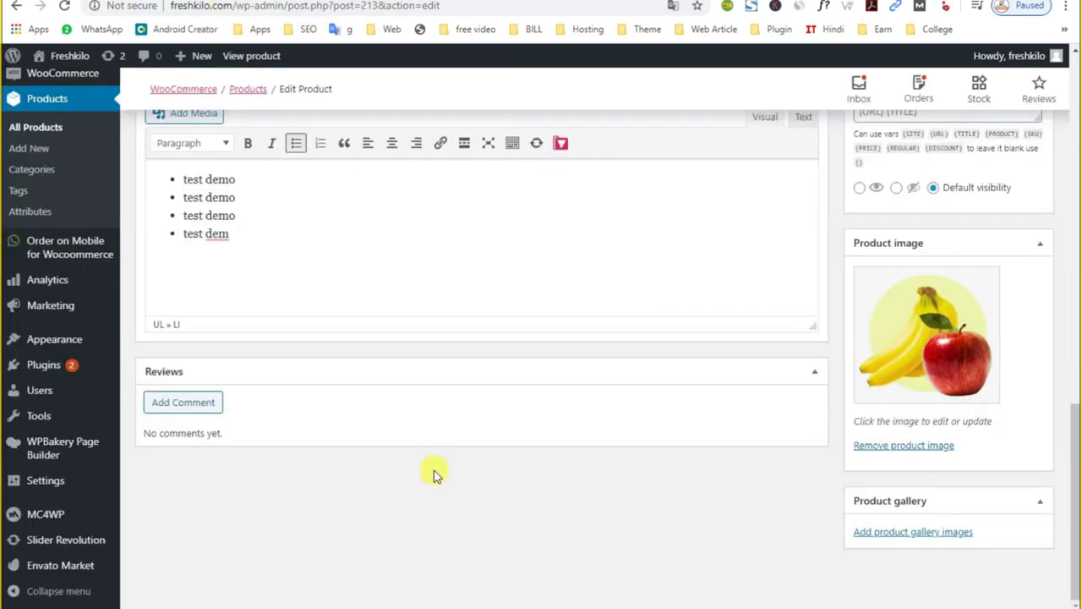
pyautogui.scroll(6, 435, 471)
pyautogui.scroll(3, 434, 474)
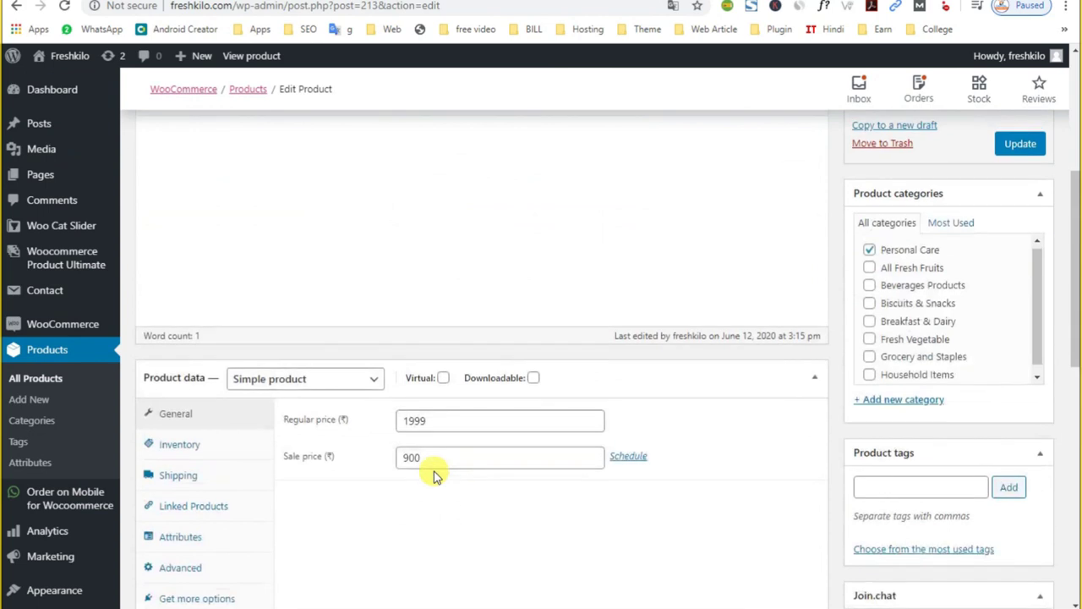
pyautogui.click(269, 381)
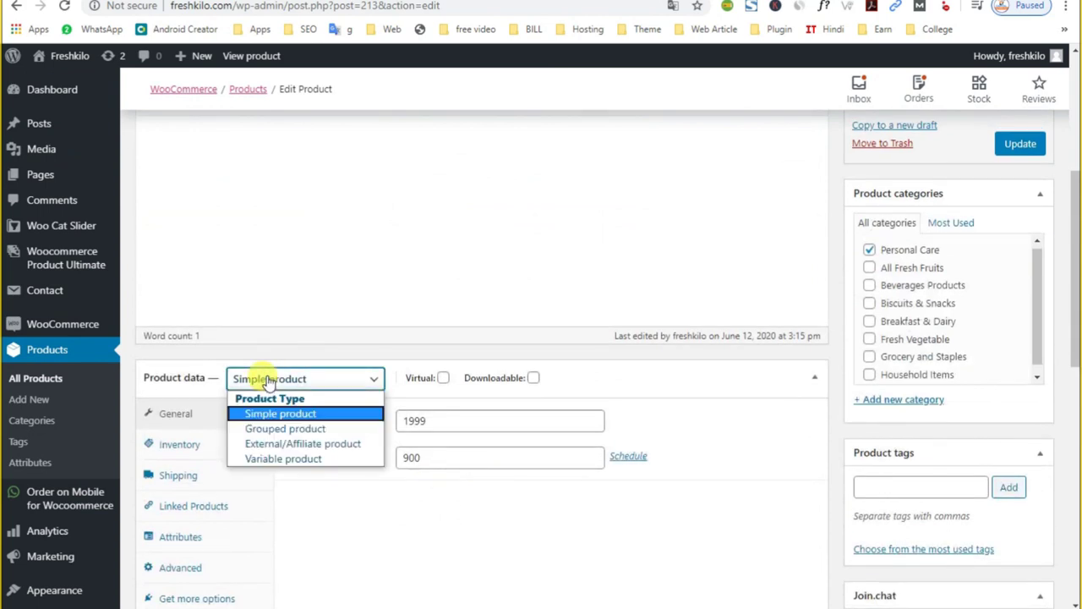
pyautogui.click(296, 461)
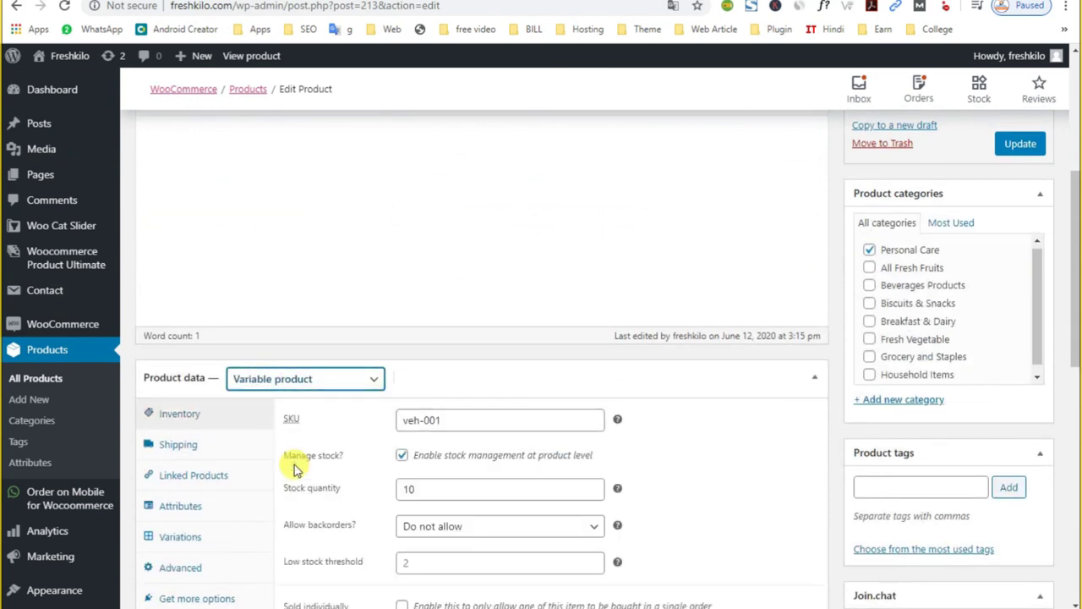
# Add a custom product attribute named weight and enable it for use in variations
pyautogui.scroll(-2, 292, 471)
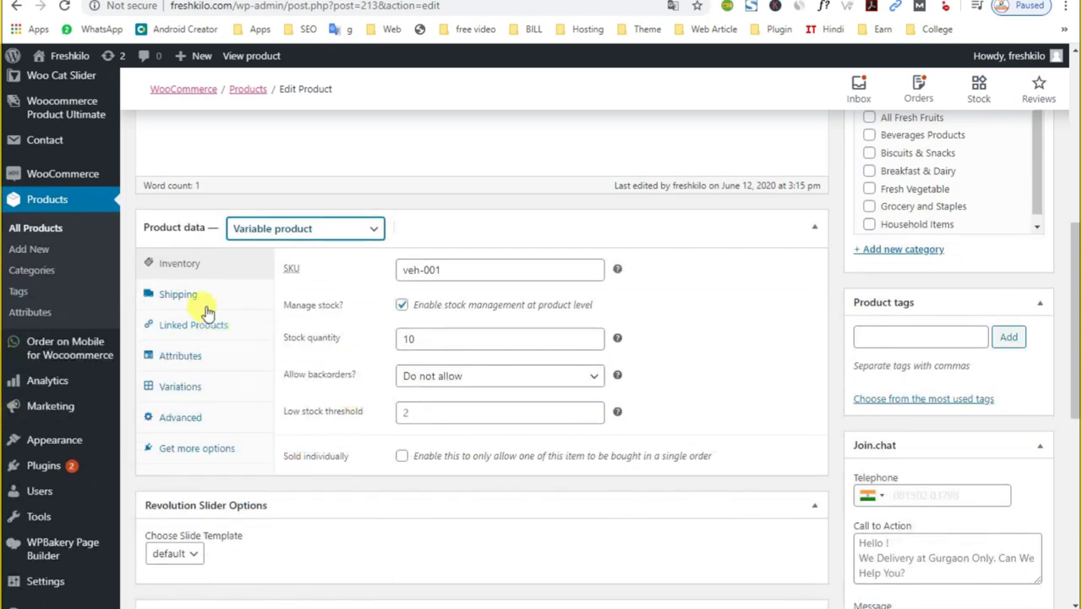
pyautogui.click(182, 293)
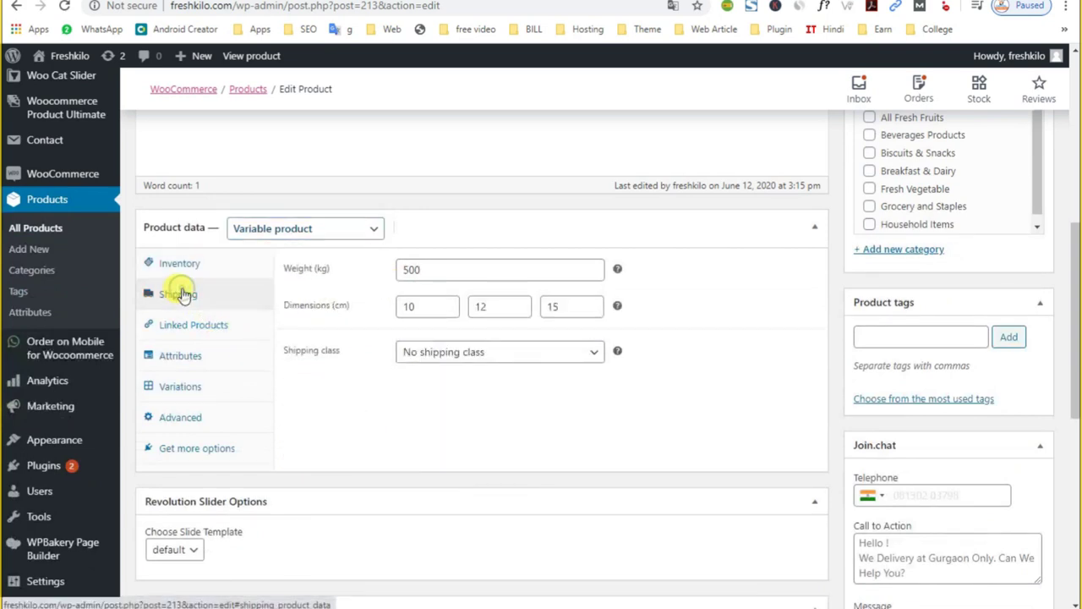
pyautogui.click(173, 326)
pyautogui.click(188, 358)
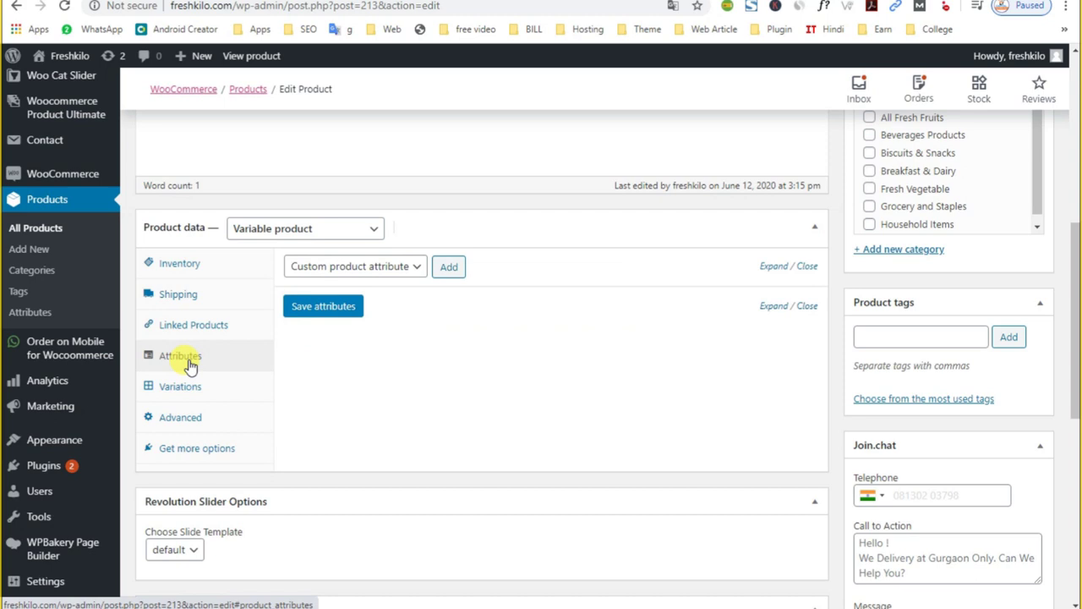
pyautogui.click(410, 267)
pyautogui.click(444, 269)
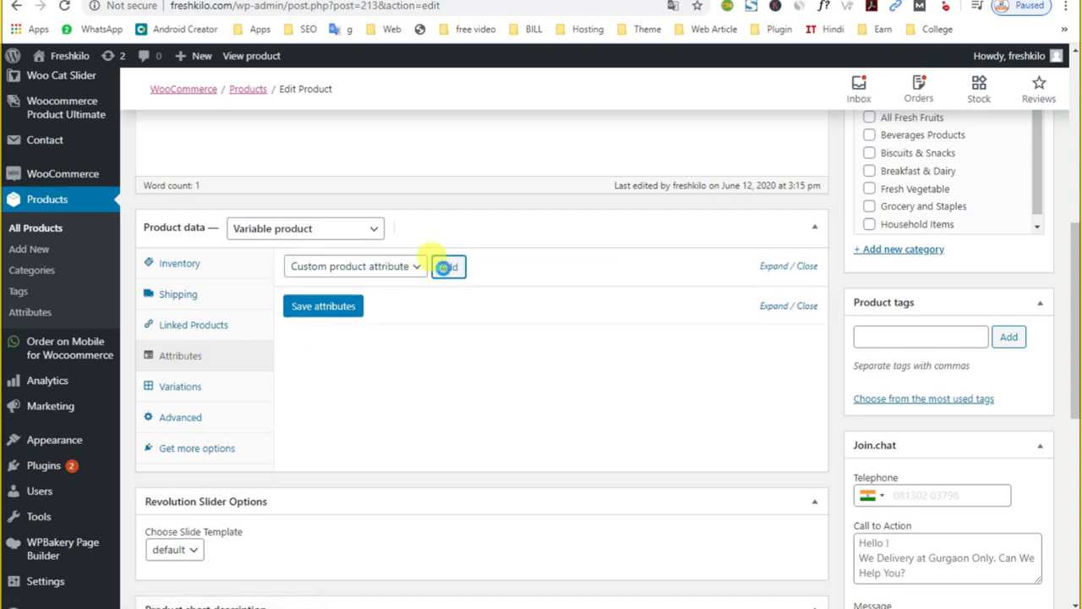
pyautogui.click(328, 353)
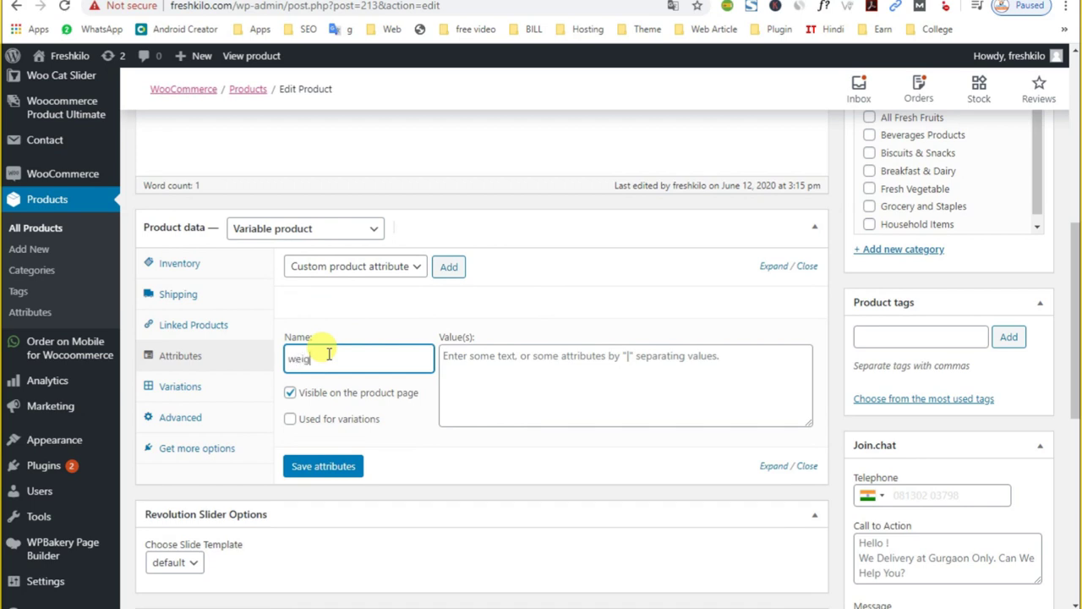
pyautogui.click(290, 419)
pyautogui.click(328, 359)
# Enter 500gm followed by the | separator as the first value of the weight attribute
pyautogui.click(465, 365)
pyautogui.write('500gm')
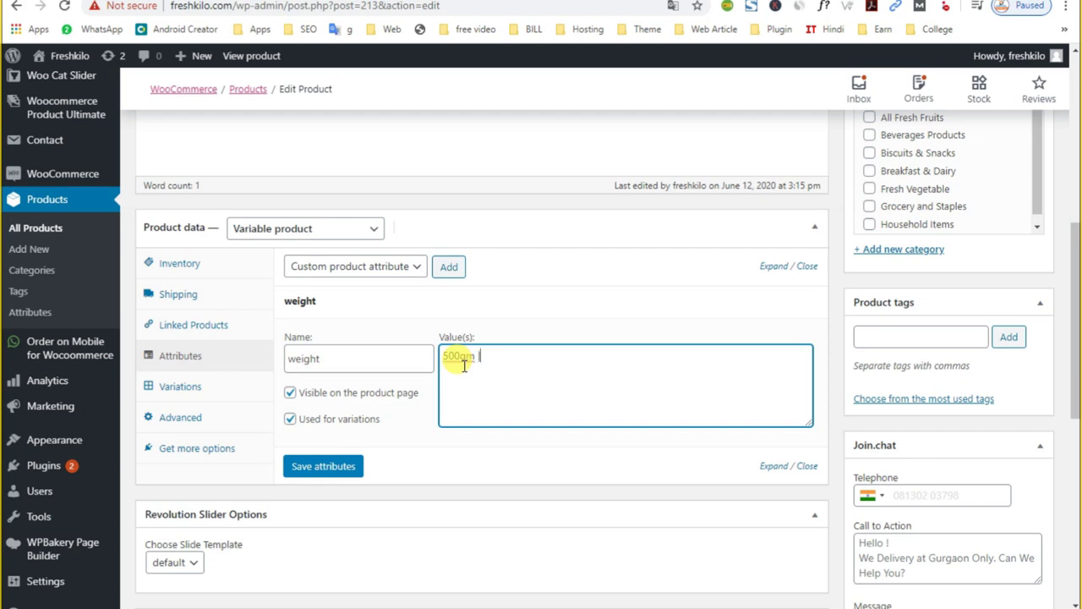
pyautogui.write('|')
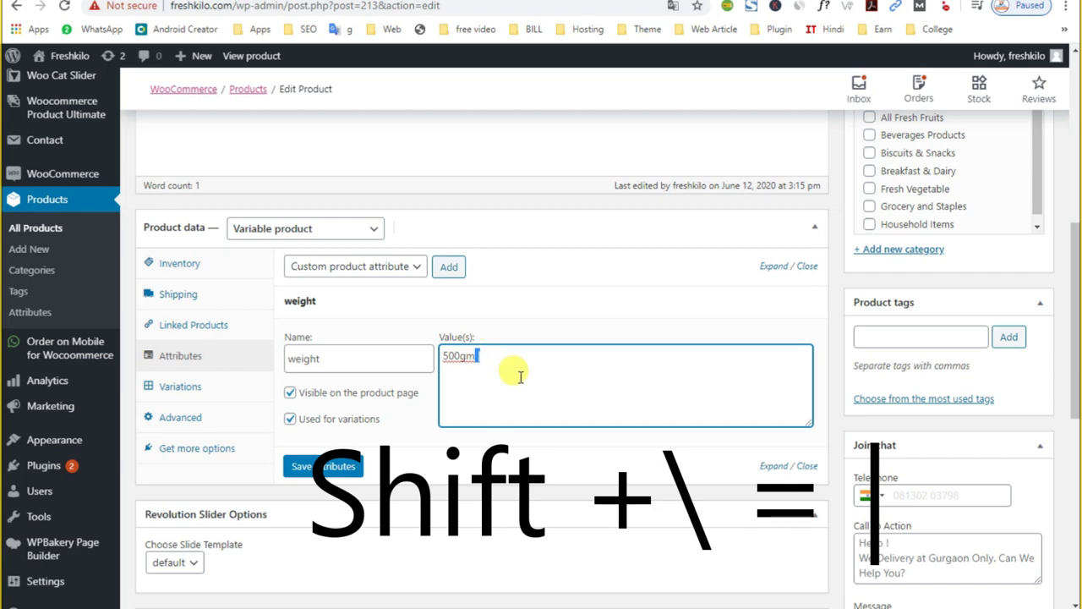
pyautogui.click(513, 362)
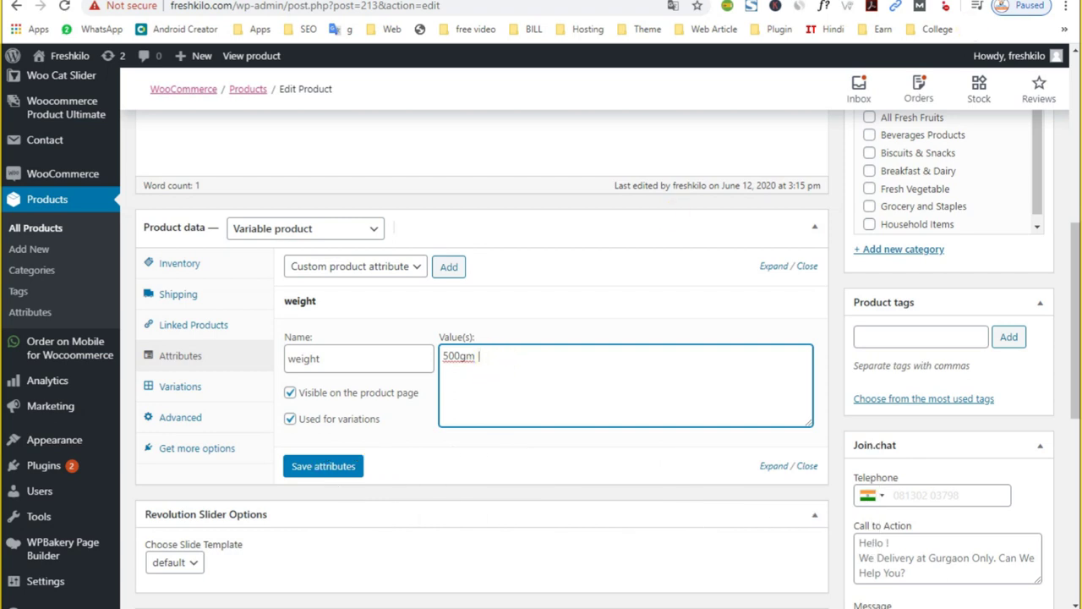
# Search Google for keyboard on a new page and look through the results
pyautogui.hotkey('ctrl', 't')
pyautogui.write('key')
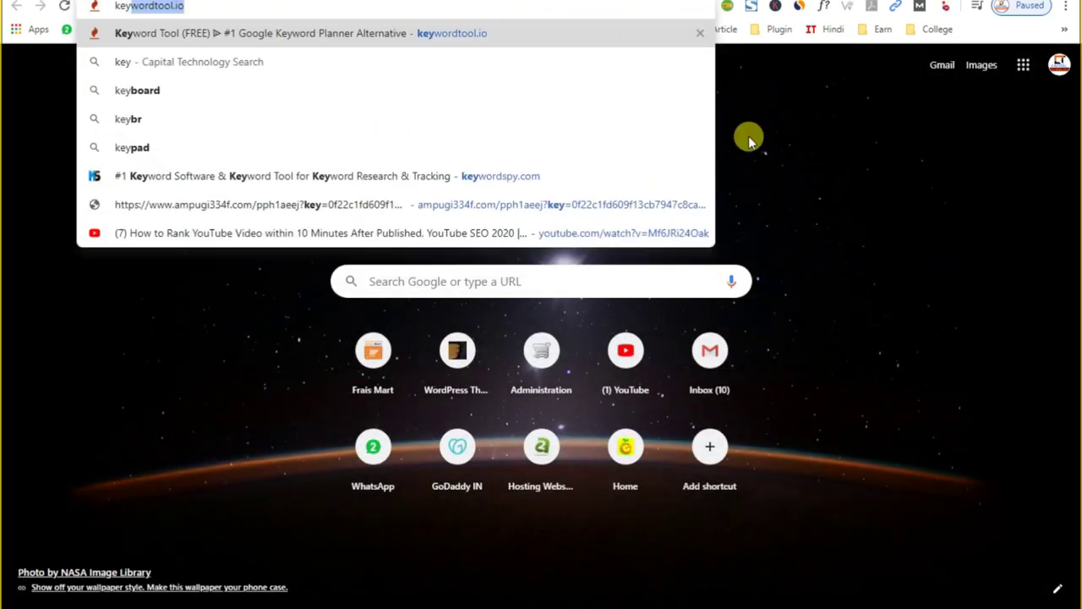
pyautogui.click(96, 89)
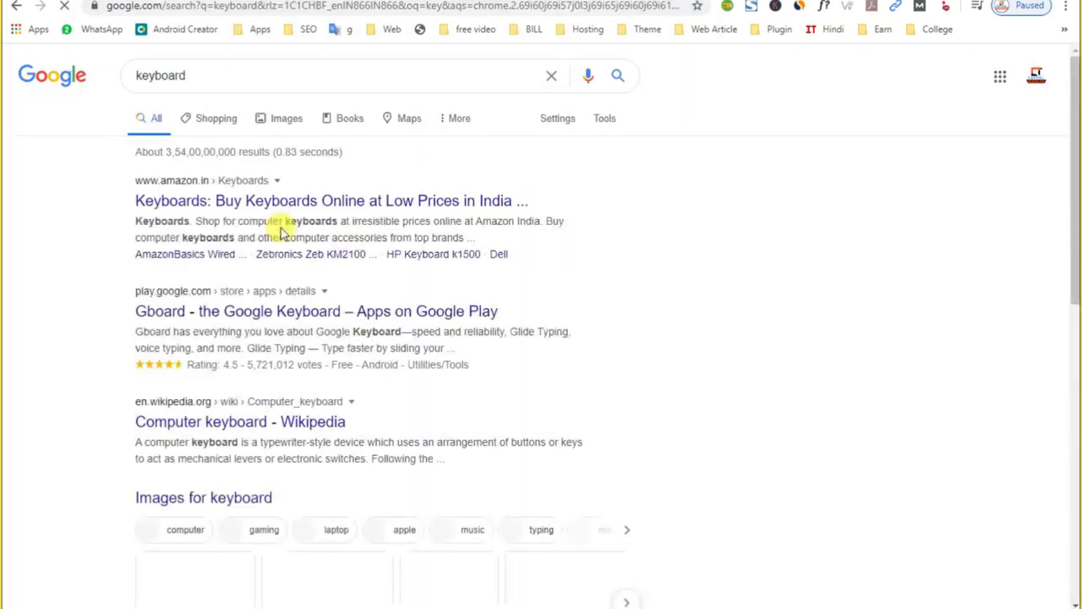
pyautogui.scroll(-4, 442, 370)
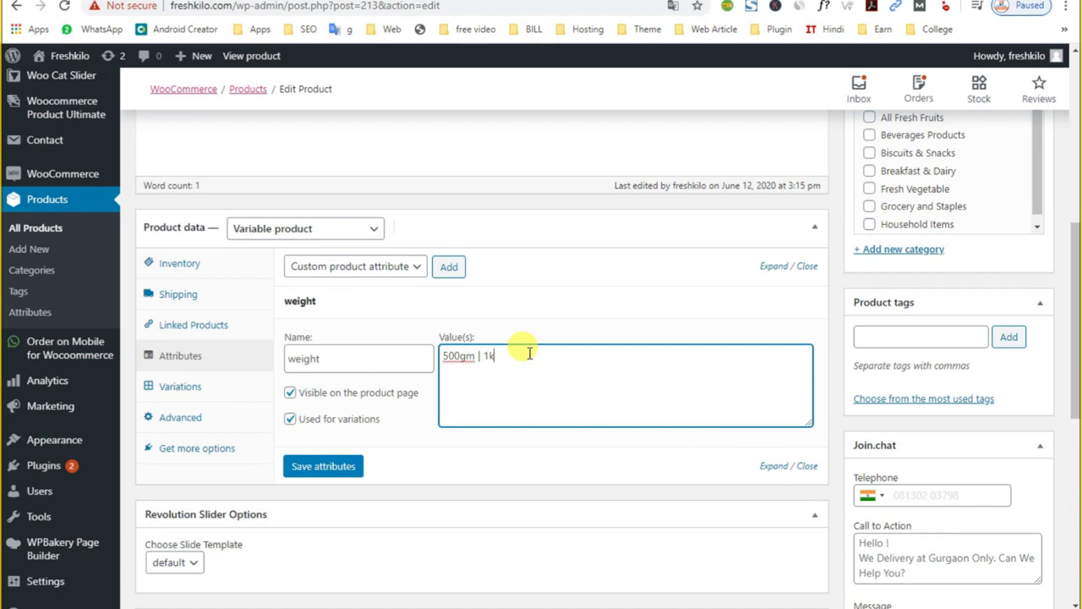
# Save the weight attribute with the values 500gm | 1kg and create variations from all attributes
pyautogui.click(313, 467)
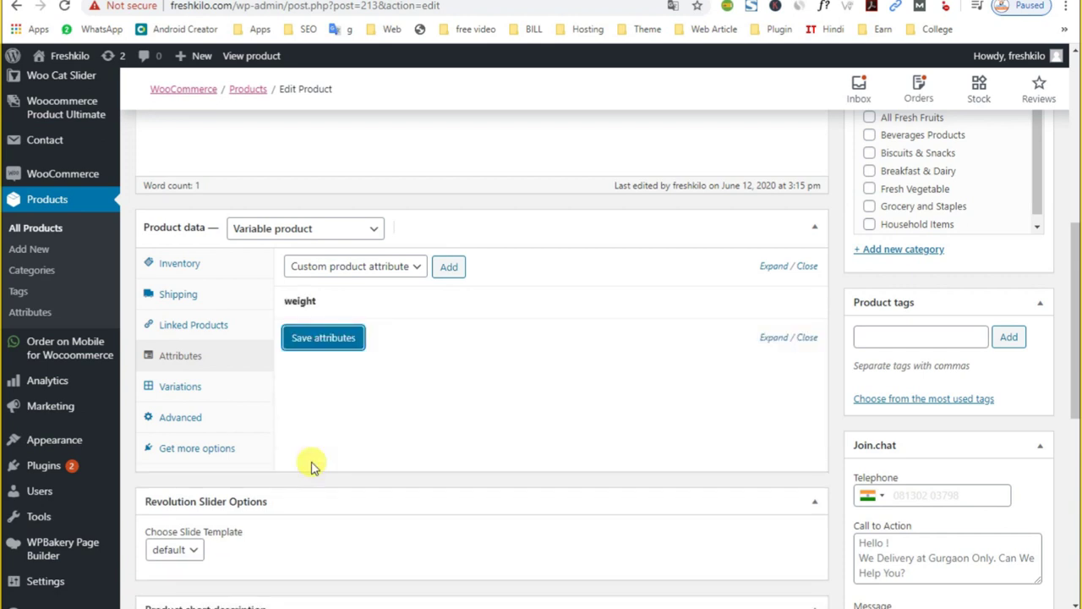
pyautogui.click(204, 388)
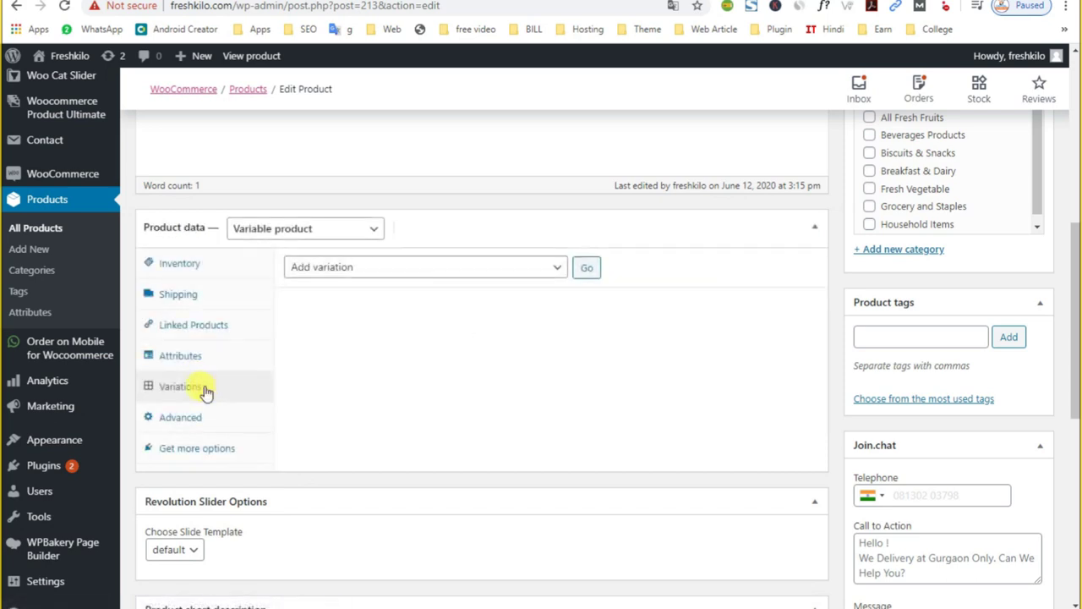
pyautogui.click(562, 268)
pyautogui.click(482, 301)
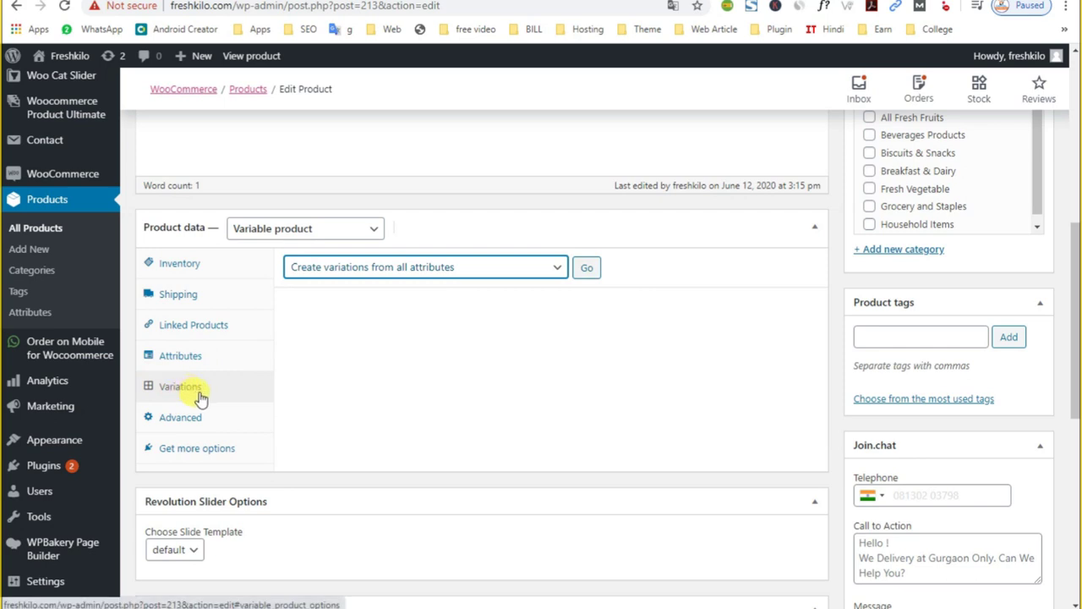
pyautogui.click(193, 356)
pyautogui.click(205, 385)
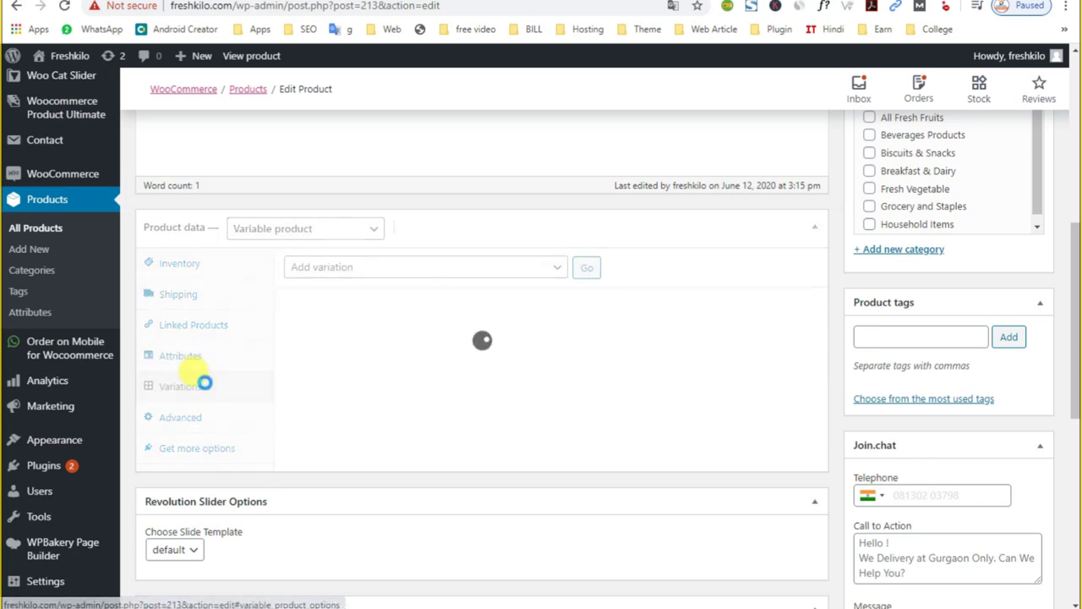
pyautogui.click(549, 267)
pyautogui.click(509, 303)
pyautogui.click(586, 267)
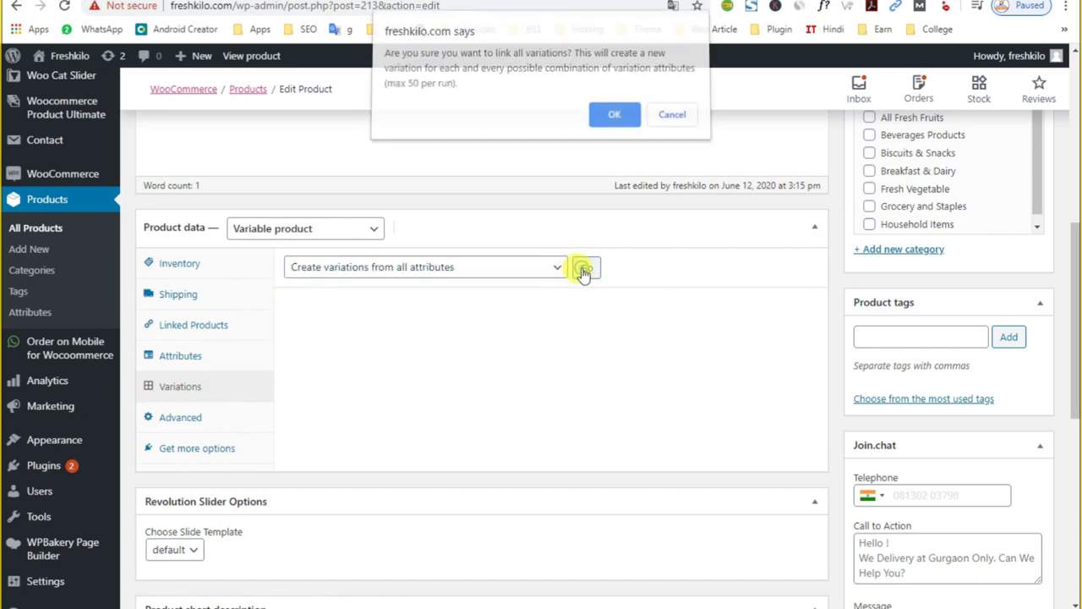
pyautogui.click(614, 124)
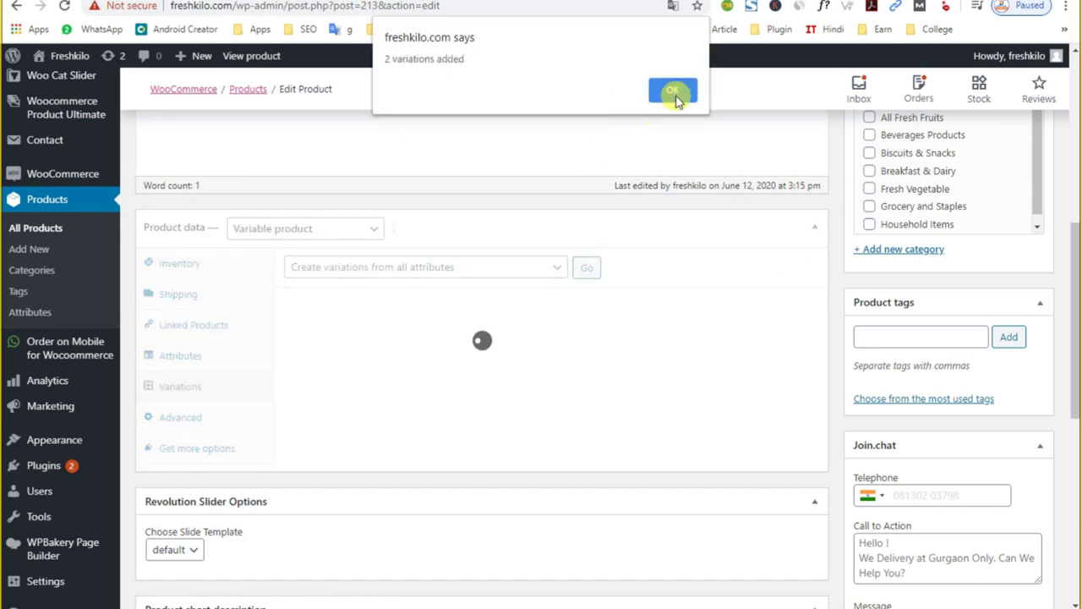
pyautogui.click(674, 99)
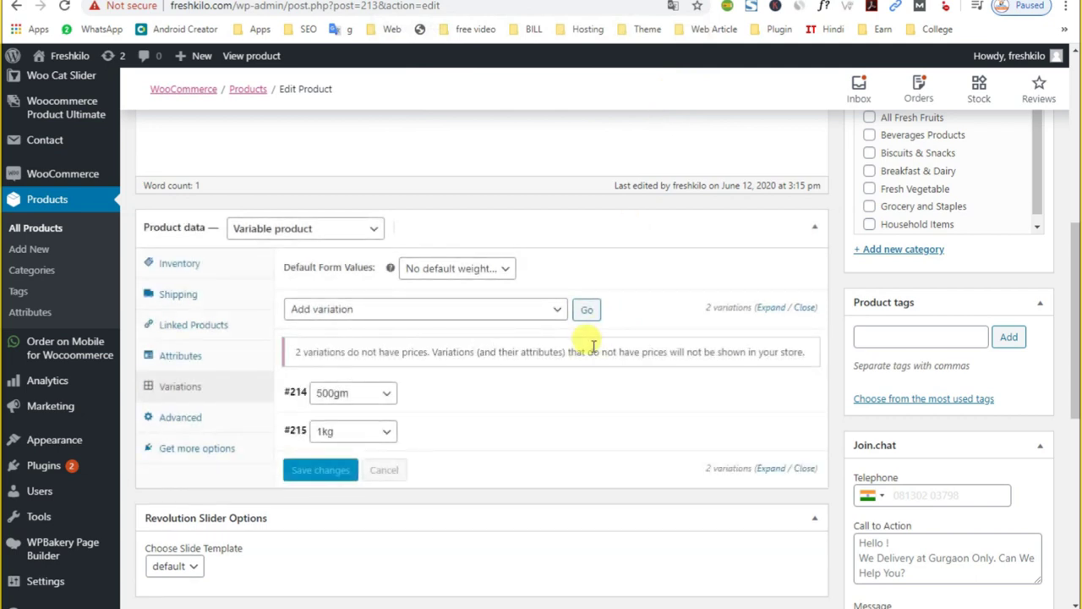
# Set the 500gm variation's regular price to 1999 and its sale price to 999
pyautogui.click(566, 401)
pyautogui.scroll(-2, 560, 397)
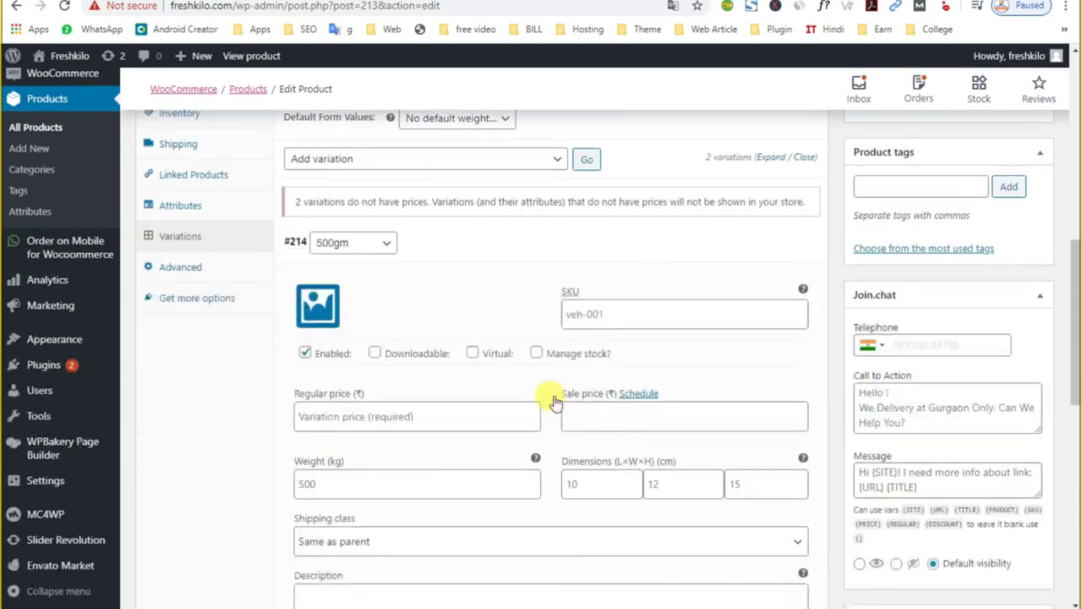
pyautogui.click(319, 411)
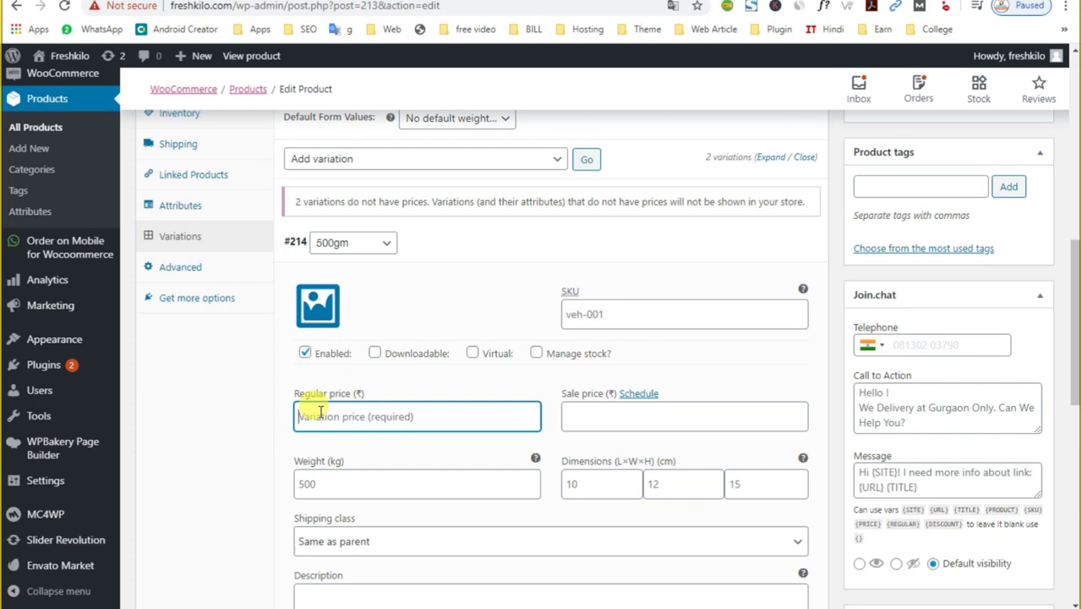
pyautogui.write('1999')
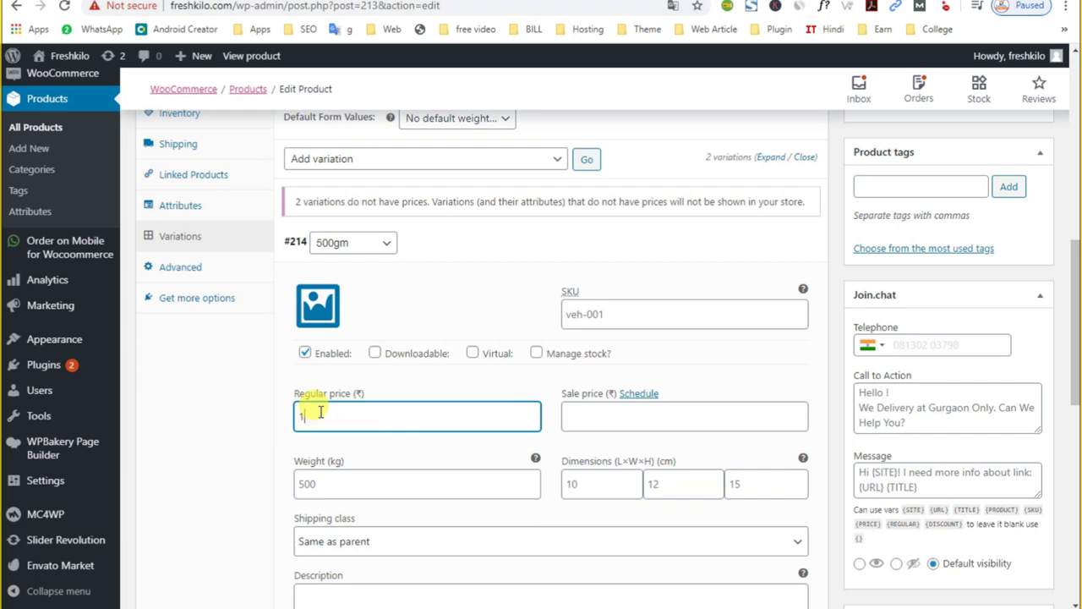
pyautogui.click(585, 423)
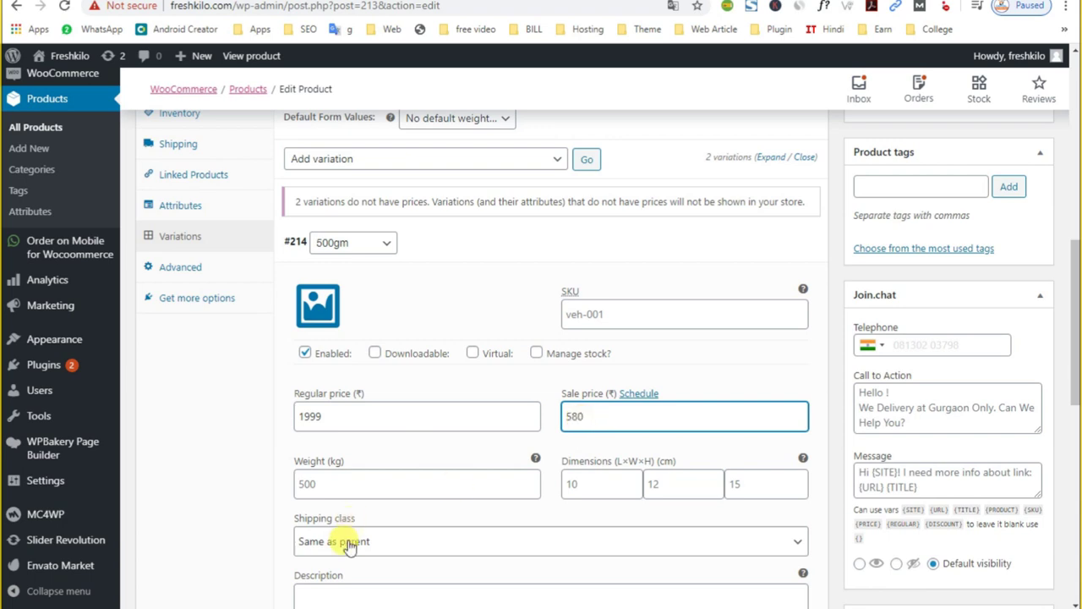
pyautogui.scroll(-3, 349, 546)
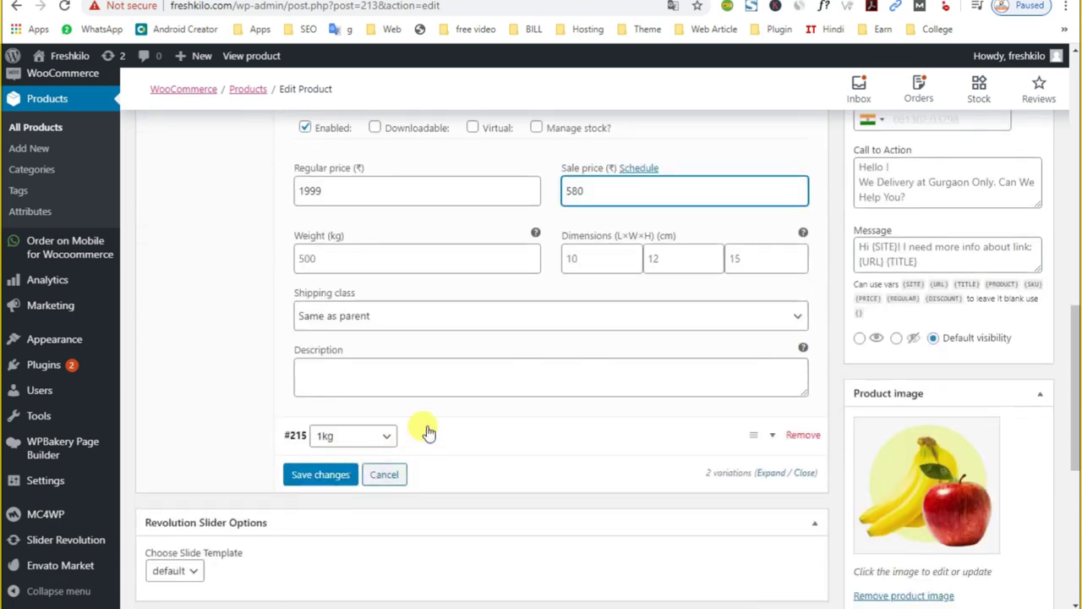
pyautogui.moveTo(623, 191); pyautogui.dragTo(558, 201)
pyautogui.write('999')
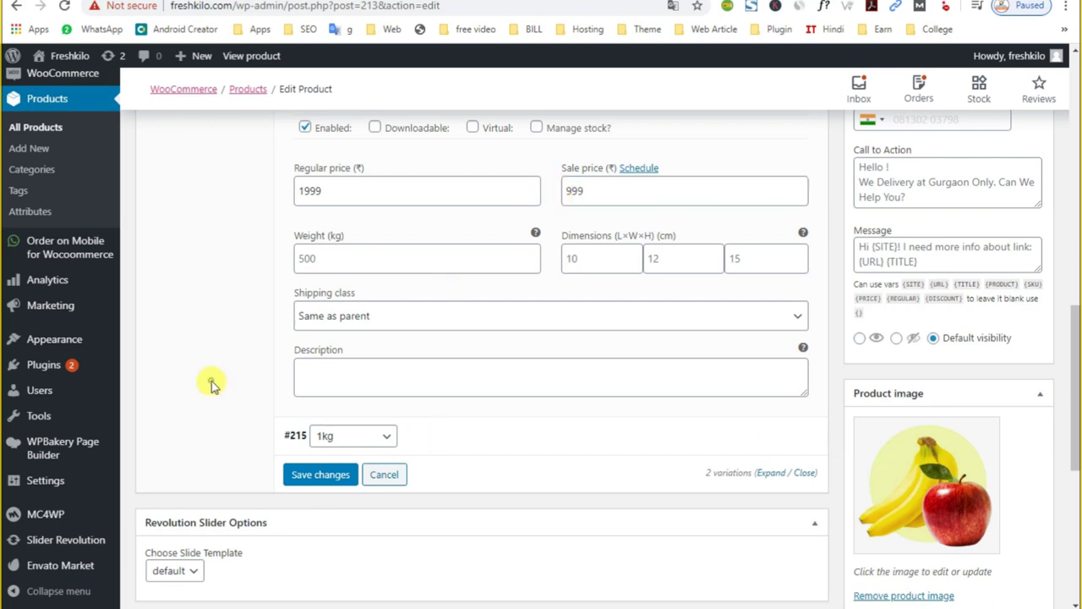
# Set the 1kg variation's regular price to 2999 and sale price to 1999, and save the variation changes
pyautogui.click(470, 455)
pyautogui.scroll(-2, 474, 454)
pyautogui.click(317, 462)
pyautogui.write('299')
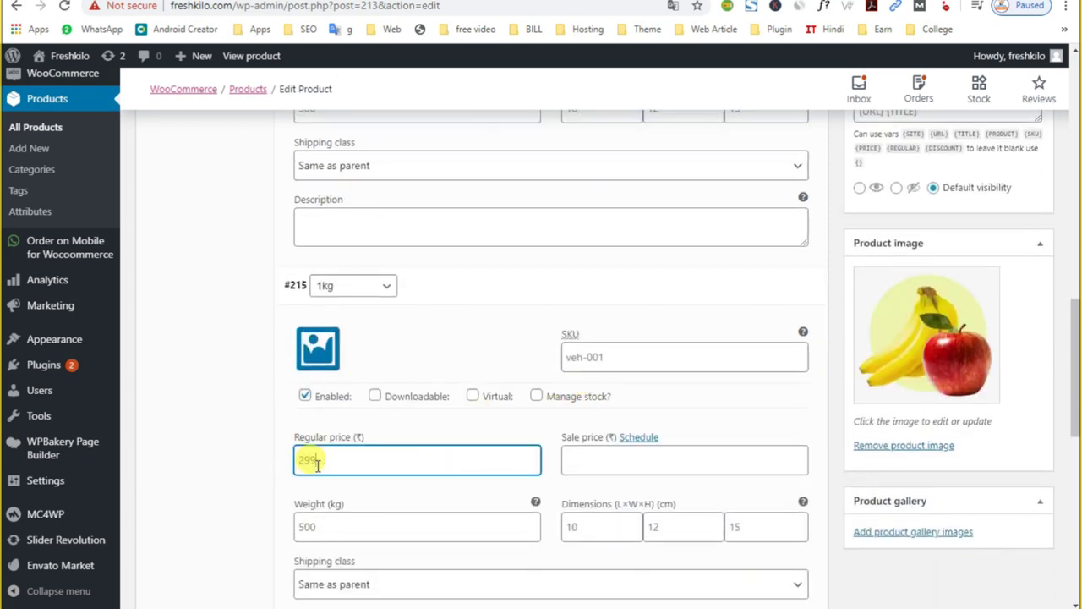
pyautogui.write('9')
pyautogui.click(581, 452)
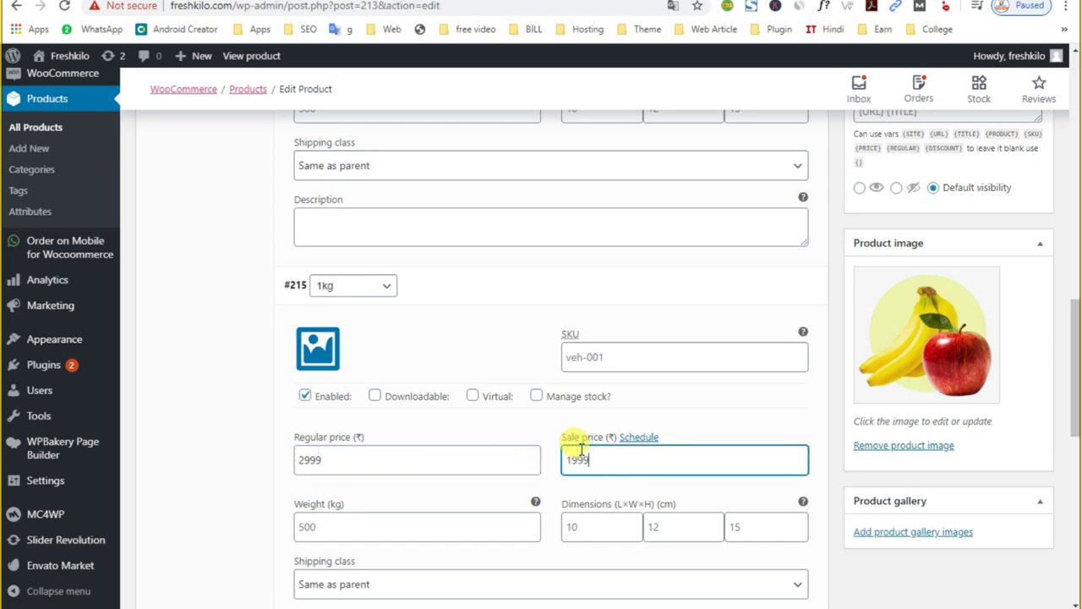
pyautogui.write('1999')
pyautogui.scroll(-4, 394, 544)
pyautogui.click(321, 405)
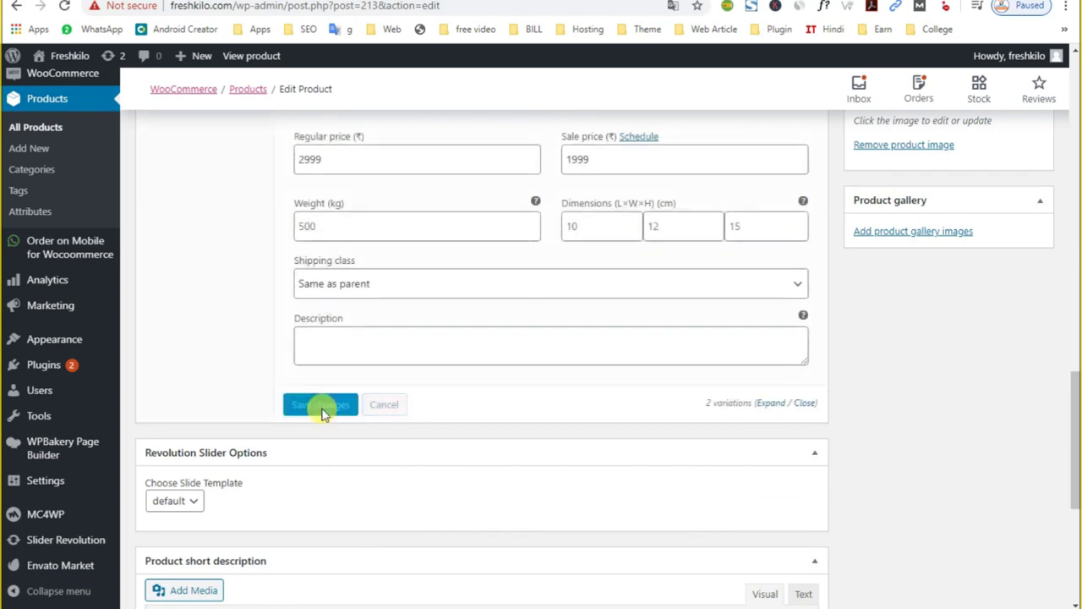
# Update the test product so its weight variations are applied to the store
pyautogui.scroll(2, 186, 338)
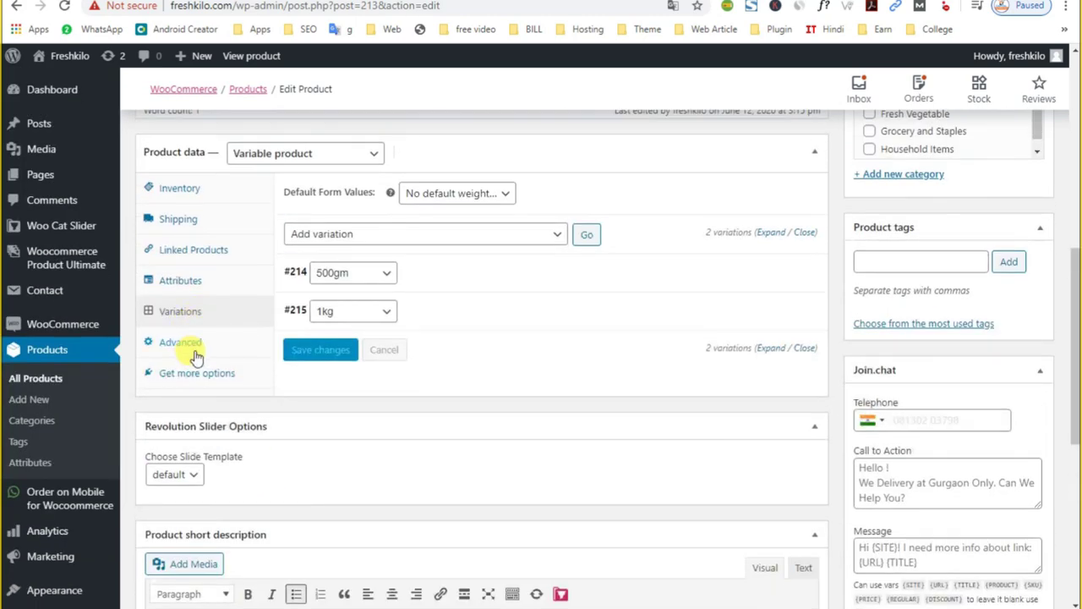
pyautogui.scroll(4, 1009, 256)
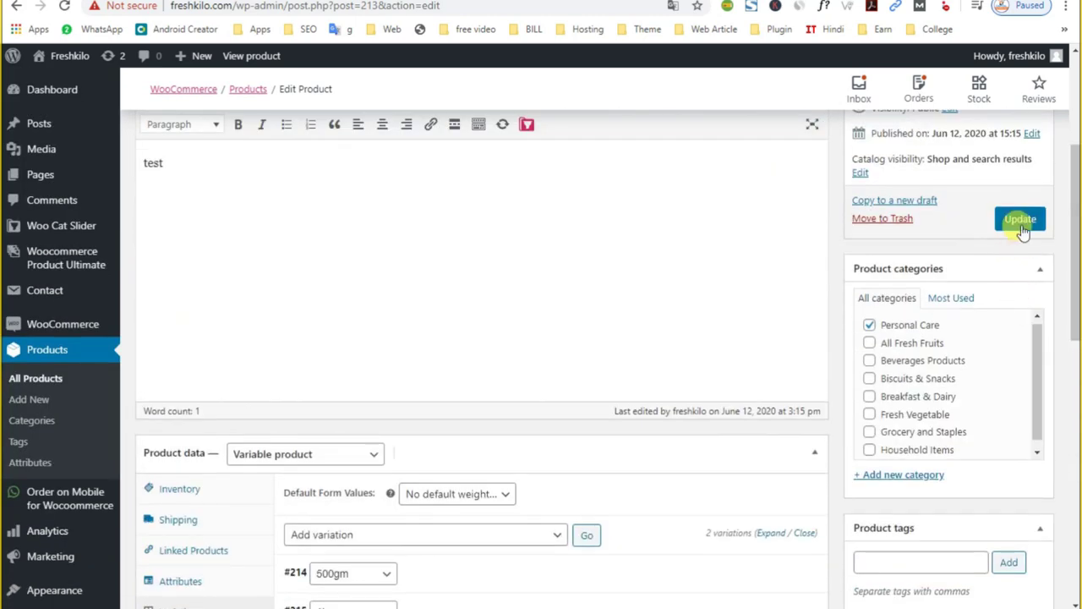
pyautogui.click(1019, 220)
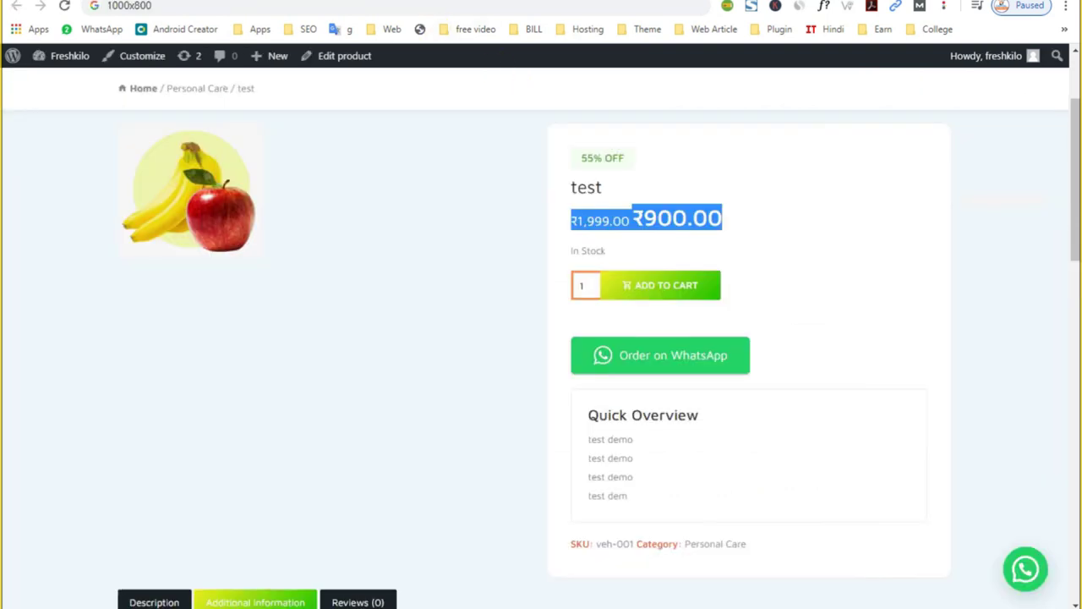
# Reload the test product's storefront page and check the price shown for the 500gm weight option
pyautogui.click(65, 7)
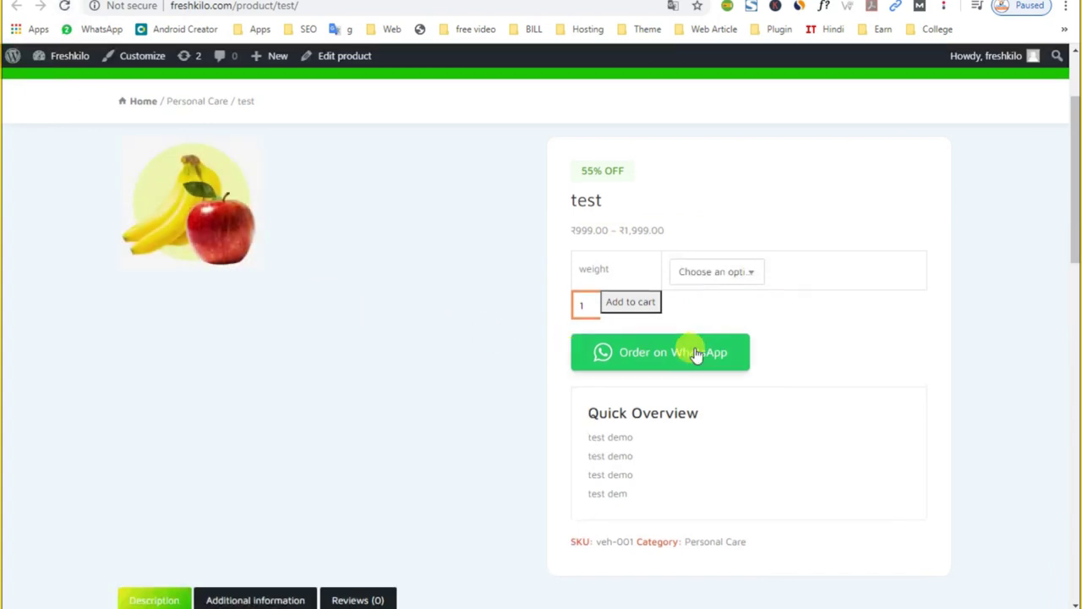
pyautogui.click(732, 275)
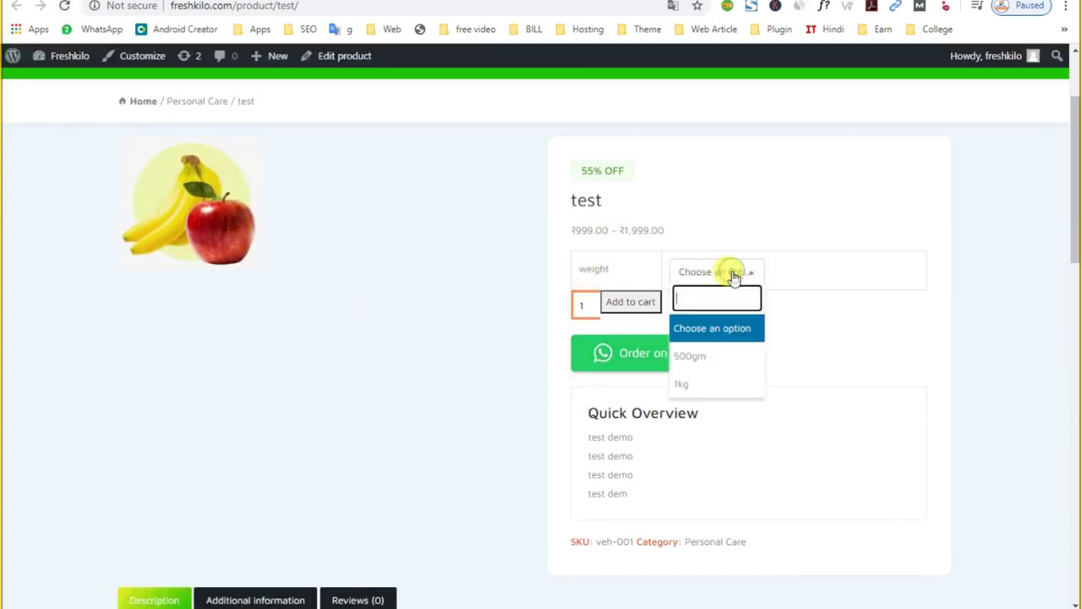
pyautogui.click(718, 352)
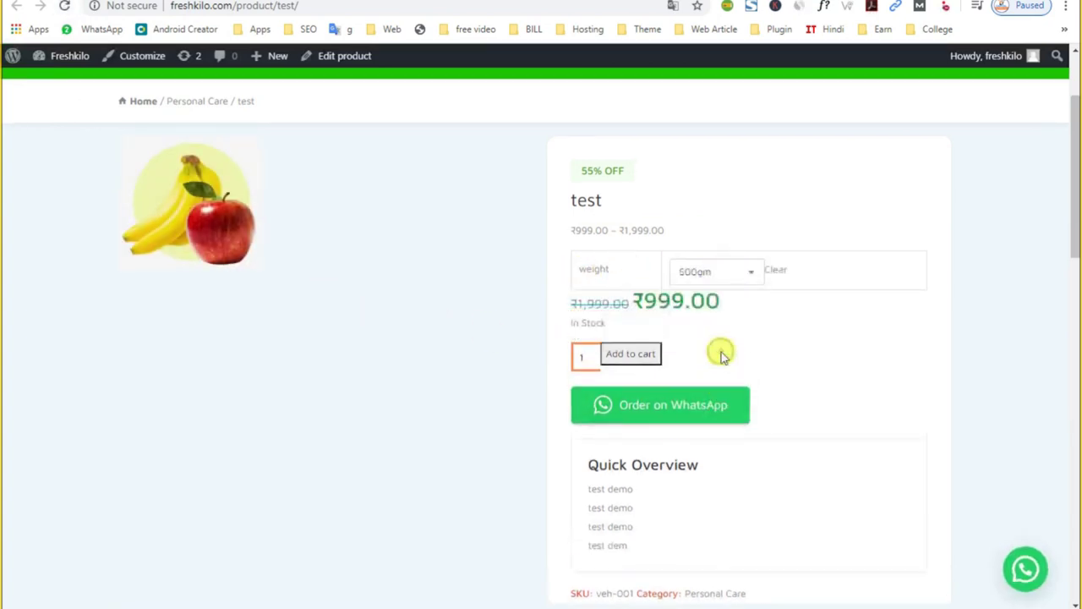
pyautogui.click(700, 274)
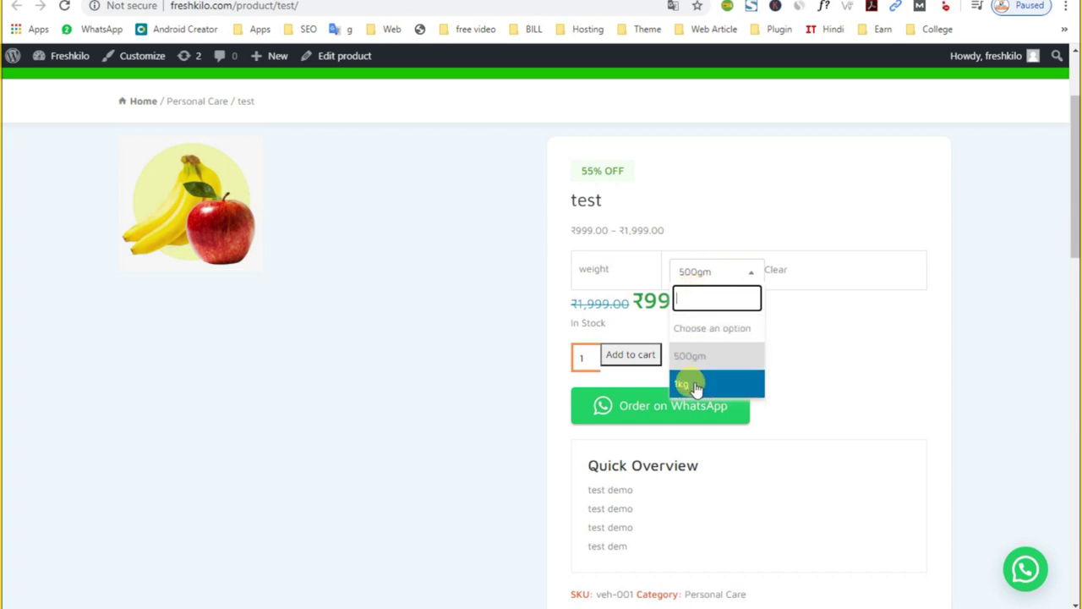
pyautogui.click(853, 322)
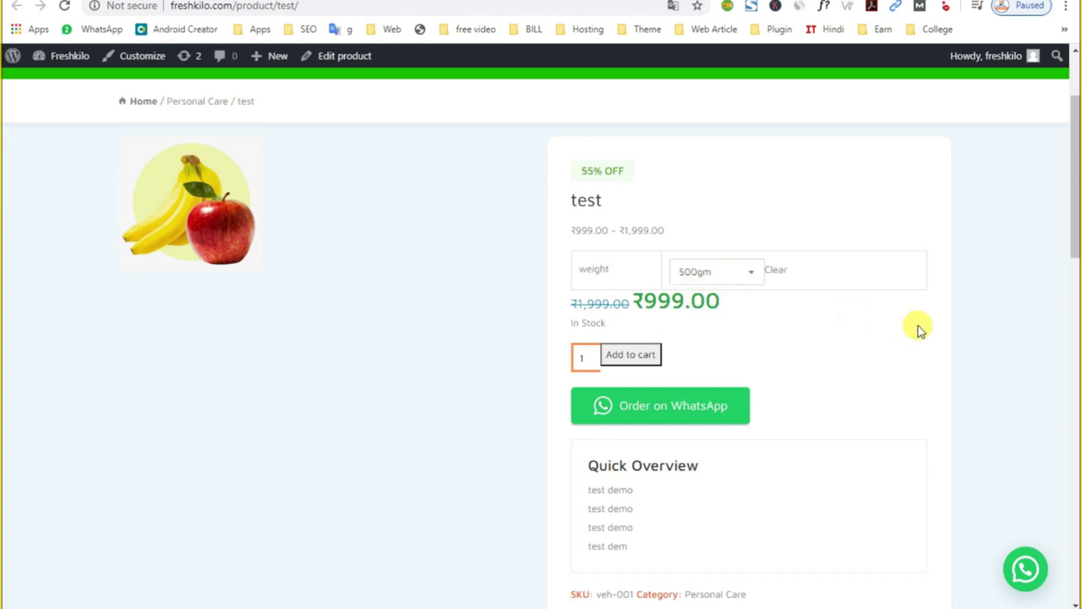
# Reload the storefront product page, examine its price range, and check the sale price with the 500gm weight selected
pyautogui.click(63, 8)
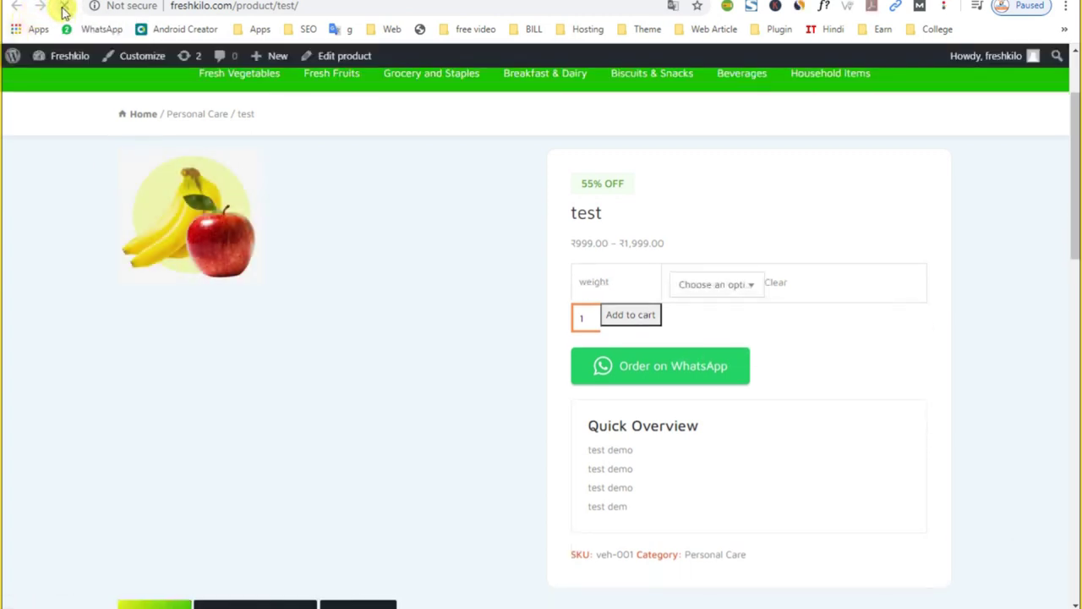
pyautogui.moveTo(566, 245); pyautogui.dragTo(646, 253)
pyautogui.tripleClick(624, 237)
pyautogui.doubleClick(625, 234)
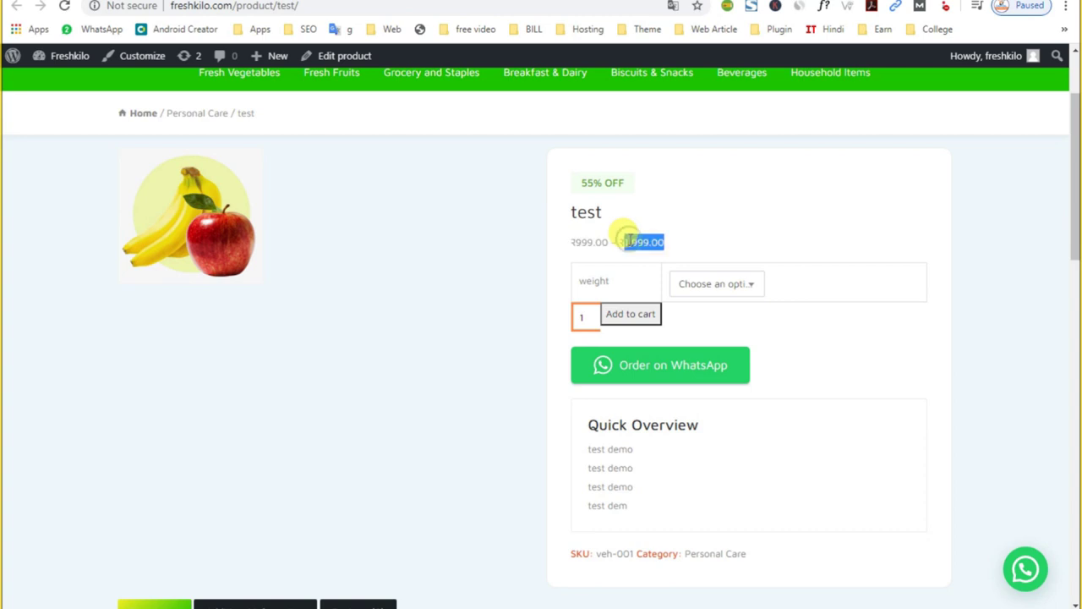
pyautogui.tripleClick(572, 239)
pyautogui.click(718, 296)
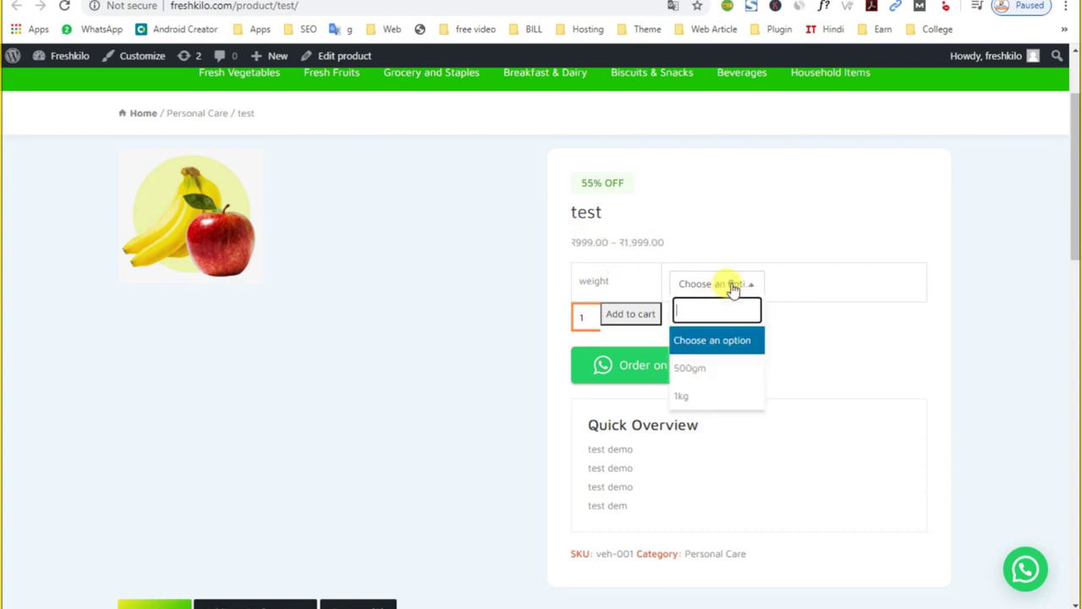
pyautogui.click(727, 369)
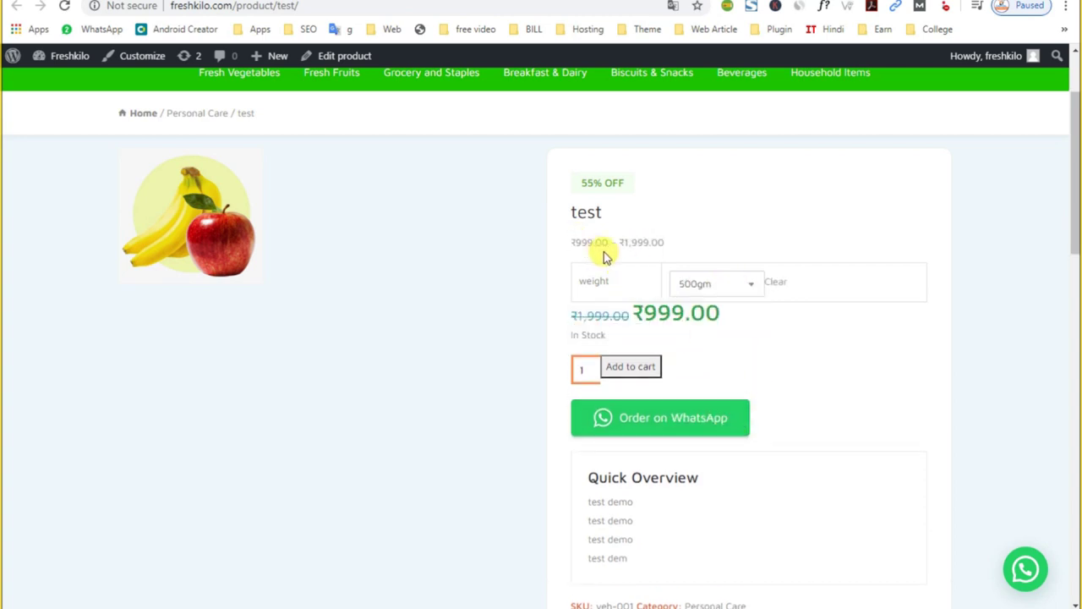
pyautogui.tripleClick(695, 313)
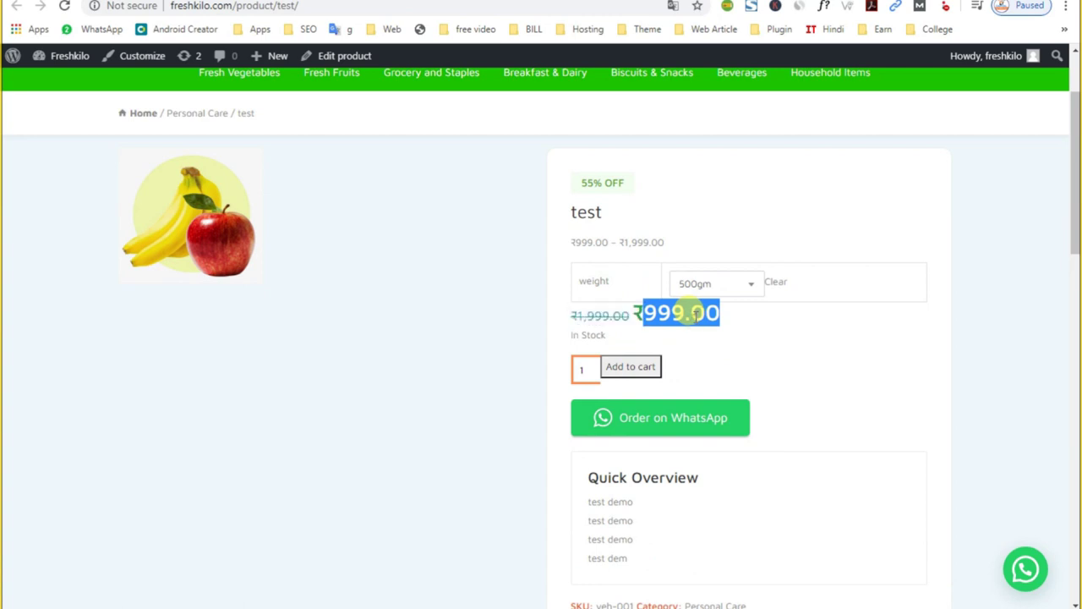
# Select the 1kg weight to compare its sale price with the discount badge, and clear the weight selection
pyautogui.tripleClick(589, 180)
pyautogui.click(715, 283)
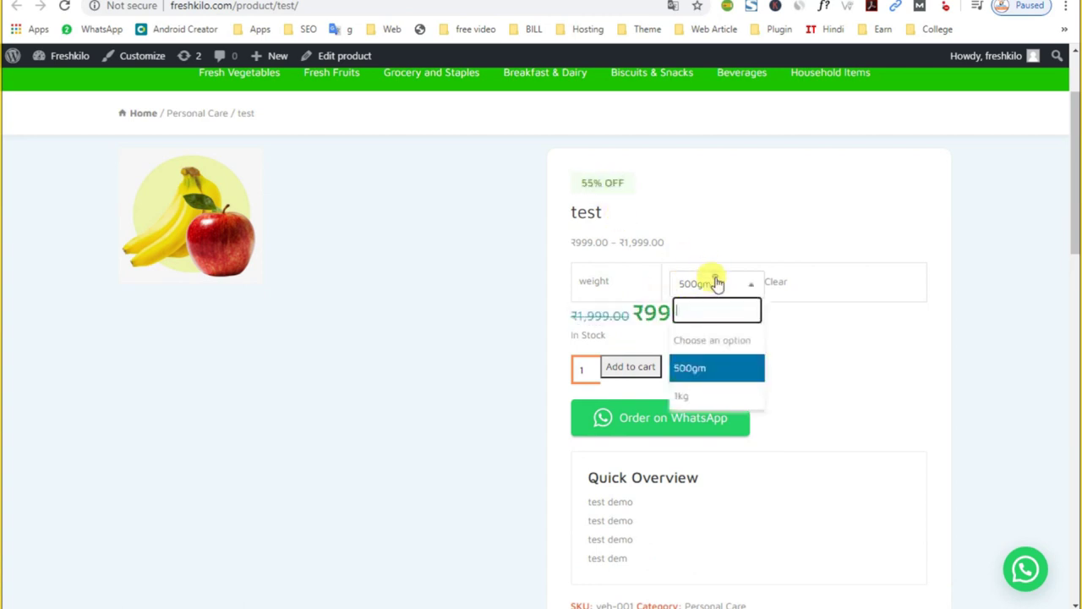
pyautogui.click(716, 394)
pyautogui.tripleClick(685, 313)
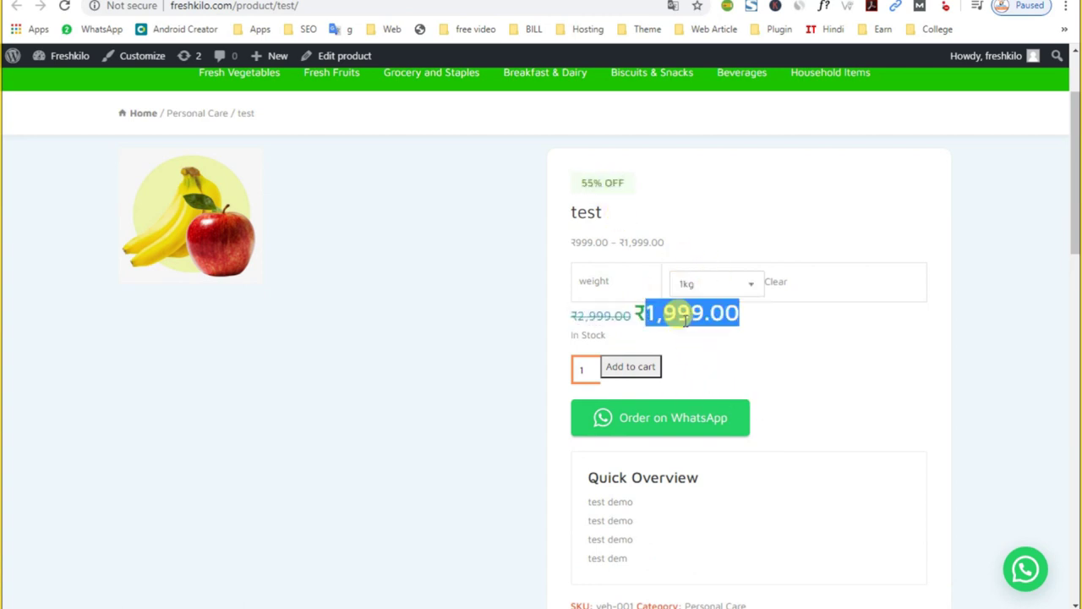
pyautogui.doubleClick(589, 180)
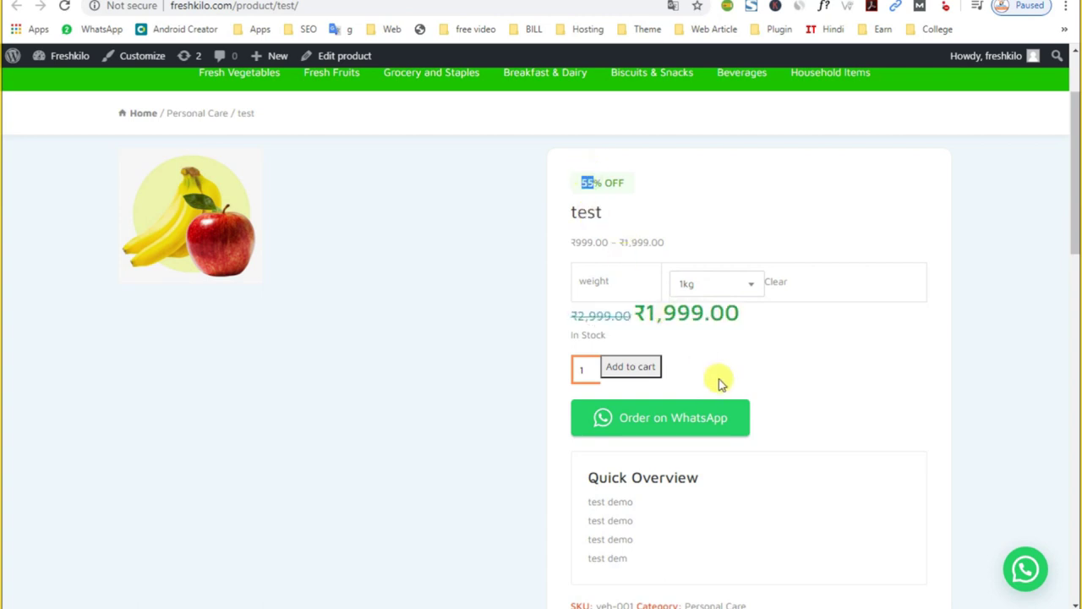
pyautogui.doubleClick(704, 302)
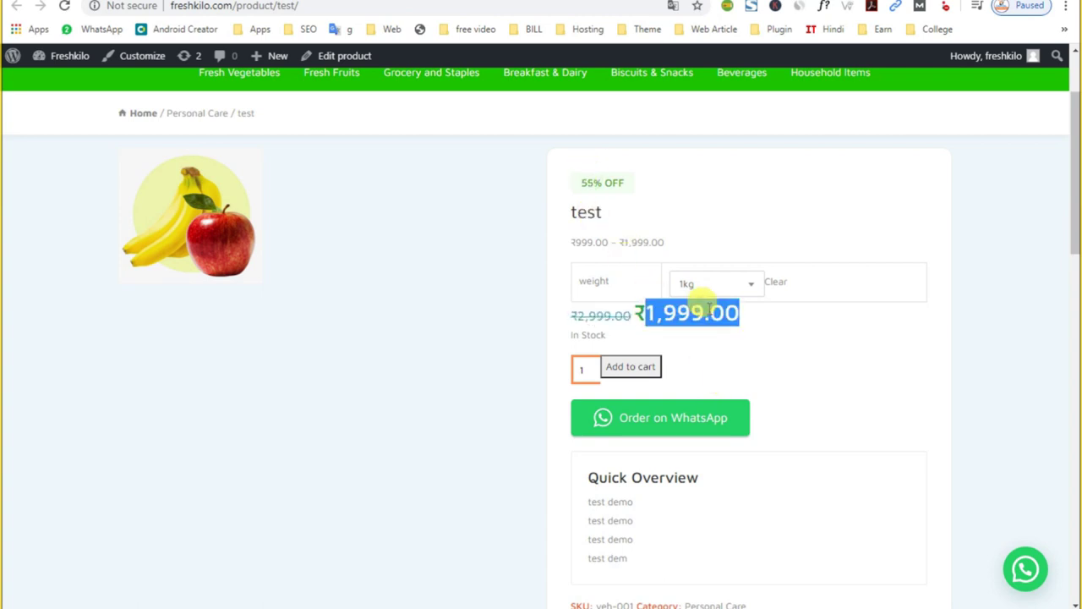
pyautogui.click(773, 285)
pyautogui.doubleClick(596, 282)
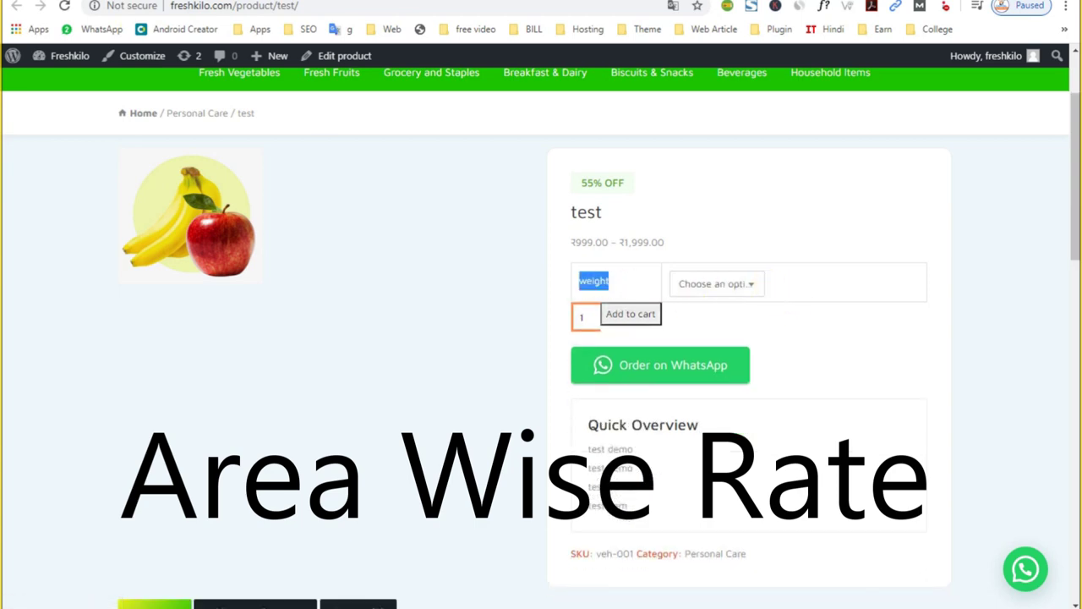
# Back on the product edit page, add a custom attribute named Aria with the values Delhi | Mumbai | Noida and save the attributes
pyautogui.hotkey('alt', 'Left')
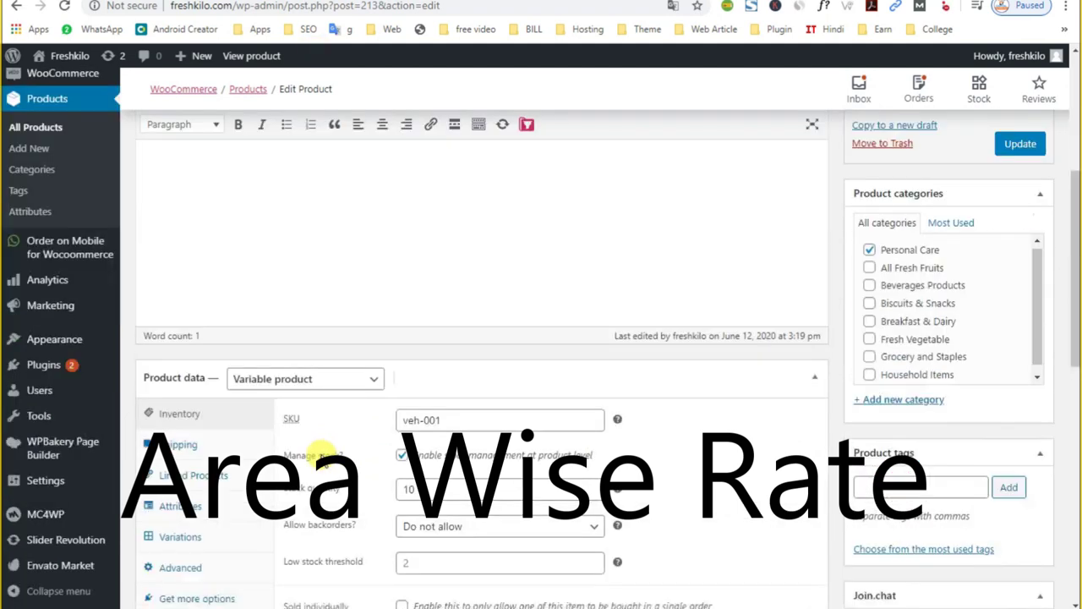
pyautogui.scroll(-15, 338, 452)
pyautogui.scroll(4, 319, 456)
pyautogui.scroll(-2, 313, 459)
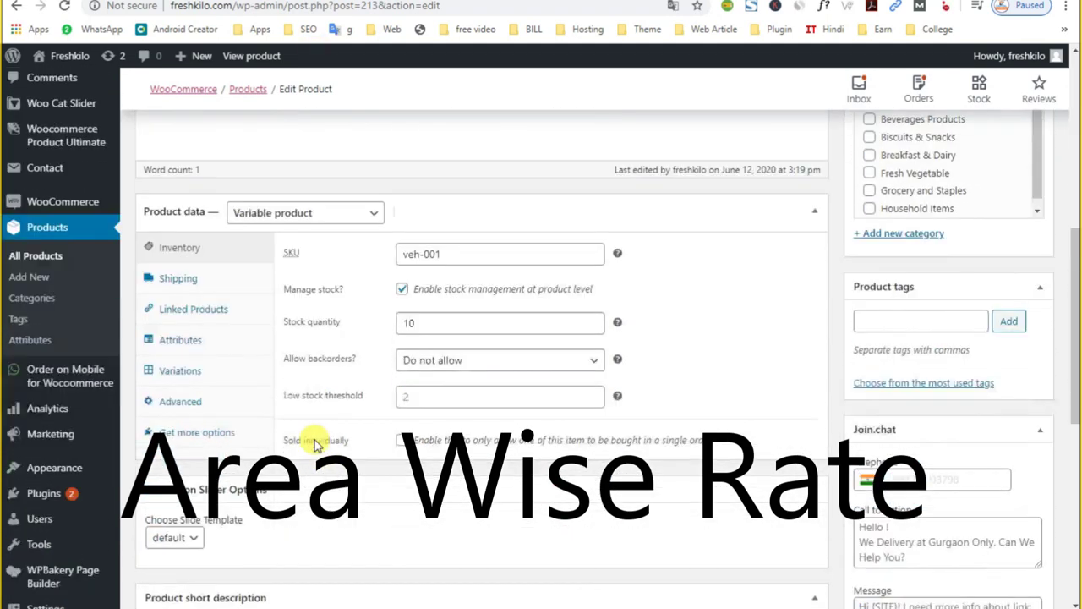
pyautogui.click(180, 316)
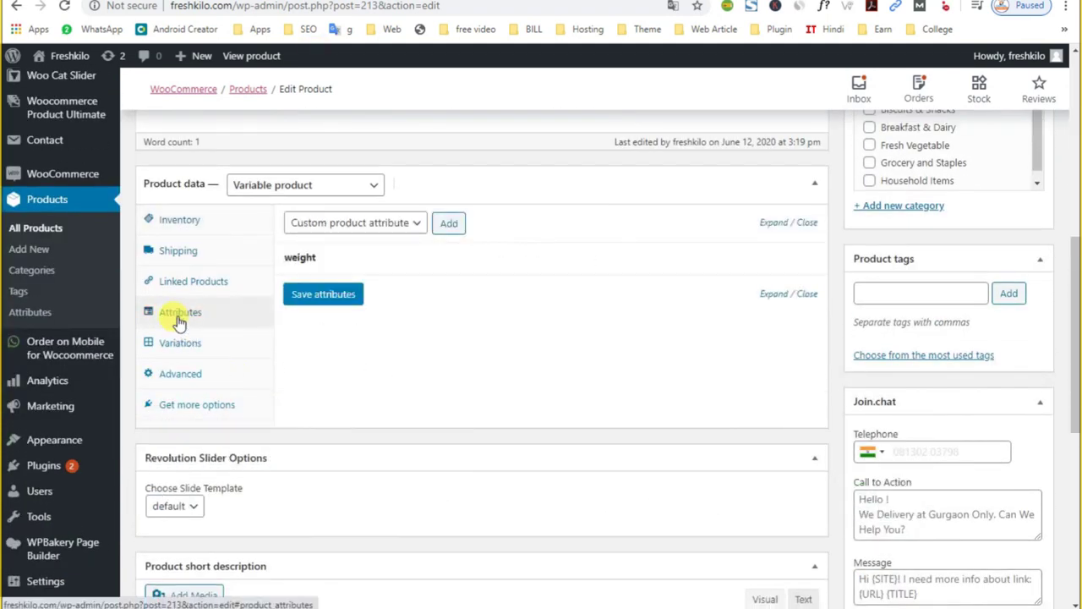
pyautogui.click(444, 223)
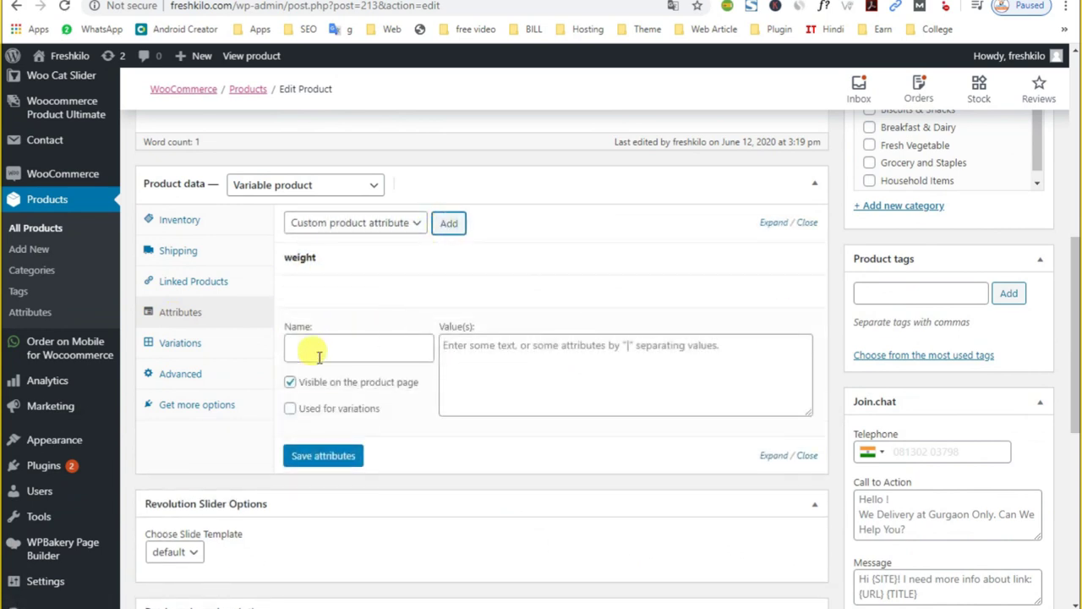
pyautogui.click(319, 353)
pyautogui.write('Aria')
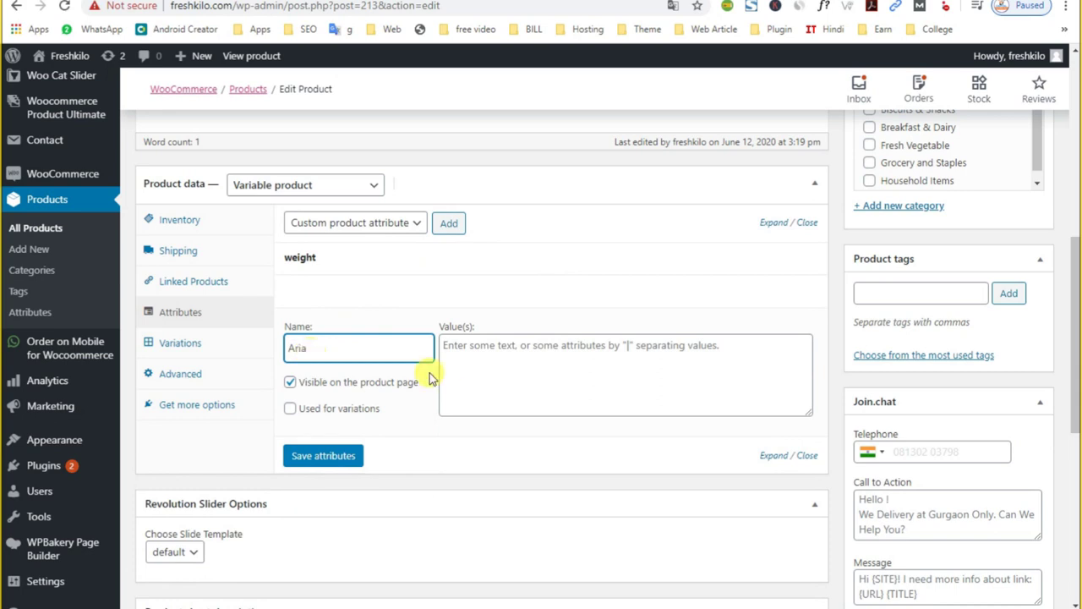
pyautogui.click(495, 361)
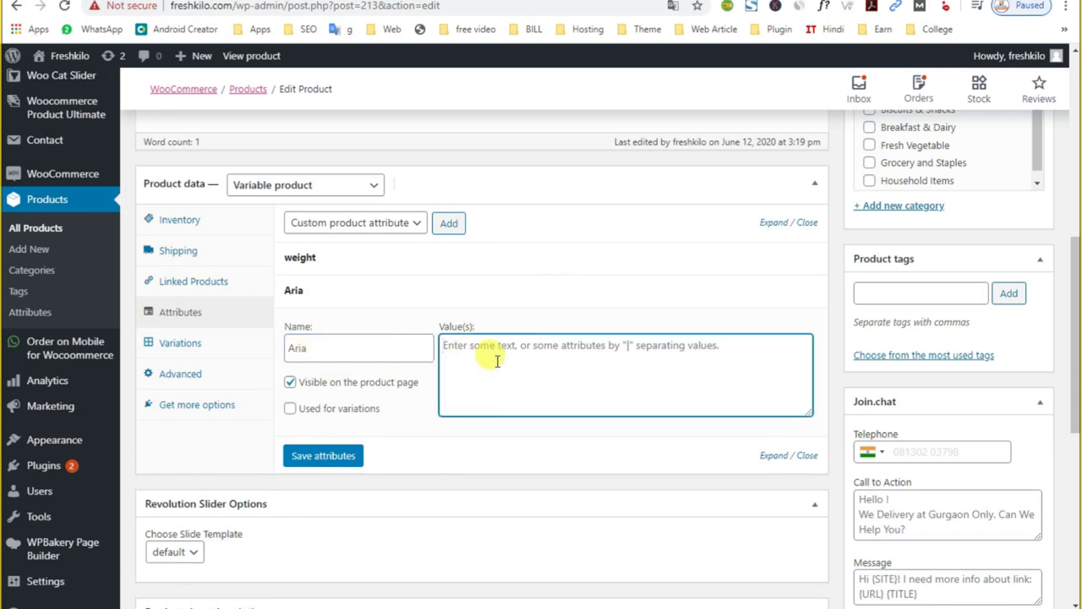
pyautogui.write('Delhi | Mumbai | Noida')
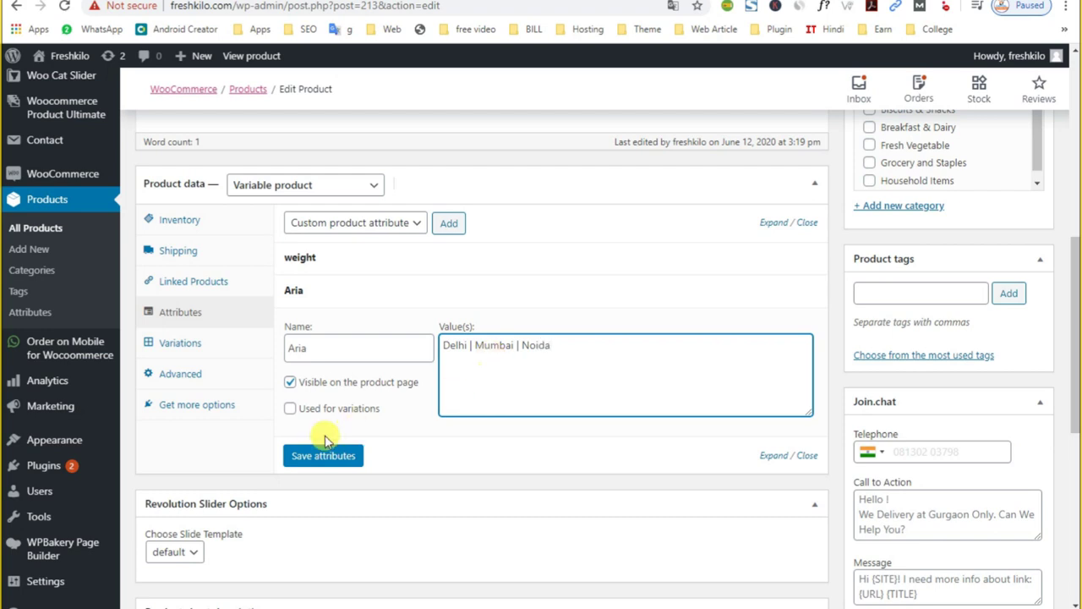
pyautogui.click(332, 466)
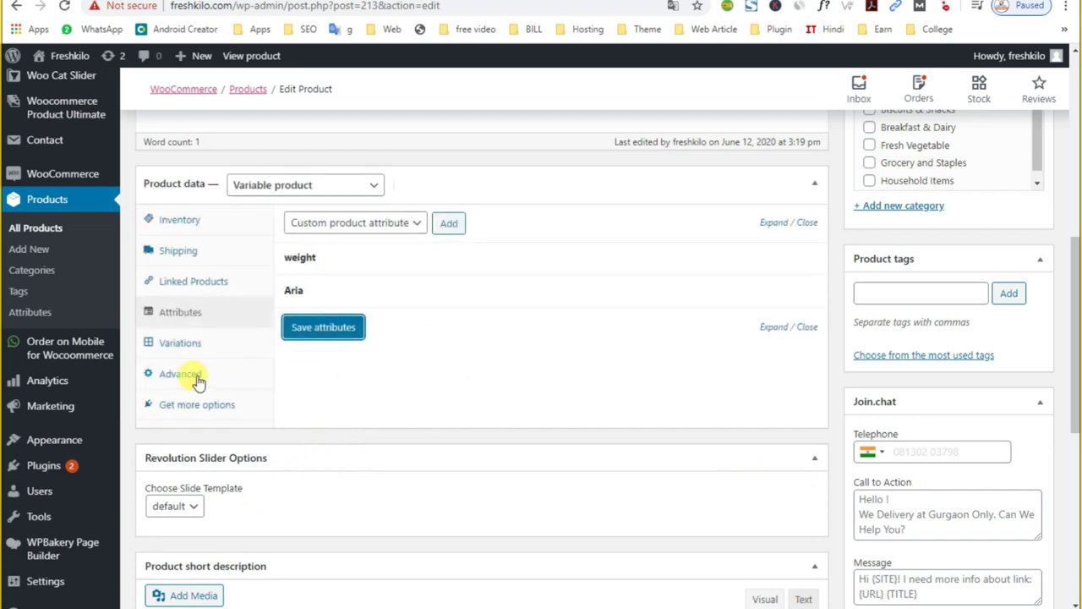
# Delete all existing variations of the test product and confirm both warnings
pyautogui.click(183, 344)
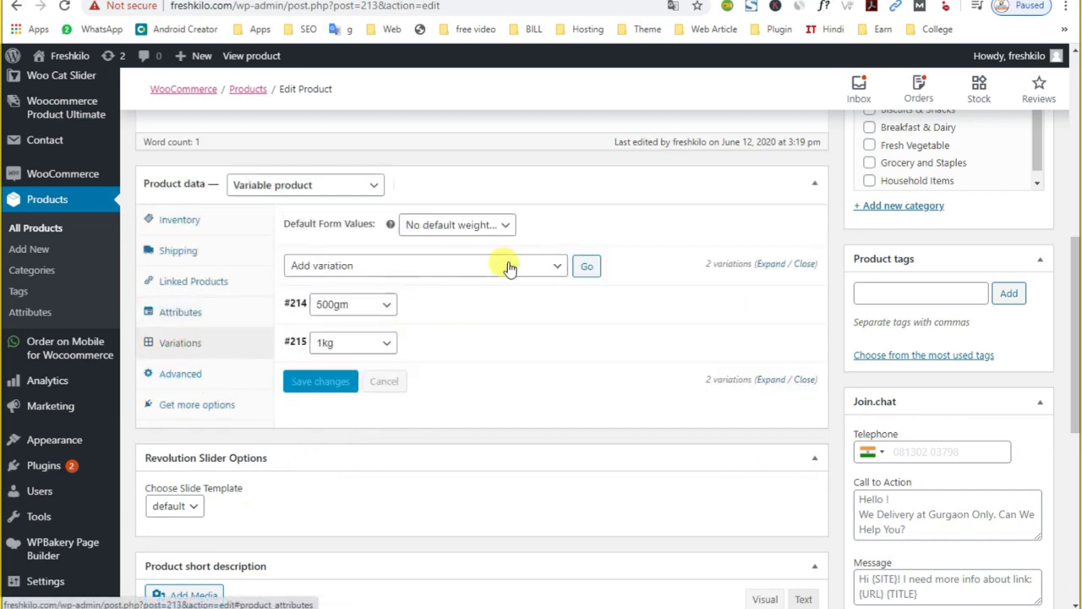
pyautogui.click(548, 267)
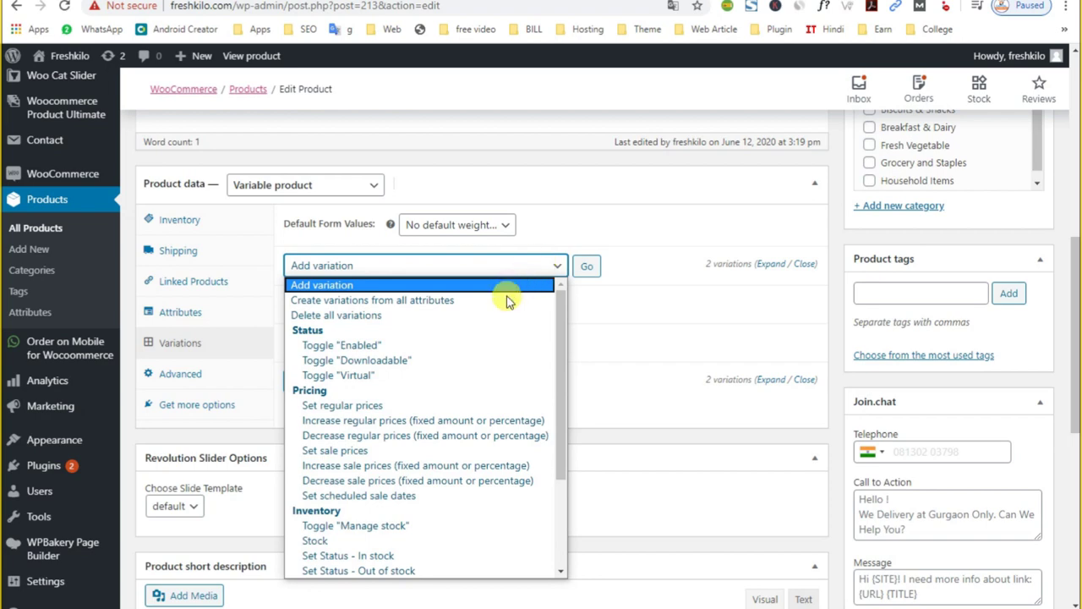
pyautogui.scroll(-1, 473, 330)
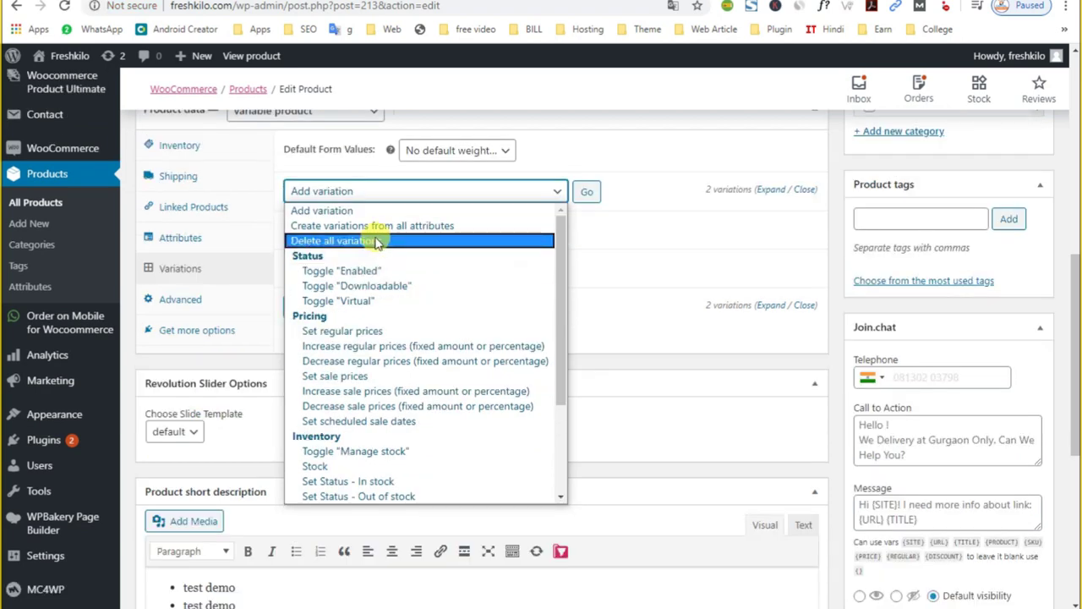
pyautogui.click(377, 241)
pyautogui.click(586, 191)
pyautogui.click(609, 97)
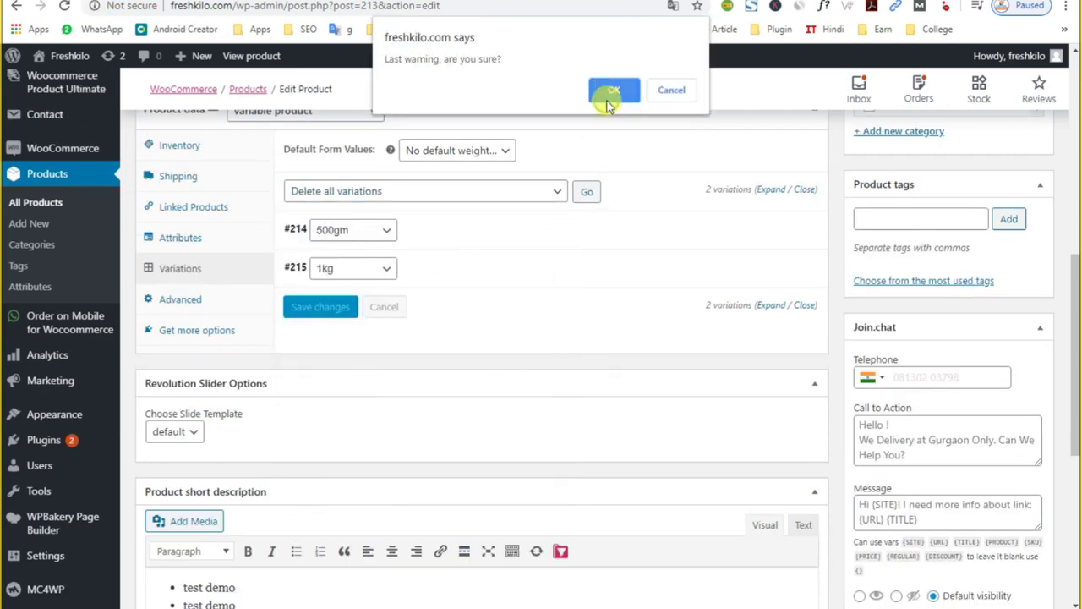
pyautogui.click(609, 99)
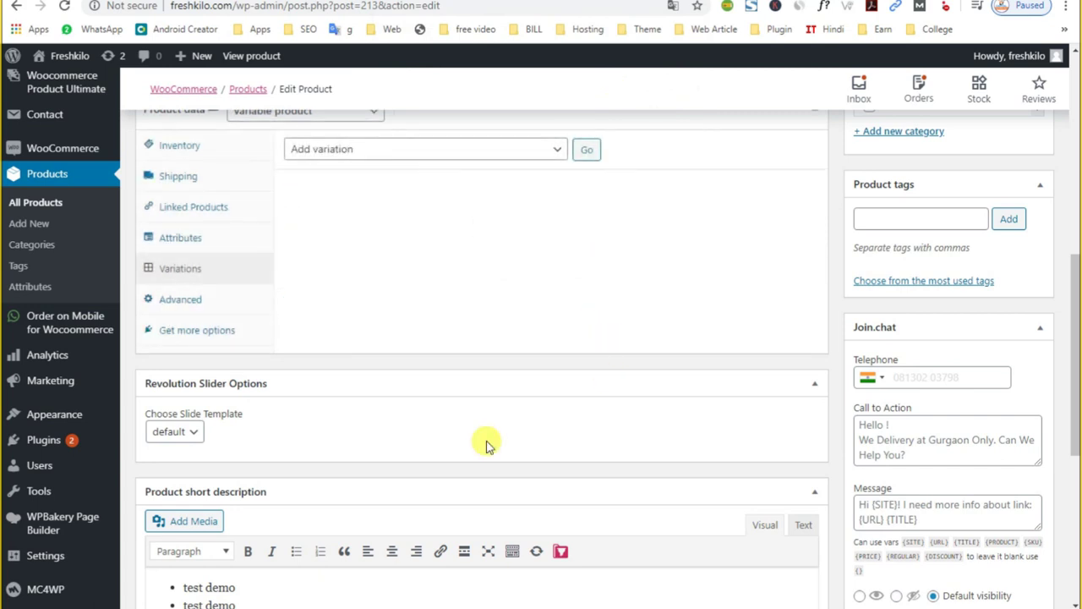
# Enable the Aria attribute for use in variations and save the attributes
pyautogui.click(188, 238)
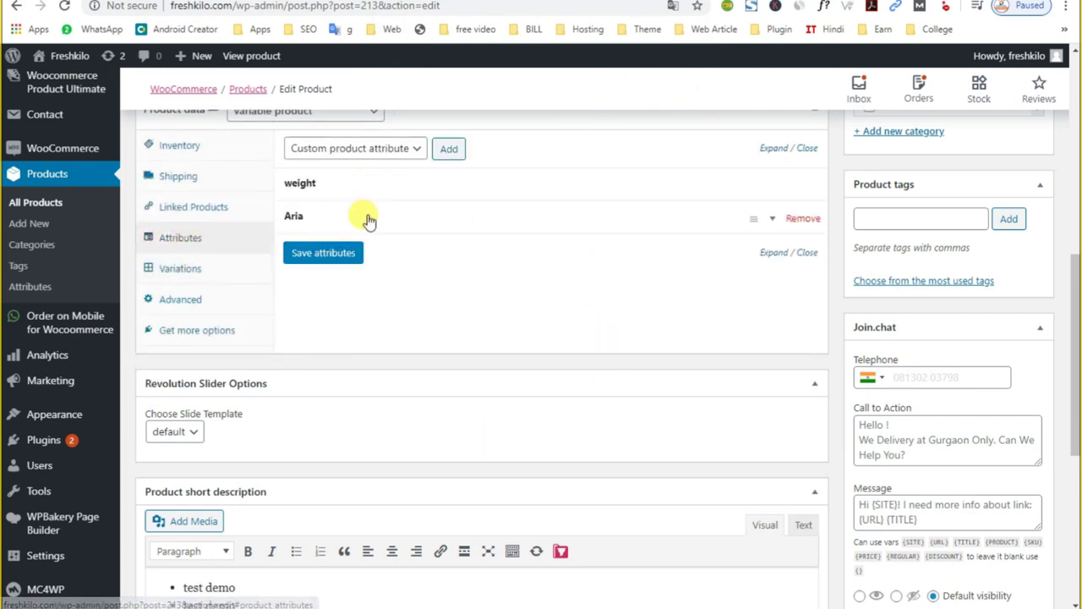
pyautogui.click(489, 215)
pyautogui.click(290, 334)
pyautogui.click(311, 385)
pyautogui.click(335, 264)
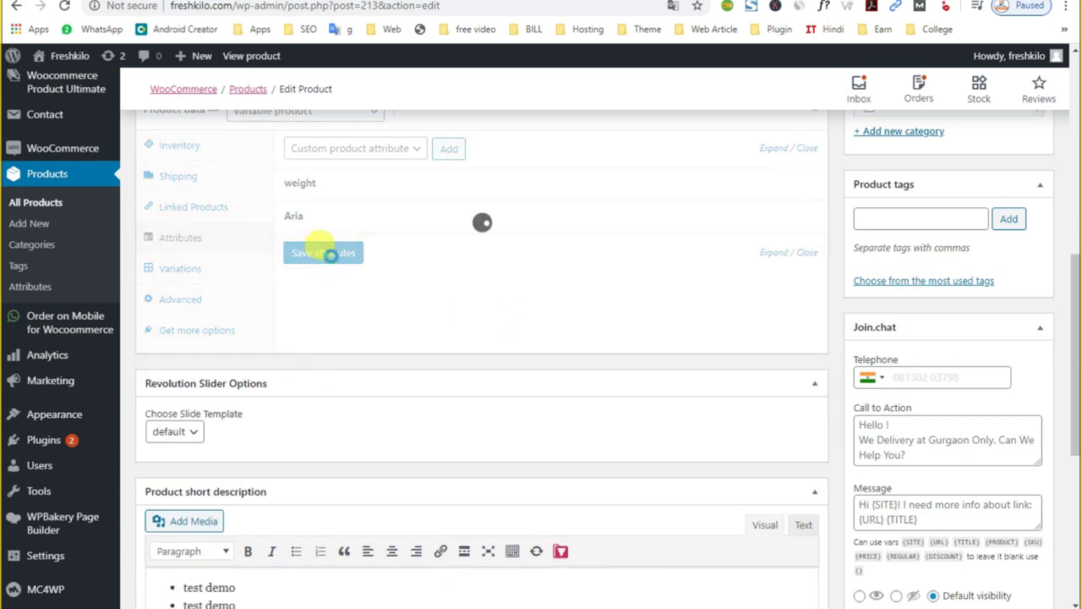
# Create variations from all attributes, combining the weight and Aria values
pyautogui.click(201, 278)
pyautogui.click(556, 156)
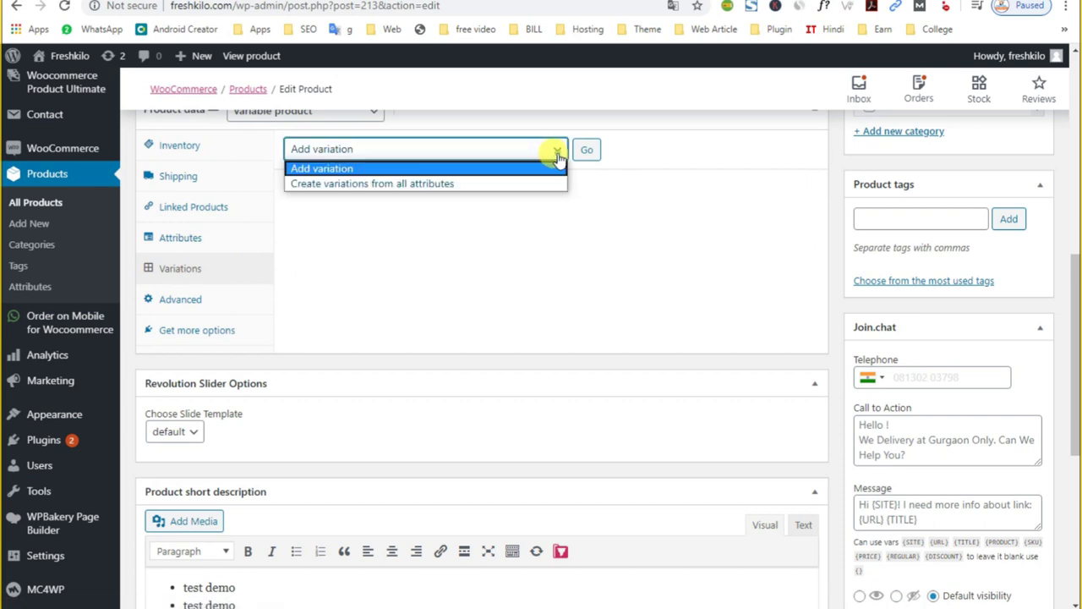
pyautogui.click(451, 184)
pyautogui.click(585, 151)
pyautogui.click(614, 117)
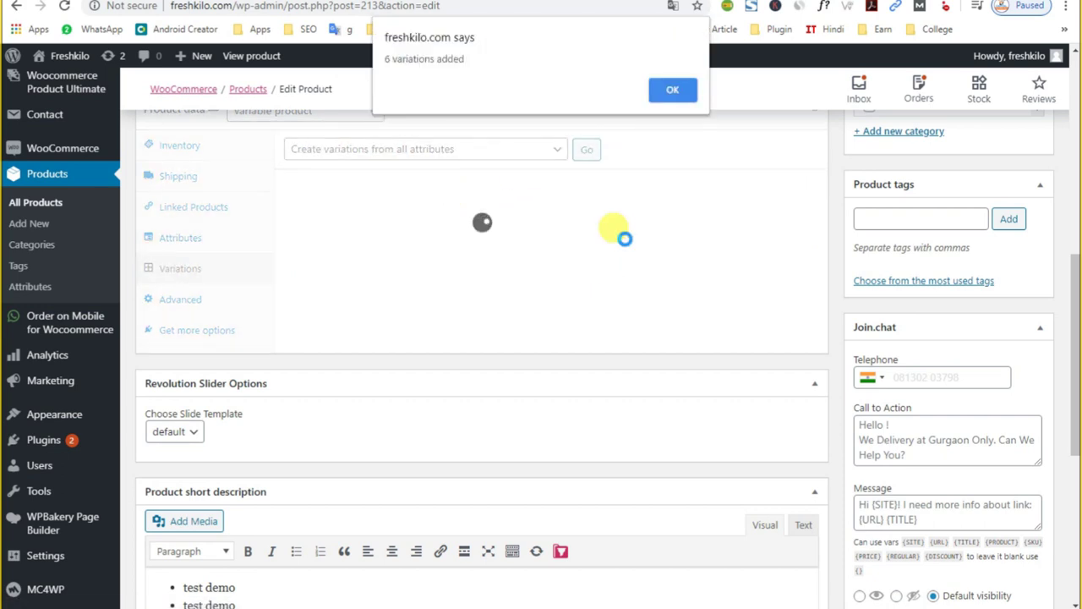
# Acknowledge the added variations and give the 500gm Delhi variation a regular price of 1999 and a sale price of 999
pyautogui.click(671, 88)
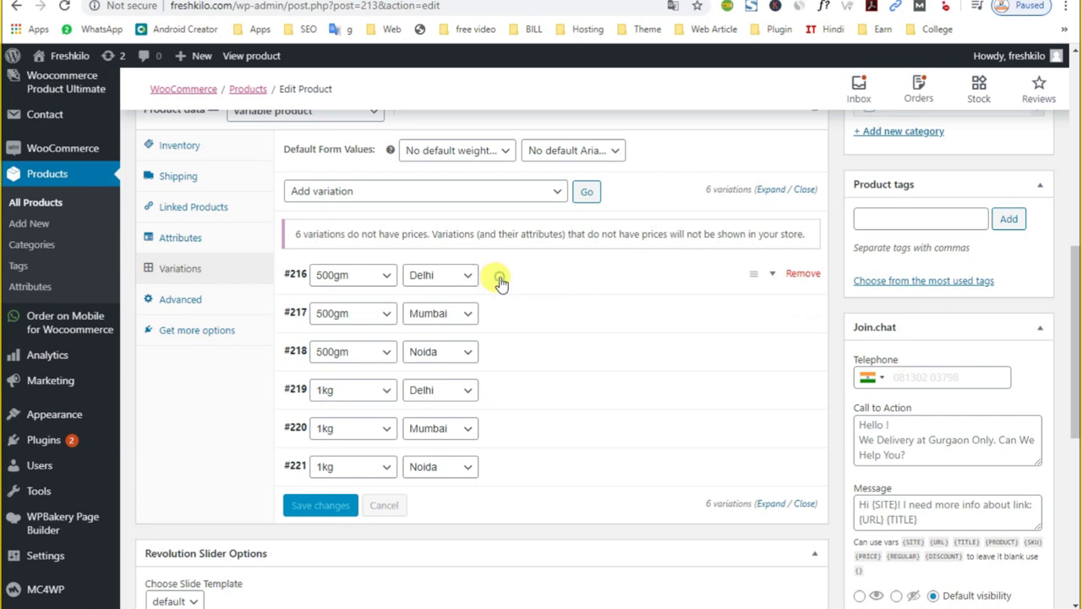
pyautogui.click(496, 280)
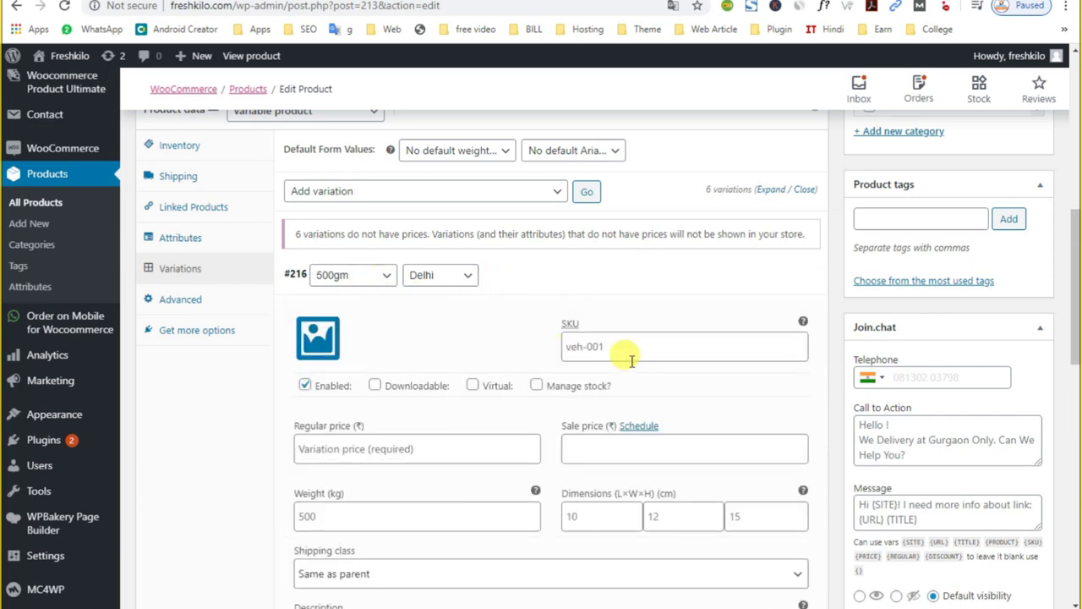
pyautogui.click(672, 284)
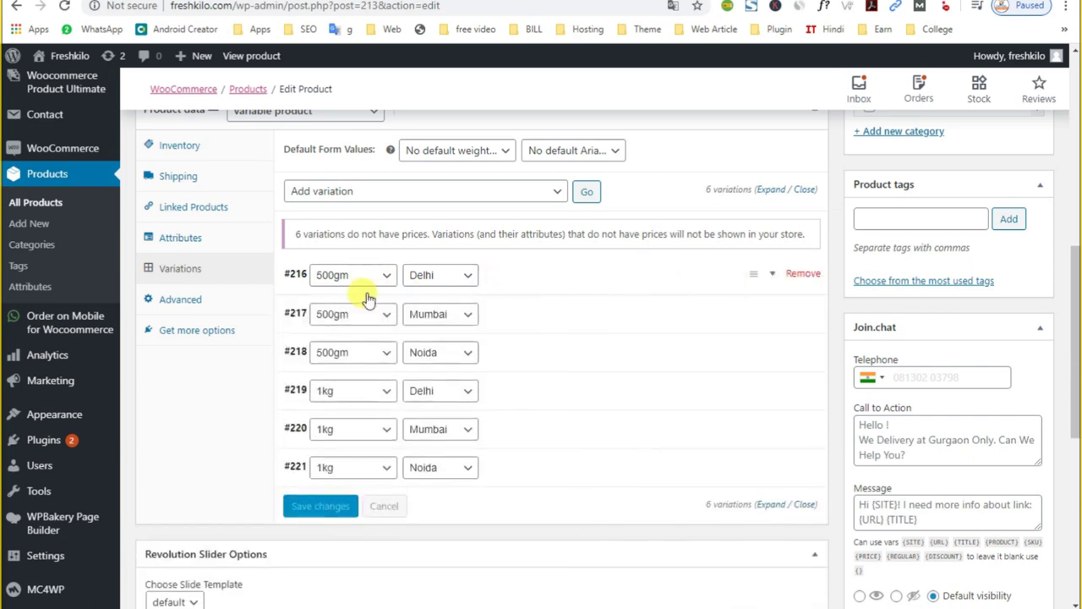
pyautogui.click(527, 275)
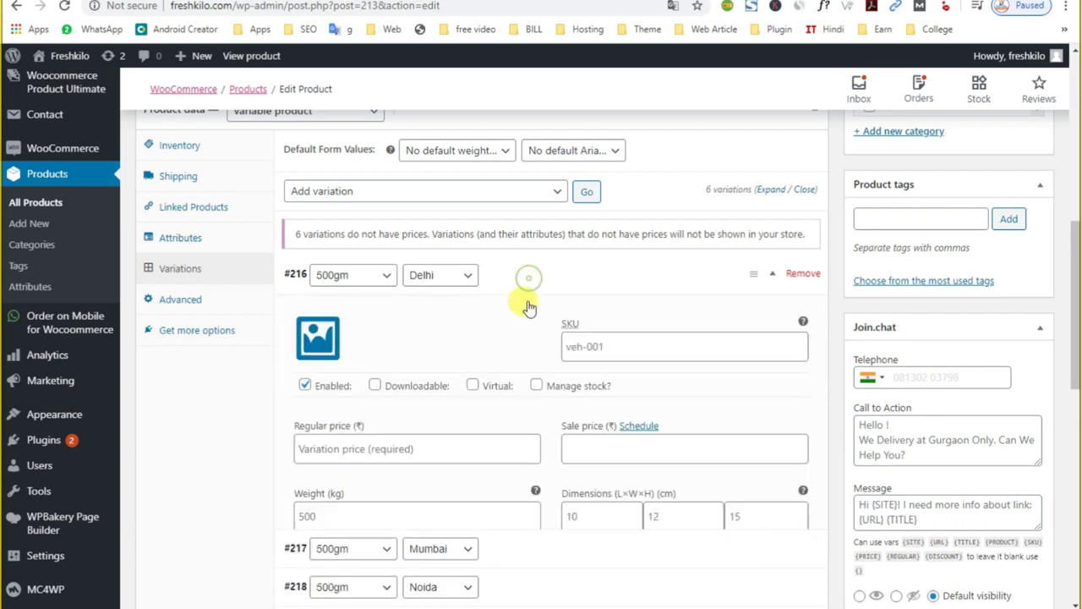
pyautogui.scroll(-2, 527, 355)
pyautogui.click(354, 297)
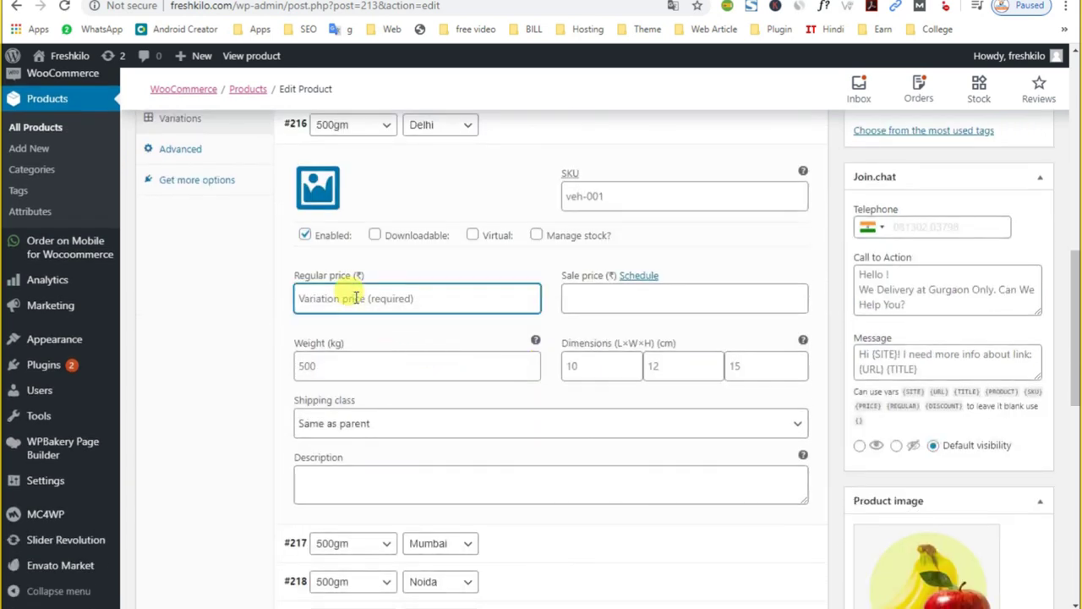
pyautogui.write('1999')
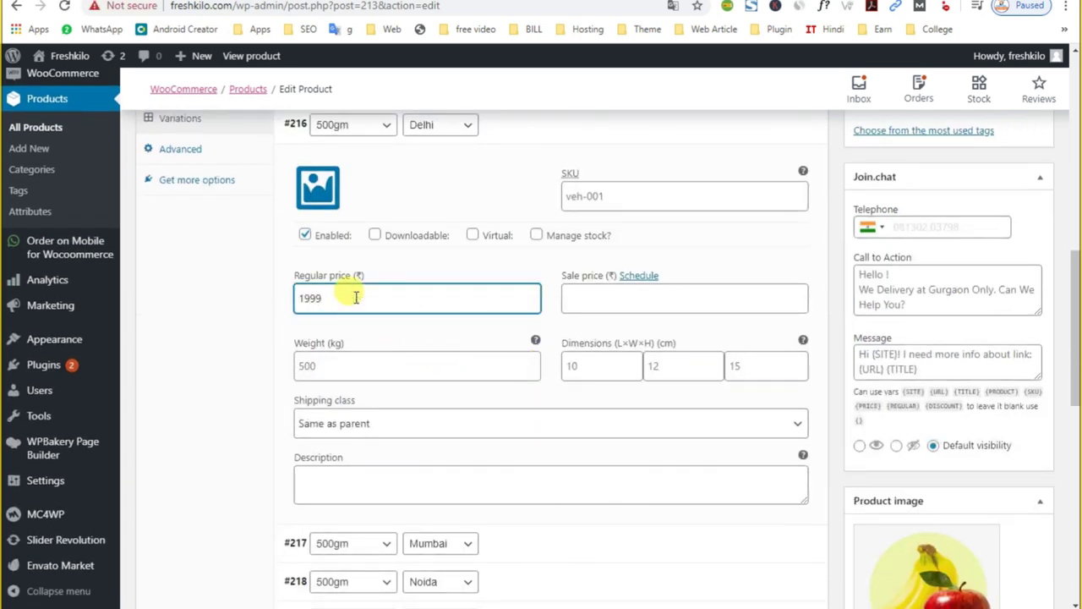
pyautogui.click(580, 305)
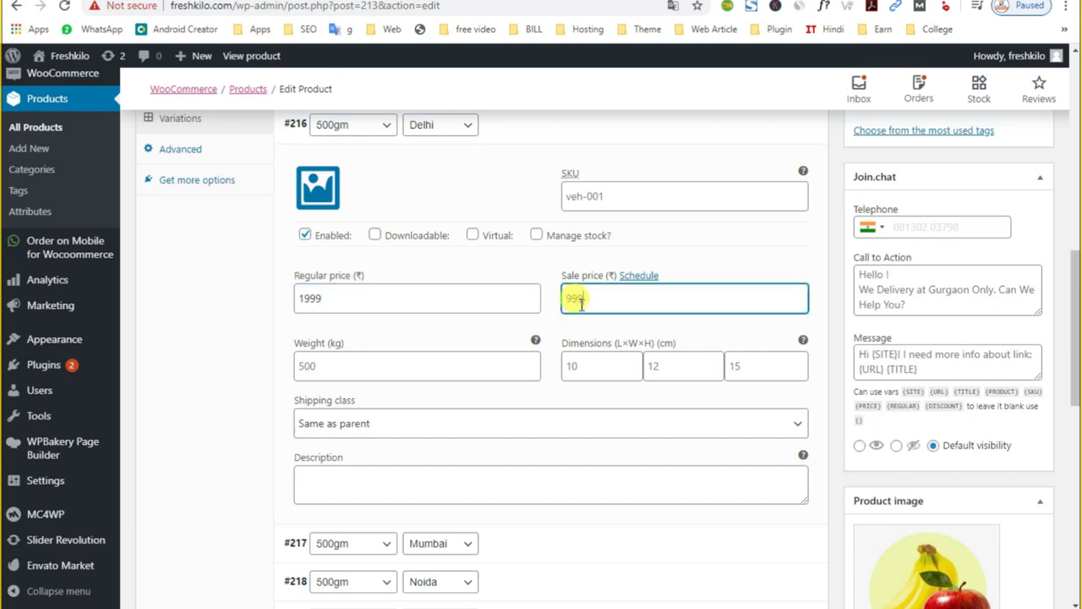
# Set the 500gm Mumbai variation's regular price to 1999 and its sale price to 980
pyautogui.scroll(-2, 570, 369)
pyautogui.click(621, 406)
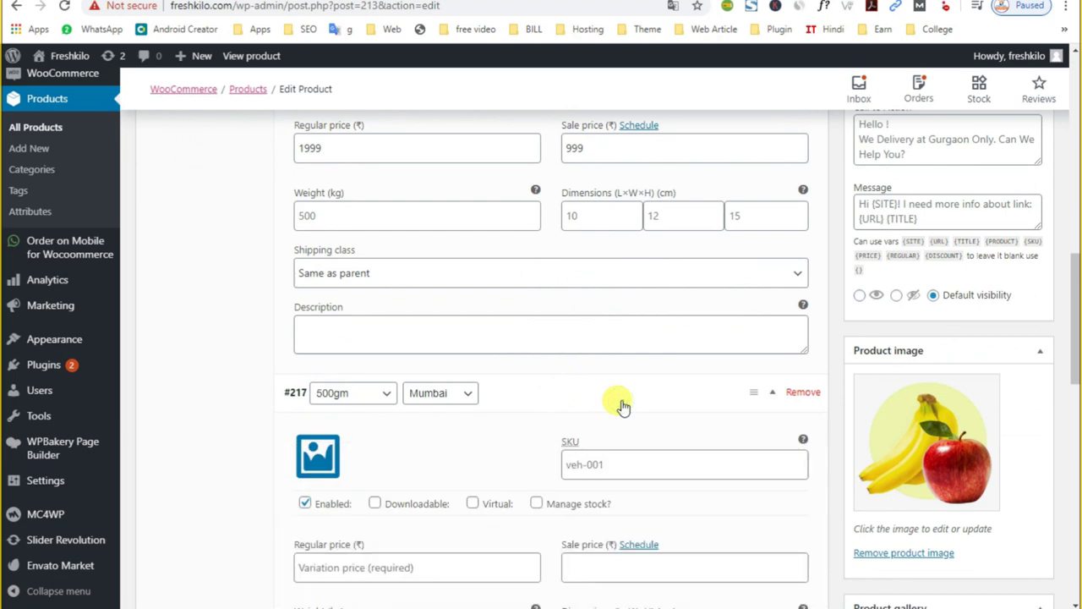
pyautogui.scroll(-2, 621, 407)
pyautogui.click(319, 414)
pyautogui.write('1')
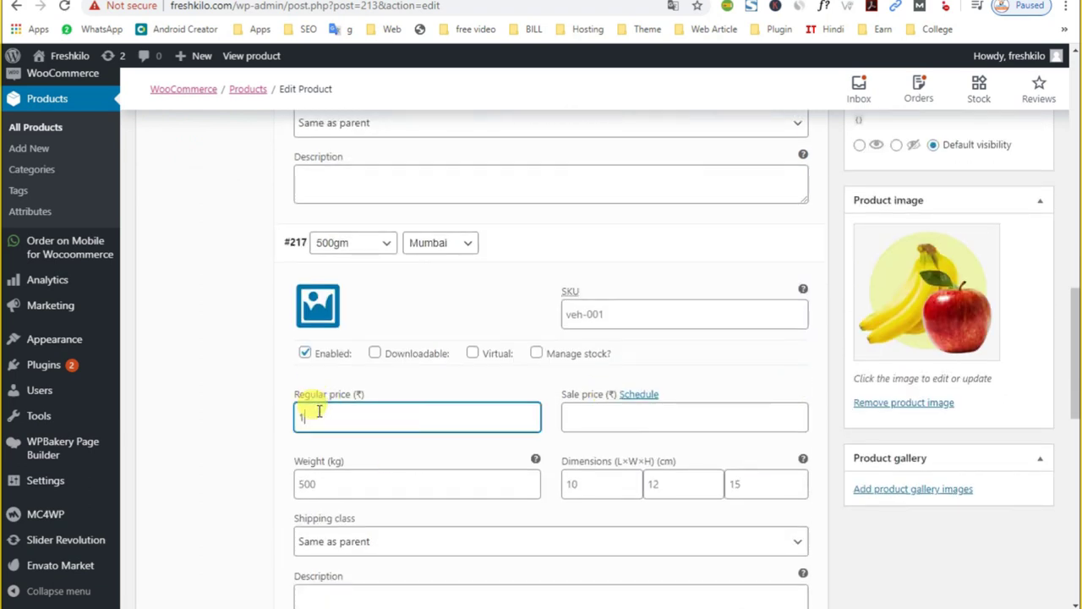
pyautogui.write('999')
pyautogui.click(602, 416)
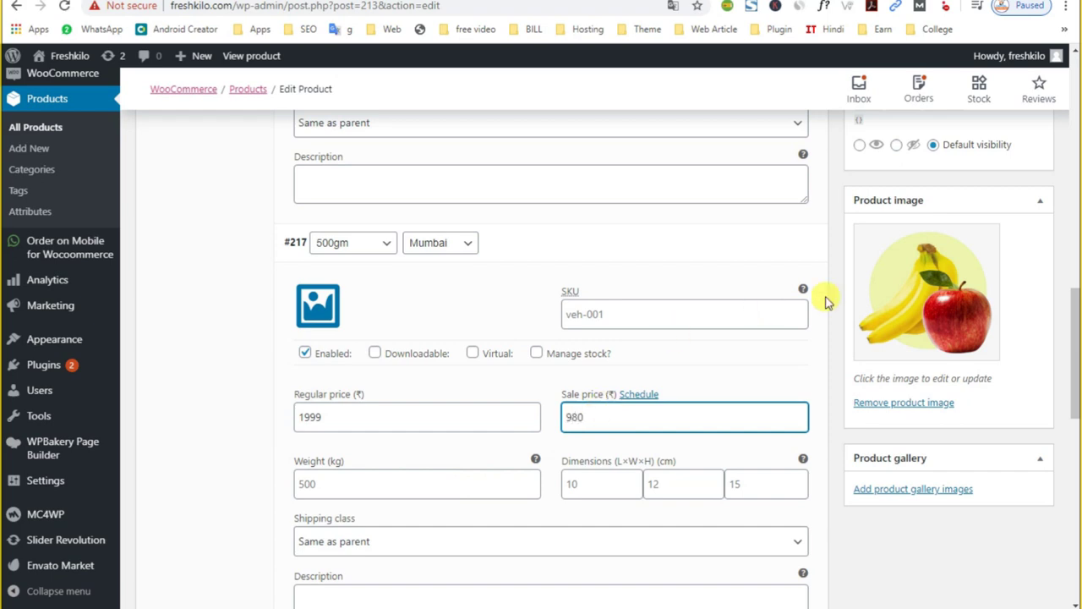
# Set the 500gm Noida variation's regular price to 1999 and its sale price to 970, and collapse its details
pyautogui.scroll(-4, 686, 416)
pyautogui.click(670, 369)
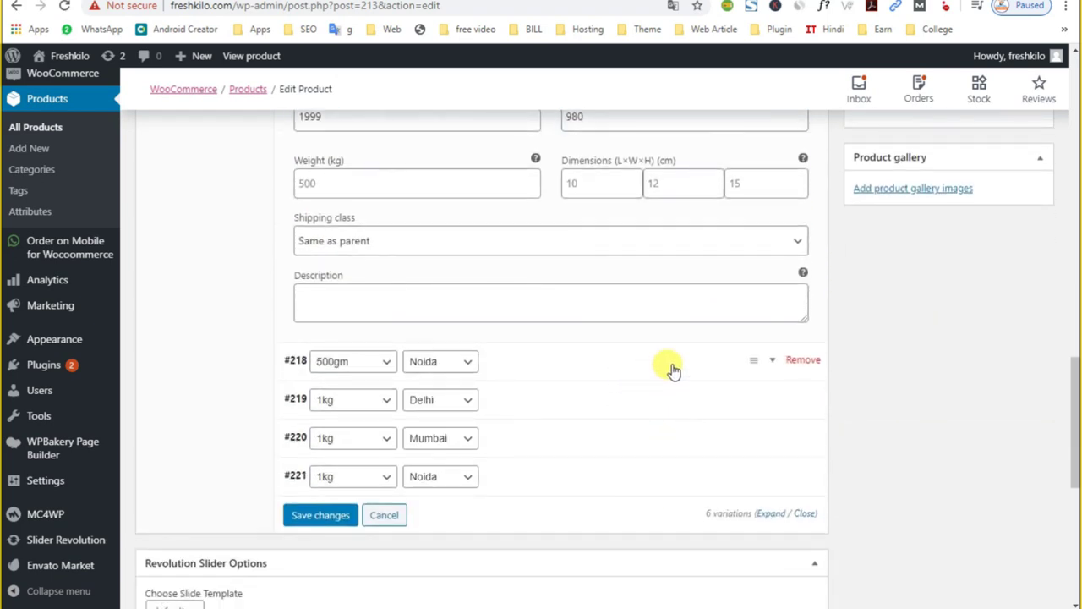
pyautogui.scroll(-2, 671, 369)
pyautogui.click(343, 391)
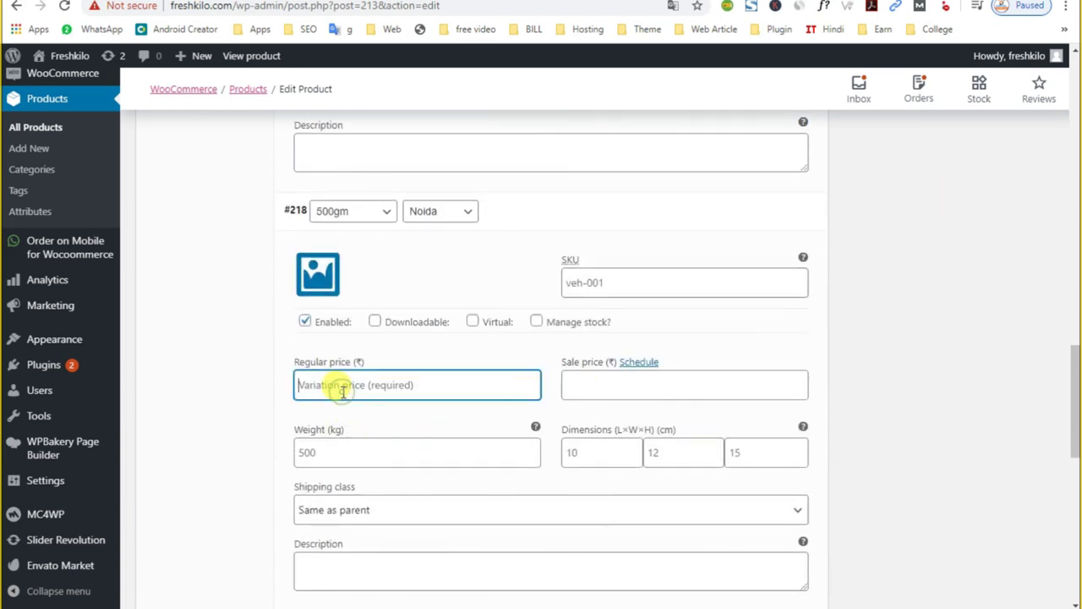
pyautogui.write('1999')
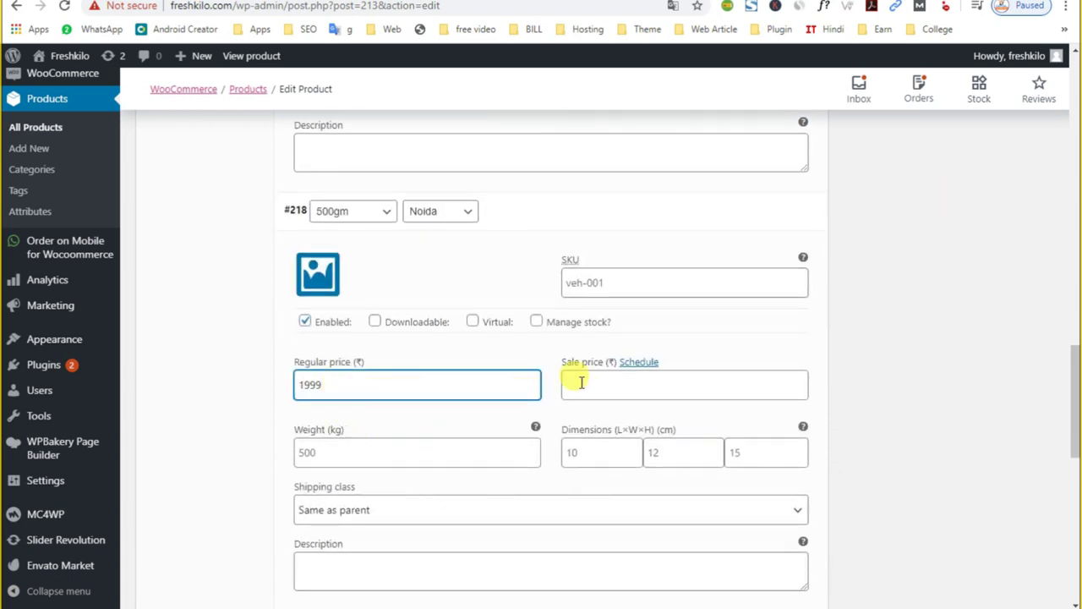
pyautogui.click(583, 381)
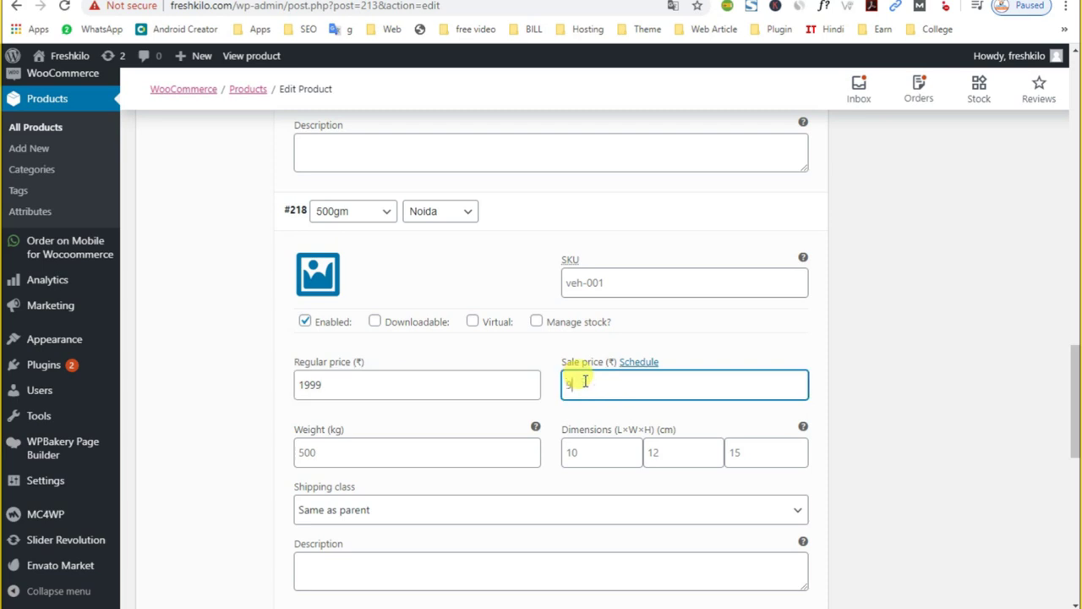
pyautogui.write('970')
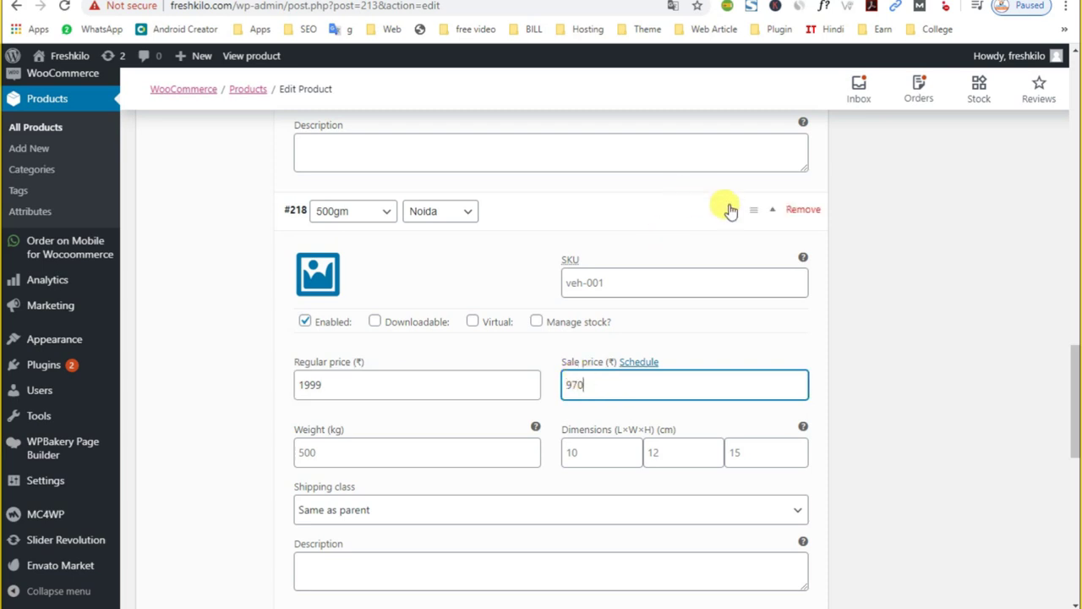
pyautogui.click(771, 213)
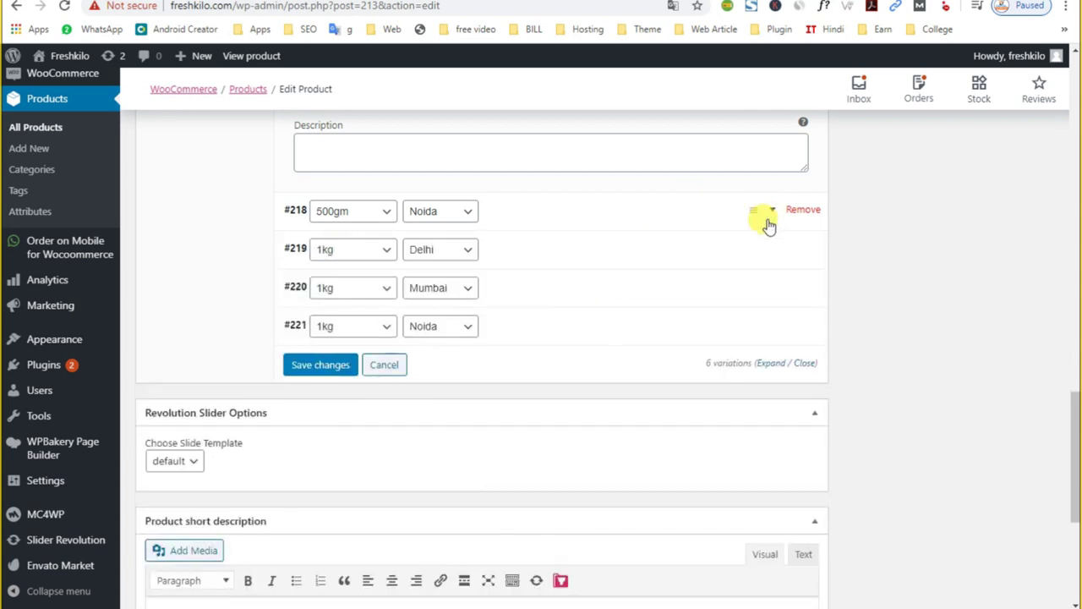
# Set the 1kg Delhi variation's regular price to 2999 and its sale price to 1999, and collapse its details
pyautogui.click(765, 252)
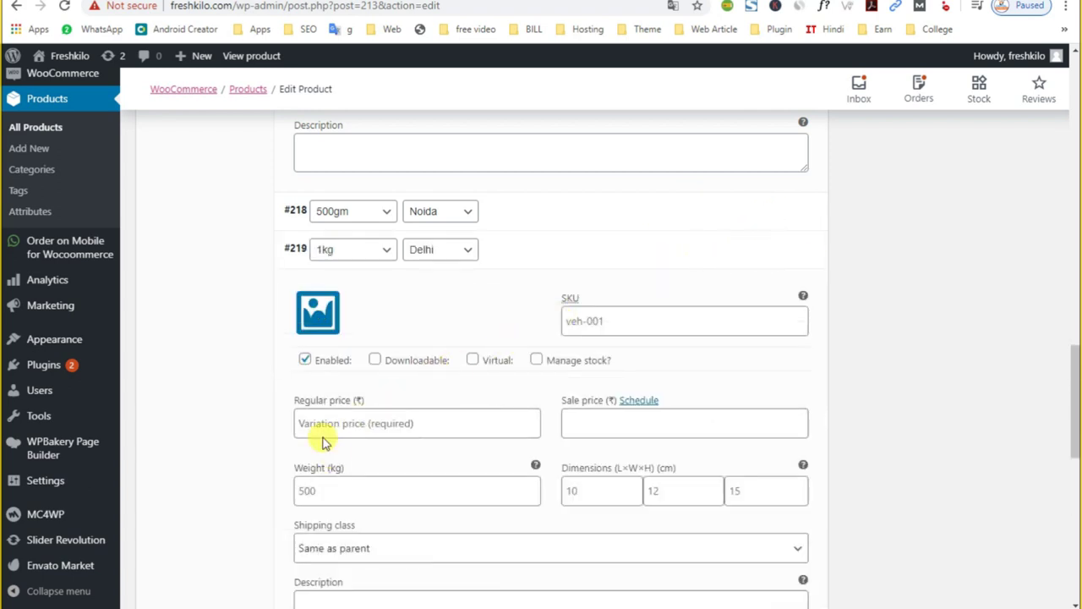
pyautogui.click(319, 404)
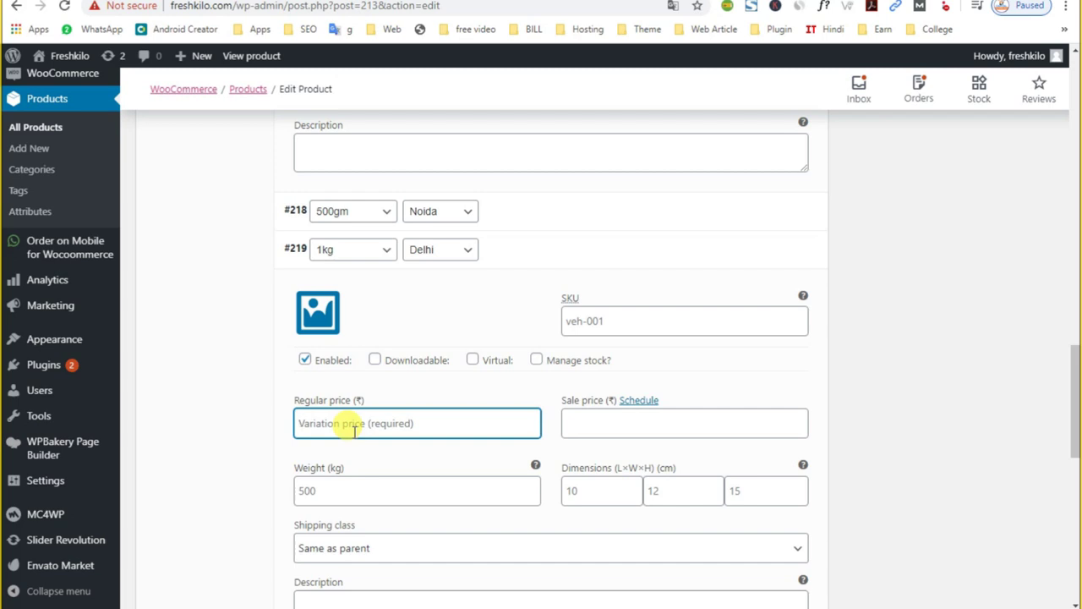
pyautogui.write('2999')
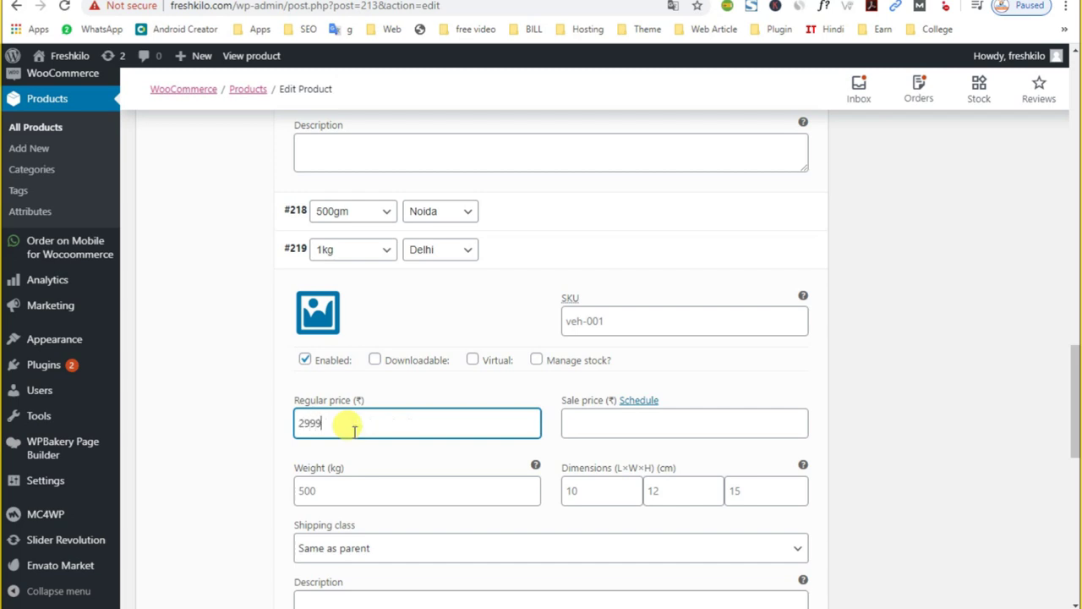
pyautogui.click(568, 425)
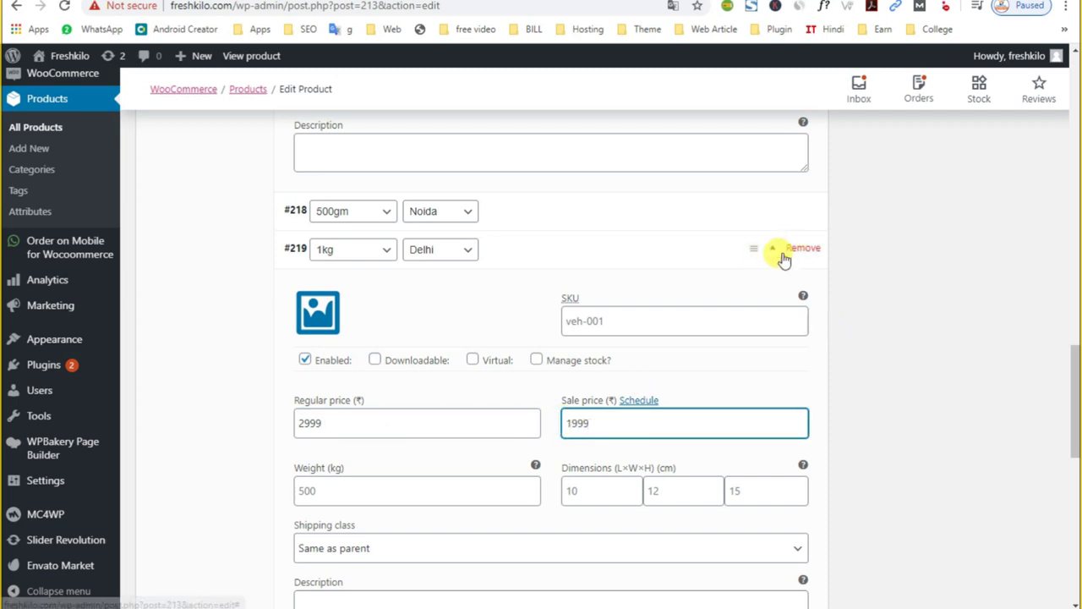
pyautogui.click(771, 252)
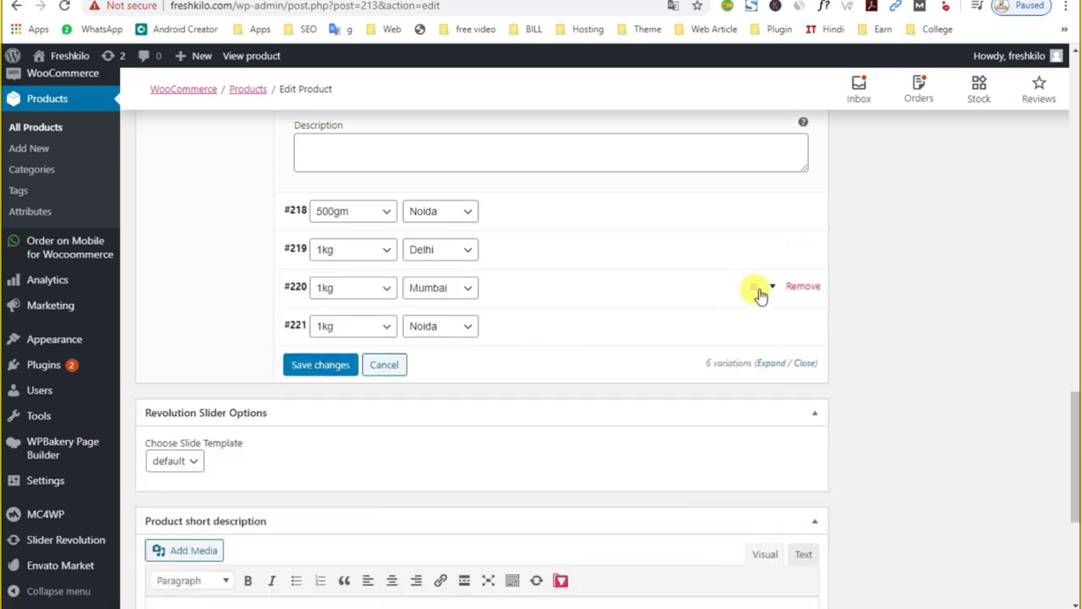
# Set the 1kg Mumbai variation's regular price to 2999 and fill in its sale price
pyautogui.click(762, 291)
pyautogui.click(356, 465)
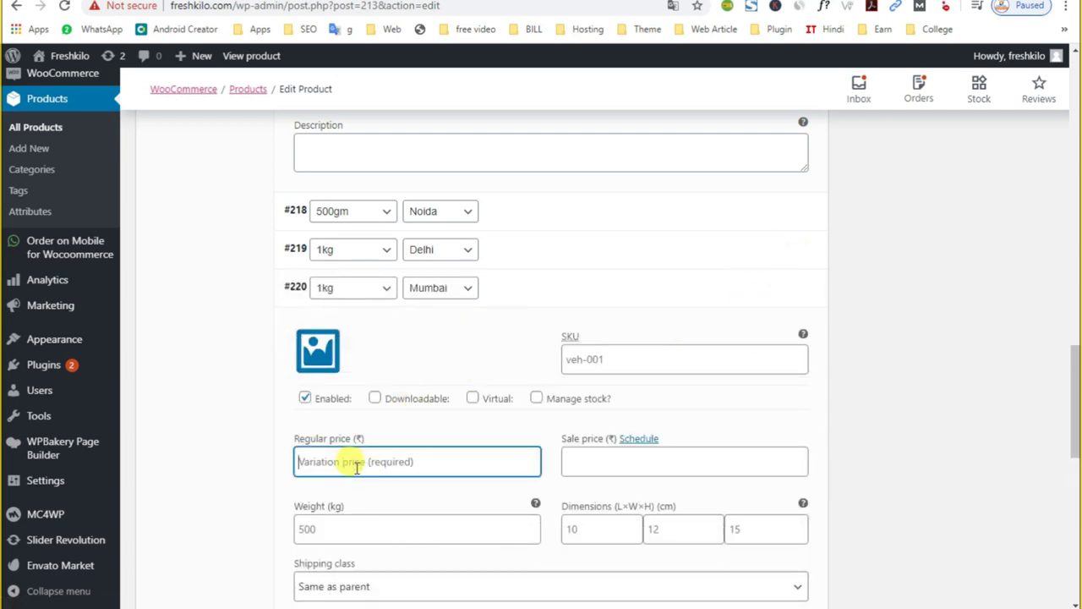
pyautogui.write('2999')
pyautogui.click(653, 455)
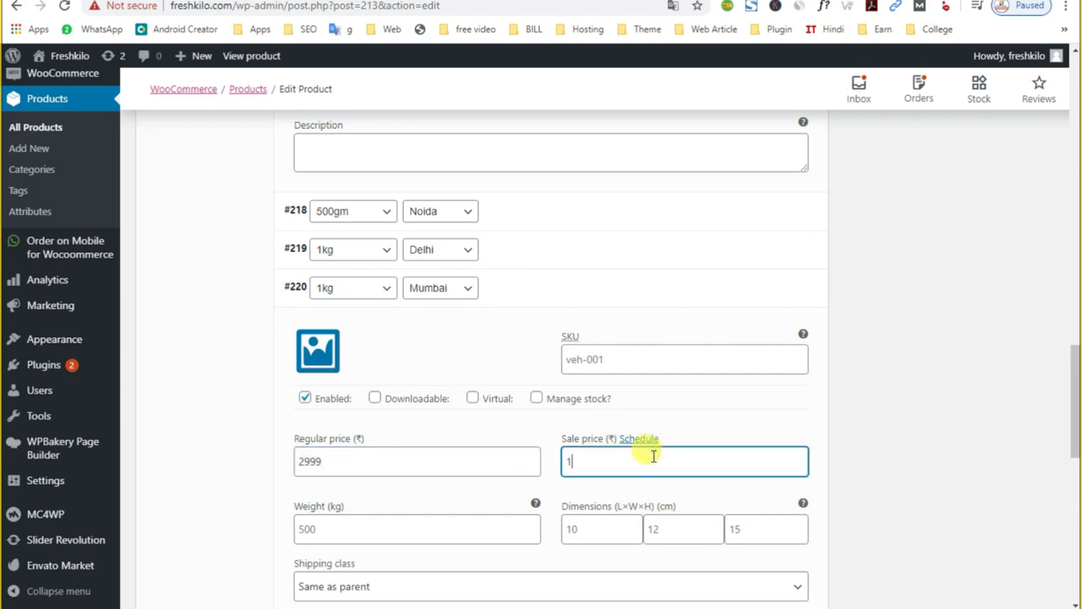
# Set the 1kg Noida variation's regular price to 2999 and its sale price to 1970
pyautogui.scroll(-5, 323, 453)
pyautogui.click(342, 350)
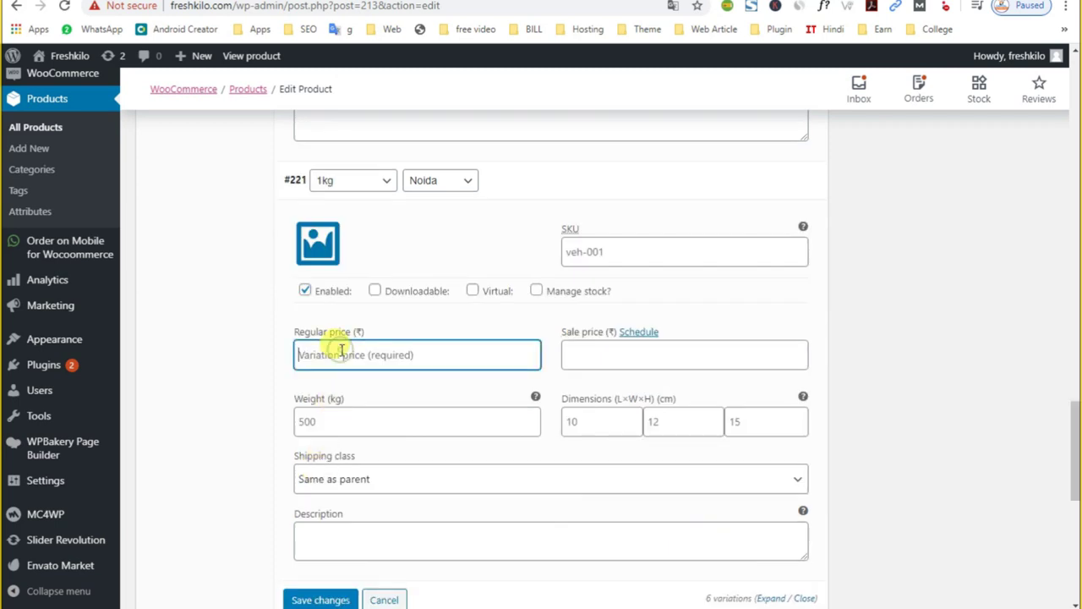
pyautogui.write('2999')
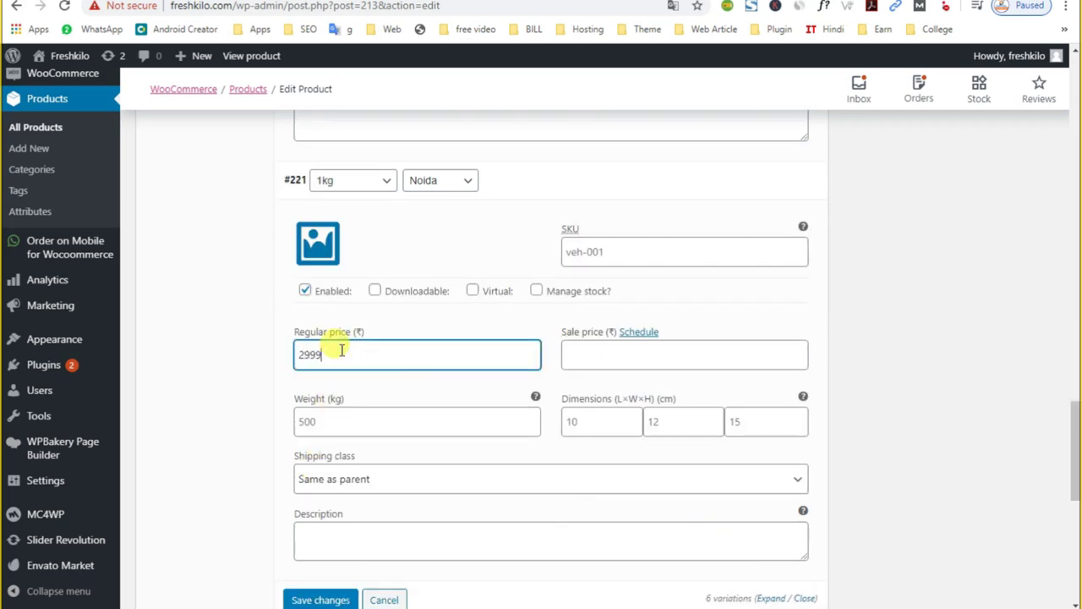
pyautogui.click(571, 355)
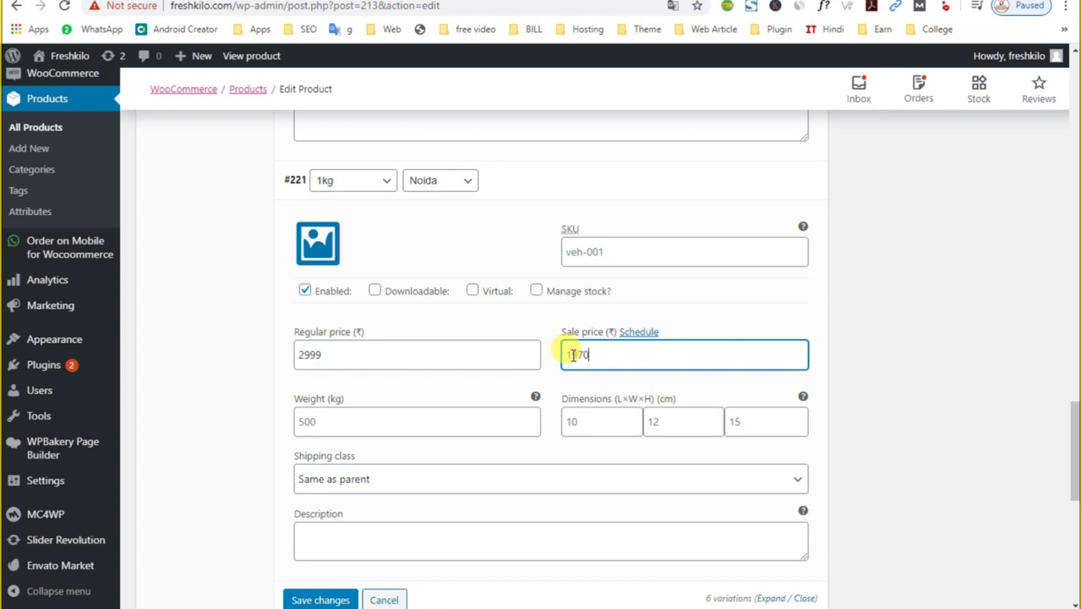
# Save the variation changes and update the test product
pyautogui.scroll(-3, 648, 386)
pyautogui.click(310, 375)
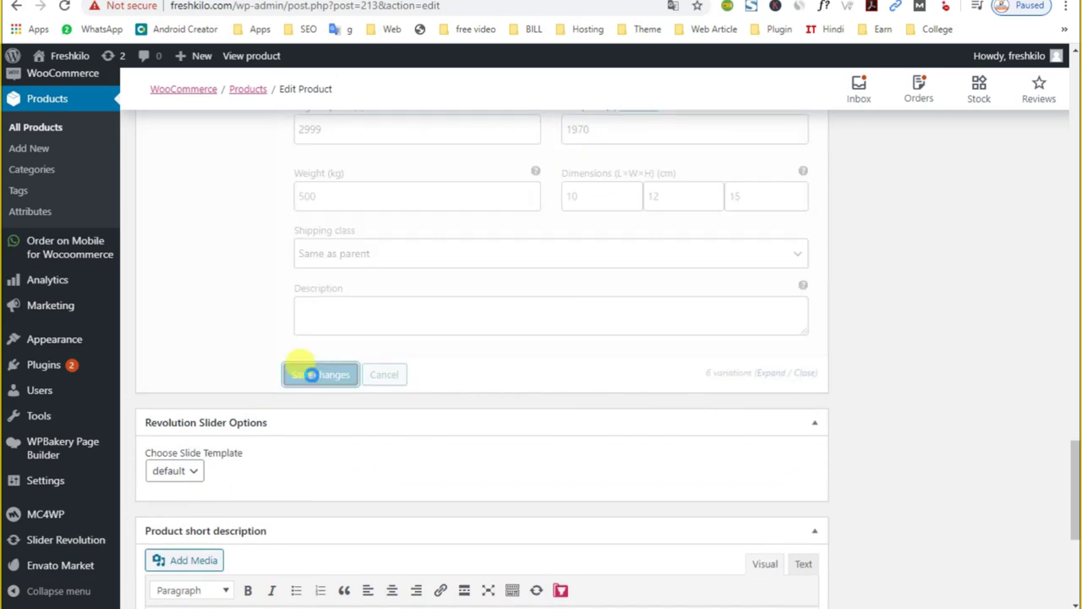
pyautogui.scroll(4, 661, 375)
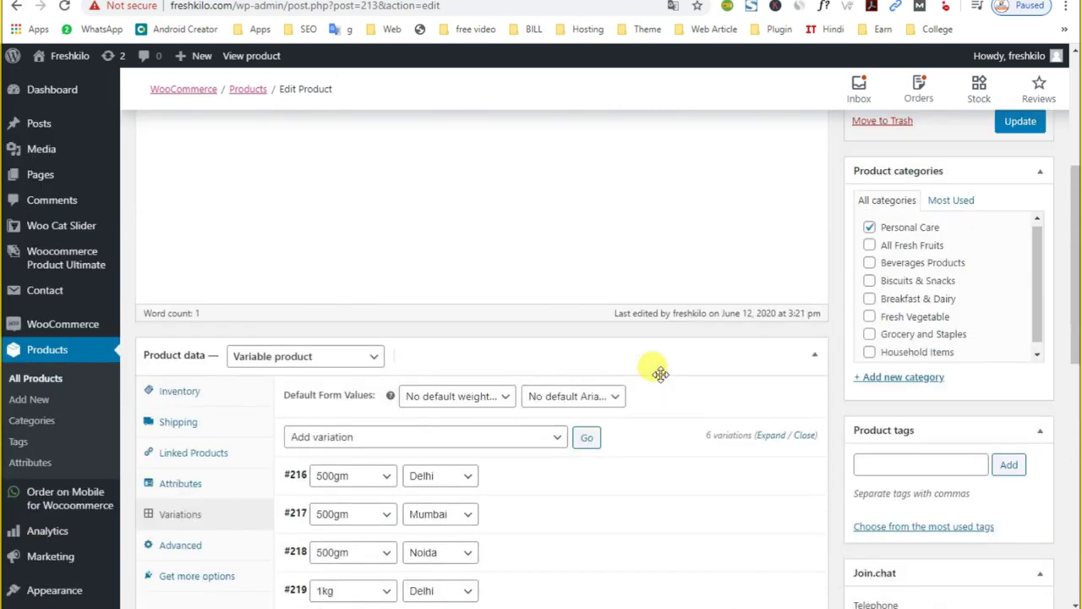
pyautogui.scroll(2, 660, 374)
pyautogui.click(1019, 274)
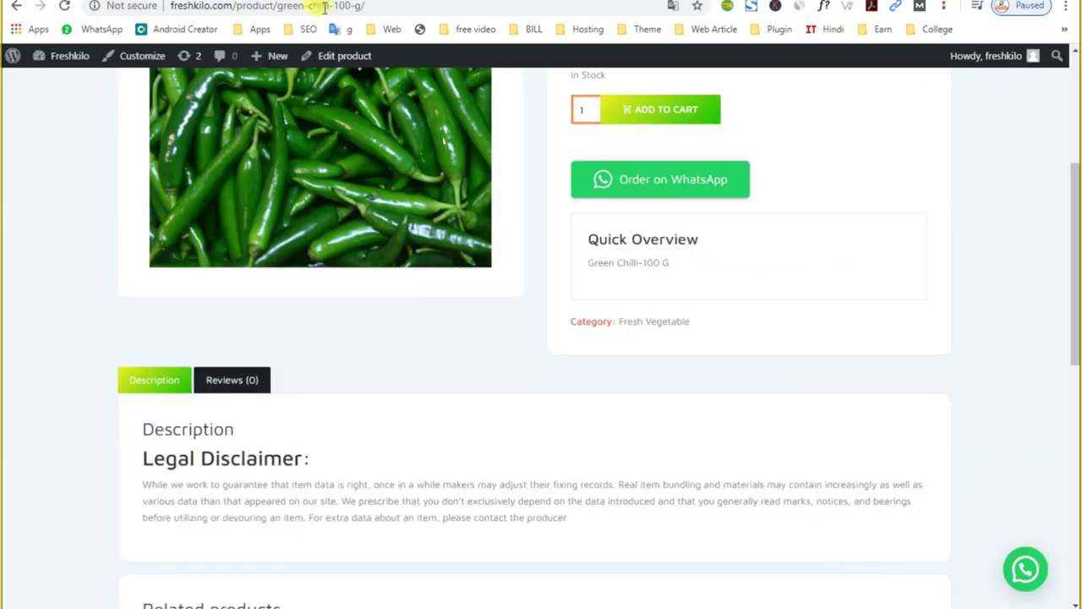
# Reload the test product's storefront page and examine its weight and Aria selectors
pyautogui.scroll(4, 77, 144)
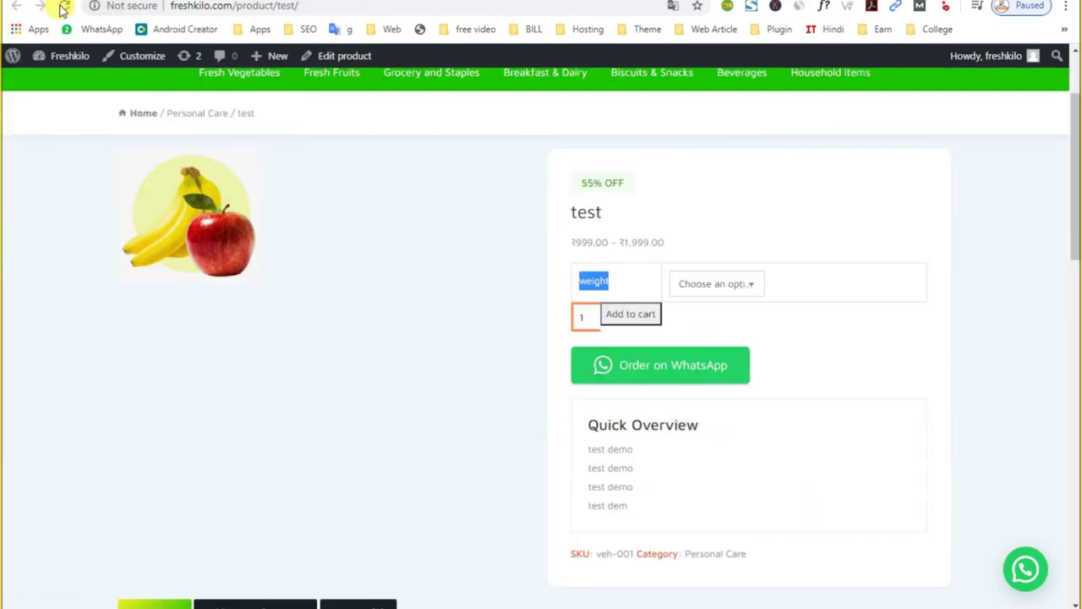
pyautogui.click(62, 9)
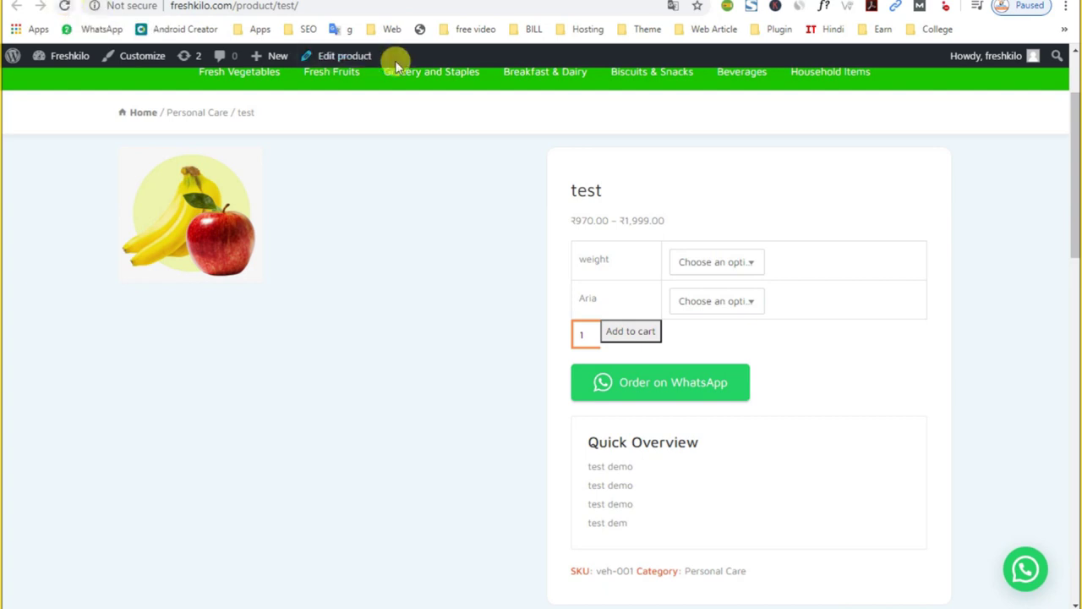
pyautogui.doubleClick(592, 259)
pyautogui.doubleClick(590, 298)
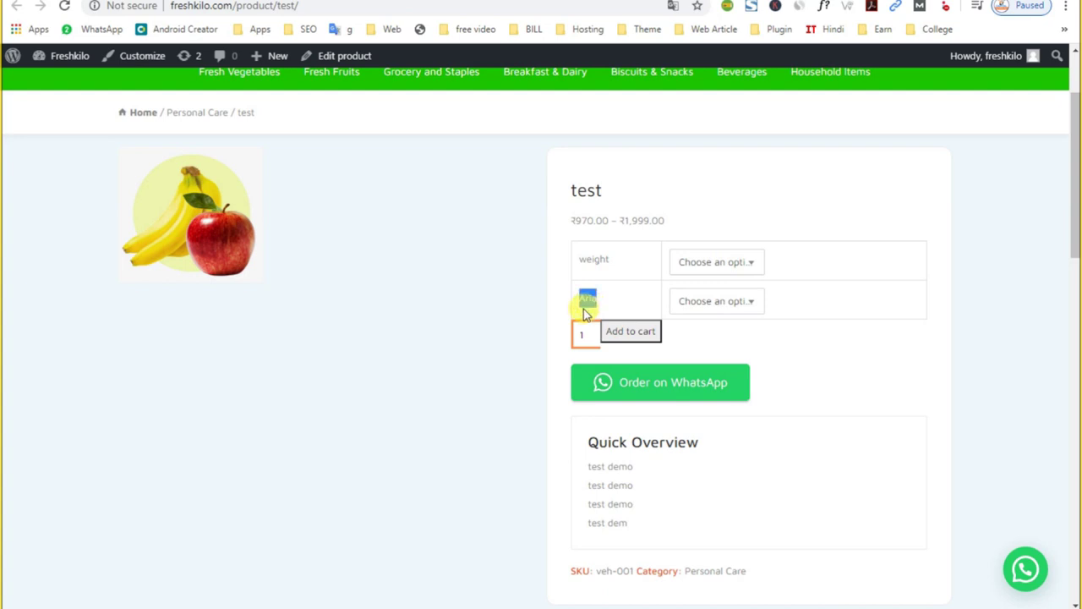
# Select 500gm and Delhi for the test product and examine the variation's displayed price
pyautogui.click(706, 264)
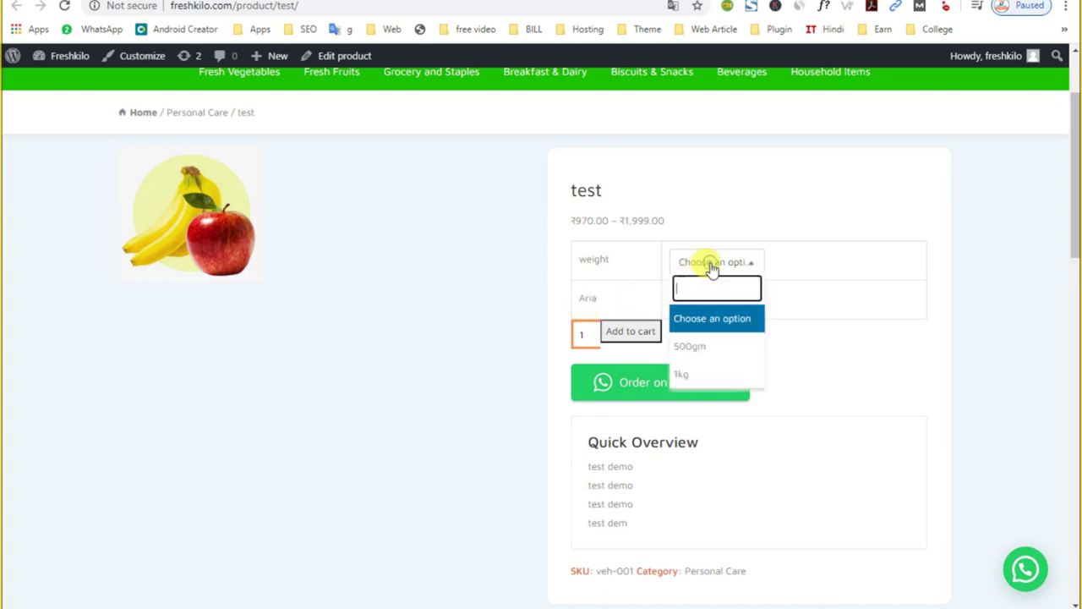
pyautogui.click(706, 347)
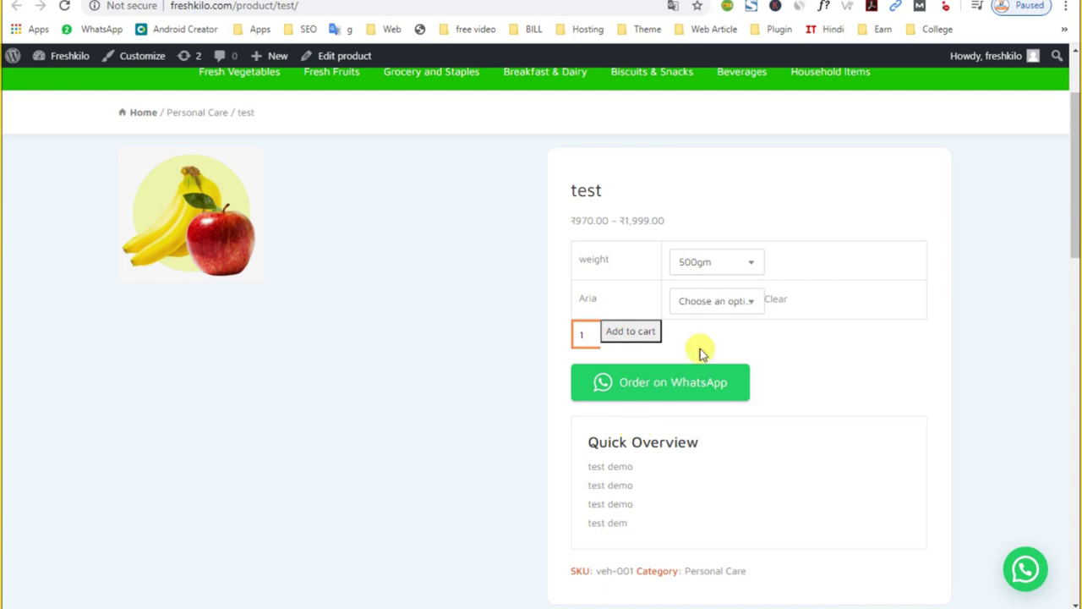
pyautogui.click(711, 301)
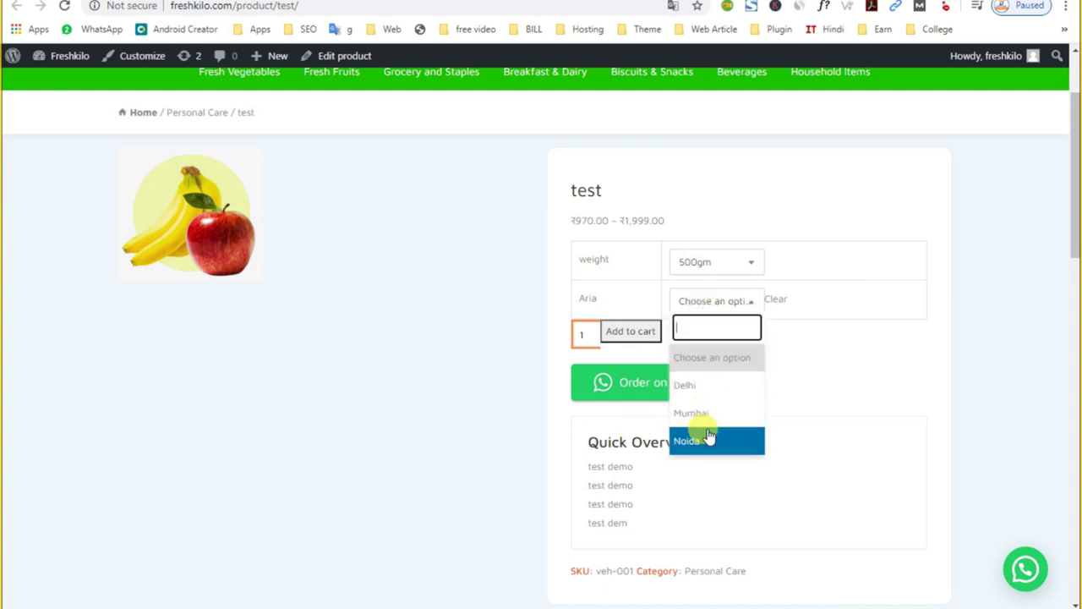
pyautogui.click(698, 387)
pyautogui.tripleClick(647, 328)
pyautogui.click(733, 338)
pyautogui.doubleClick(649, 325)
pyautogui.click(693, 322)
pyautogui.tripleClick(689, 332)
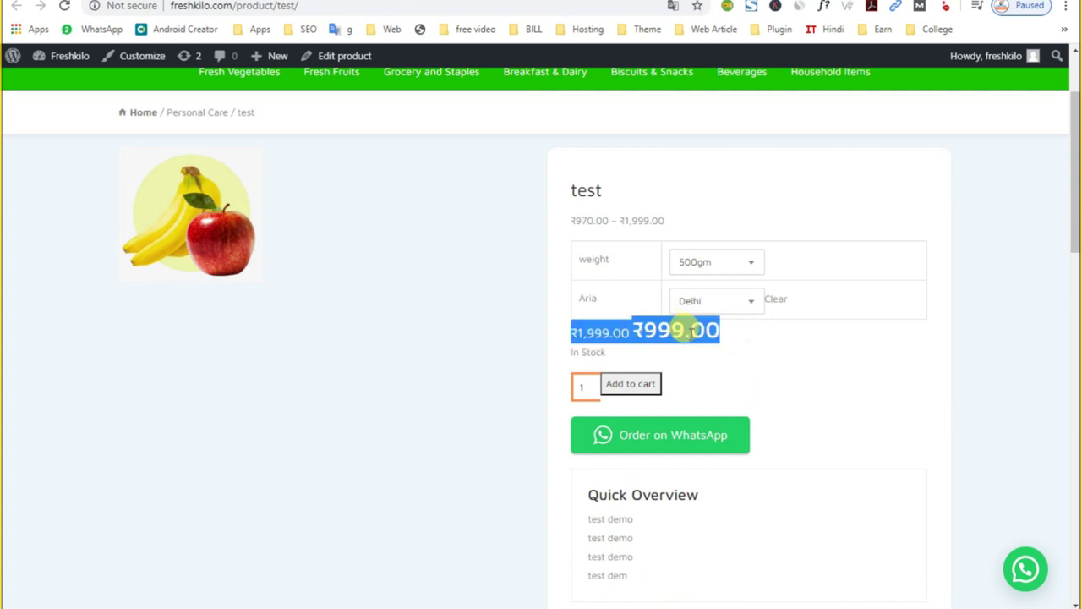
# Switch the 500gm product's Aria to Mumbai and to Noida to compare the prices
pyautogui.click(723, 303)
pyautogui.click(702, 412)
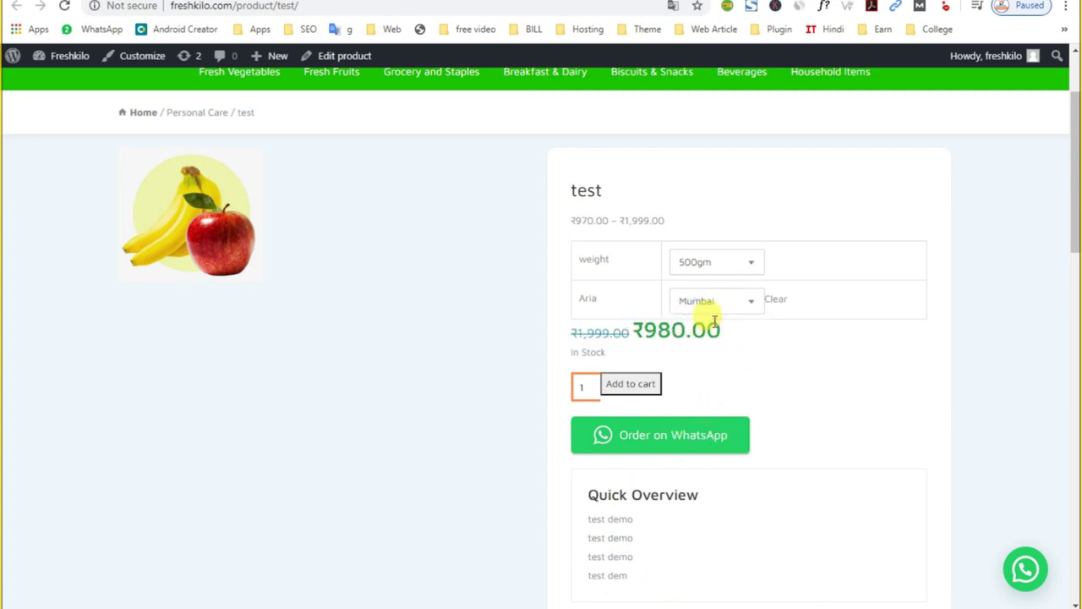
pyautogui.click(714, 303)
pyautogui.click(710, 439)
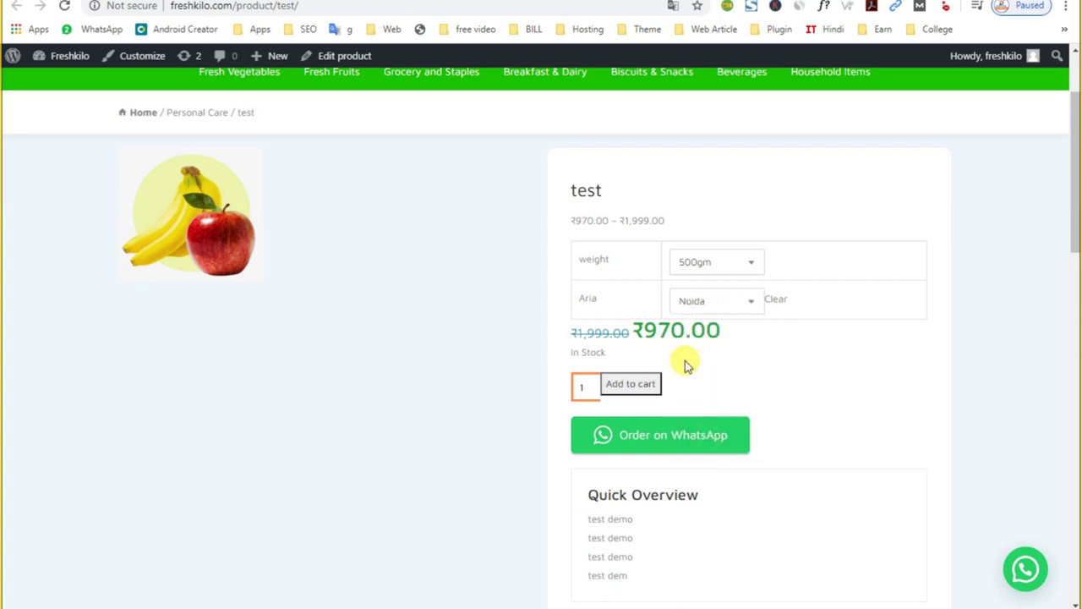
# Select the 1kg weight and check its price for Delhi, Mumbai and Noida
pyautogui.click(683, 264)
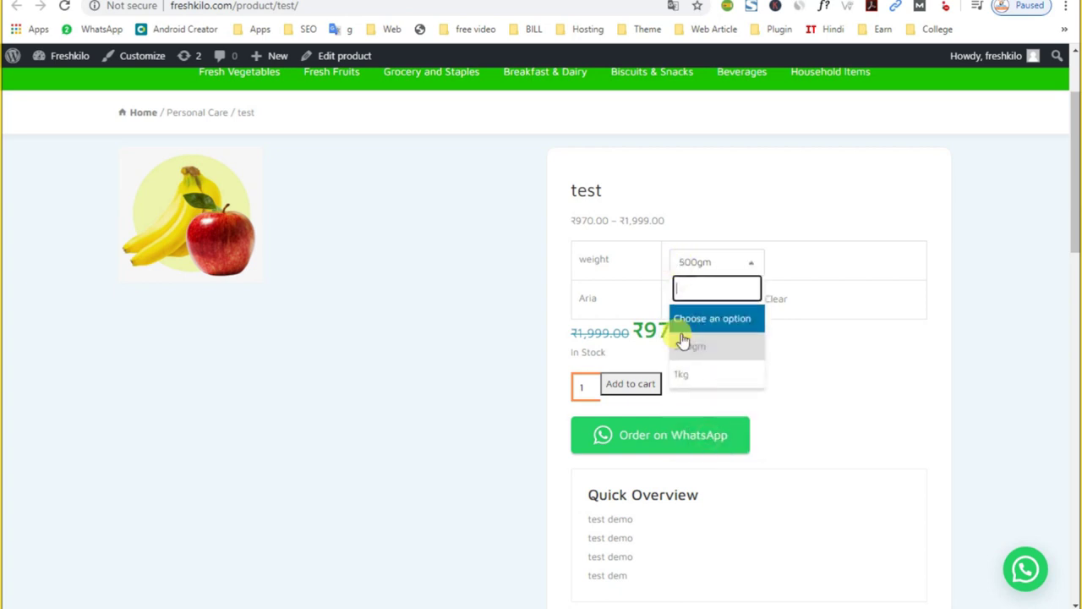
pyautogui.click(683, 372)
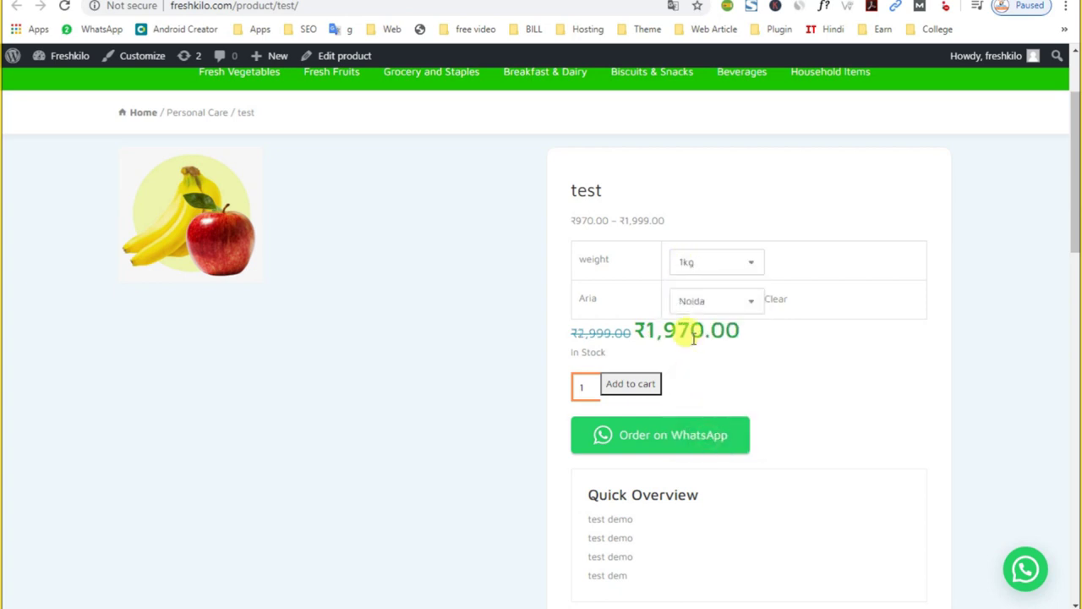
pyautogui.click(716, 301)
pyautogui.click(704, 387)
pyautogui.click(705, 301)
pyautogui.click(701, 413)
pyautogui.click(712, 304)
pyautogui.click(719, 439)
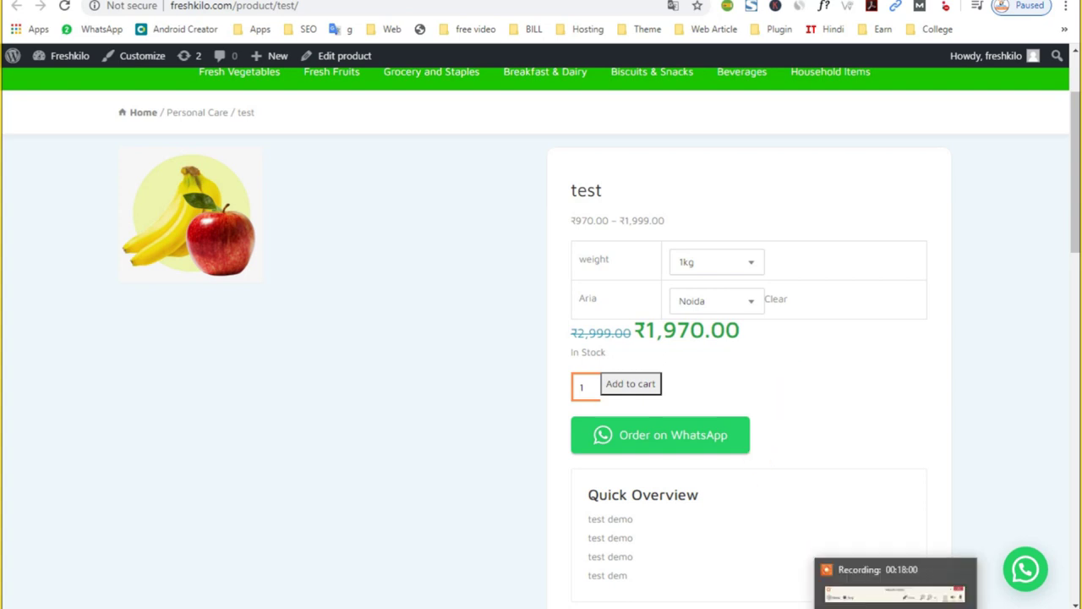
# Compare the 1kg area-wise prices again, switching Aria among Mumbai and Noida and ending on Delhi
pyautogui.scroll(2, 708, 541)
pyautogui.click(708, 439)
pyautogui.click(684, 482)
pyautogui.click(702, 431)
pyautogui.click(709, 514)
pyautogui.scroll(-2, 707, 431)
pyautogui.click(695, 275)
pyautogui.click(701, 389)
pyautogui.click(701, 279)
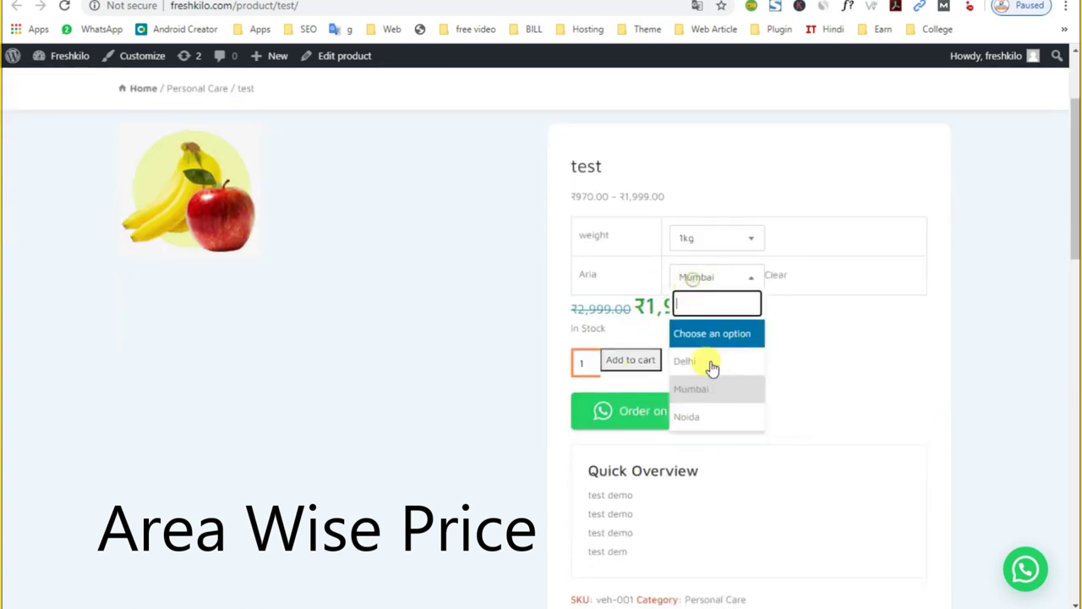
pyautogui.click(693, 415)
pyautogui.click(704, 277)
pyautogui.click(705, 359)
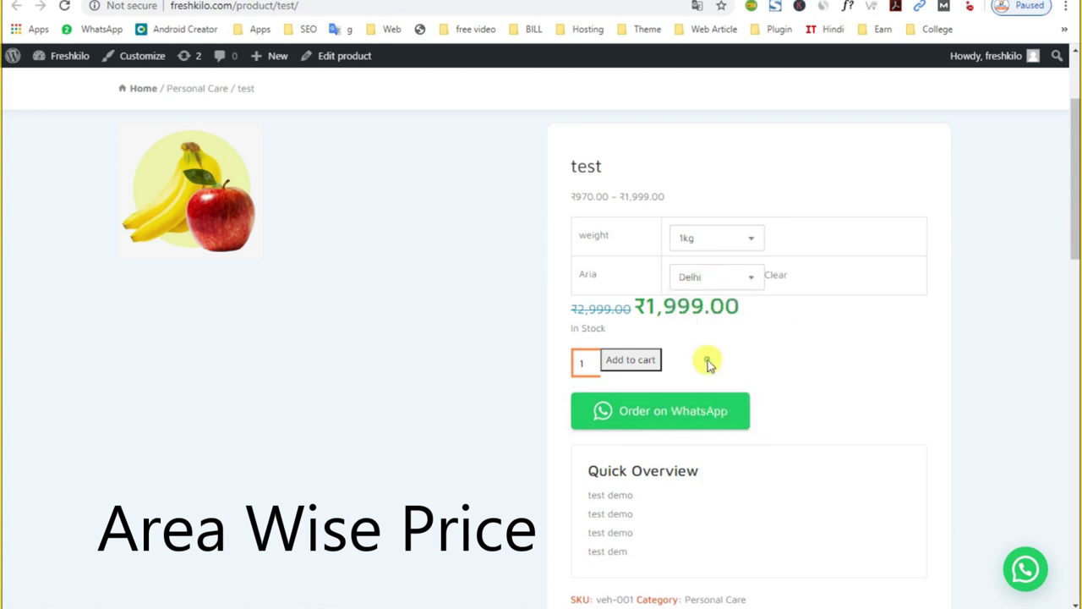
# Reload the test product page and highlight its full web address
pyautogui.scroll(1, 790, 363)
pyautogui.scroll(1, 790, 364)
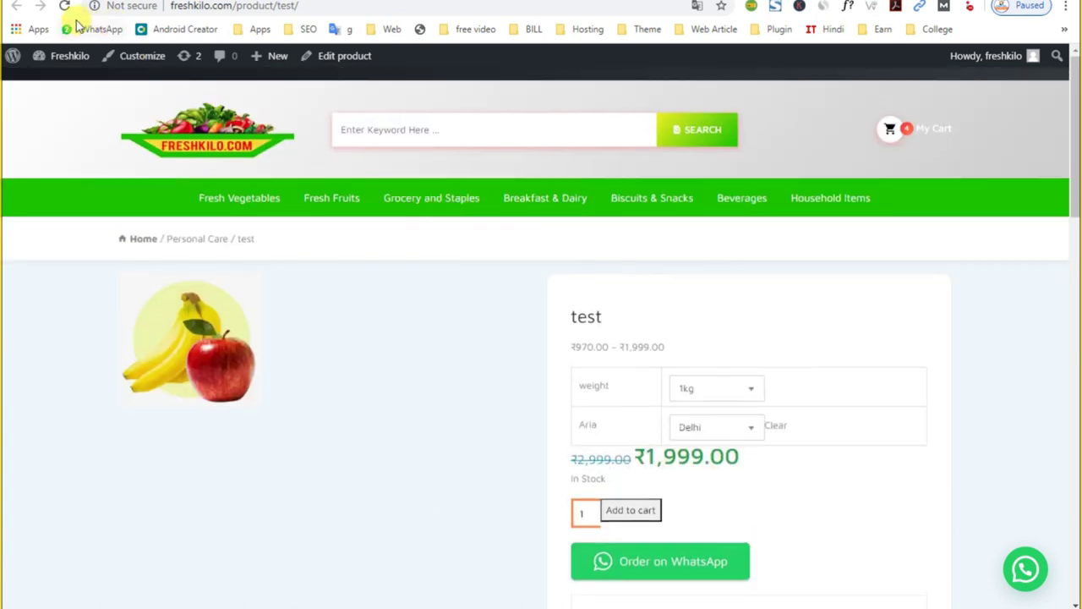
pyautogui.click(64, 6)
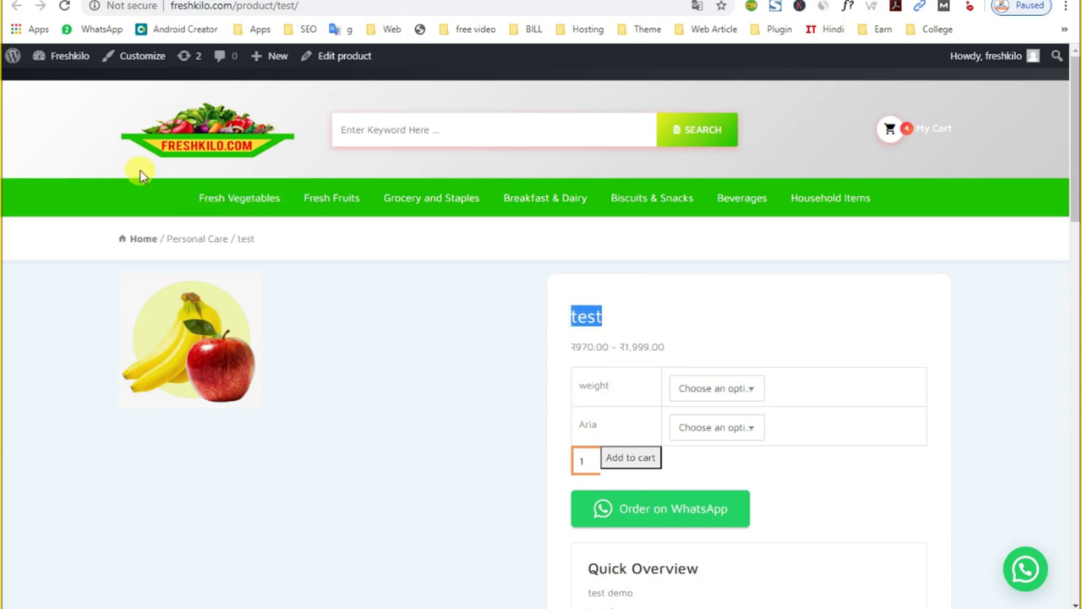
pyautogui.click(327, 5)
pyautogui.click(326, 5)
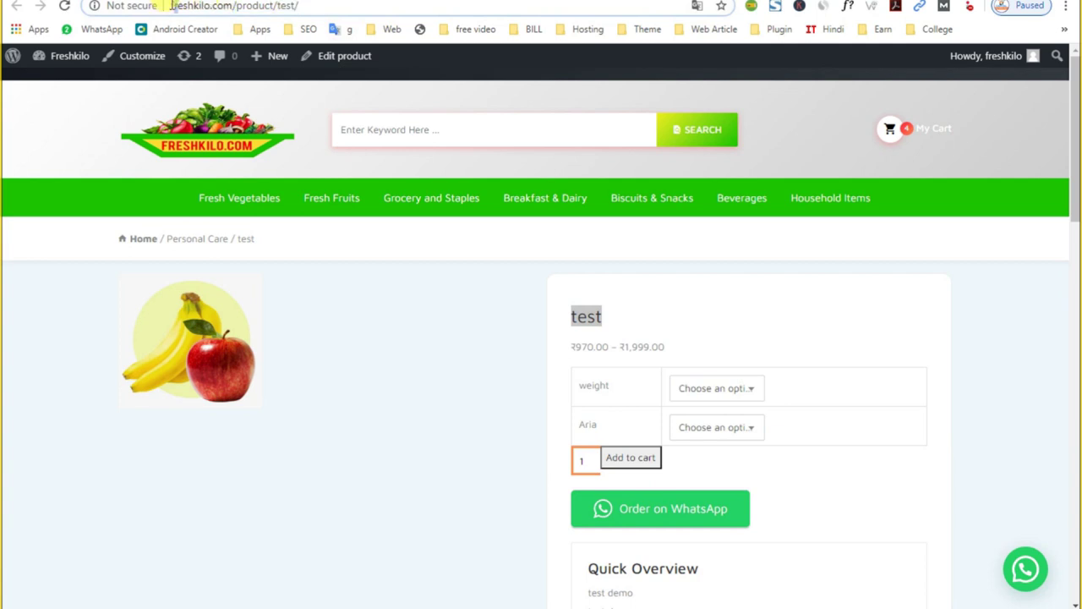
pyautogui.click(212, 5)
pyautogui.moveTo(303, 5); pyautogui.dragTo(144, 6)
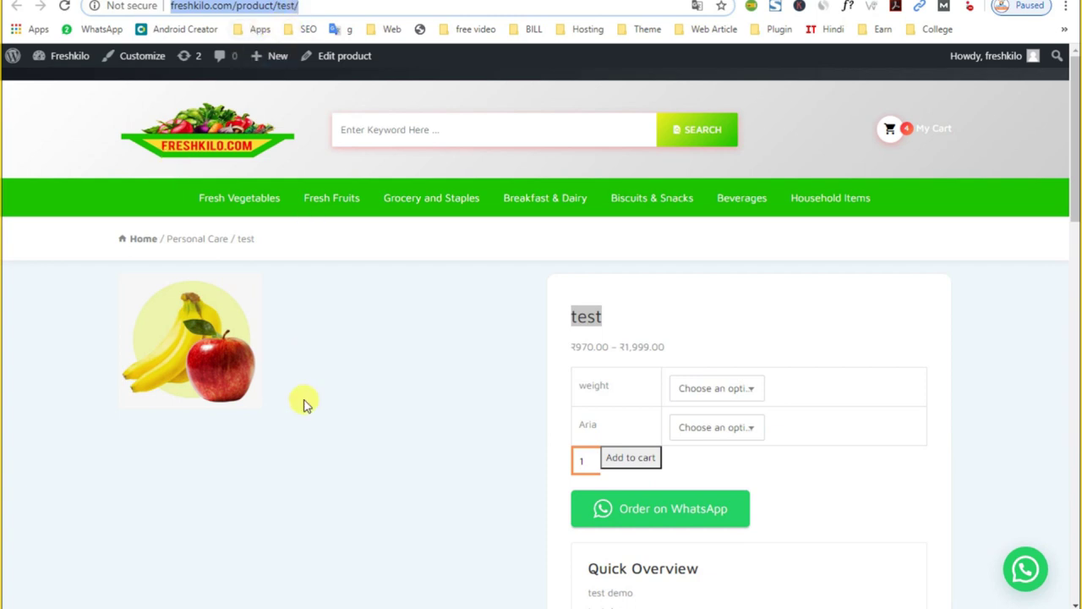
# Look through the test product page and return to the Freshkilo home page
pyautogui.scroll(-5, 229, 295)
pyautogui.scroll(2, 227, 294)
pyautogui.scroll(4, 226, 295)
pyautogui.click(184, 144)
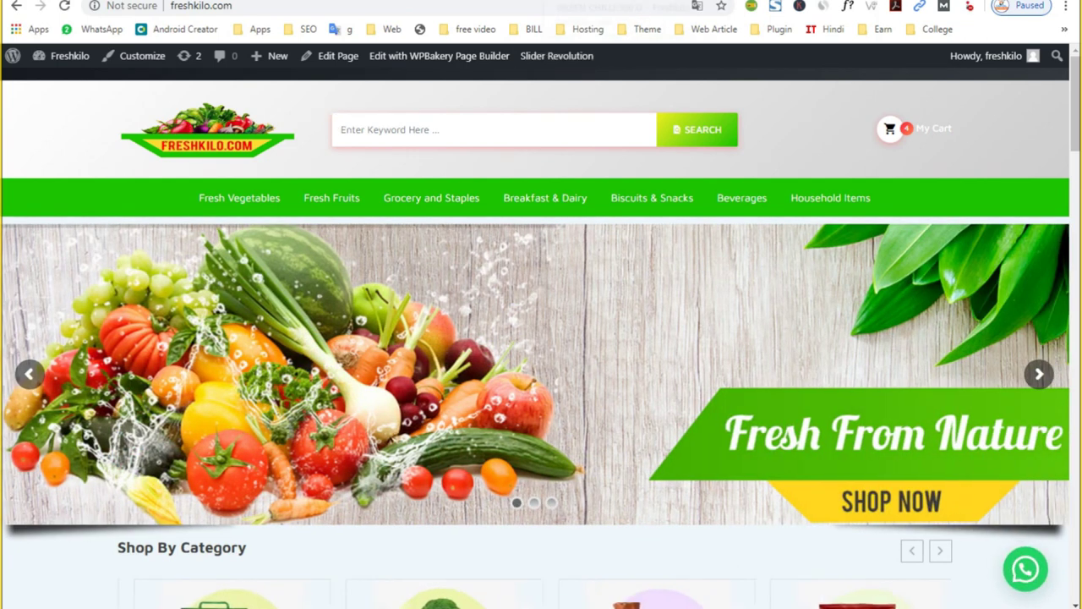
# Search for Zappfresh in a new browser tab and open the zappfresh.com website
pyautogui.hotkey('ctrl', 't')
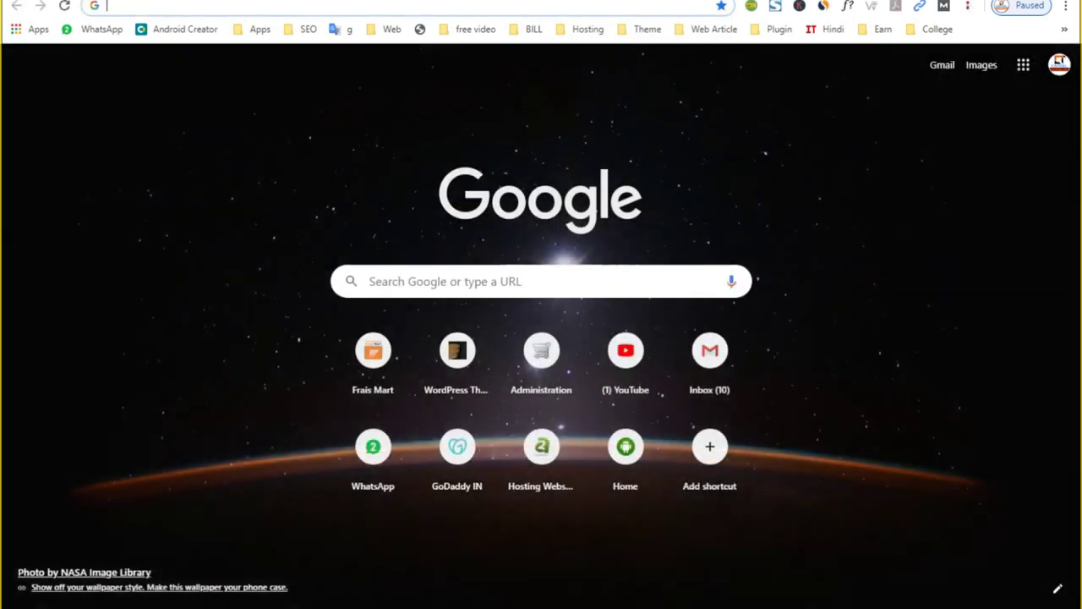
pyautogui.write('zap')
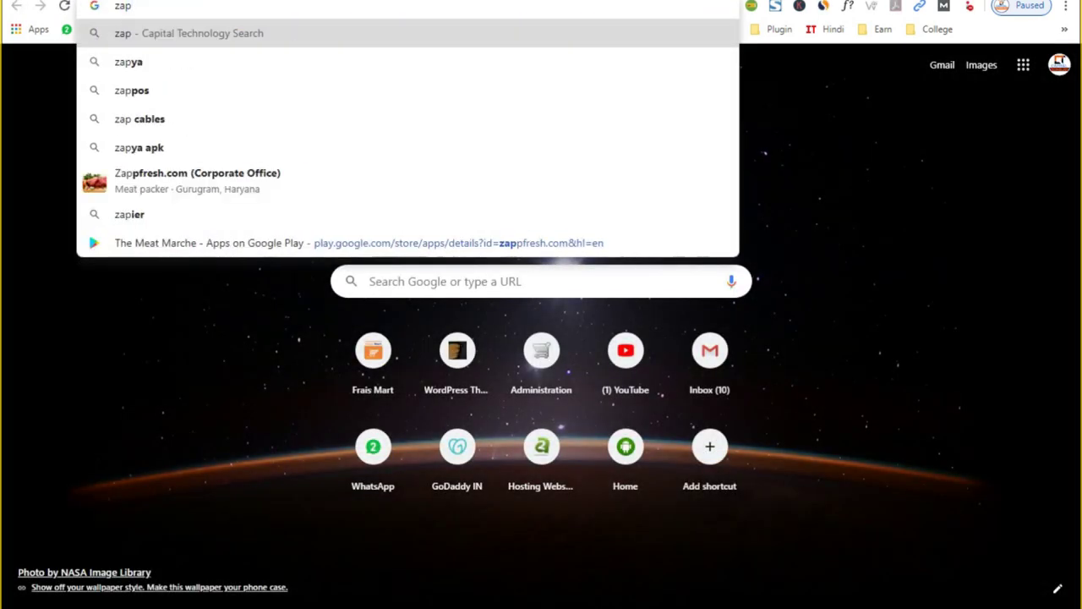
pyautogui.write('p')
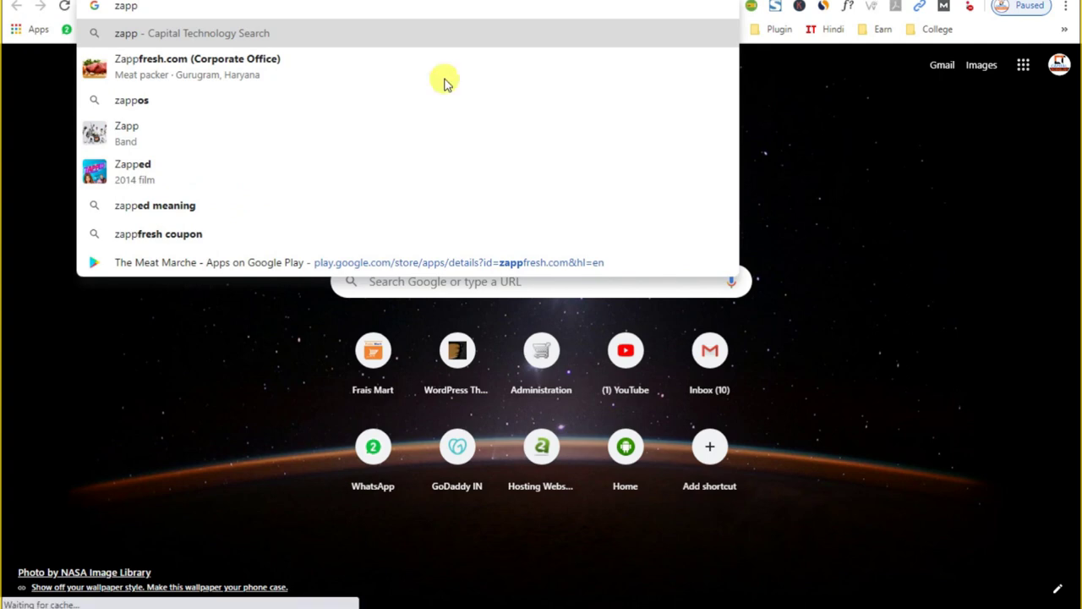
pyautogui.click(256, 65)
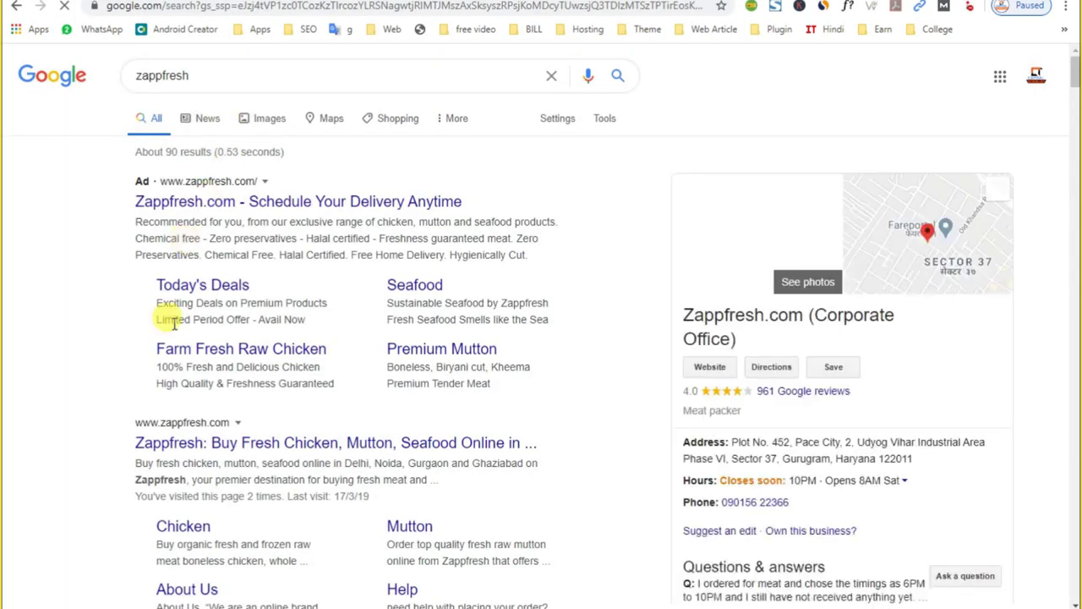
pyautogui.click(169, 435)
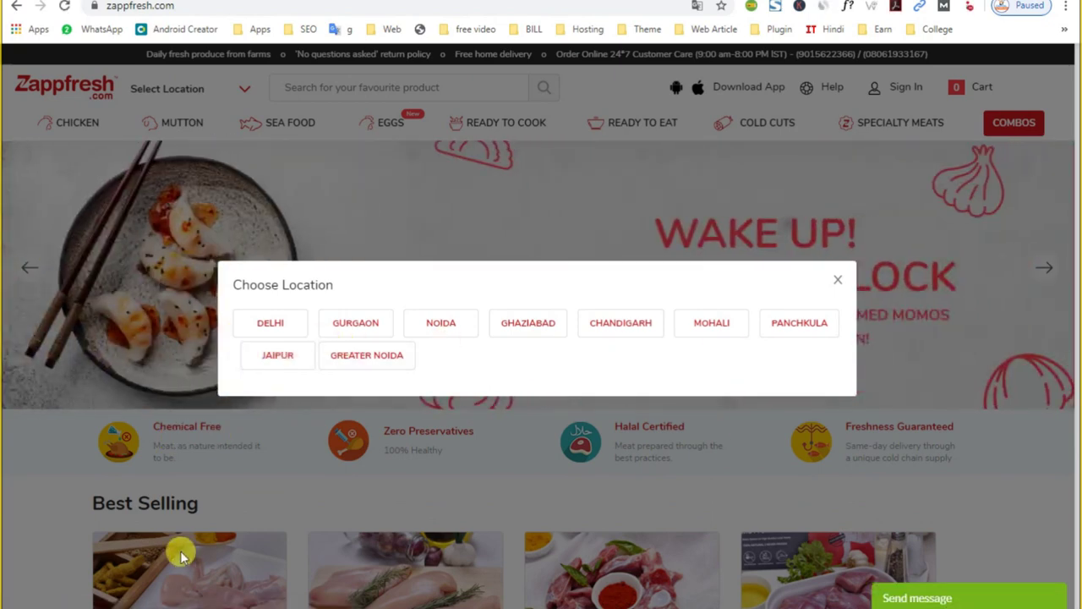
# Set the Zappfresh delivery location to Delhi with the locality Abul Fazal Enclave1
pyautogui.scroll(-3, 118, 524)
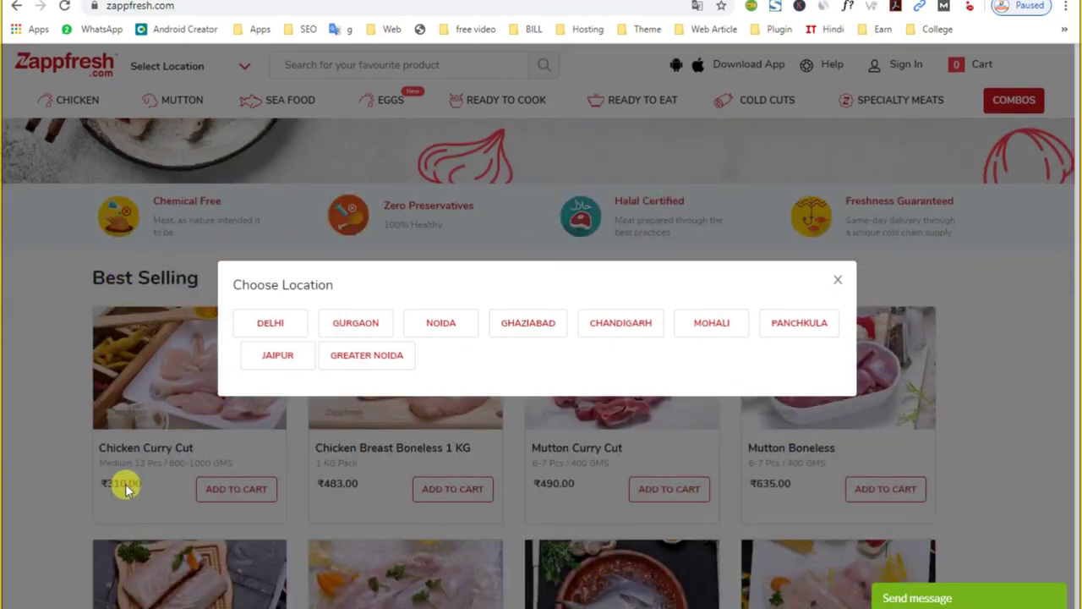
pyautogui.click(272, 325)
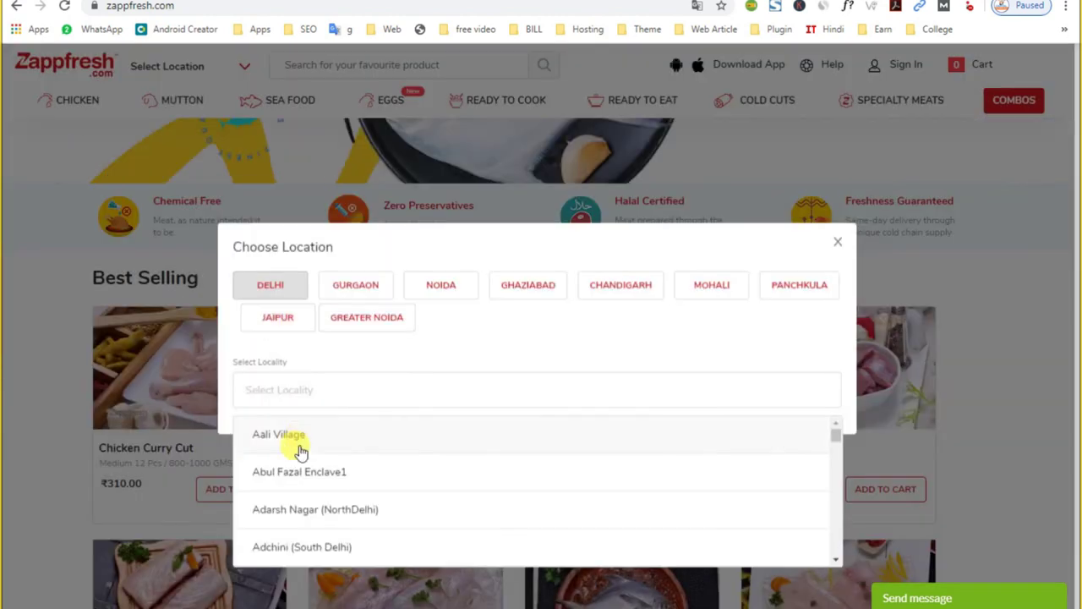
pyautogui.click(322, 470)
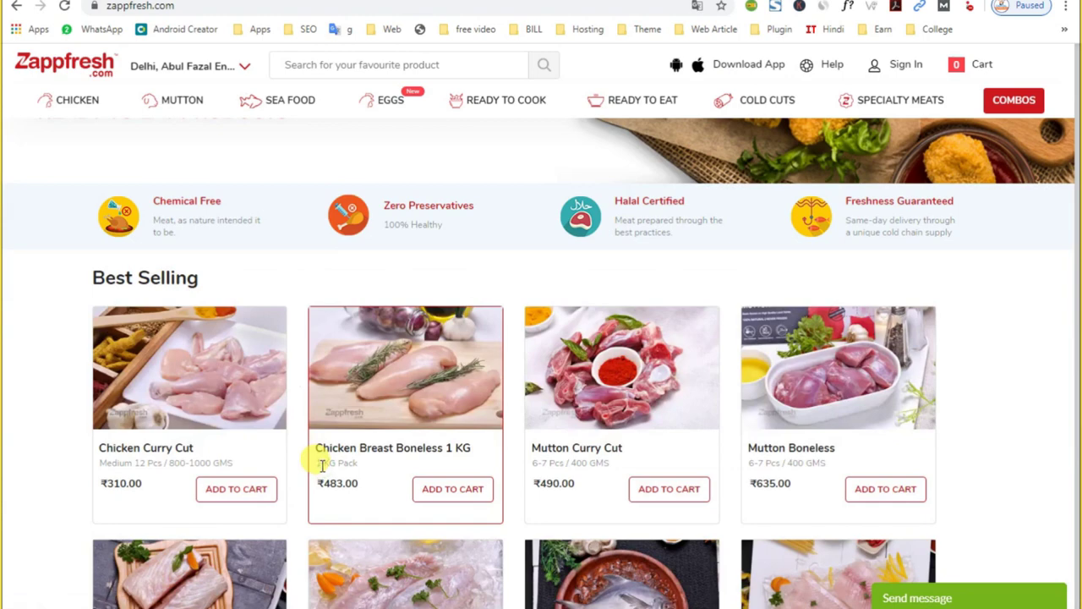
# Examine the Best Selling product prices and the Choose Location options on the Zappfresh home page
pyautogui.scroll(-4, 317, 460)
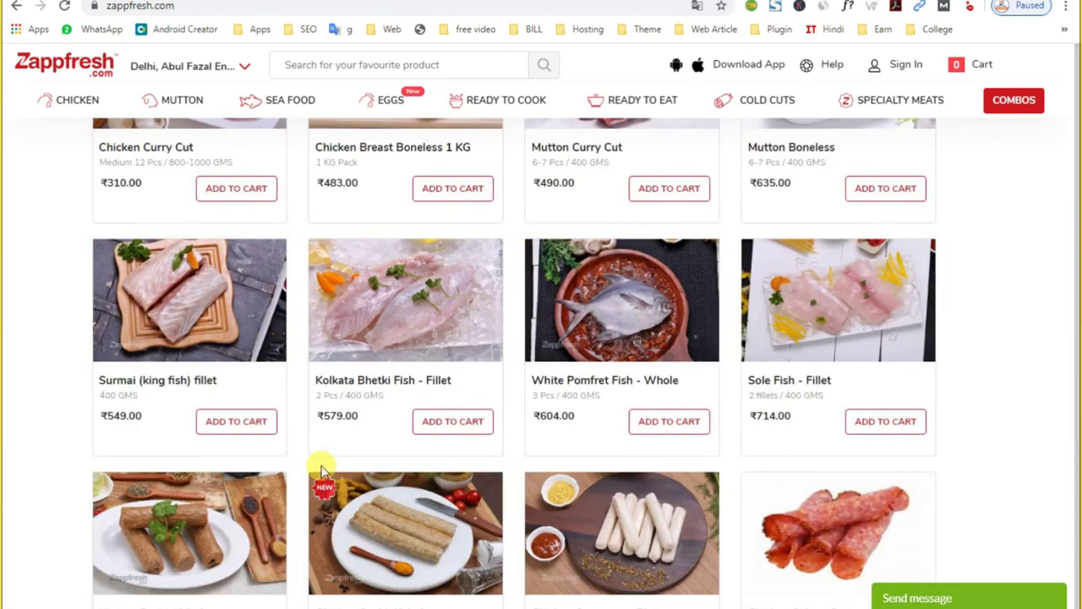
pyautogui.scroll(4, 316, 456)
pyautogui.scroll(3, 265, 389)
pyautogui.scroll(-5, 271, 339)
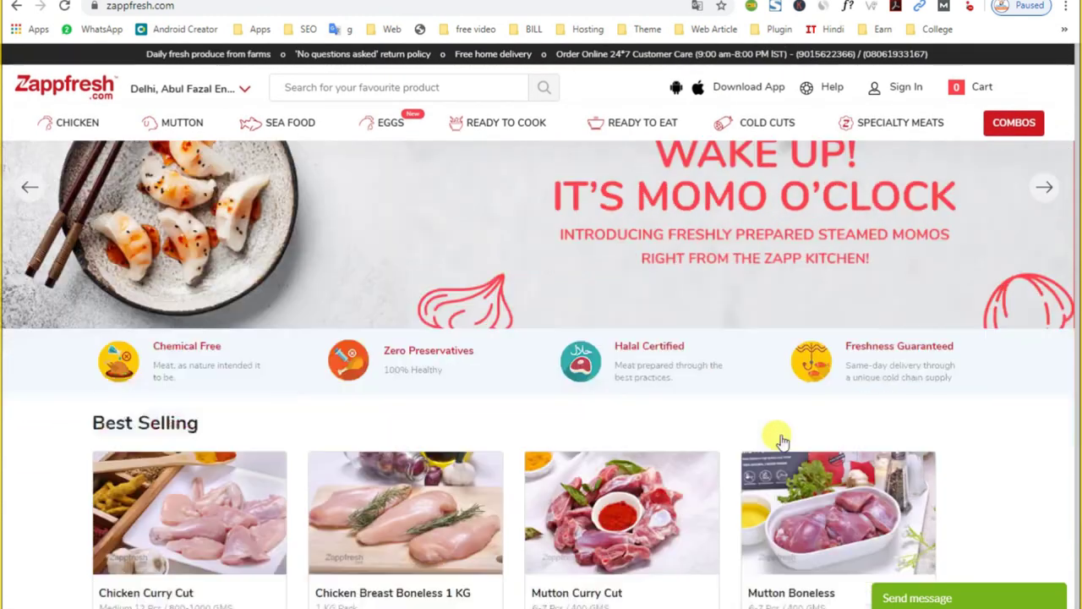
pyautogui.scroll(2, 284, 76)
pyautogui.click(235, 88)
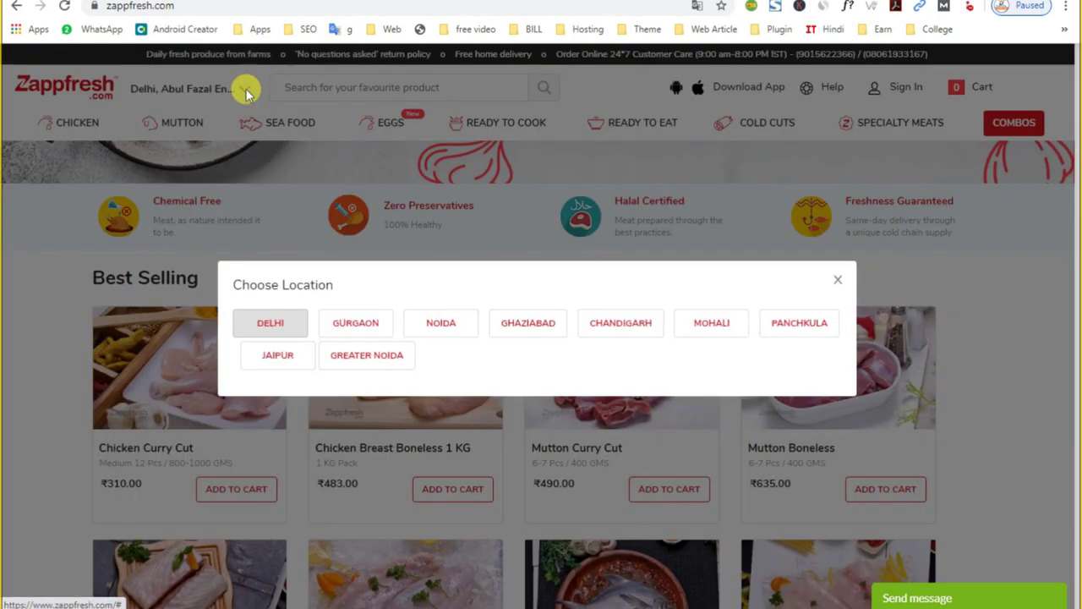
pyautogui.click(839, 282)
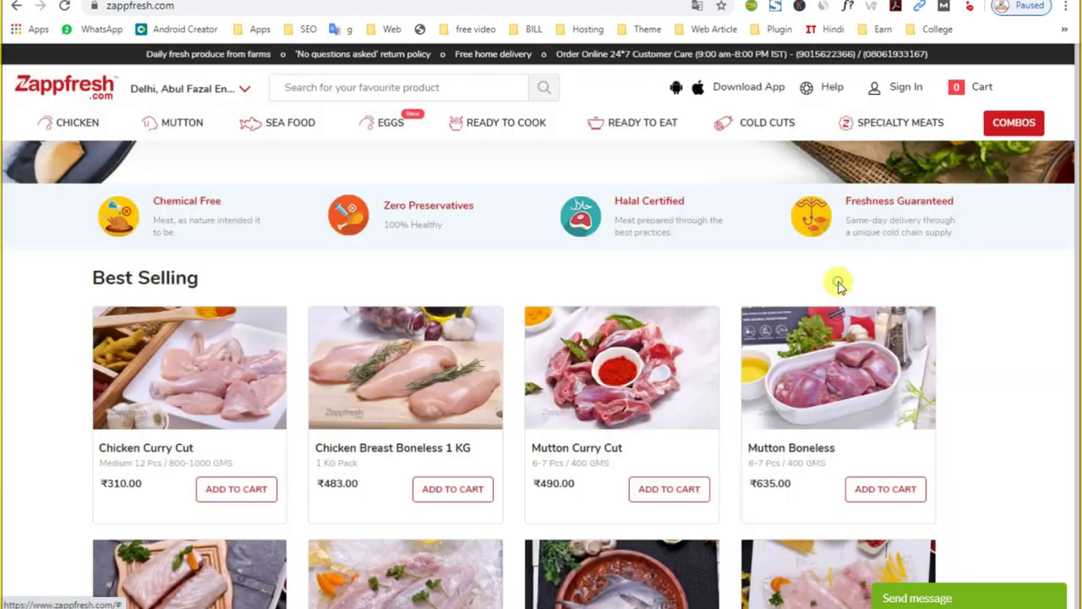
pyautogui.scroll(3, 705, 357)
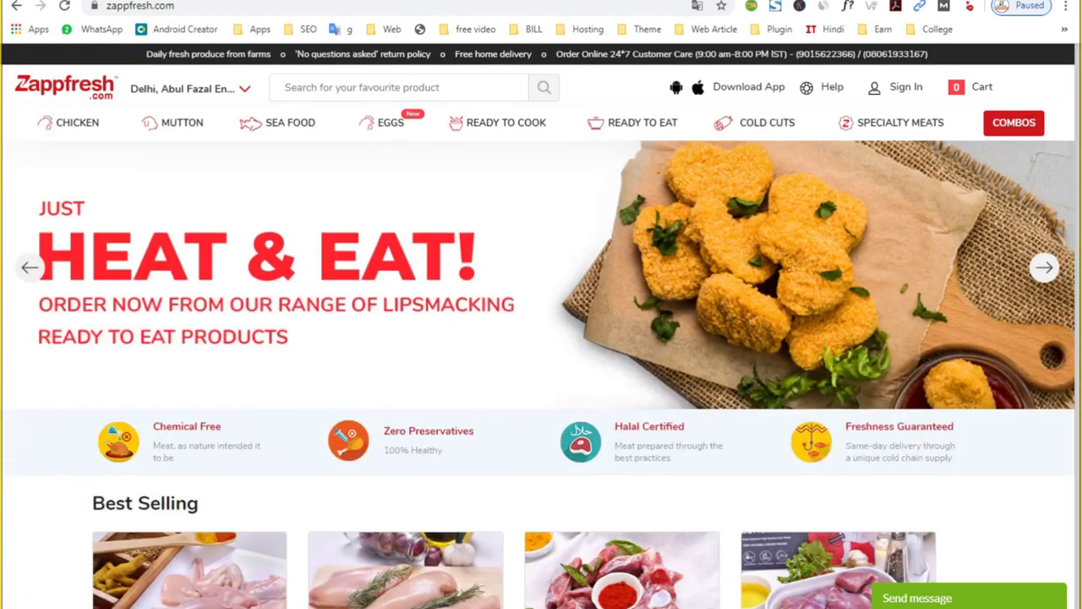
# Switch to the Freshkilo GREEN CHILLI-100 G product page and highlight its title
pyautogui.click(595, 5)
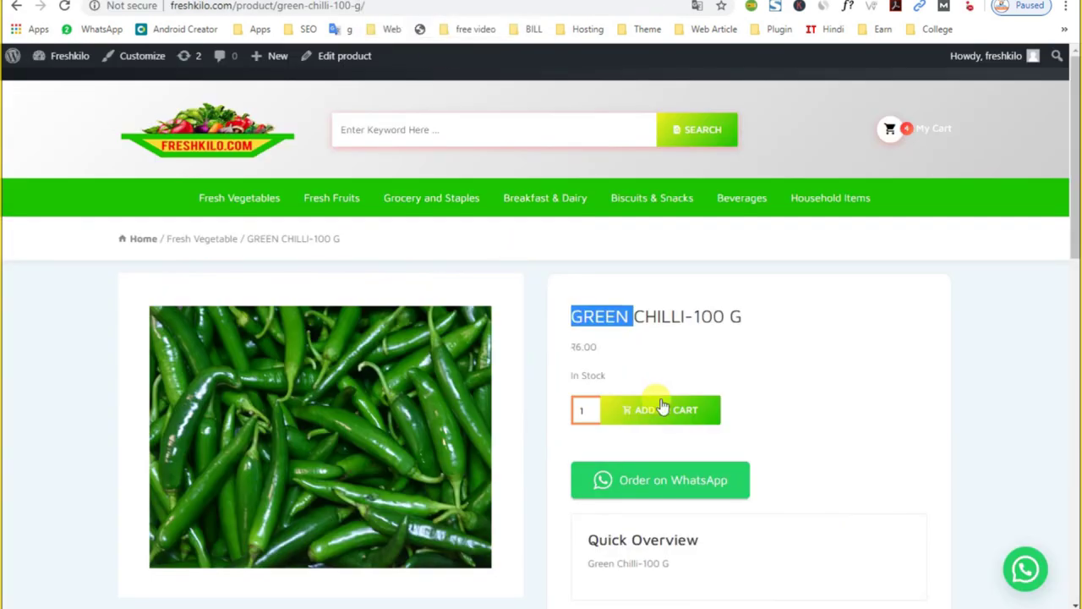
pyautogui.tripleClick(644, 318)
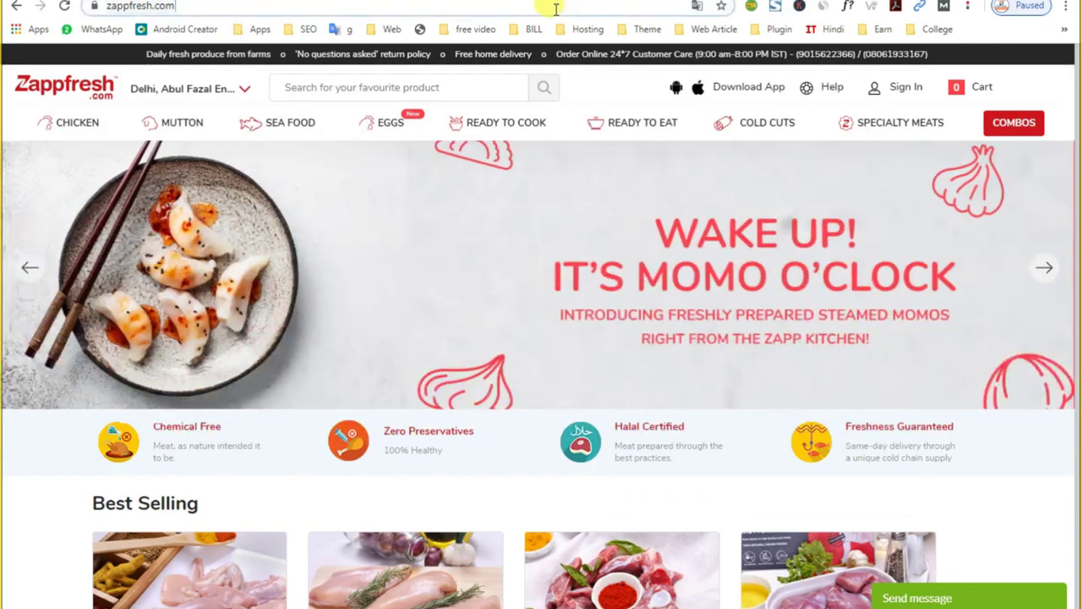
# Open maha-mart.in in place of the Zappfresh site and look through its home page products and categories
pyautogui.click(556, 9)
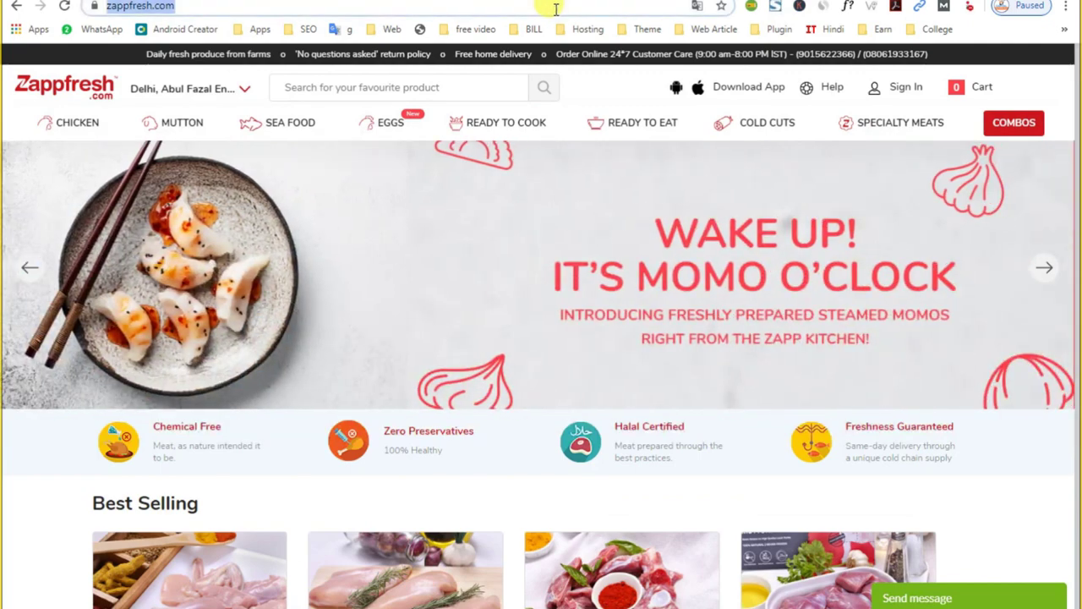
pyautogui.write('maha-mart.in')
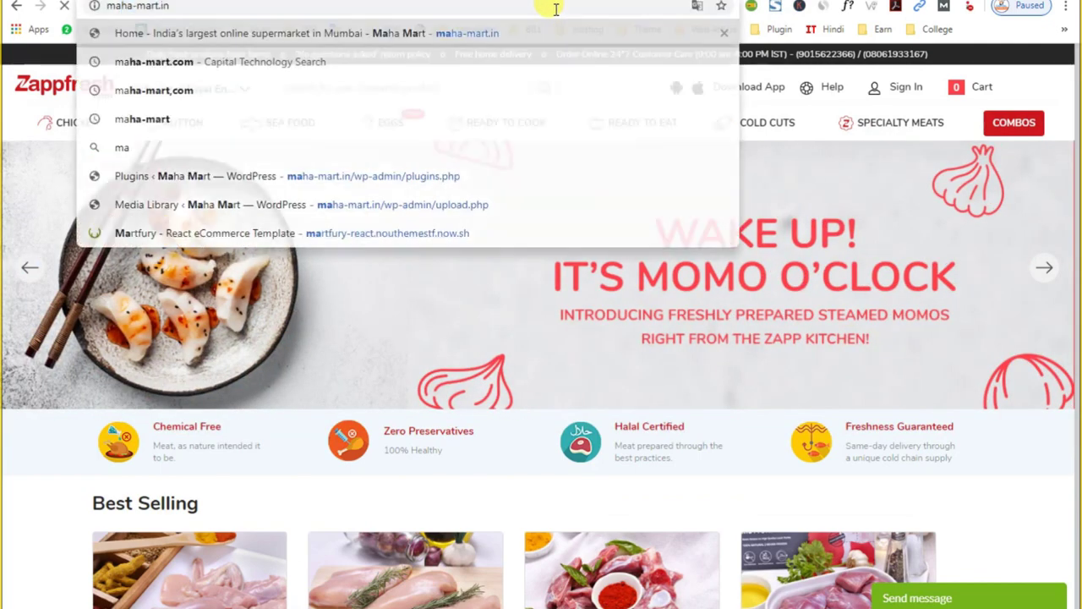
pyautogui.press('Return')
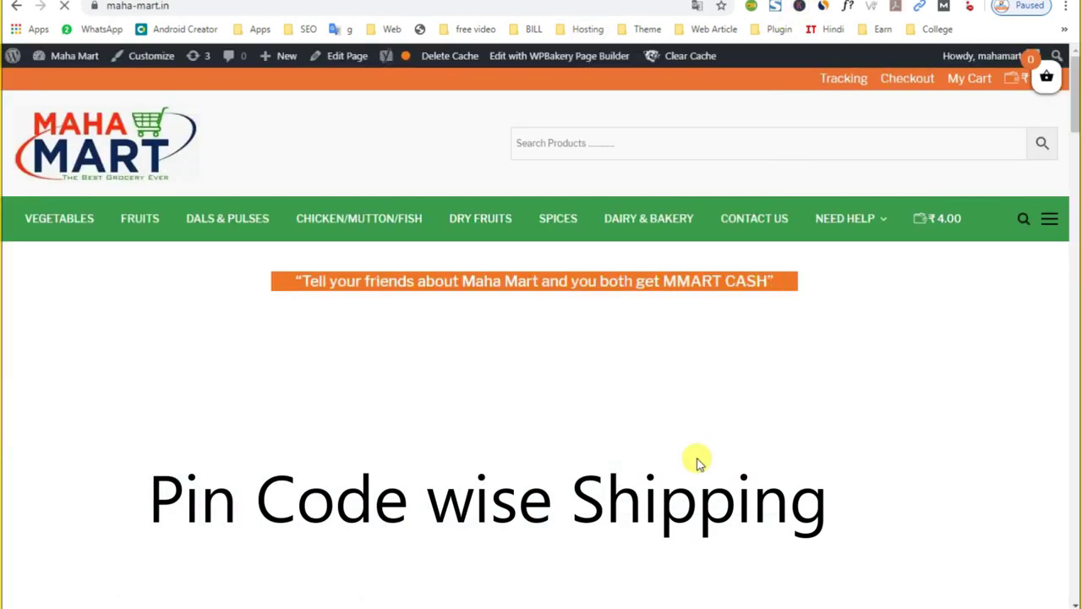
pyautogui.scroll(-5, 696, 461)
pyautogui.scroll(-8, 692, 463)
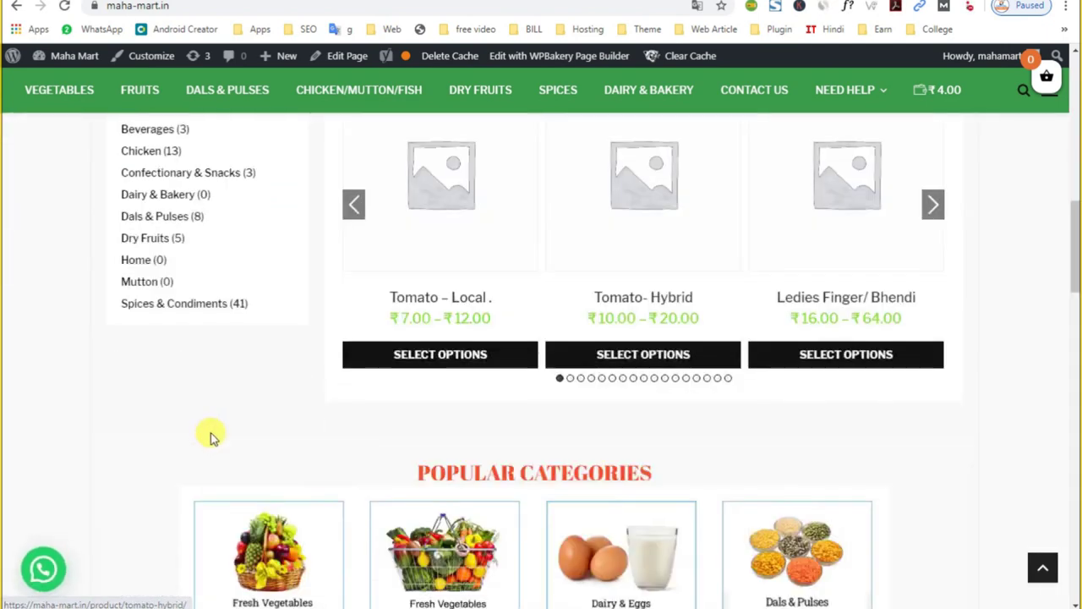
# Open the Capsicum (Hybrid Green) product from the Best Selling Products on the Maha Mart home page
pyautogui.scroll(-1, 286, 519)
pyautogui.scroll(-3, 286, 520)
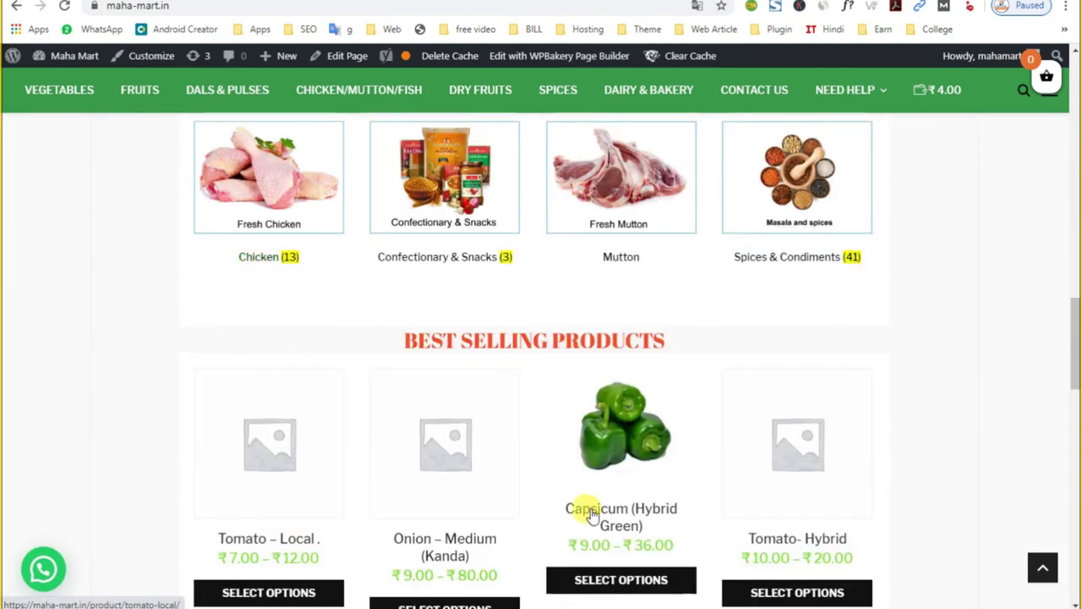
pyautogui.click(616, 459)
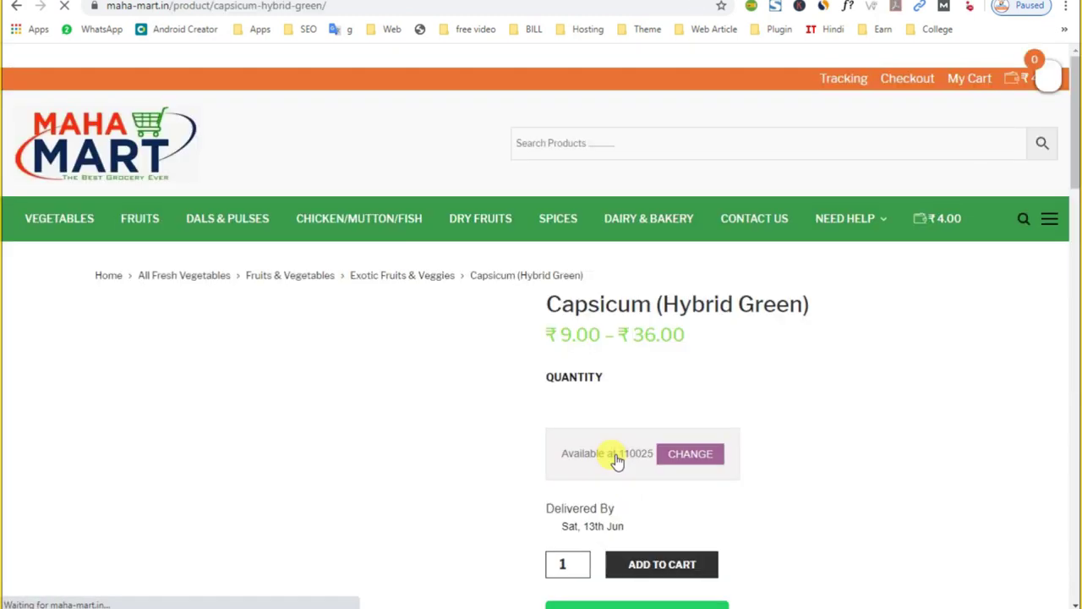
# Check the capsicum's availability at pin code 110025 and highlight its delivery date
pyautogui.scroll(-3, 716, 514)
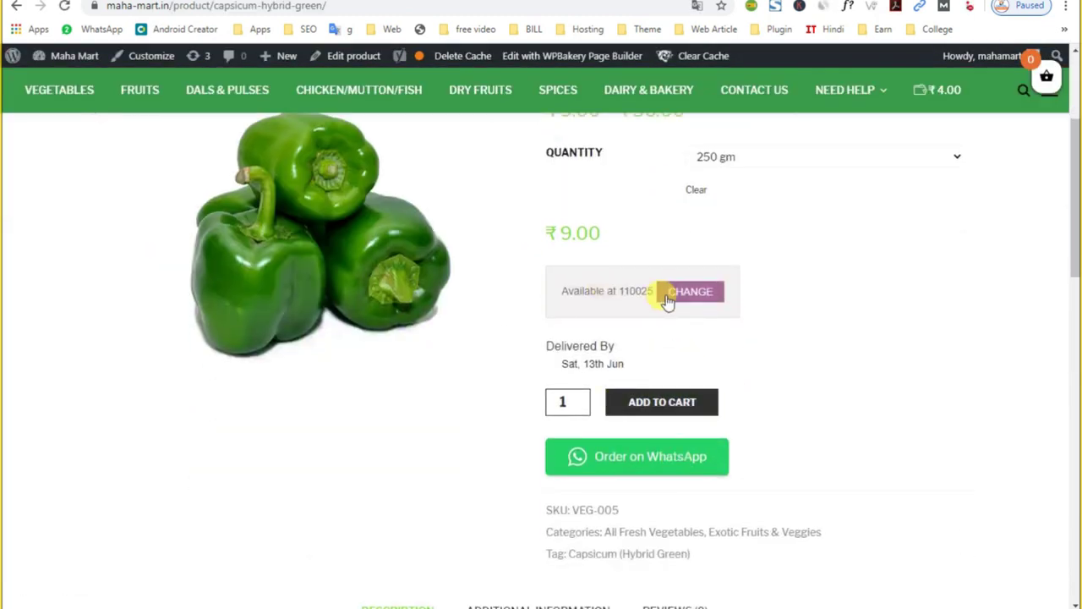
pyautogui.click(698, 292)
pyautogui.doubleClick(741, 294)
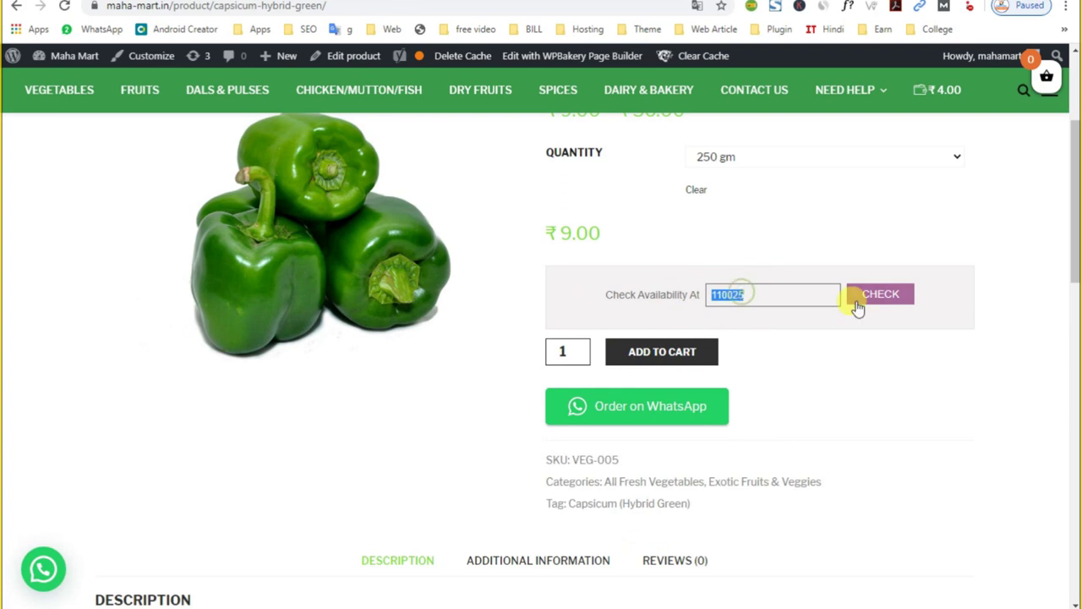
pyautogui.click(879, 298)
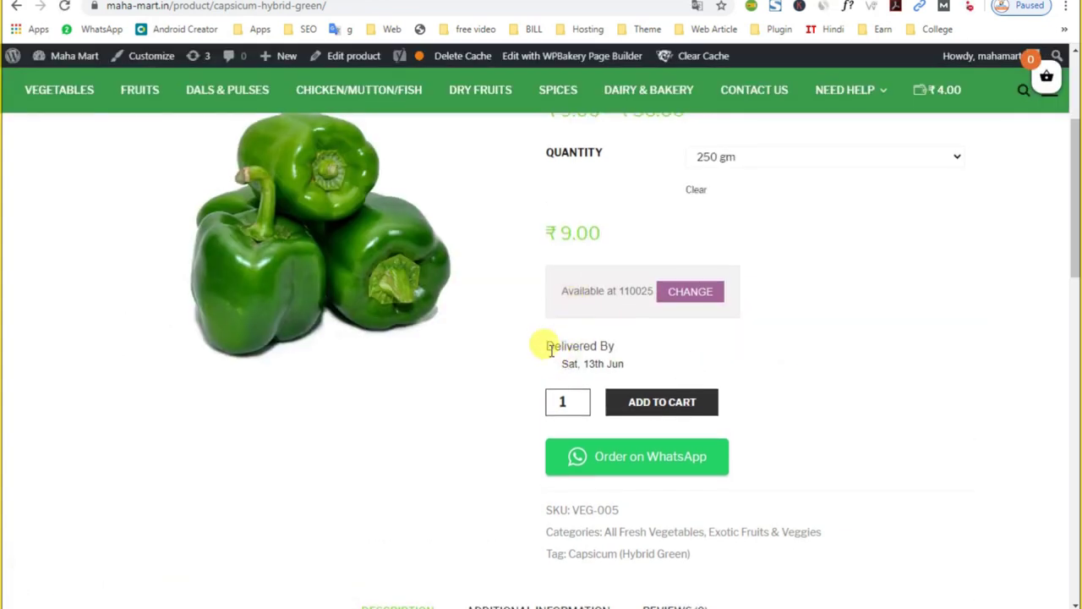
pyautogui.moveTo(545, 342); pyautogui.dragTo(587, 353)
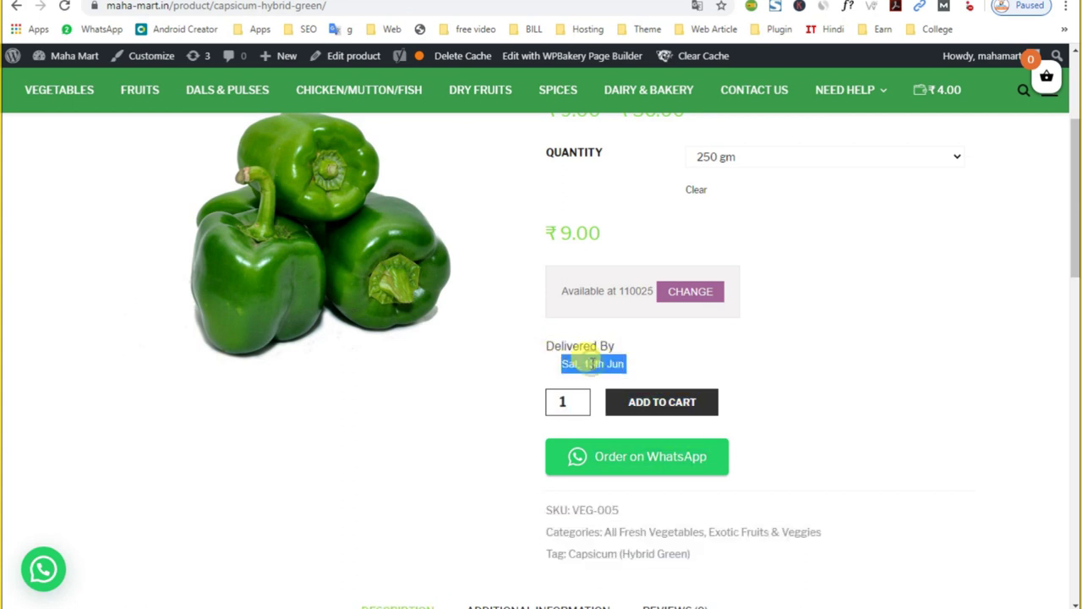
# Check the capsicum's availability at pin code 110026 and highlight the response message
pyautogui.click(687, 296)
pyautogui.press('BackSpace')
pyautogui.write('6')
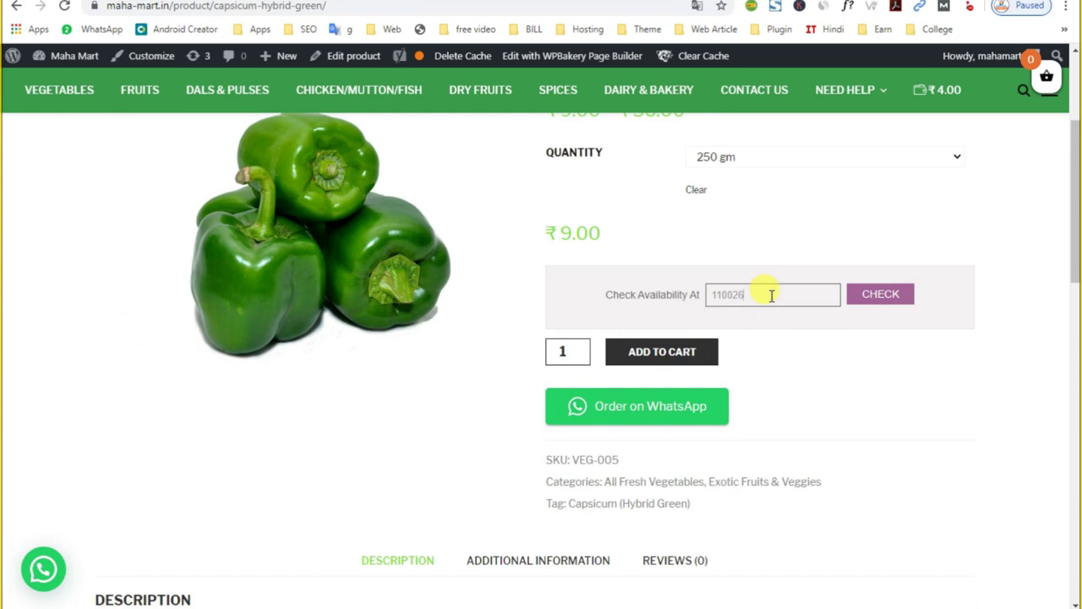
pyautogui.click(871, 294)
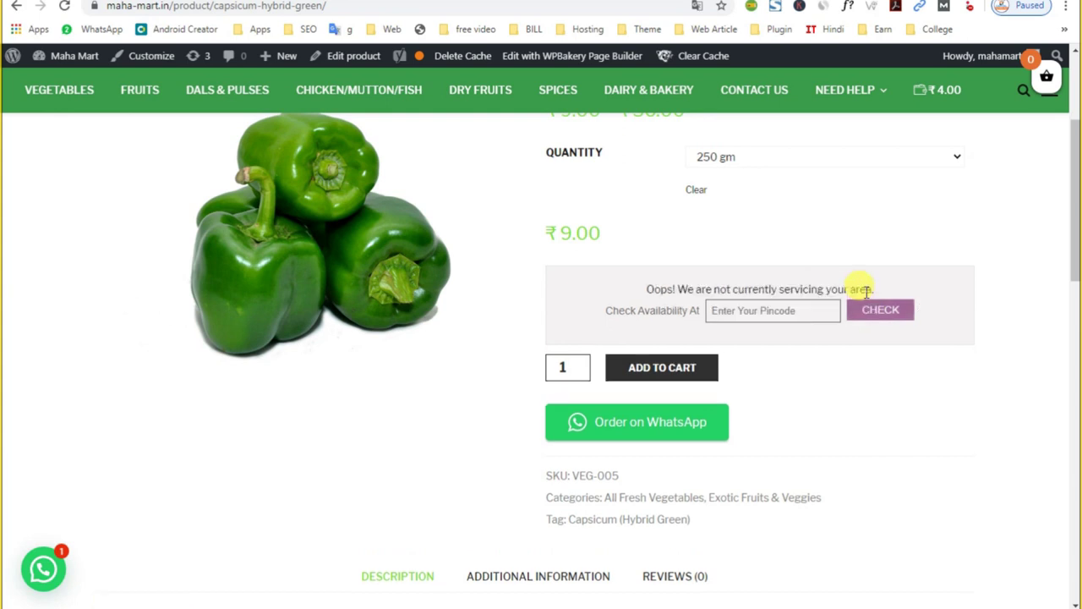
pyautogui.moveTo(663, 289); pyautogui.dragTo(874, 289)
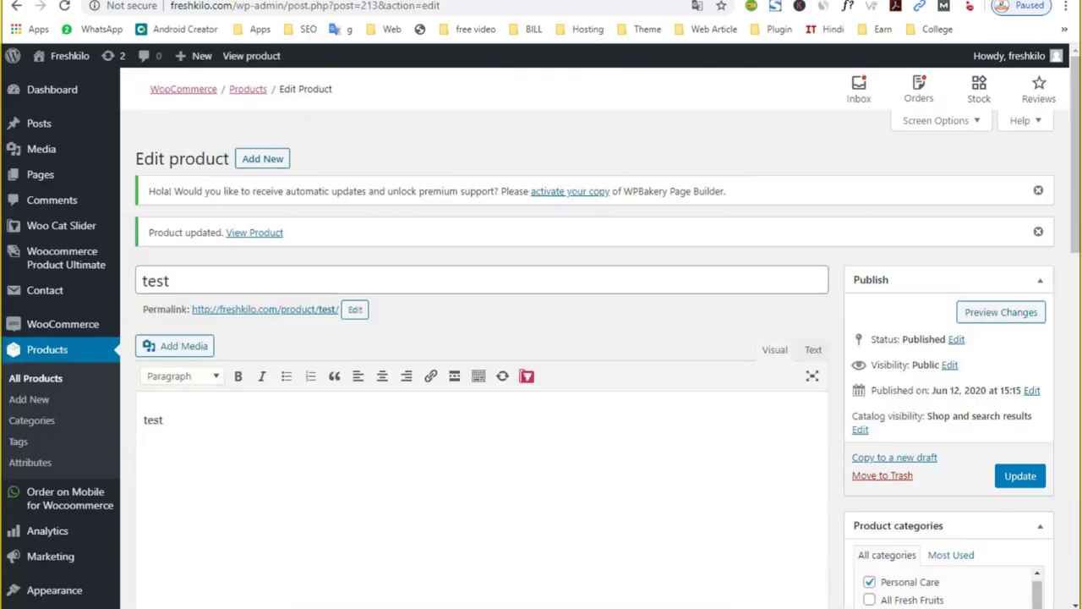
# Review the test product's data in the Freshkilo admin and move that product to the Trash from the product list
pyautogui.scroll(-12, 253, 503)
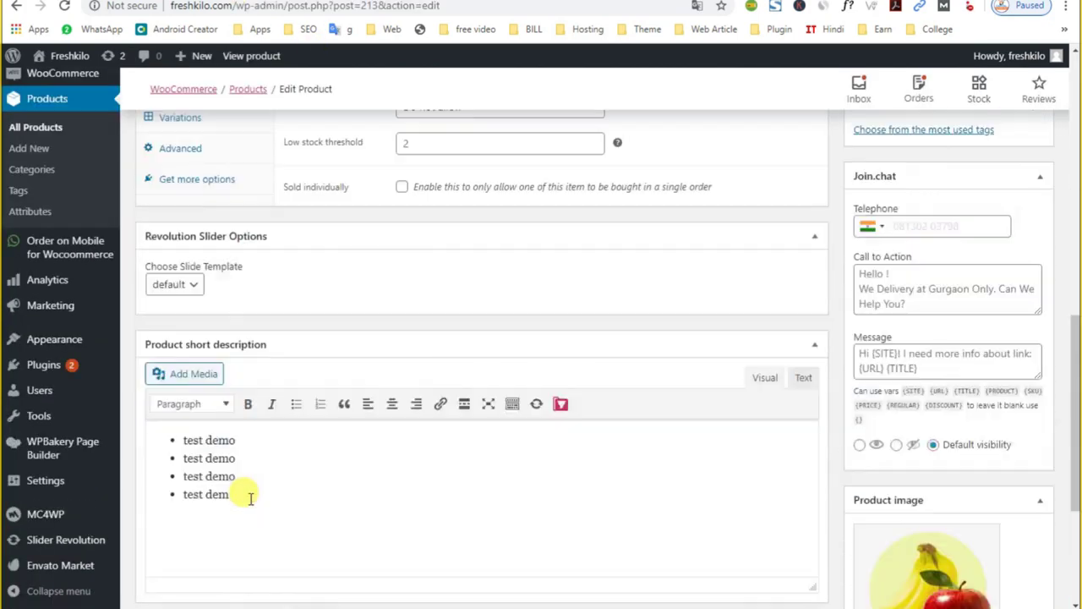
pyautogui.scroll(2, 245, 495)
pyautogui.scroll(1, 250, 497)
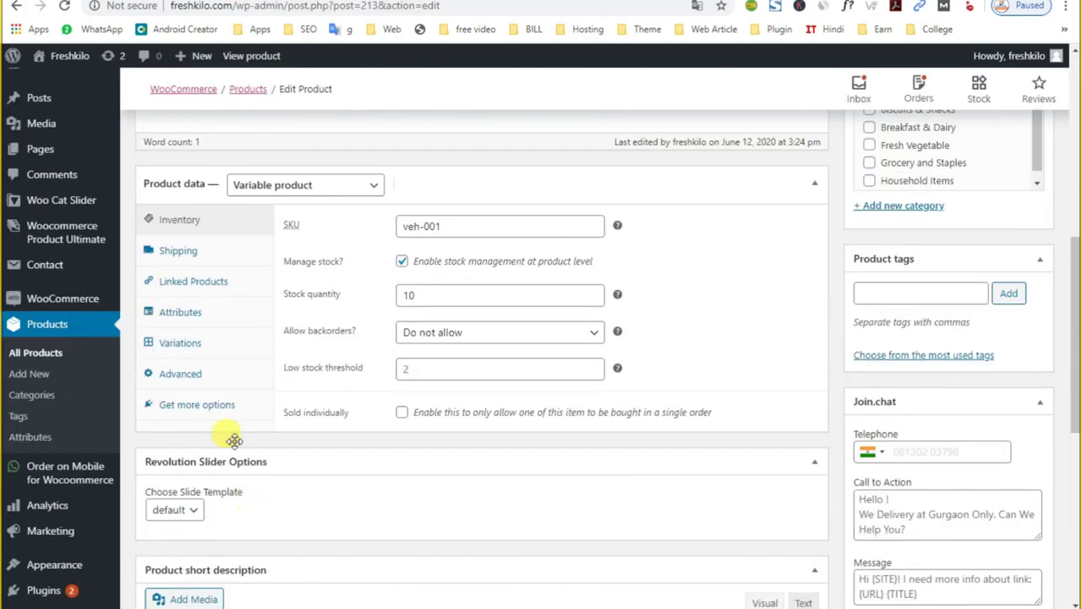
pyautogui.click(193, 309)
pyautogui.scroll(3, 453, 375)
pyautogui.scroll(6, 453, 375)
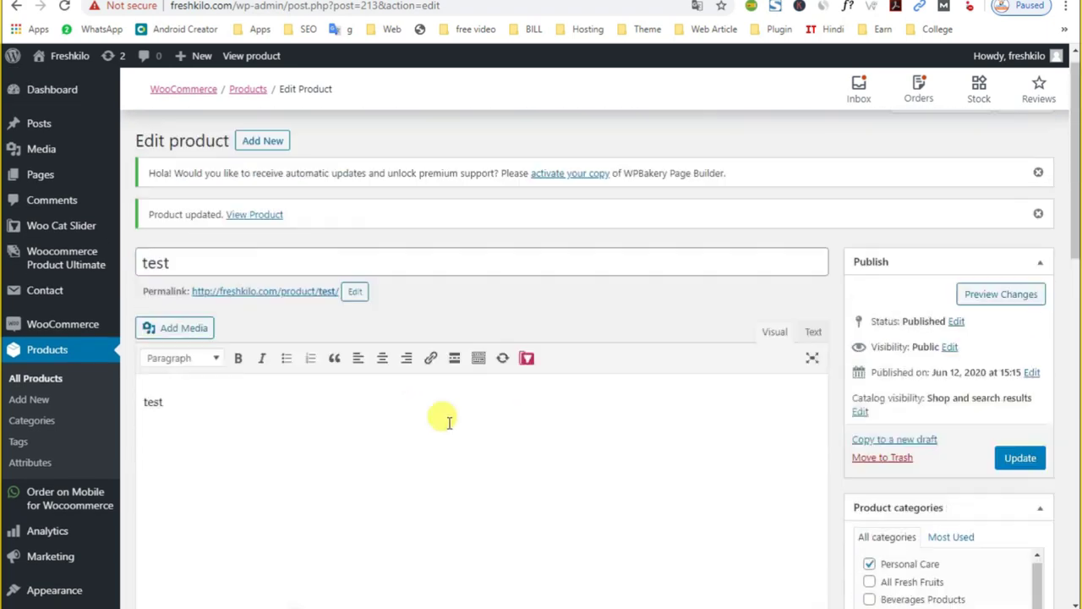
pyautogui.click(50, 378)
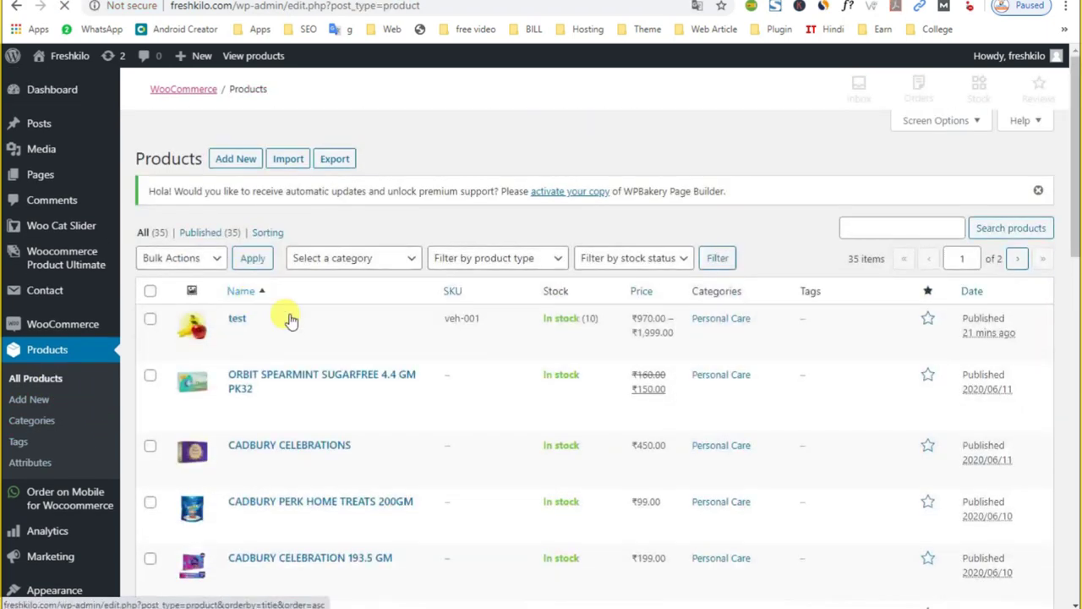
pyautogui.click(351, 334)
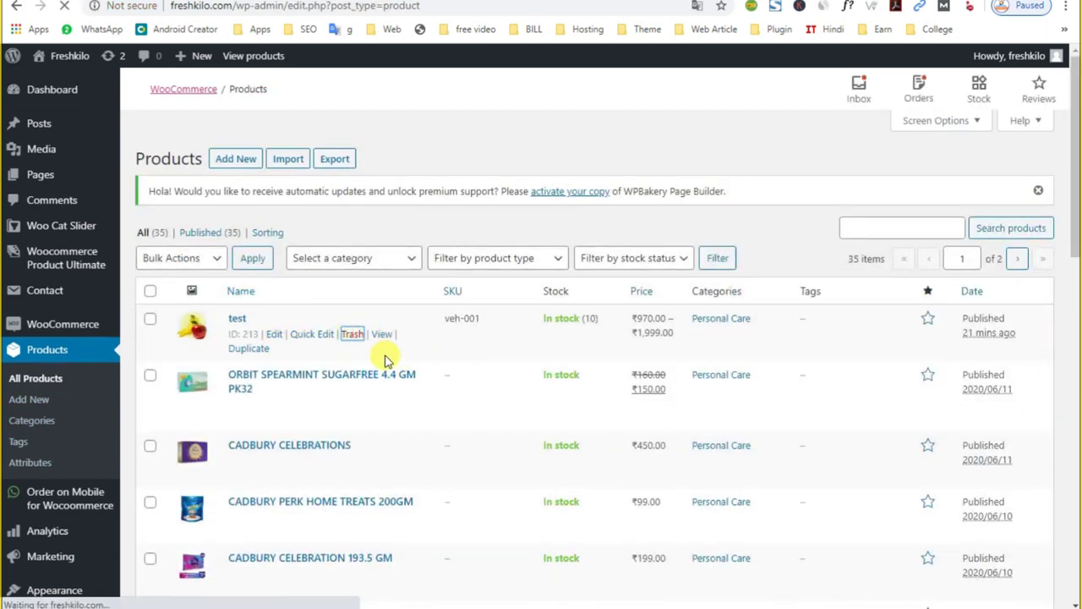
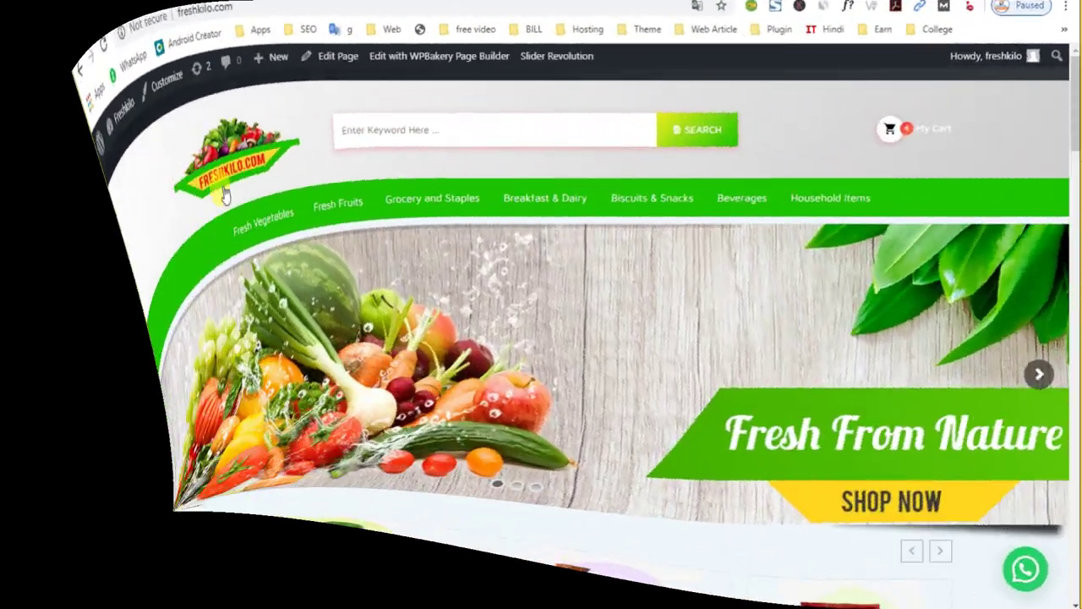
# Look over the Freshkilo home page banners, categories and header search box
pyautogui.scroll(-8, 527, 507)
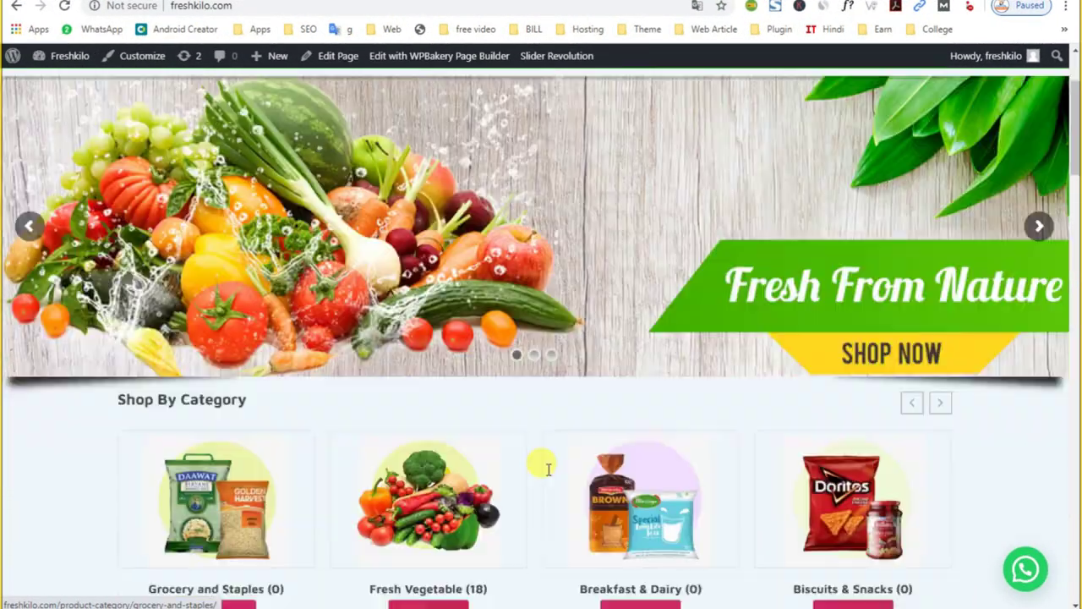
pyautogui.scroll(8, 519, 502)
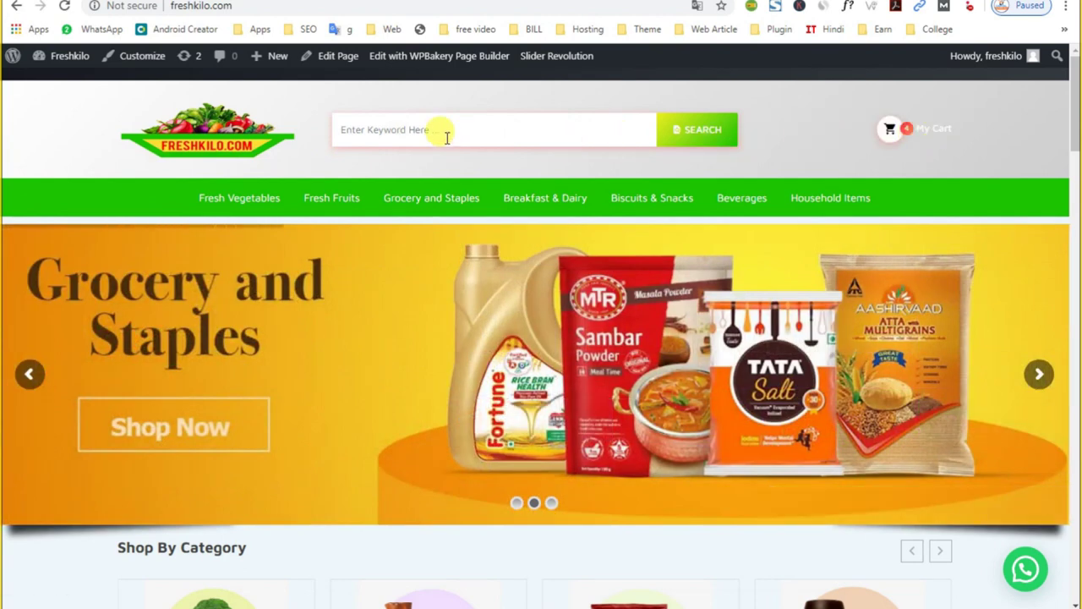
pyautogui.click(420, 132)
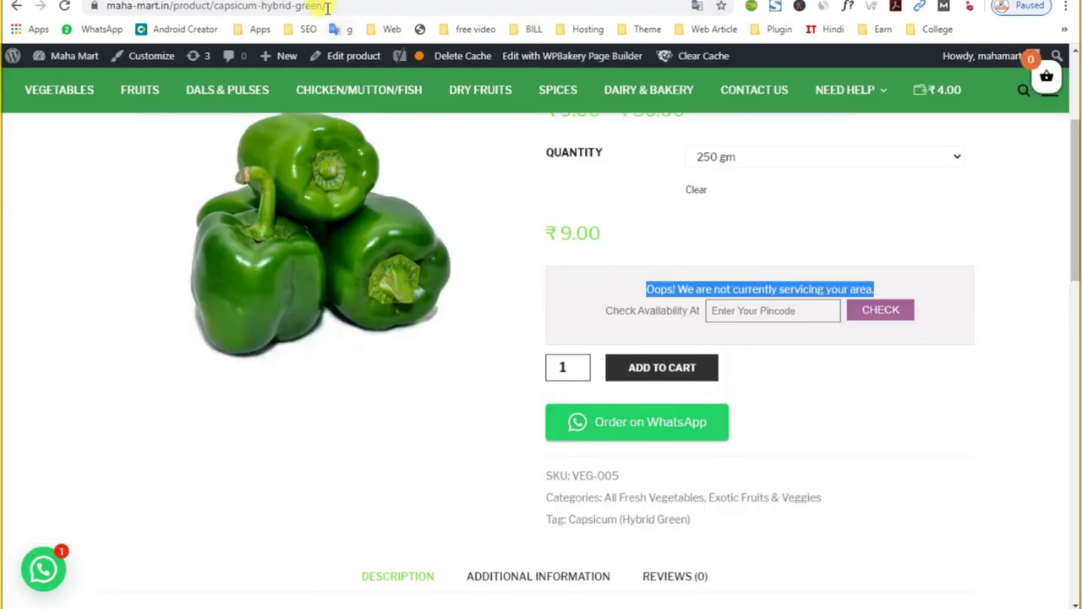
# Search the web for groci theme, open the Groci WordPress theme on ThemeForest and launch its live preview
pyautogui.click(328, 5)
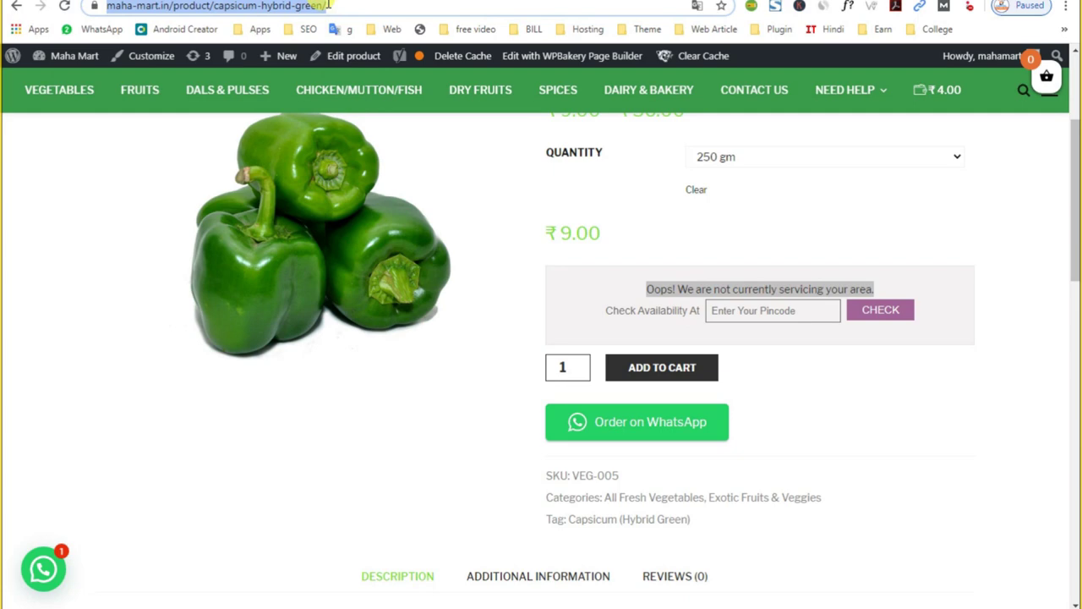
pyautogui.write('grocerymasters.in')
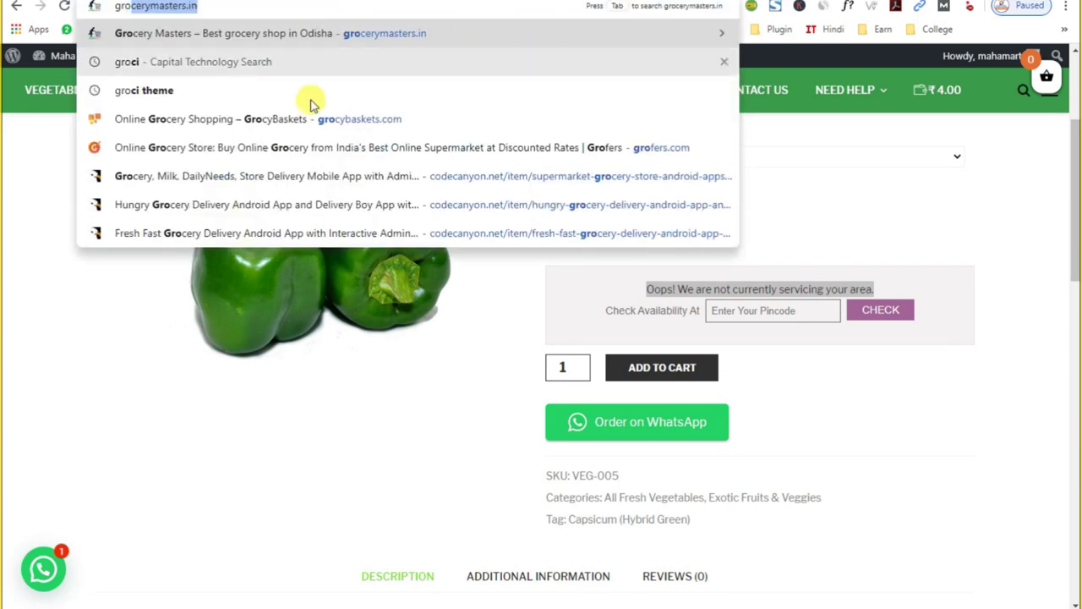
pyautogui.click(164, 90)
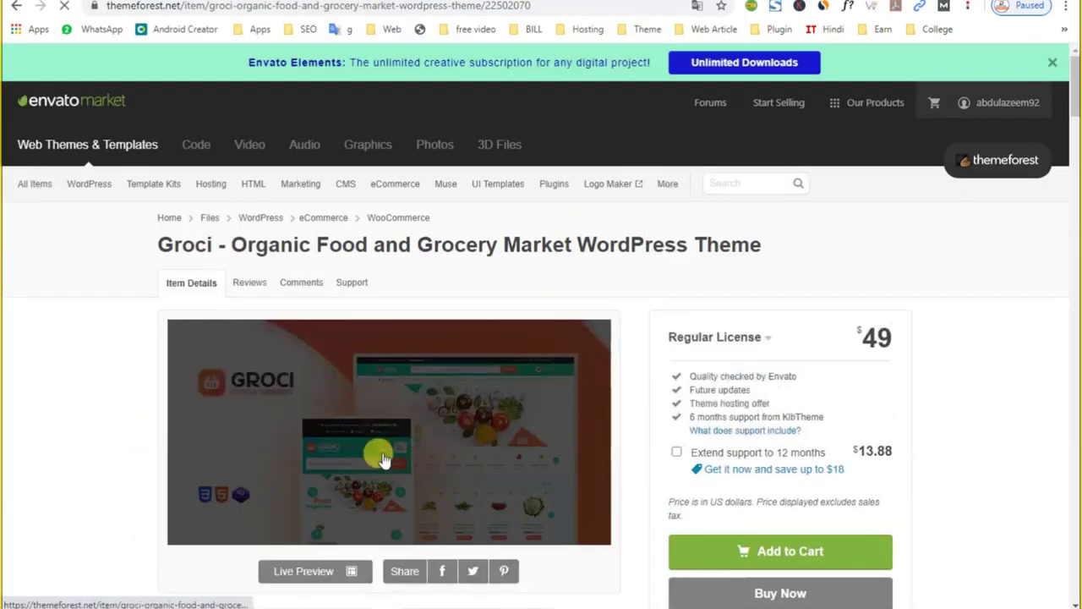
pyautogui.click(314, 569)
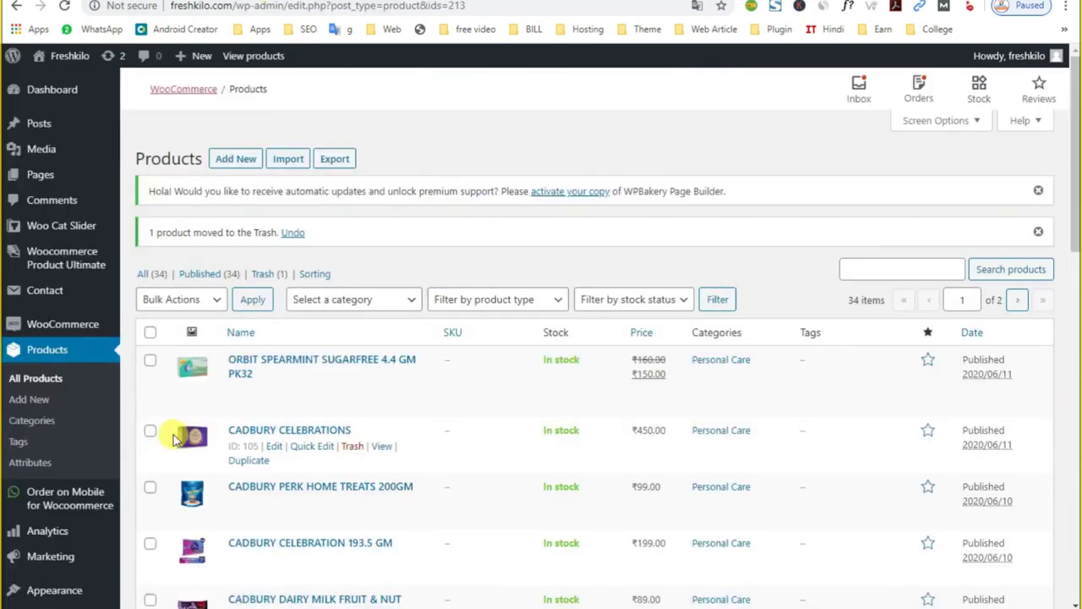
# Open the Freshkilo Theme Options and examine the logo image, size and text settings
pyautogui.scroll(-3, 110, 419)
pyautogui.moveTo(73, 440)
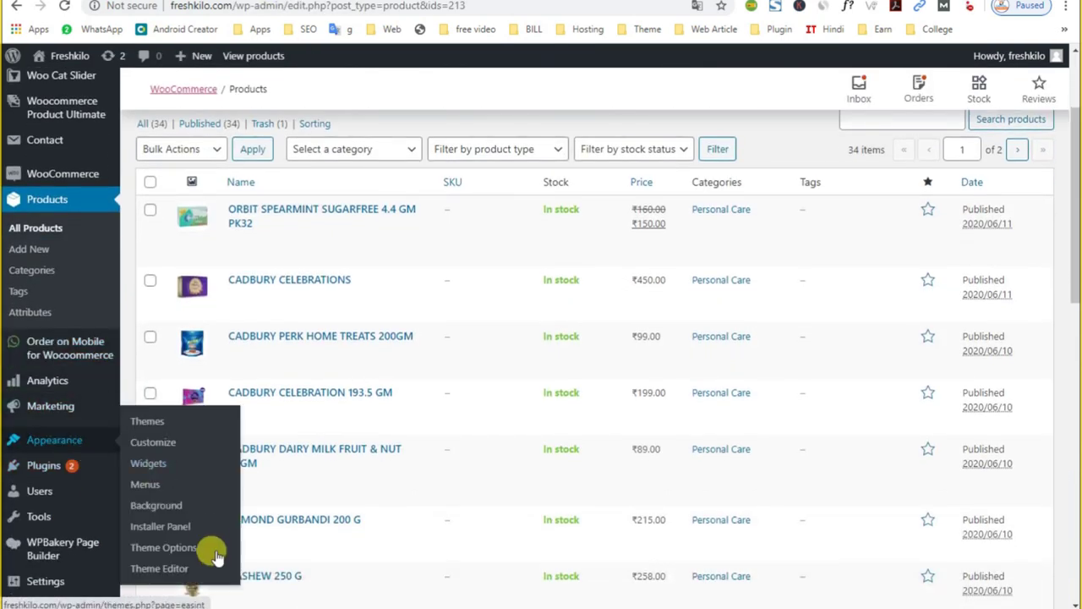
pyautogui.click(163, 548)
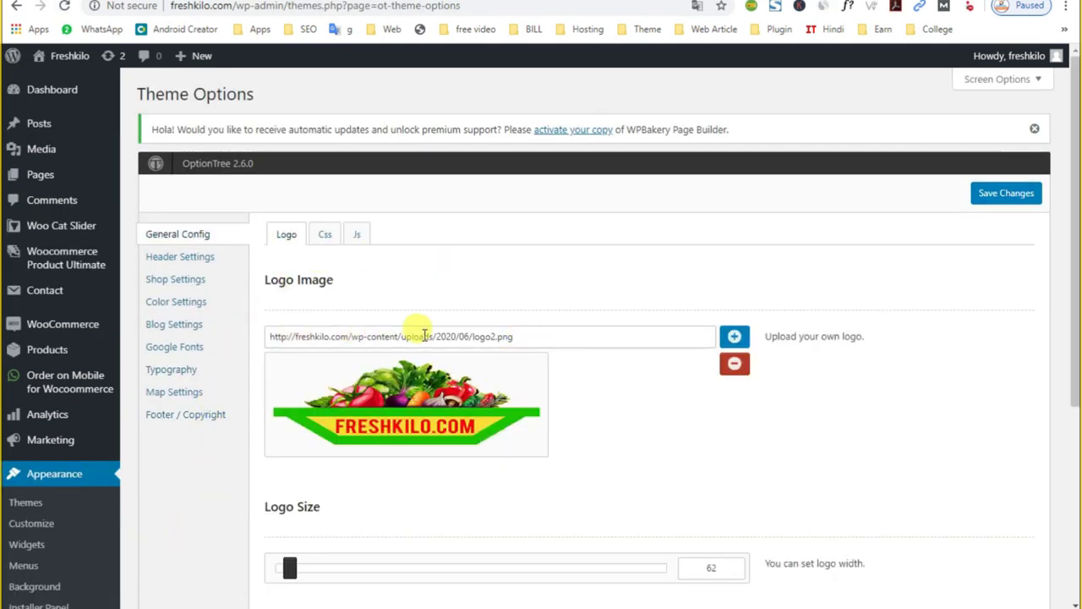
pyautogui.click(424, 335)
pyautogui.scroll(-3, 546, 386)
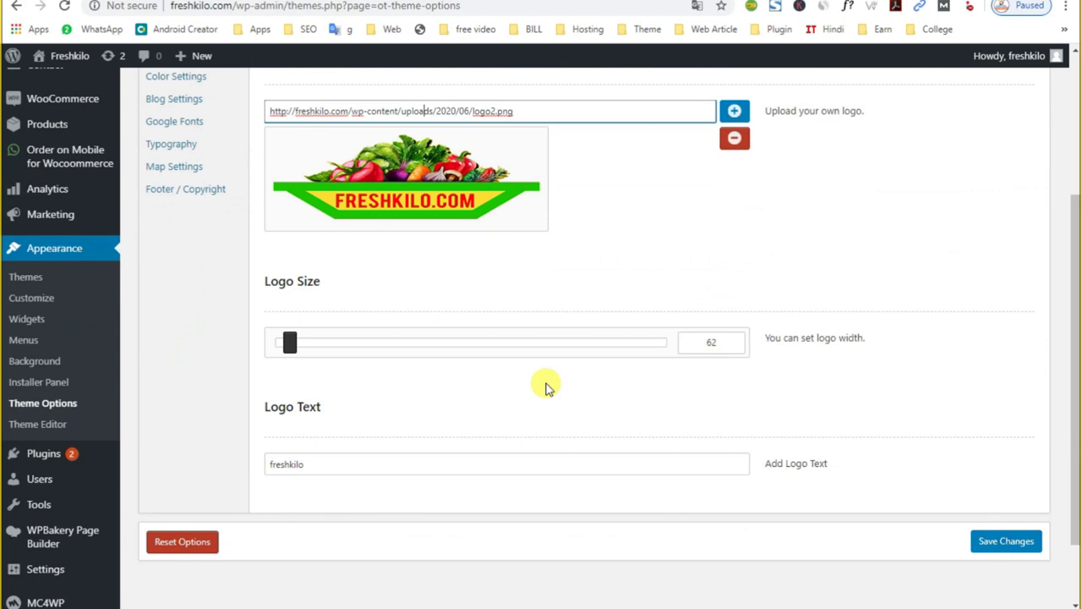
pyautogui.scroll(2, 545, 387)
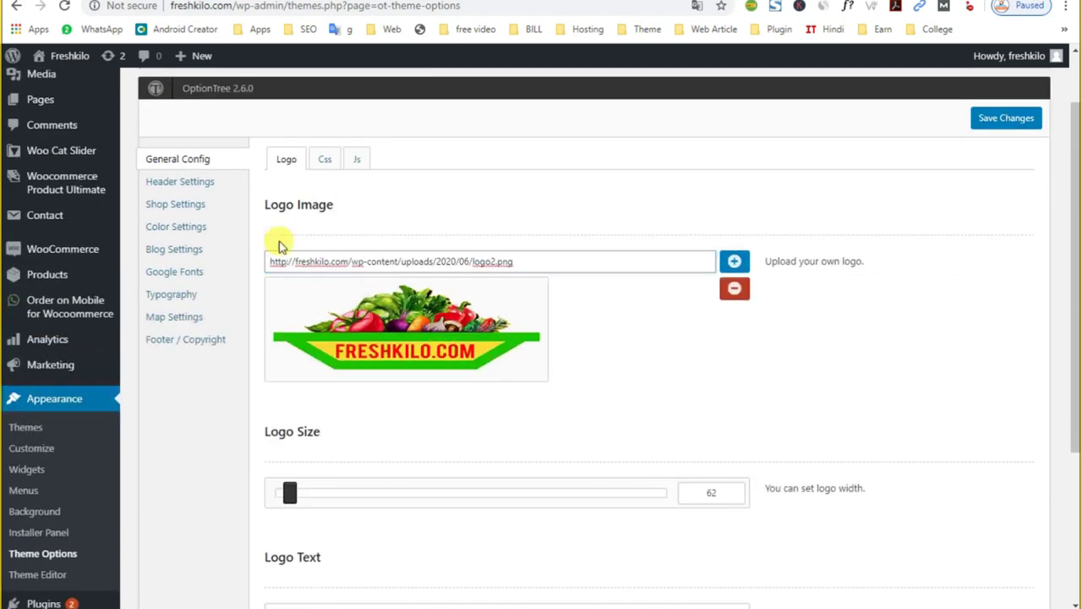
# Turn off the search form in the Middle Header settings, save the changes and reload the Freshkilo home page
pyautogui.click(197, 190)
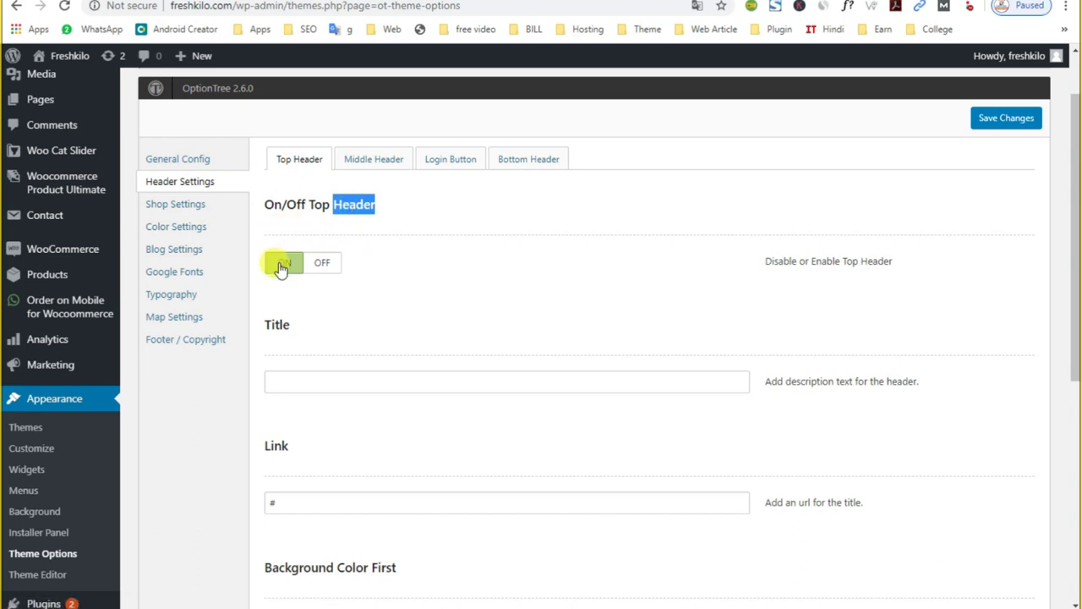
pyautogui.click(377, 164)
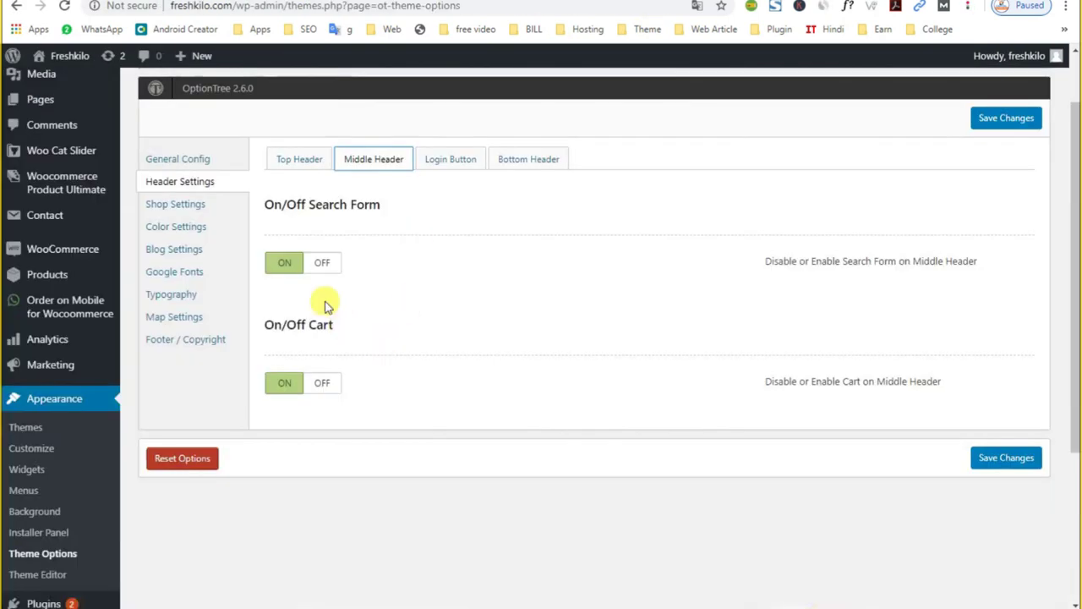
pyautogui.click(322, 265)
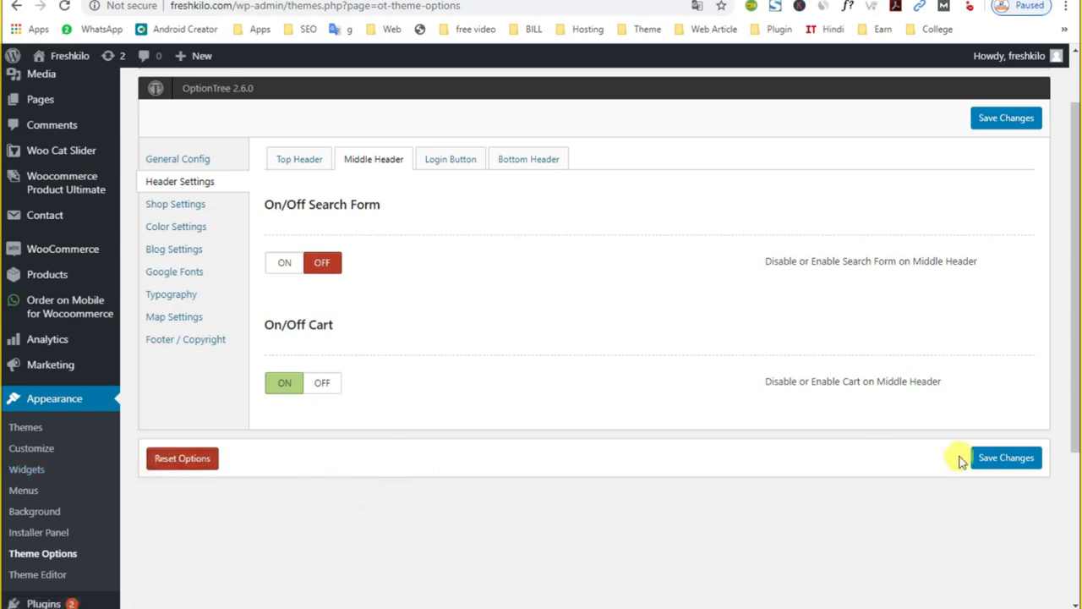
pyautogui.click(998, 461)
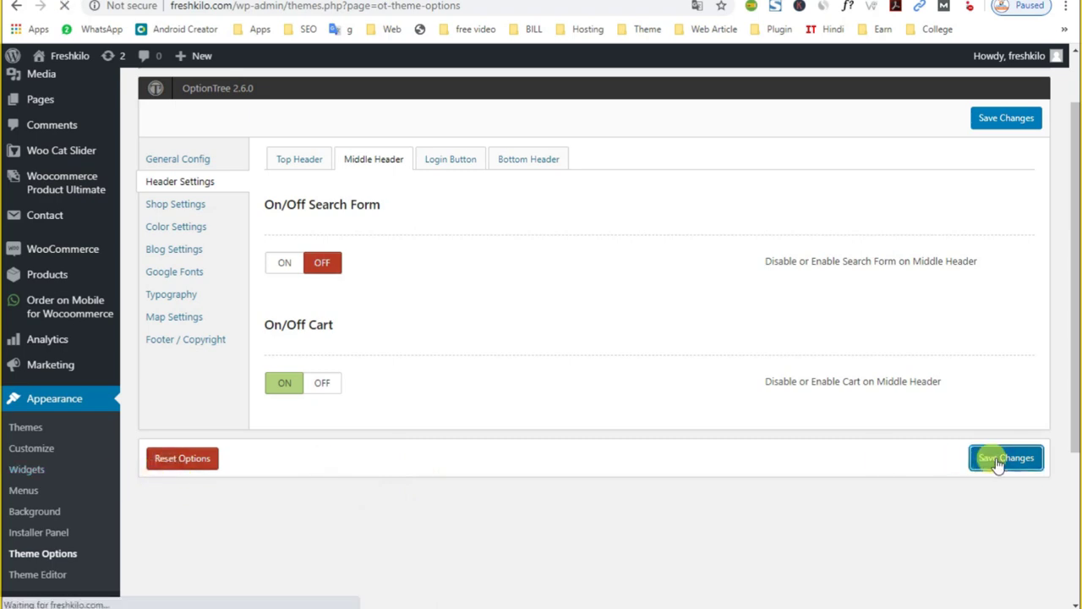
pyautogui.scroll(-2, 454, 437)
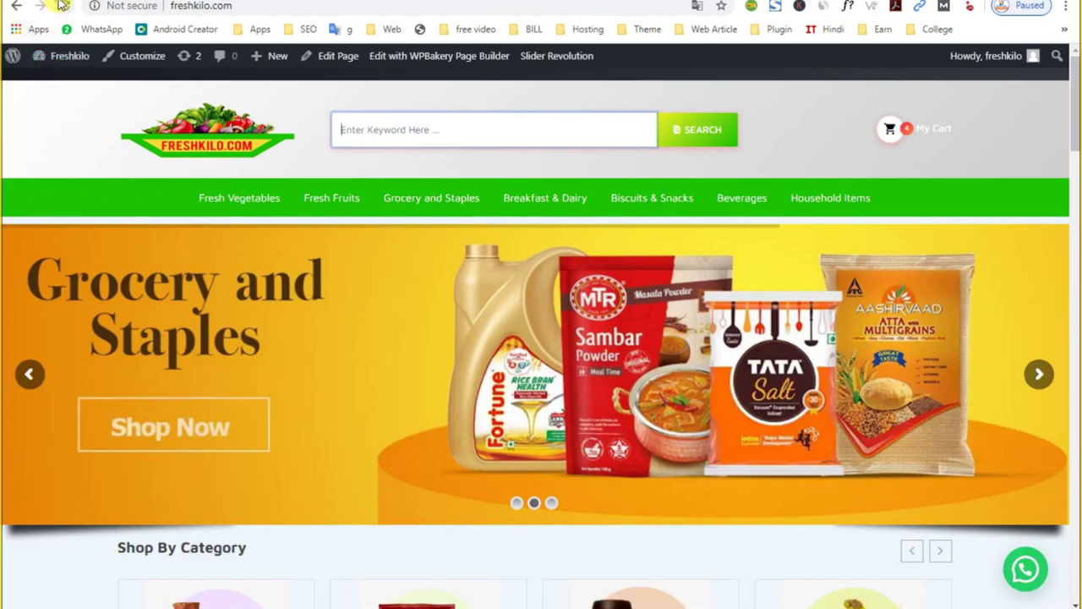
pyautogui.click(62, 5)
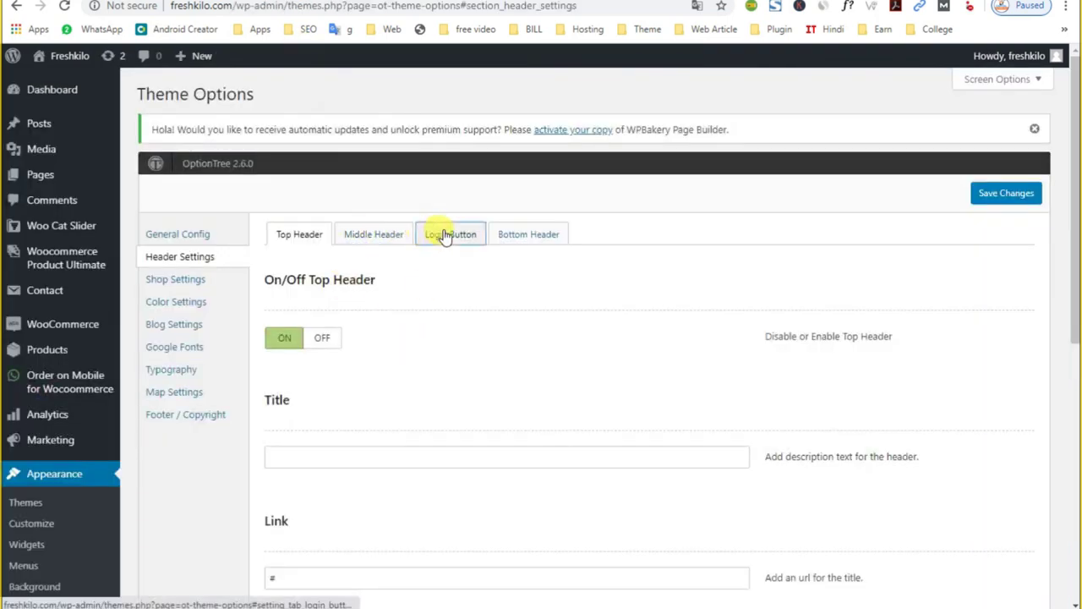
# Turn off the cart in the Middle Header settings and save the theme options
pyautogui.click(443, 234)
pyautogui.click(381, 237)
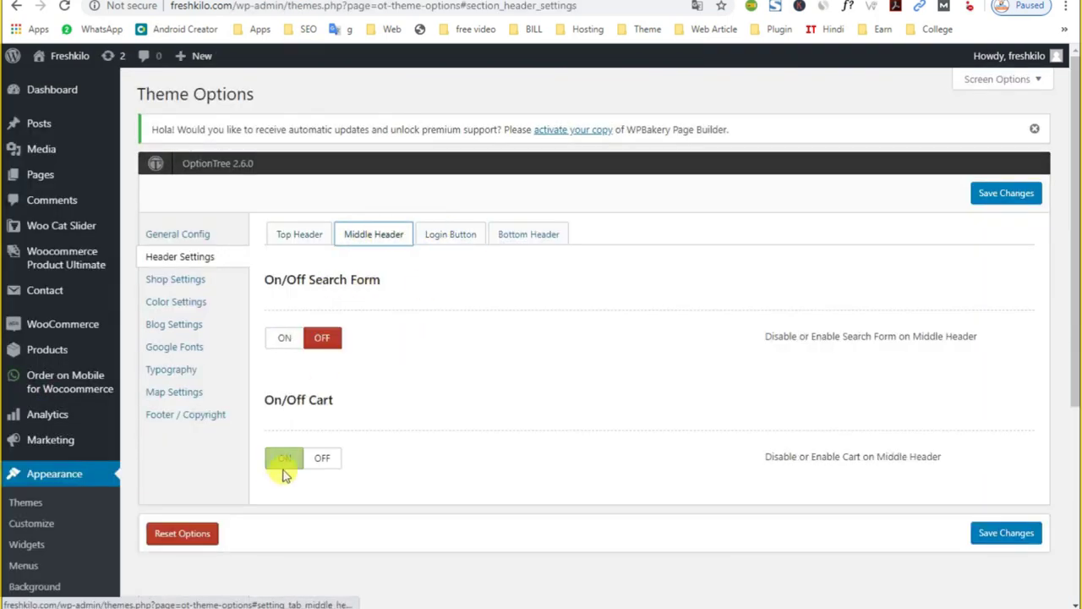
pyautogui.click(323, 464)
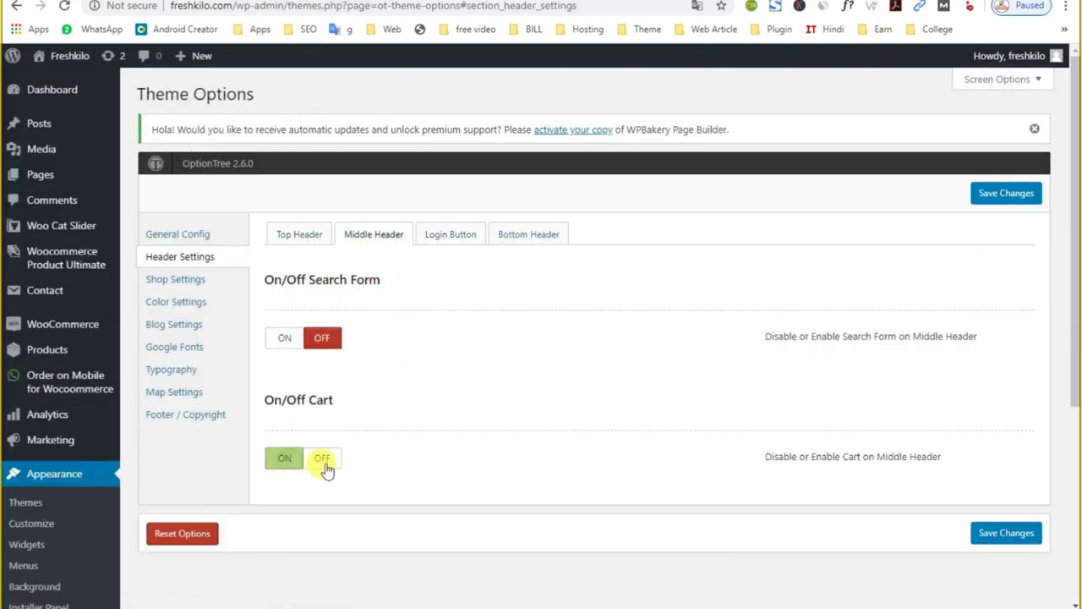
pyautogui.click(1008, 542)
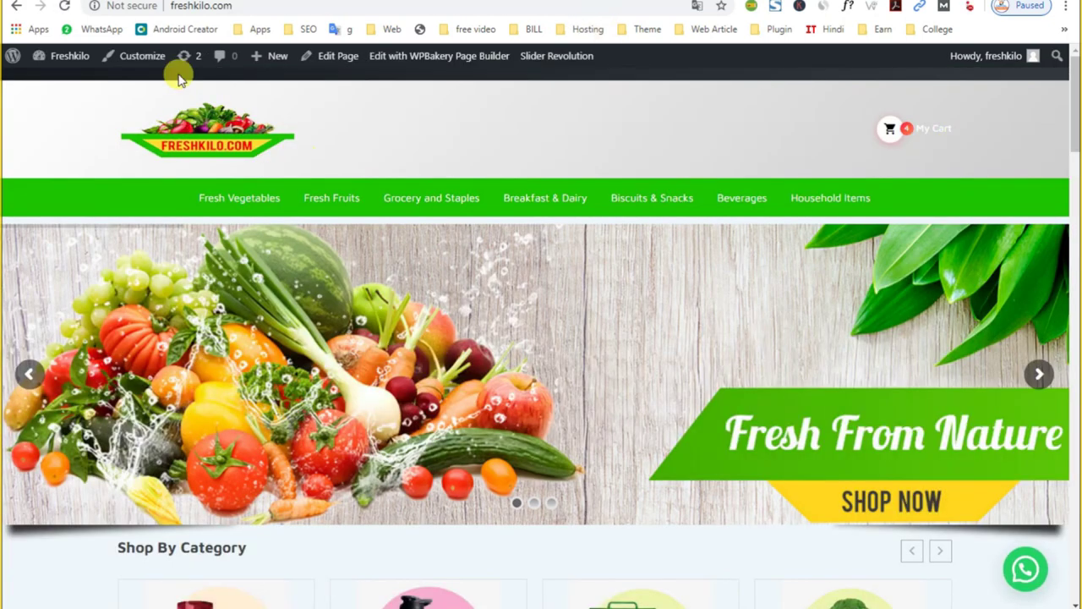
# Reload the Freshkilo home page, turn the search form and cart back on in the Middle Header settings, and save the changes
pyautogui.click(63, 6)
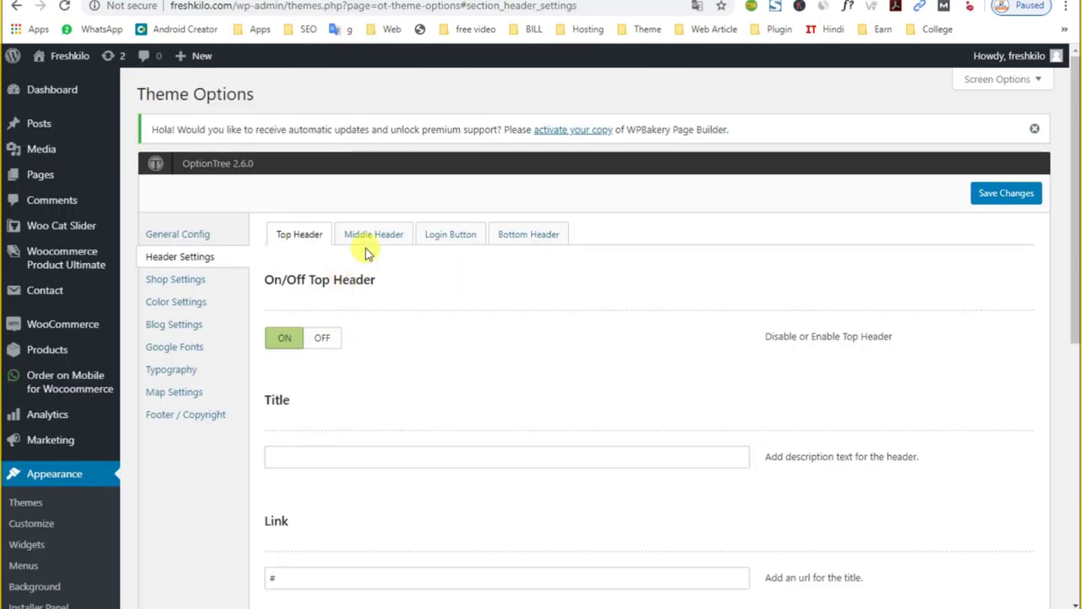
pyautogui.click(369, 248)
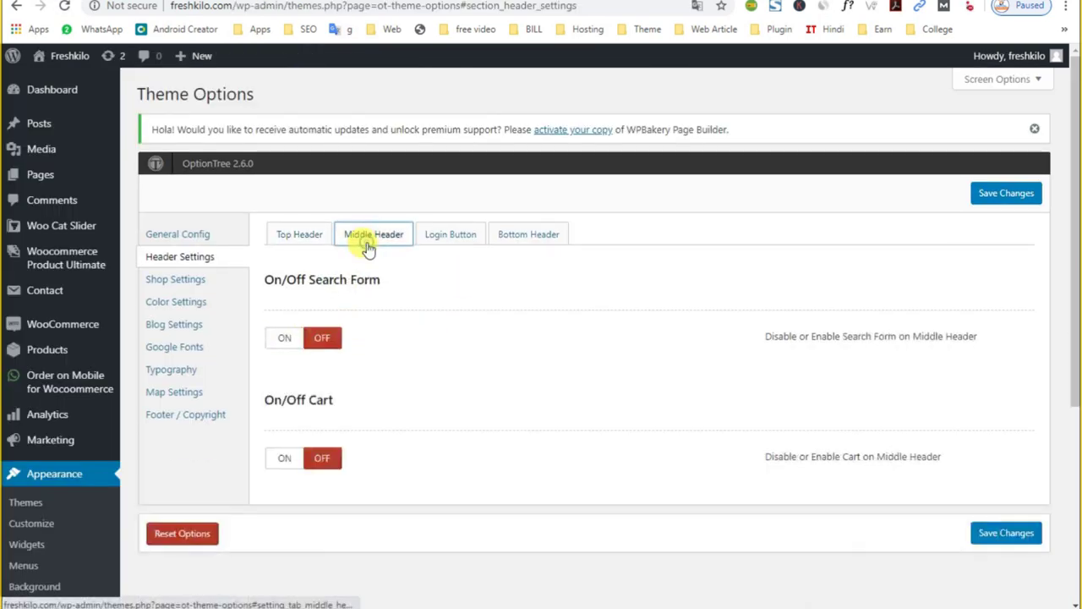
pyautogui.click(290, 338)
pyautogui.click(287, 461)
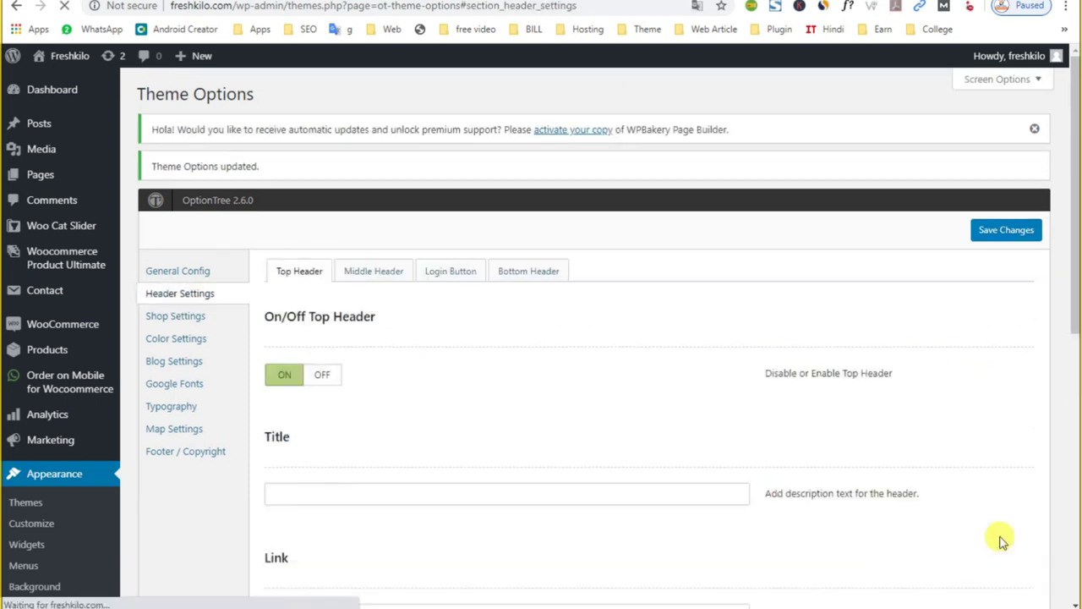
# Examine the Bottom Header color settings and the Shop Settings layout options, and return to the Freshkilo home page
pyautogui.click(516, 284)
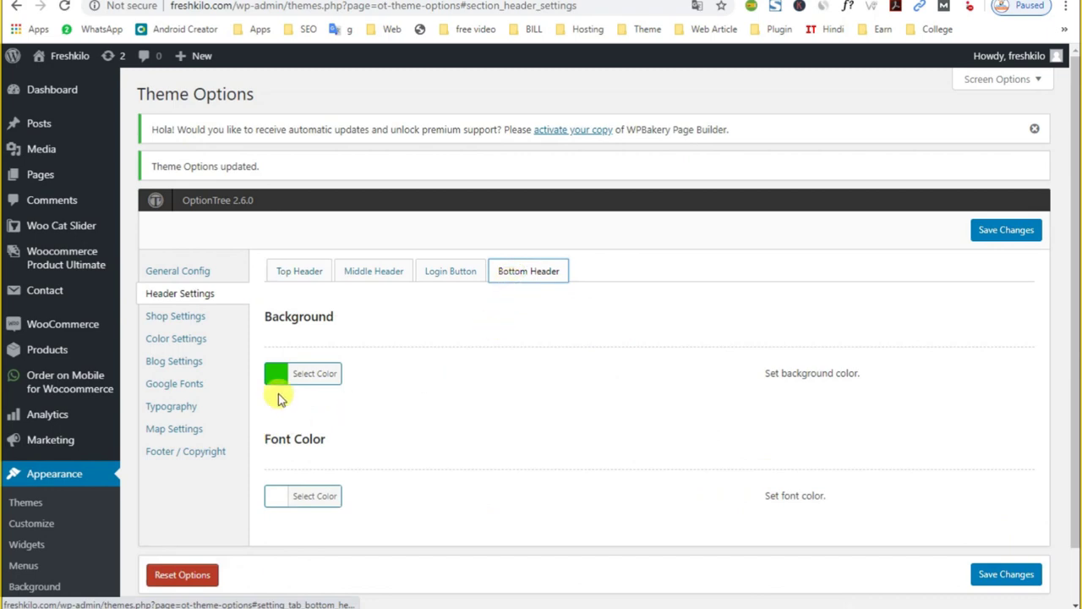
pyautogui.click(173, 279)
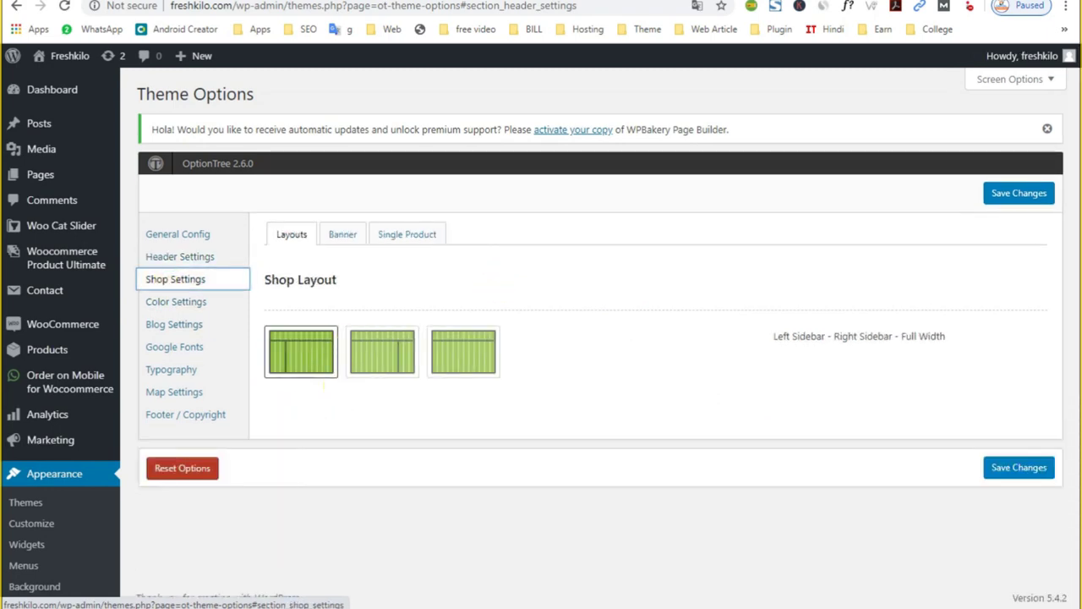
pyautogui.hotkey('ctrl', 'Tab')
pyautogui.scroll(-4, 527, 291)
pyautogui.scroll(4, 380, 187)
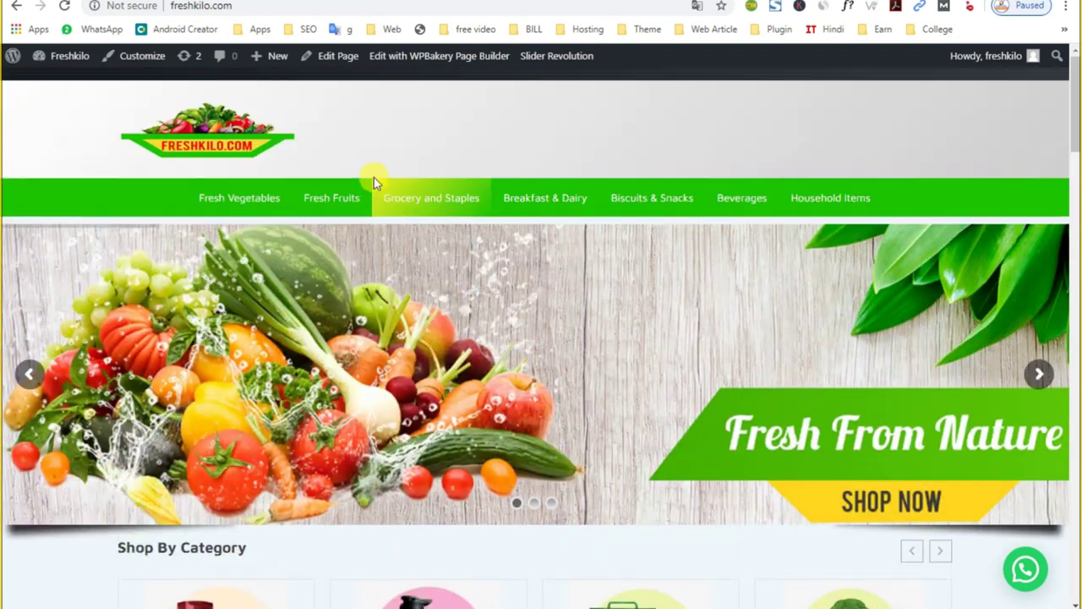
# Open the Fresh Fruits category in a new tab and examine the page layout there and on the Fresh Vegetables category
pyautogui.rightClick(338, 208)
pyautogui.click(360, 215)
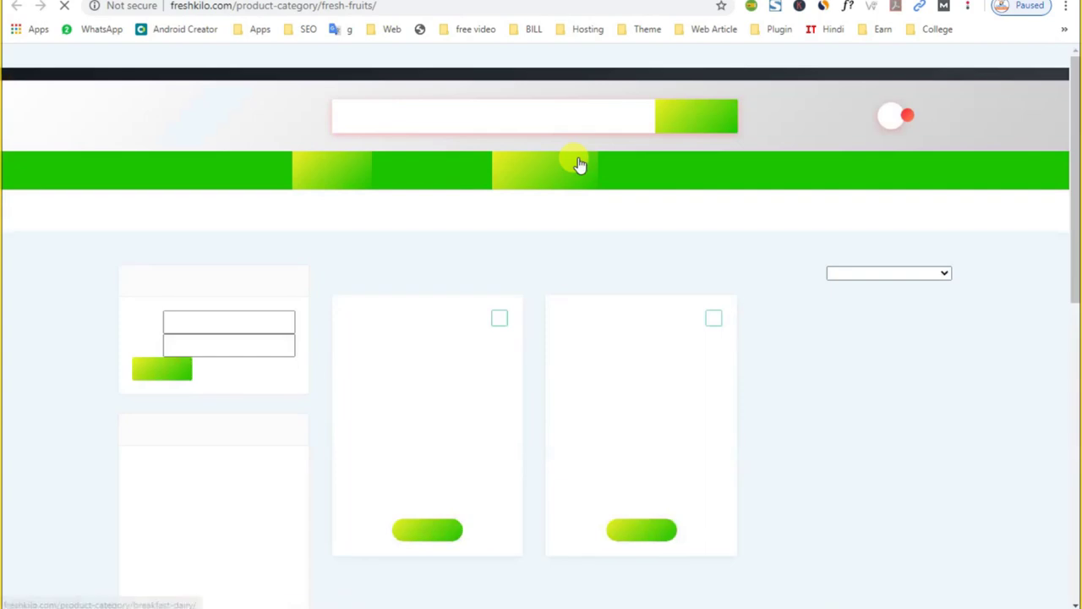
pyautogui.scroll(-3, 541, 338)
pyautogui.scroll(1, 316, 285)
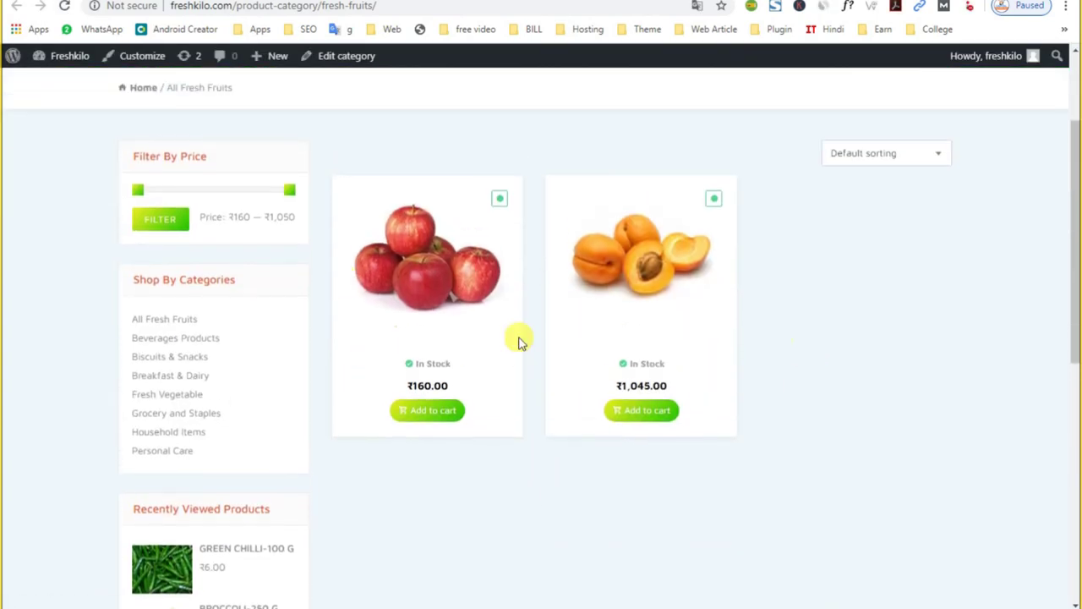
pyautogui.scroll(2, 316, 285)
pyautogui.click(246, 206)
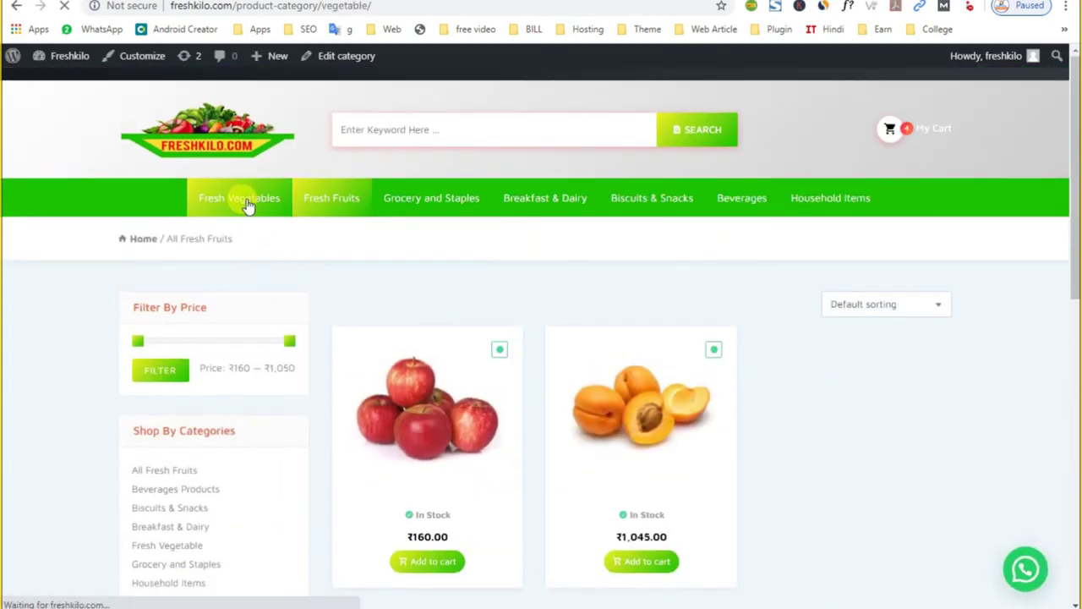
pyautogui.scroll(-2, 391, 343)
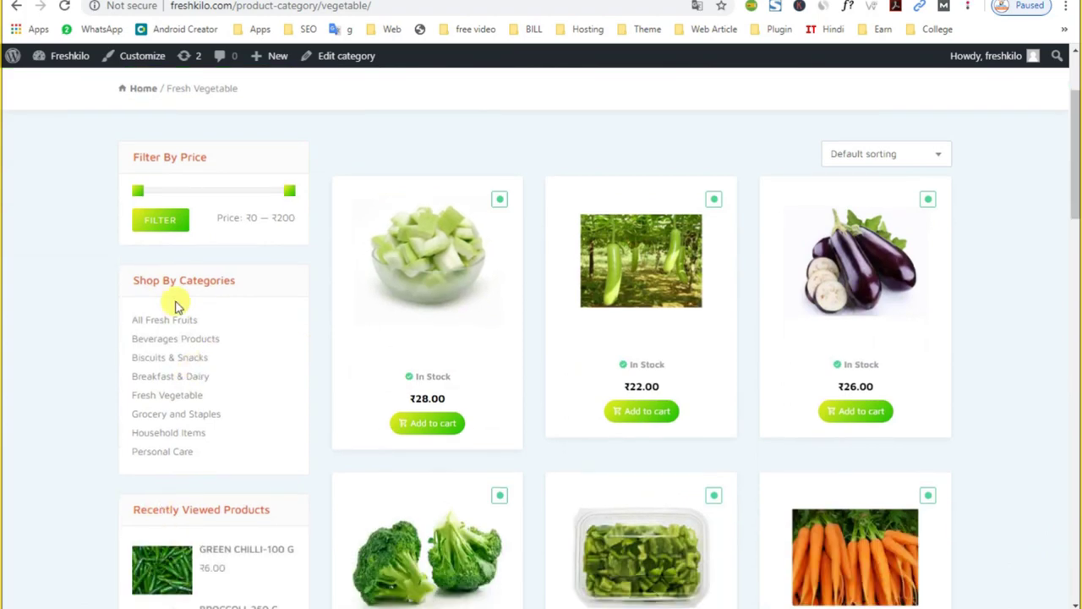
pyautogui.scroll(-4, 186, 338)
pyautogui.scroll(3, 194, 367)
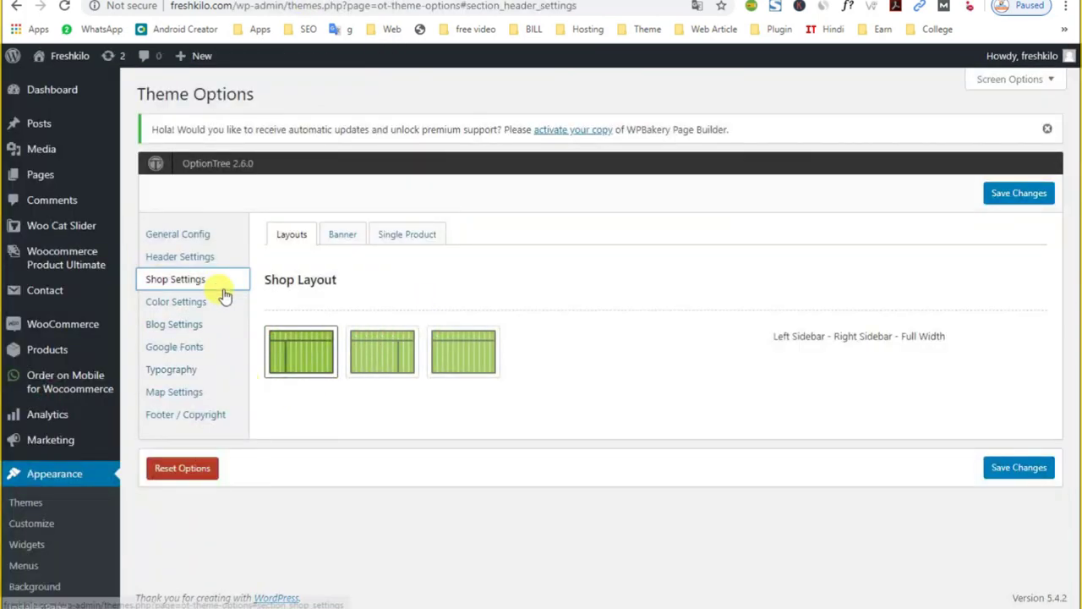
# Set the Shop Layout to Full Width, save the theme options and check the reloaded Fresh Vegetable category page
pyautogui.click(475, 362)
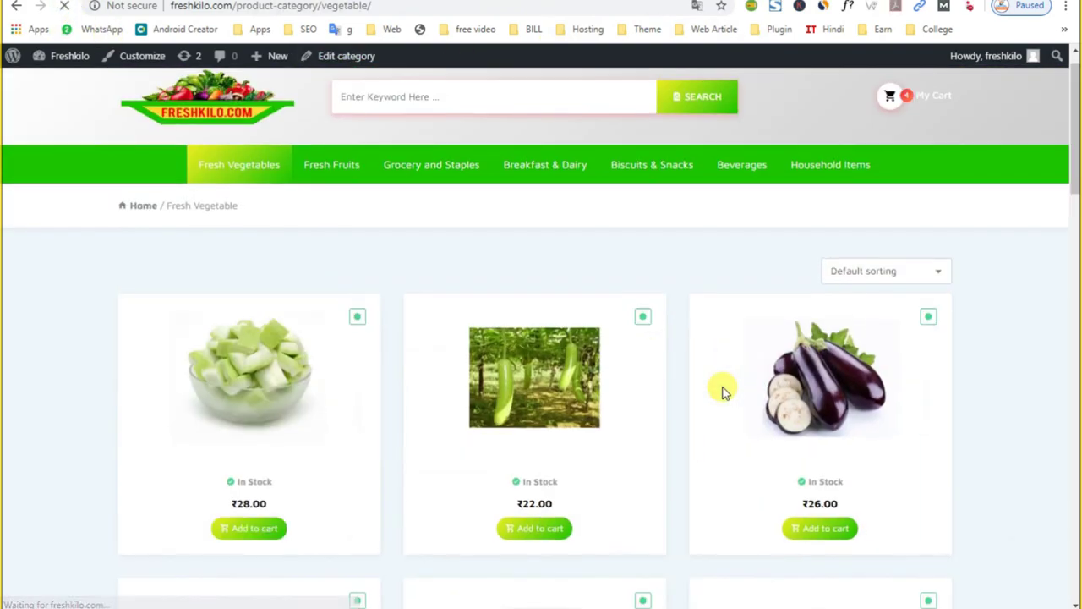
pyautogui.scroll(-3, 925, 433)
pyautogui.scroll(-3, 925, 433)
pyautogui.scroll(6, 488, 135)
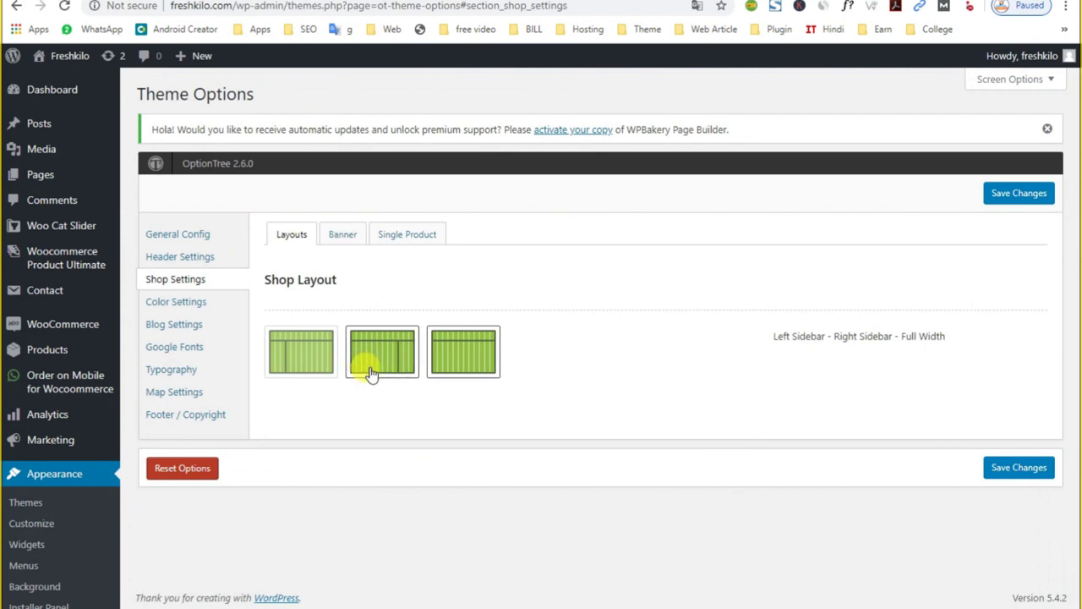
# Switch the Shop Layout to Right Sidebar, save the change, reload the Fresh Vegetable category and examine its sidebar
pyautogui.click(367, 362)
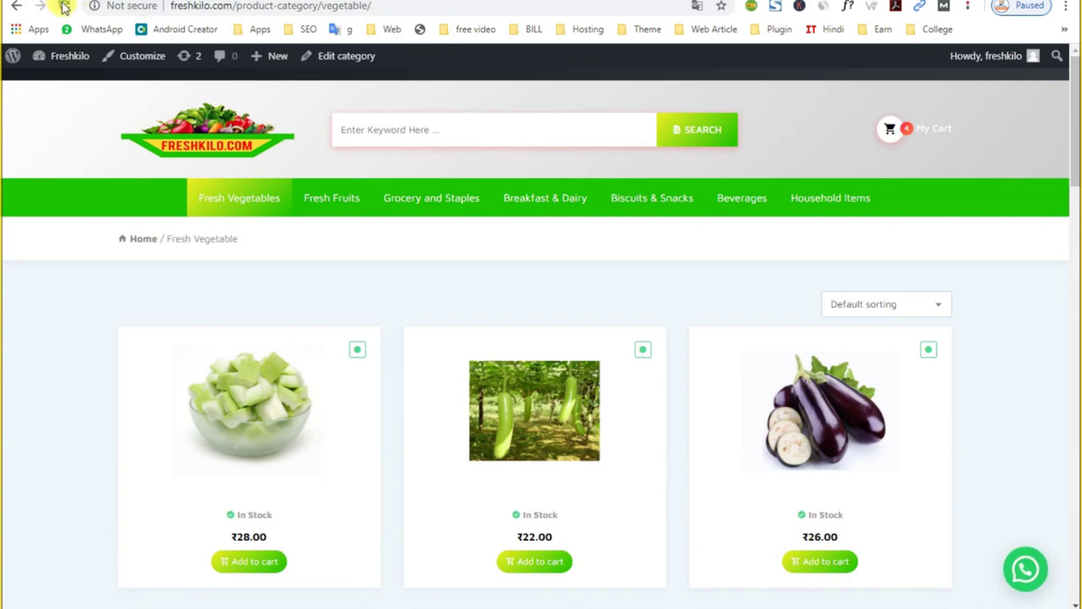
pyautogui.click(64, 7)
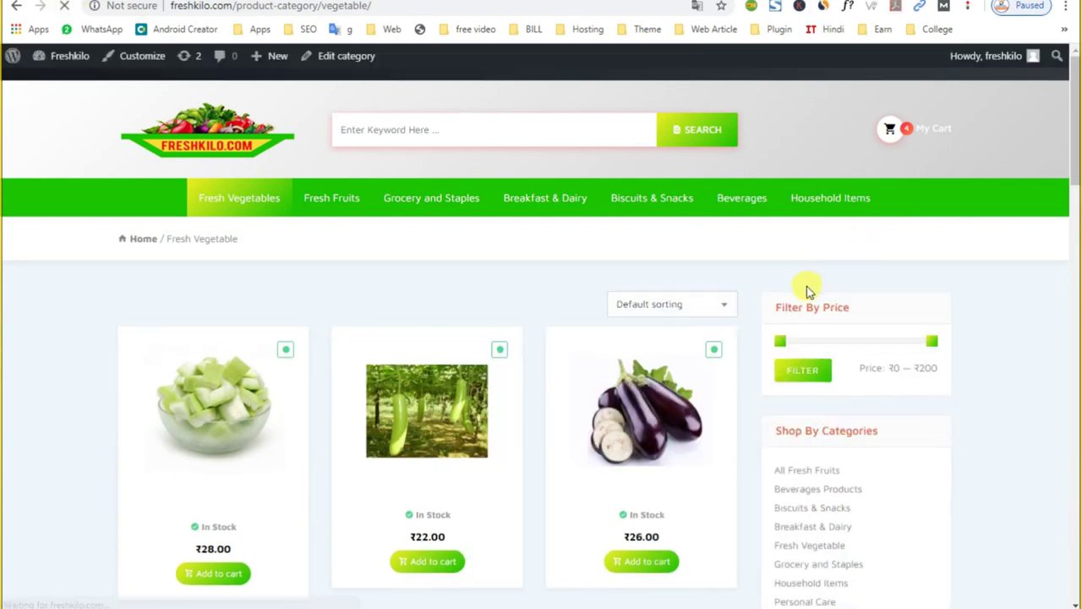
pyautogui.scroll(-3, 814, 389)
pyautogui.scroll(-5, 831, 338)
pyautogui.scroll(6, 814, 457)
pyautogui.scroll(3, 840, 339)
pyautogui.scroll(-5, 814, 338)
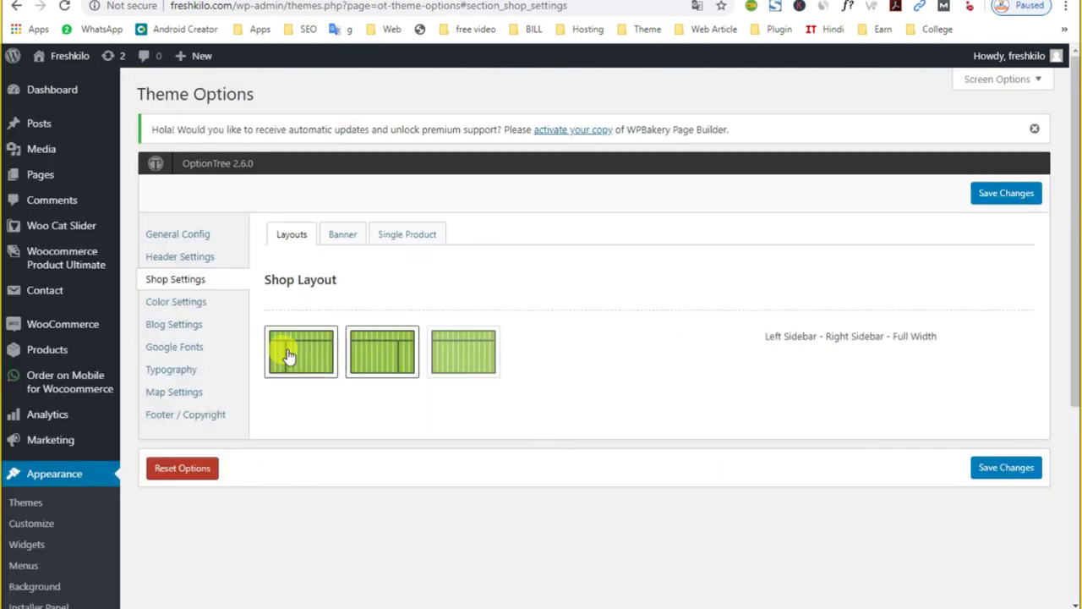
# Set the Shop Layout to Left Sidebar and save the theme options
pyautogui.click(287, 355)
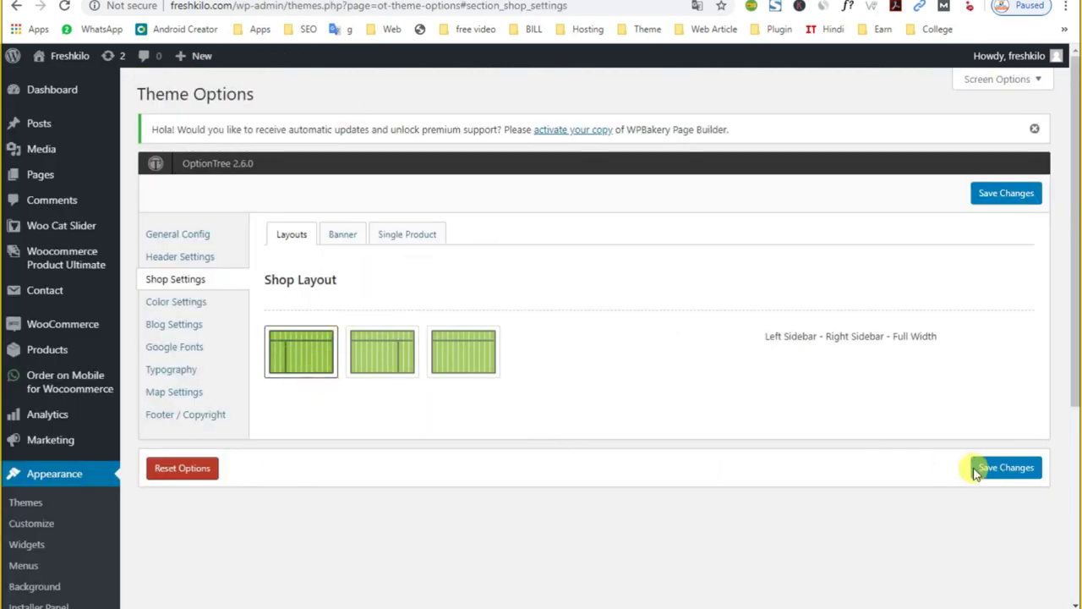
pyautogui.click(998, 476)
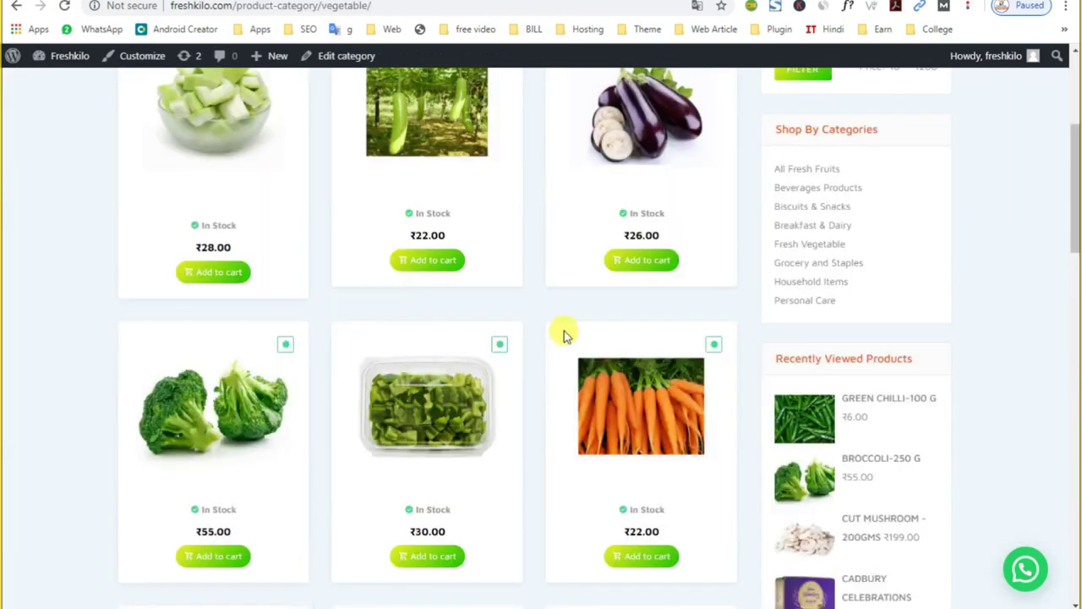
pyautogui.scroll(3, 563, 334)
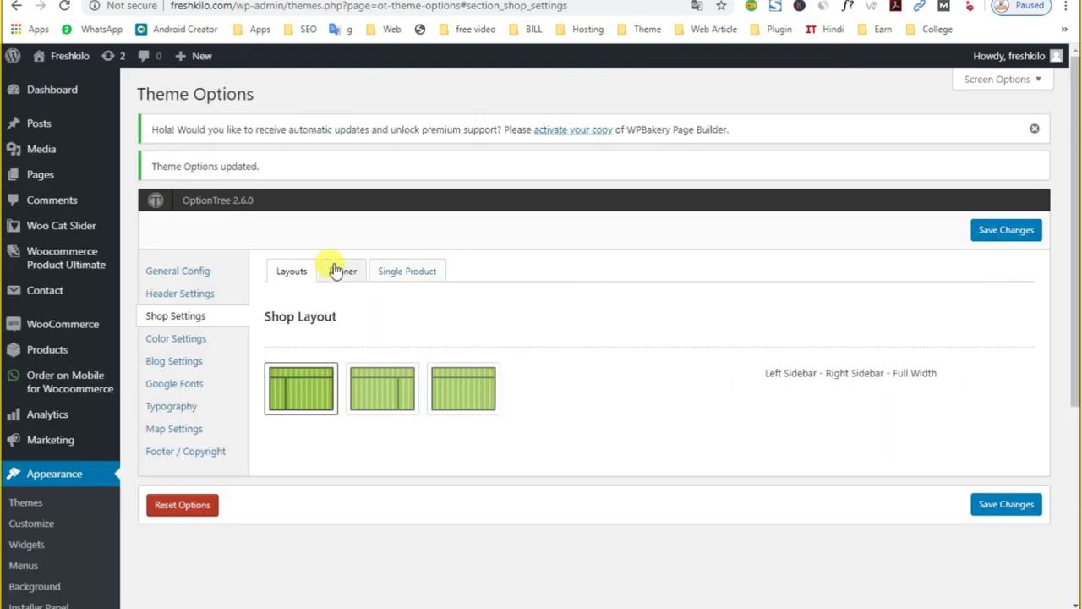
# Set the shop banner's Ads Image to banner.png from the media library and save the theme options
pyautogui.click(338, 271)
pyautogui.click(285, 334)
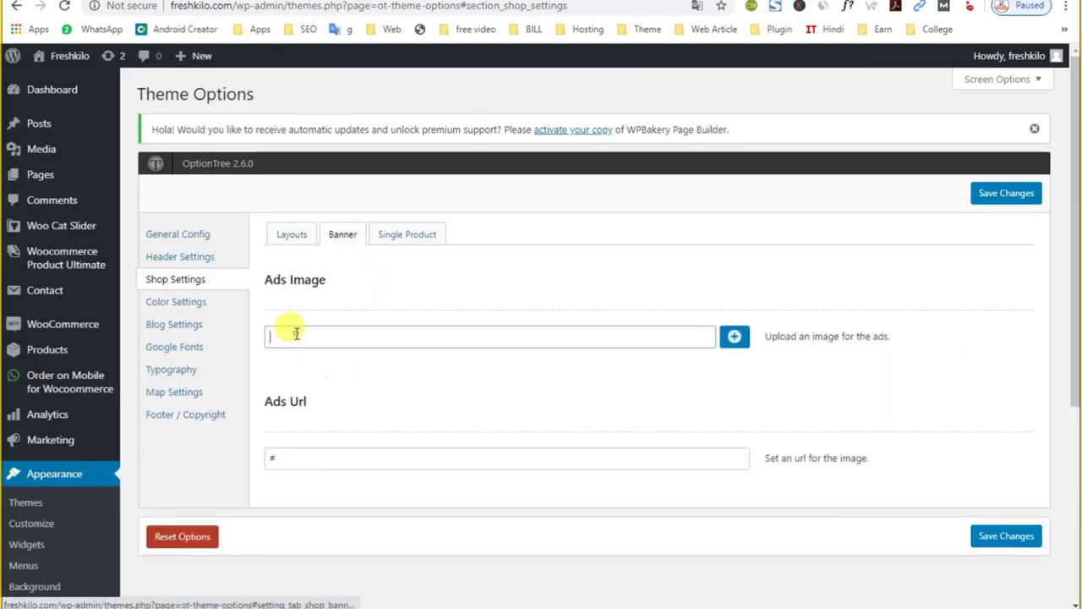
pyautogui.click(734, 336)
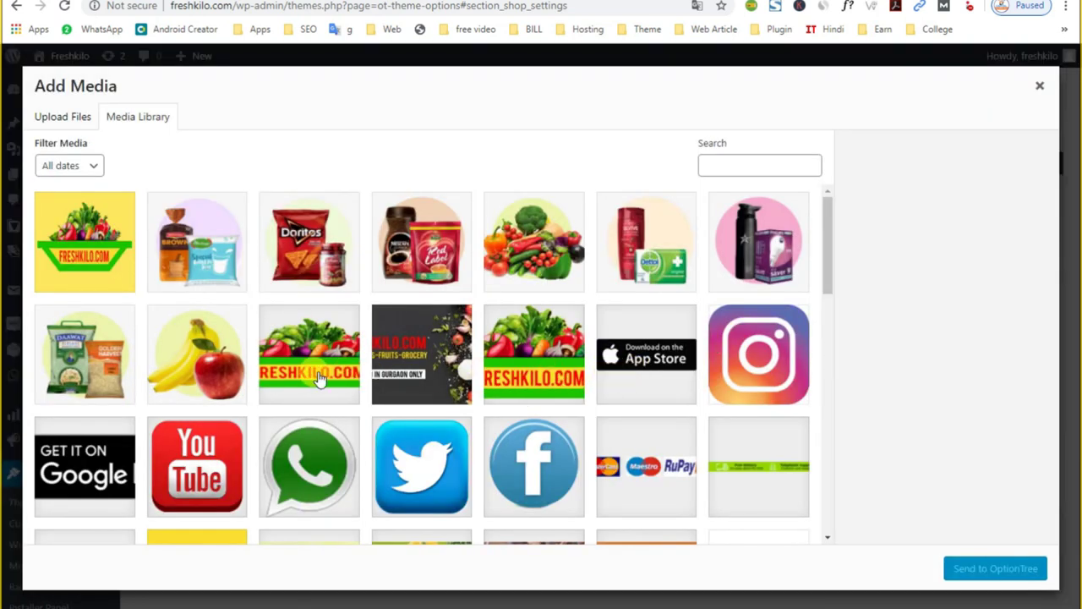
pyautogui.click(44, 123)
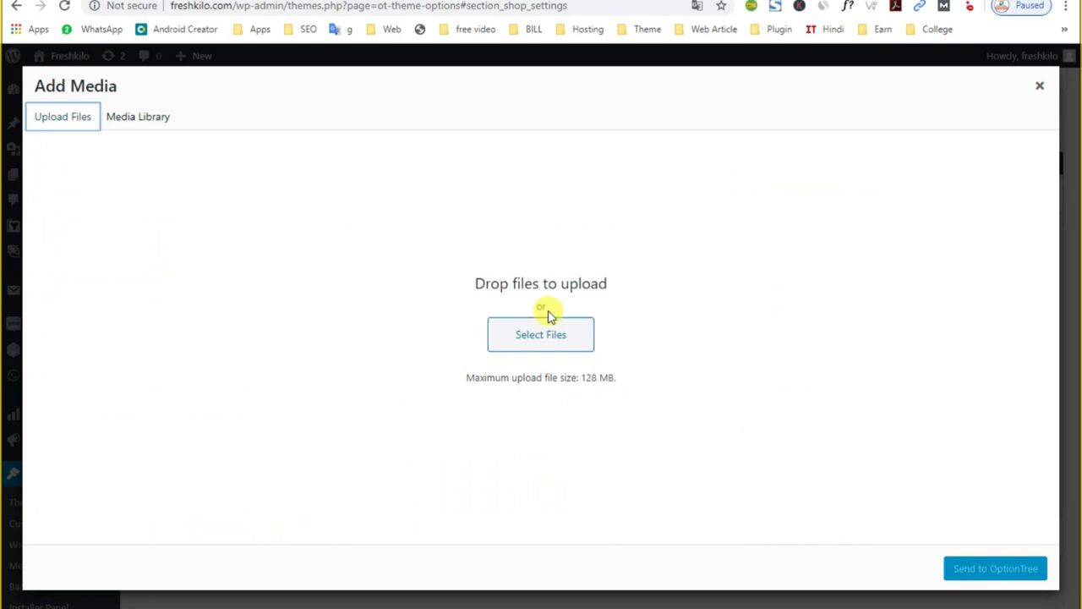
pyautogui.click(545, 336)
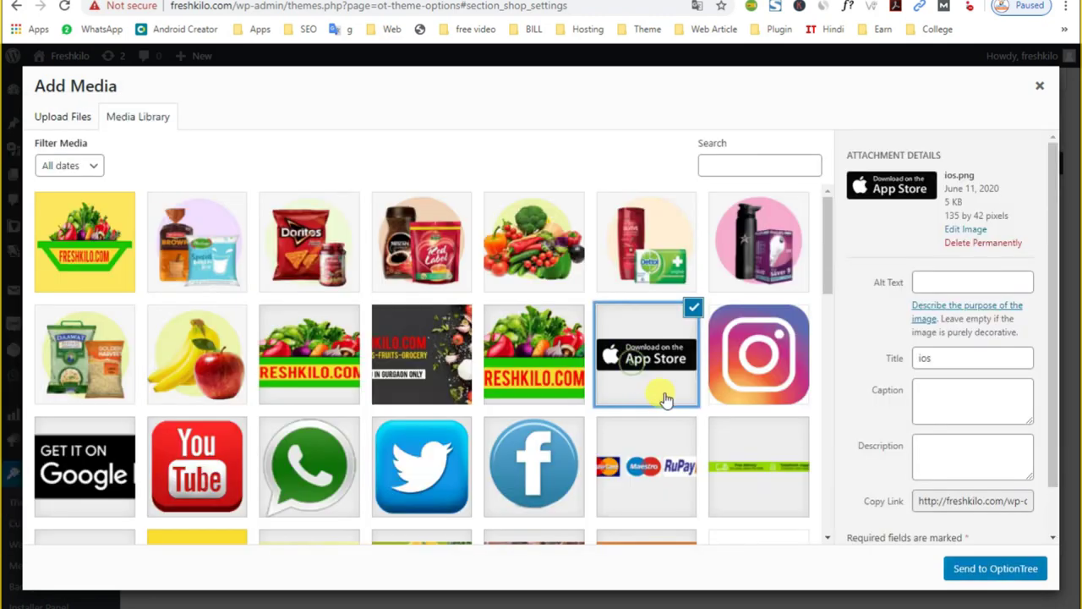
pyautogui.click(737, 469)
pyautogui.click(980, 577)
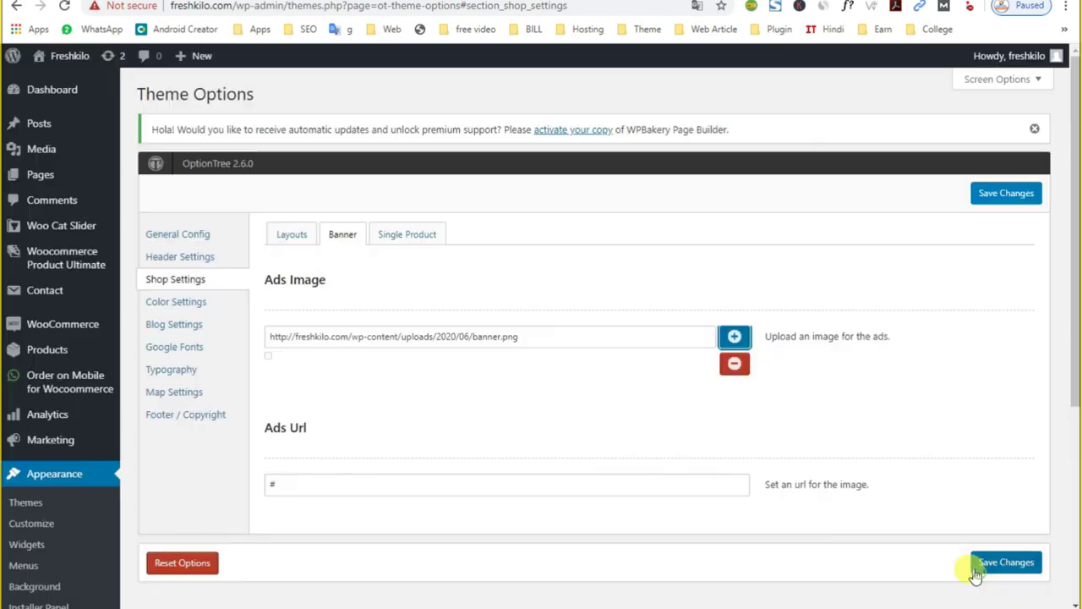
pyautogui.click(991, 571)
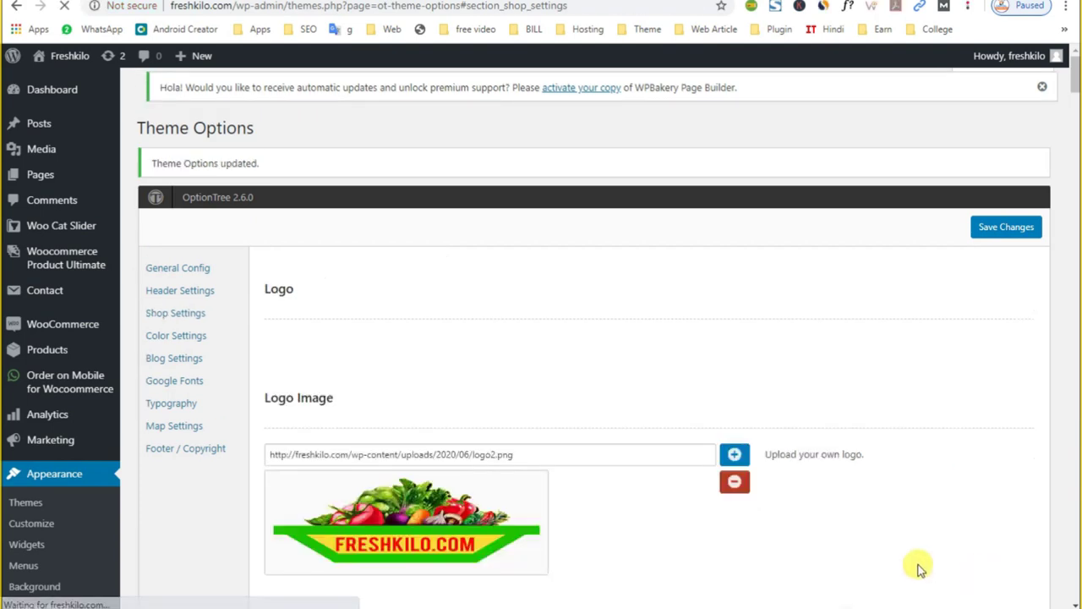
pyautogui.scroll(-3, 701, 449)
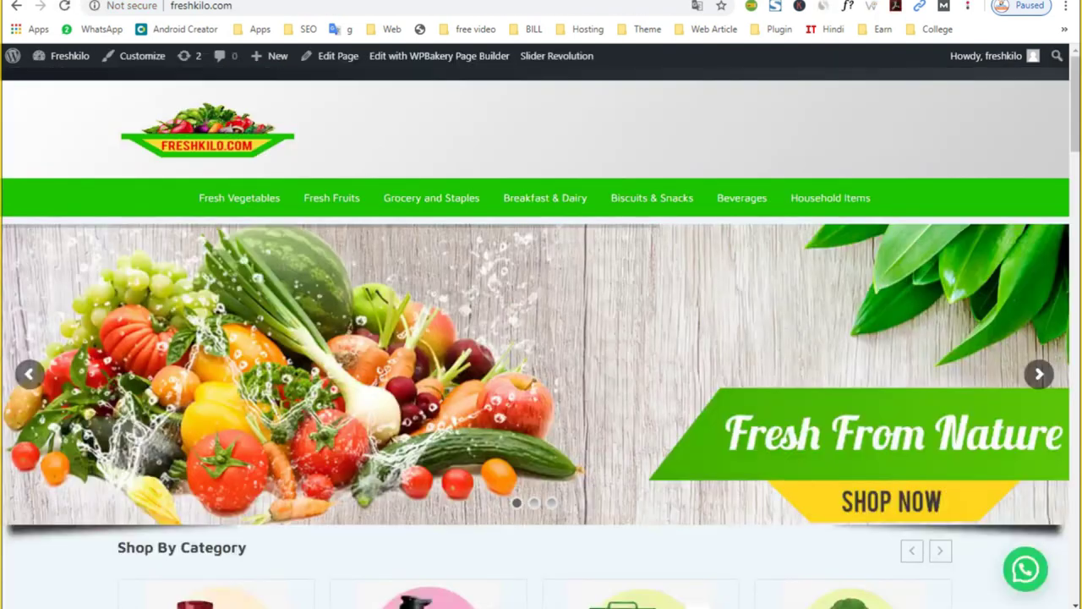
# Reload the Fresh Vegetable category page, examine the banner above the products and test its link
pyautogui.click(240, 197)
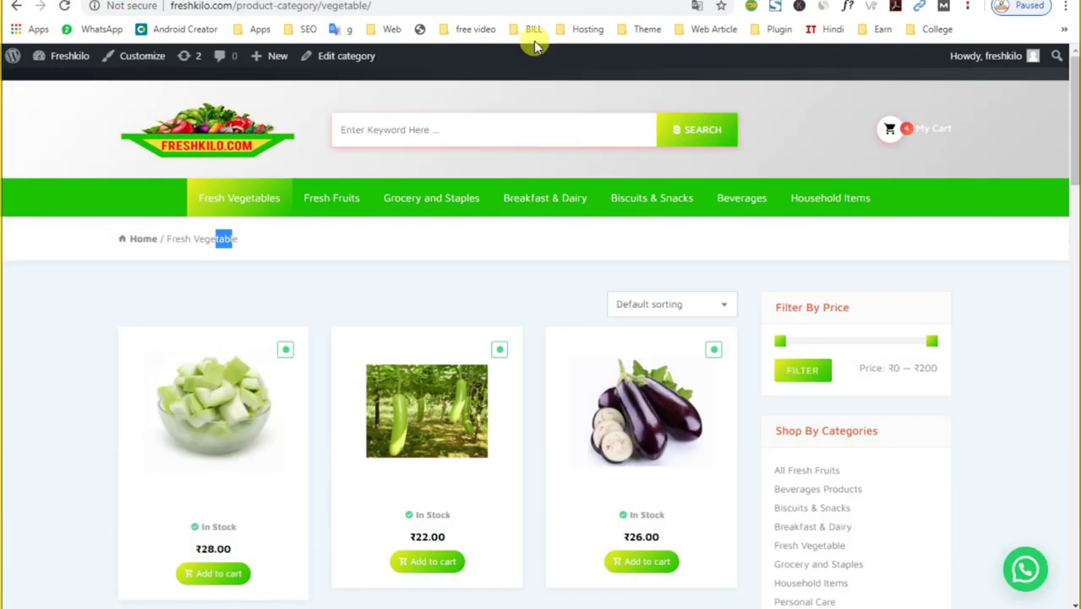
pyautogui.click(66, 6)
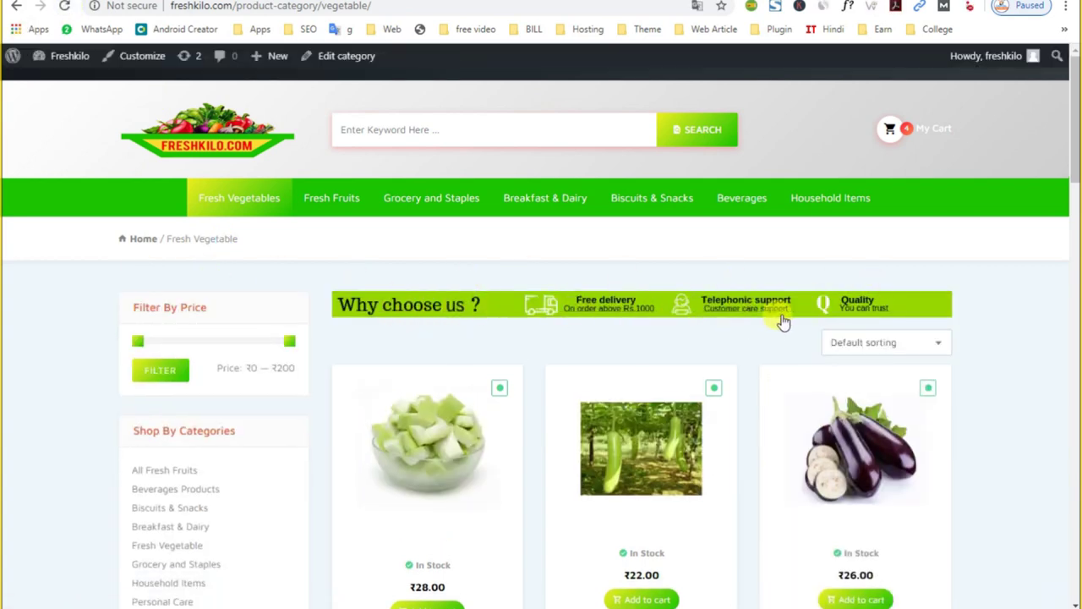
pyautogui.scroll(-3, 605, 344)
pyautogui.scroll(2, 601, 345)
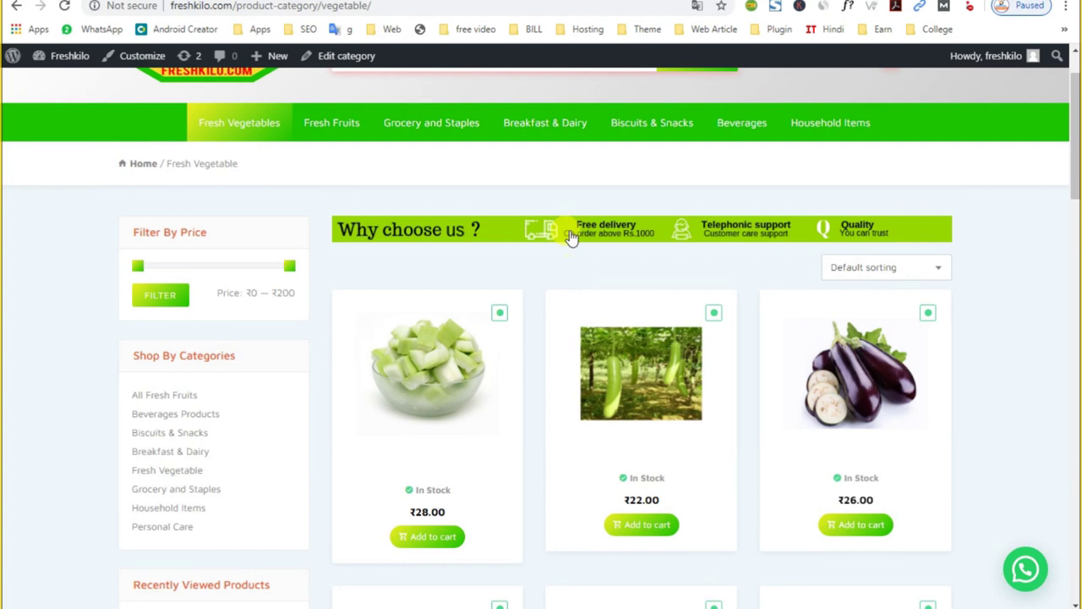
pyautogui.click(484, 235)
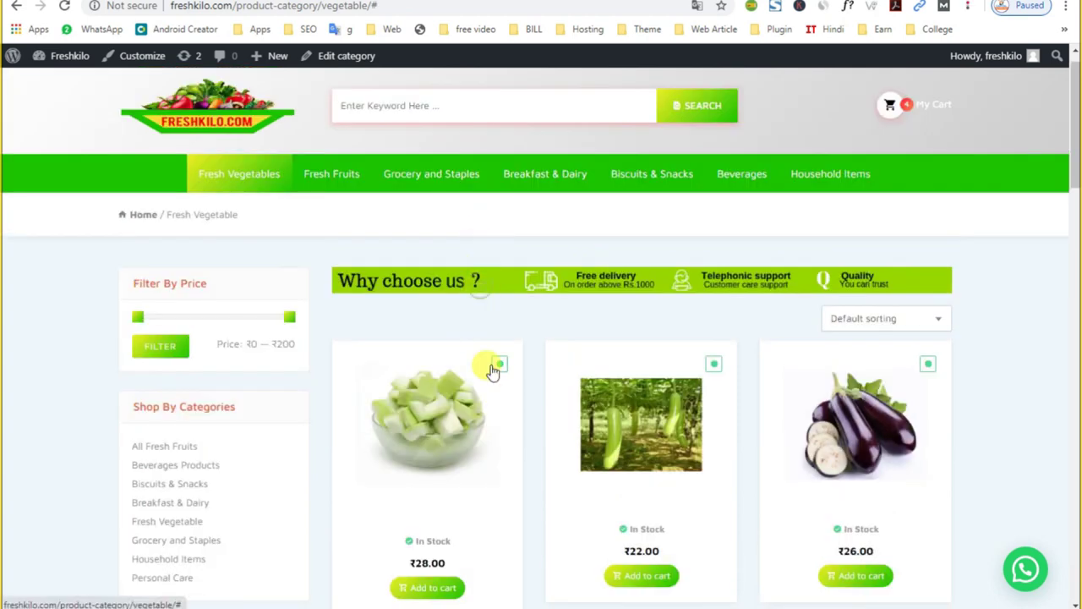
pyautogui.scroll(-1, 515, 381)
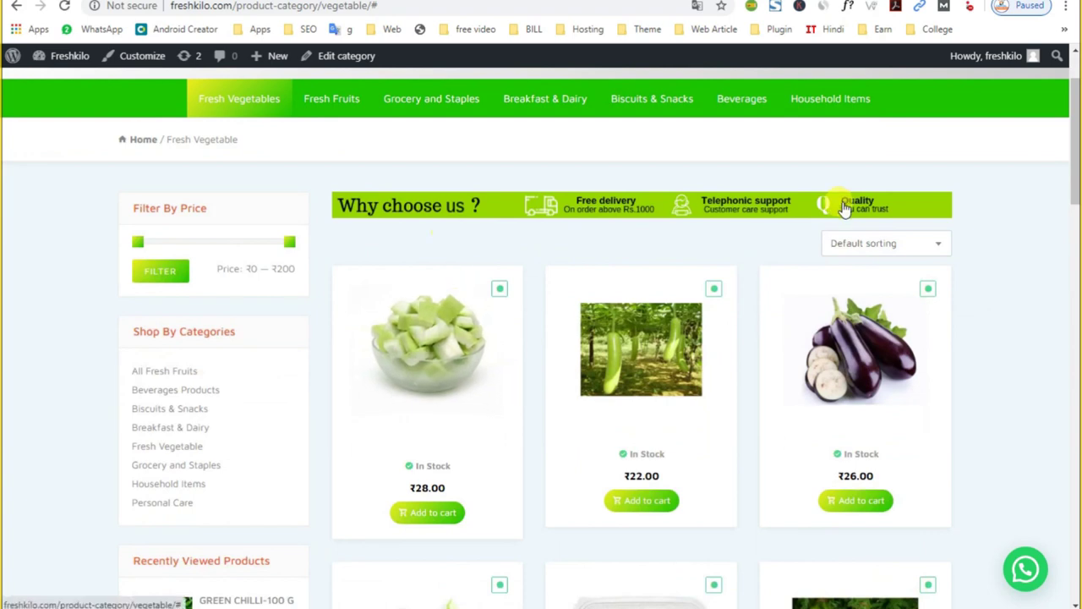
pyautogui.scroll(1, 406, 324)
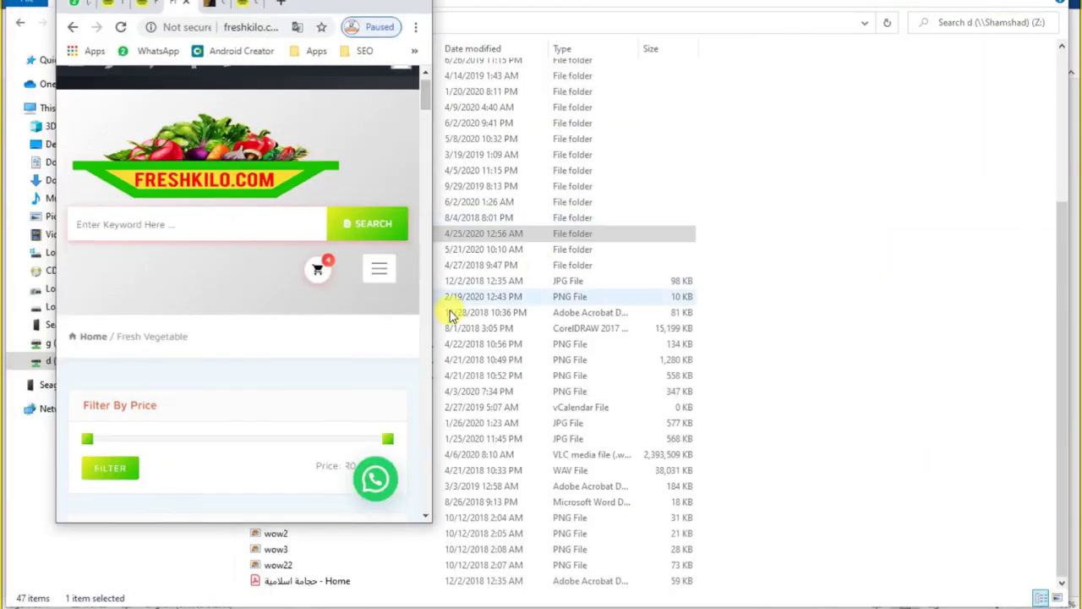
# Examine the Fresh Vegetable category page, including its filters and product list, in a mobile-width browser window
pyautogui.scroll(-10, 242, 310)
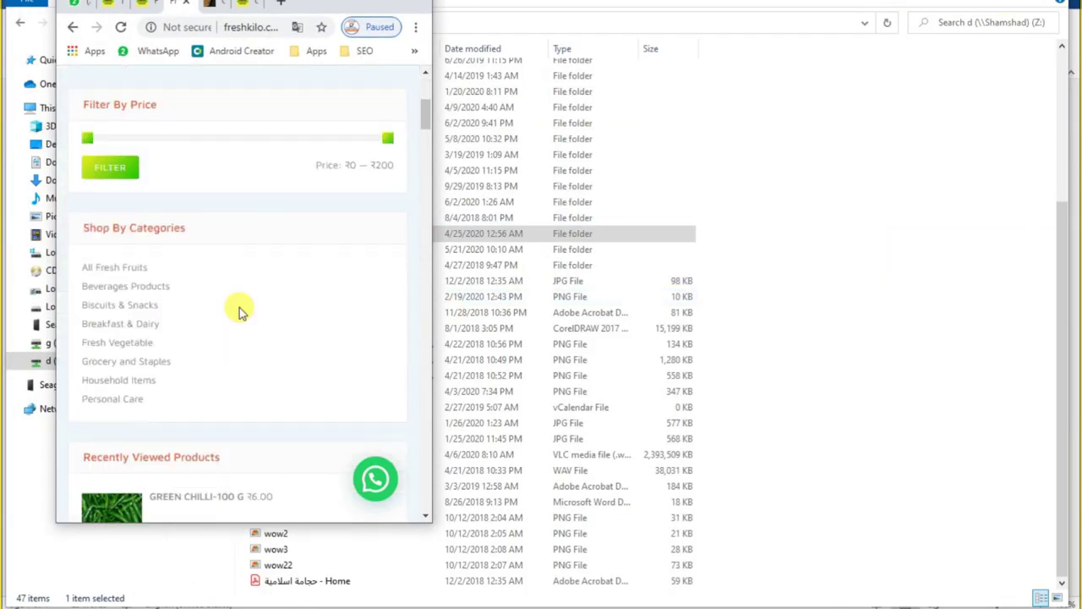
pyautogui.scroll(-10, 240, 312)
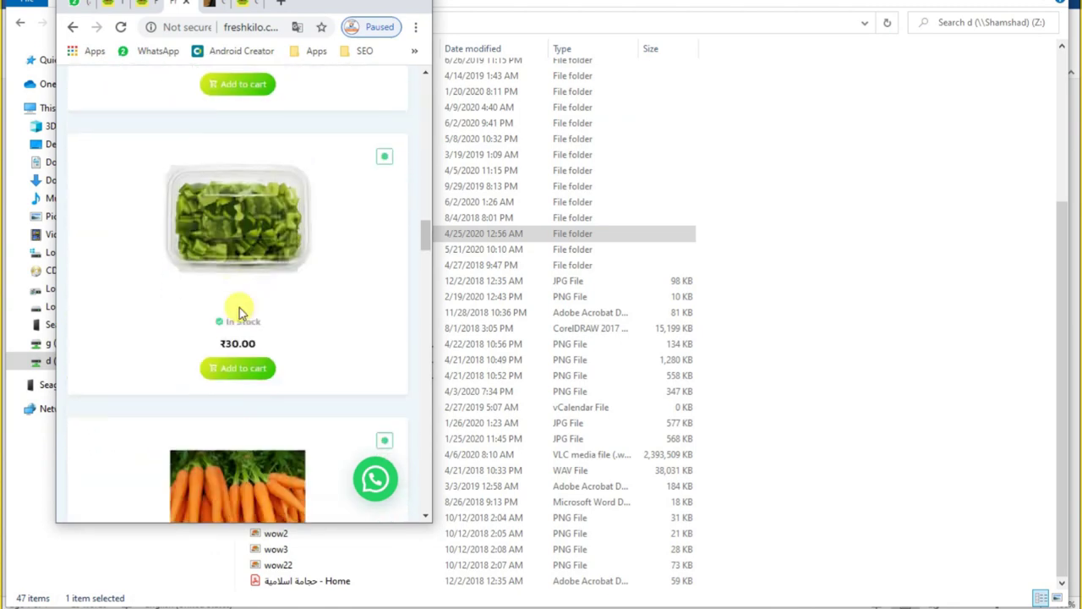
pyautogui.scroll(-15, 239, 313)
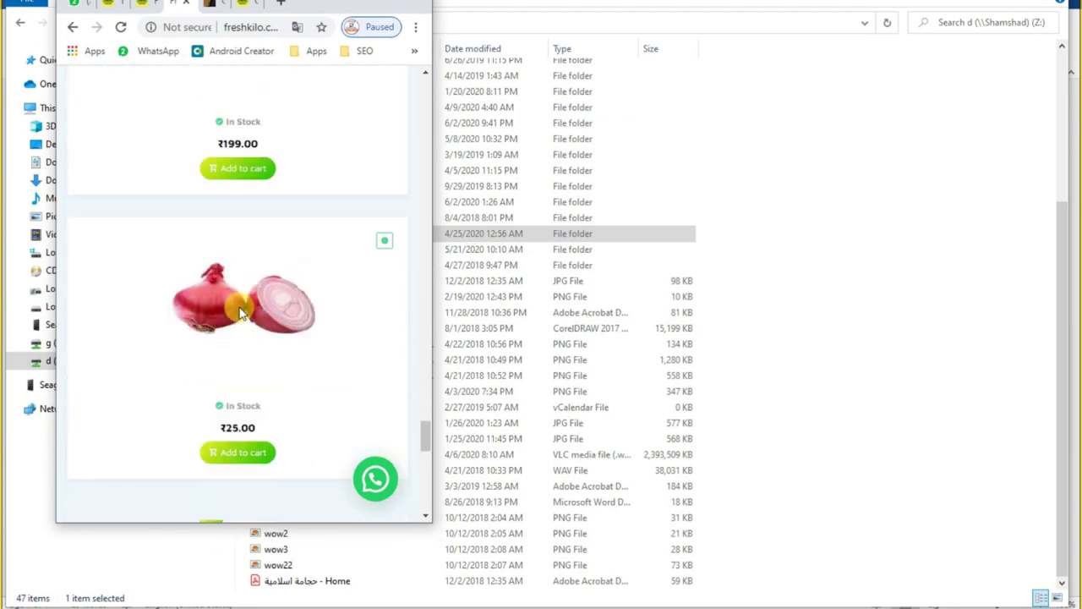
# Maximize the browser window, return to the start of the Fresh Vegetable page and switch back to the Theme Options page
pyautogui.doubleClick(380, 2)
pyautogui.scroll(15, 674, 251)
pyautogui.scroll(5, 564, 280)
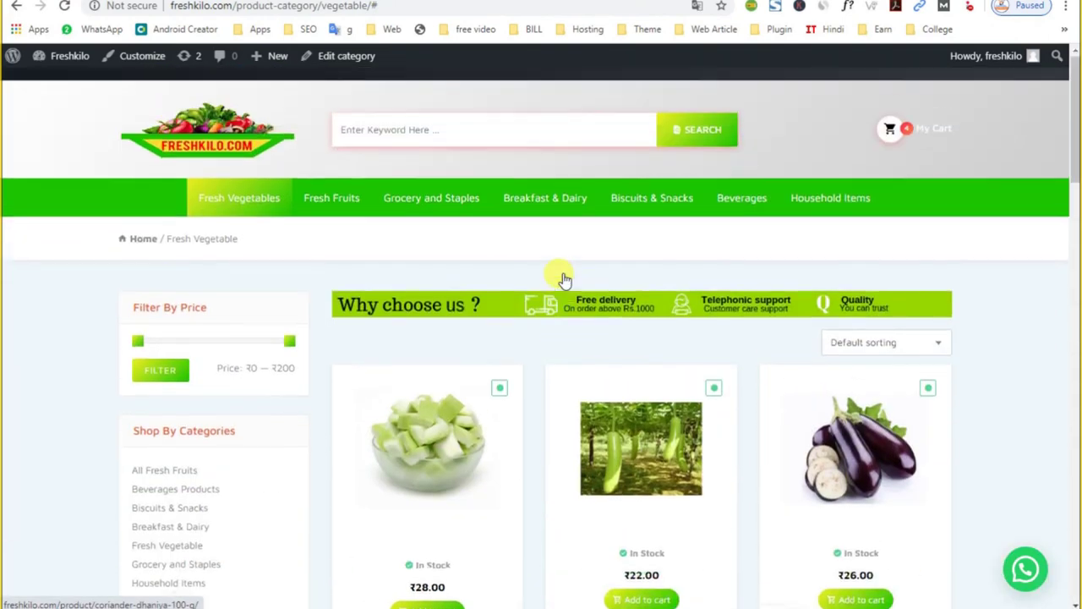
pyautogui.hotkey('ctrl', 'Tab')
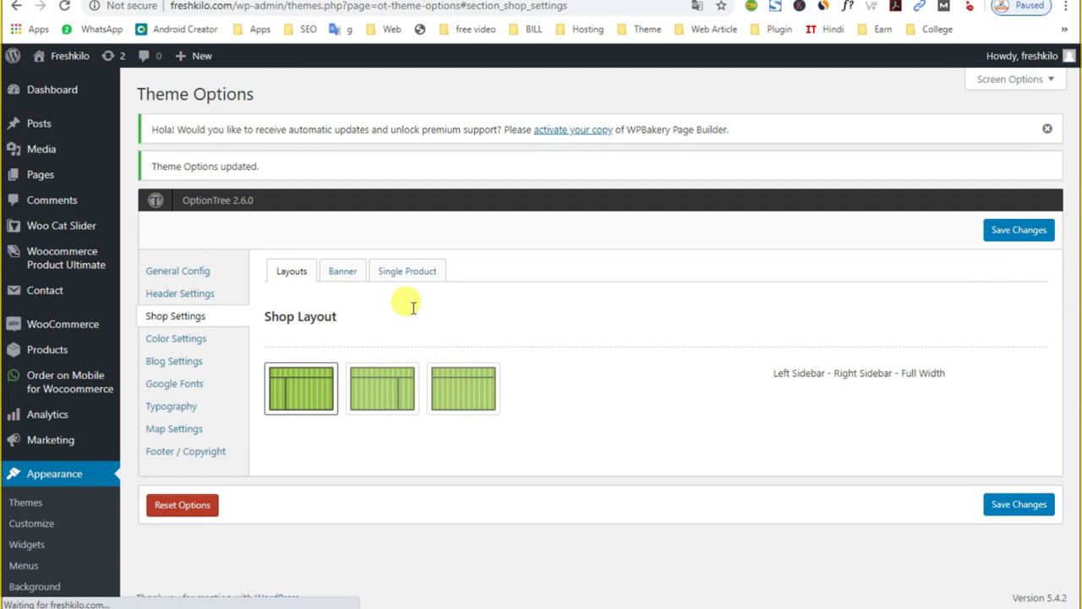
# Add an empty featured box in the shop's Single Product settings and examine its title, subtitle and icon name fields
pyautogui.click(402, 270)
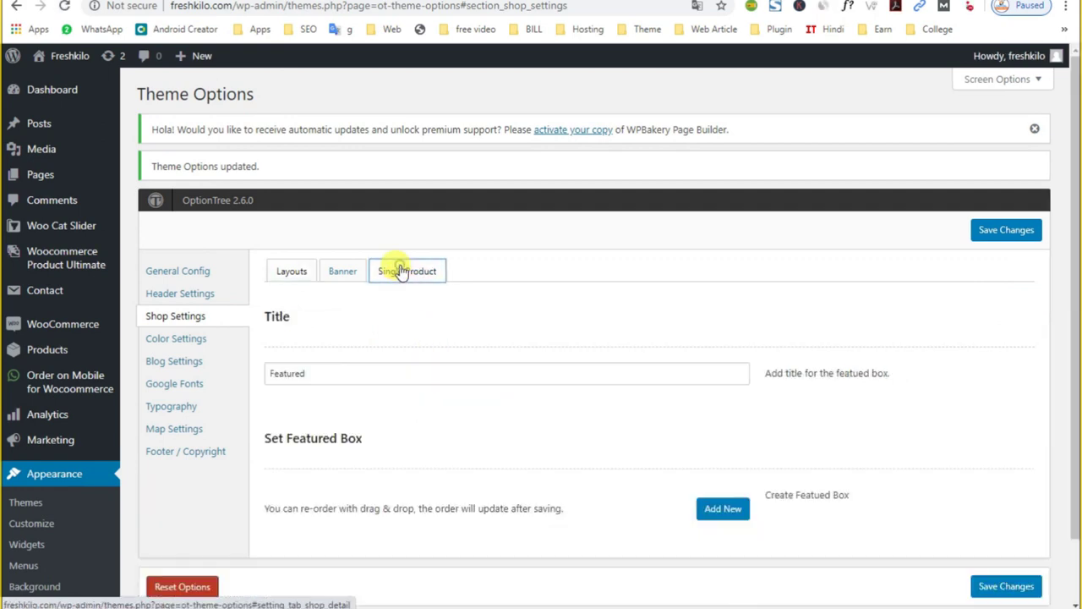
pyautogui.click(345, 379)
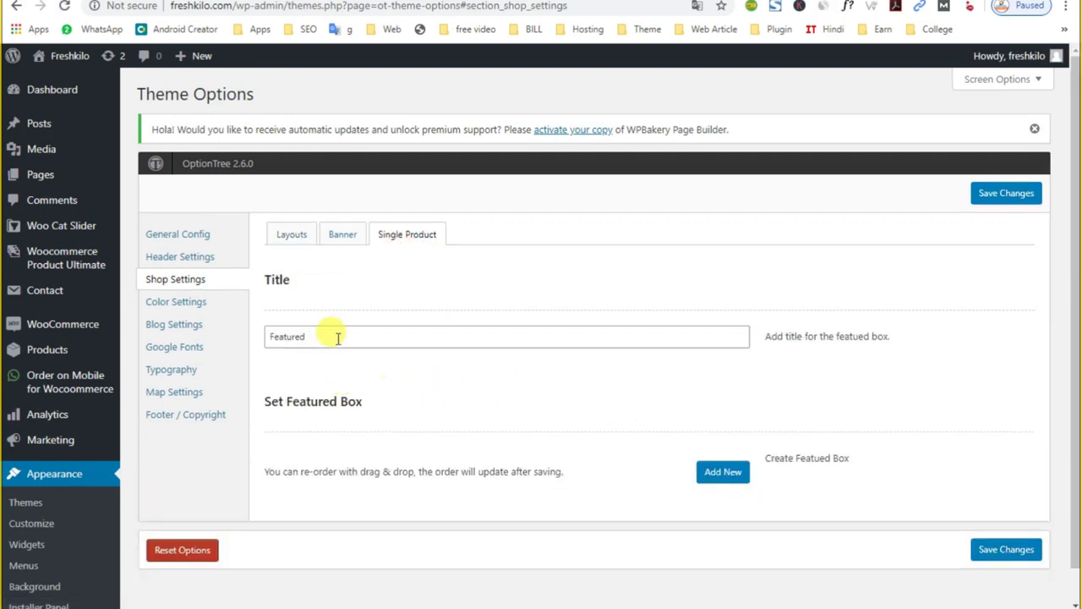
pyautogui.click(409, 353)
pyautogui.write('Featured')
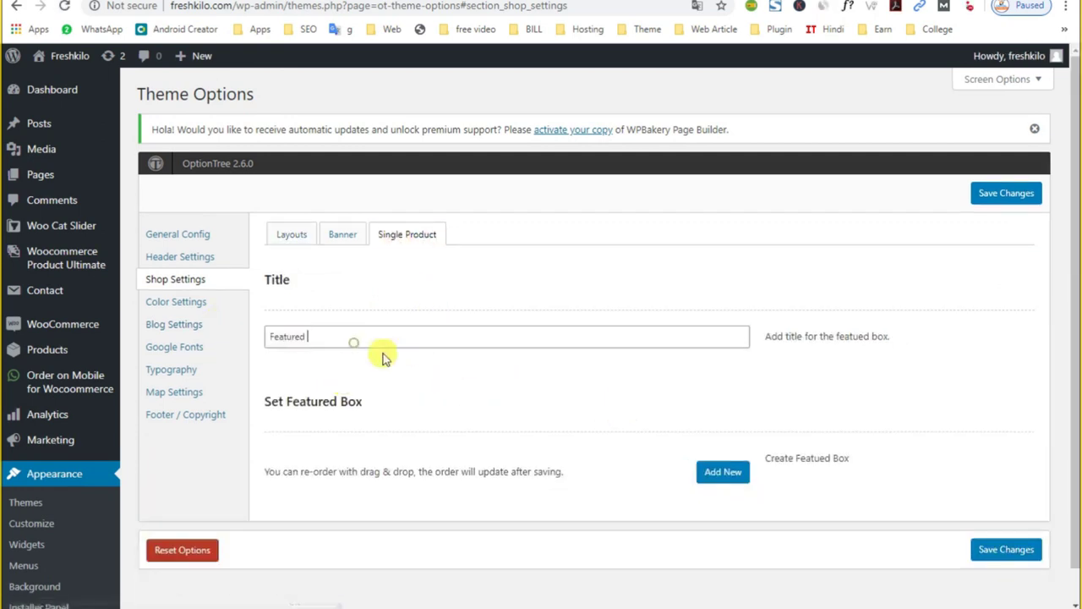
pyautogui.scroll(-1, 452, 377)
pyautogui.click(717, 446)
pyautogui.scroll(-4, 717, 444)
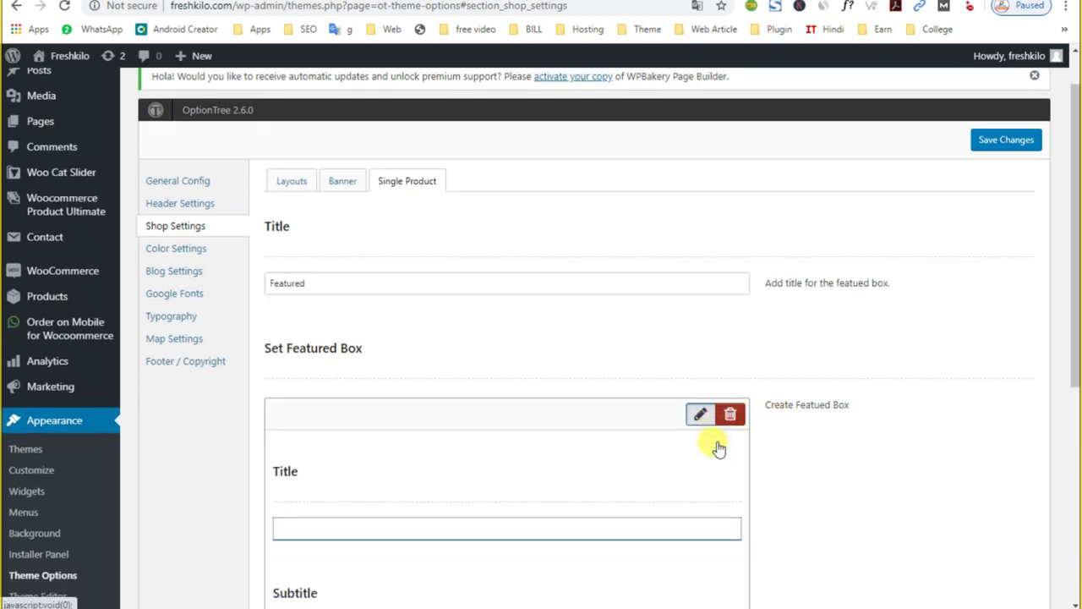
pyautogui.scroll(-1, 773, 440)
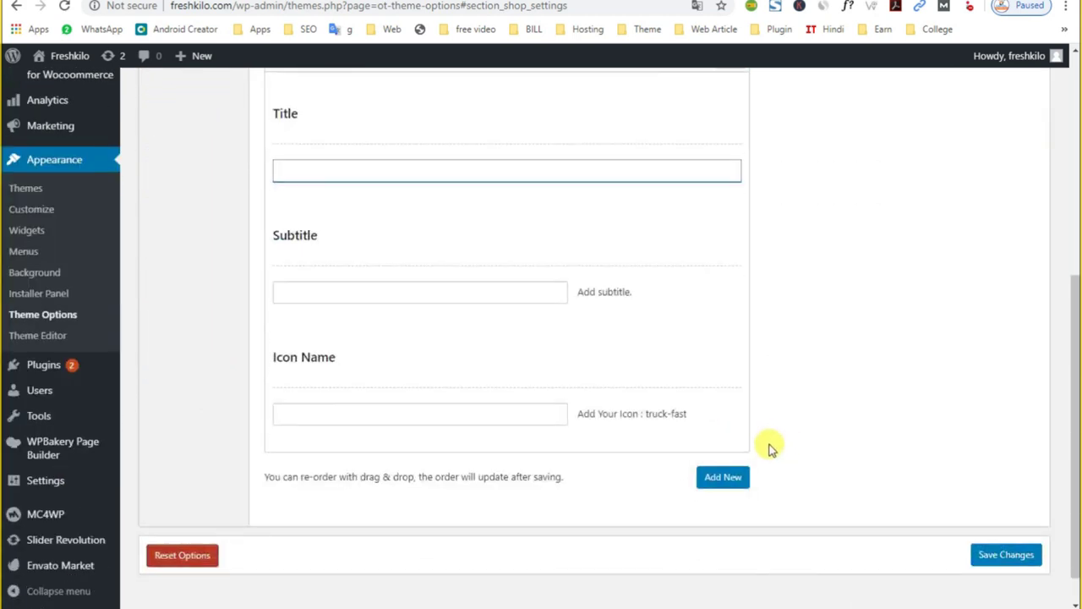
pyautogui.scroll(3, 769, 447)
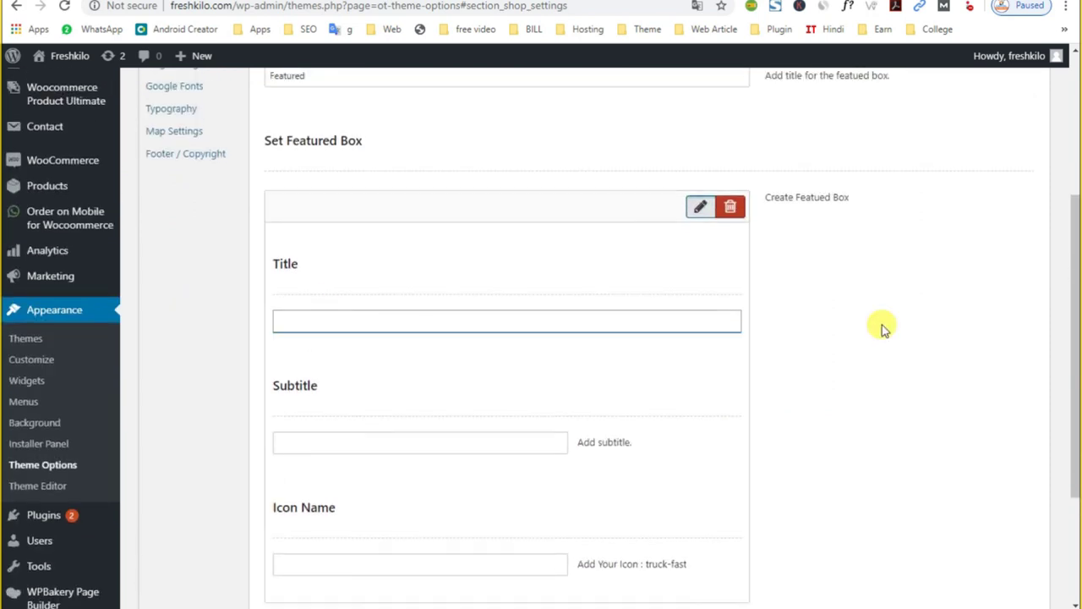
pyautogui.scroll(1, 882, 326)
# Review the First Color and Second Color gradient settings against the storefront home page and the Fresh Vegetable page
pyautogui.click(186, 198)
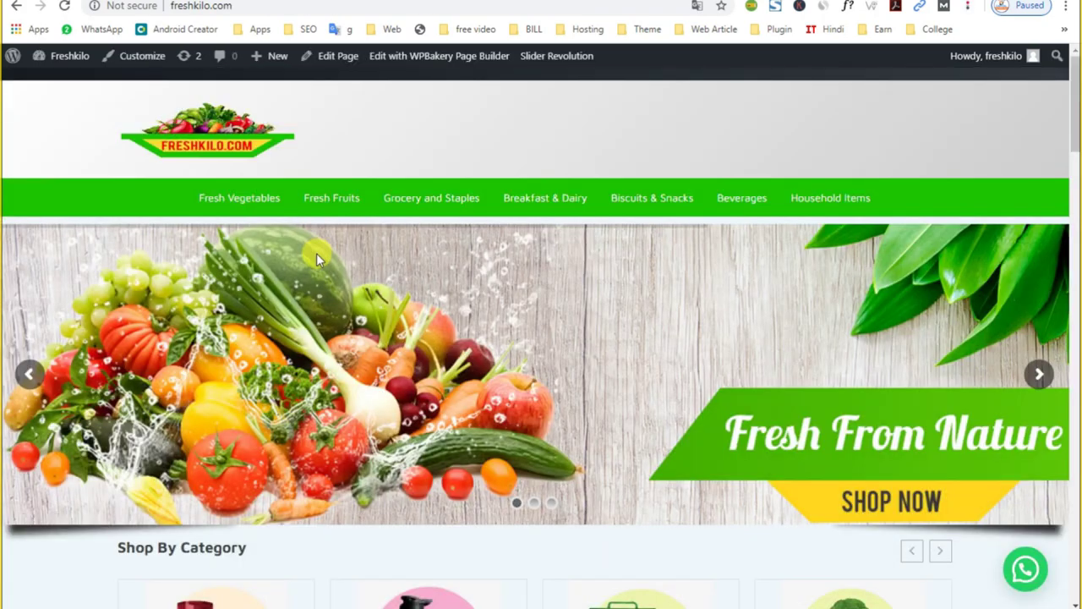
pyautogui.scroll(-12, 90, 321)
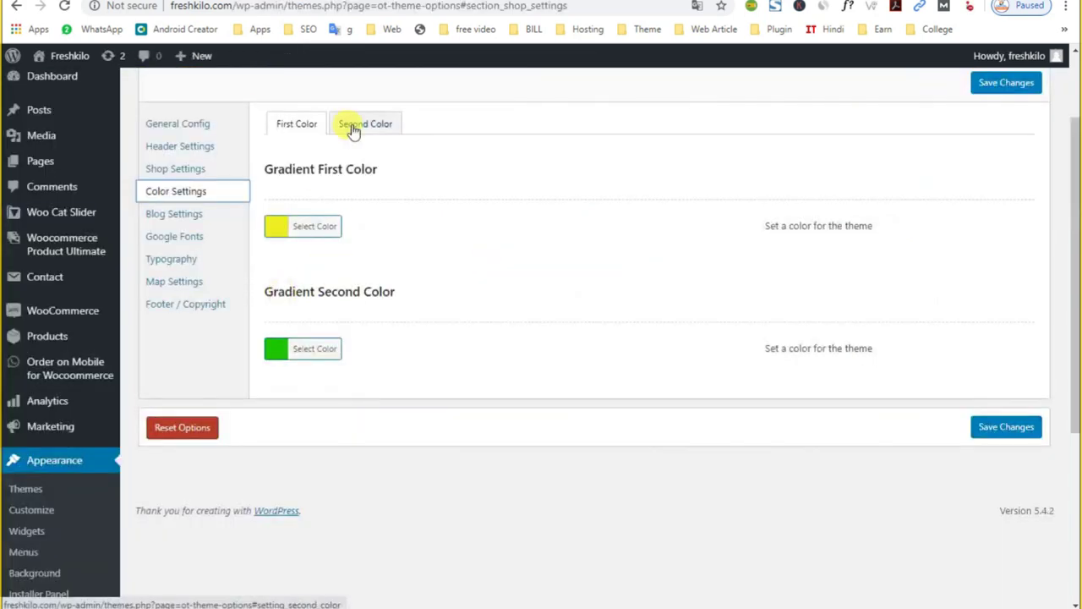
pyautogui.click(353, 127)
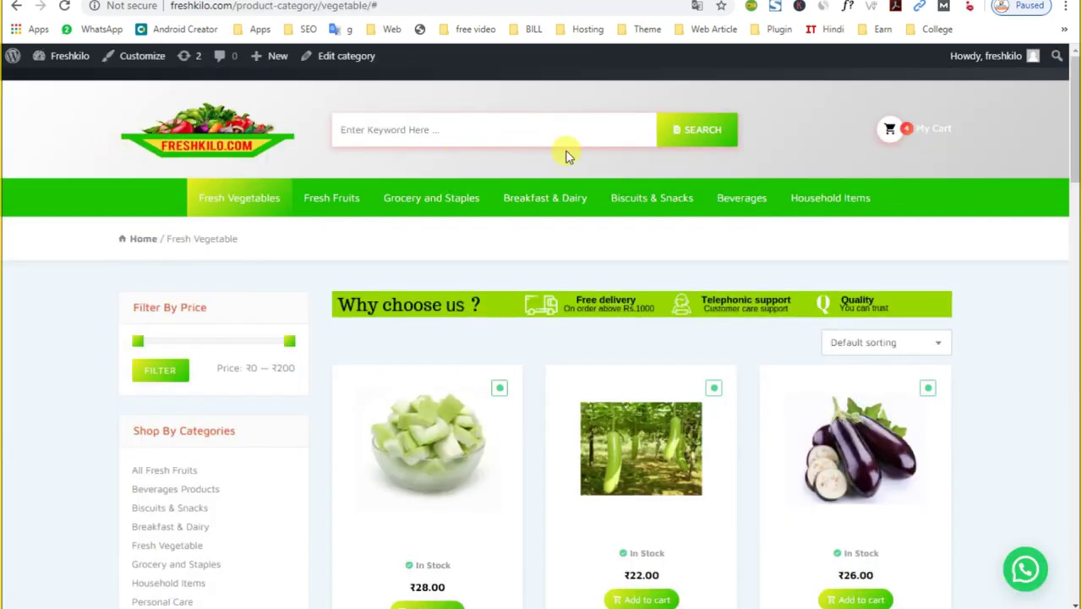
pyautogui.scroll(-6, 1072, 448)
pyautogui.scroll(5, 915, 421)
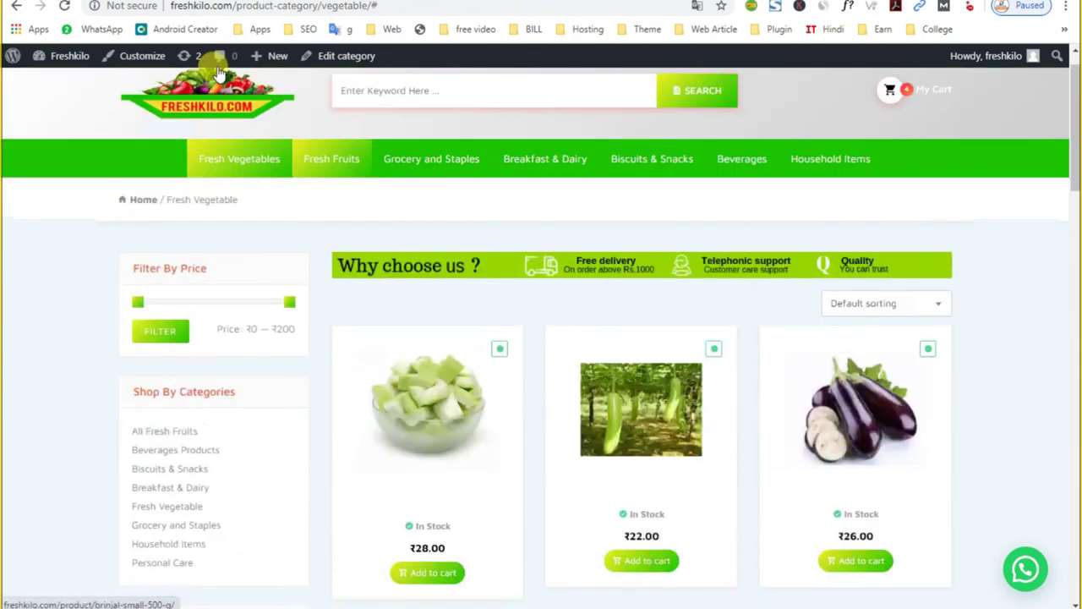
pyautogui.scroll(1, 218, 74)
pyautogui.click(257, 1)
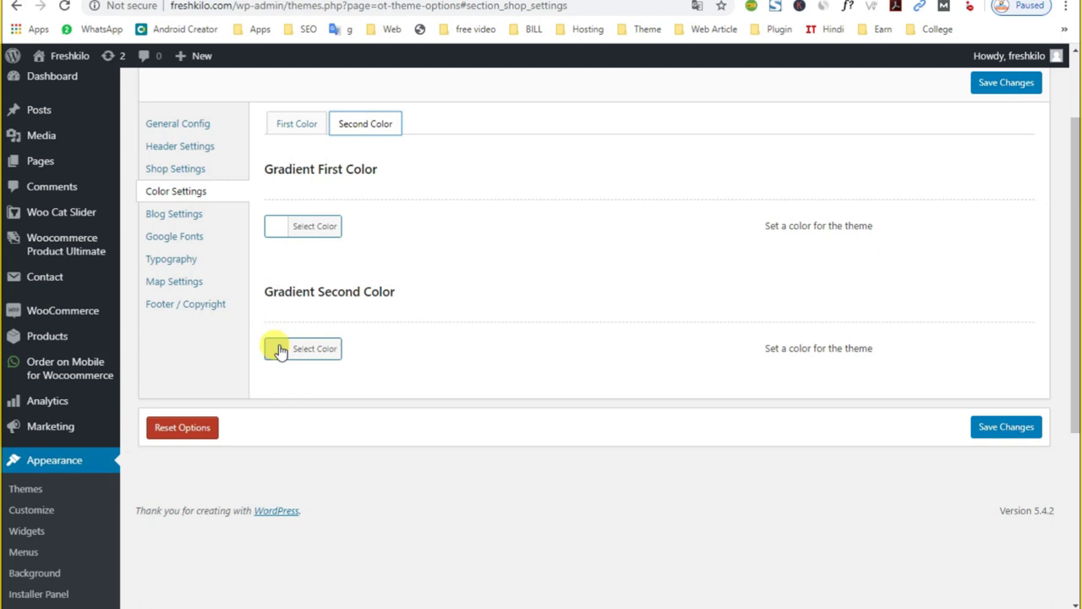
# Inspect the color pickers for the first and second gradient colors of the Second Color settings
pyautogui.click(275, 225)
pyautogui.click(377, 227)
pyautogui.click(591, 381)
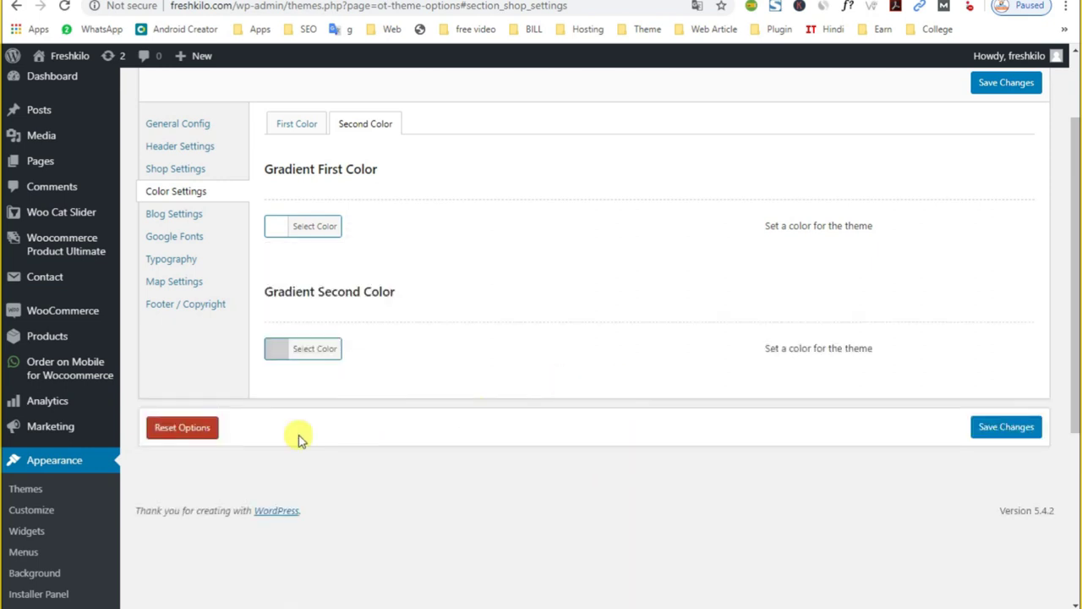
pyautogui.click(275, 350)
pyautogui.click(605, 394)
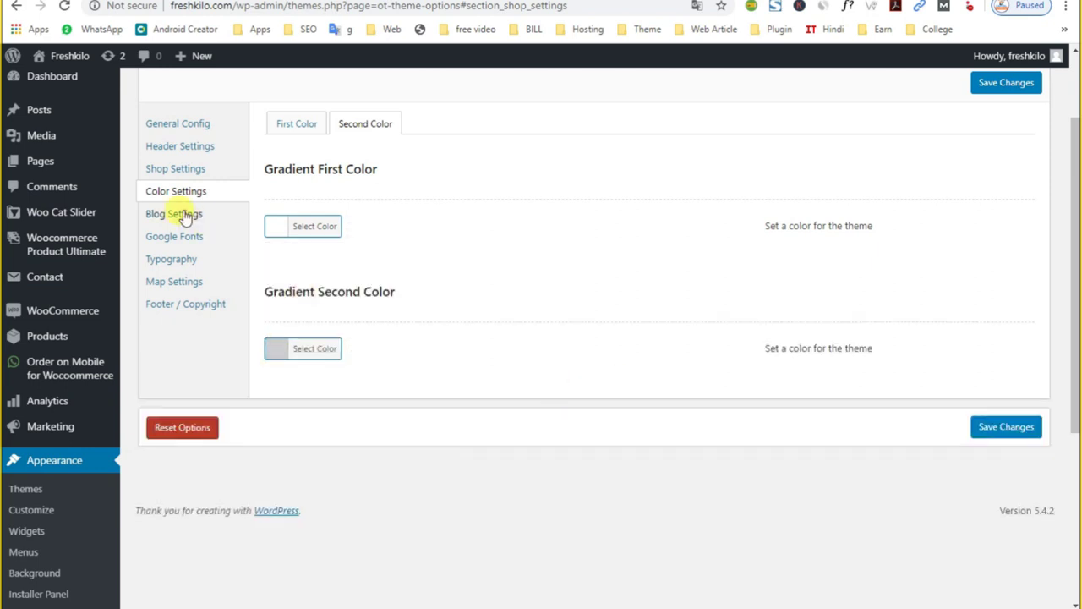
# Examine the Blog Layout, Google Fonts and Typography settings, then check the text on the Fresh Vegetable page
pyautogui.click(181, 214)
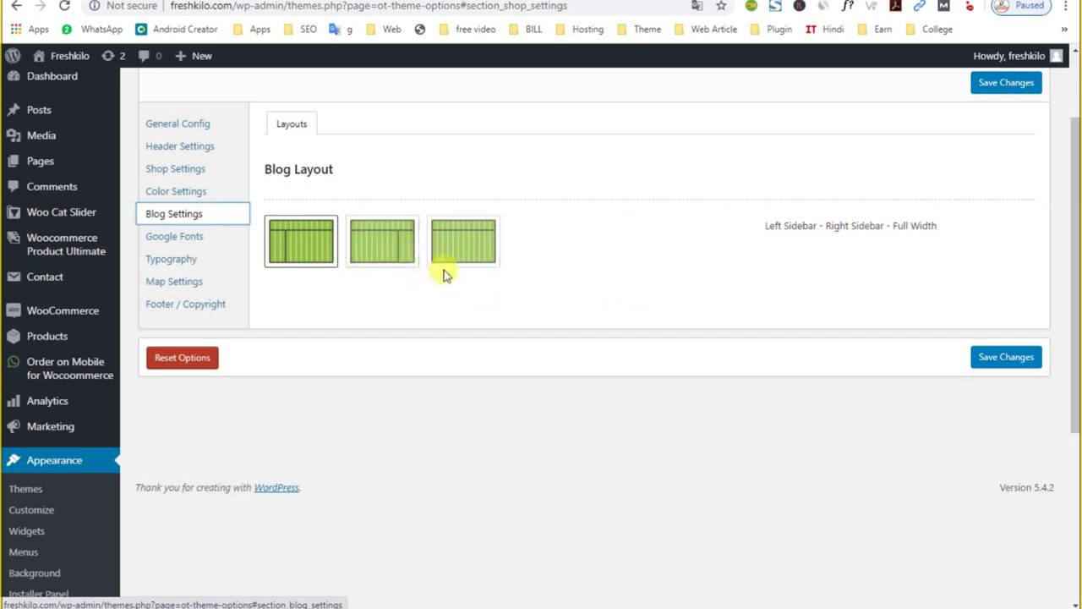
pyautogui.click(184, 236)
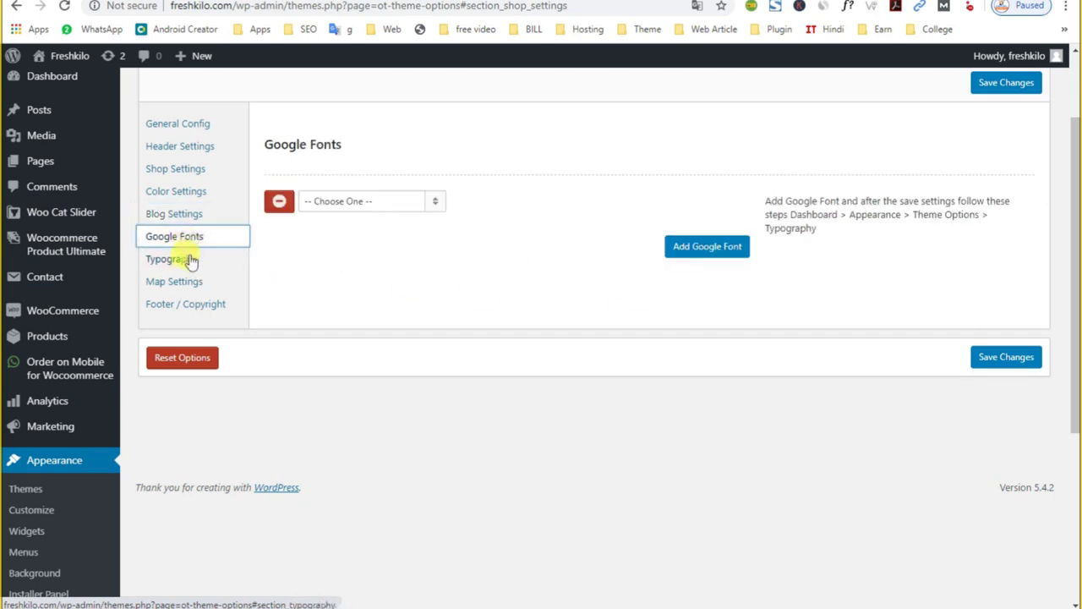
pyautogui.click(203, 262)
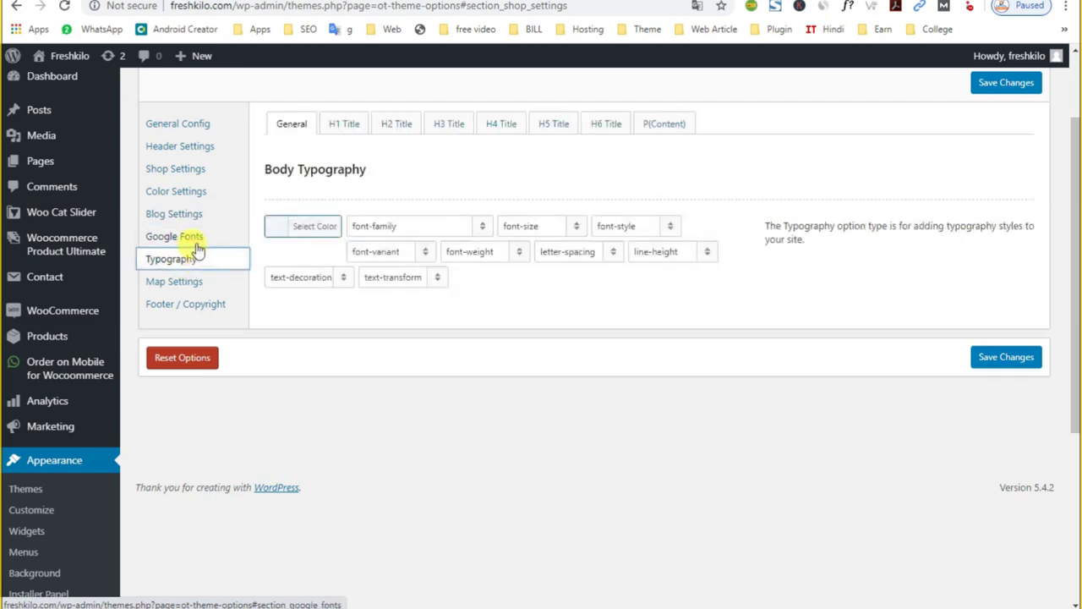
pyautogui.click(192, 239)
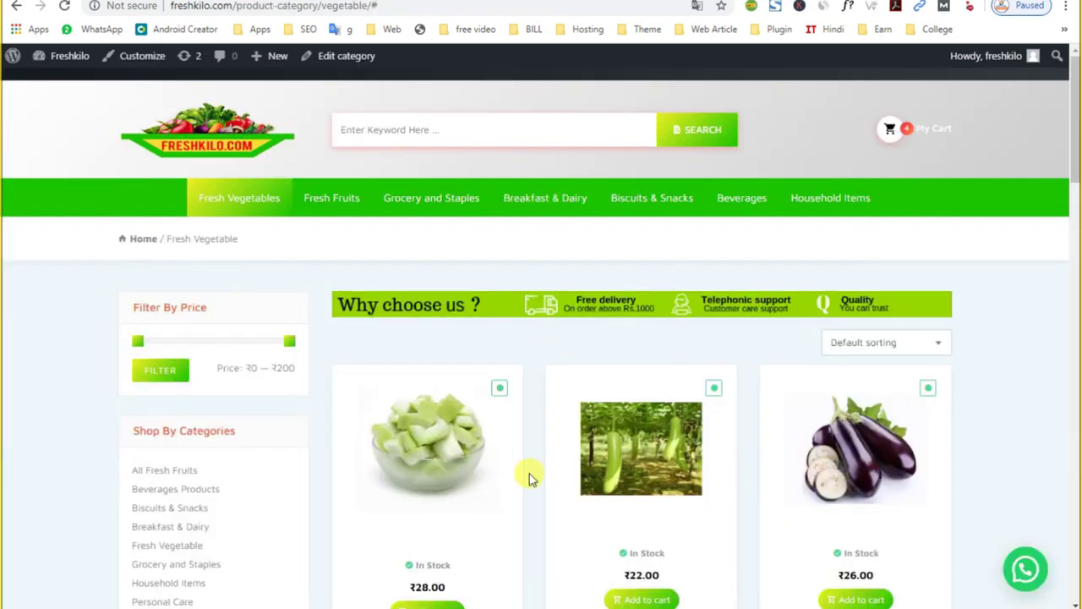
pyautogui.scroll(-2, 529, 478)
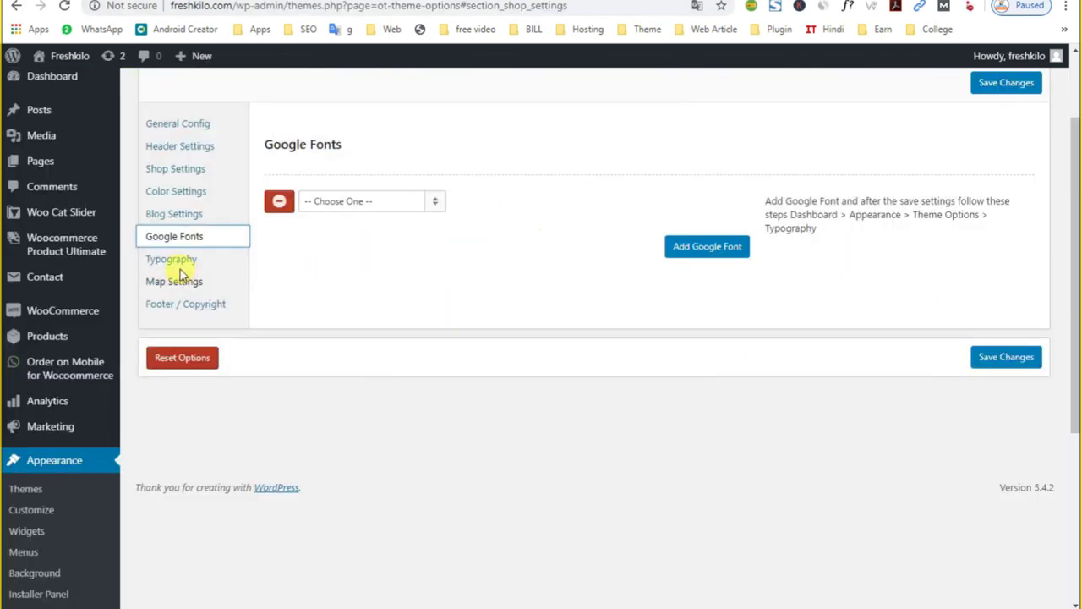
# Examine the typography options for the body, the heading titles and the P(Content) text
pyautogui.click(172, 261)
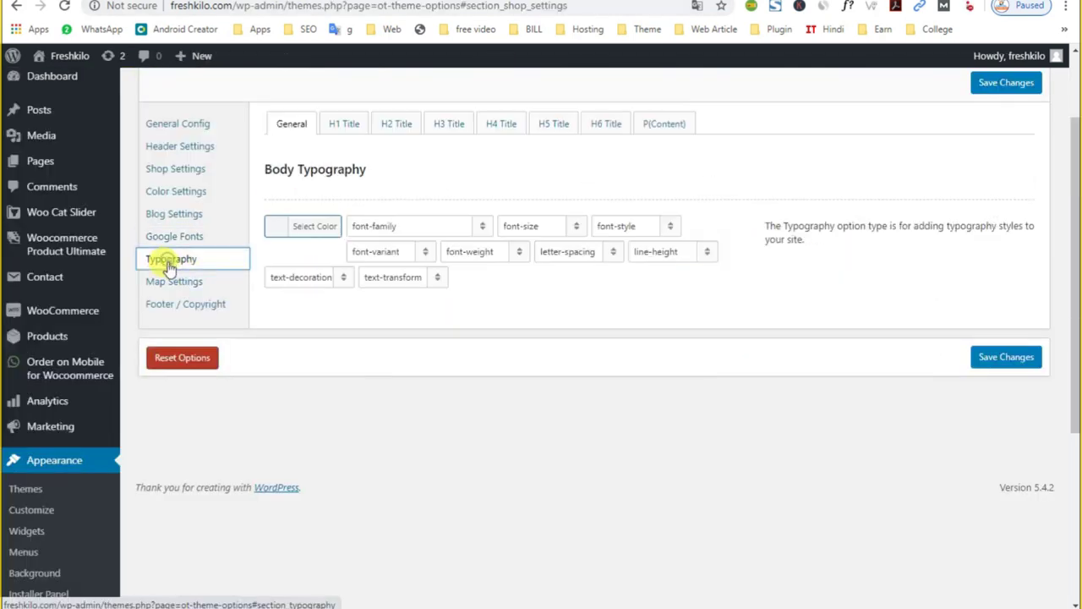
pyautogui.click(344, 123)
pyautogui.click(397, 123)
pyautogui.click(492, 128)
pyautogui.click(676, 126)
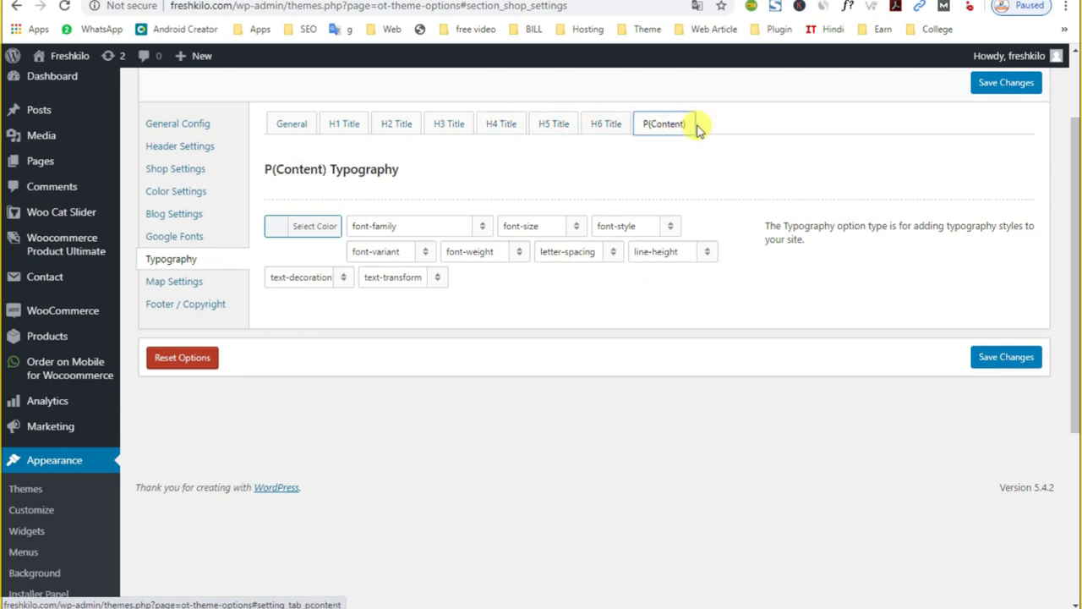
# Review the Google Map API key setting and open the Footer / Copyright settings
pyautogui.click(176, 283)
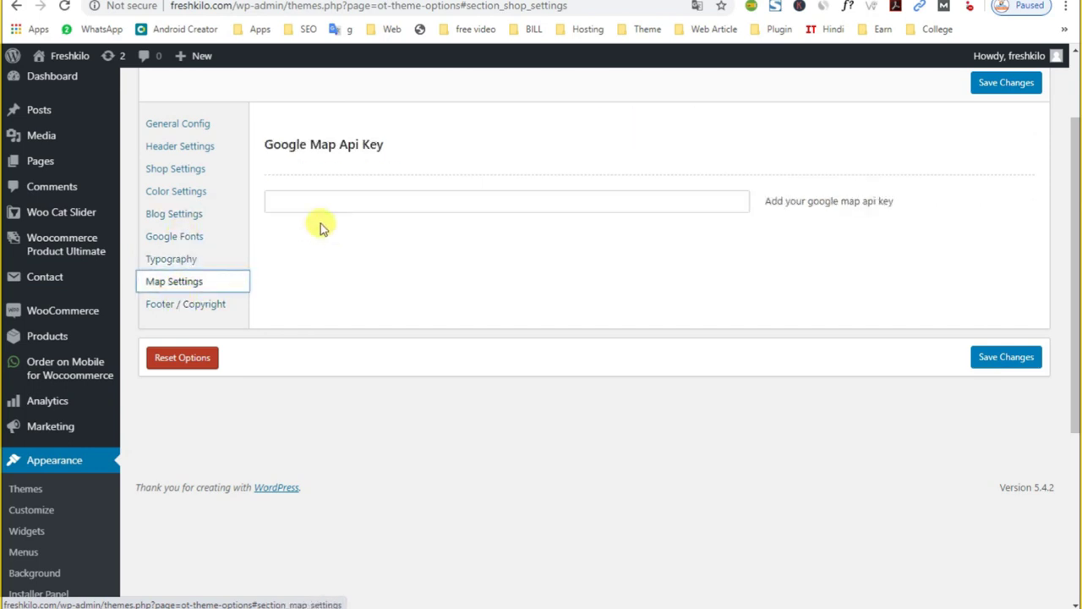
pyautogui.click(201, 306)
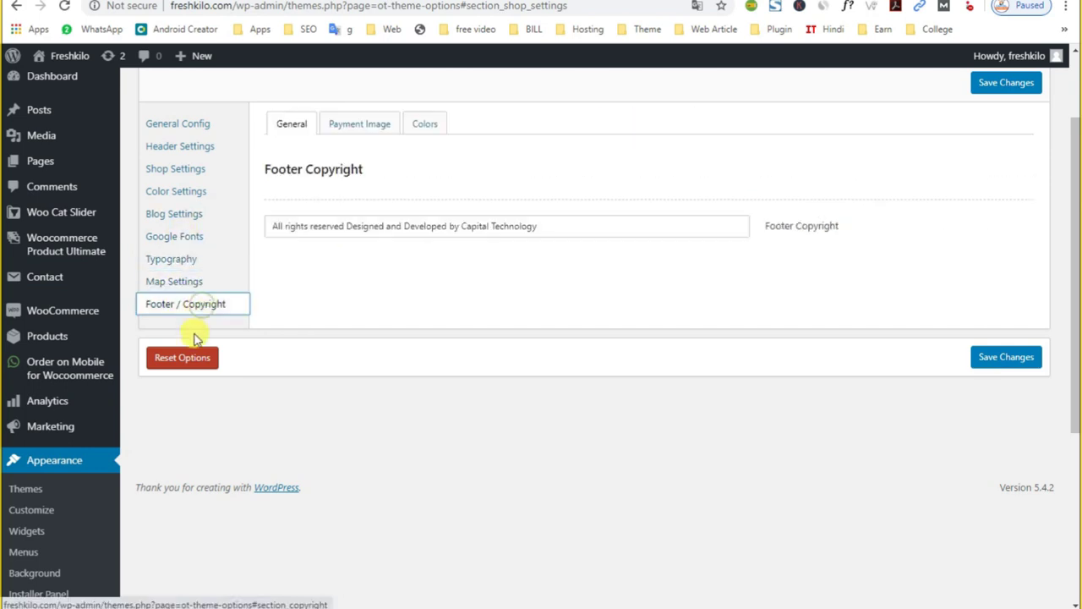
# Review the footer copyright text and the payment image within the Footer / Copyright theme options
pyautogui.doubleClick(506, 226)
pyautogui.click(364, 132)
pyautogui.click(293, 124)
pyautogui.click(360, 124)
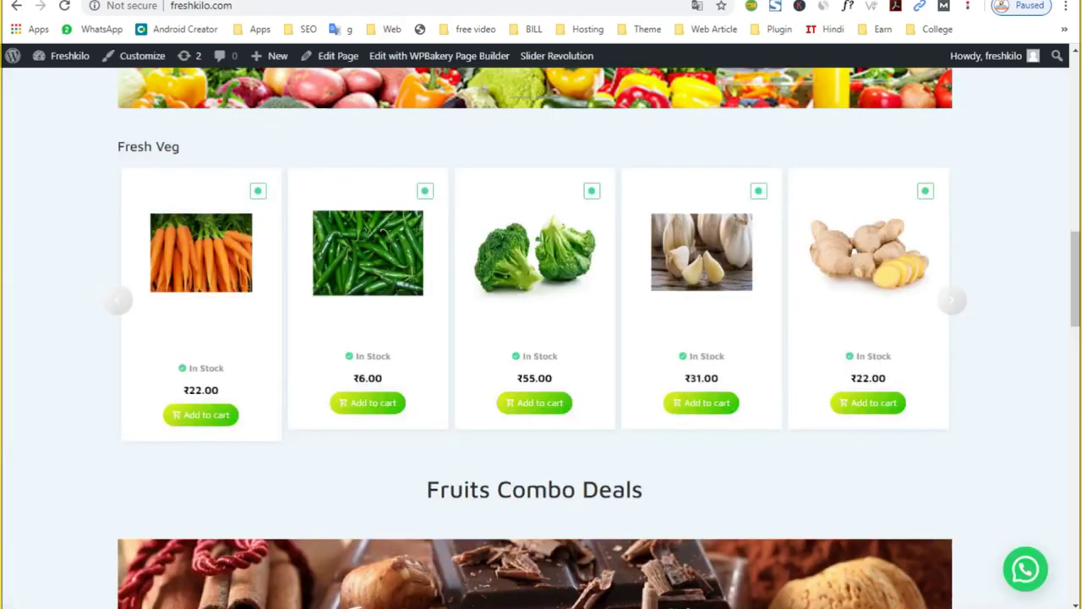
# Examine the copyright line and payment logos in the store homepage's footer, and the navigation bar in its header
pyautogui.scroll(-10, 920, 260)
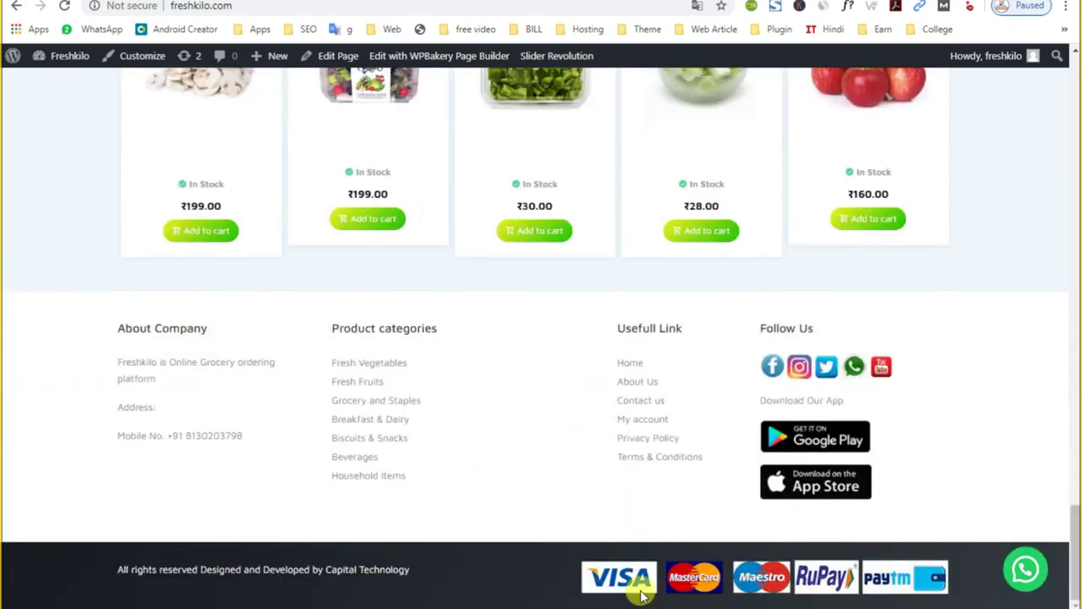
pyautogui.scroll(15, 465, 451)
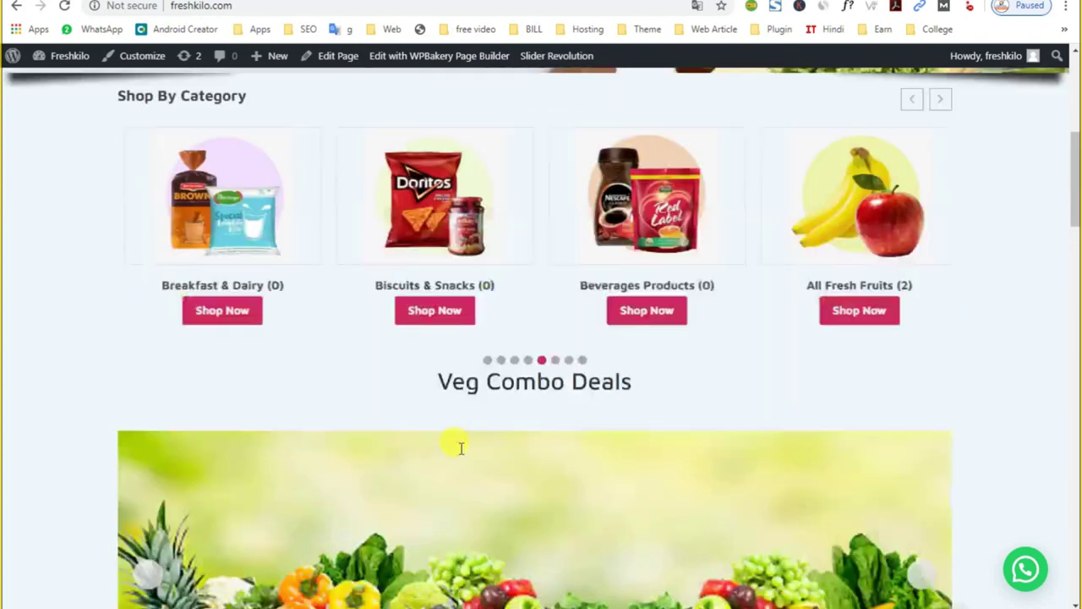
pyautogui.scroll(5, 461, 448)
pyautogui.moveTo(765, 199); pyautogui.dragTo(820, 150)
pyautogui.click(66, 6)
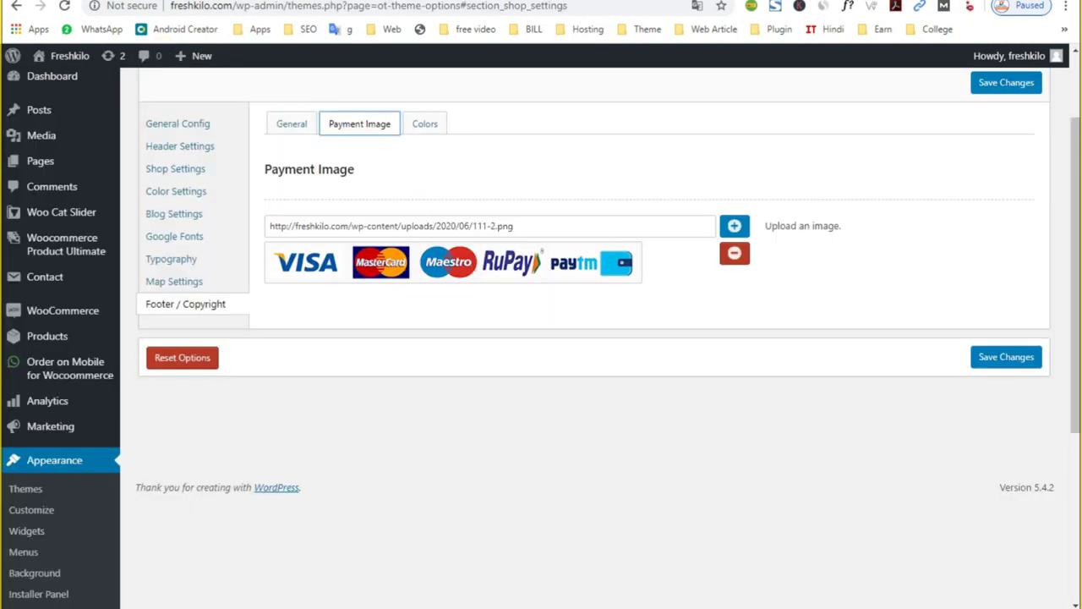
# Open the navigation menu editor and check the name of the main menu
pyautogui.scroll(2, 85, 372)
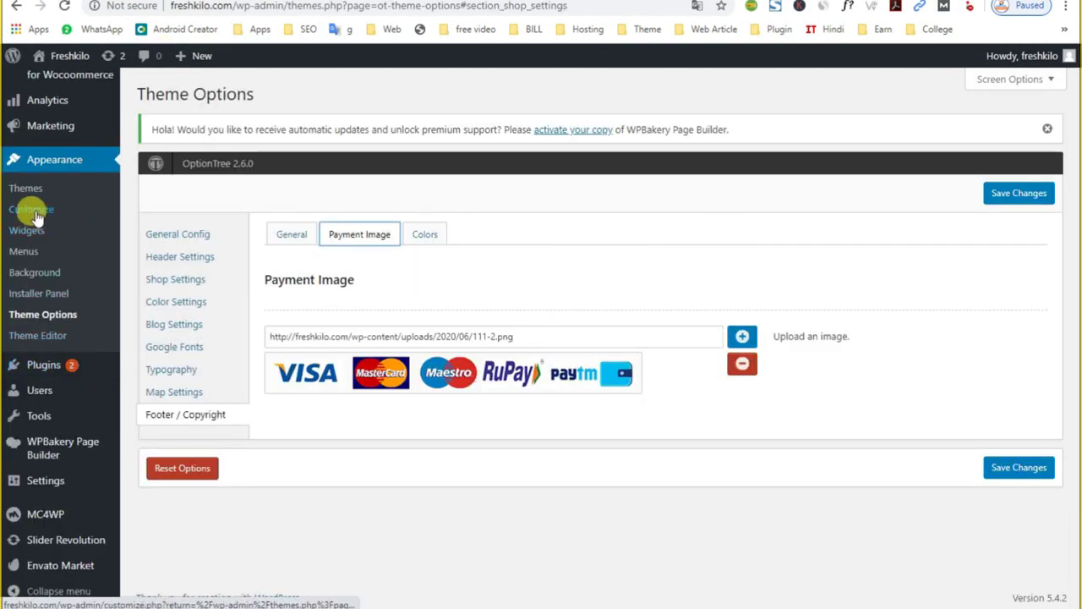
pyautogui.click(26, 252)
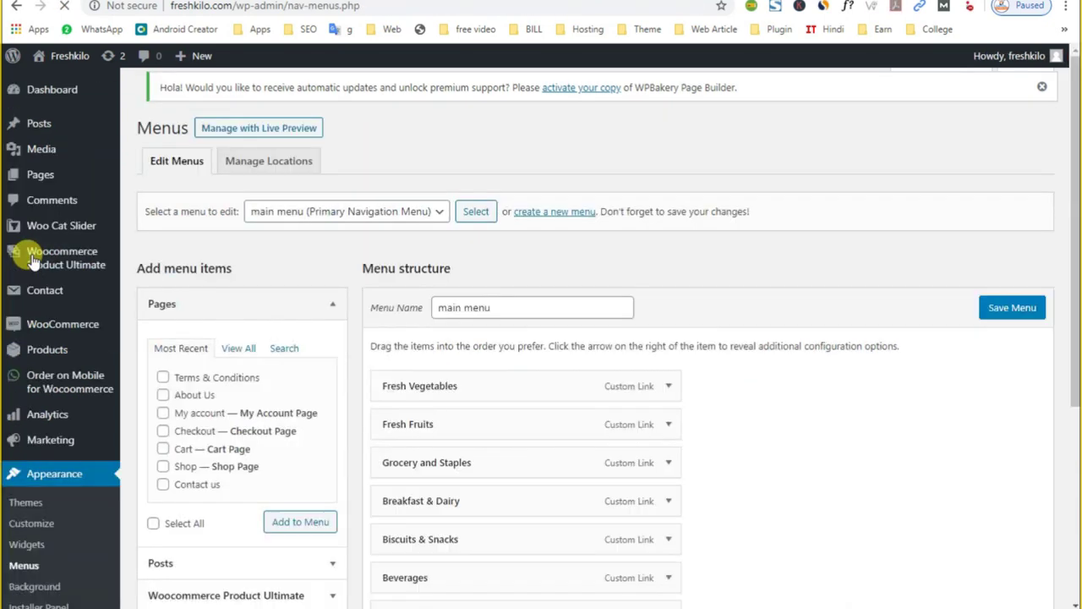
pyautogui.moveTo(461, 318); pyautogui.dragTo(507, 316)
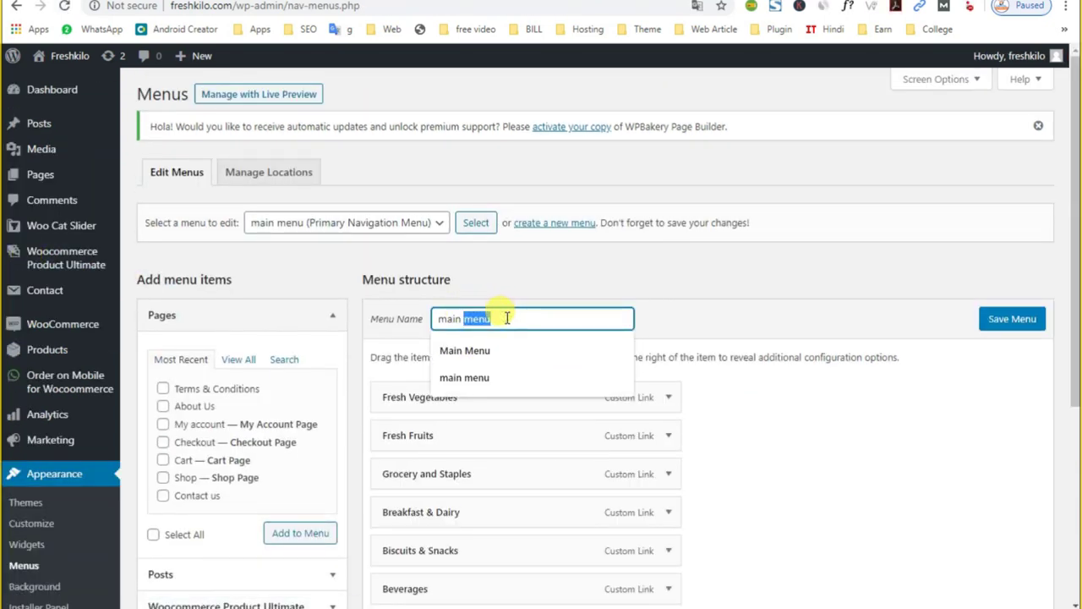
pyautogui.click(813, 282)
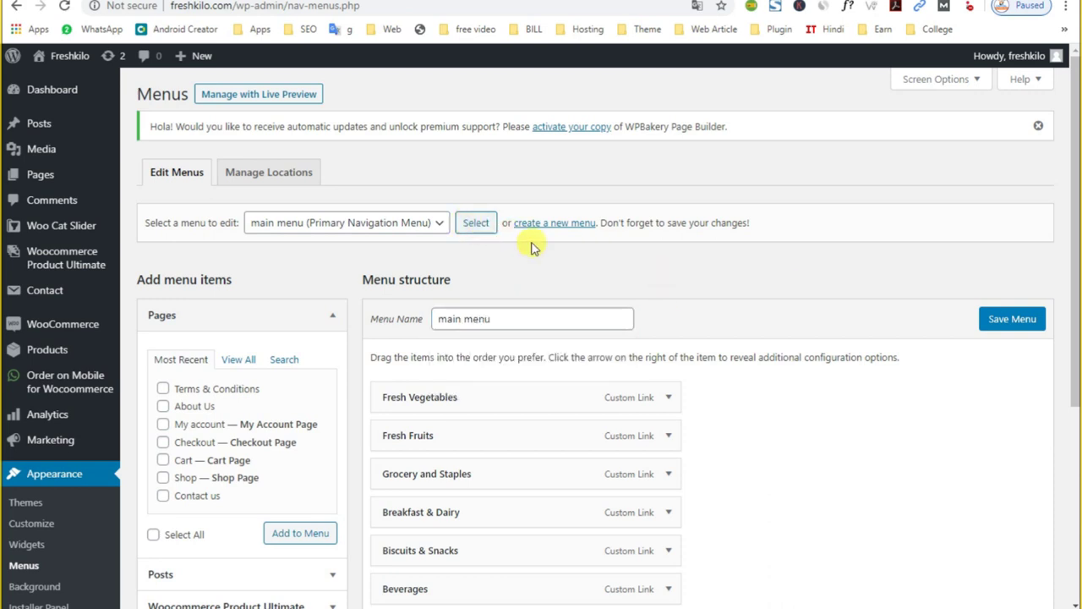
pyautogui.click(496, 318)
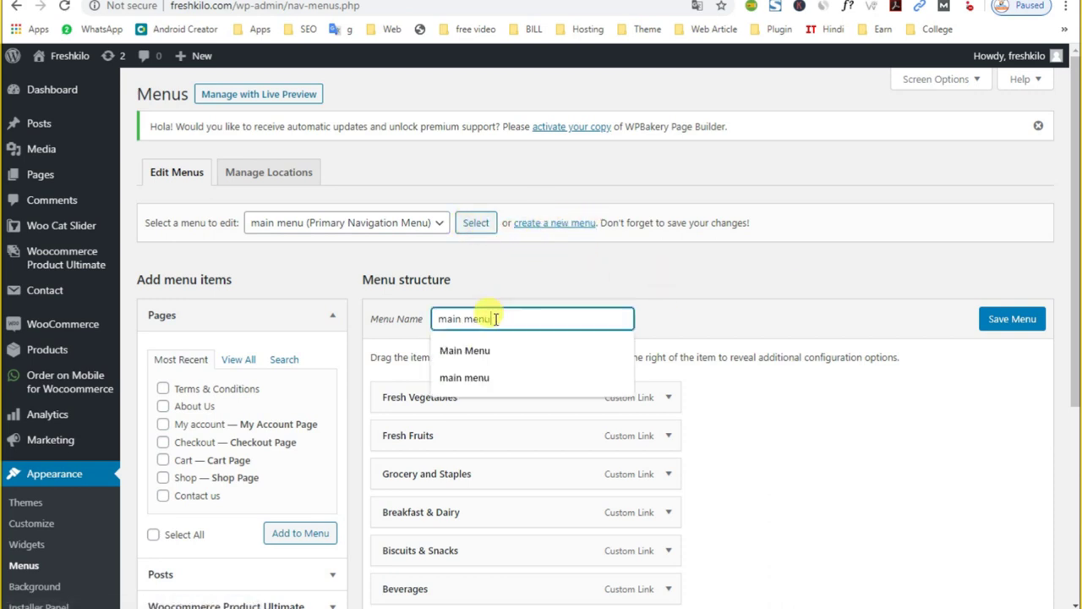
pyautogui.click(881, 314)
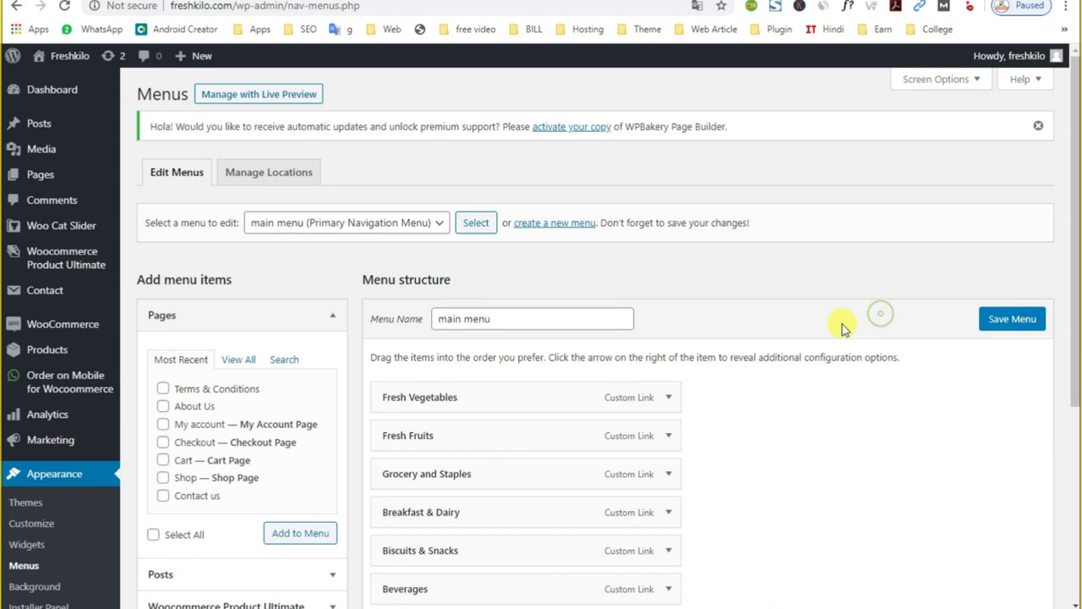
# Add the About Us page to the main menu and inspect the settings of the Beverages item
pyautogui.scroll(-3, 841, 328)
pyautogui.scroll(3, 840, 326)
pyautogui.scroll(-3, 840, 327)
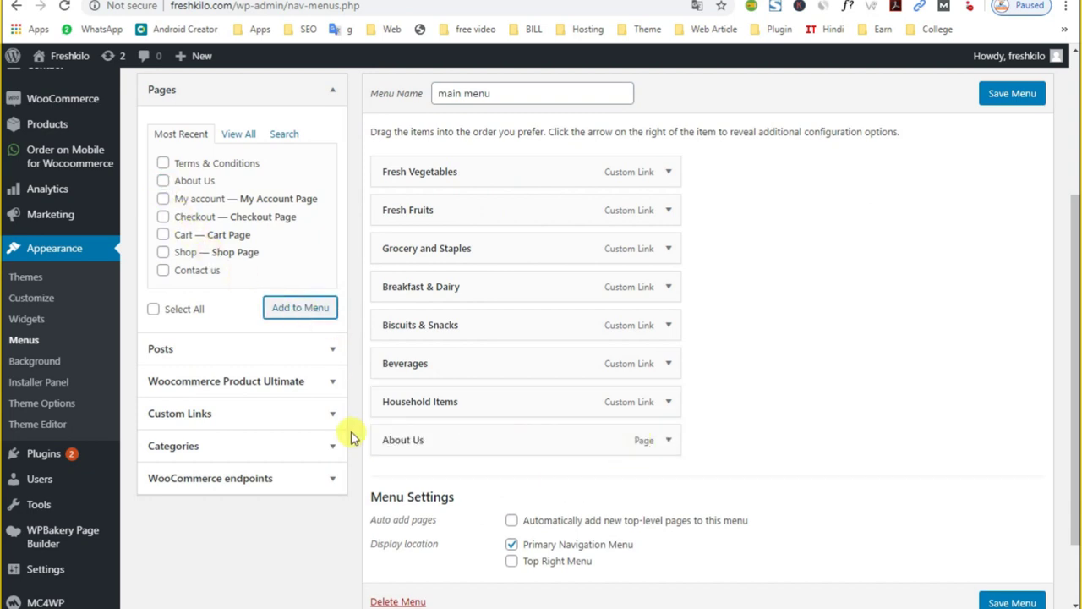
pyautogui.click(670, 364)
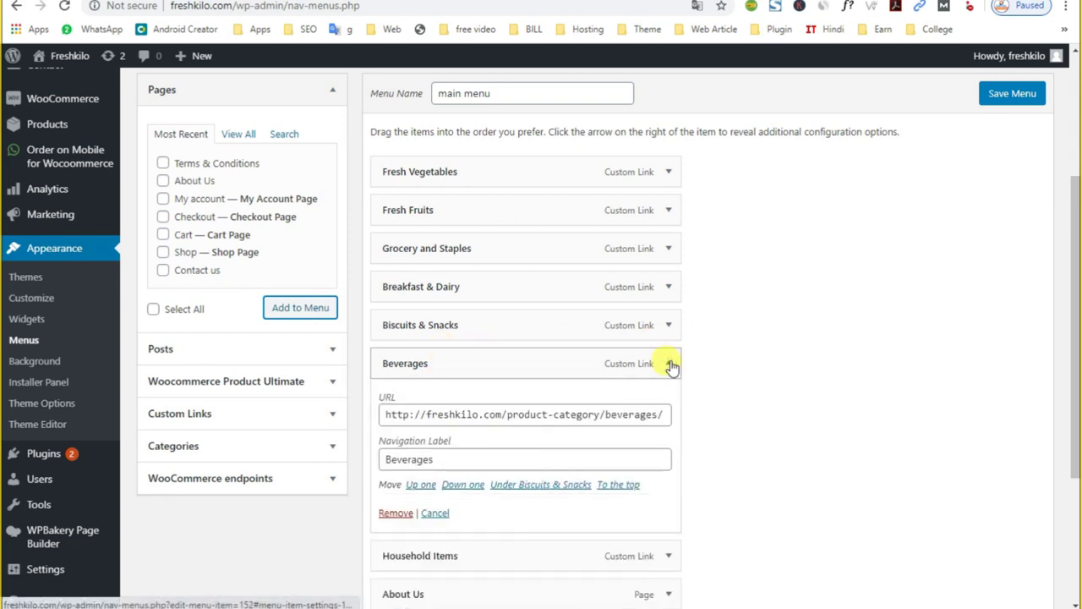
pyautogui.click(668, 363)
# Set the link text of a new custom menu link to test and open the product categories in a separate tab
pyautogui.click(309, 412)
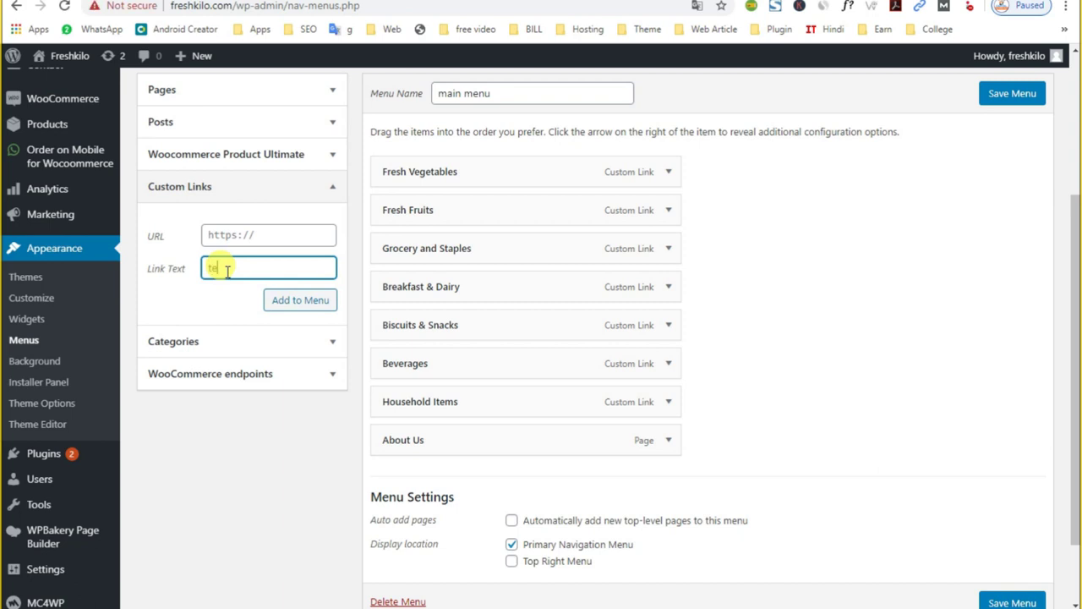
pyautogui.click(269, 235)
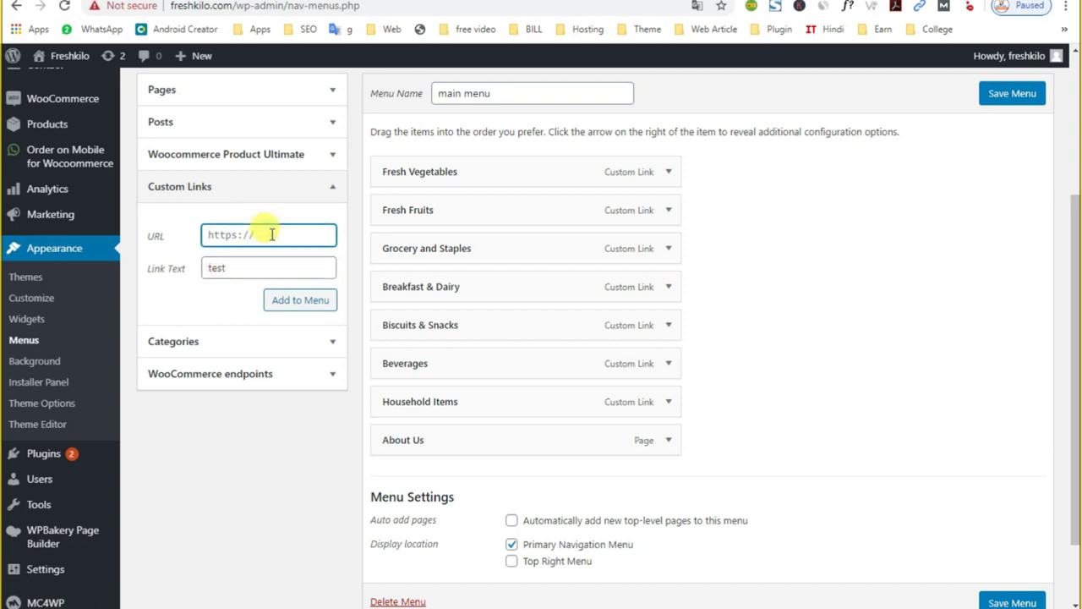
pyautogui.scroll(2, 73, 338)
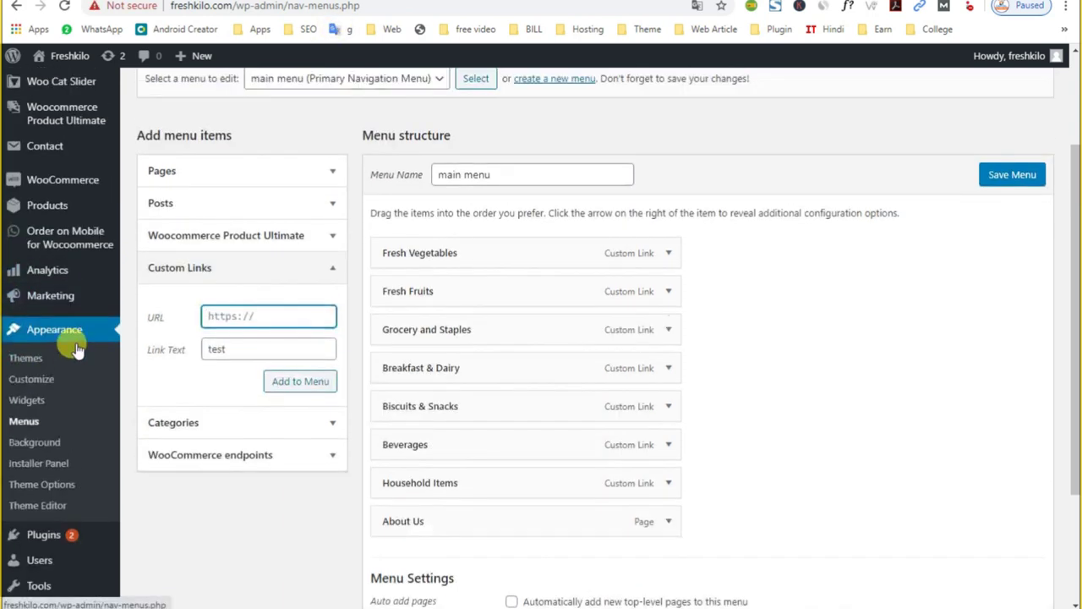
pyautogui.moveTo(51, 275)
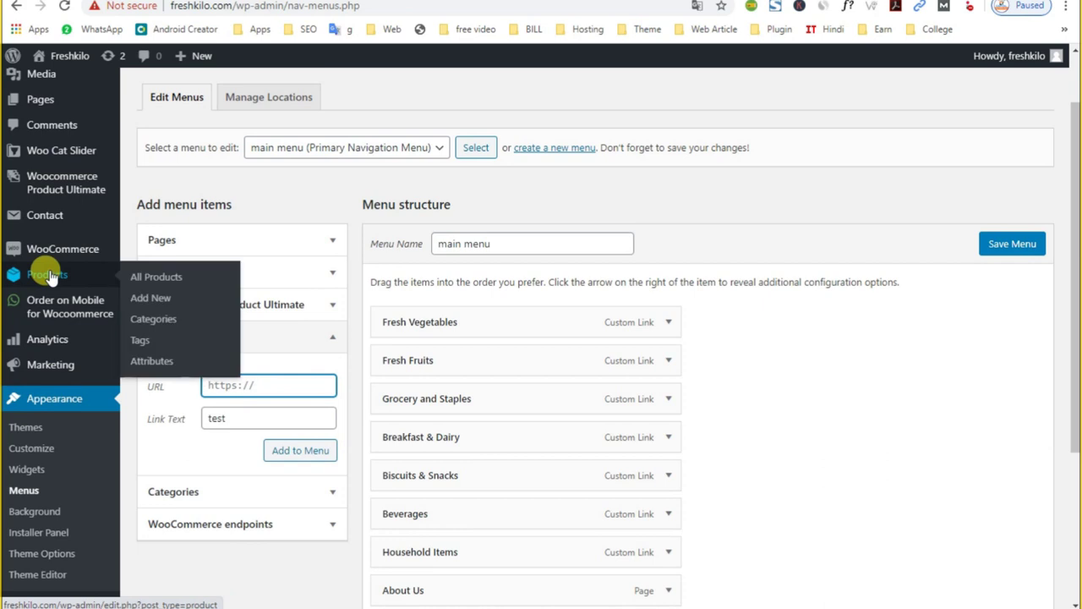
pyautogui.rightClick(154, 319)
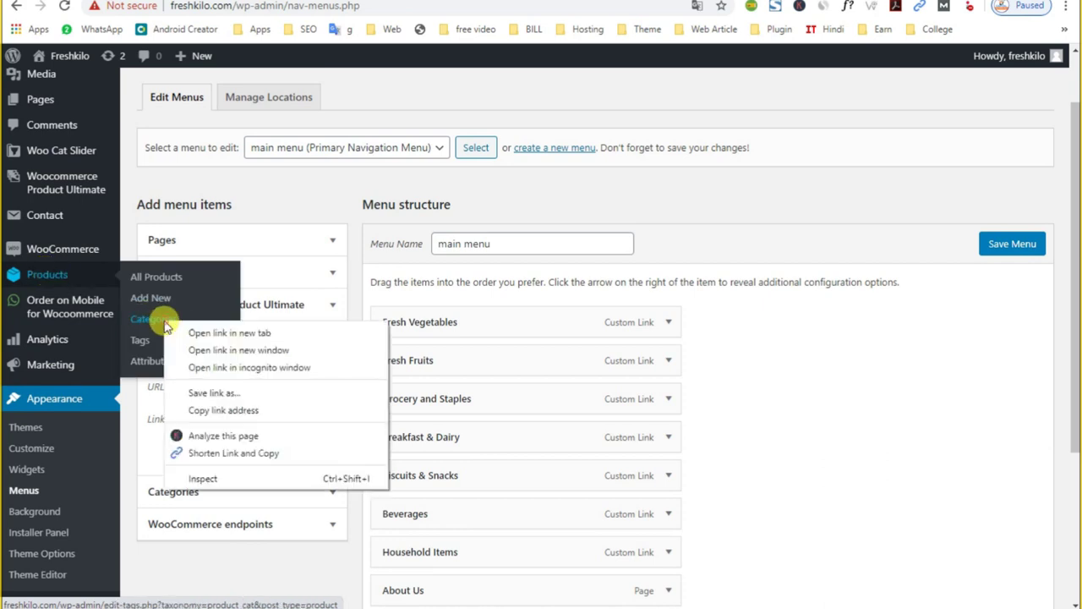
pyautogui.click(159, 333)
pyautogui.hotkey('ctrl', 'Tab')
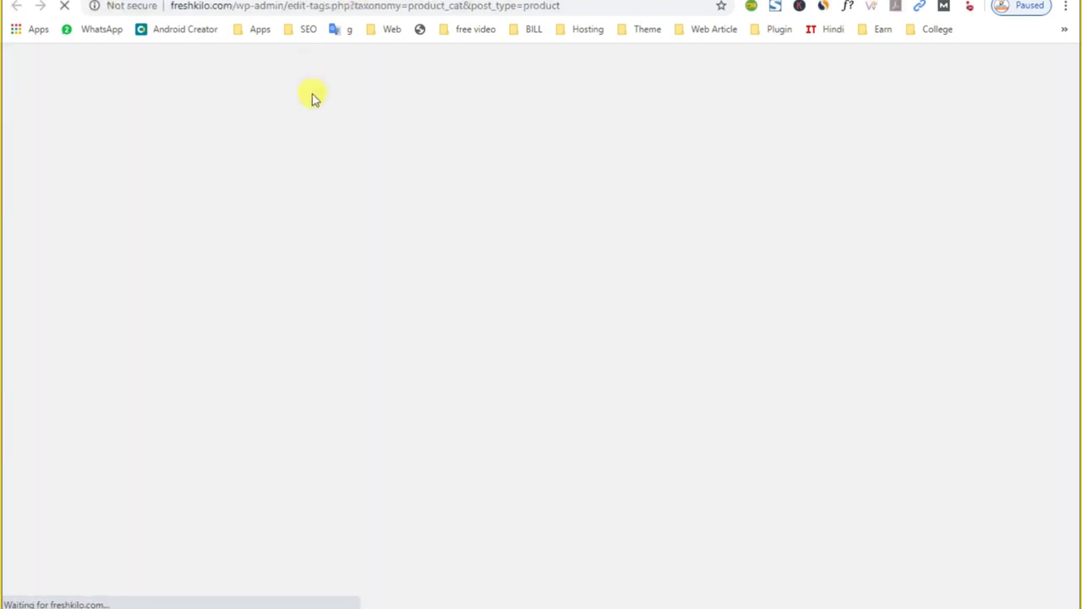
# Open the Breakfast & Dairy category's store page in a separate tab and copy its web address
pyautogui.scroll(-2, 609, 363)
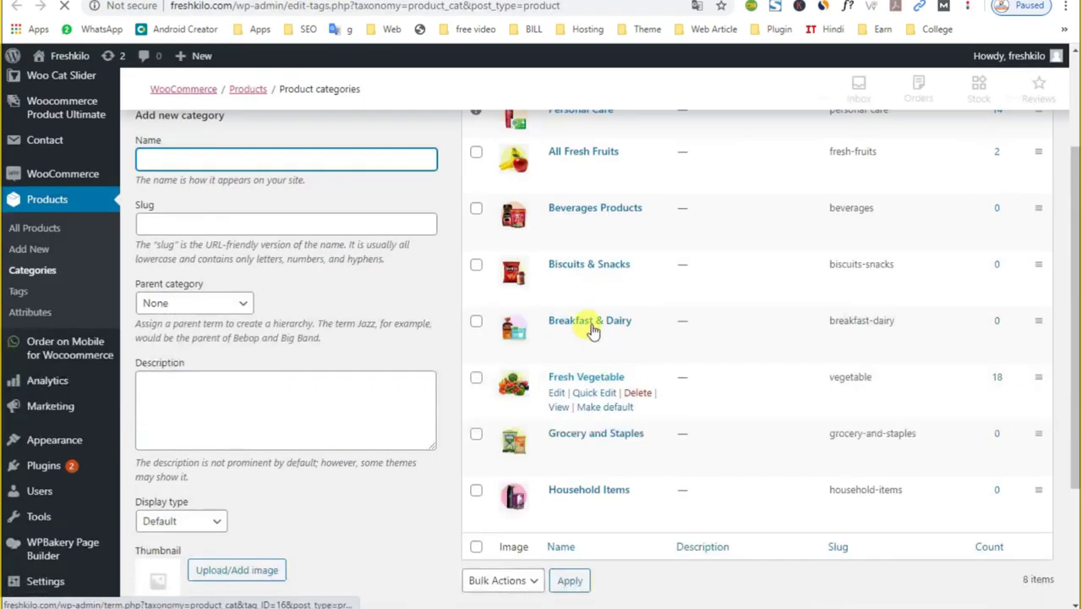
pyautogui.rightClick(570, 349)
pyautogui.click(578, 359)
pyautogui.hotkey('ctrl', 'Tab')
pyautogui.click(347, 8)
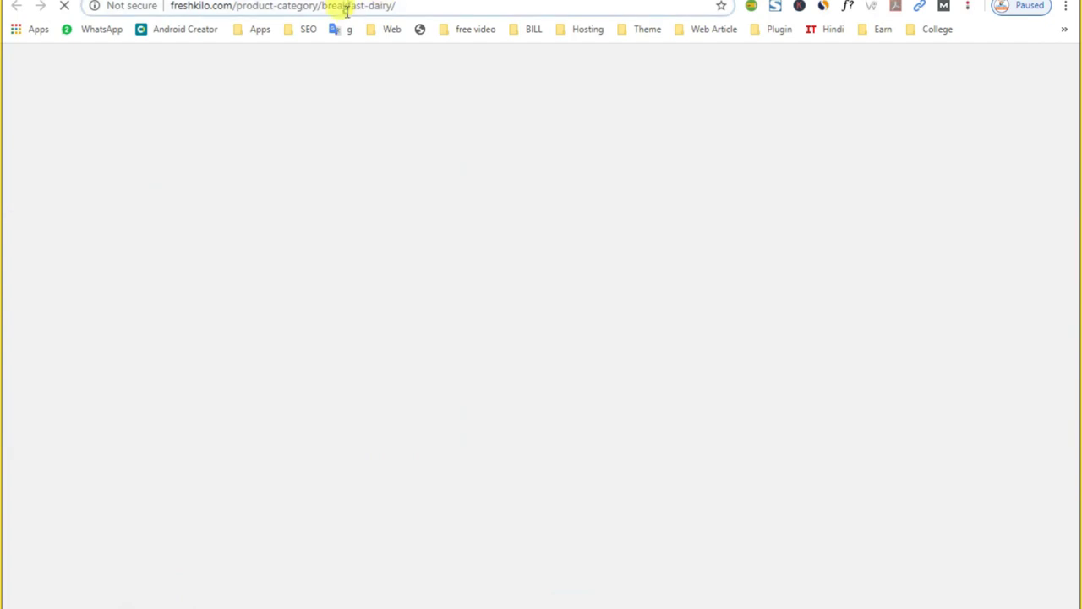
# Add the test custom link with the Breakfast & Dairy category address to the main menu and save the menu
pyautogui.hotkey('ctrl', 'shift', 'Tab')
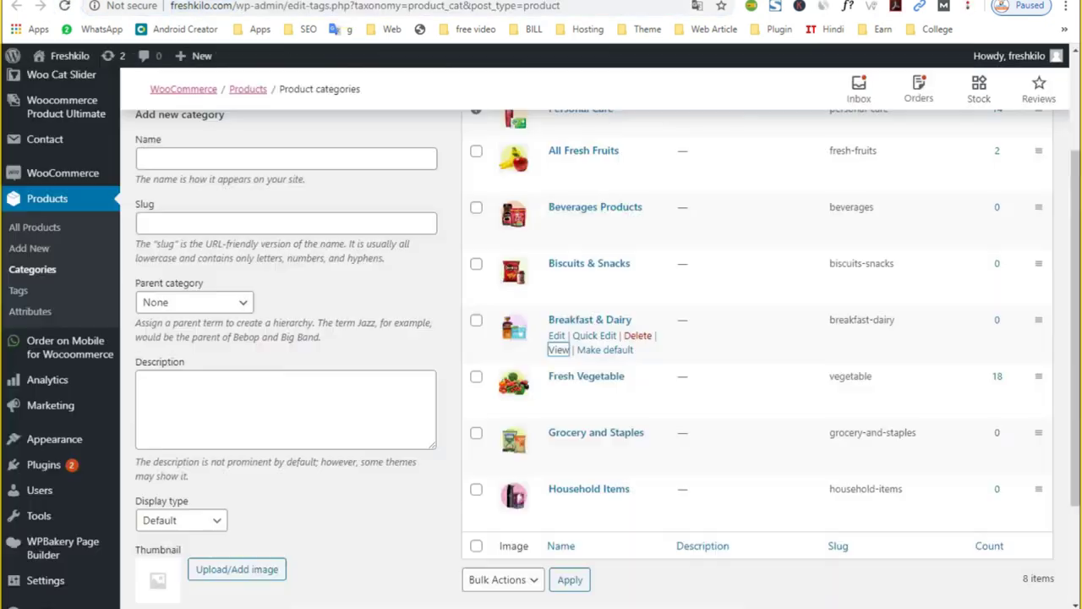
pyautogui.hotkey('ctrl', 'Tab')
pyautogui.scroll(-3, 616, 520)
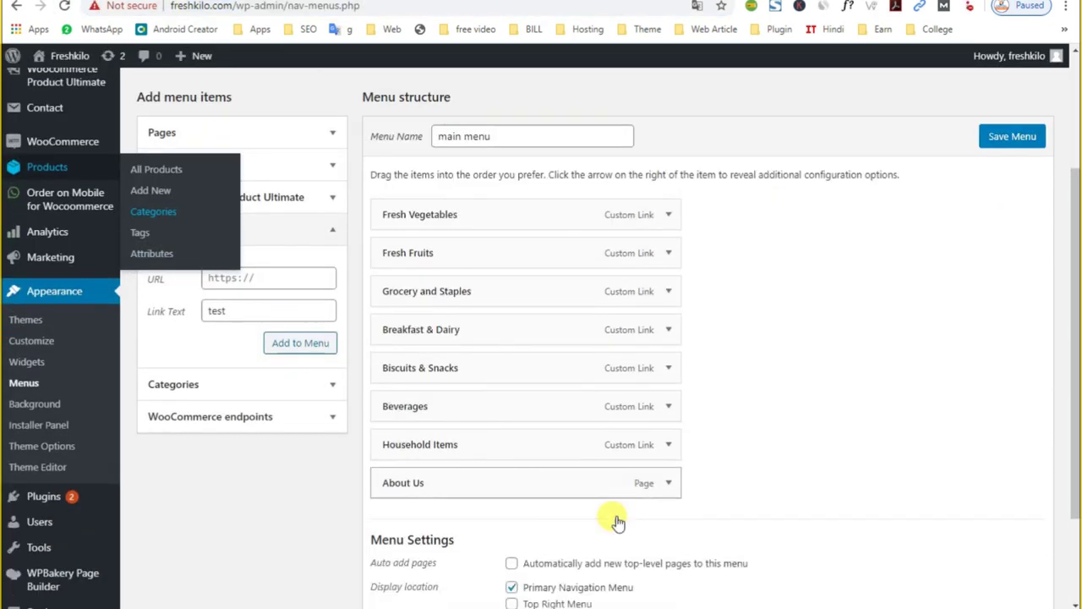
pyautogui.click(225, 234)
pyautogui.click(302, 302)
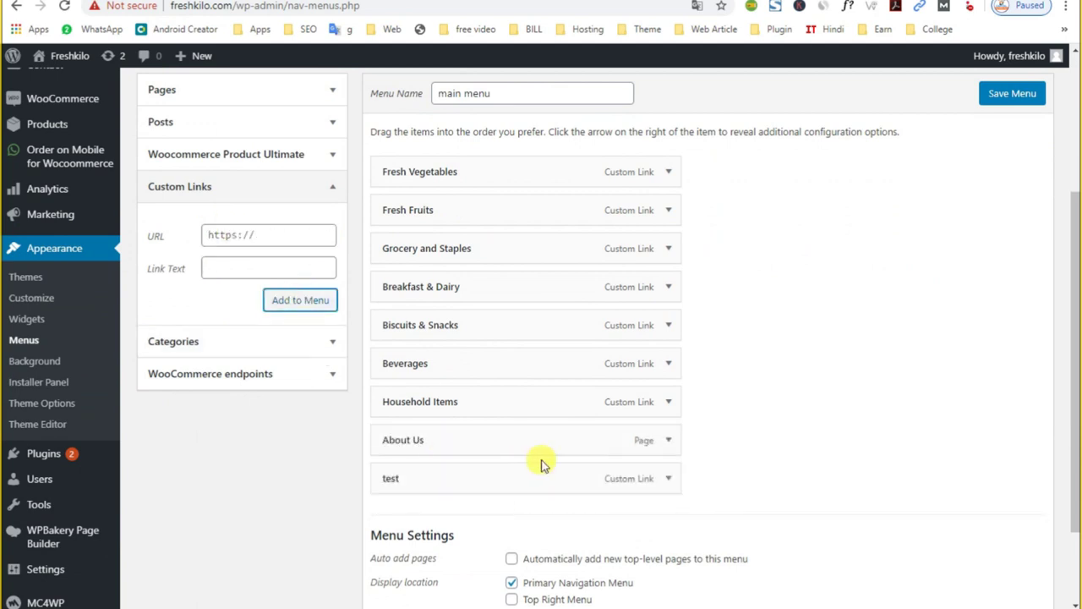
pyautogui.scroll(-2, 923, 499)
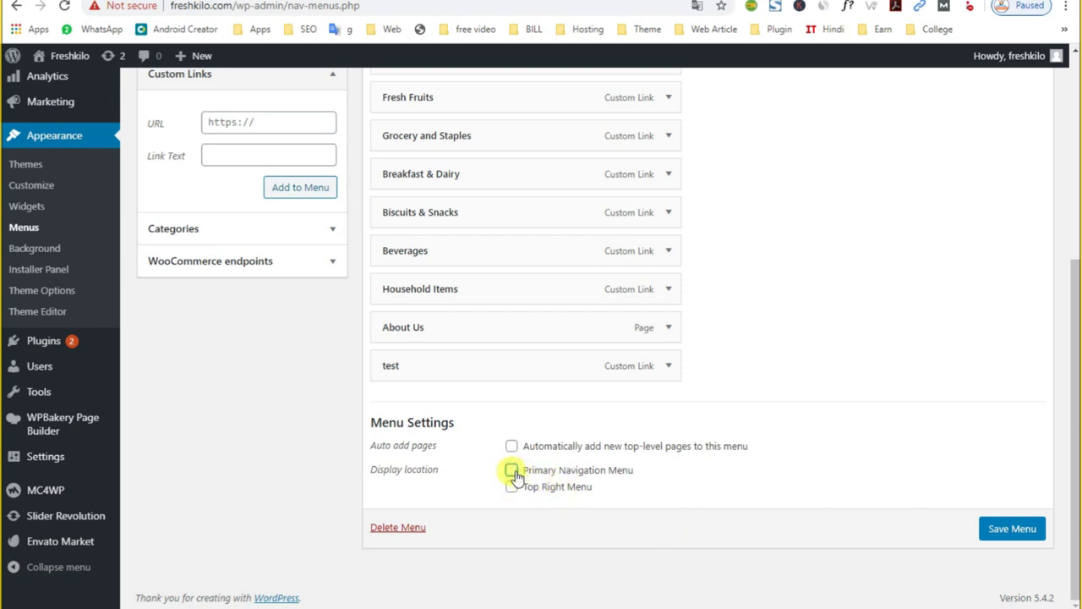
pyautogui.click(983, 532)
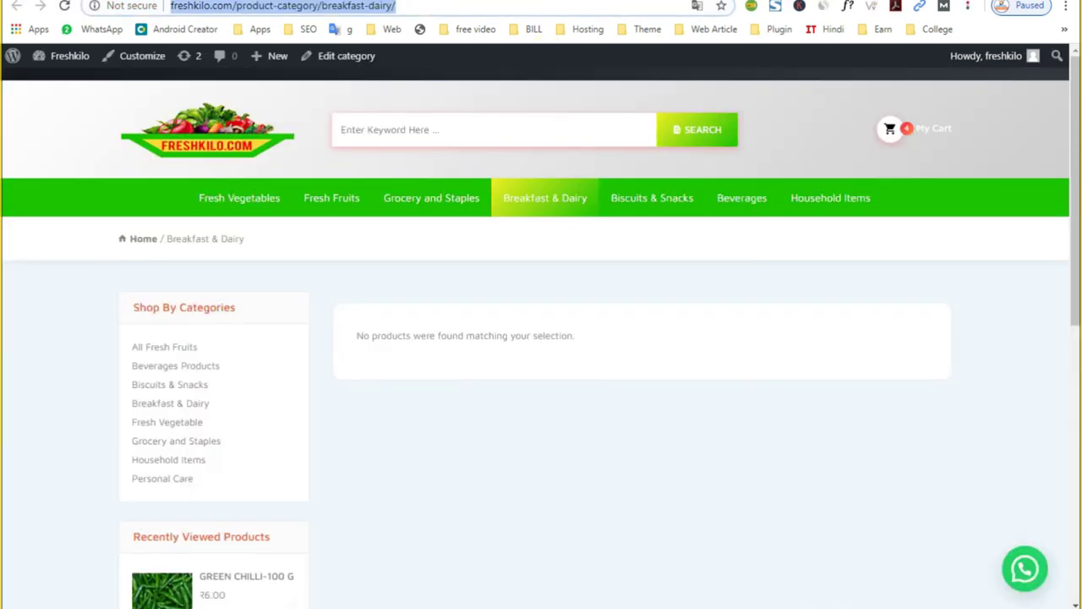
# Reload the store homepage and examine the About Us and test entries in its navigation bar
pyautogui.hotkey('ctrl', 'Tab')
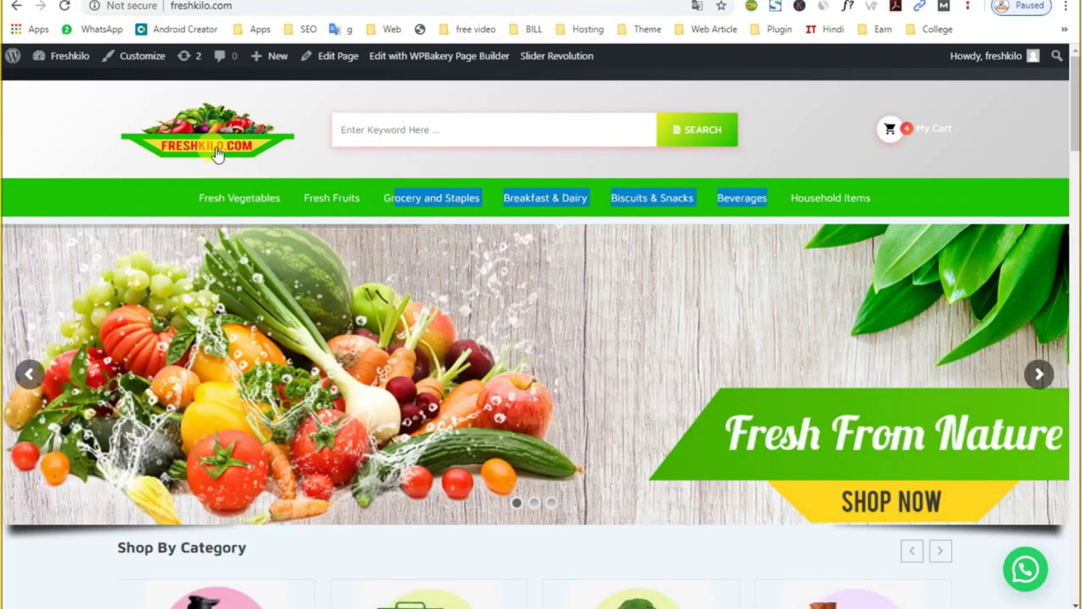
pyautogui.click(68, 7)
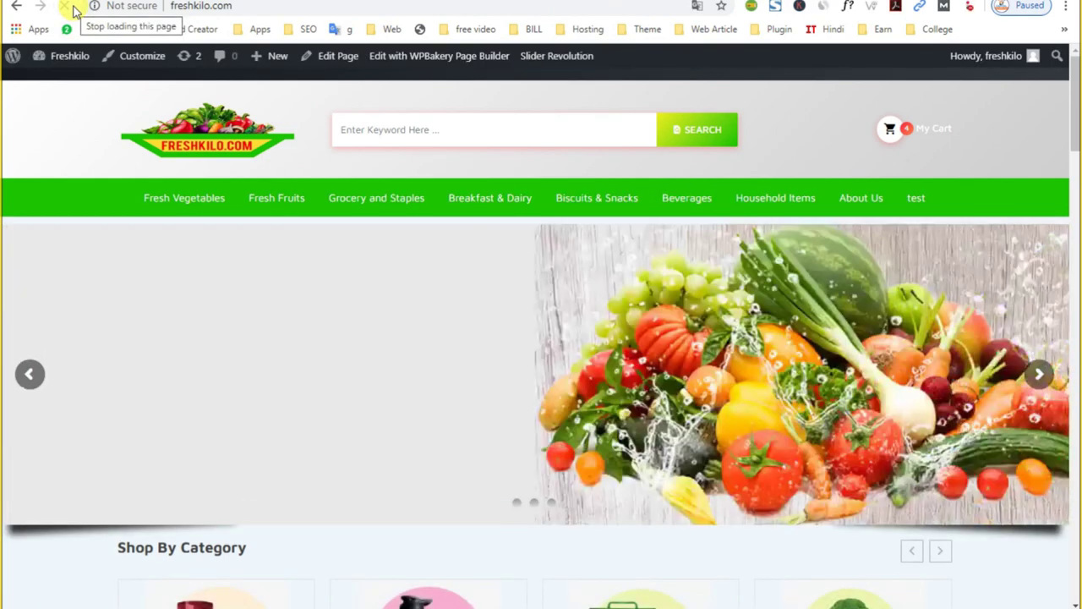
pyautogui.scroll(-6, 517, 371)
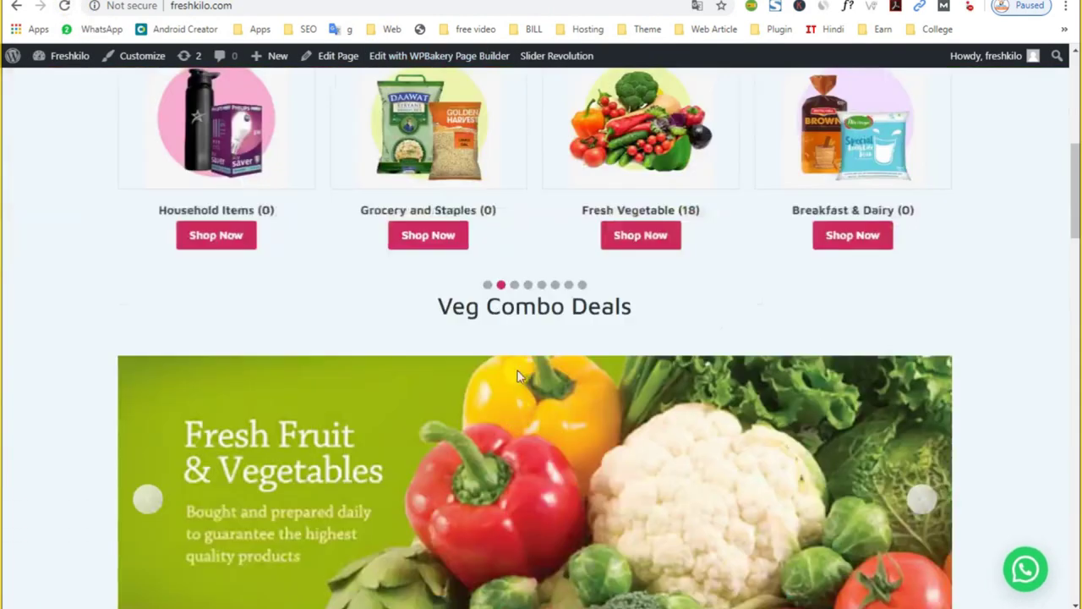
pyautogui.scroll(5, 519, 433)
pyautogui.scroll(2, 519, 437)
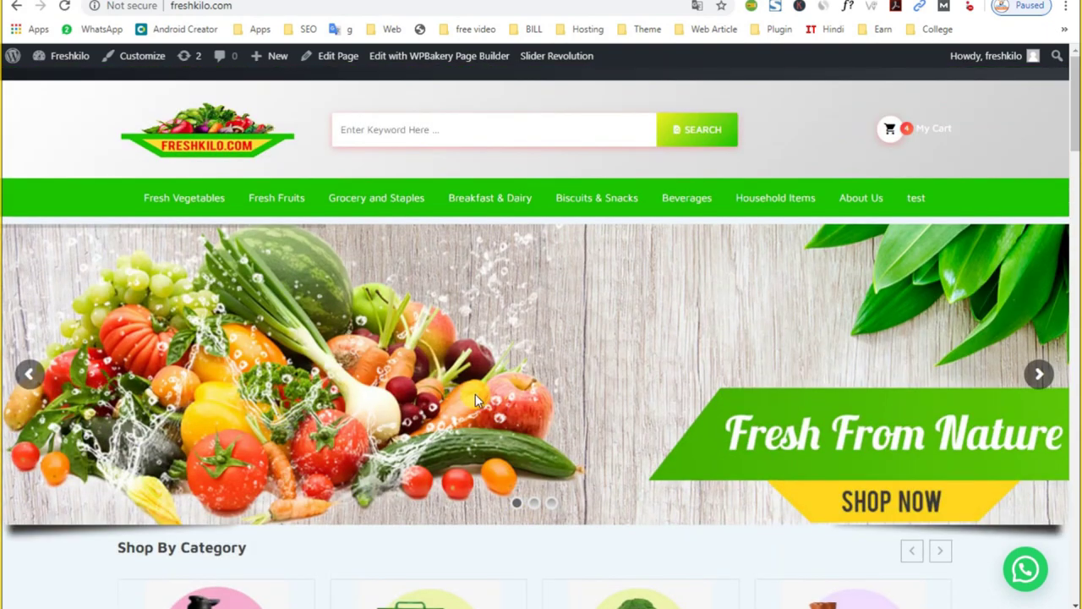
pyautogui.scroll(-1, 457, 355)
pyautogui.scroll(1, 302, 211)
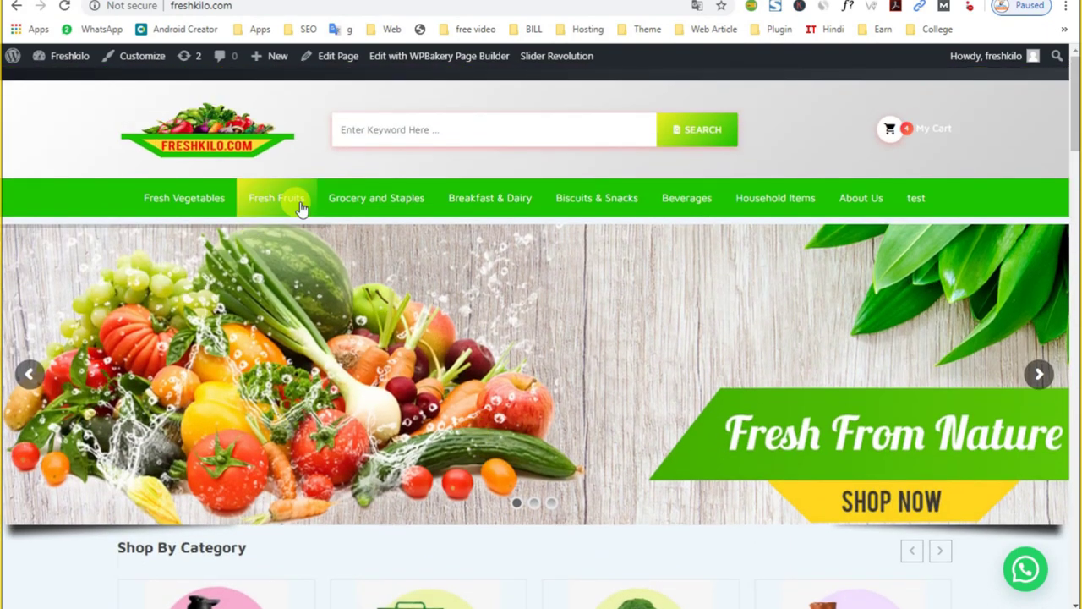
pyautogui.moveTo(956, 205); pyautogui.dragTo(843, 207)
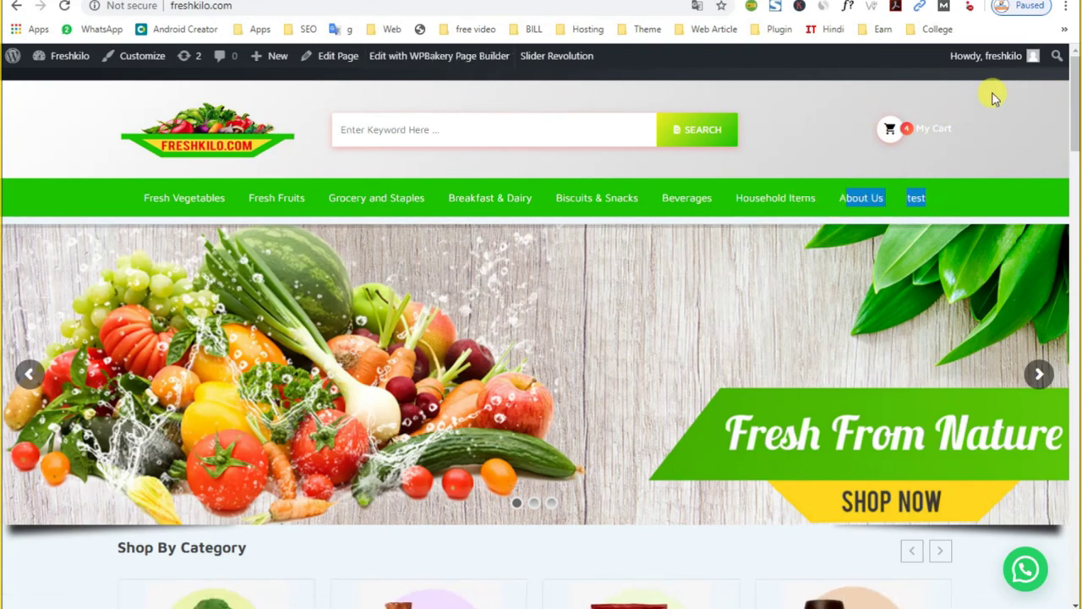
# Remove the test and About Us items from the main menu and save the menu
pyautogui.hotkey('alt', 'Left')
pyautogui.hotkey('alt', 'Left')
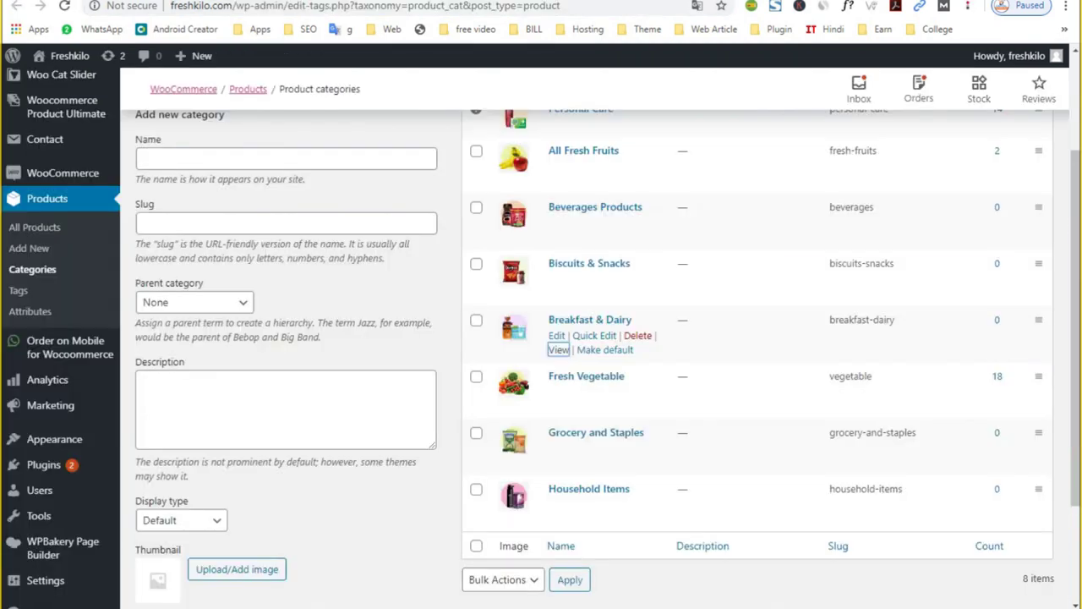
pyautogui.hotkey('alt', 'Left')
pyautogui.scroll(-5, 701, 451)
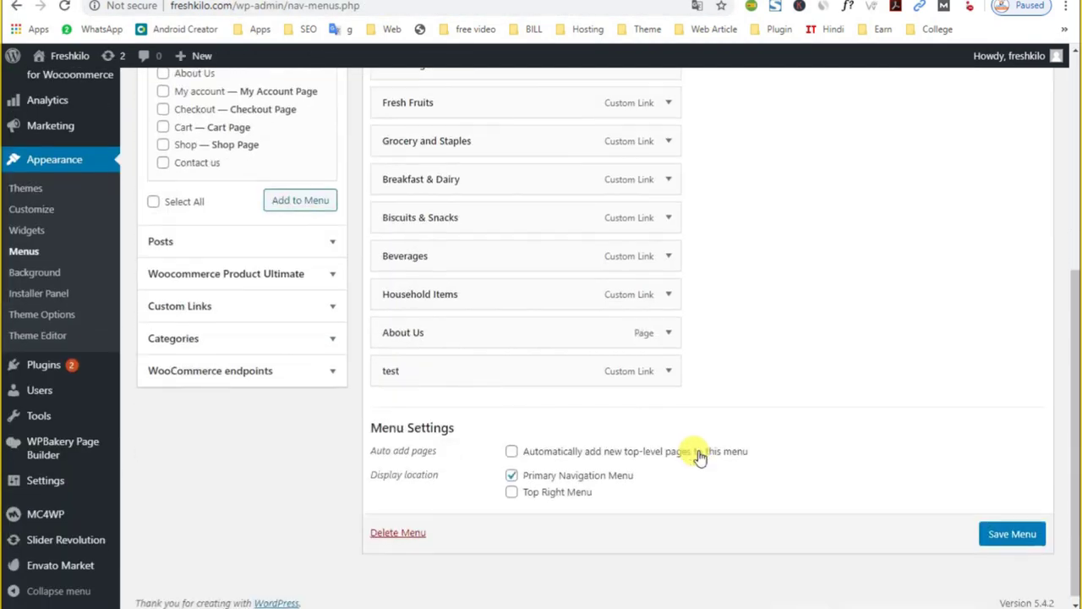
pyautogui.click(668, 365)
pyautogui.click(389, 515)
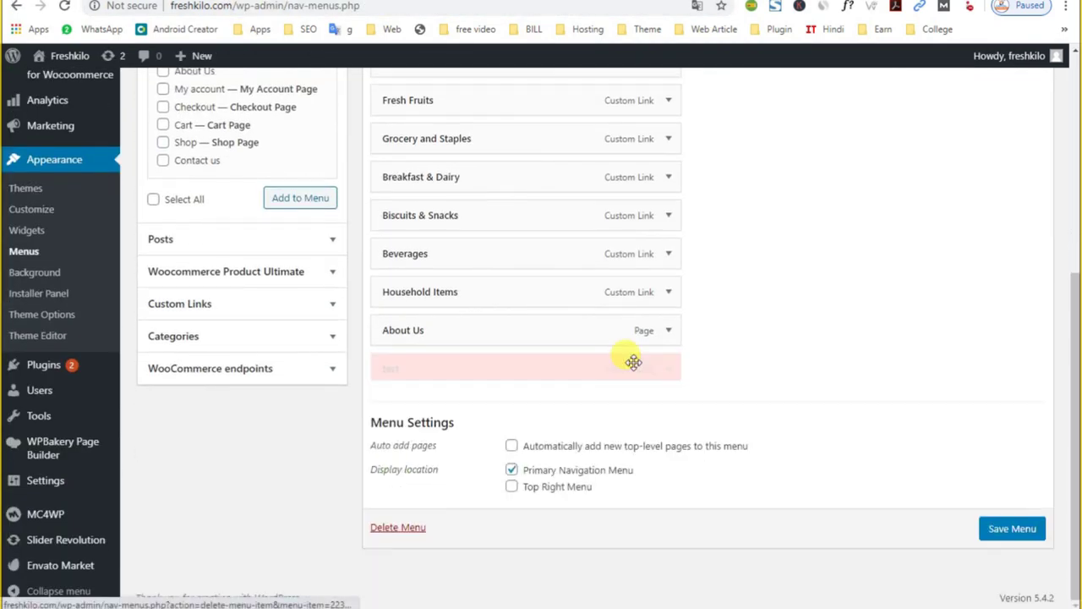
pyautogui.click(668, 365)
pyautogui.click(393, 463)
pyautogui.click(1010, 530)
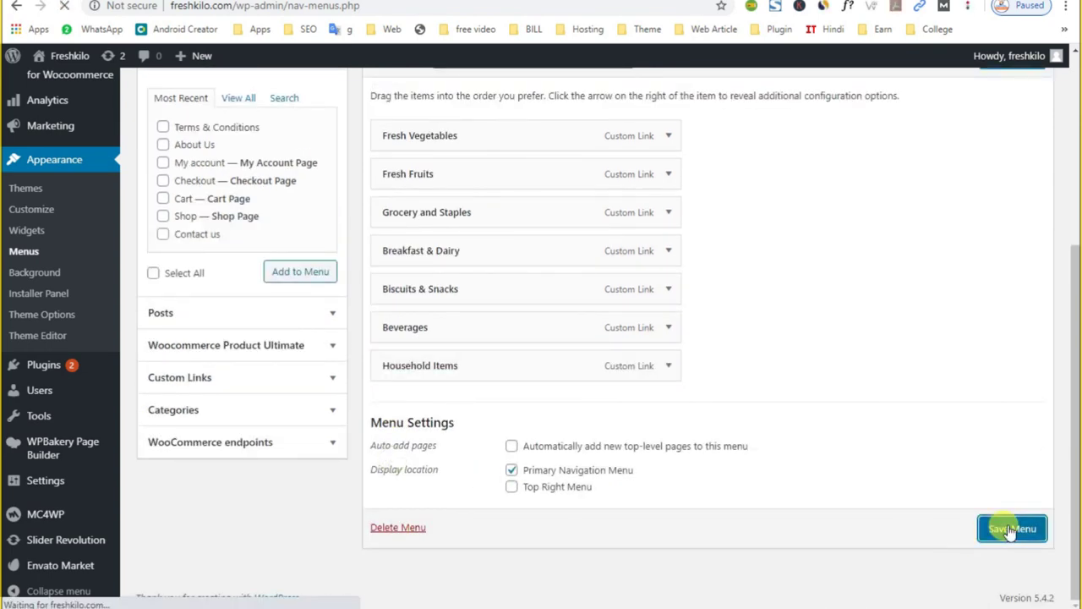
# Review the WooCommerce endpoints that can be added to the menu, and collapse the section again
pyautogui.scroll(-4, 352, 527)
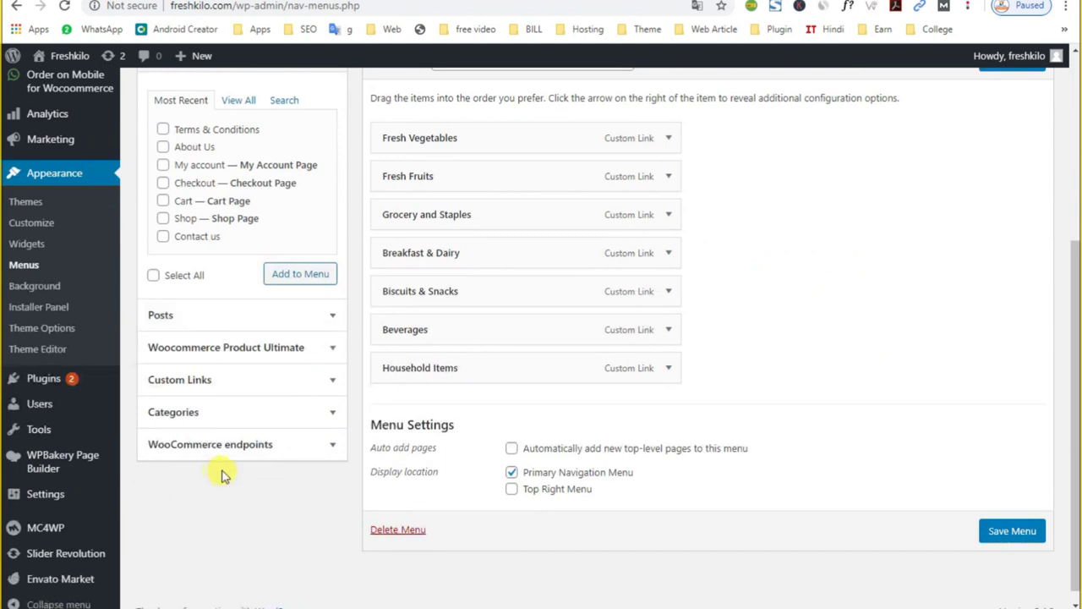
pyautogui.click(249, 448)
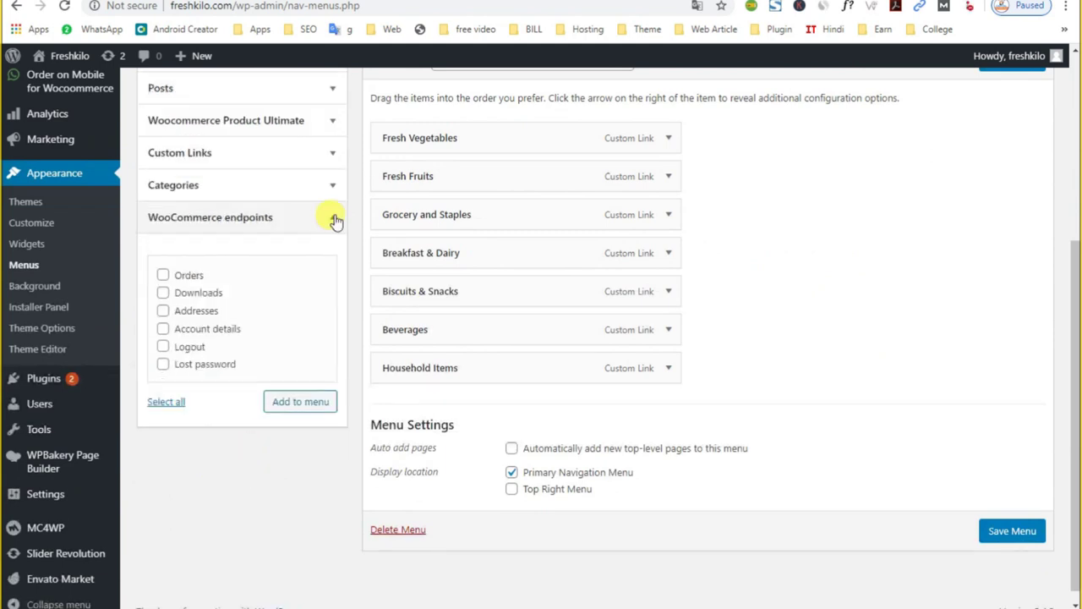
pyautogui.click(334, 218)
# Open the plugins management page and go to the page for adding new plugins
pyautogui.moveTo(37, 382)
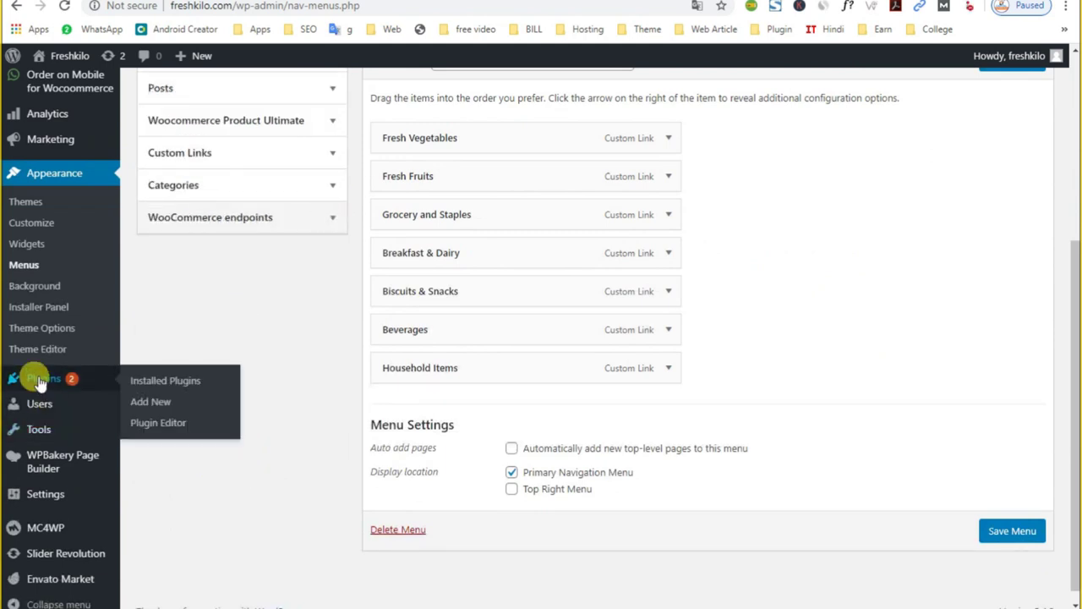
pyautogui.rightClick(72, 387)
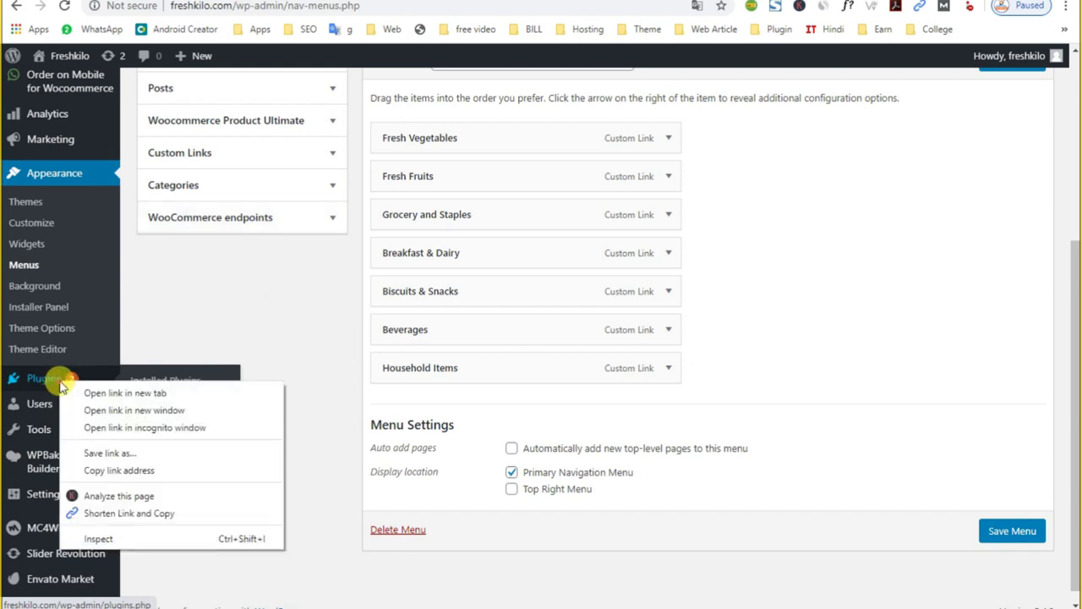
pyautogui.press('Escape')
pyautogui.click(42, 378)
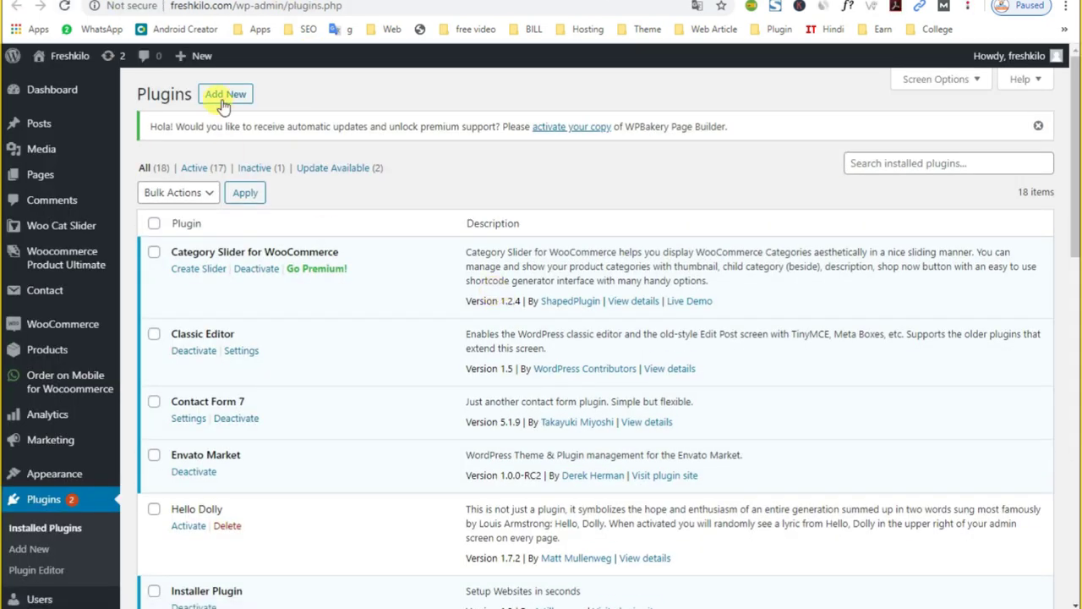
pyautogui.click(223, 97)
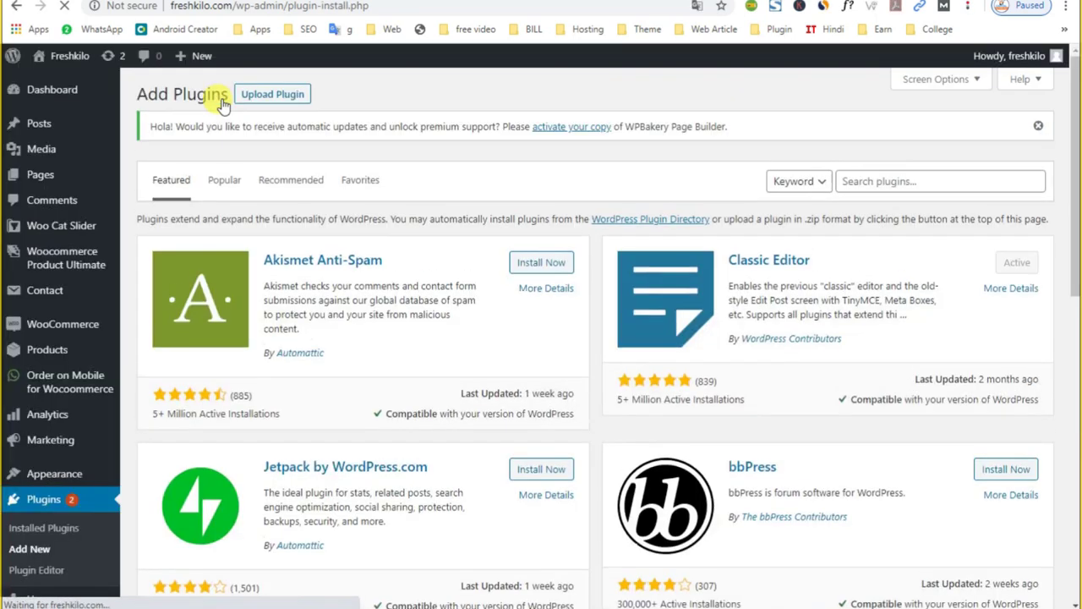
# Search the plugin directory for "login"
pyautogui.click(878, 178)
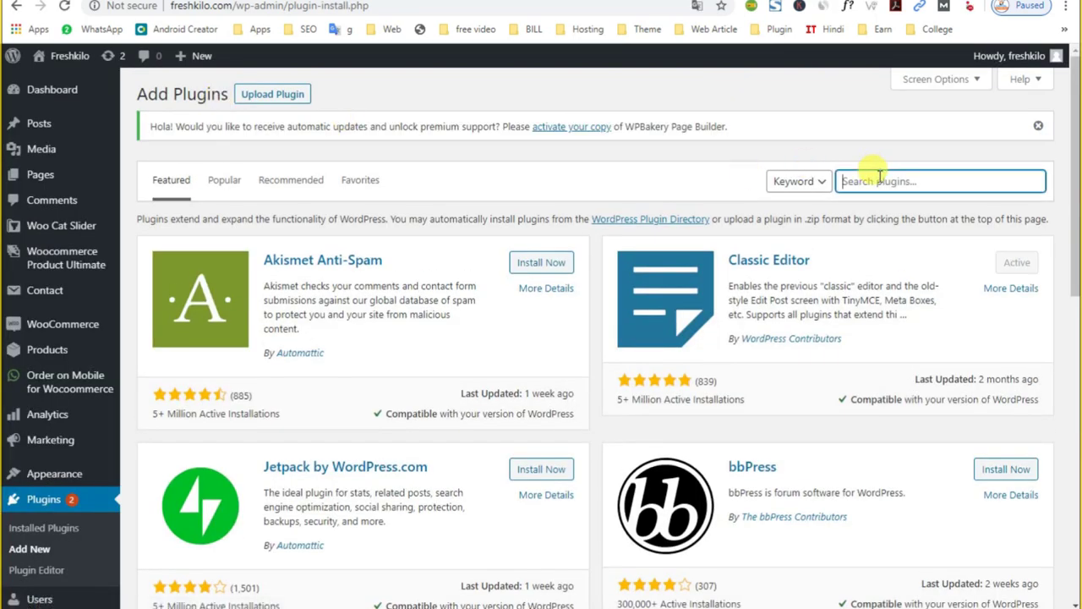
pyautogui.write('si')
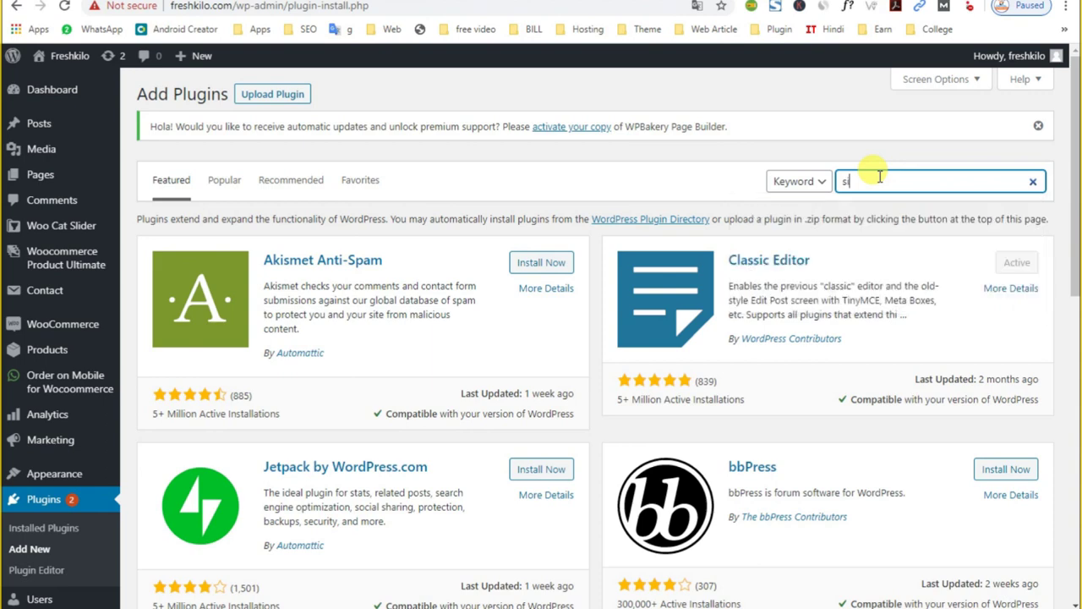
pyautogui.write('n')
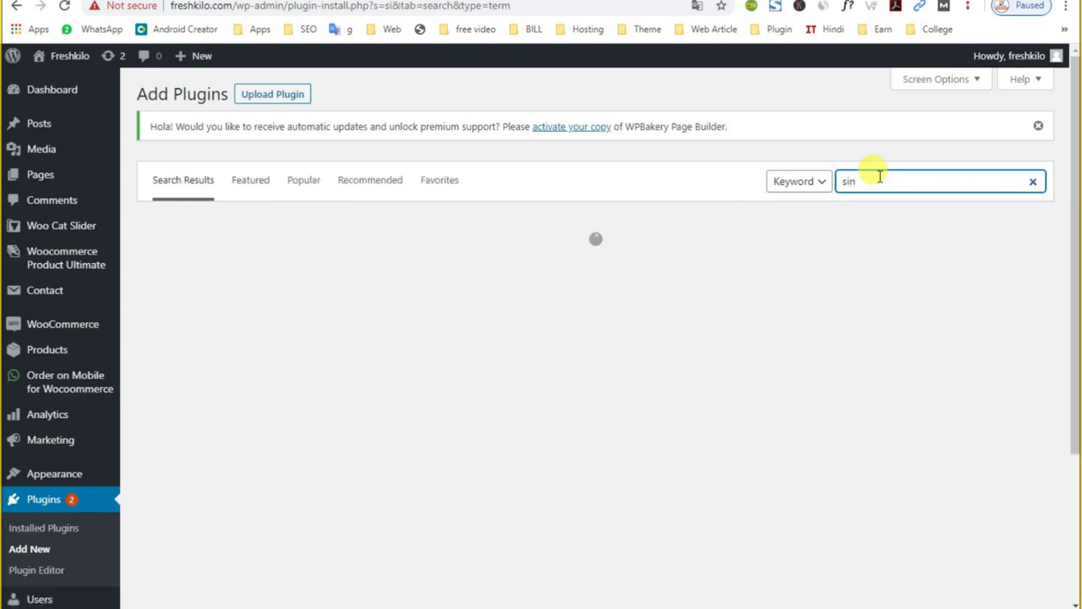
pyautogui.write('g')
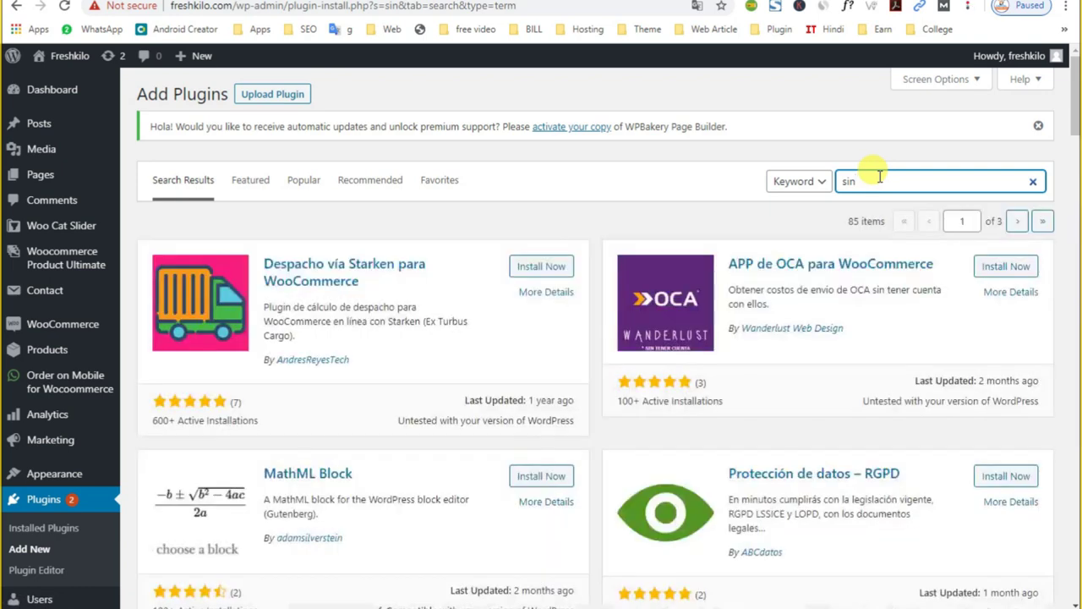
pyautogui.press('BackSpace')
pyautogui.press('BackSpace')
pyautogui.write('logi')
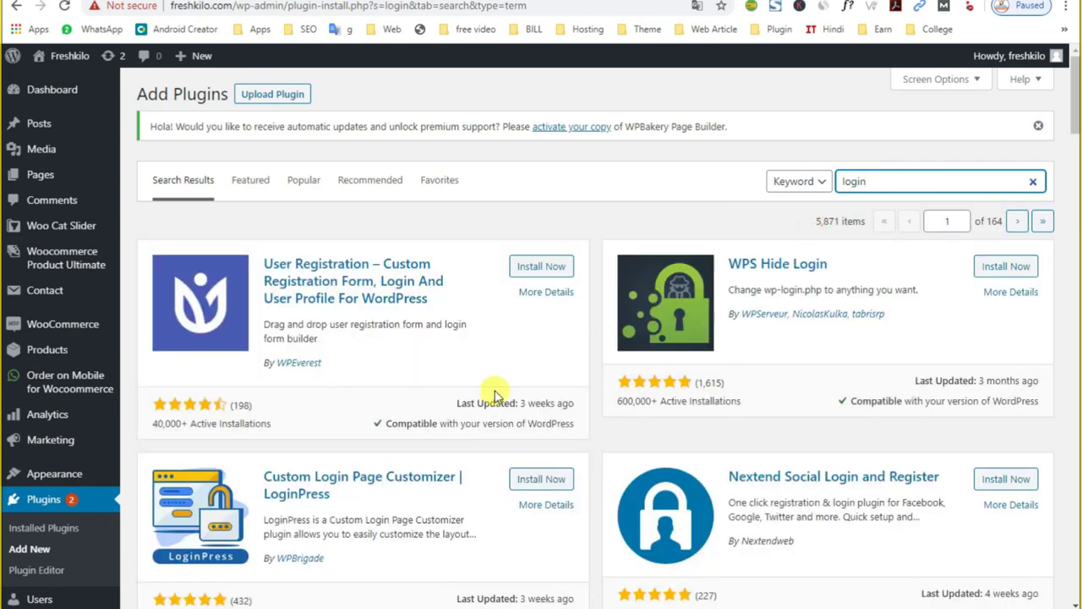
# Install the Custom Login Page Customizer | LoginPress plugin and open its details in a separate tab
pyautogui.scroll(-2, 270, 465)
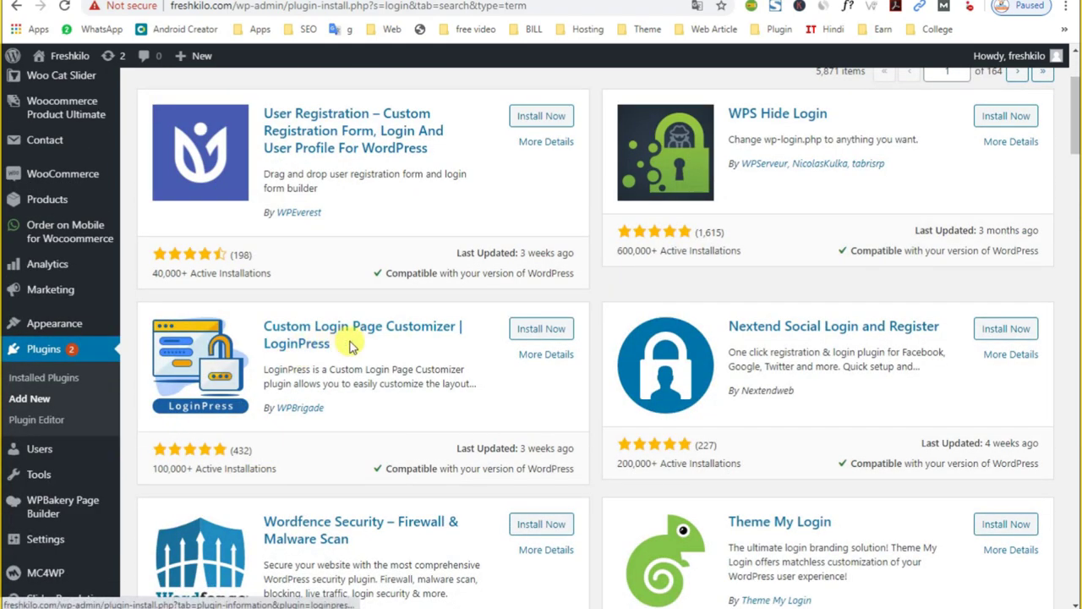
pyautogui.click(547, 337)
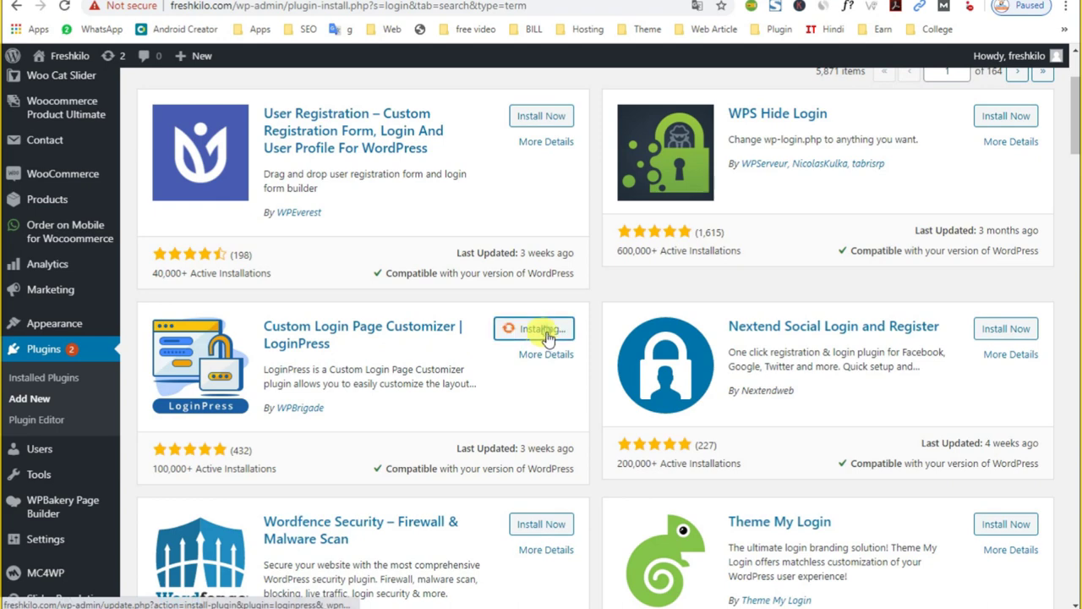
pyautogui.rightClick(531, 356)
pyautogui.press('Escape')
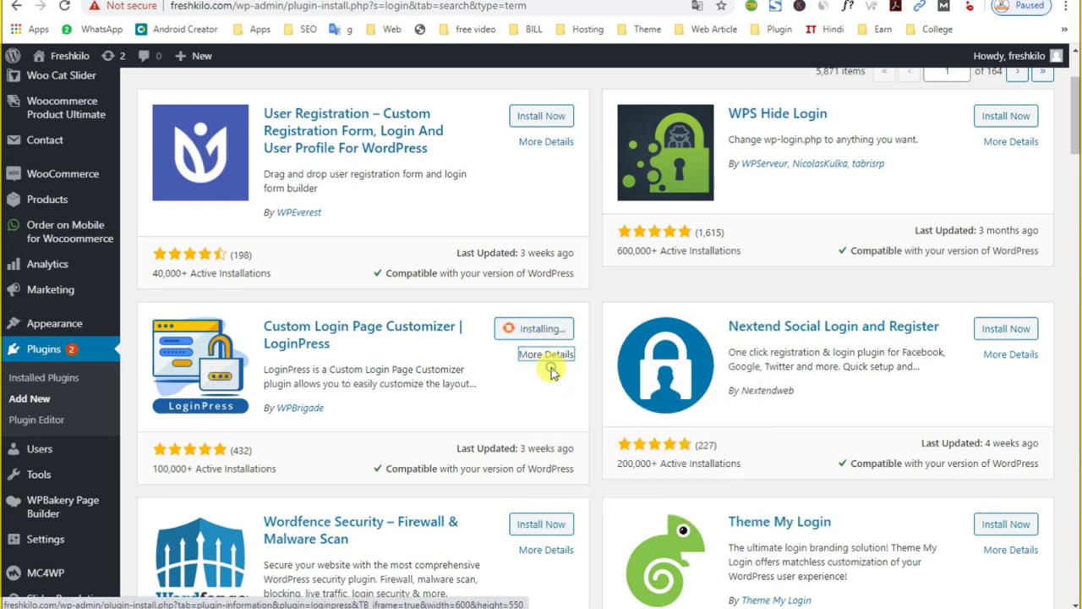
pyautogui.press('Return')
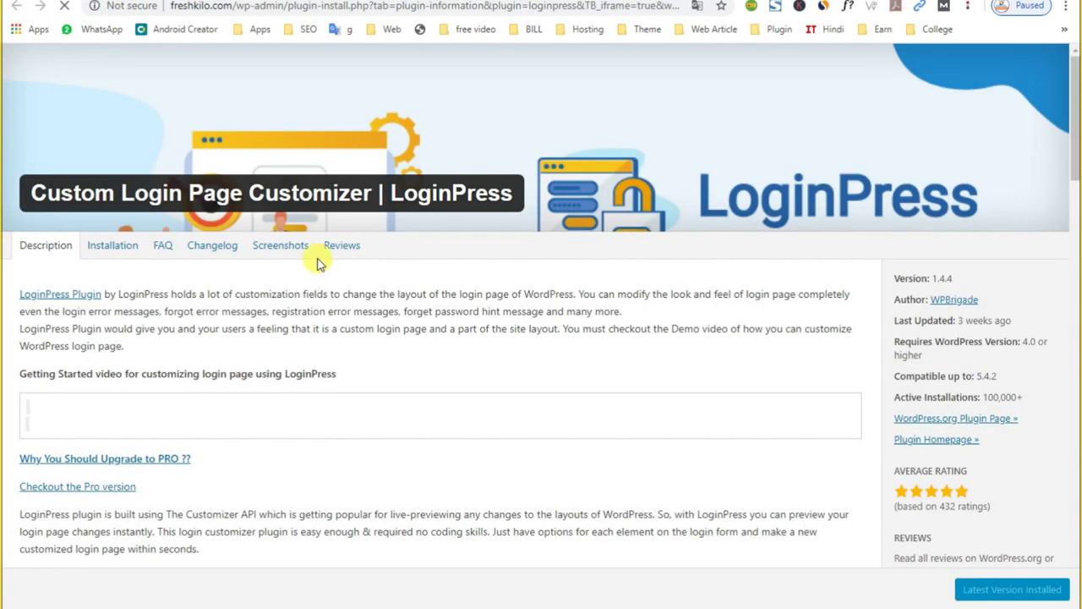
# Examine the sample login pages among the LoginPress plugin's screenshots and return to the plugin search results
pyautogui.scroll(-7, 448, 304)
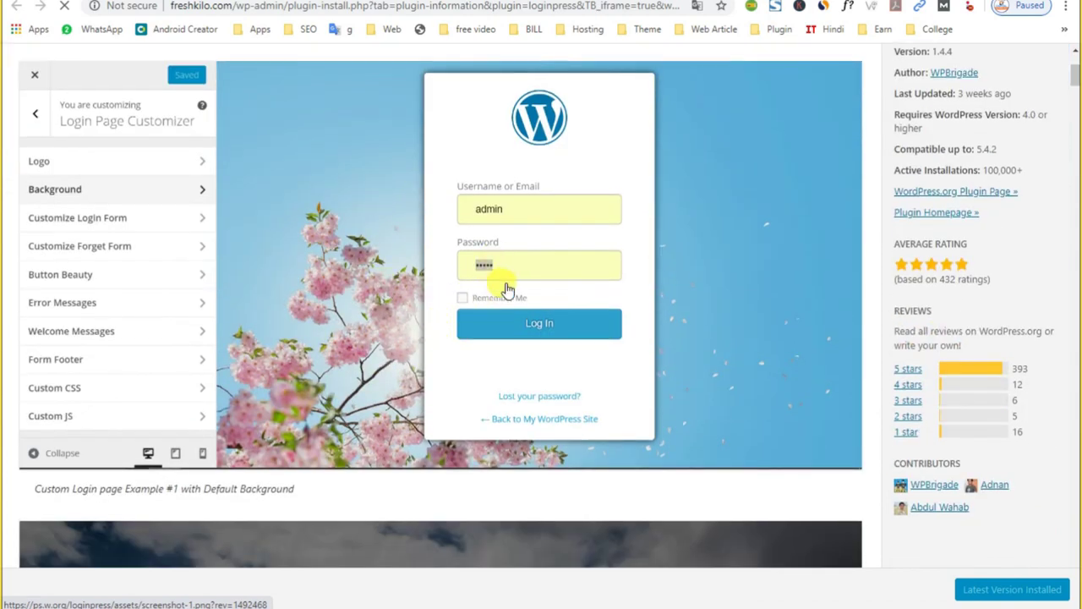
pyautogui.scroll(-2, 505, 289)
pyautogui.scroll(7, 505, 289)
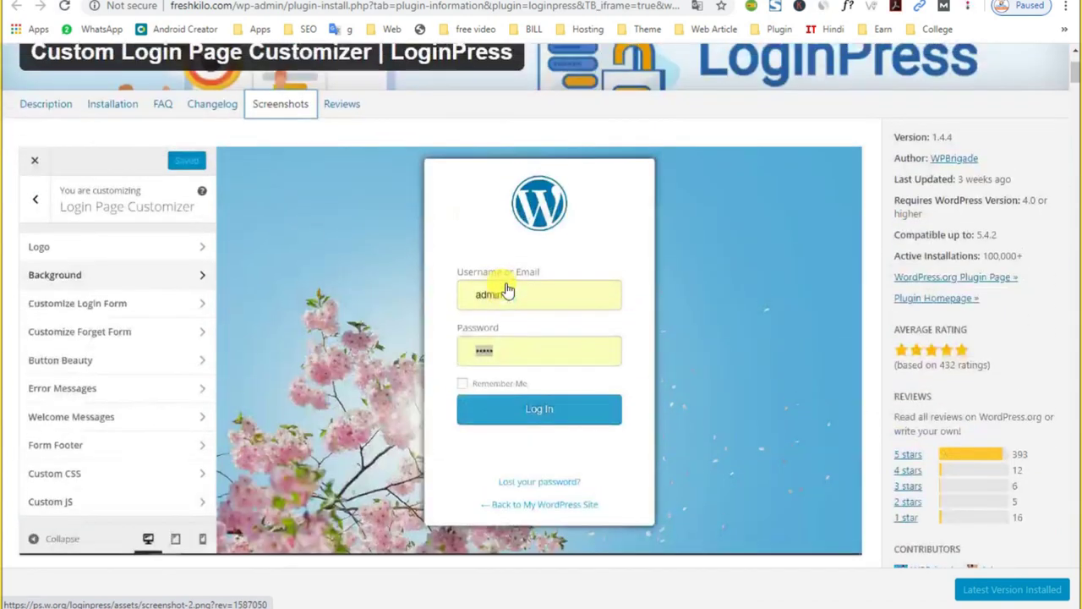
pyautogui.scroll(-15, 506, 289)
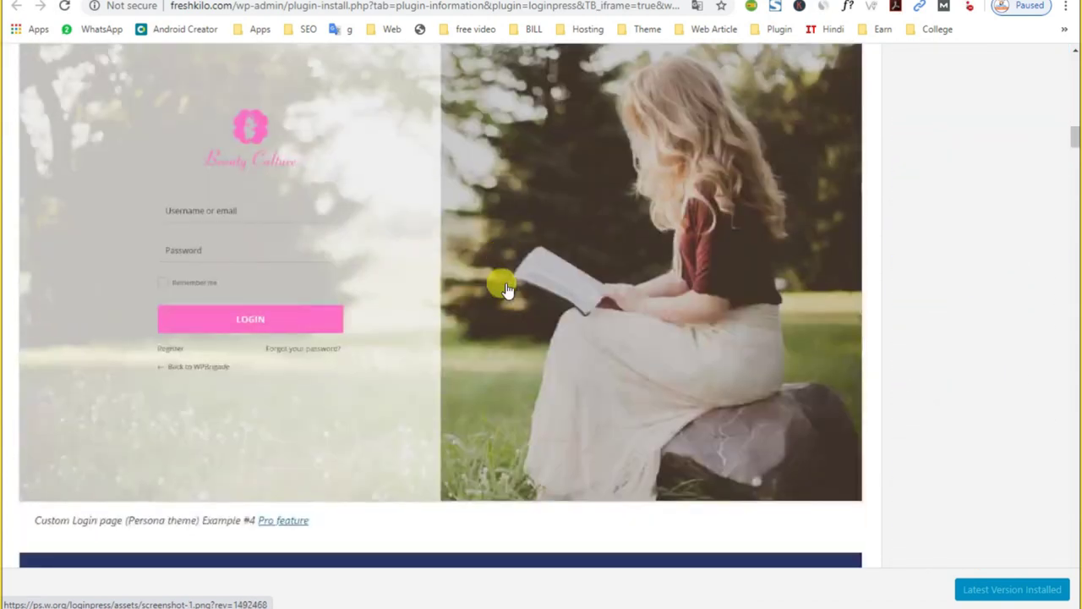
pyautogui.scroll(-12, 505, 289)
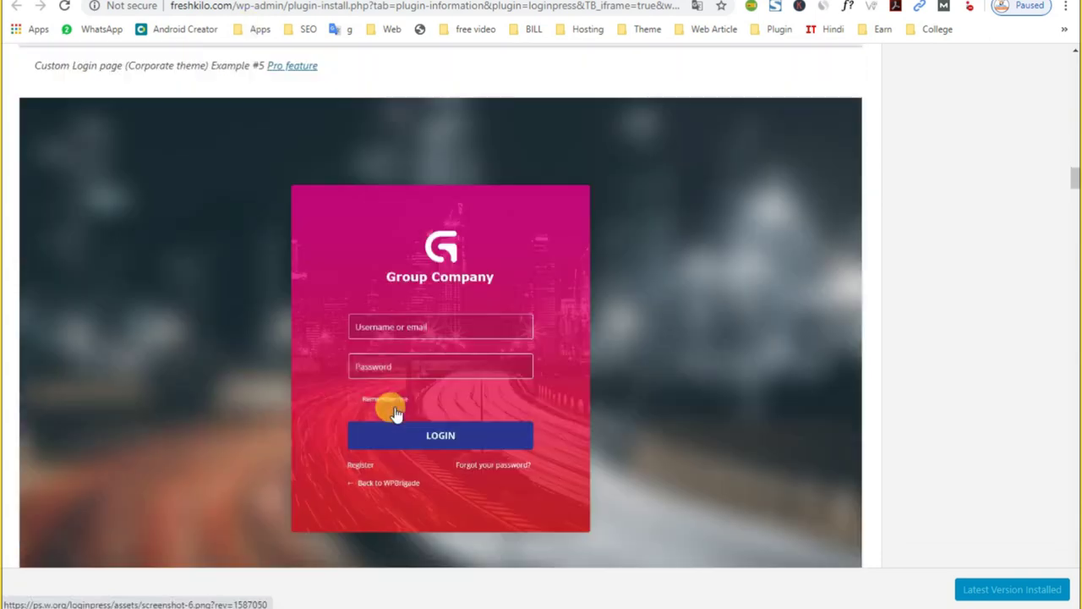
pyautogui.scroll(-5, 397, 413)
pyautogui.hotkey('alt', 'Left')
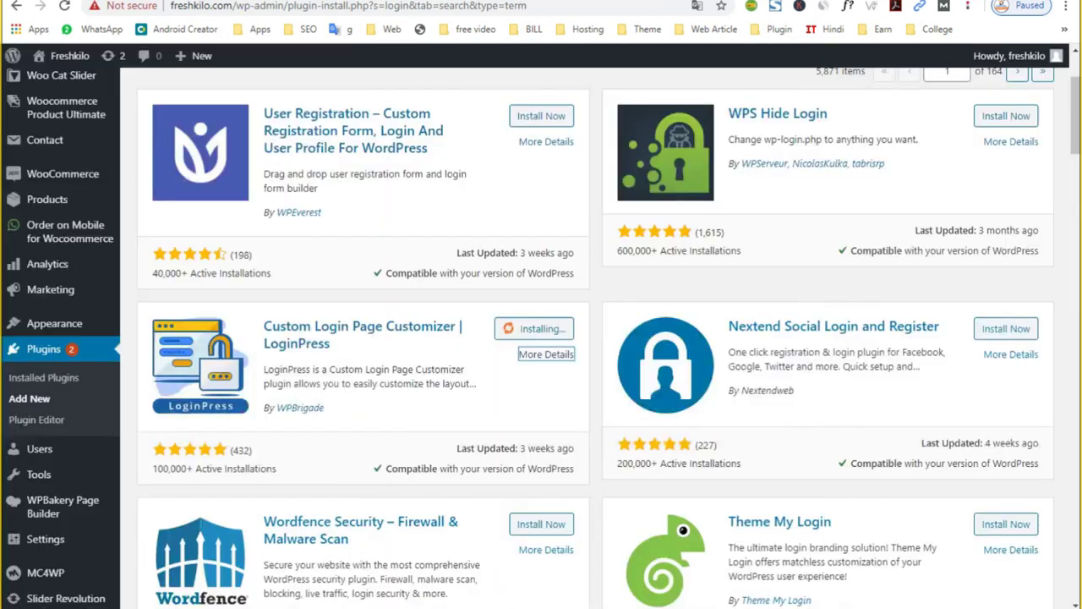
# Install the Login/Signup Popup ( Inline Form + Woocommerce ) plugin and open its details in a separate tab
pyautogui.scroll(-6, 485, 362)
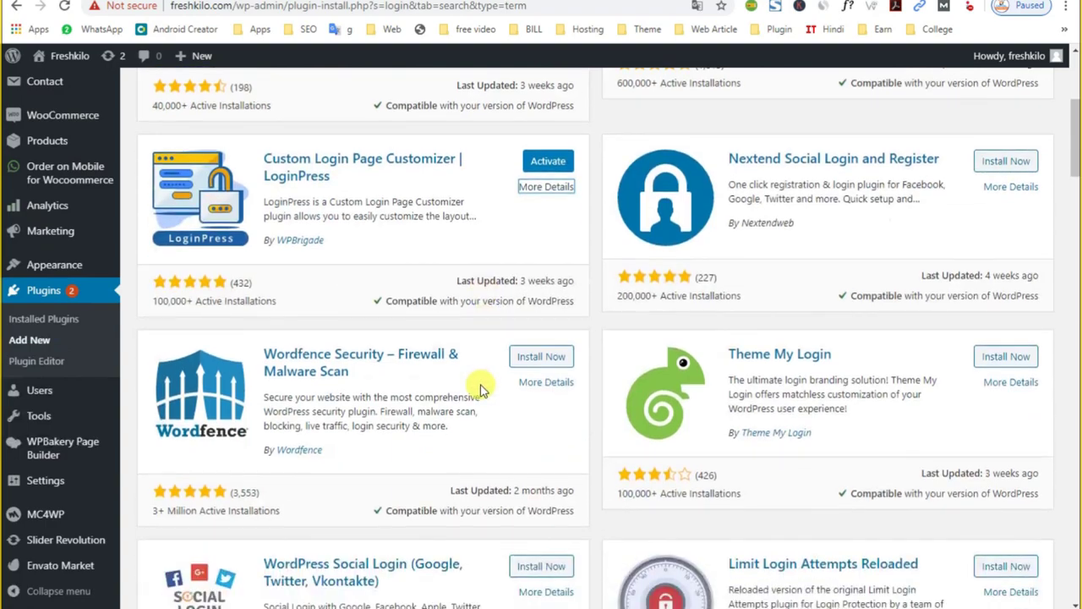
pyautogui.scroll(-5, 476, 409)
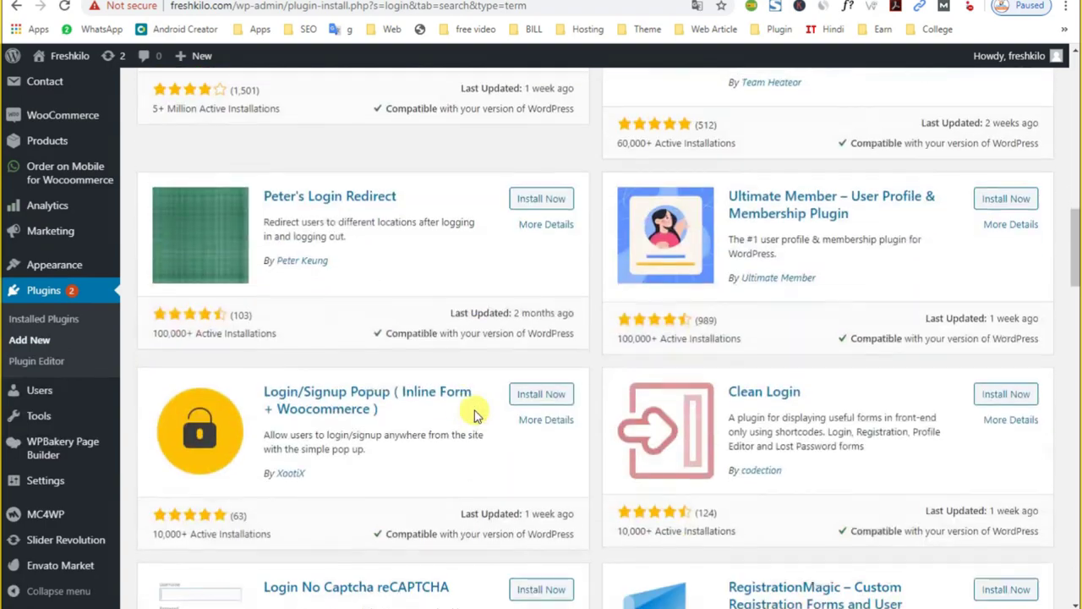
pyautogui.scroll(-4, 475, 418)
pyautogui.scroll(-5, 471, 465)
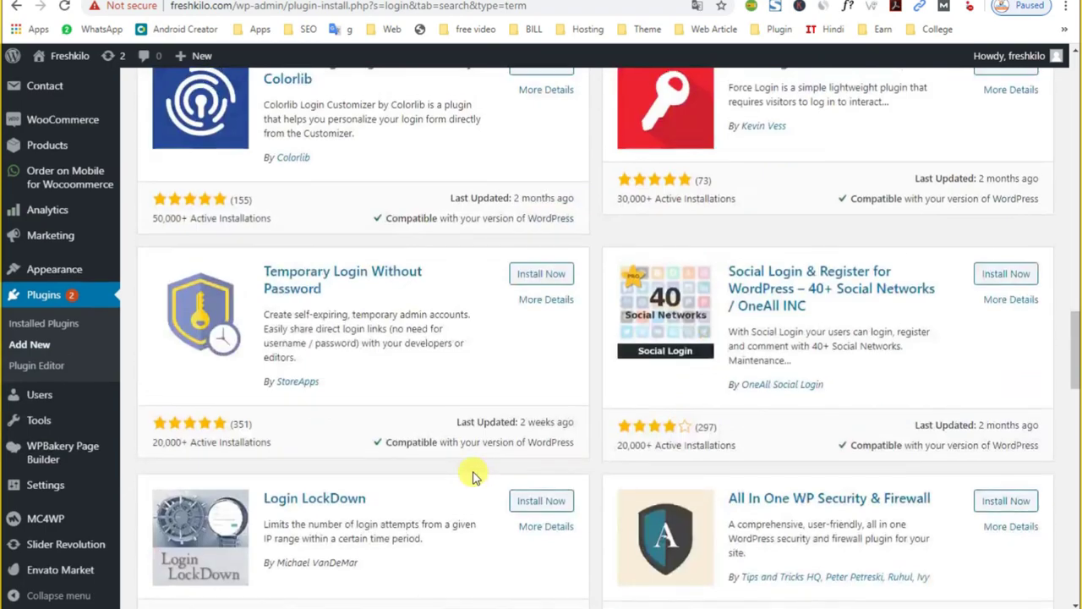
pyautogui.scroll(11, 474, 470)
pyautogui.scroll(-3, 459, 459)
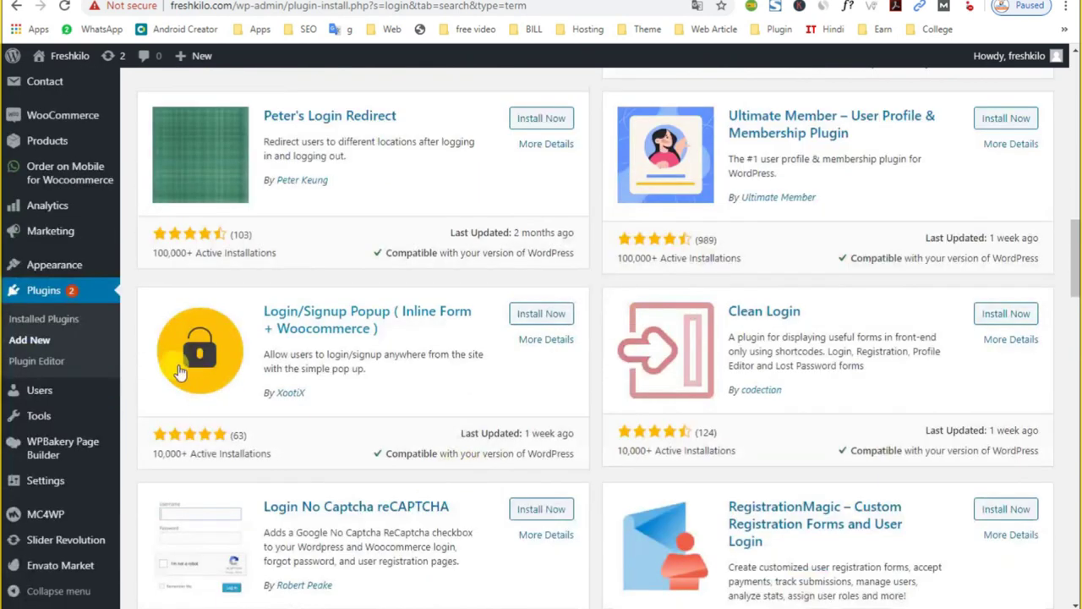
pyautogui.click(535, 320)
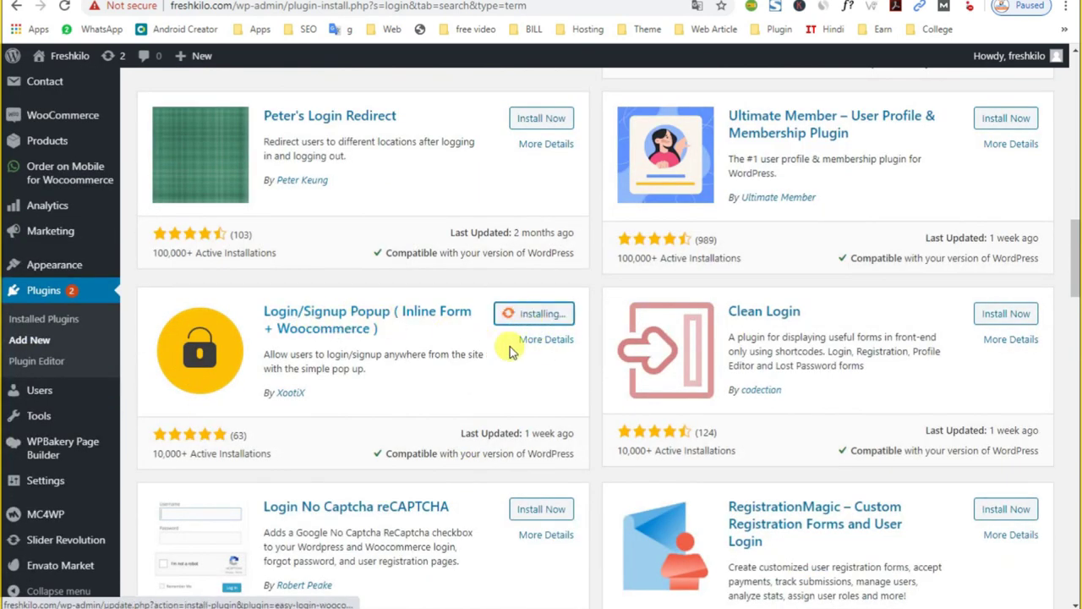
pyautogui.rightClick(546, 340)
pyautogui.press('Escape')
# Examine the login, registration and lost password forms in the Login/Signup Popup plugin's screenshots and return to the search results
pyautogui.scroll(10, 305, 330)
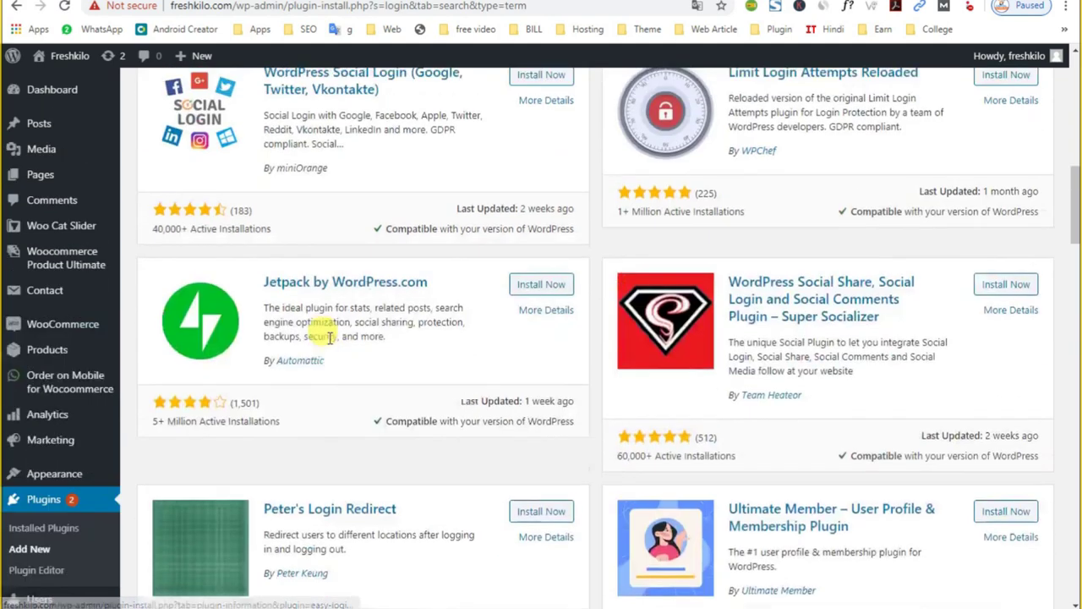
pyautogui.scroll(1, 261, 263)
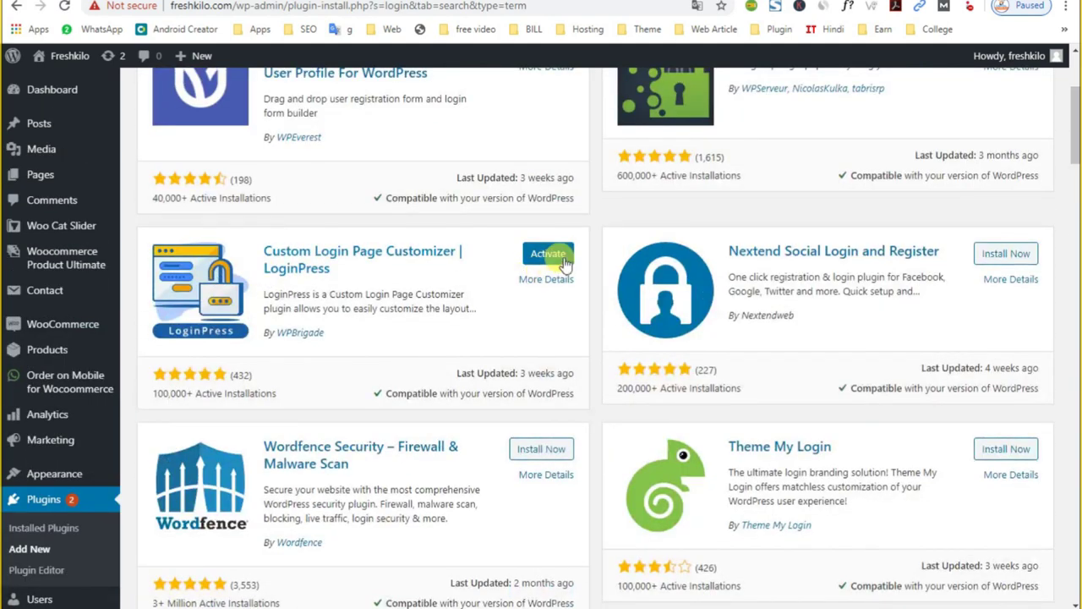
pyautogui.click(321, 269)
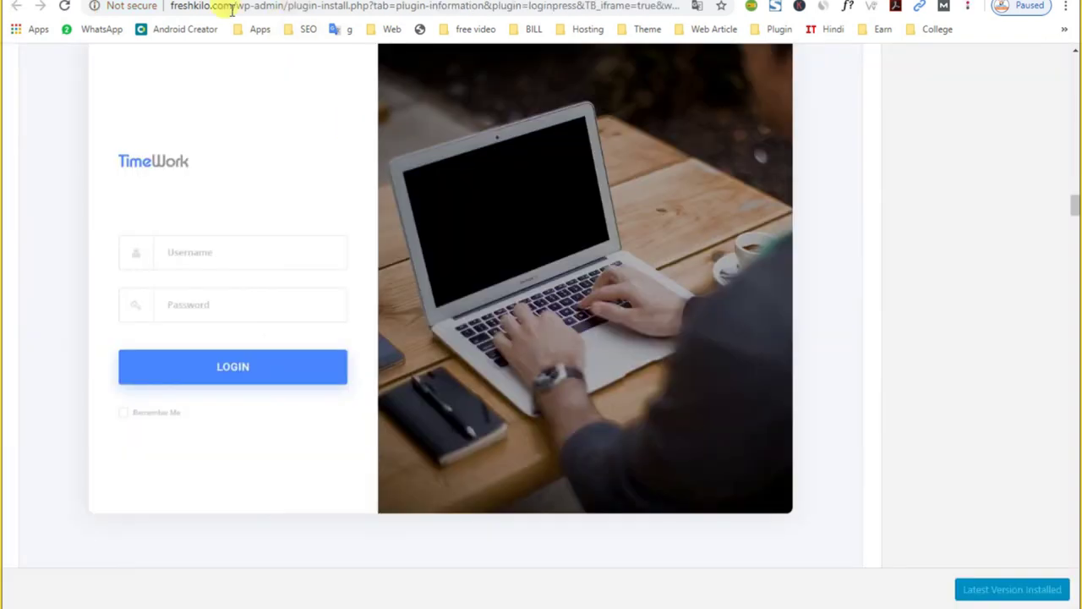
pyautogui.press('Escape')
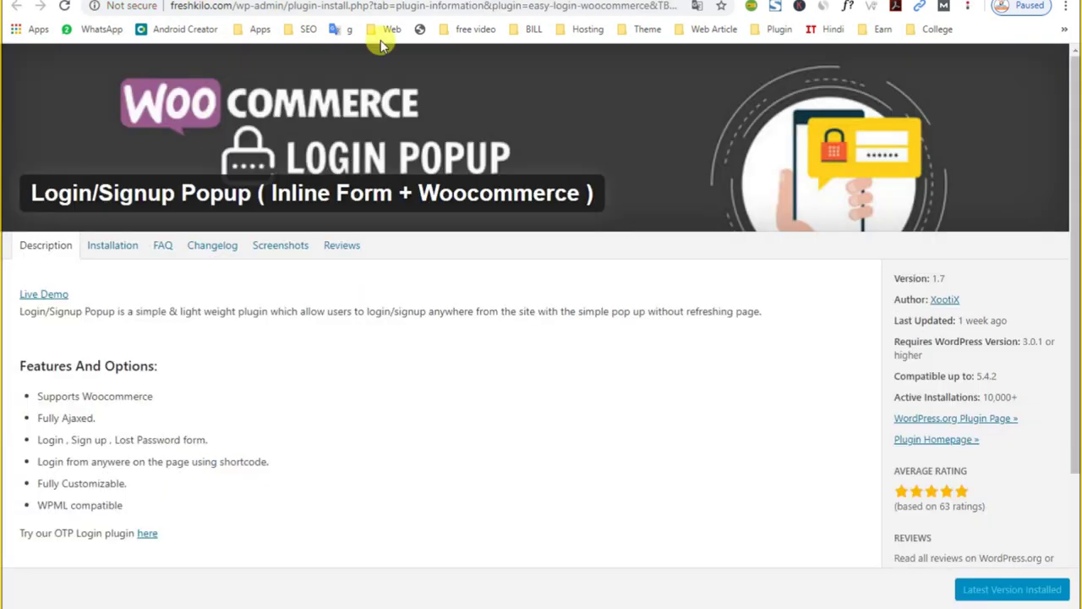
pyautogui.click(290, 249)
pyautogui.scroll(-1, 290, 257)
pyautogui.scroll(-7, 522, 434)
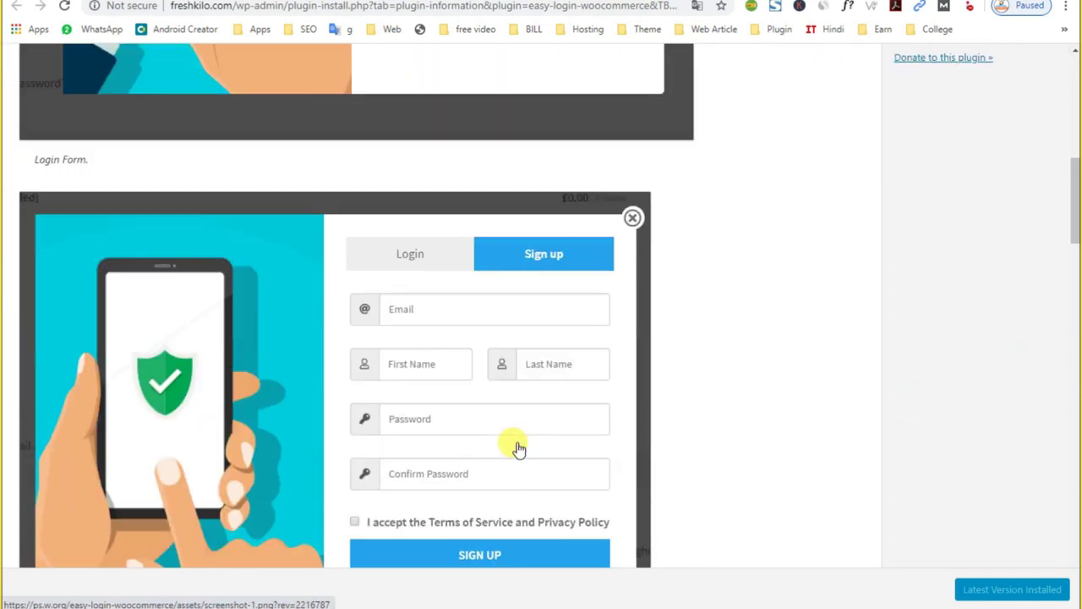
pyautogui.scroll(-8, 507, 321)
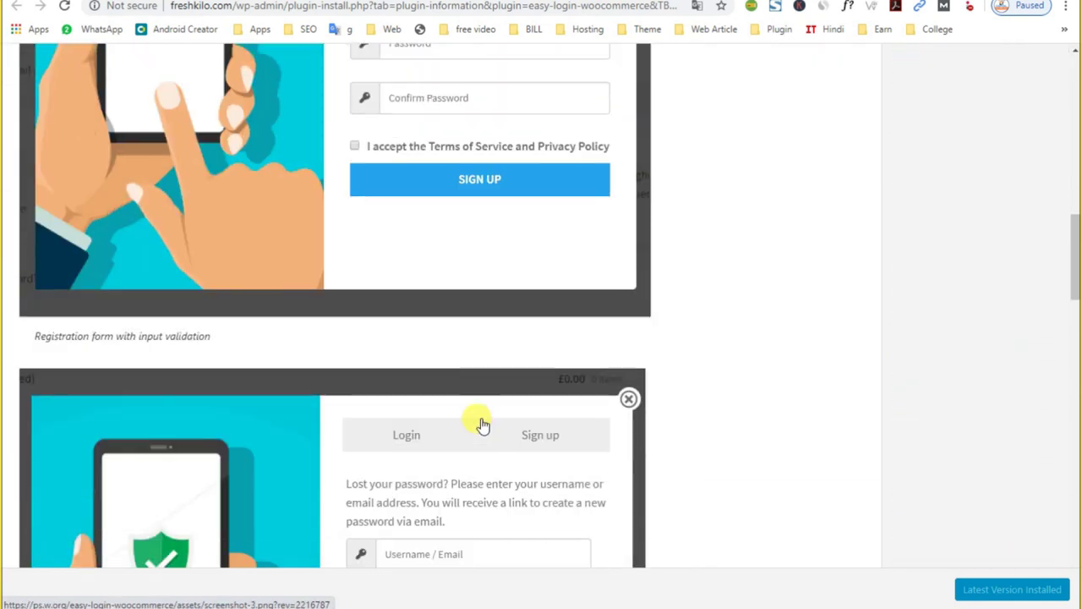
pyautogui.scroll(-3, 471, 334)
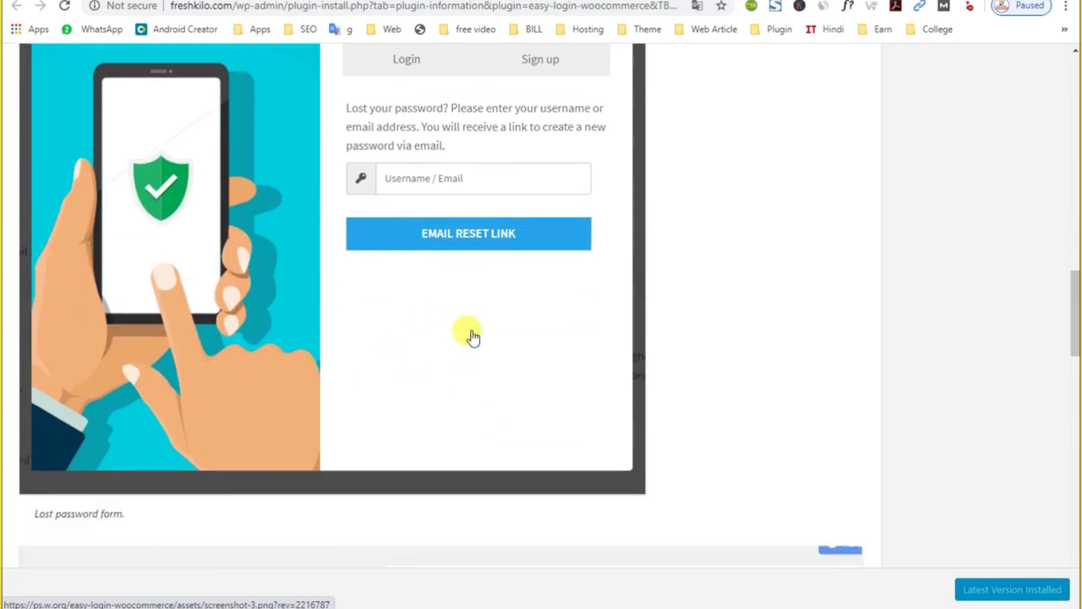
pyautogui.scroll(-5, 471, 335)
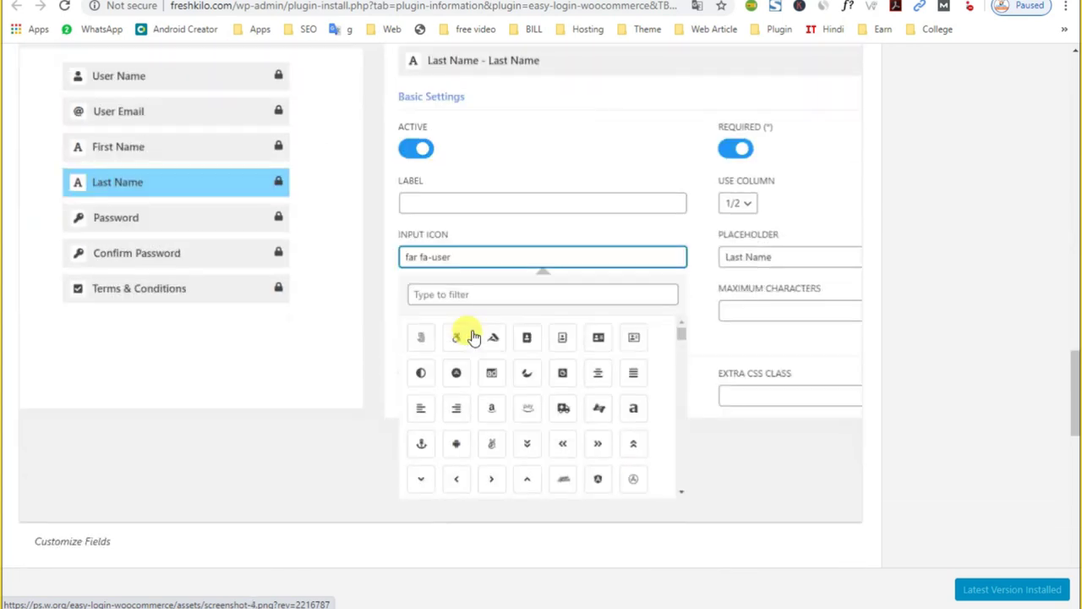
pyautogui.scroll(-5, 472, 336)
pyautogui.hotkey('alt', 'Left')
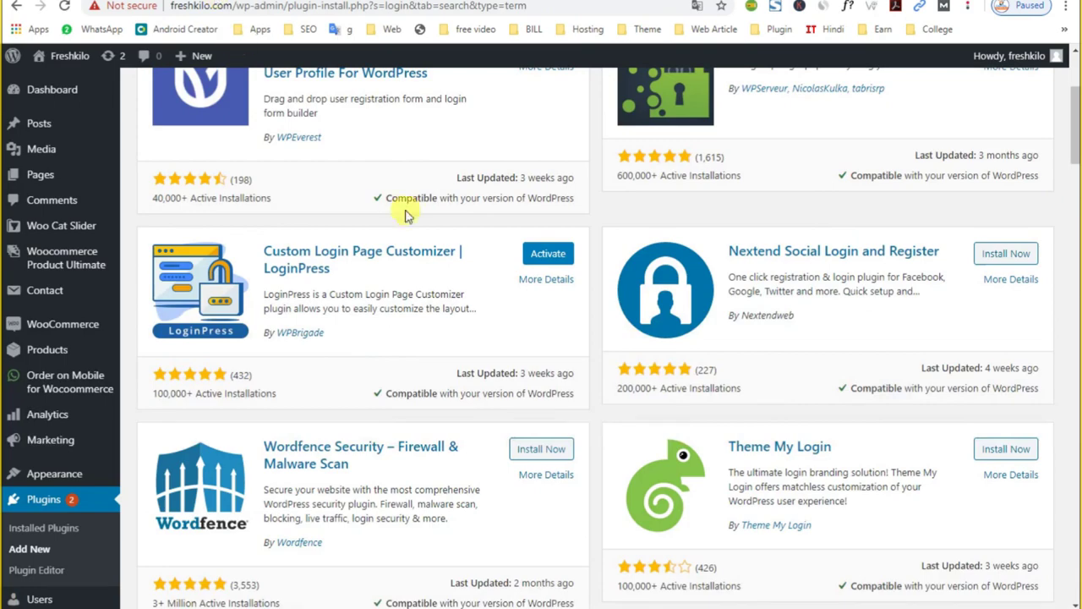
pyautogui.scroll(-7, 527, 393)
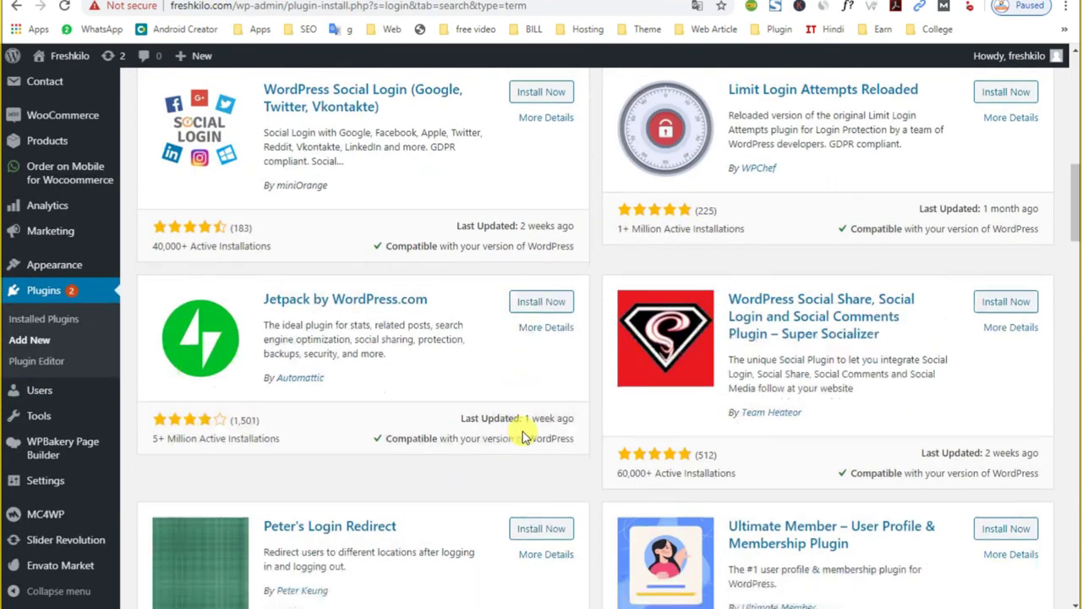
# Activate the Login/Signup Popup ( Inline Form + Woocommerce ) plugin and open its settings page
pyautogui.scroll(-3, 524, 435)
pyautogui.click(545, 464)
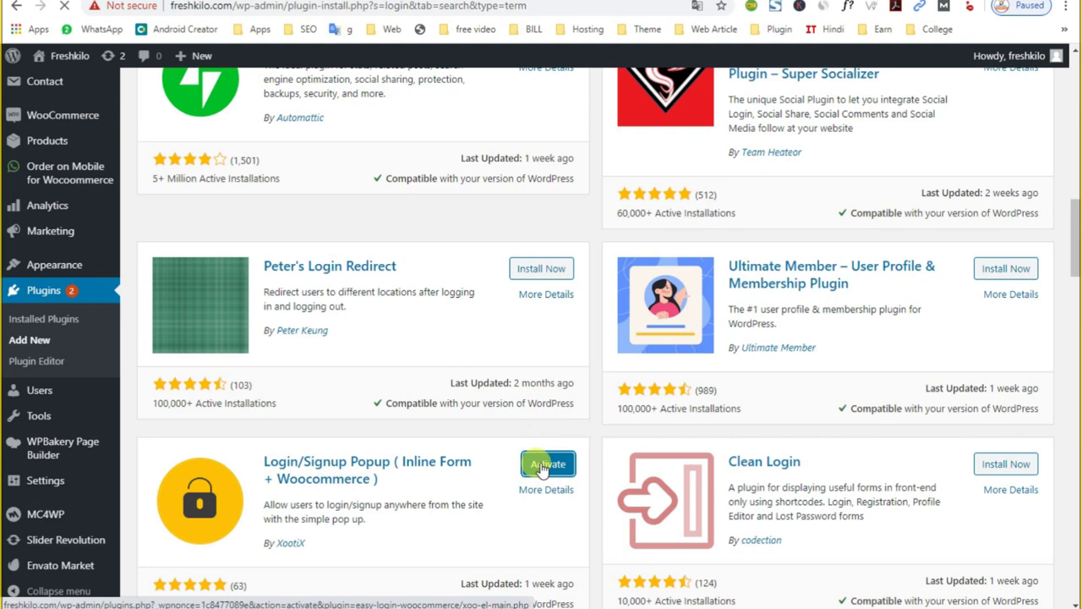
pyautogui.scroll(-4, 153, 509)
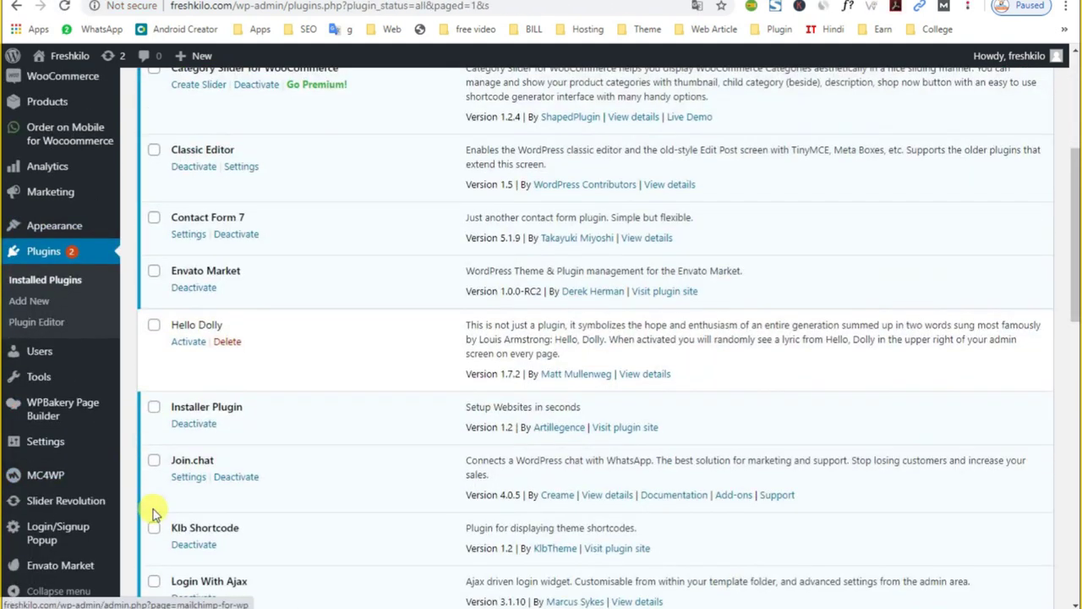
pyautogui.scroll(-4, 153, 509)
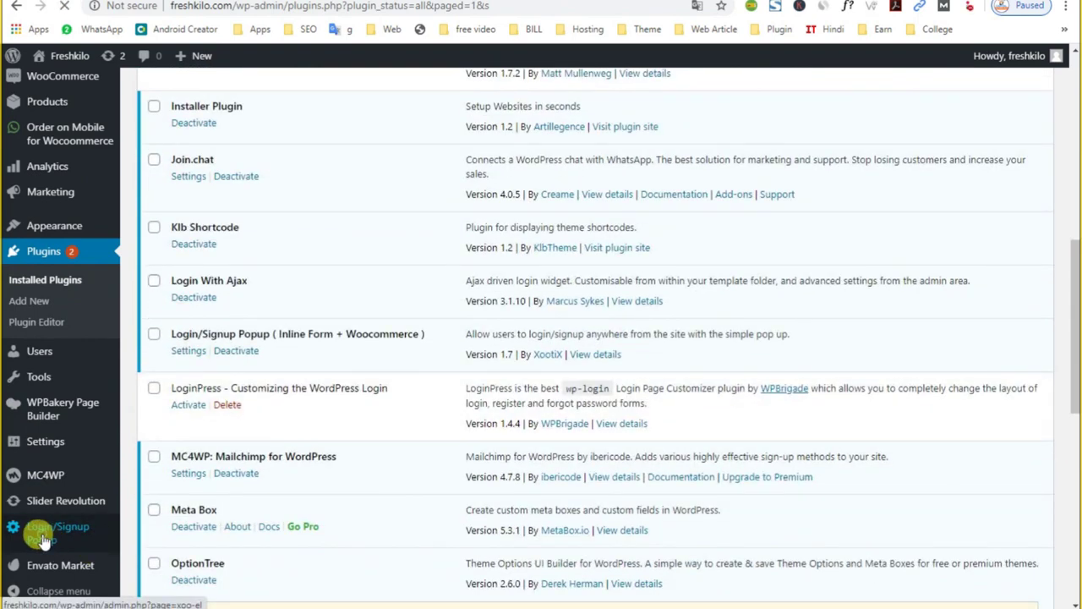
pyautogui.click(43, 540)
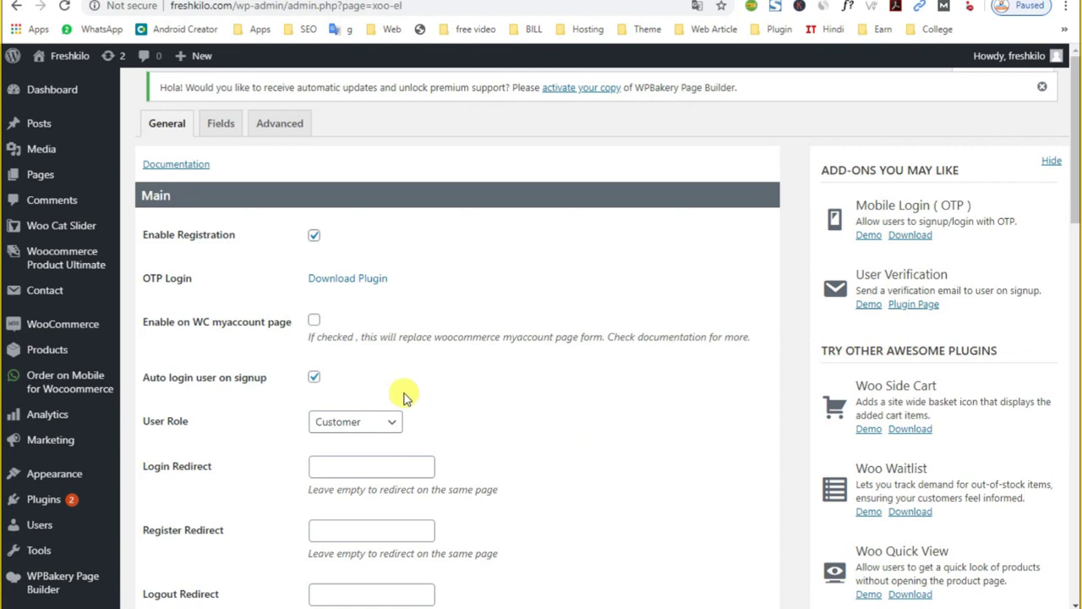
pyautogui.moveTo(193, 279); pyautogui.dragTo(143, 279)
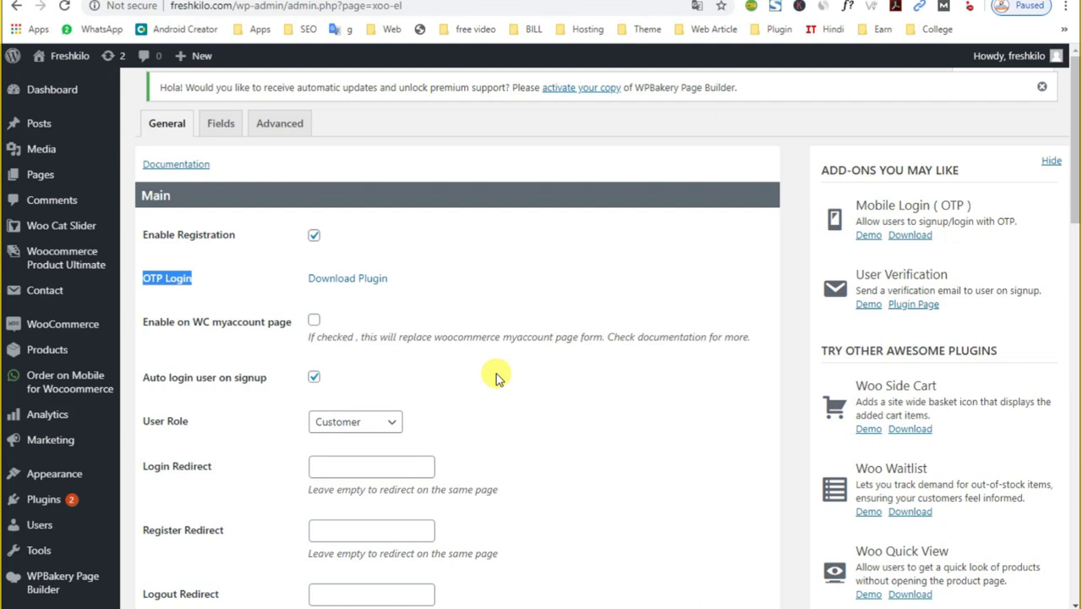
pyautogui.scroll(-1, 456, 372)
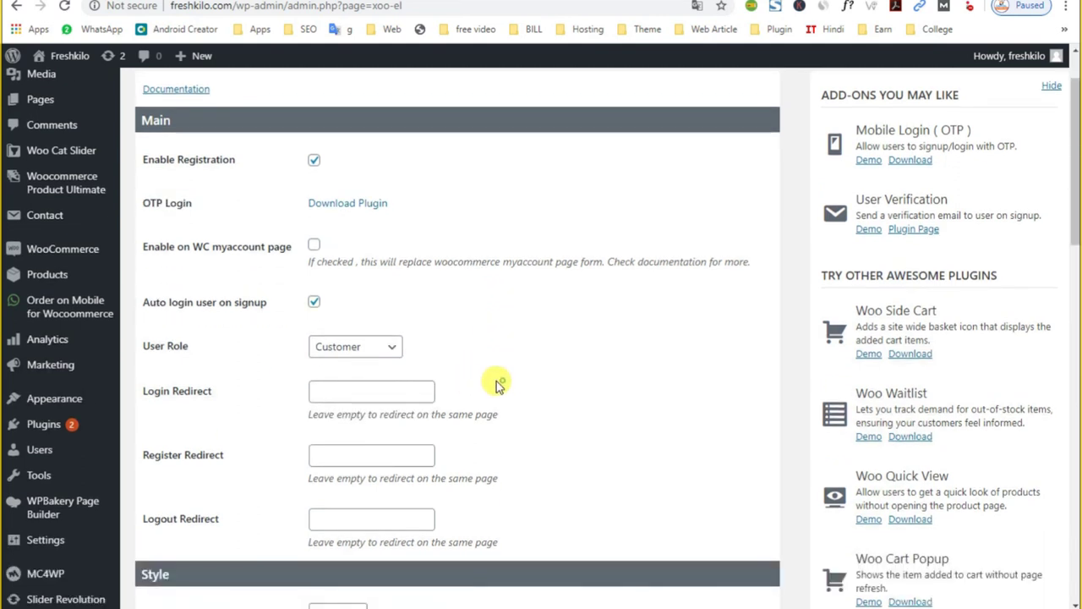
pyautogui.click(396, 387)
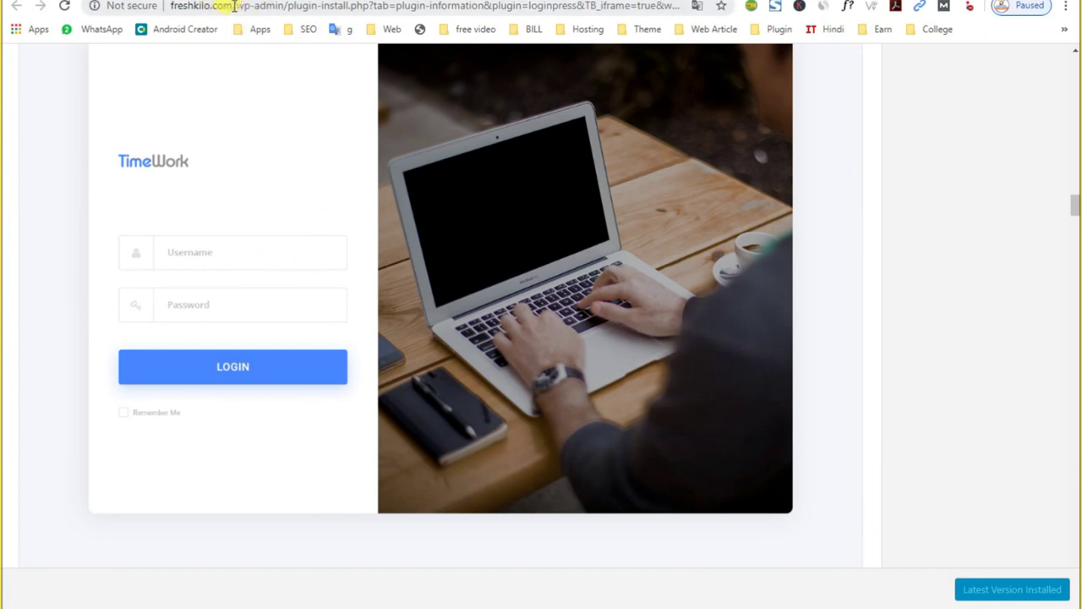
pyautogui.moveTo(233, 6); pyautogui.dragTo(142, 7)
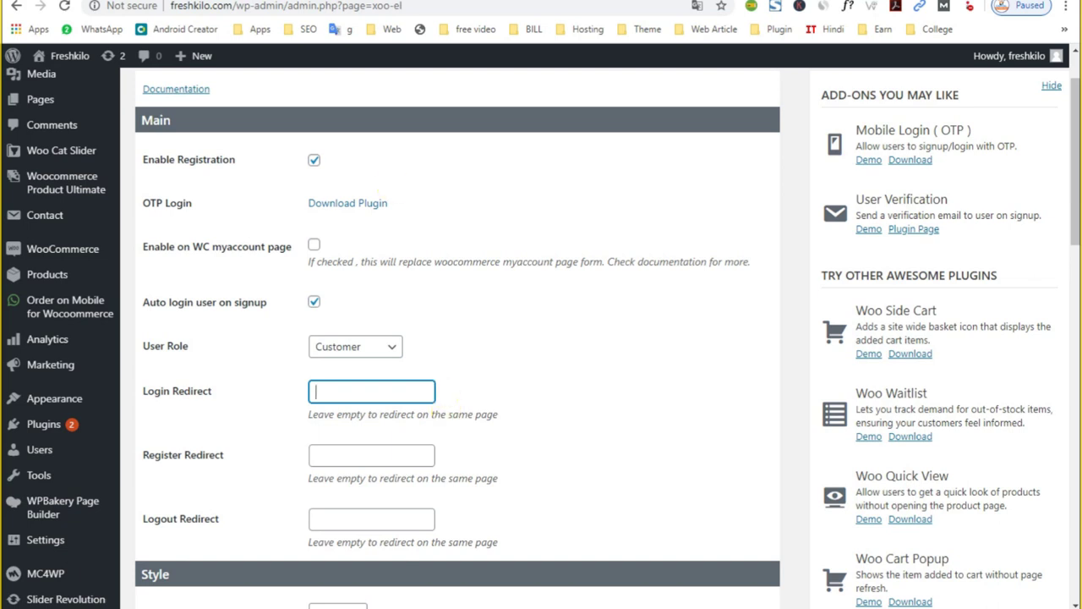
# Open the site's list of pages in a new tab and view the My account page in another tab
pyautogui.scroll(1, 41, 194)
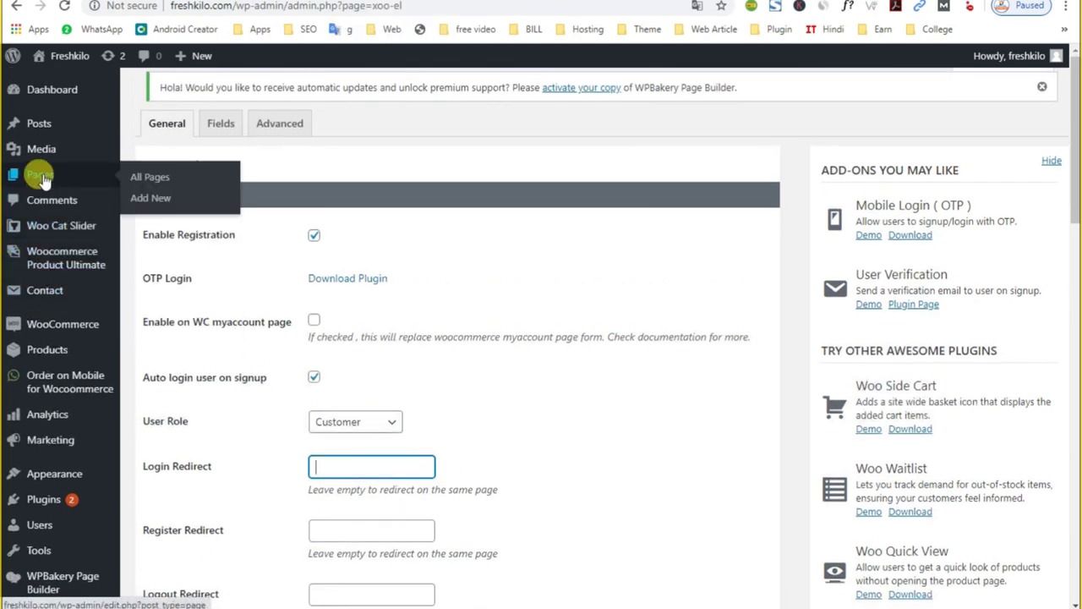
pyautogui.rightClick(55, 180)
pyautogui.click(75, 192)
pyautogui.hotkey('ctrl', 'Tab')
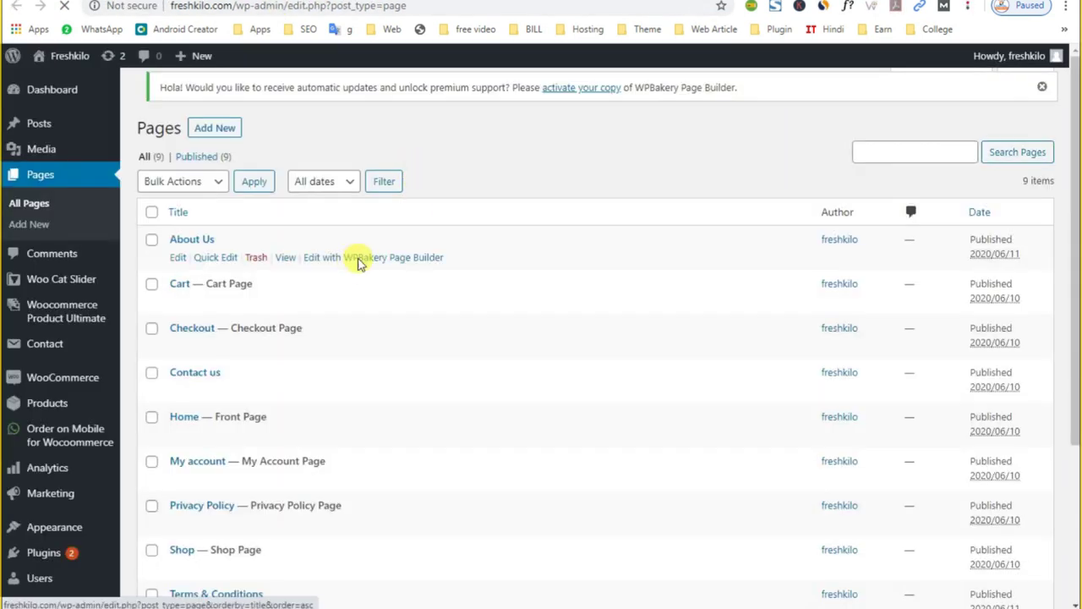
pyautogui.scroll(-1, 359, 264)
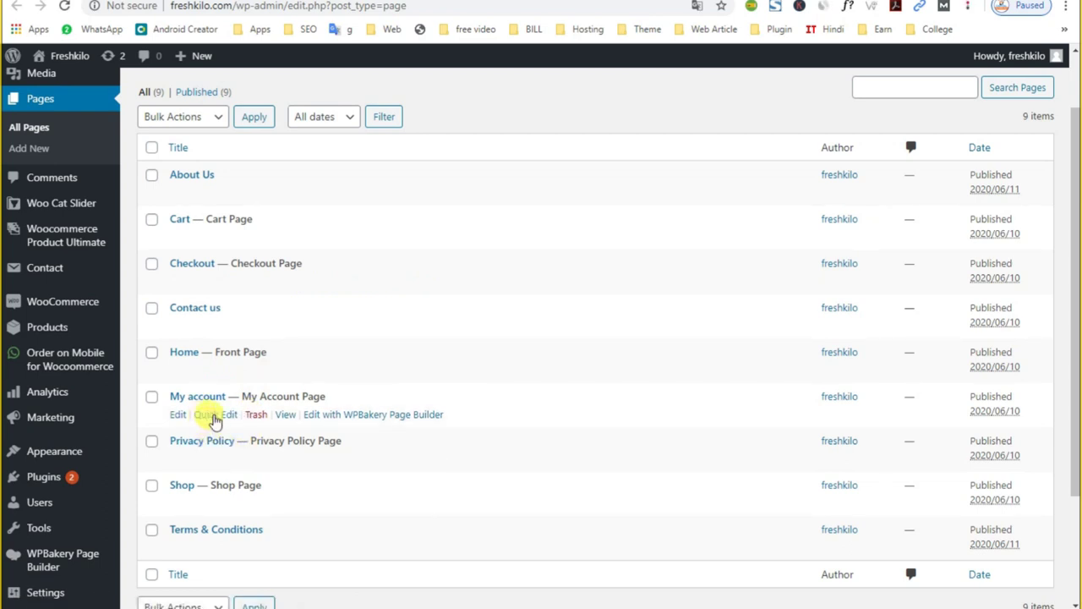
pyautogui.rightClick(285, 416)
pyautogui.click(309, 422)
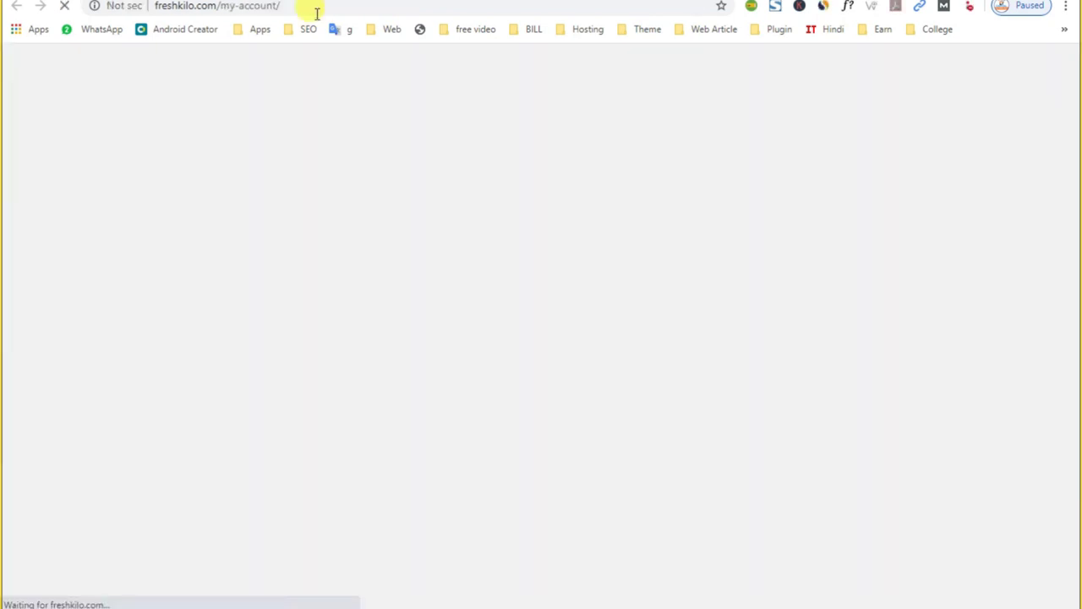
pyautogui.click(314, 7)
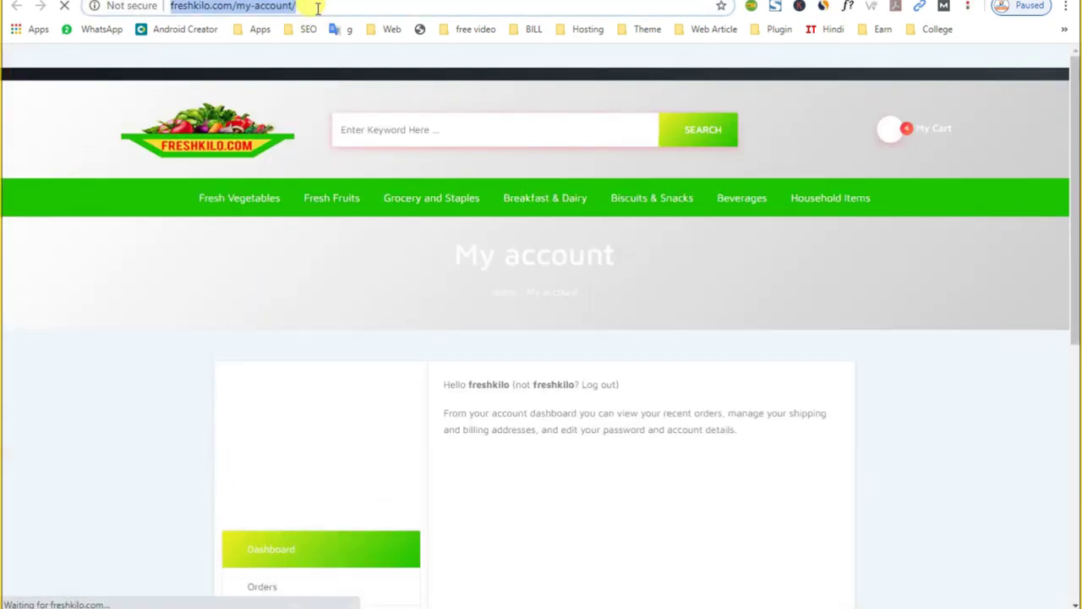
pyautogui.scroll(-1, 464, 343)
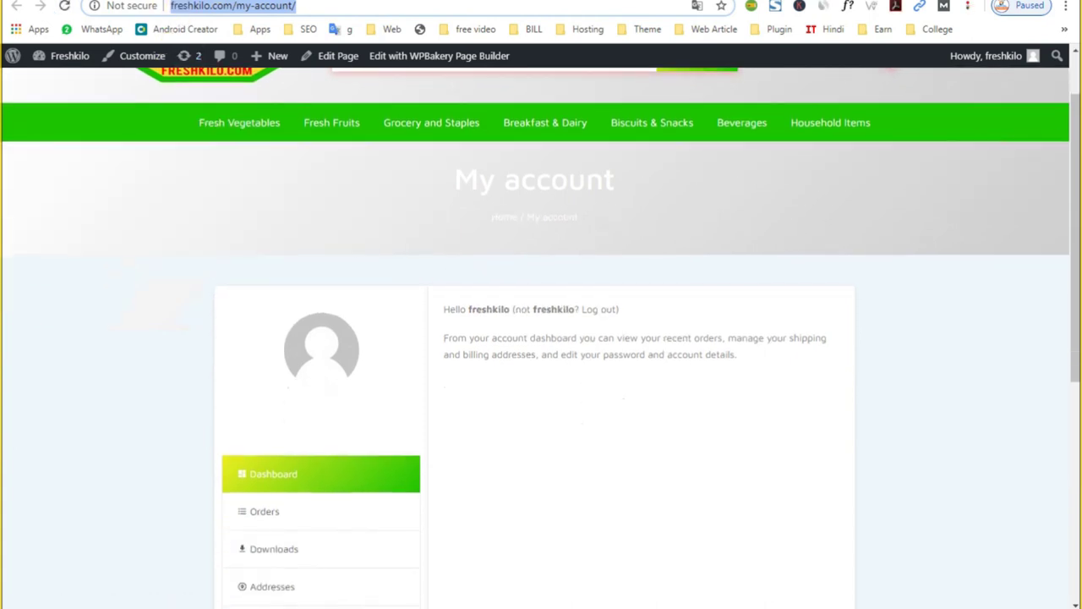
pyautogui.hotkey('ctrl', 'w')
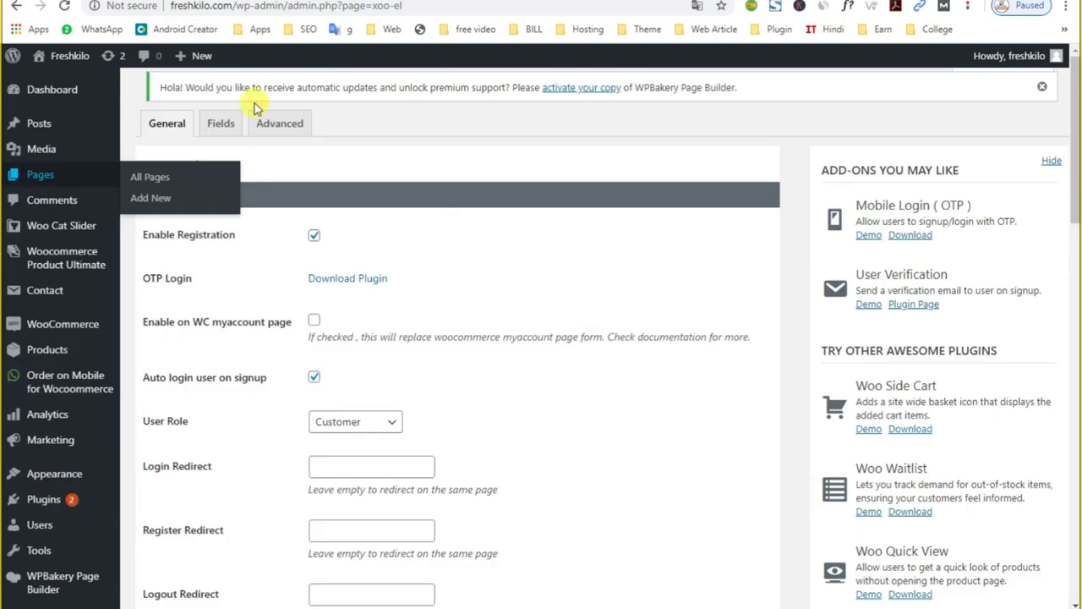
pyautogui.click(356, 470)
pyautogui.hotkey('ctrl', 'v')
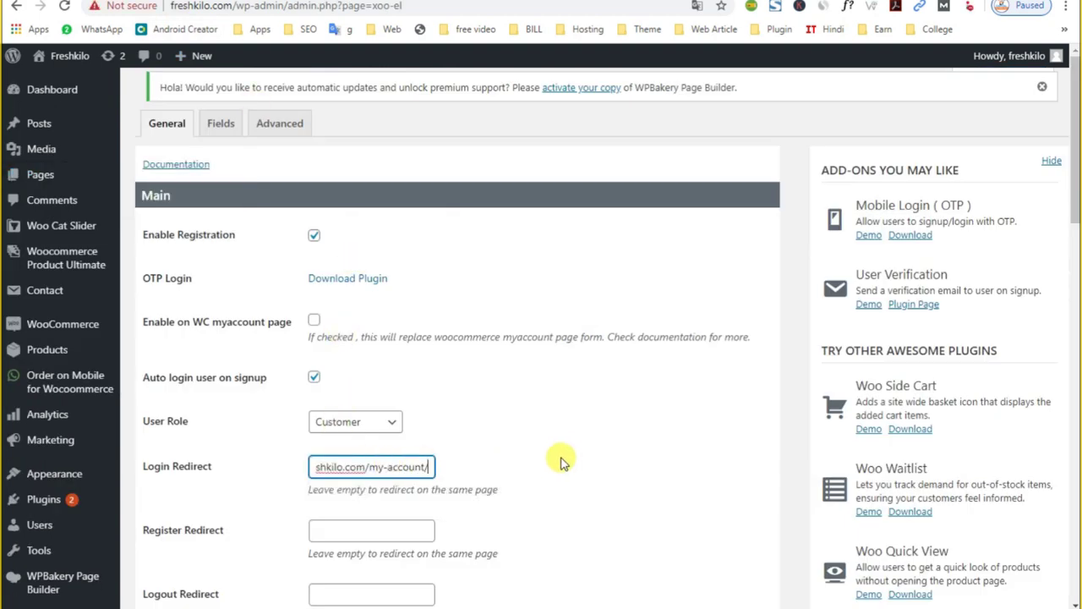
pyautogui.click(314, 532)
pyautogui.scroll(-1, 478, 544)
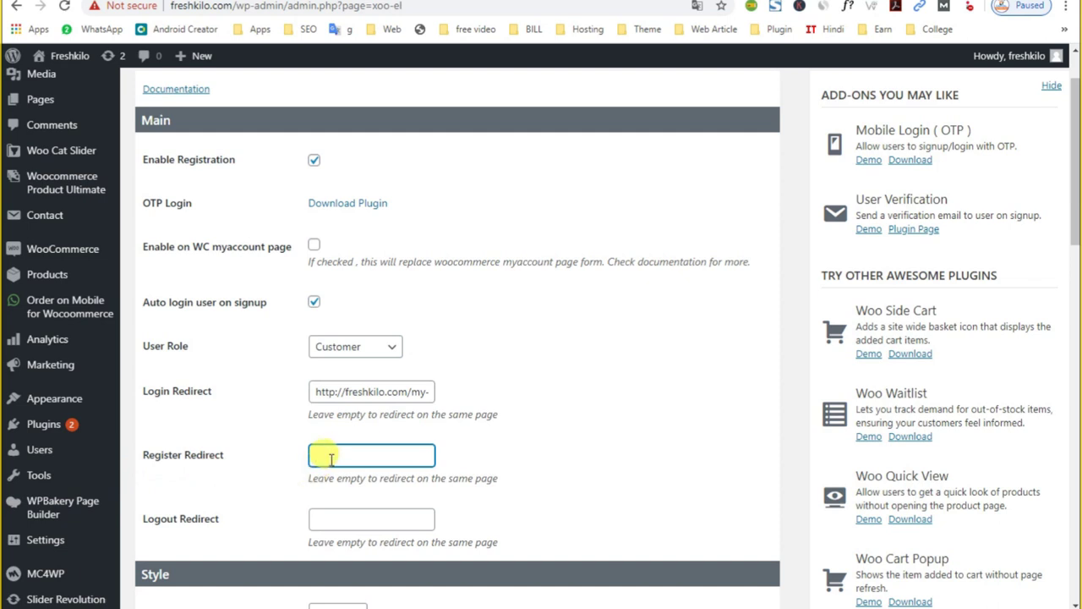
pyautogui.hotkey('ctrl', 'v')
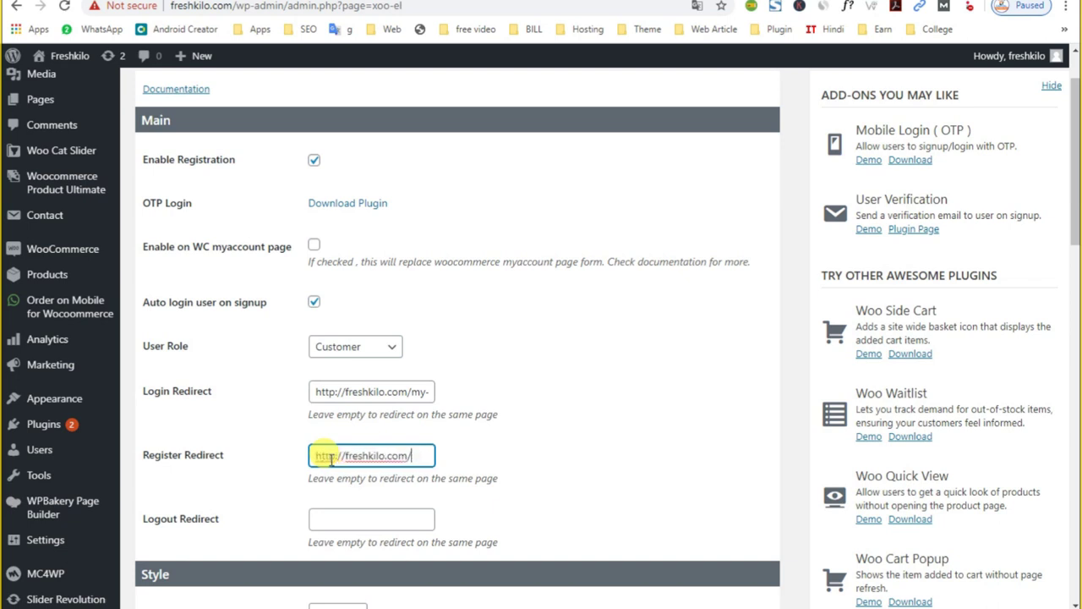
pyautogui.press('BackSpace')
pyautogui.click(588, 446)
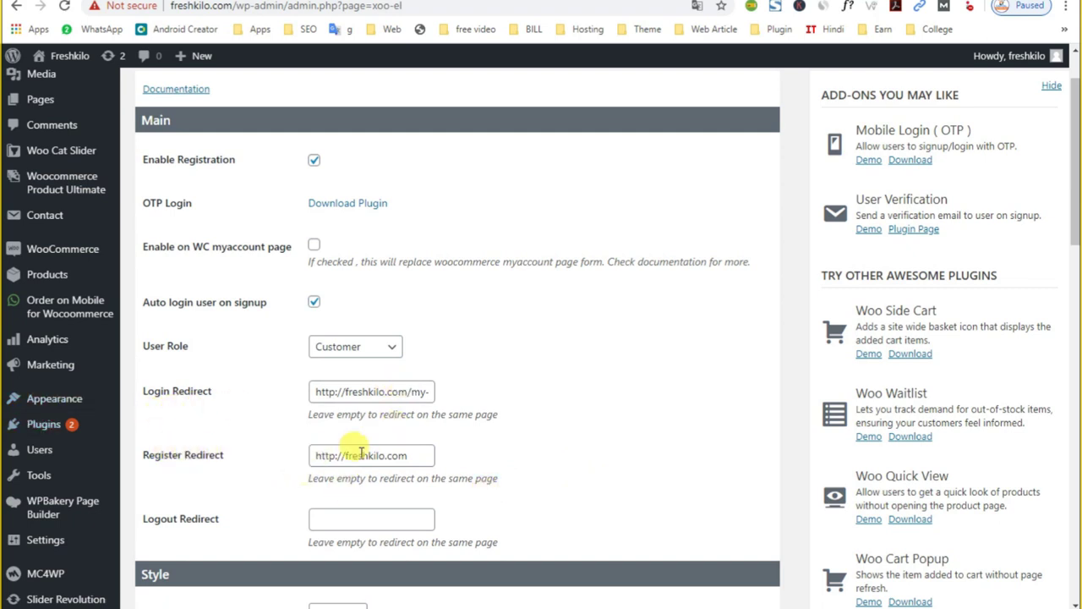
pyautogui.click(411, 454)
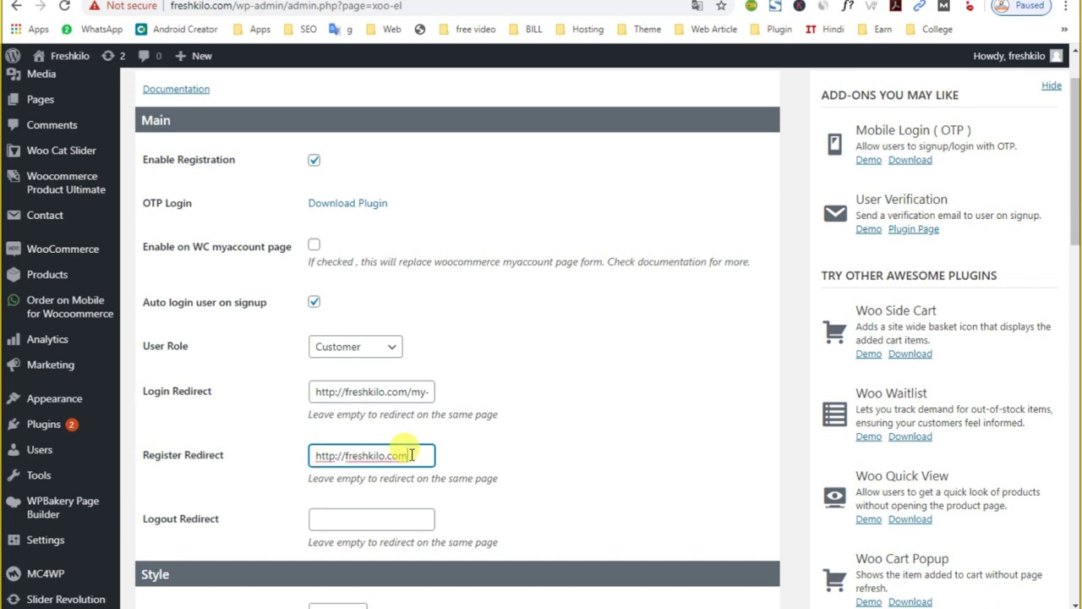
pyautogui.click(329, 521)
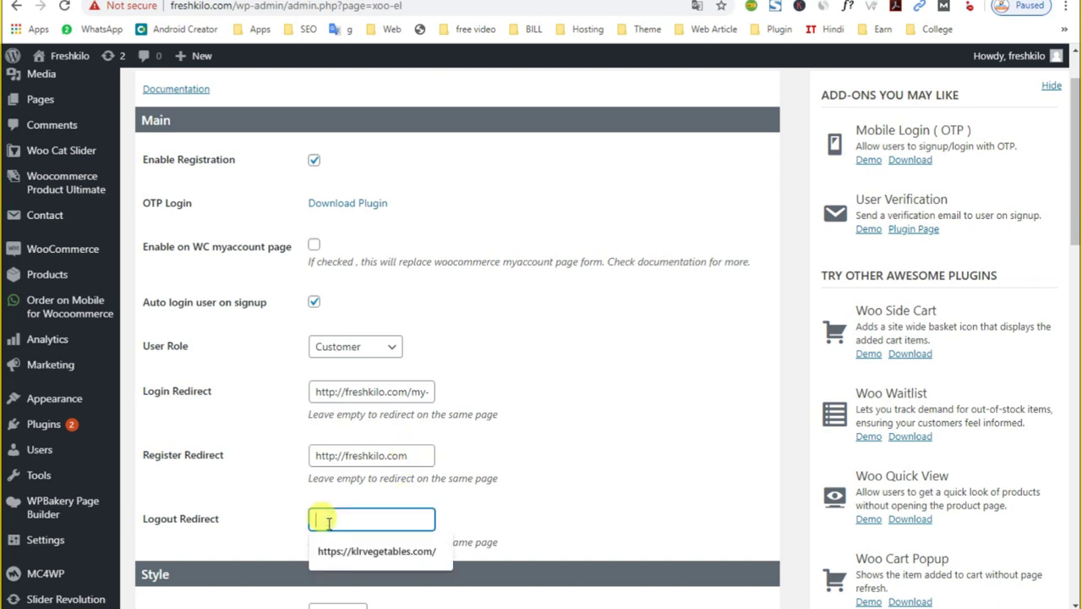
pyautogui.tripleClick(411, 457)
pyautogui.hotkey('ctrl', 'c')
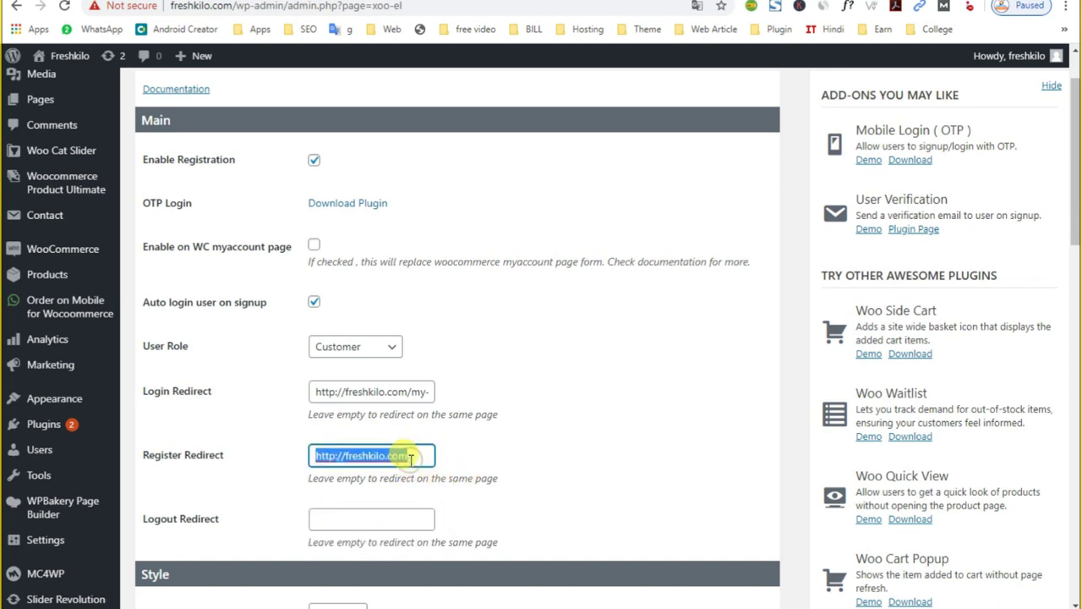
pyautogui.click(331, 519)
pyautogui.hotkey('ctrl', 'v')
pyautogui.click(572, 495)
pyautogui.tripleClick(405, 457)
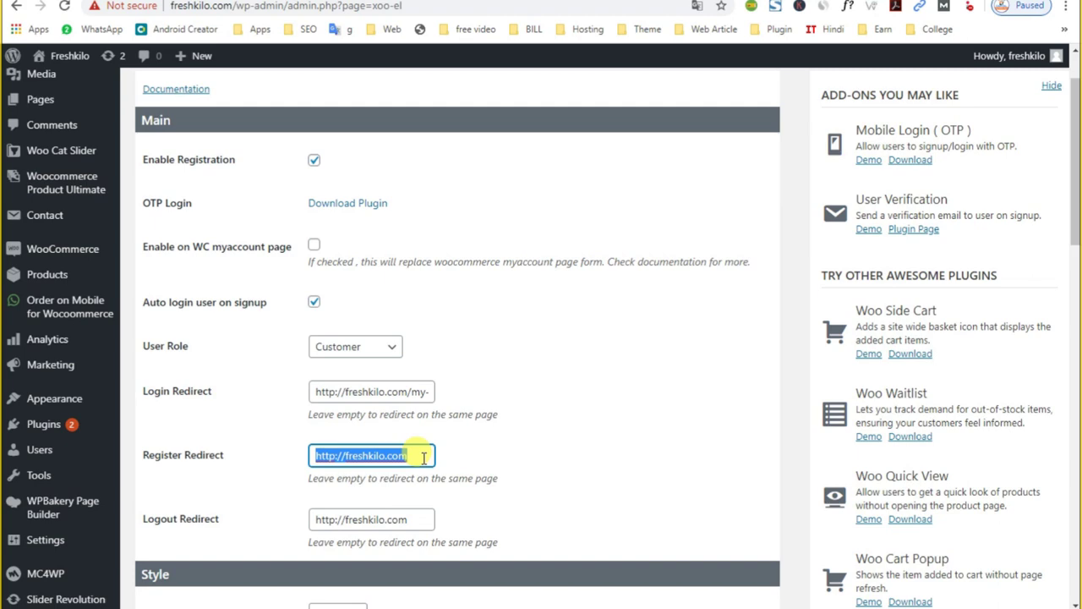
# Save the General settings of the Login/Signup Popup plugin, keeping the default style options
pyautogui.scroll(-4, 340, 522)
pyautogui.scroll(2, 273, 471)
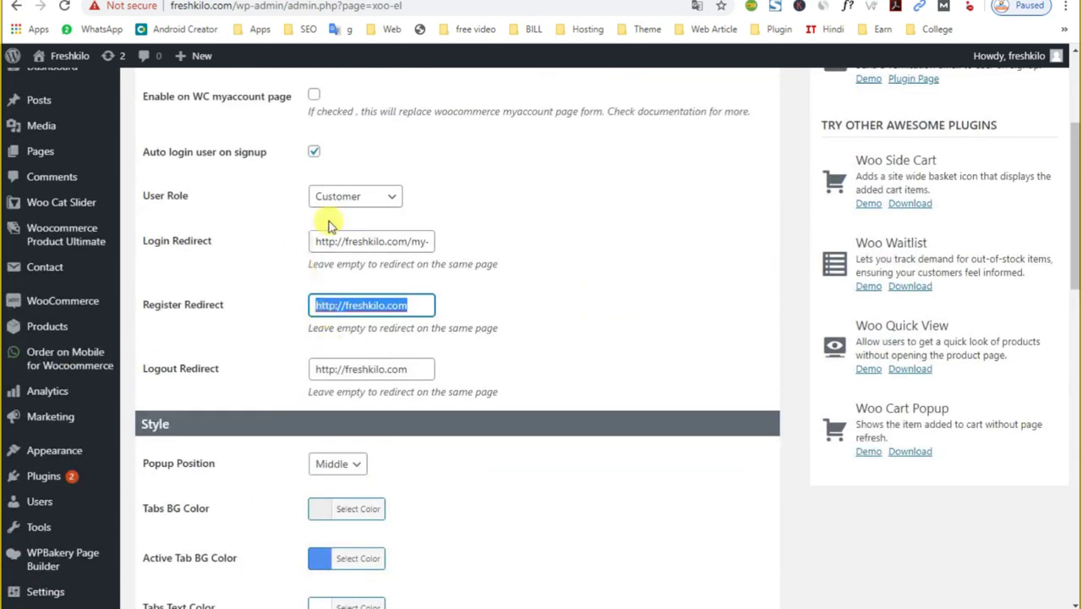
pyautogui.scroll(-7, 587, 476)
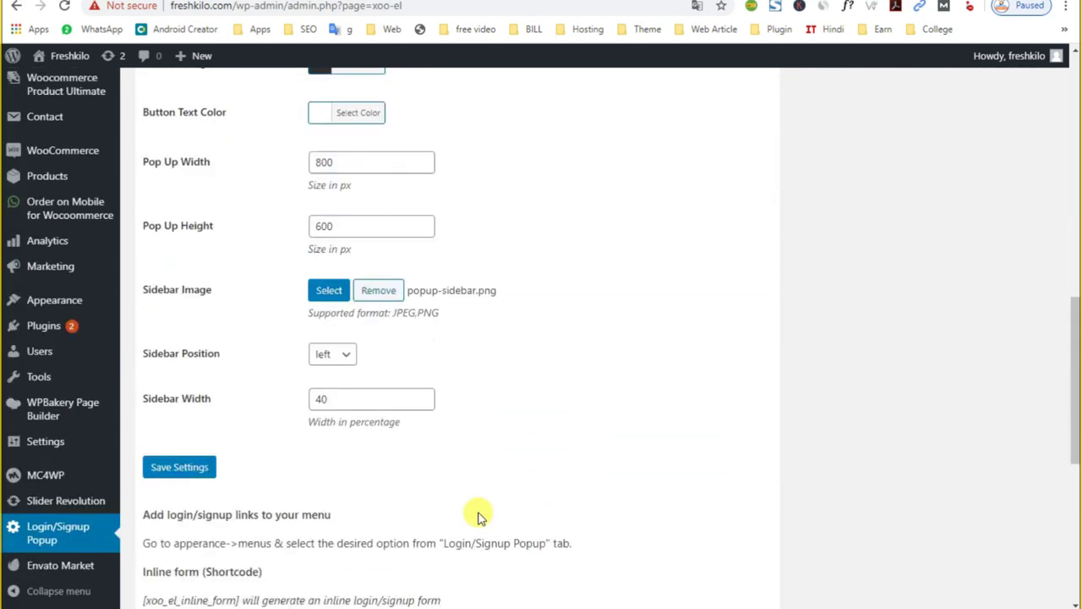
pyautogui.scroll(-1, 456, 511)
pyautogui.click(164, 374)
pyautogui.scroll(-3, 287, 431)
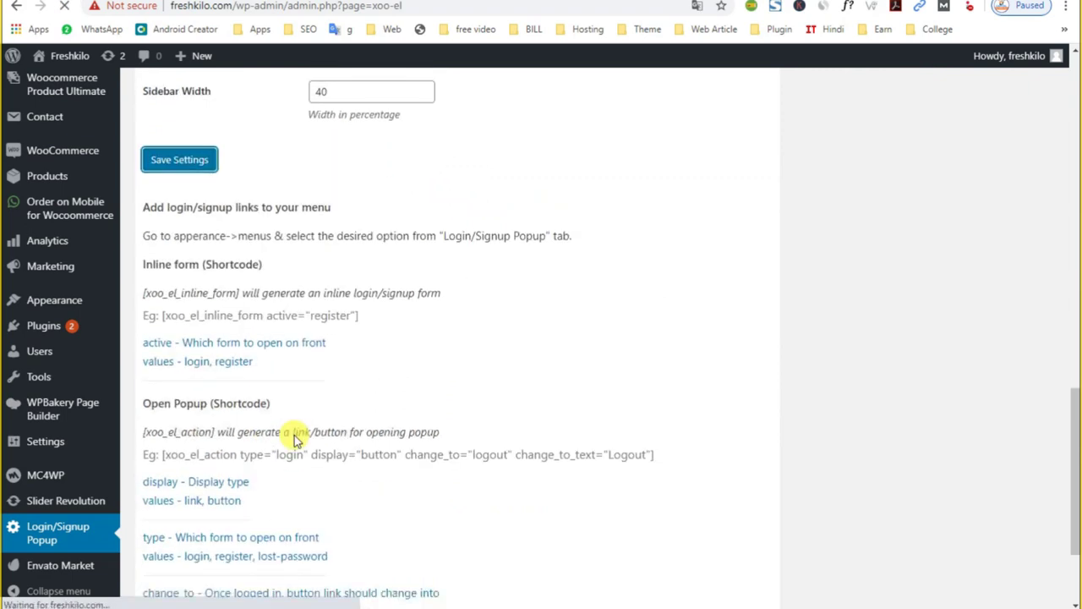
pyautogui.scroll(2, 294, 438)
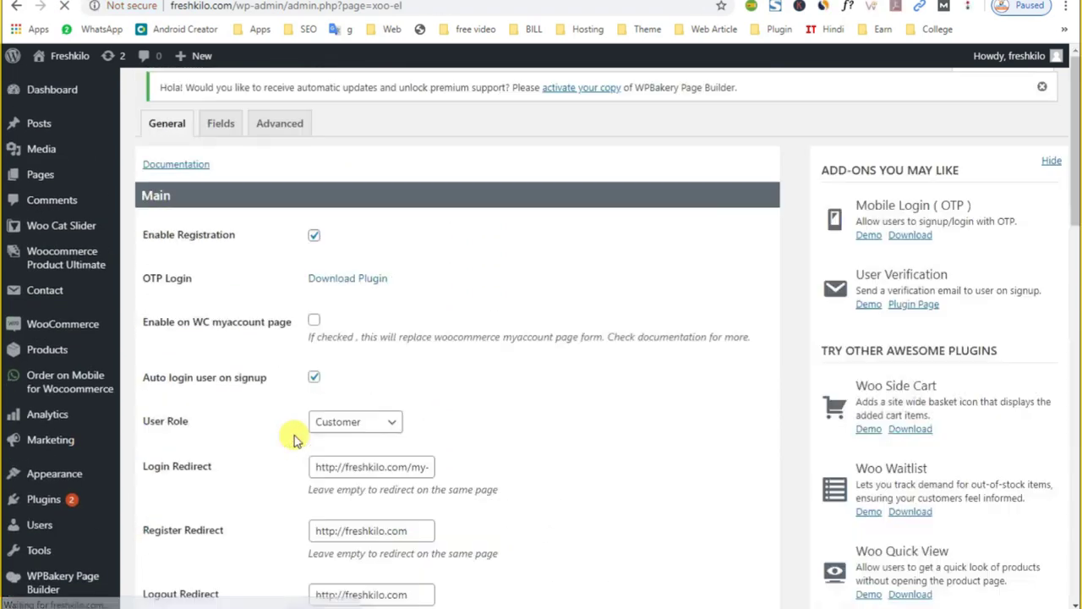
# Examine the registration form fields in the Login/Signup Popup plugin's Fields settings
pyautogui.click(228, 125)
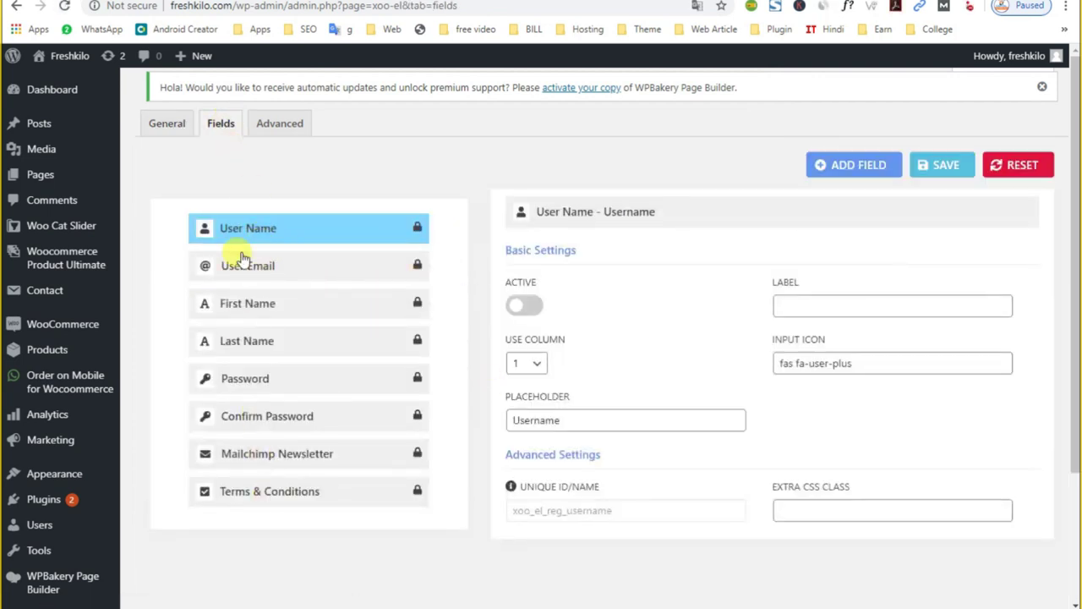
pyautogui.click(265, 128)
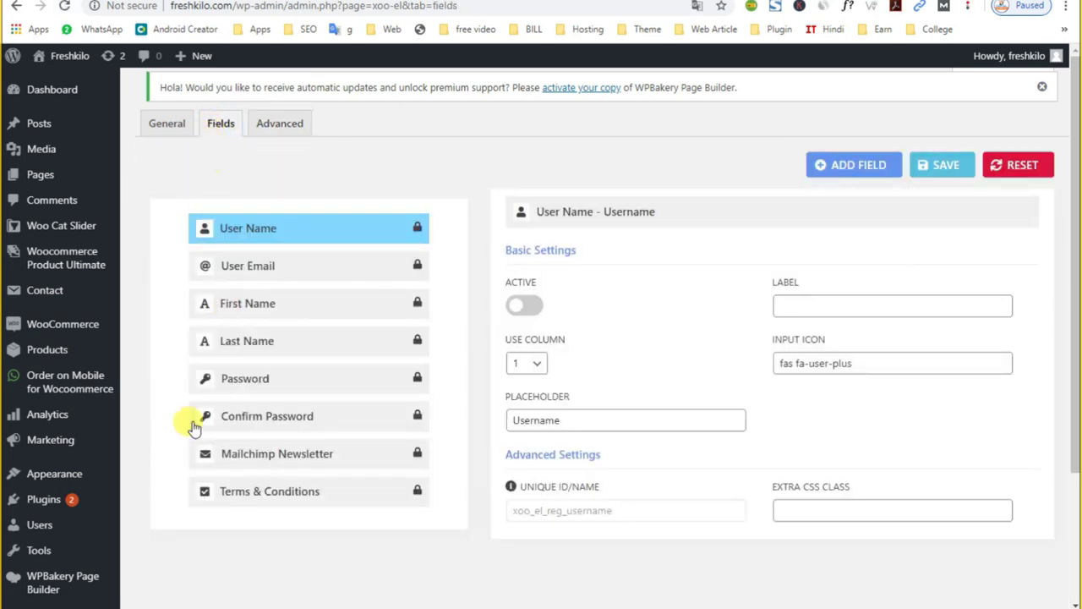
pyautogui.moveTo(93, 516)
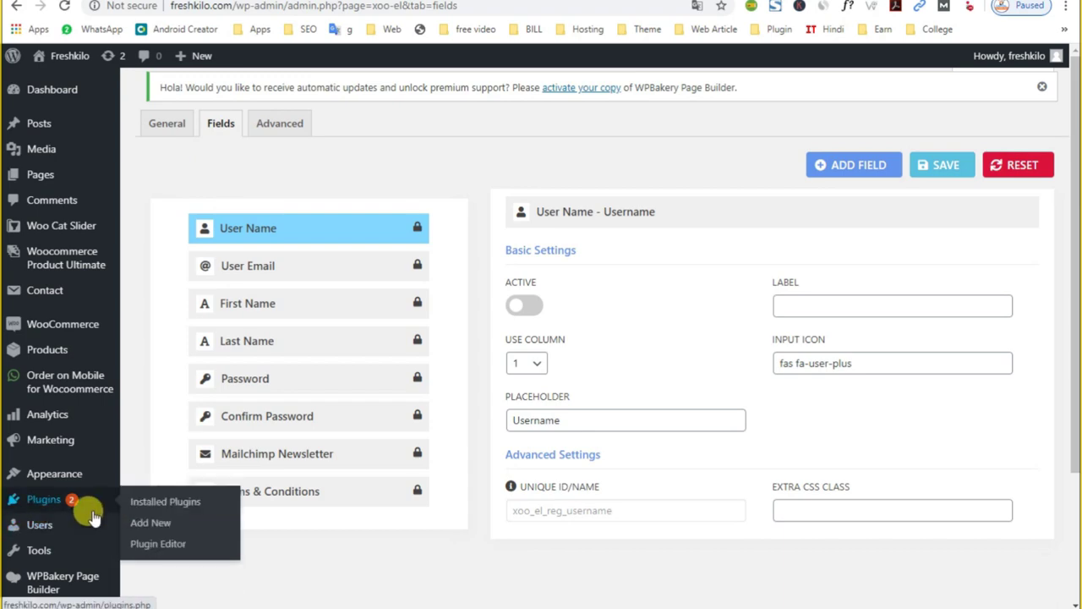
# Check the storefront home page, close it and the pages list, and return to editing the main menu
pyautogui.click(195, 0)
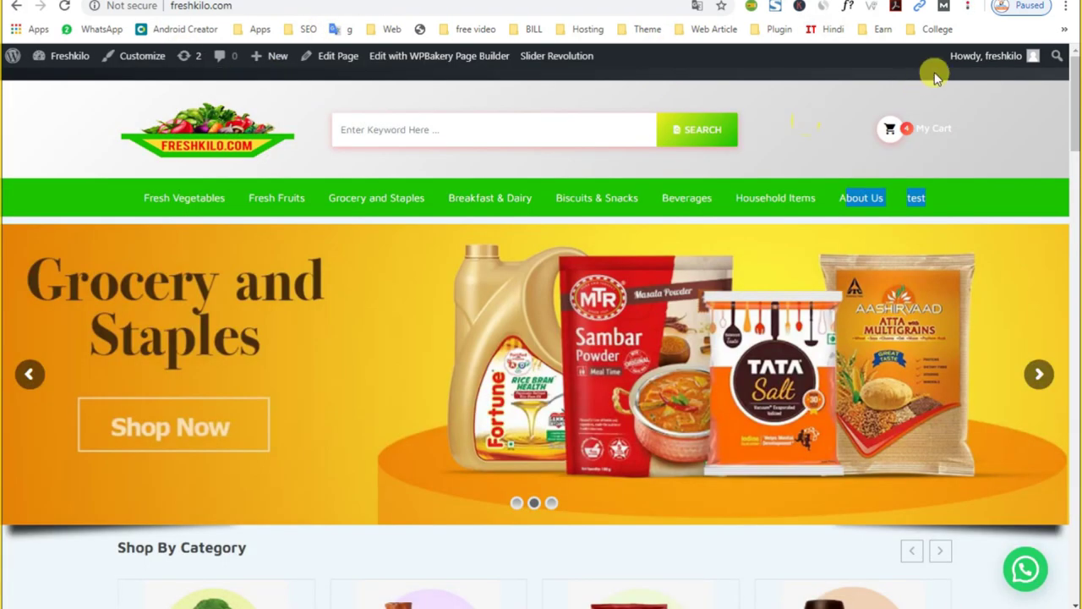
pyautogui.click(989, 57)
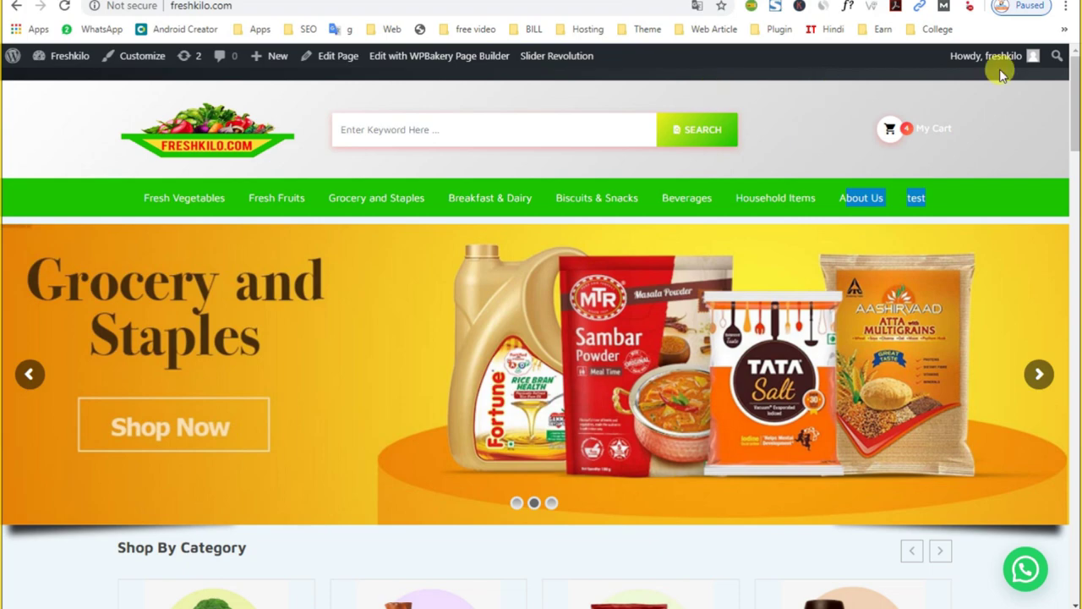
pyautogui.hotkey('ctrl', 'w')
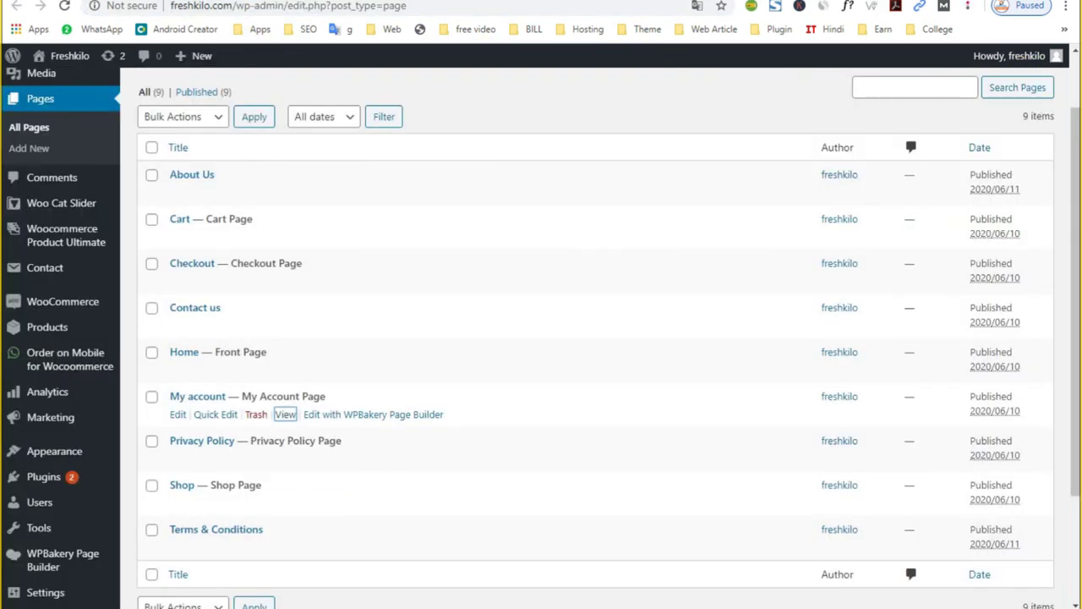
pyautogui.hotkey('ctrl', 'w')
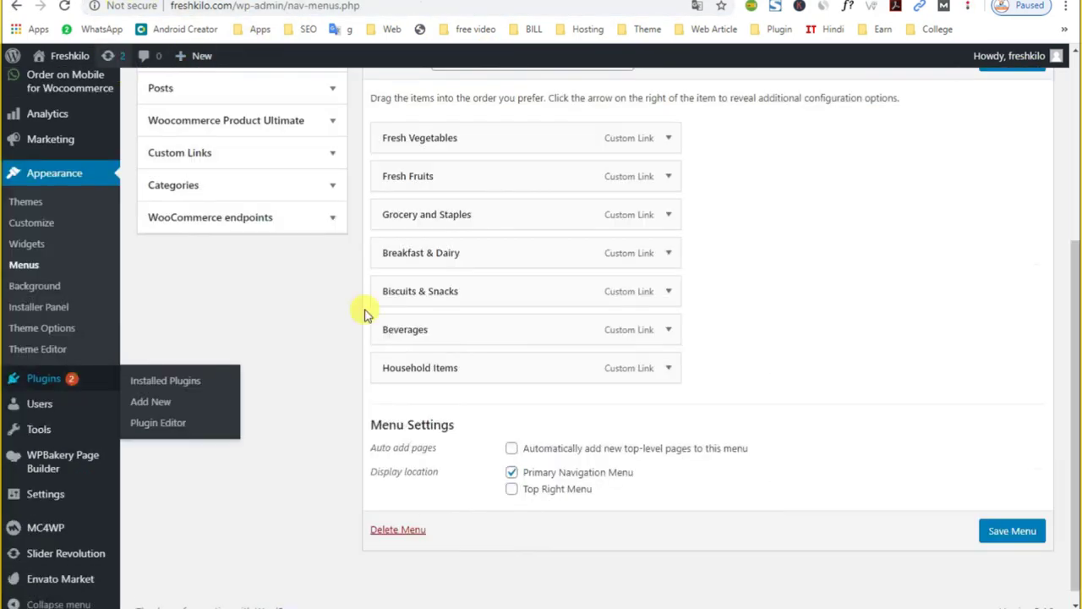
pyautogui.scroll(4, 362, 310)
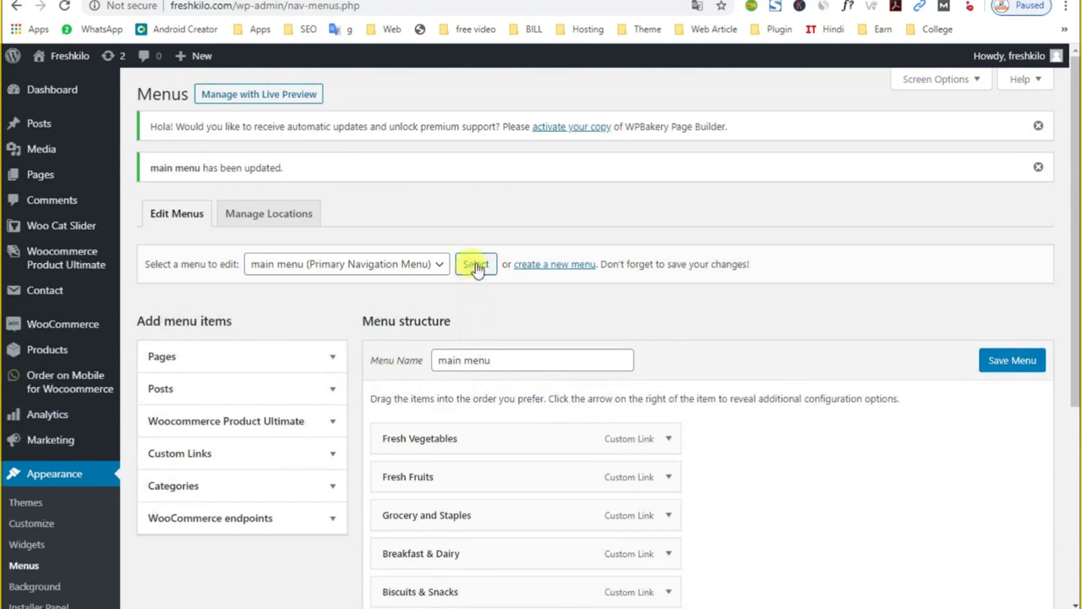
# Create a new navigation menu named Top Bar
pyautogui.click(571, 267)
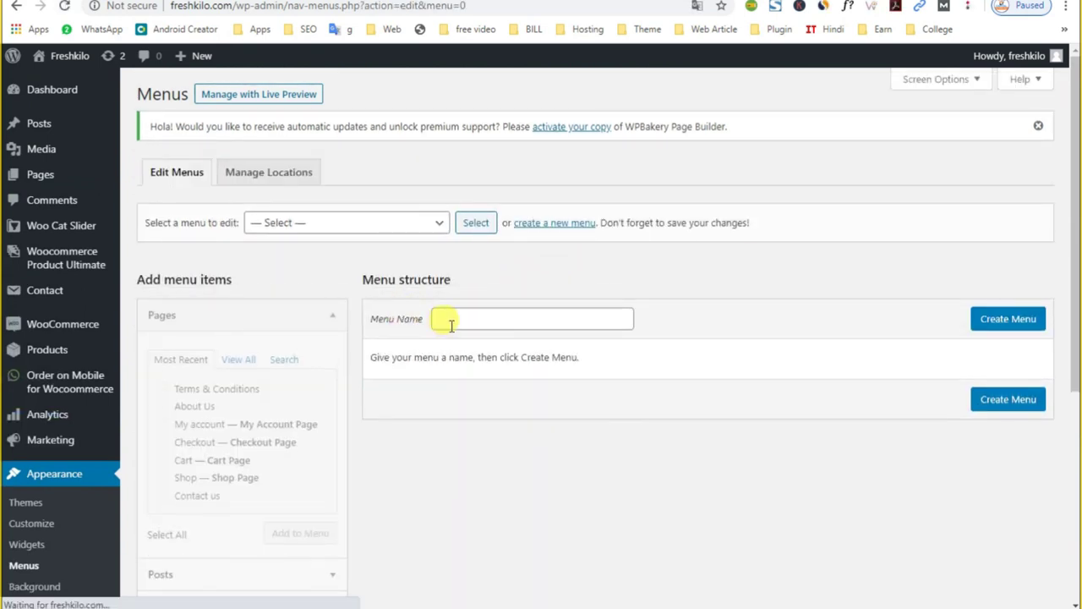
pyautogui.click(448, 320)
pyautogui.write('Top Bar')
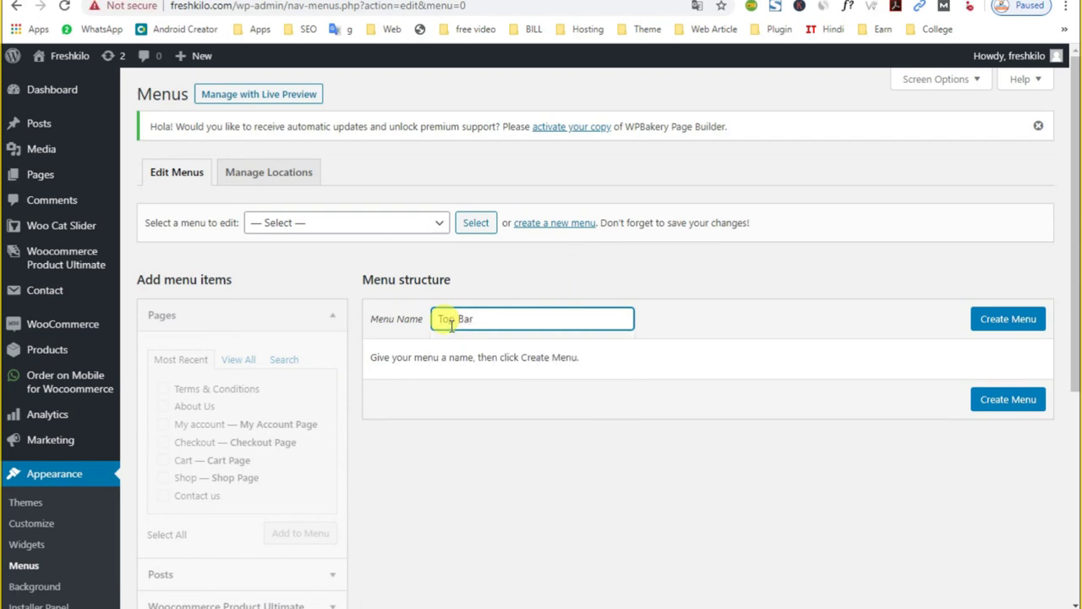
pyautogui.click(985, 319)
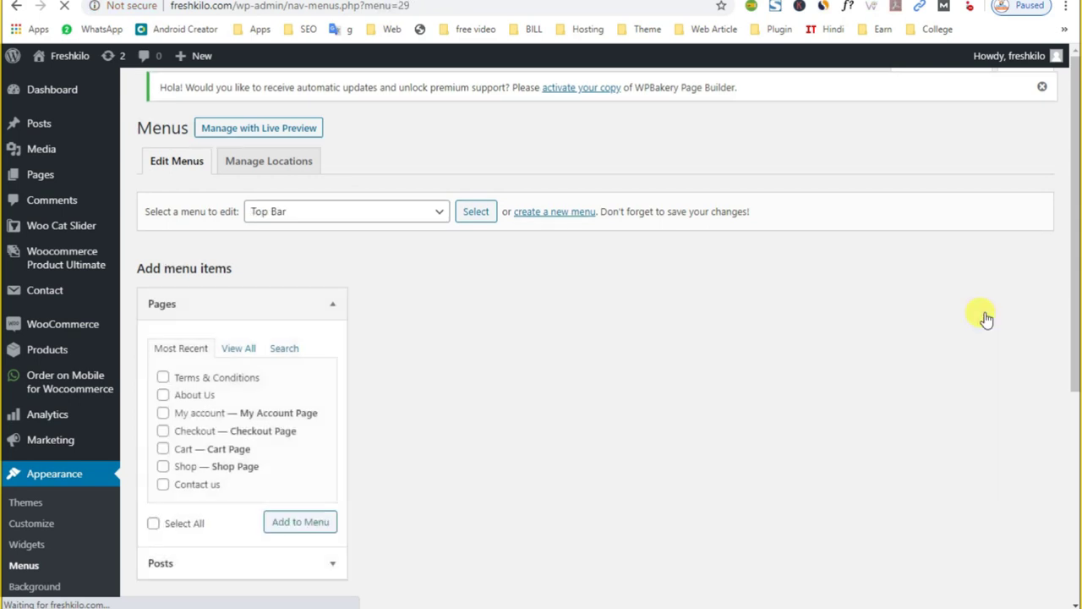
# Add the Login and Register items of the Login/Signup Popup plugin to the Top Bar menu
pyautogui.scroll(-3, 253, 448)
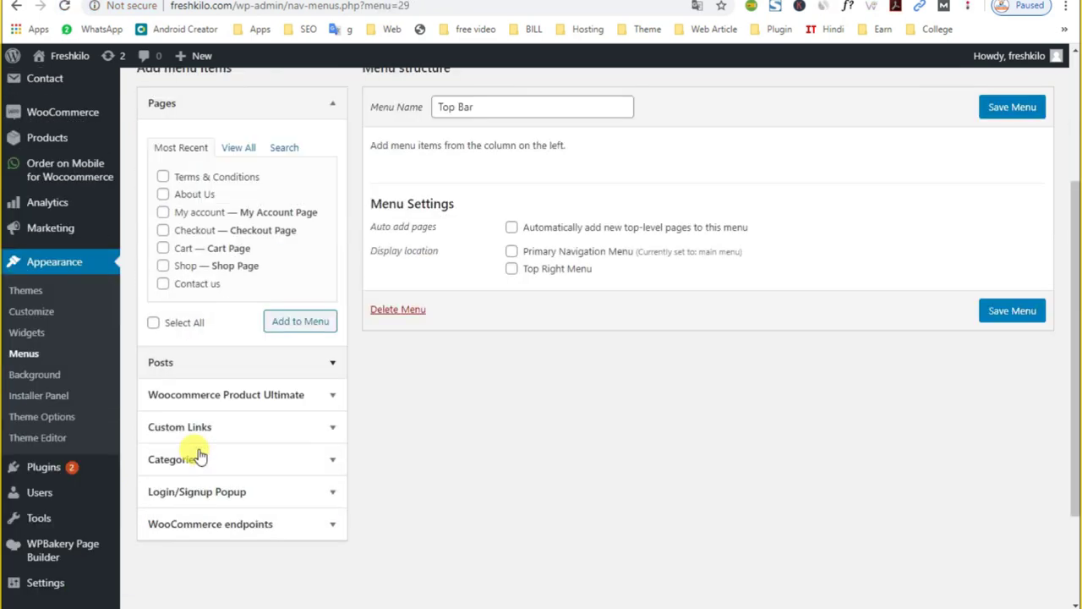
pyautogui.scroll(-2, 202, 474)
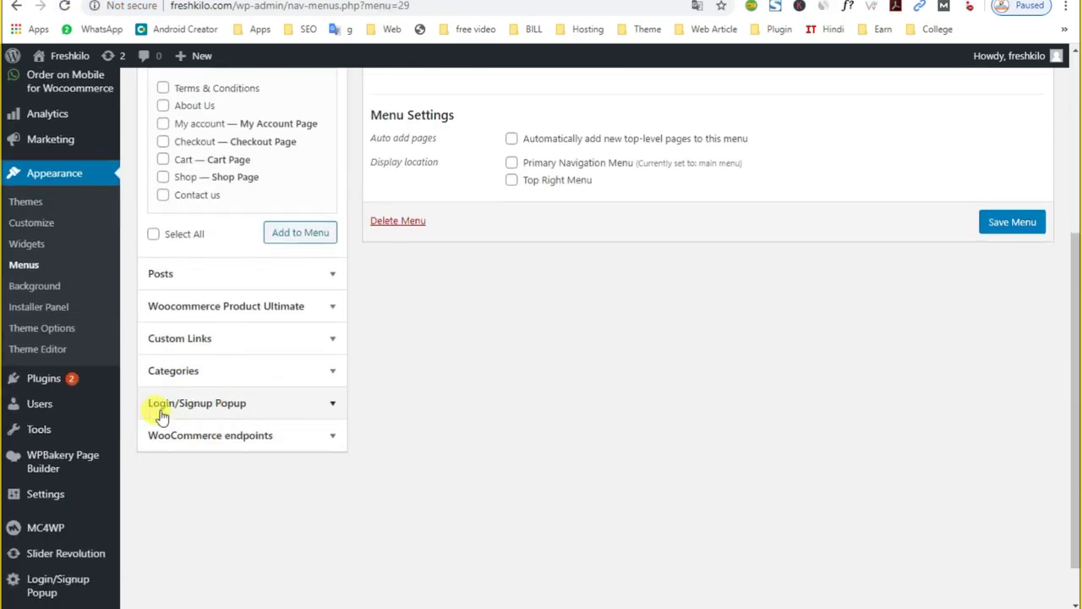
pyautogui.click(187, 406)
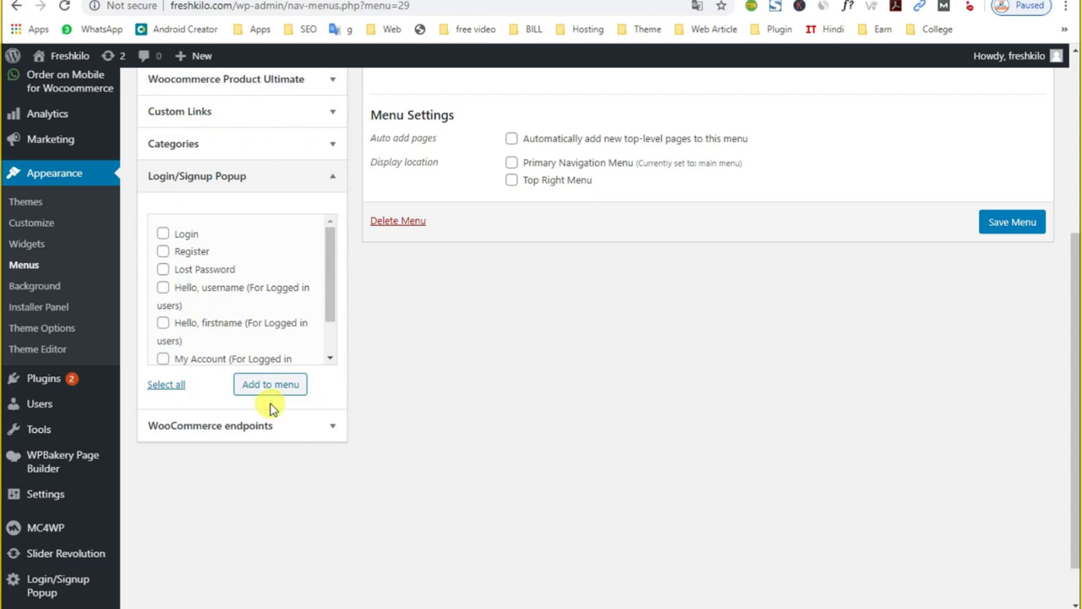
pyautogui.click(163, 233)
pyautogui.click(162, 252)
pyautogui.click(256, 386)
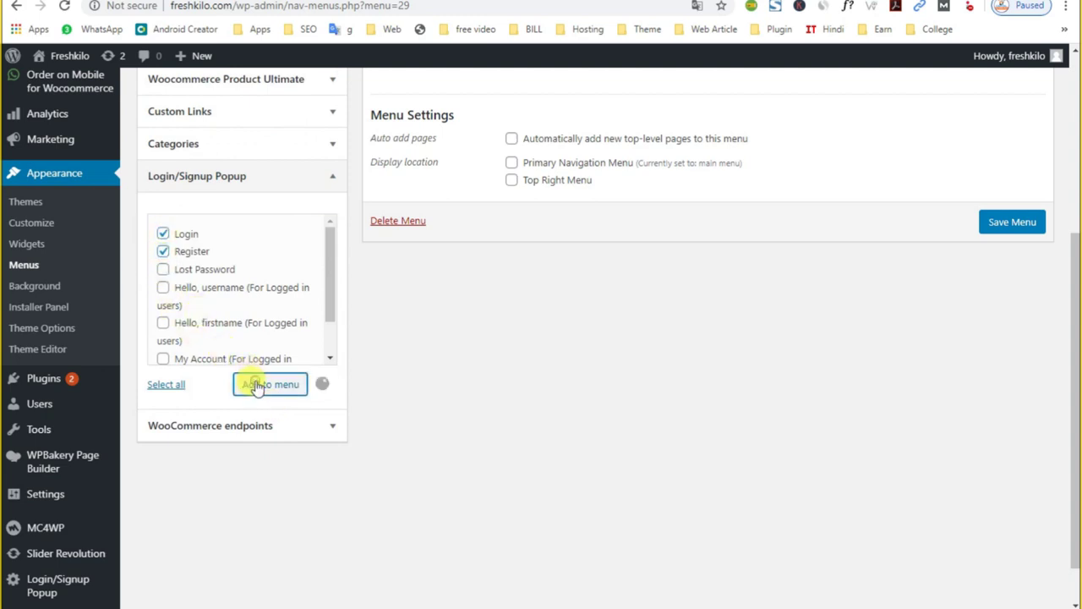
# Change the navigation label of the Login menu item to Login/Signup
pyautogui.scroll(3, 702, 347)
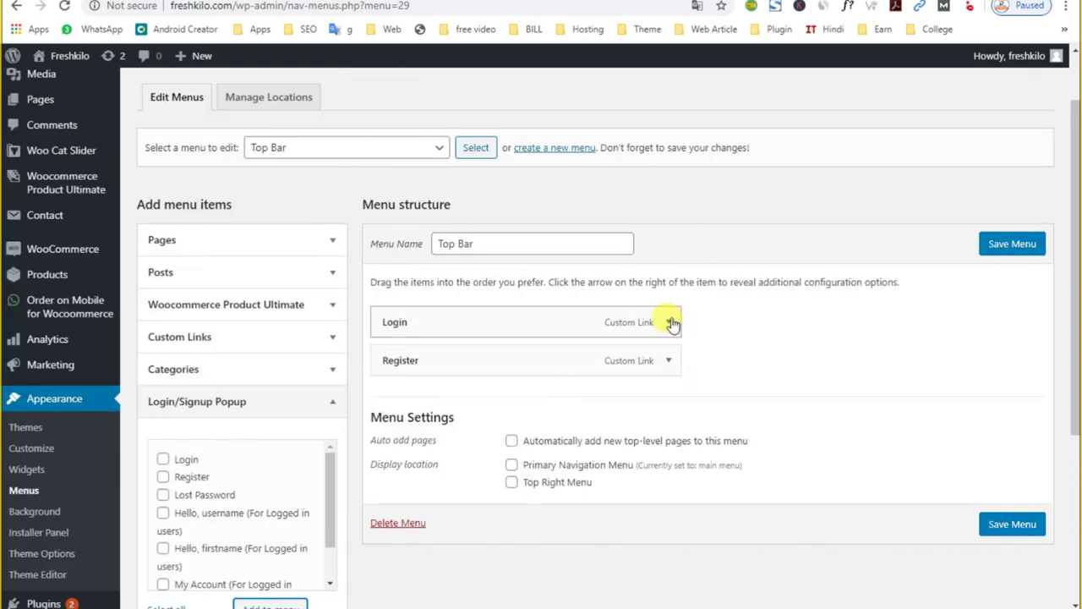
pyautogui.click(667, 322)
pyautogui.click(412, 373)
pyautogui.click(428, 418)
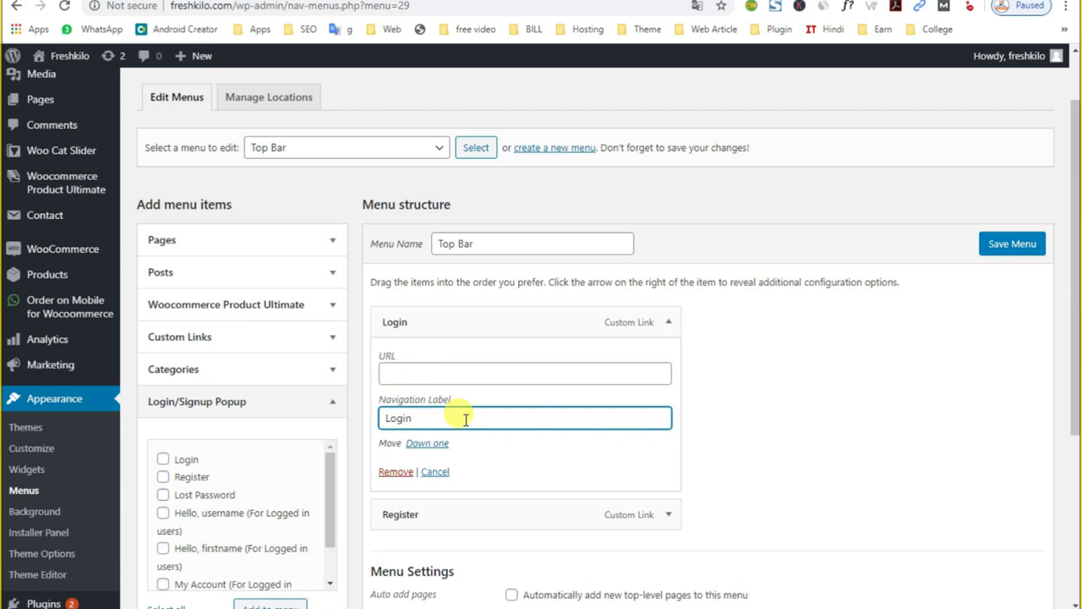
pyautogui.write('/Signup')
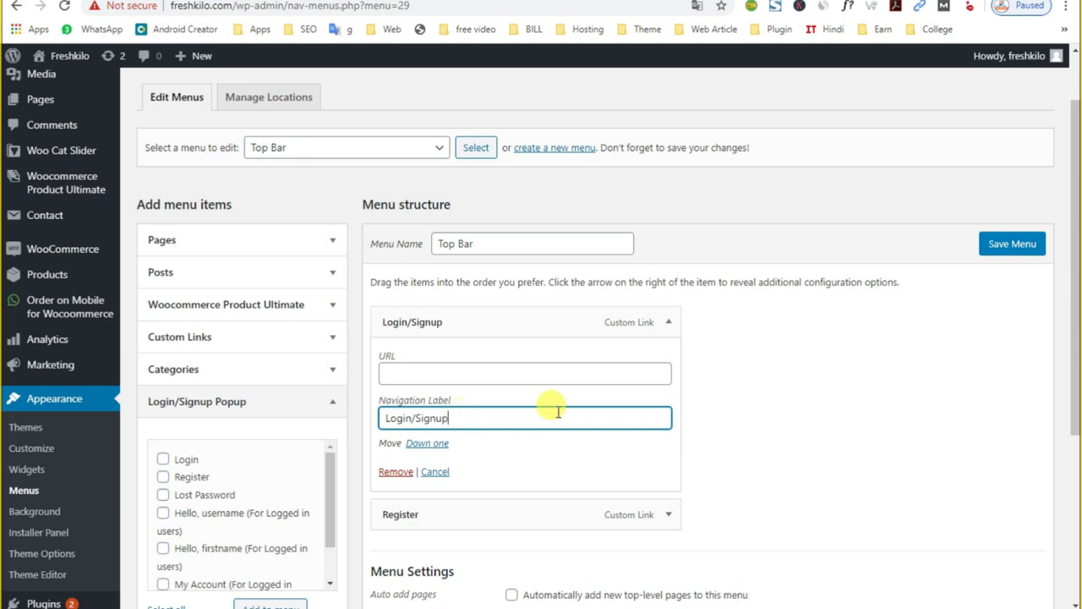
pyautogui.click(428, 370)
pyautogui.click(674, 322)
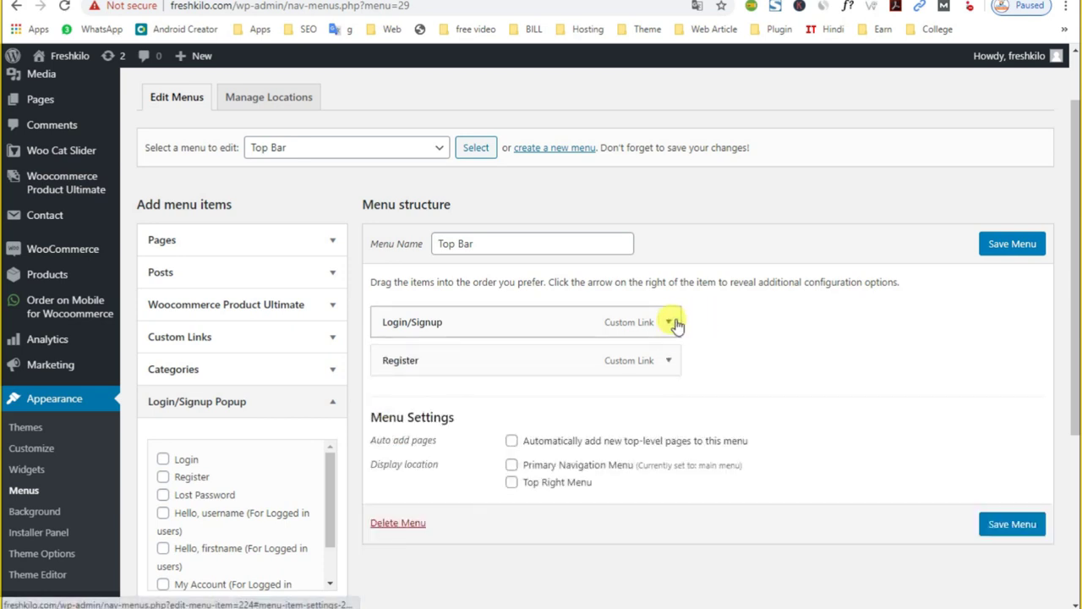
# Remove the Register item from the Top Bar menu and set its display location to Top Right Menu
pyautogui.click(669, 358)
pyautogui.scroll(-1, 384, 432)
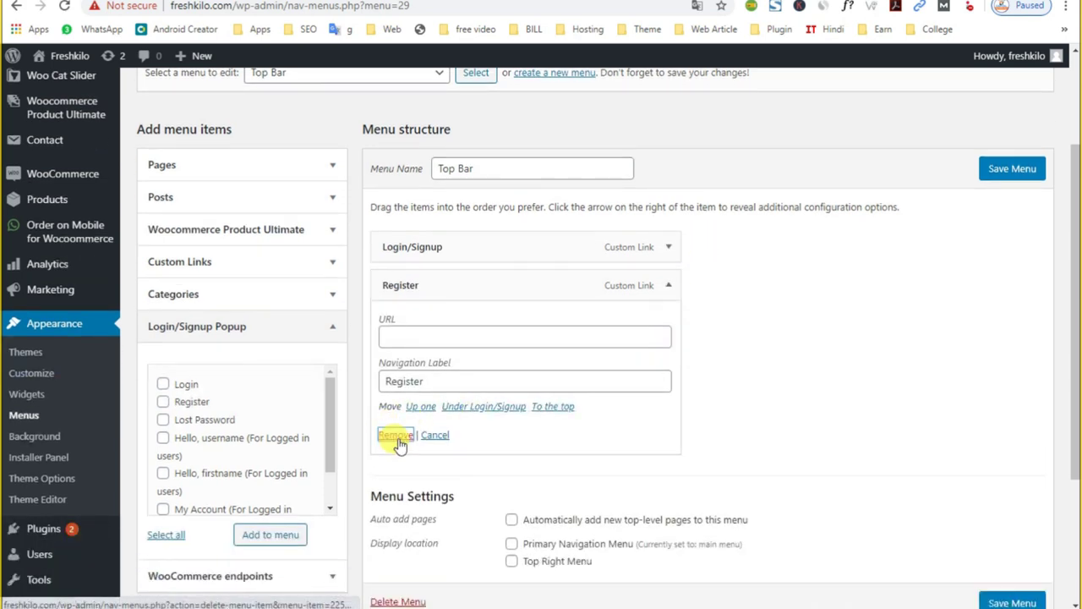
pyautogui.click(396, 435)
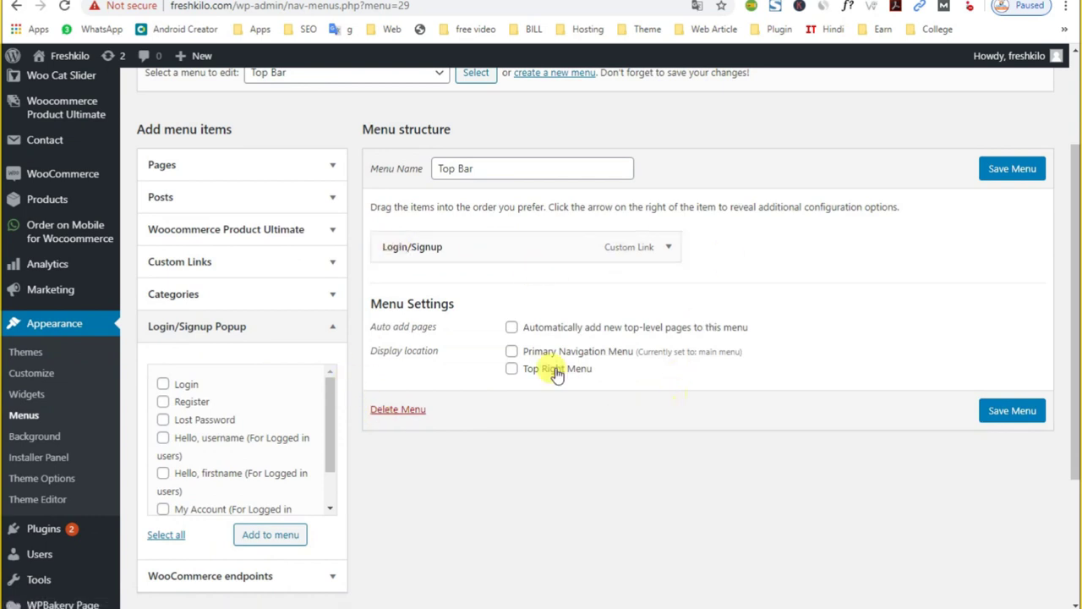
pyautogui.click(511, 368)
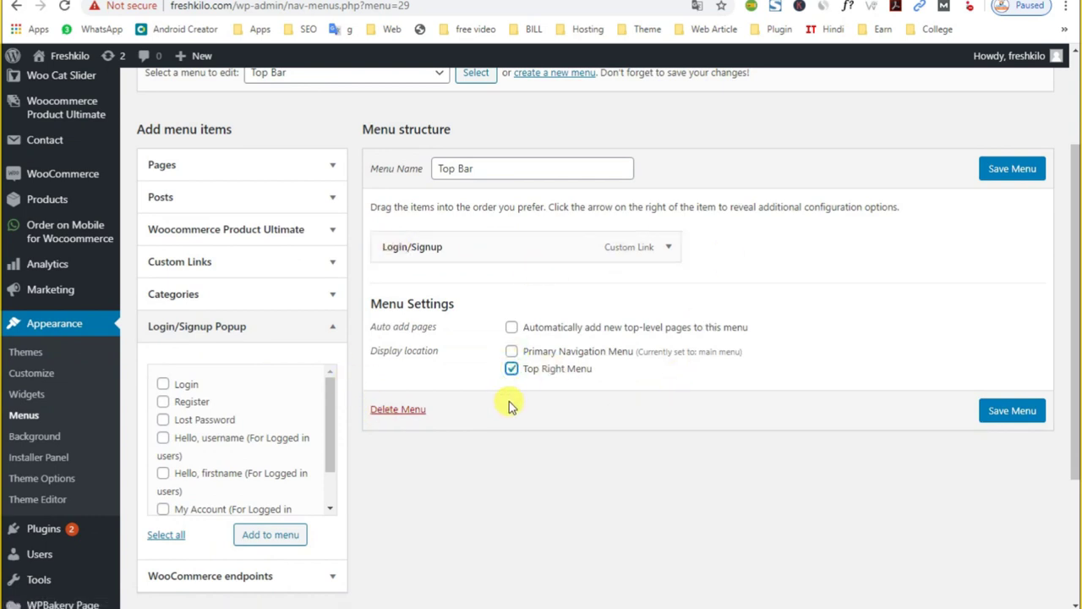
# Add the Checkout page to the Top Bar menu
pyautogui.scroll(1, 222, 287)
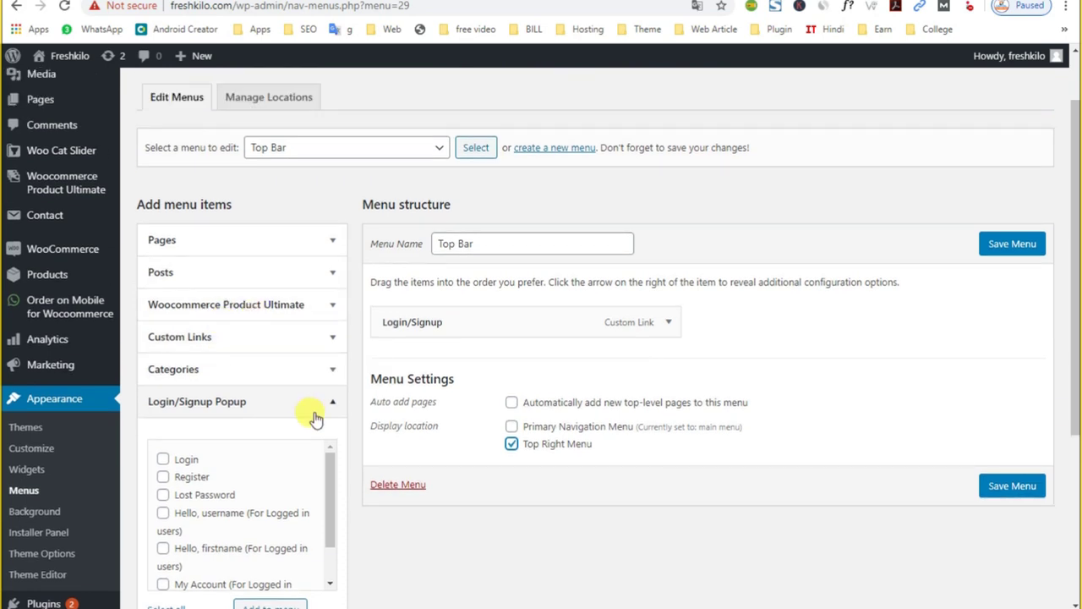
pyautogui.click(246, 246)
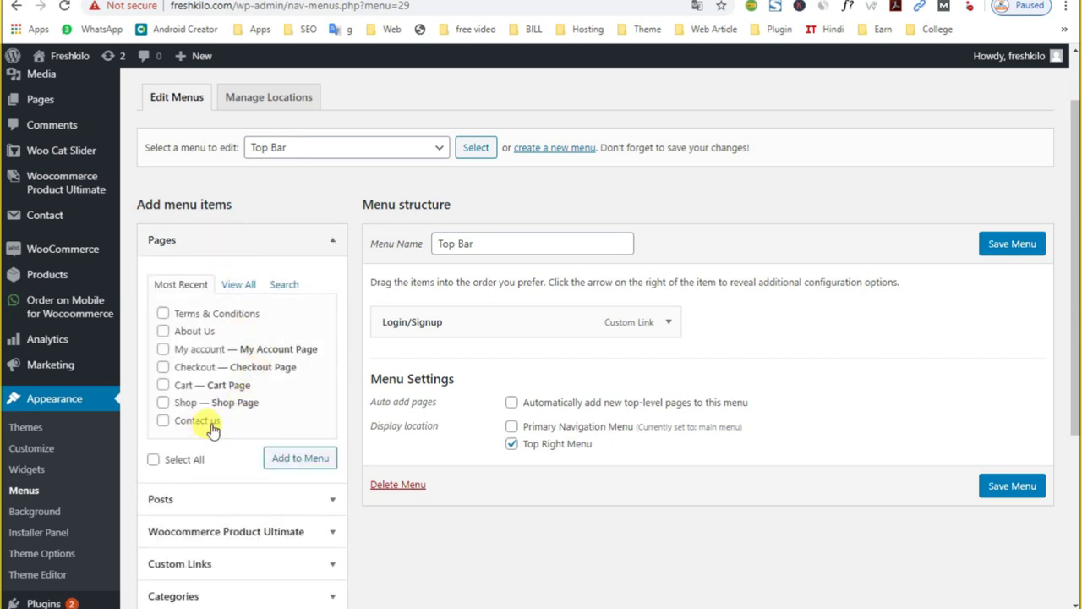
pyautogui.scroll(-1, 203, 332)
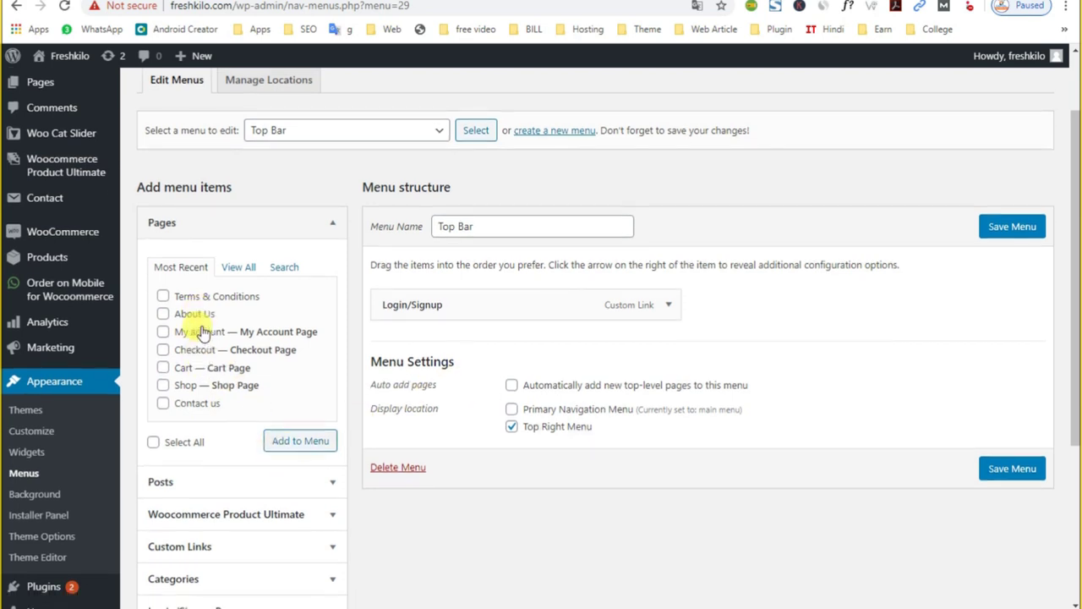
pyautogui.scroll(-1, 203, 332)
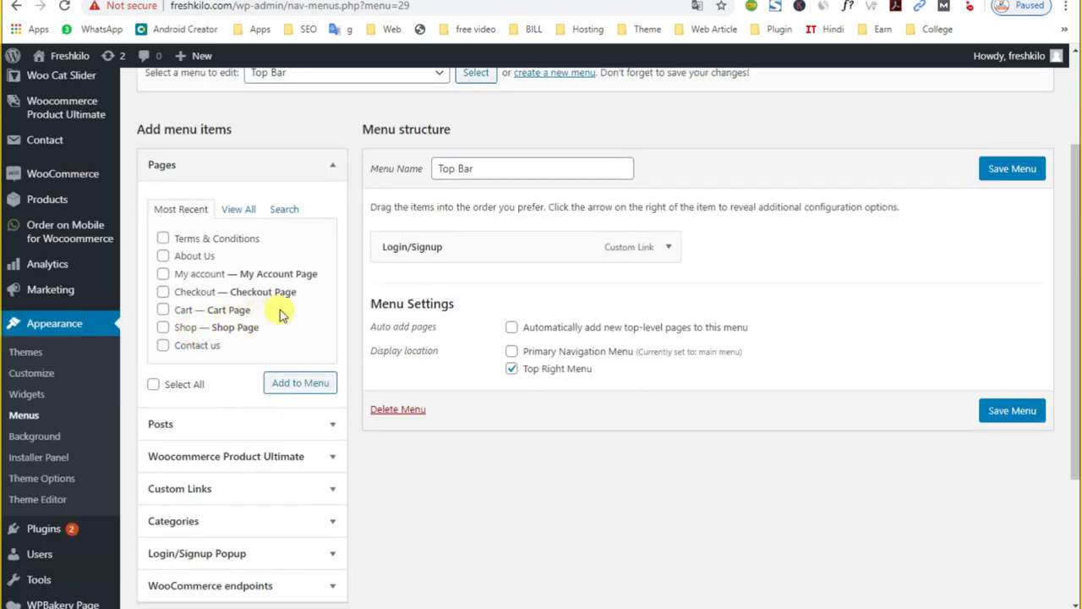
pyautogui.click(163, 292)
pyautogui.click(296, 386)
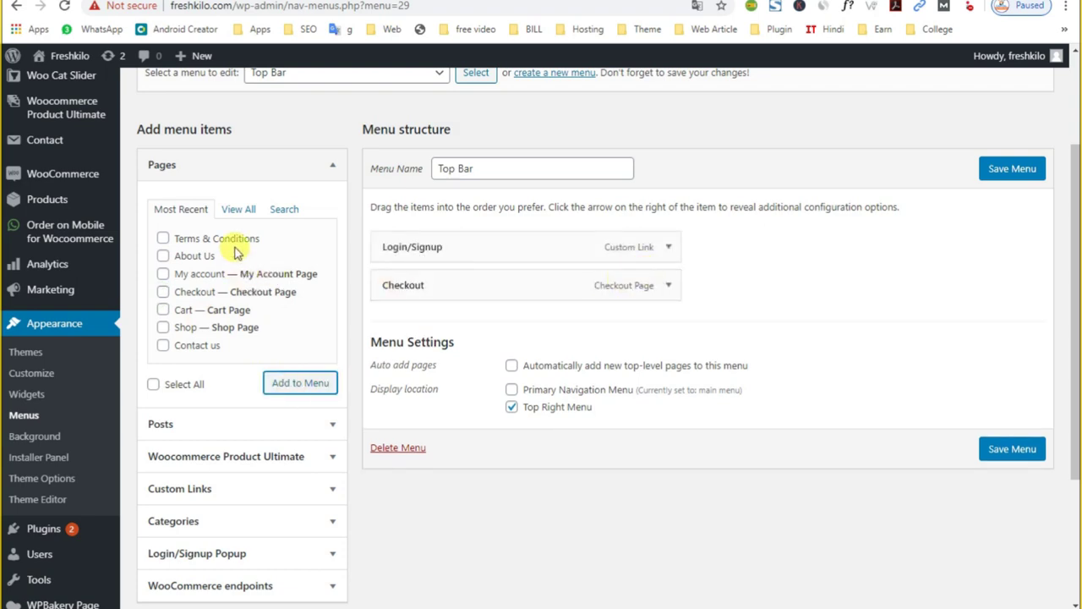
pyautogui.scroll(-2, 223, 262)
pyautogui.scroll(2, 222, 265)
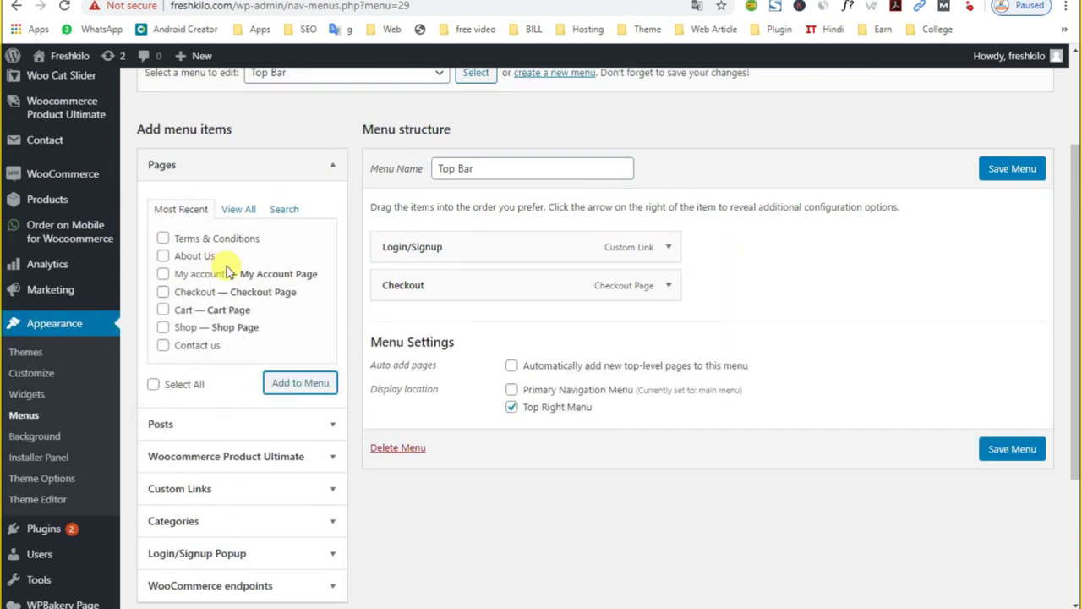
pyautogui.scroll(2, 212, 271)
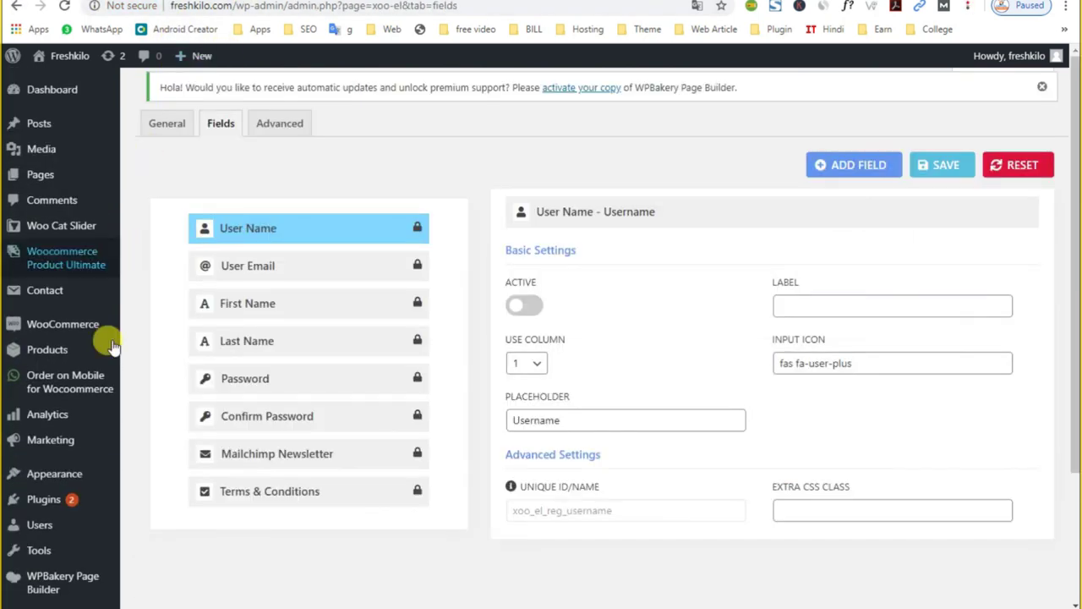
# Open the plugins page in a new browser tab and search the plugins available for installation for "tracking"
pyautogui.rightClick(79, 496)
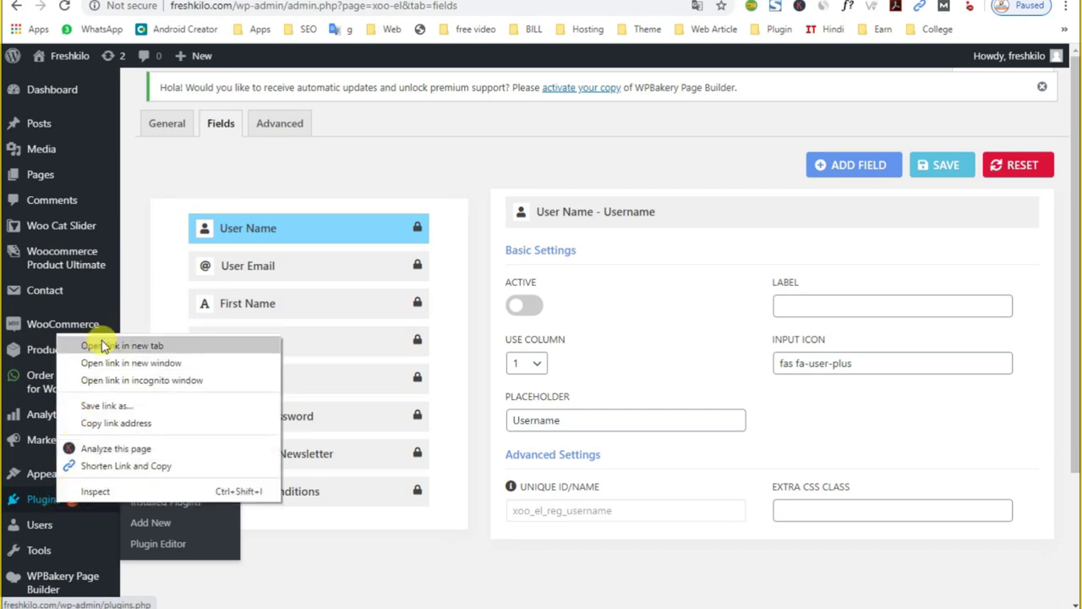
pyautogui.click(73, 346)
pyautogui.hotkey('ctrl', 'Tab')
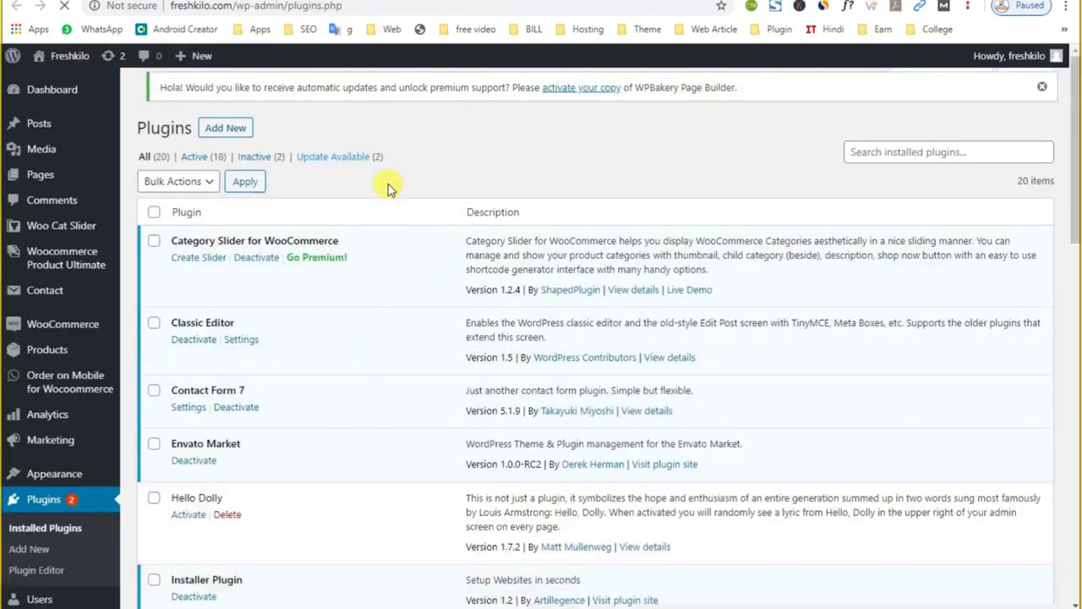
pyautogui.click(225, 95)
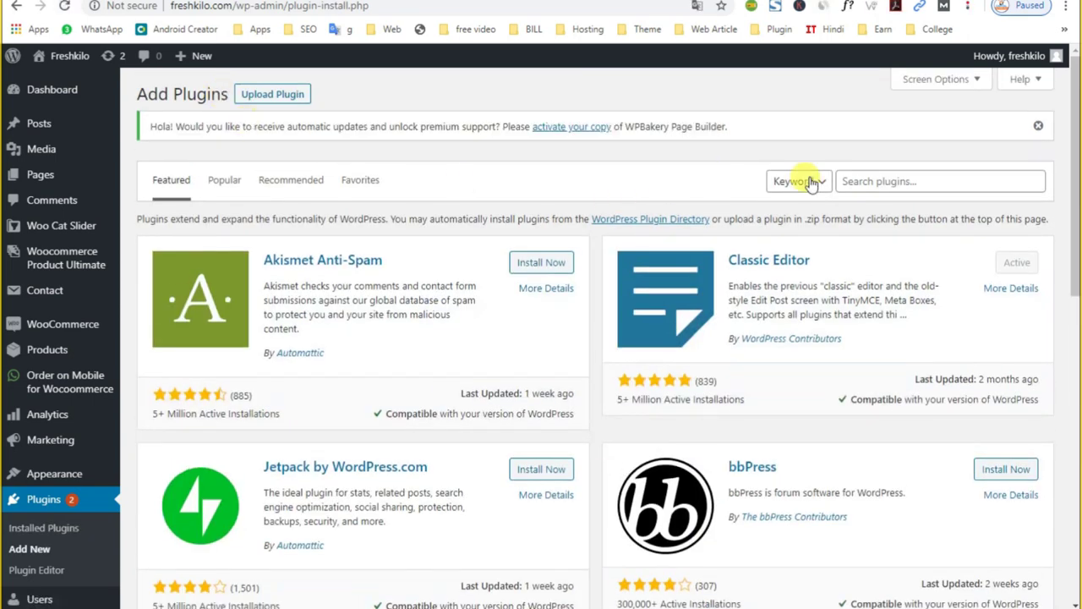
pyautogui.click(867, 180)
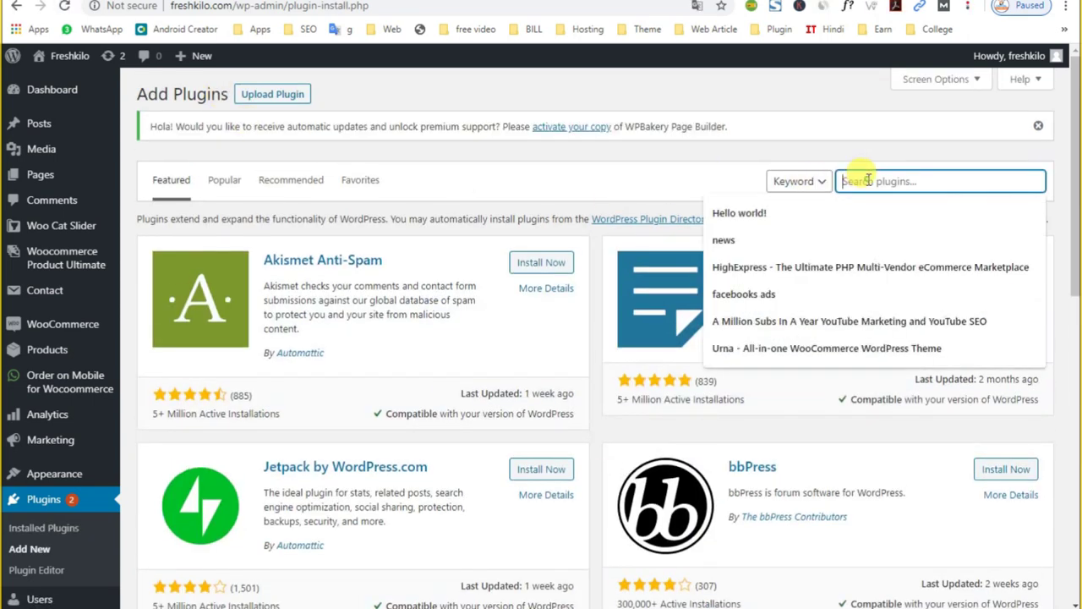
pyautogui.write('tracking')
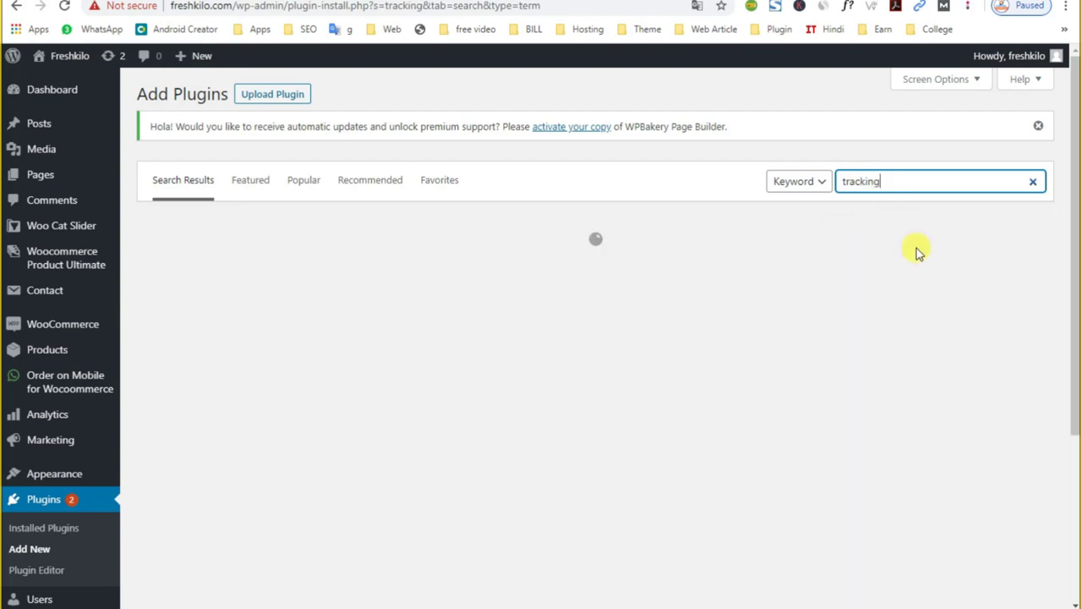
# Install the Status and Order Tracking plugin by Etoile Web Design from the search results
pyautogui.scroll(-8, 919, 252)
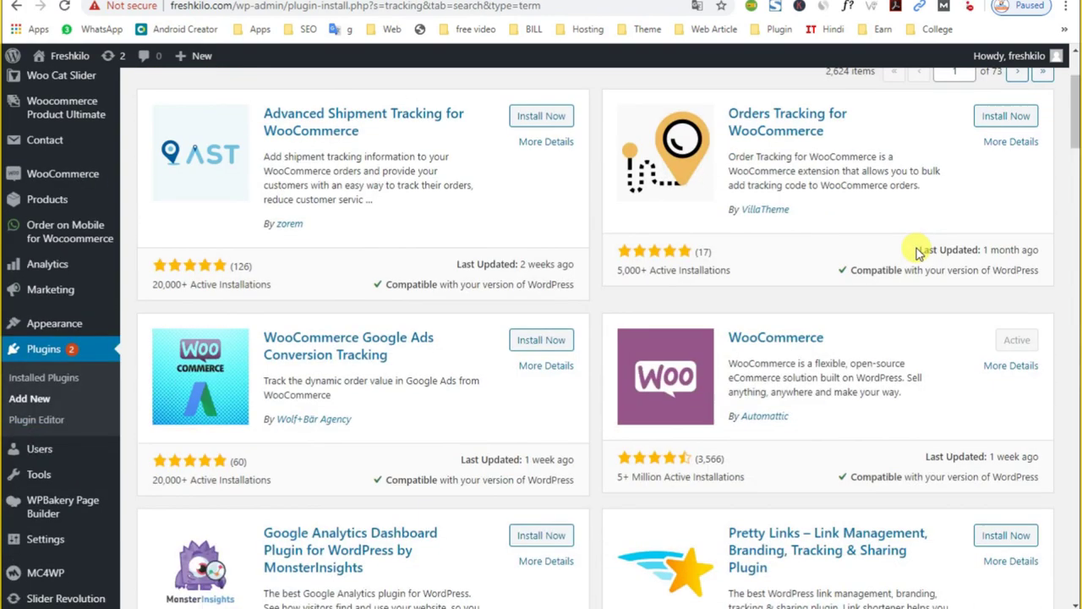
pyautogui.scroll(-5, 919, 251)
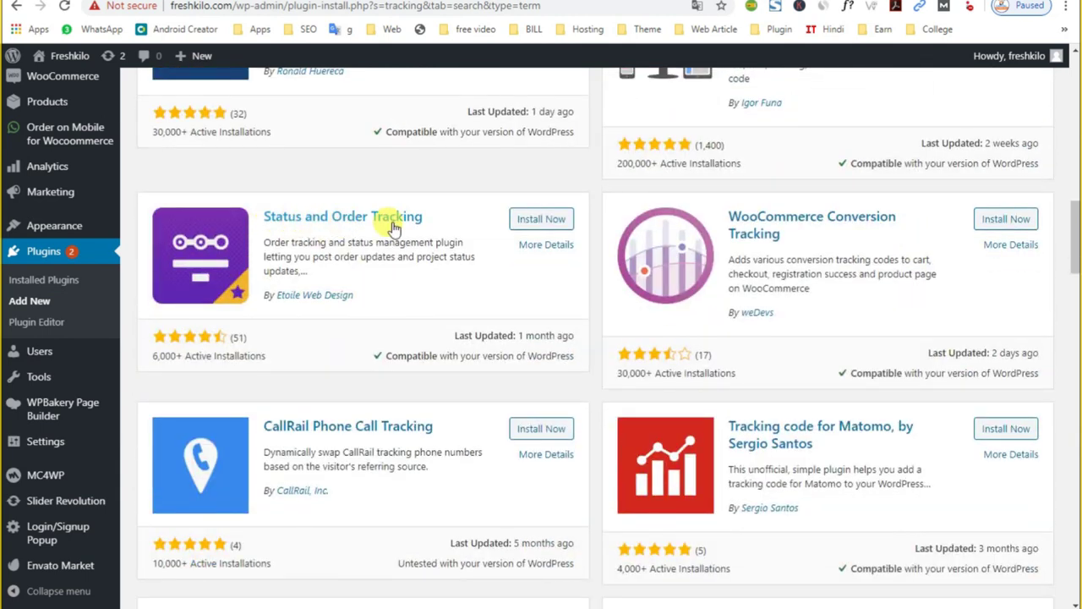
pyautogui.click(554, 224)
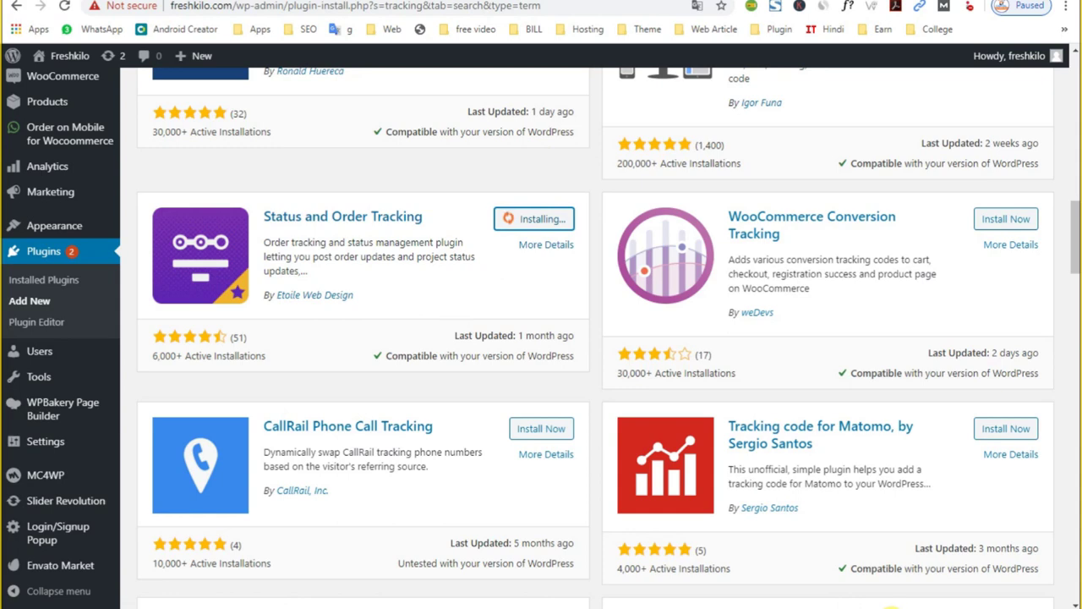
pyautogui.moveTo(778, 603)
pyautogui.click(586, 602)
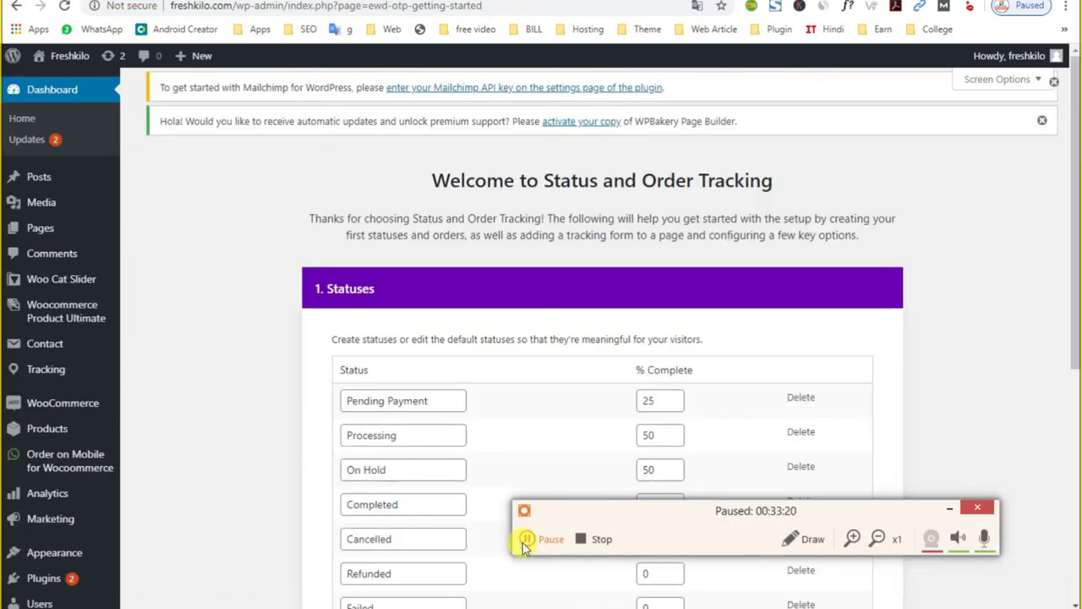
pyautogui.click(524, 539)
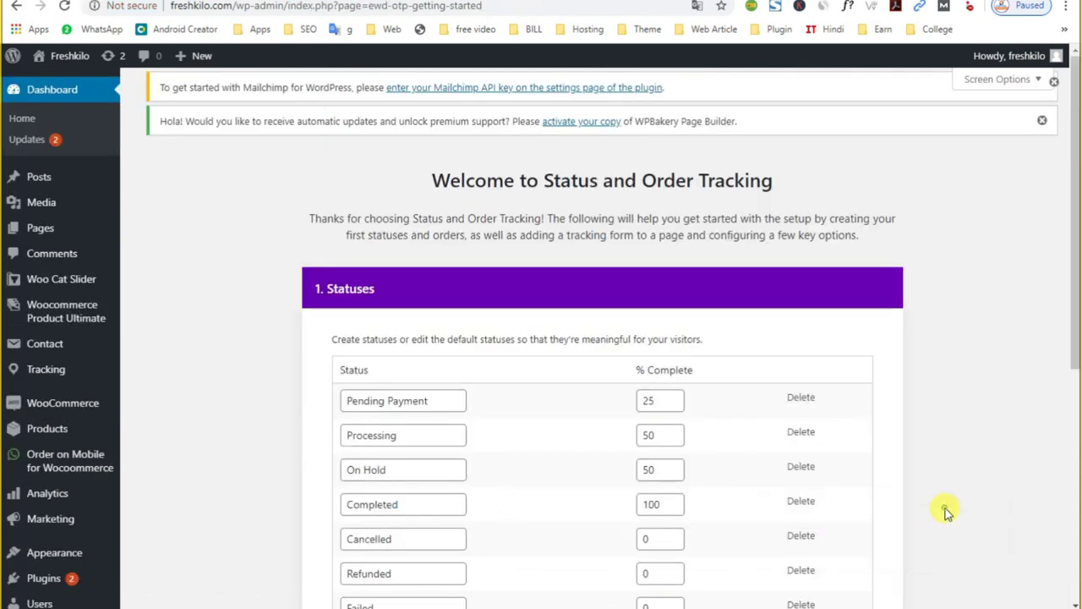
# Examine the default order statuses and the tracking options offered by the Status and Order Tracking plugin
pyautogui.scroll(-2, 212, 439)
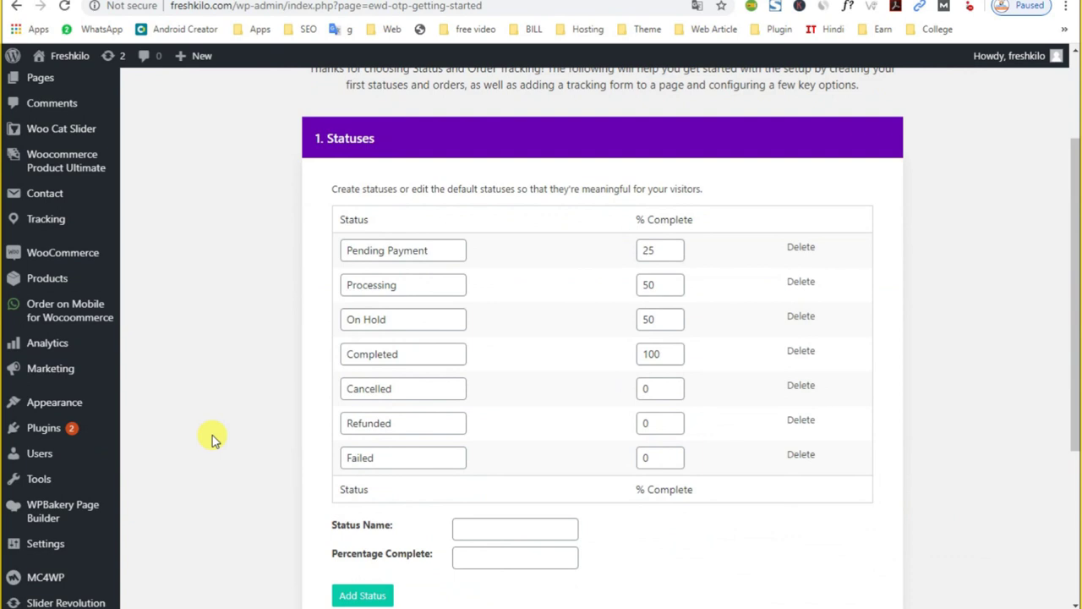
pyautogui.scroll(2, 270, 342)
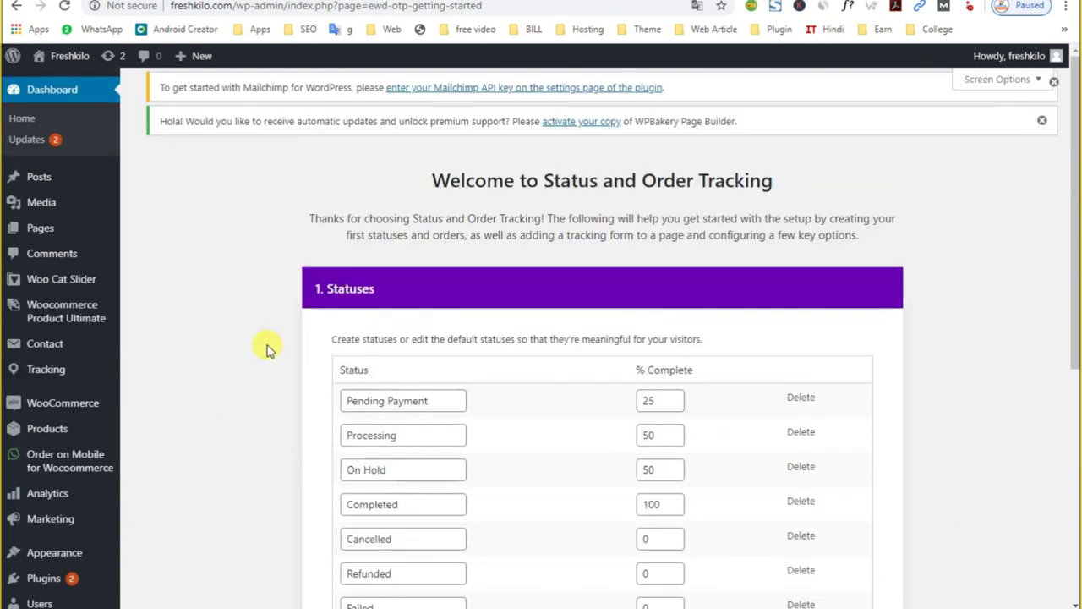
pyautogui.moveTo(63, 372)
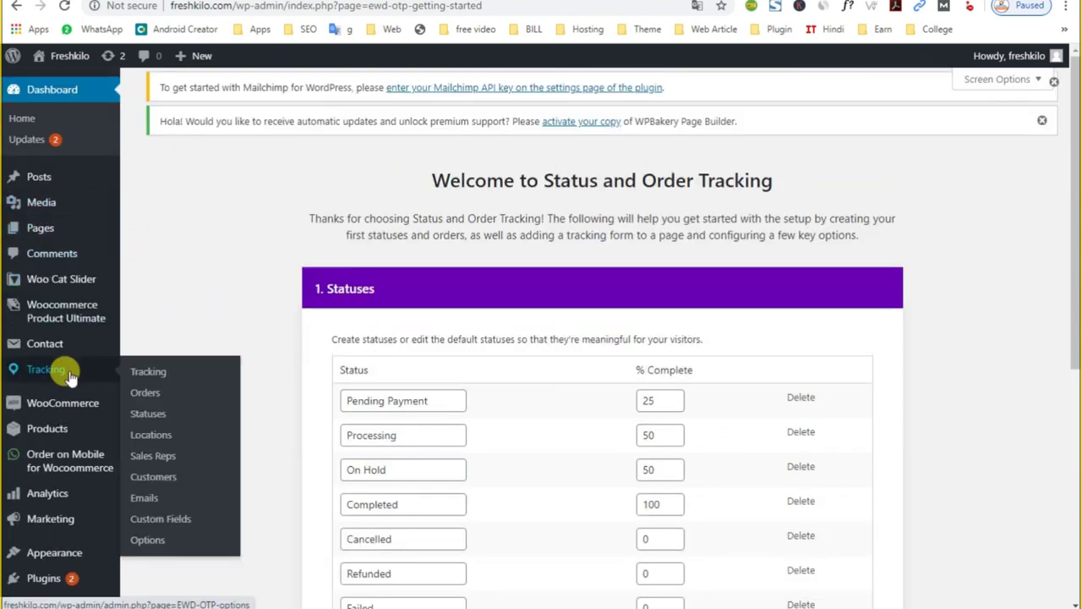
pyautogui.scroll(-3, 270, 347)
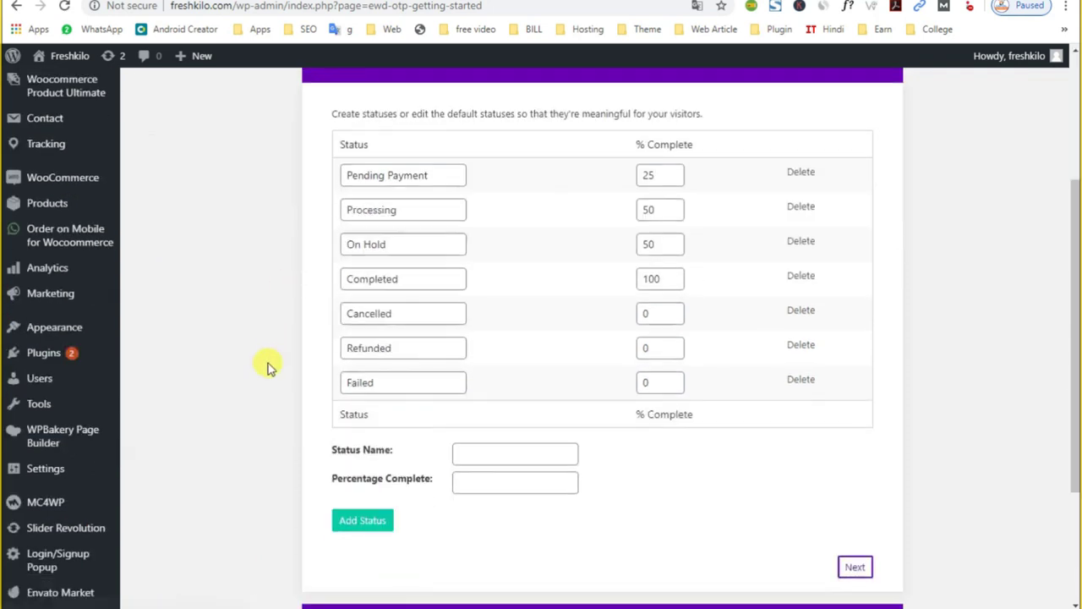
# Go through the default statuses from Pending Payment to Failed and the new-status fields in the plugin's setup wizard
pyautogui.scroll(1, 385, 267)
pyautogui.click(355, 250)
pyautogui.click(372, 285)
pyautogui.click(375, 318)
pyautogui.click(378, 354)
pyautogui.click(378, 388)
pyautogui.click(376, 423)
pyautogui.click(376, 458)
pyautogui.scroll(-3, 376, 475)
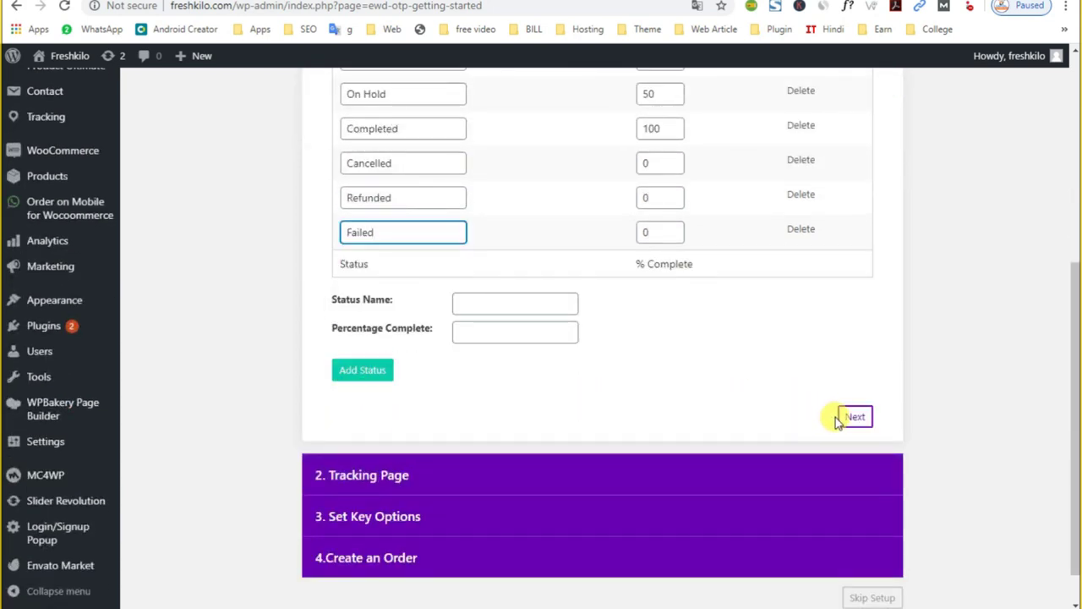
pyautogui.click(483, 308)
pyautogui.click(499, 330)
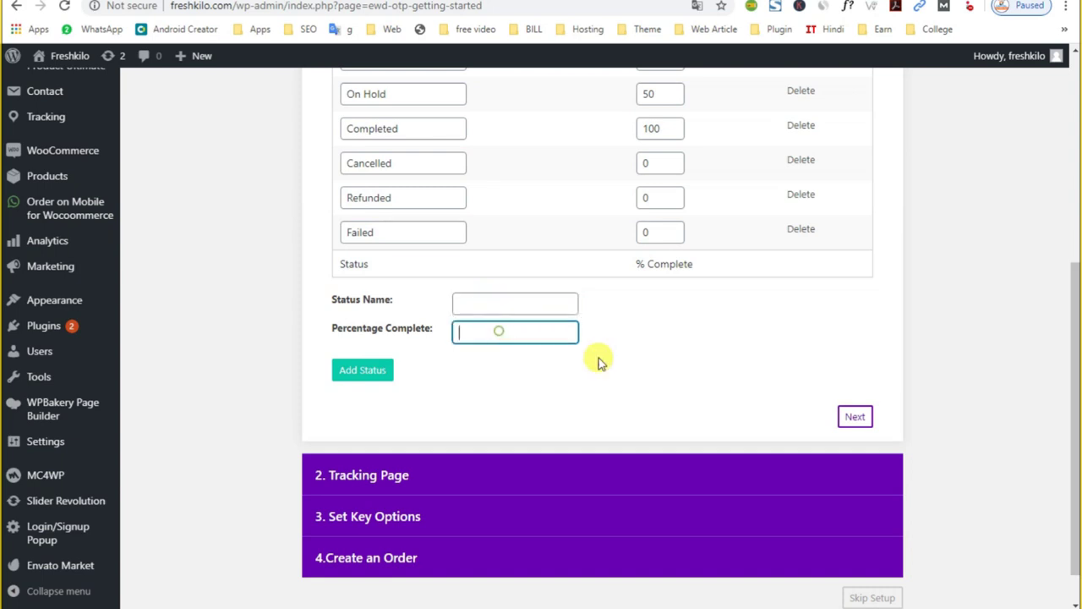
# Keep the default statuses and proceed to the key options of the setup wizard without creating a tracking page
pyautogui.click(853, 421)
pyautogui.tripleClick(529, 329)
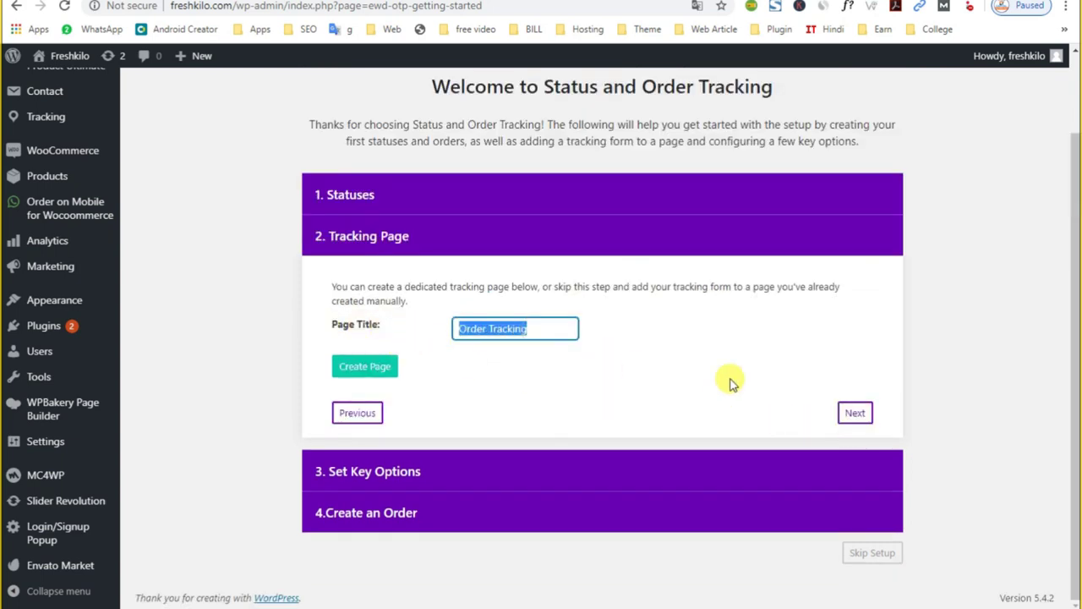
pyautogui.click(857, 415)
# Enable all order information to display: Order Number, Name, Status, Location, Updated Date, Notes, Customer Notes and Status Graphic
pyautogui.scroll(2, 837, 427)
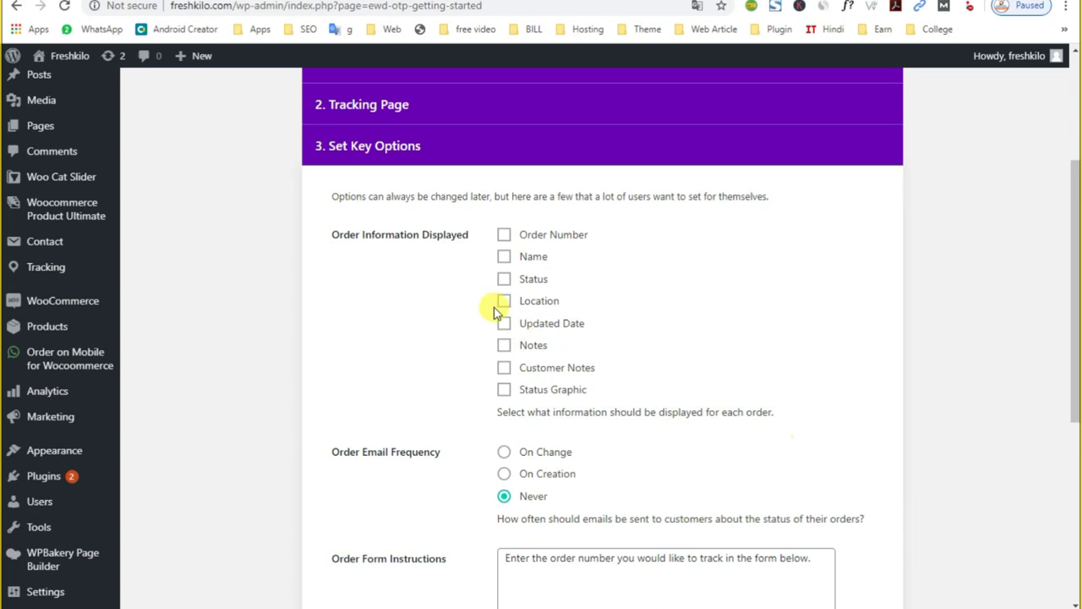
pyautogui.click(504, 235)
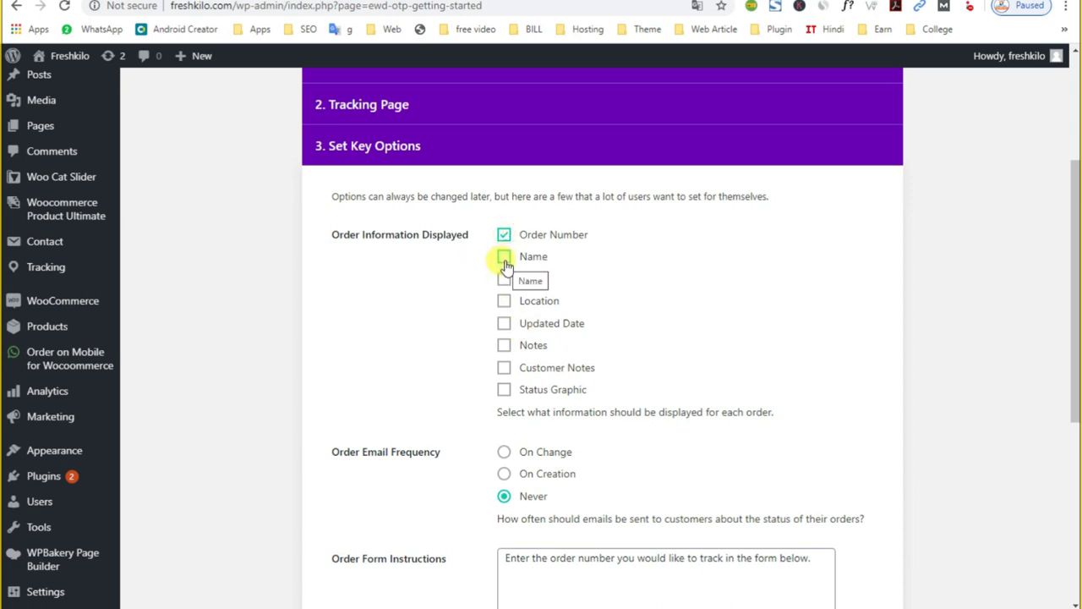
pyautogui.click(504, 301)
pyautogui.click(503, 326)
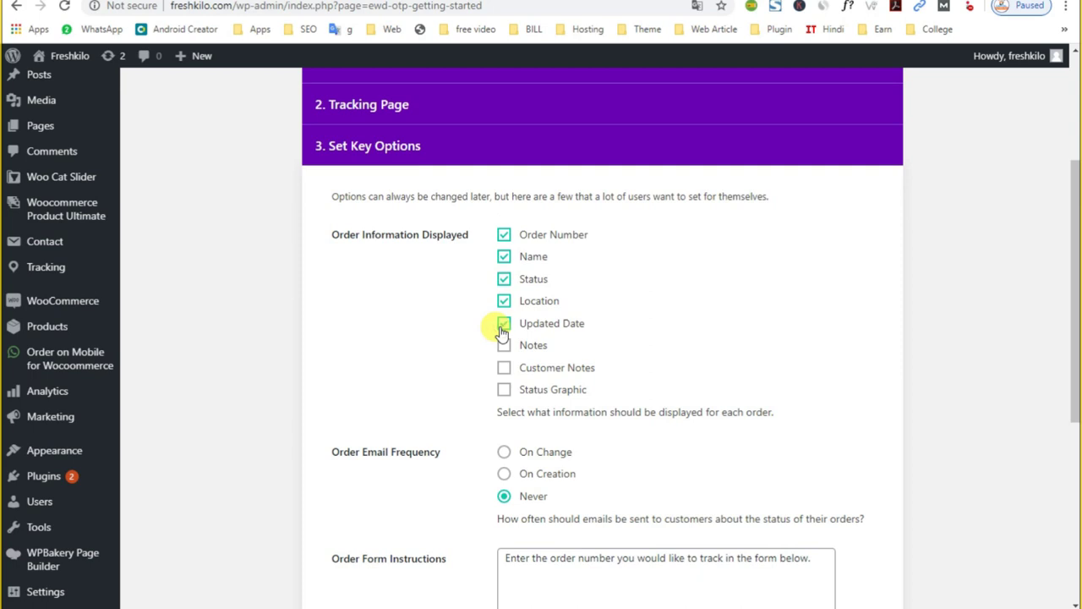
pyautogui.click(503, 346)
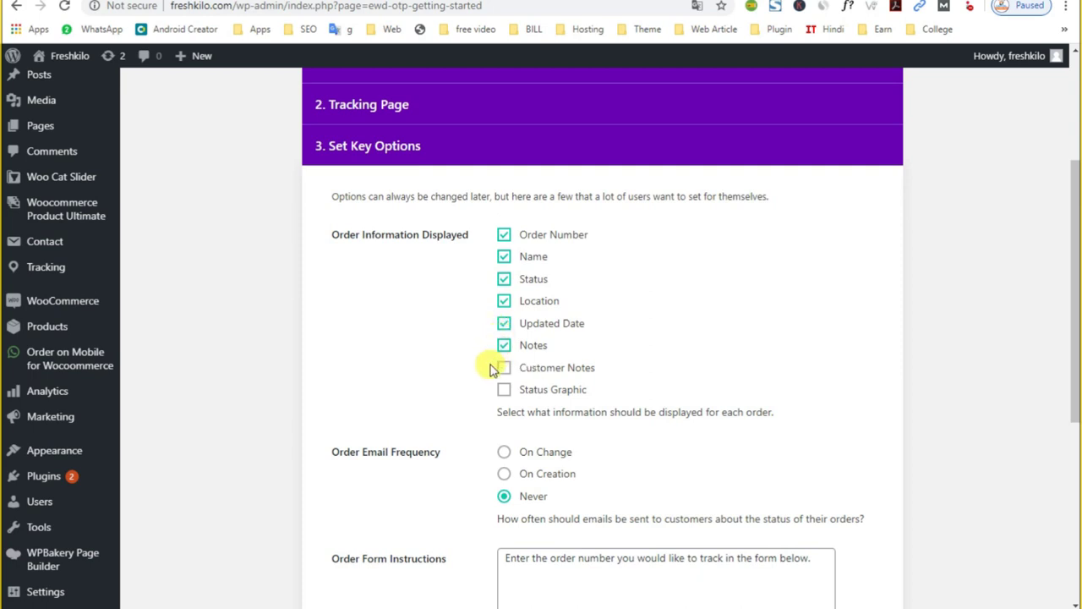
pyautogui.click(504, 369)
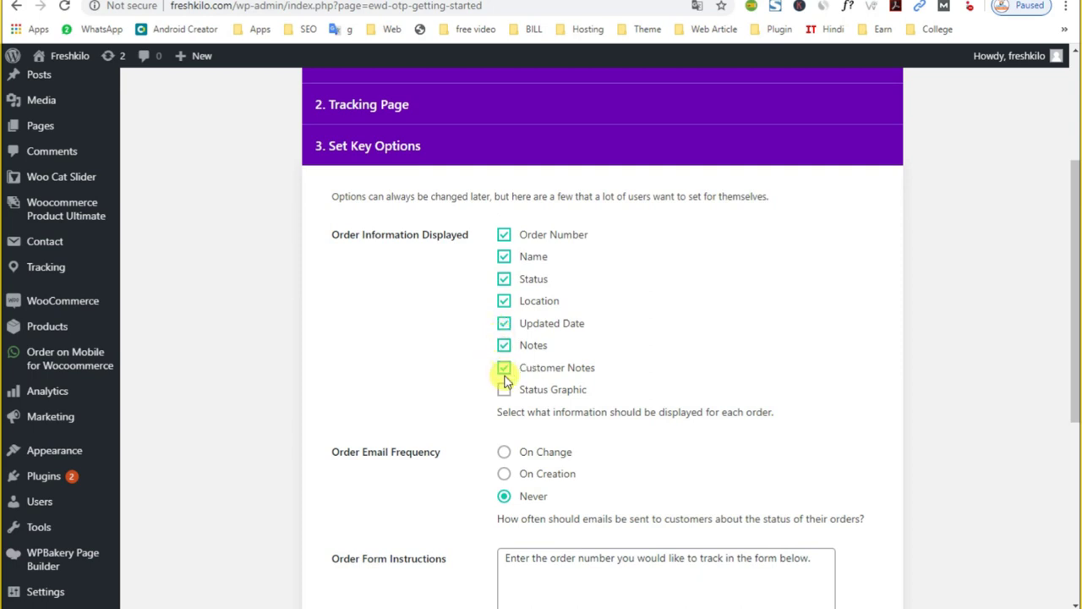
pyautogui.click(503, 390)
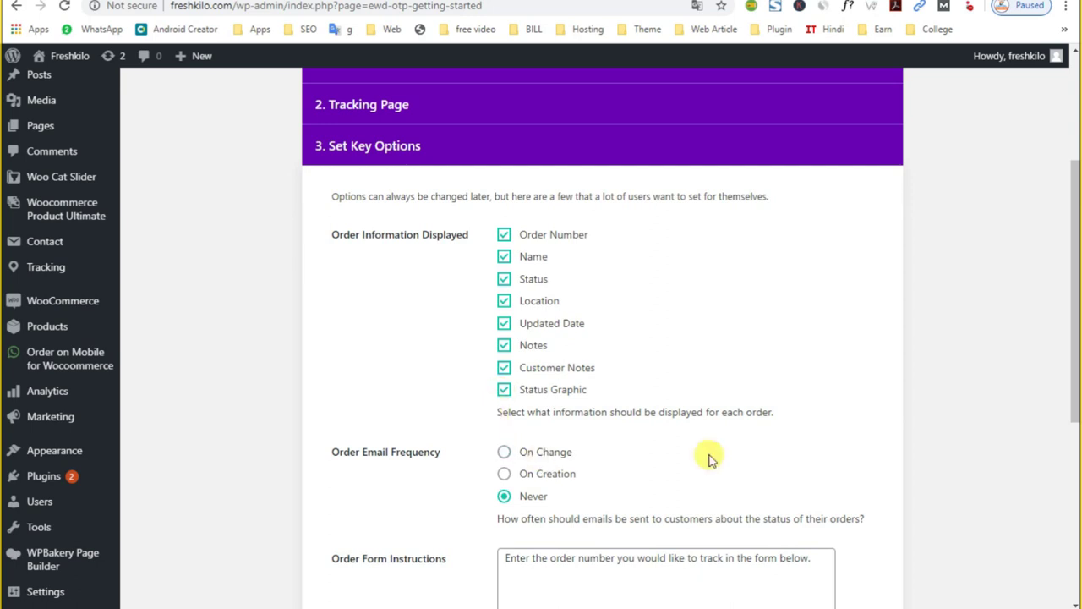
# Leave the remaining key options at their defaults, finish the setup wizard without adding an order, and skip the intro slides
pyautogui.scroll(-1, 708, 459)
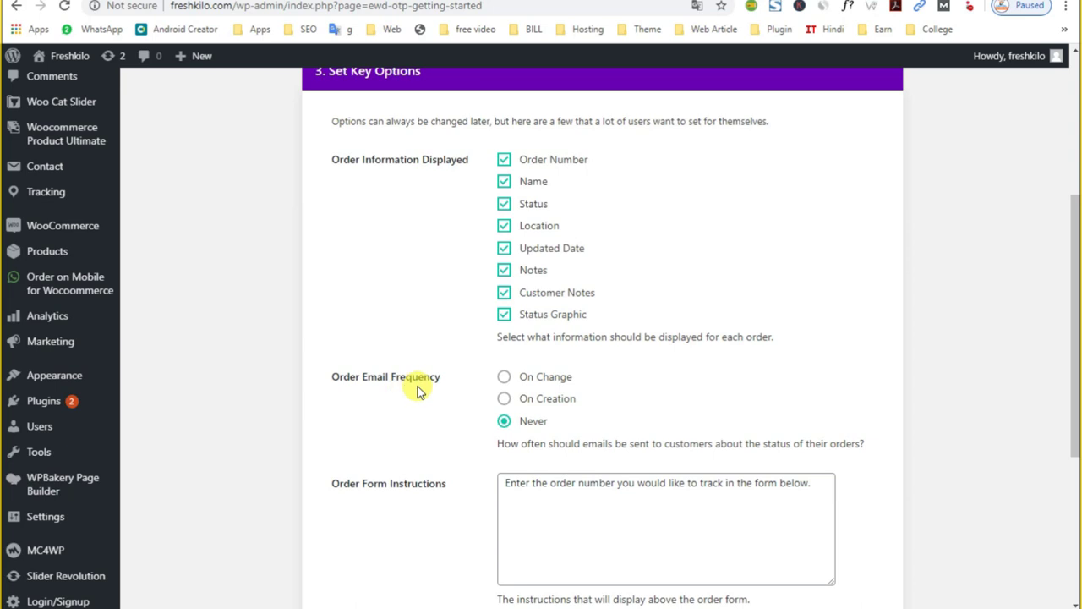
pyautogui.scroll(-1, 671, 482)
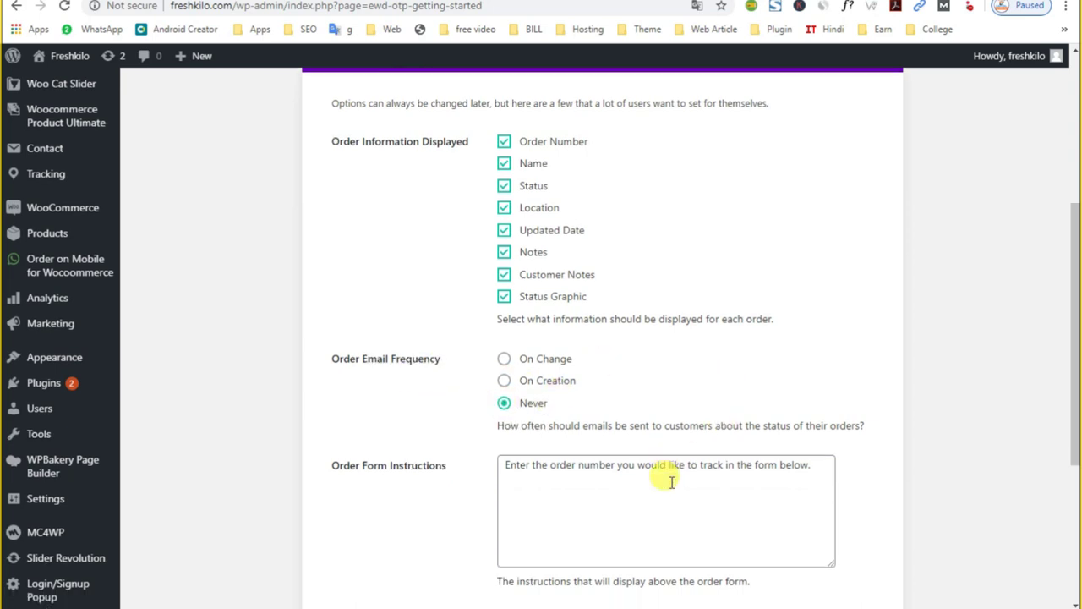
pyautogui.scroll(-3, 671, 482)
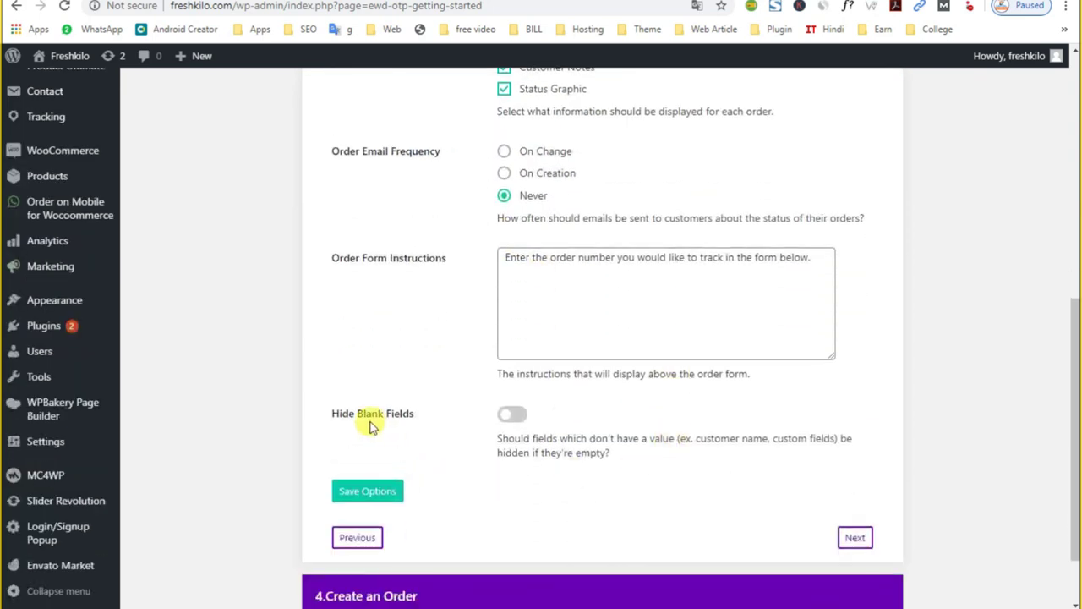
pyautogui.click(867, 546)
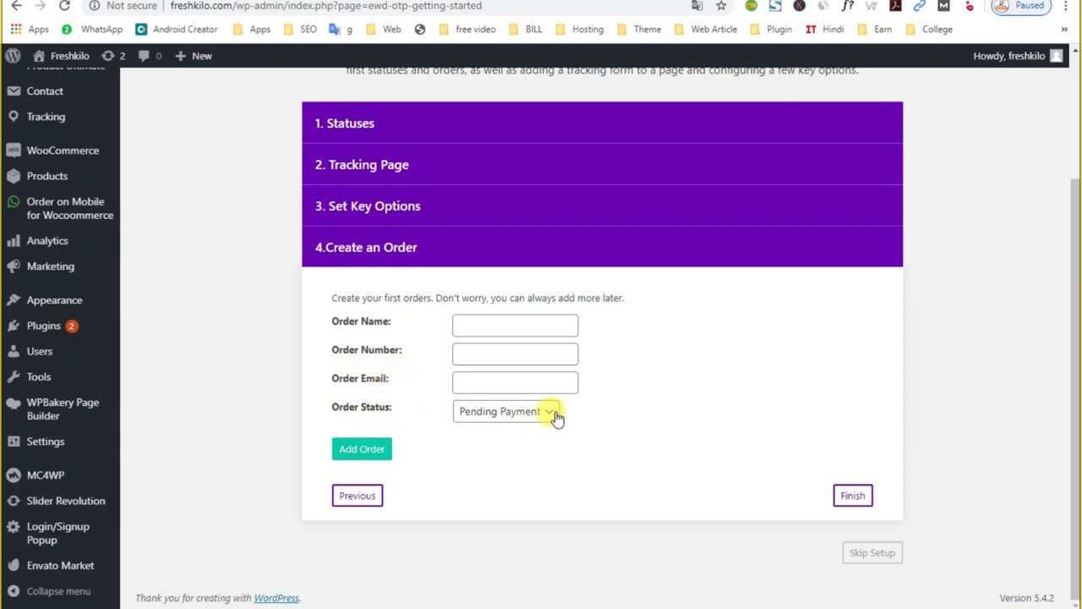
pyautogui.click(853, 499)
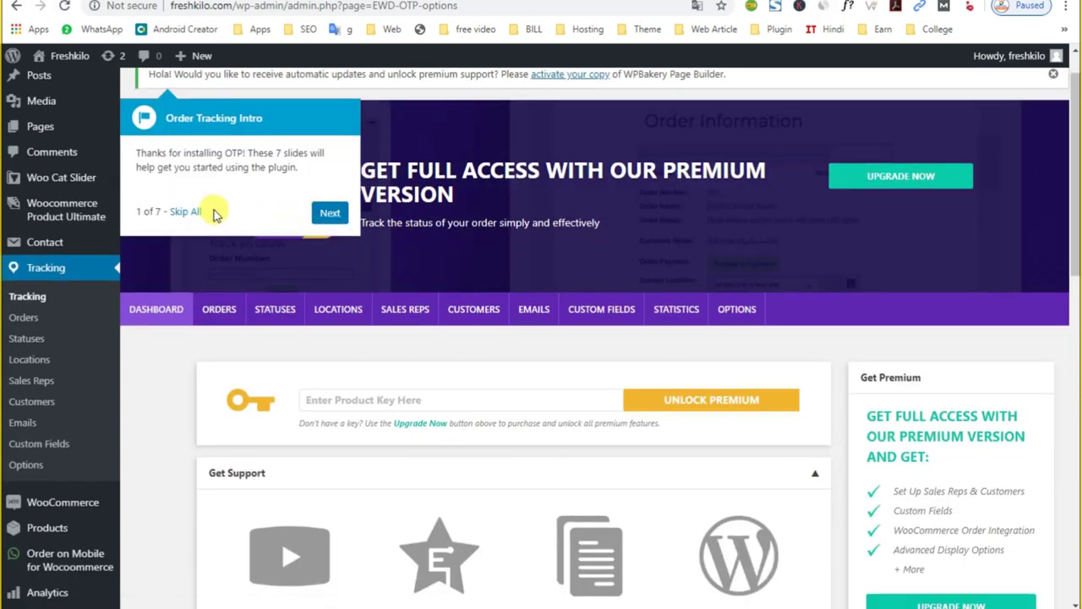
pyautogui.click(185, 212)
# Examine the tracking plugin's orders page and its option for adding orders from a spreadsheet
pyautogui.scroll(-3, 385, 425)
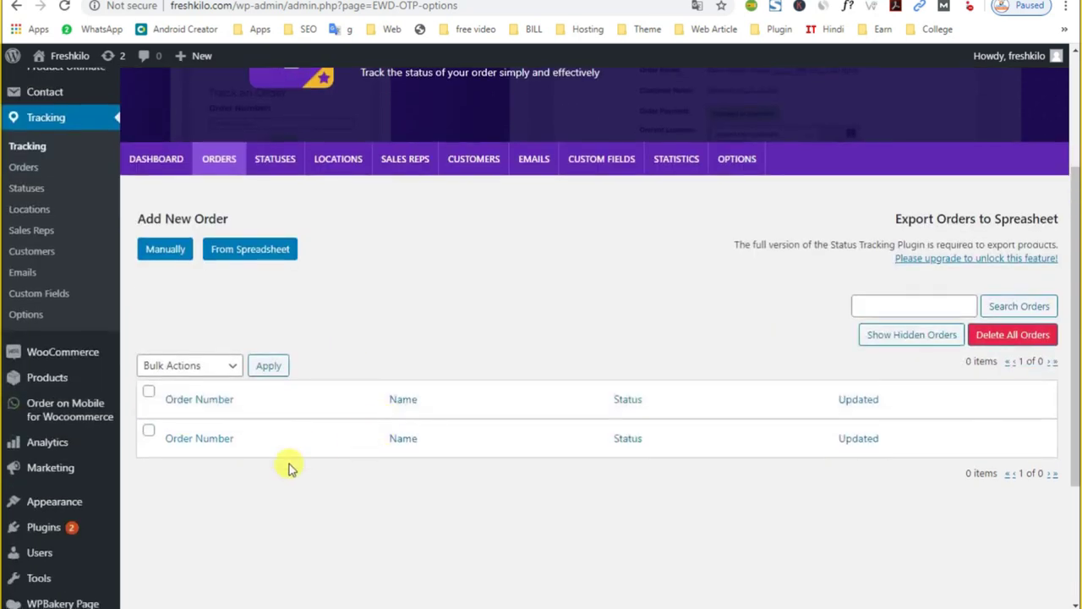
pyautogui.scroll(3, 464, 457)
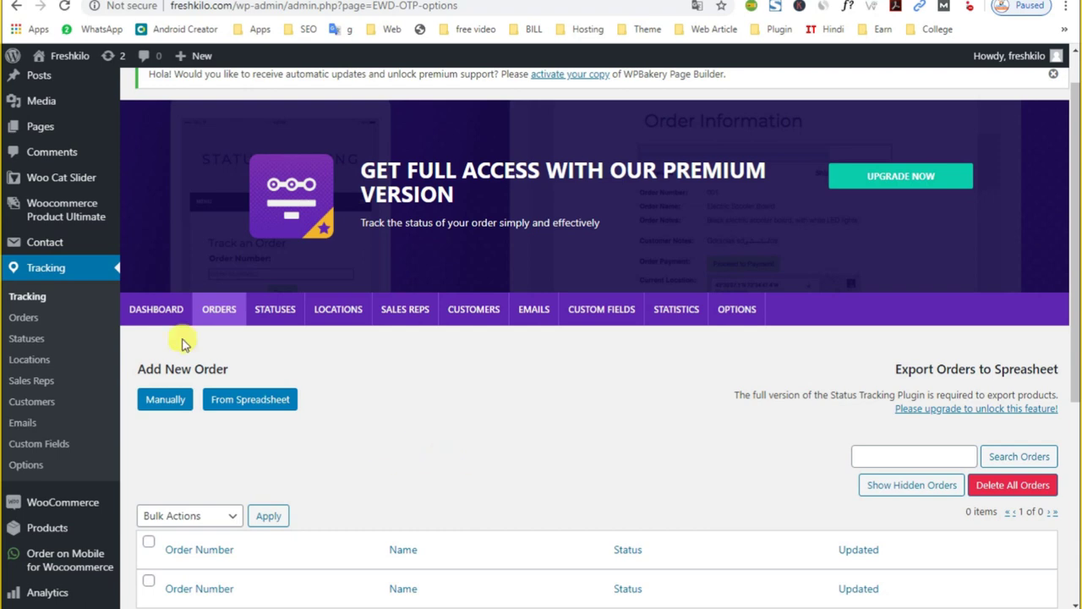
pyautogui.moveTo(70, 218)
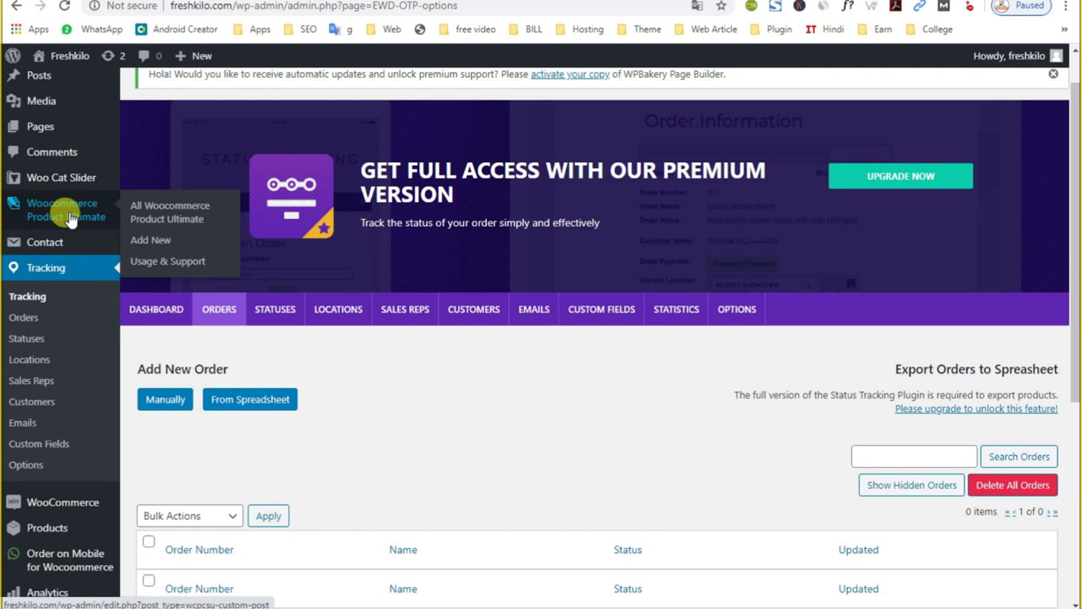
pyautogui.scroll(1, 72, 219)
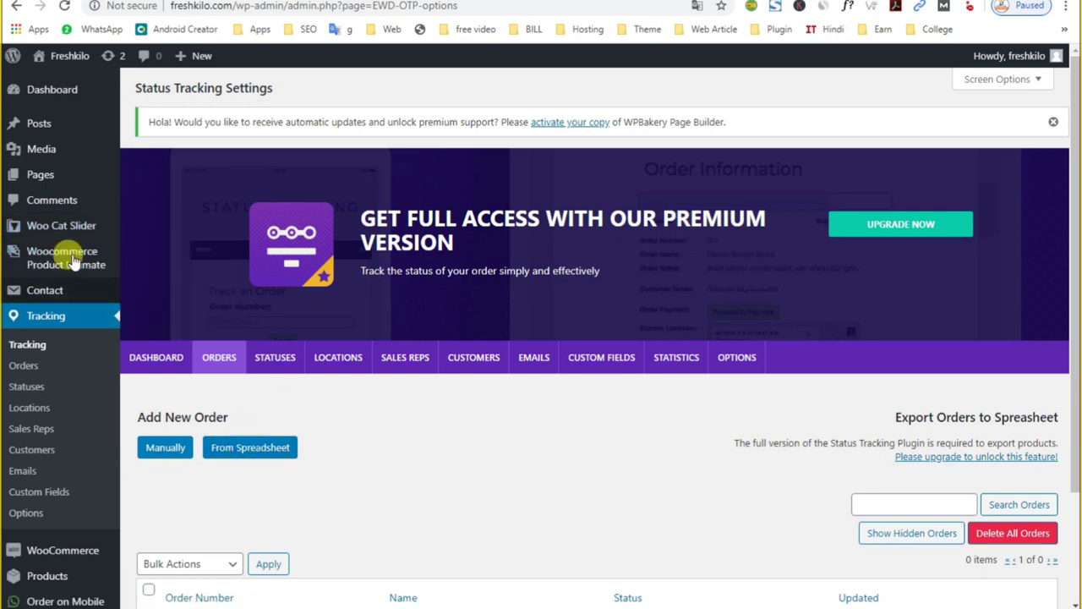
pyautogui.scroll(-2, 55, 393)
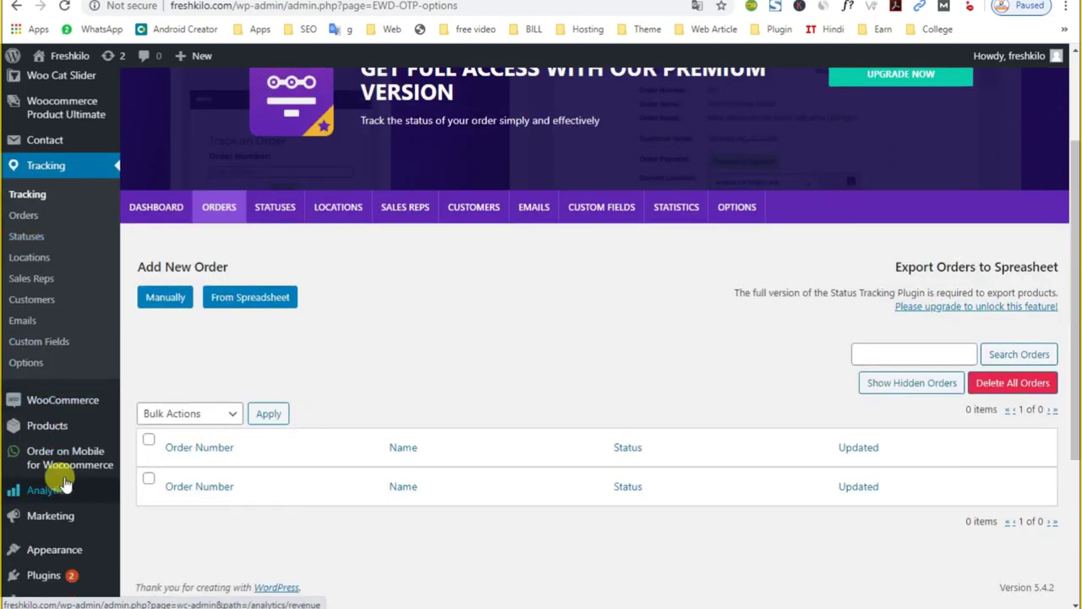
pyautogui.moveTo(43, 422)
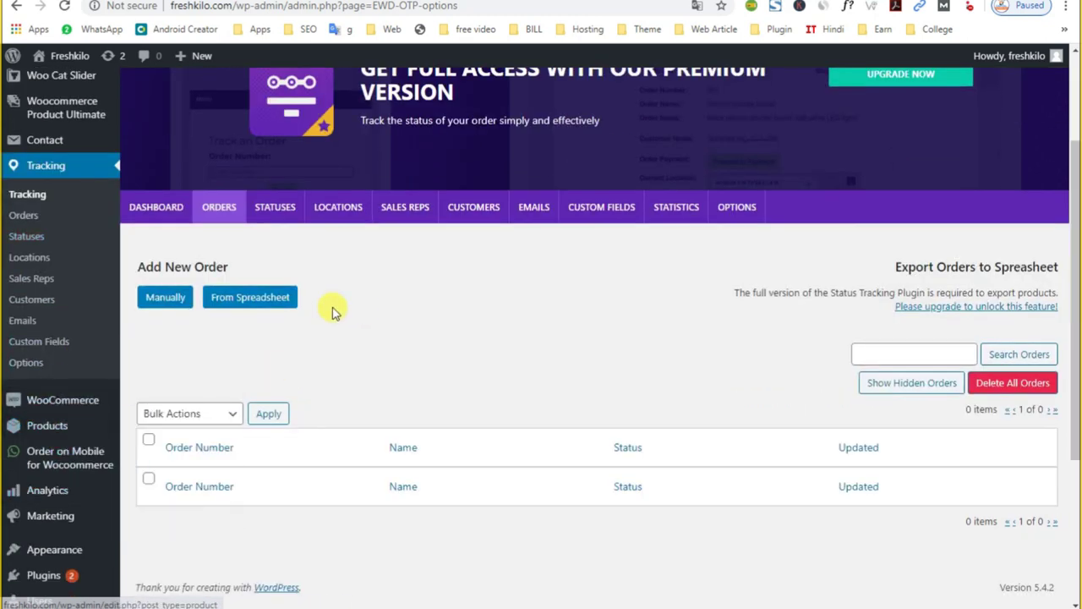
pyautogui.click(240, 299)
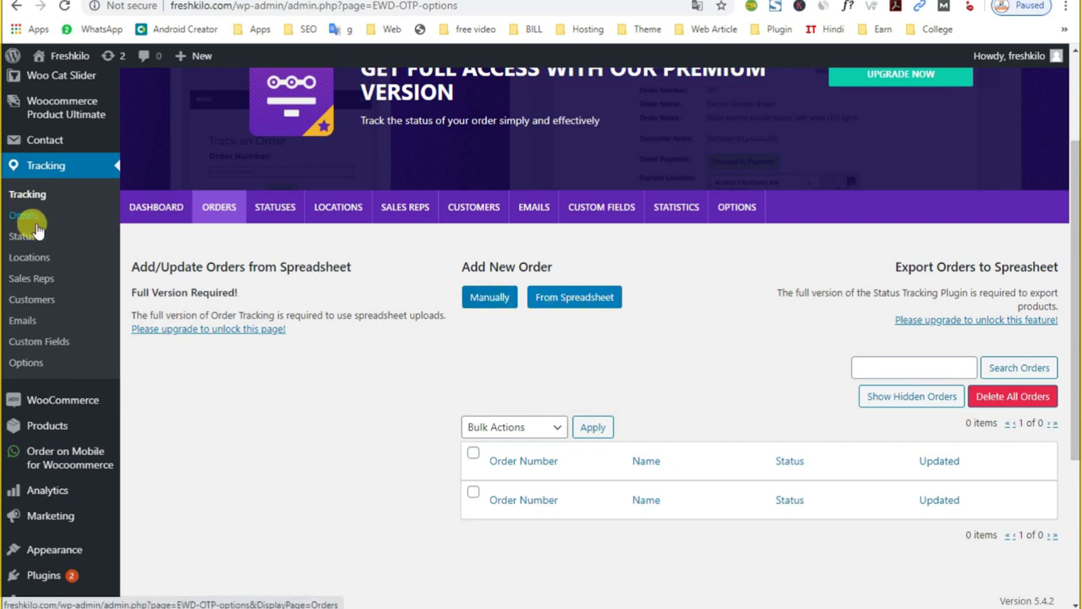
# Open the most recent order in WooCommerce and examine its details and available order statuses without changing them
pyautogui.click(49, 430)
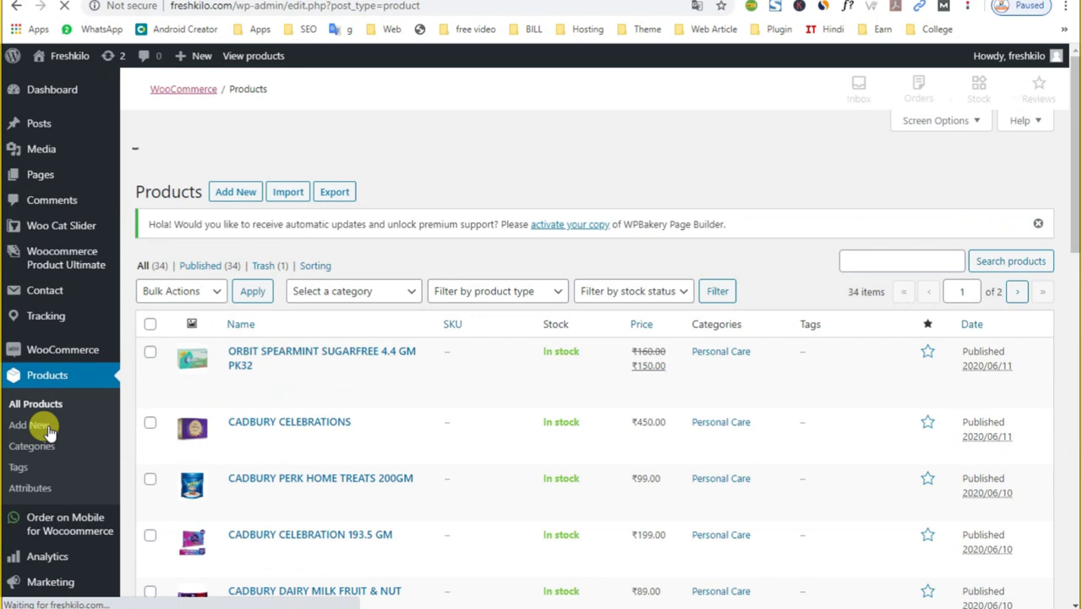
pyautogui.moveTo(77, 350)
pyautogui.click(153, 377)
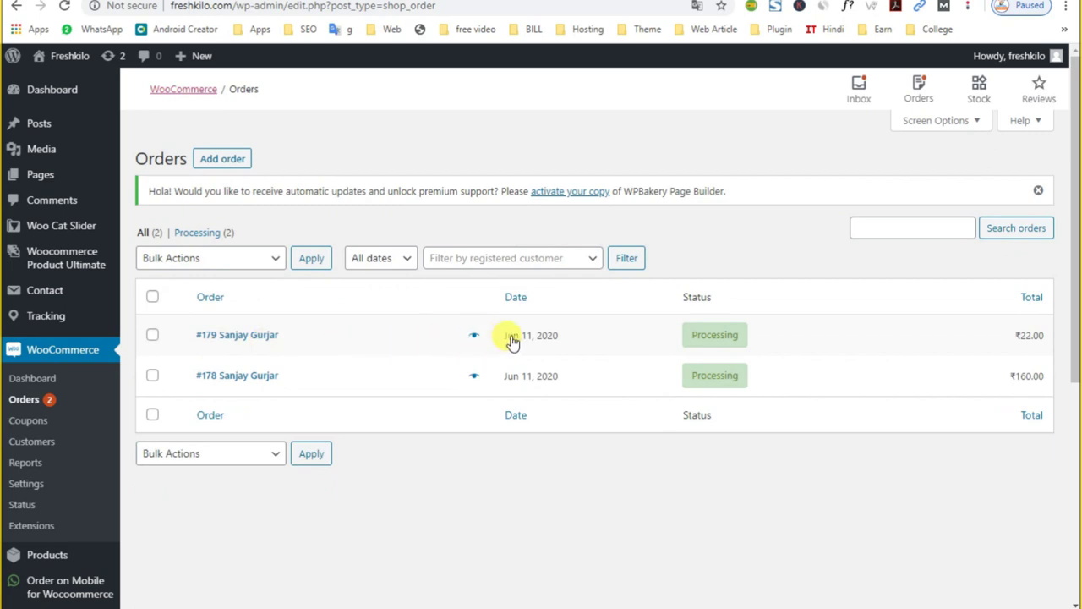
pyautogui.click(229, 339)
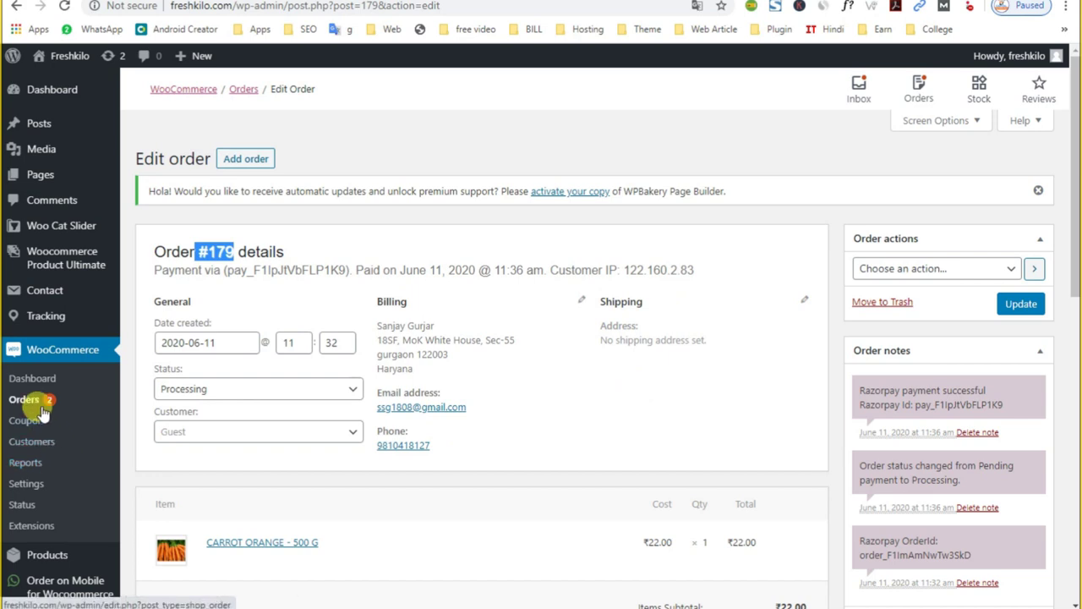
pyautogui.scroll(-2, 339, 425)
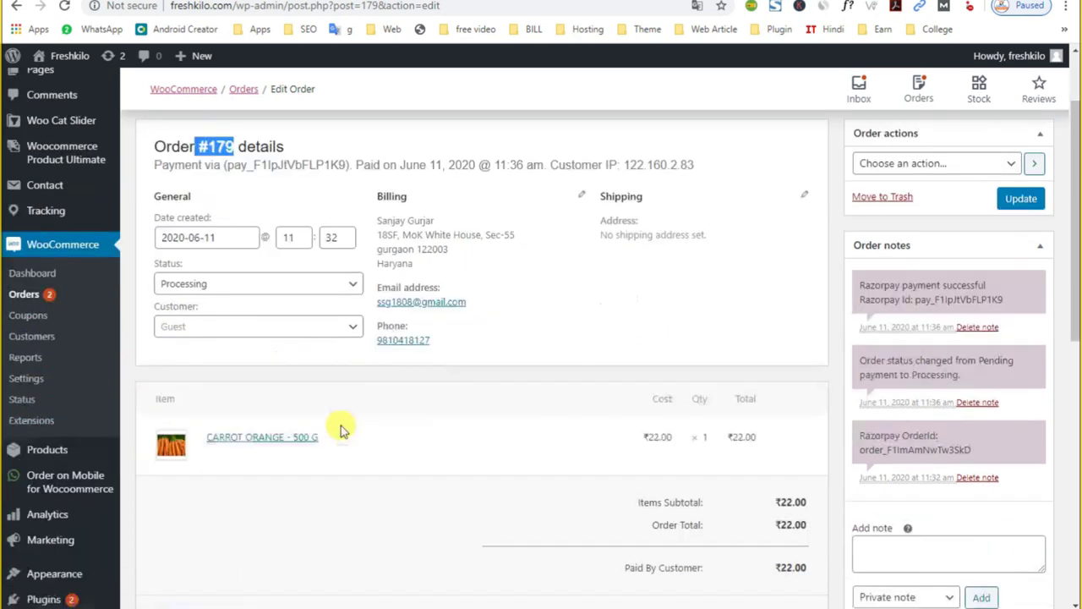
pyautogui.click(217, 240)
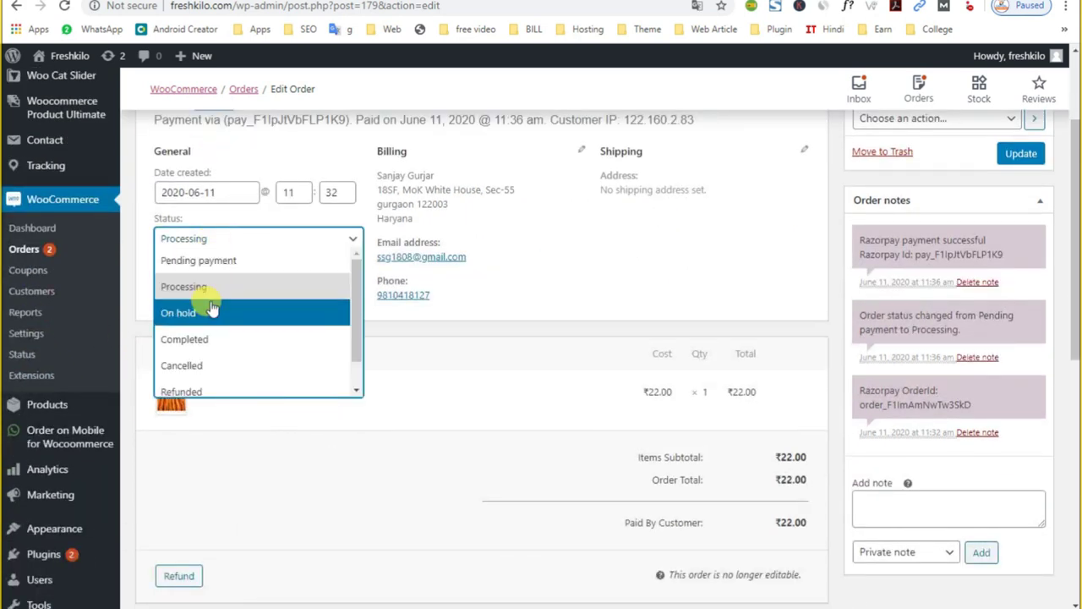
pyautogui.click(604, 306)
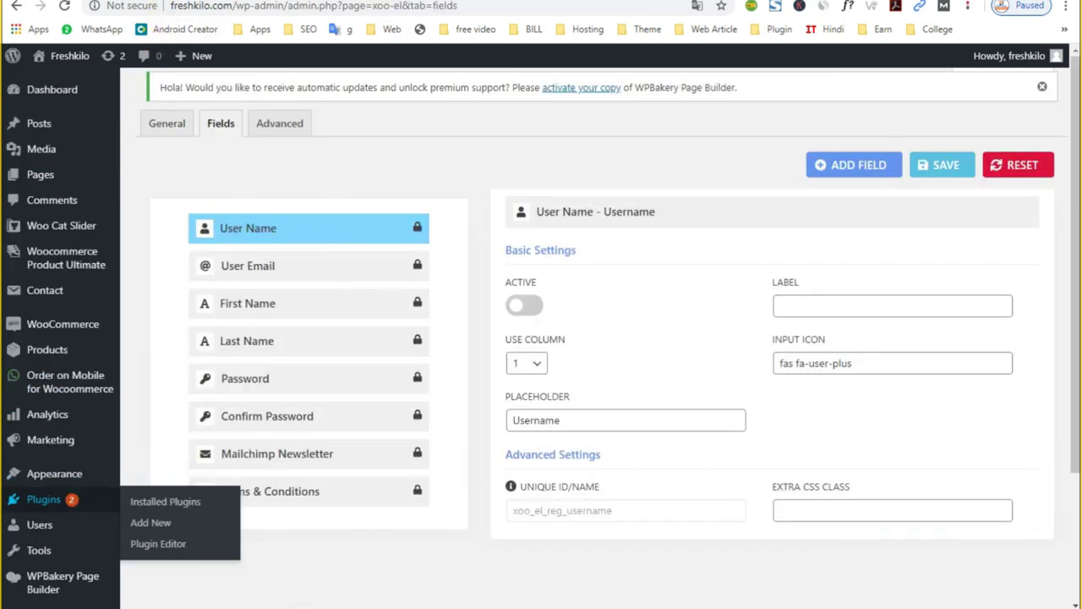
# Reload the login/signup popup settings page in the other browser tab and look through the Tracking dashboard
pyautogui.moveTo(53, 175)
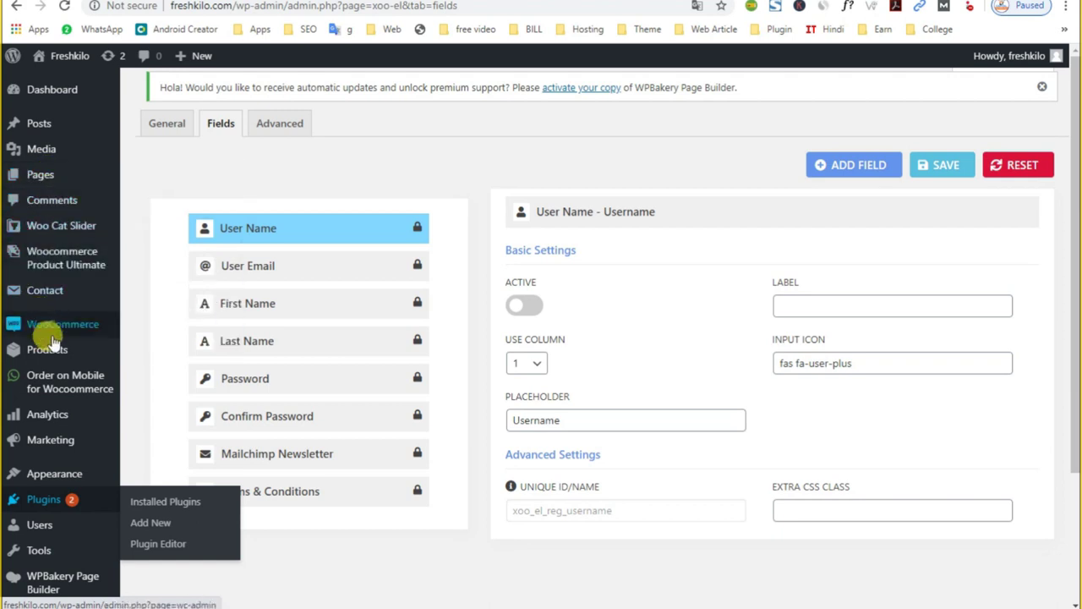
pyautogui.moveTo(53, 346)
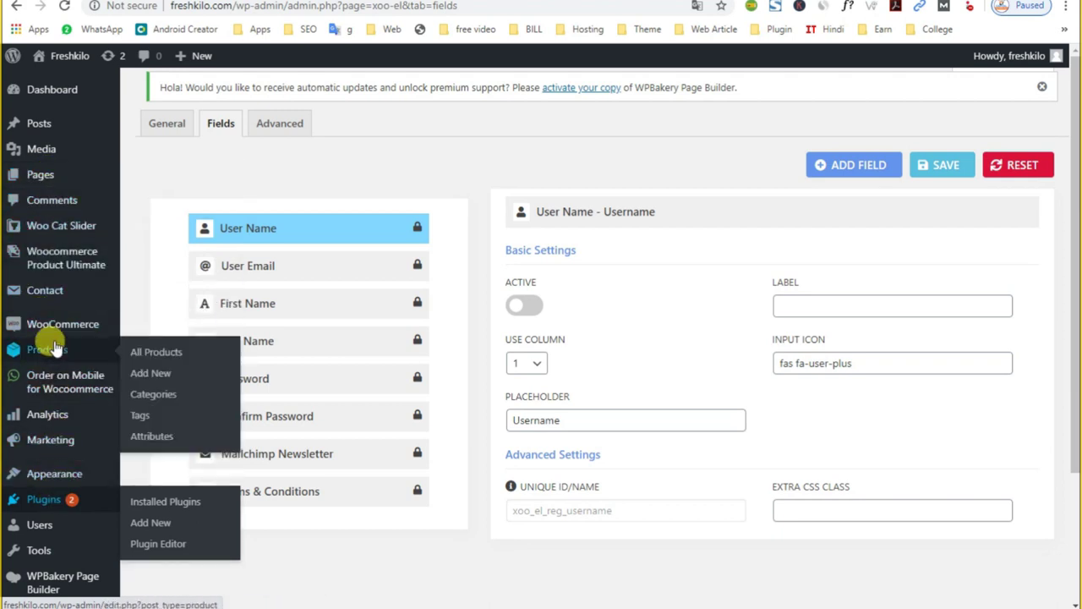
pyautogui.click(60, 6)
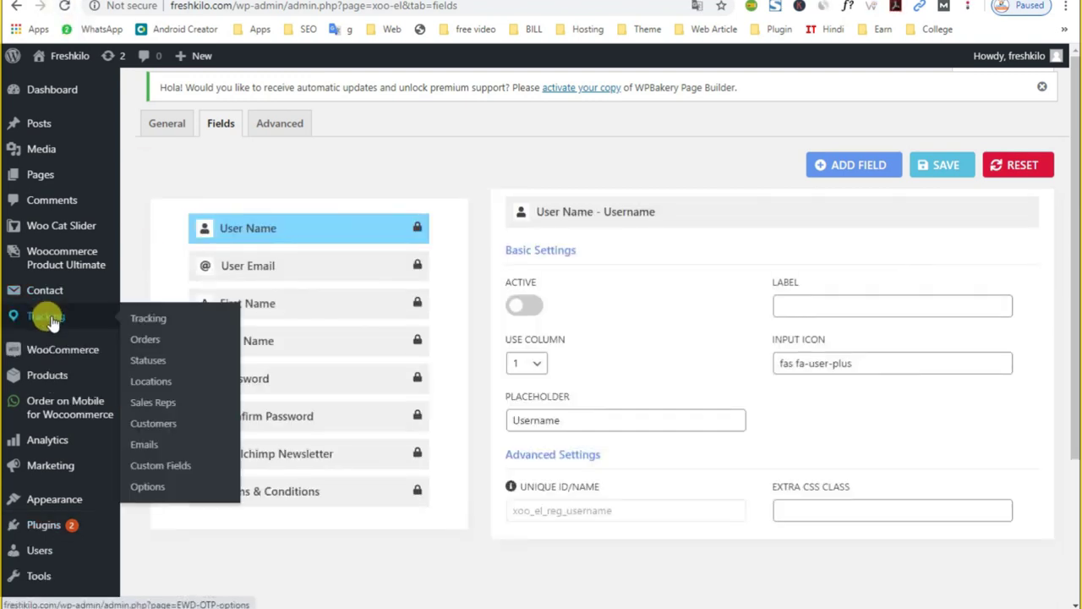
pyautogui.click(49, 319)
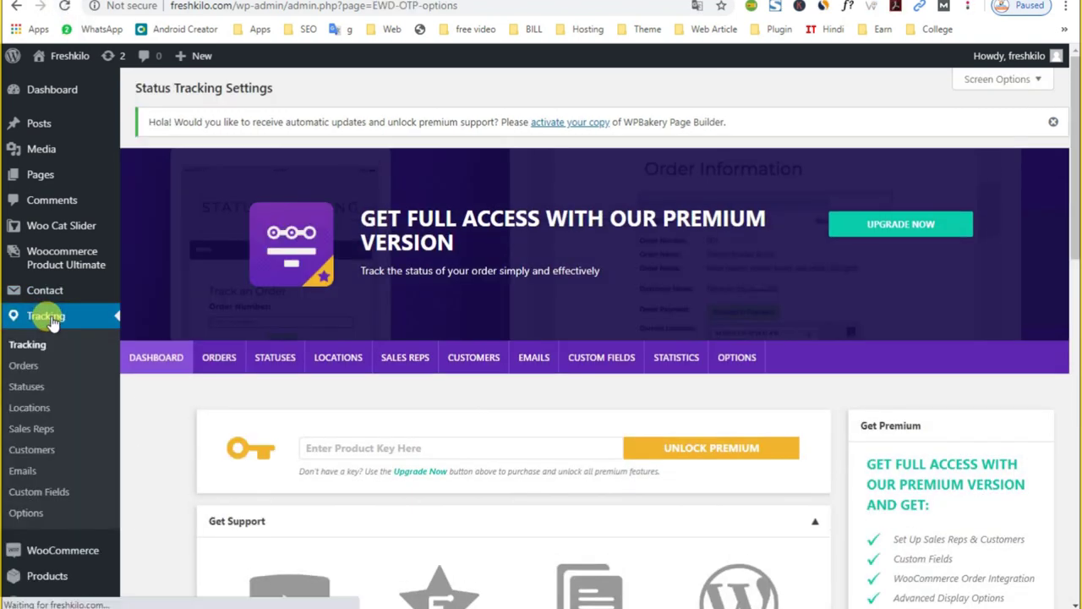
pyautogui.scroll(-1, 224, 393)
pyautogui.scroll(-10, 224, 393)
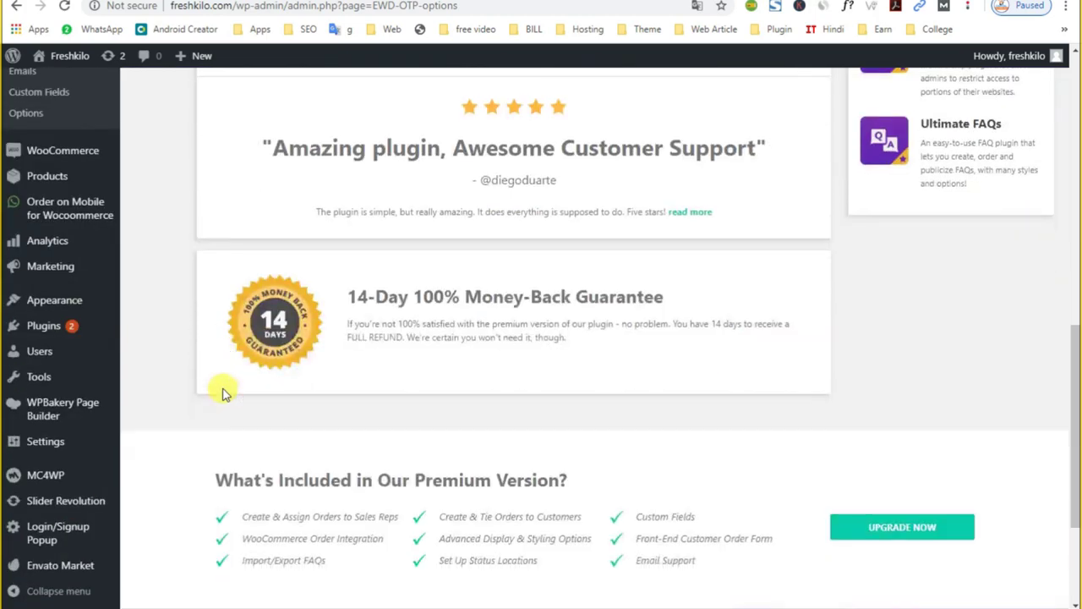
pyautogui.scroll(10, 224, 393)
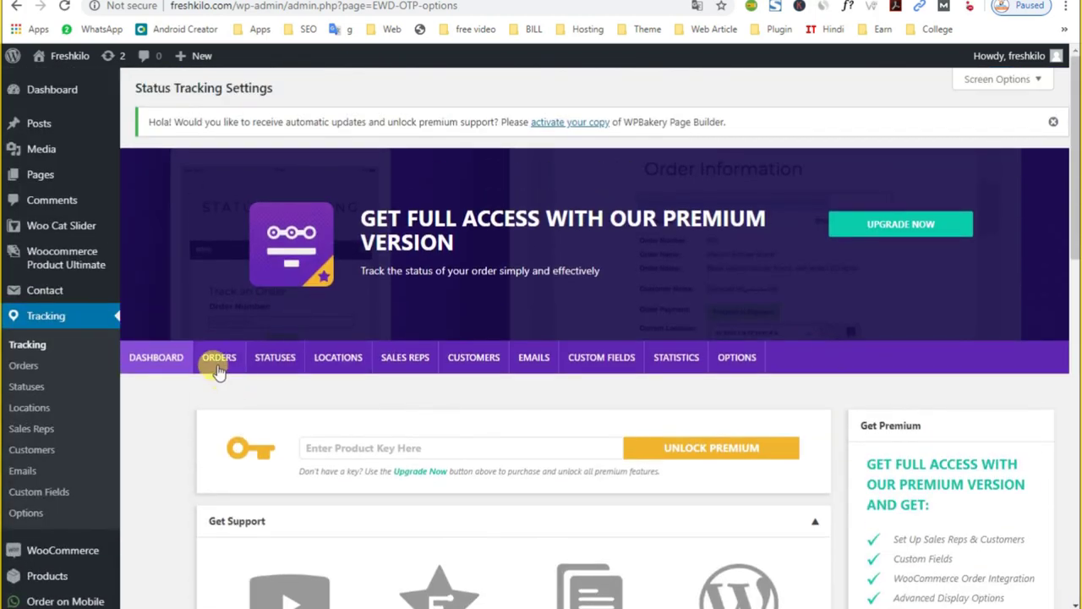
# Open the form for manually adding a new order from the tracking plugin's orders list
pyautogui.click(219, 359)
pyautogui.scroll(-2, 251, 393)
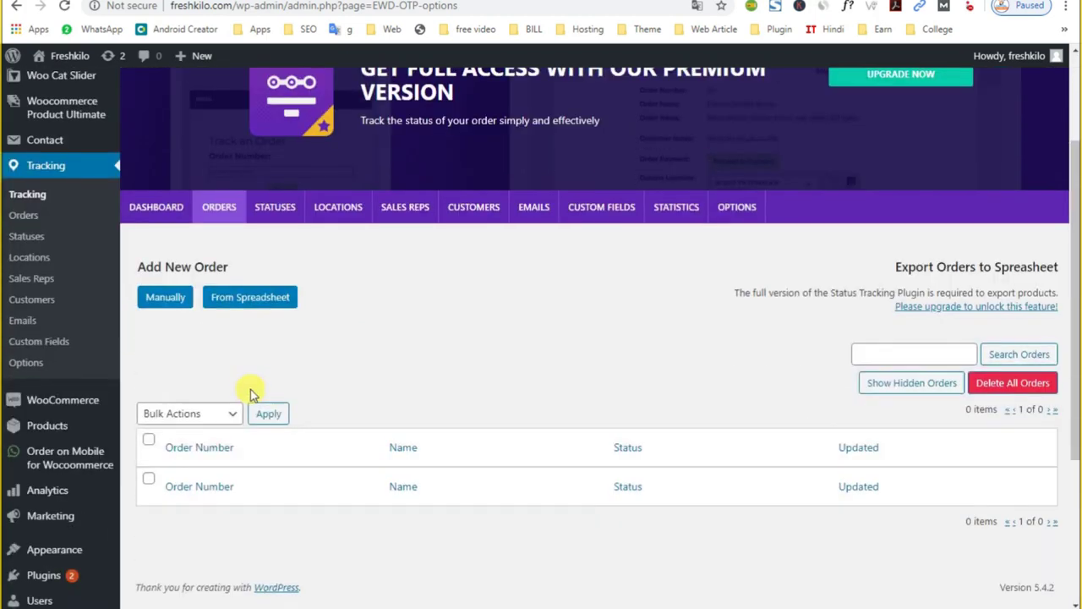
pyautogui.click(155, 313)
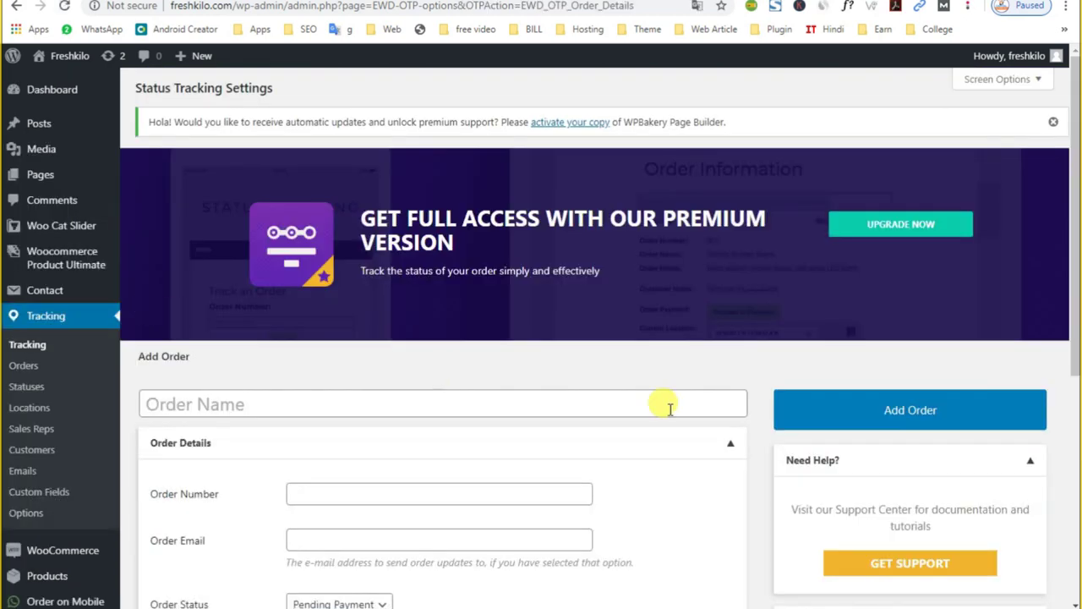
# Fill in the WooCommerce order's number on the new tracking order and name it "CARROT ORANGE - 500 G"
pyautogui.scroll(-3, 311, 328)
pyautogui.click(230, 173)
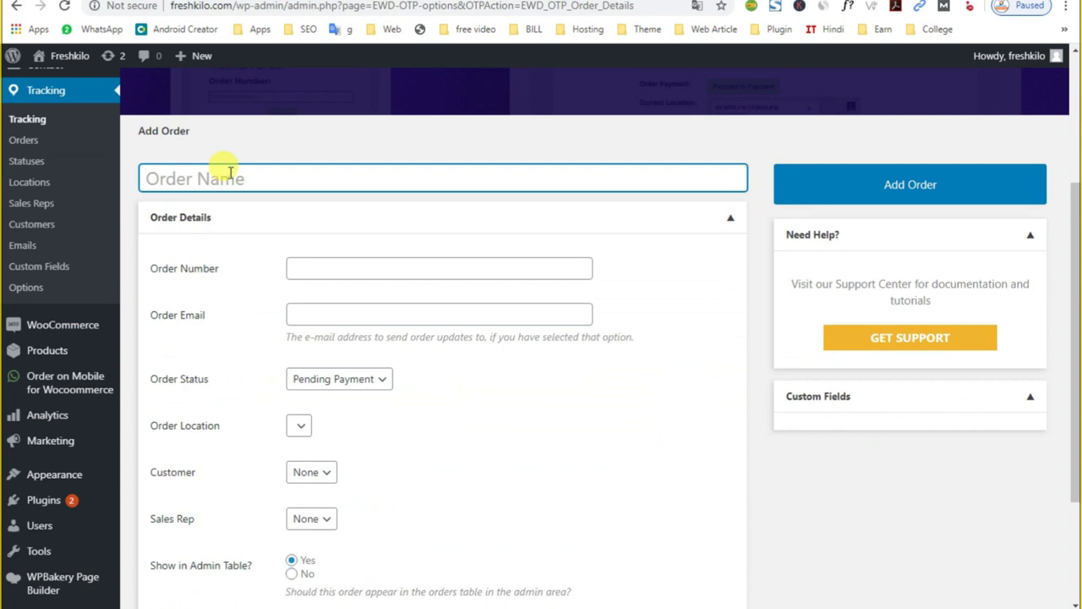
pyautogui.click(323, 268)
pyautogui.write('#179')
pyautogui.click(197, 177)
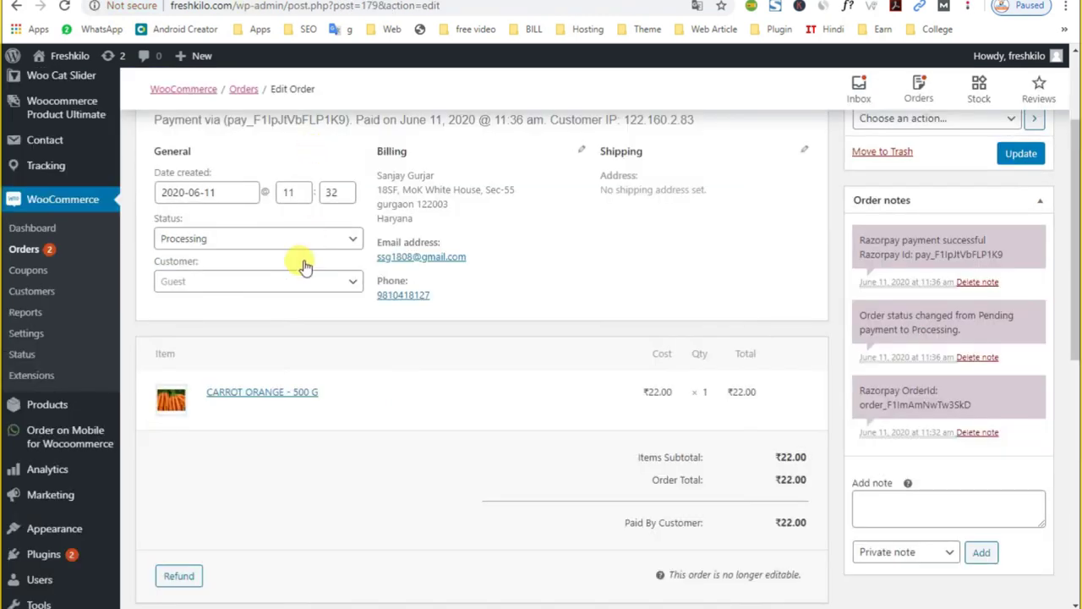
pyautogui.scroll(2, 306, 265)
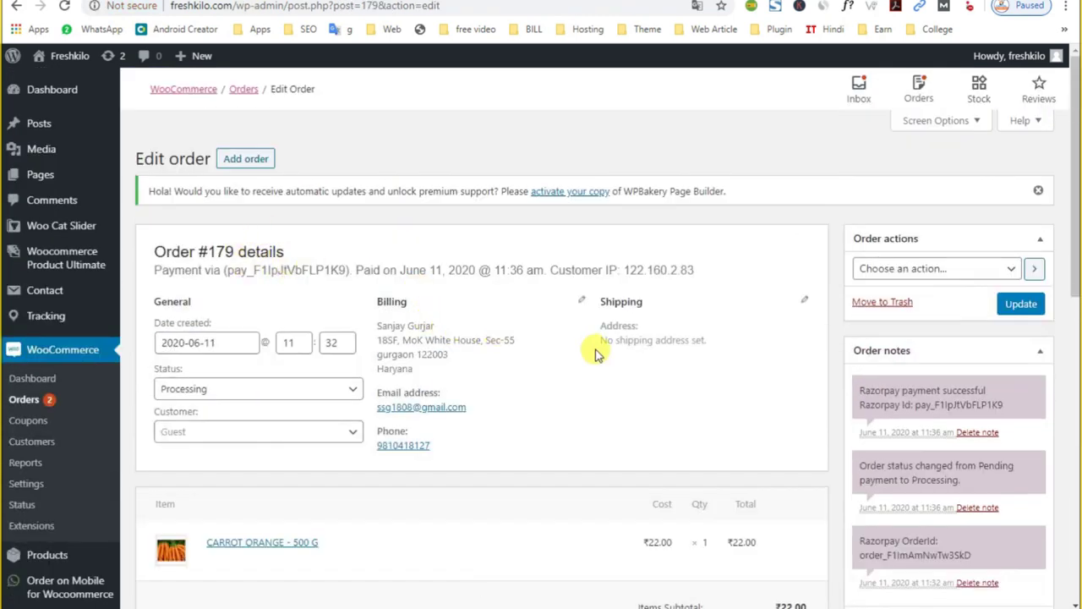
pyautogui.scroll(-3, 292, 364)
pyautogui.moveTo(367, 316); pyautogui.dragTo(230, 311)
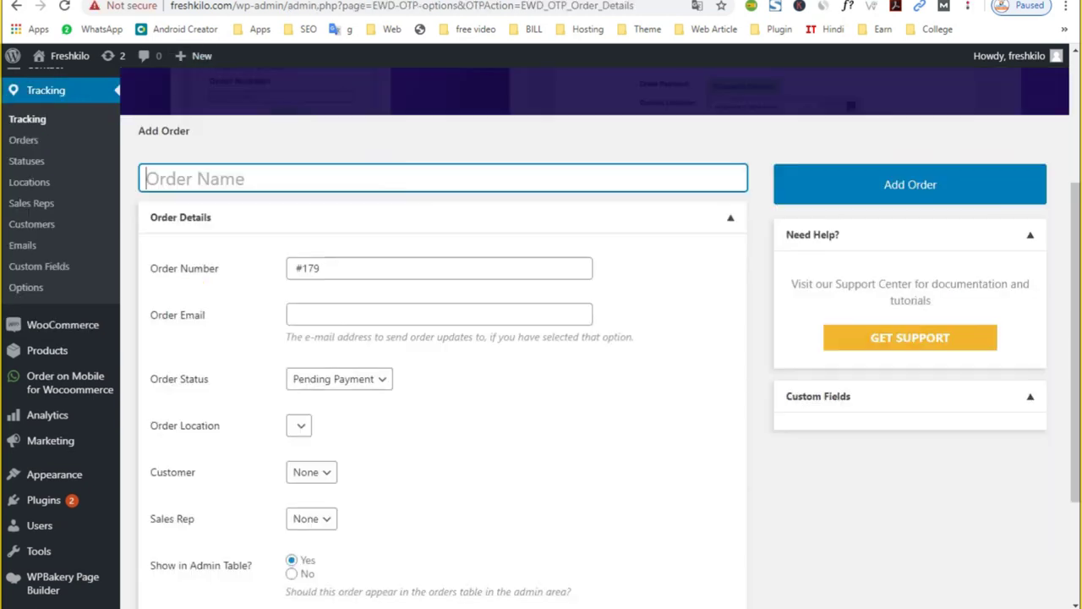
pyautogui.write('CARROT ORANGE - 500 G')
# Copy the customer's billing email from the WooCommerce order into the tracking order's email field
pyautogui.click(306, 313)
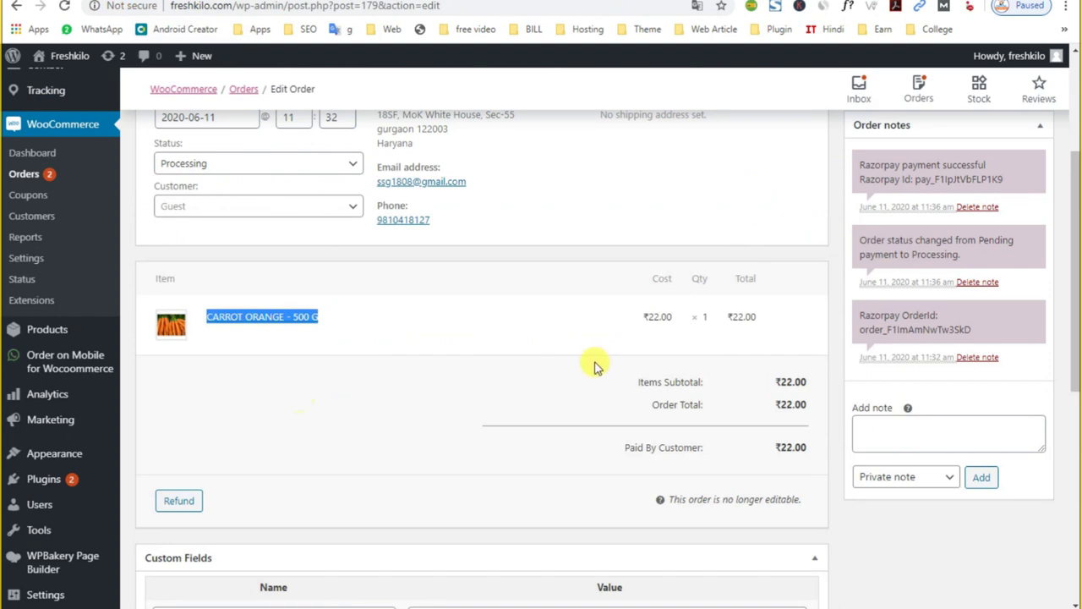
pyautogui.scroll(3, 508, 360)
pyautogui.moveTo(478, 336); pyautogui.dragTo(397, 331)
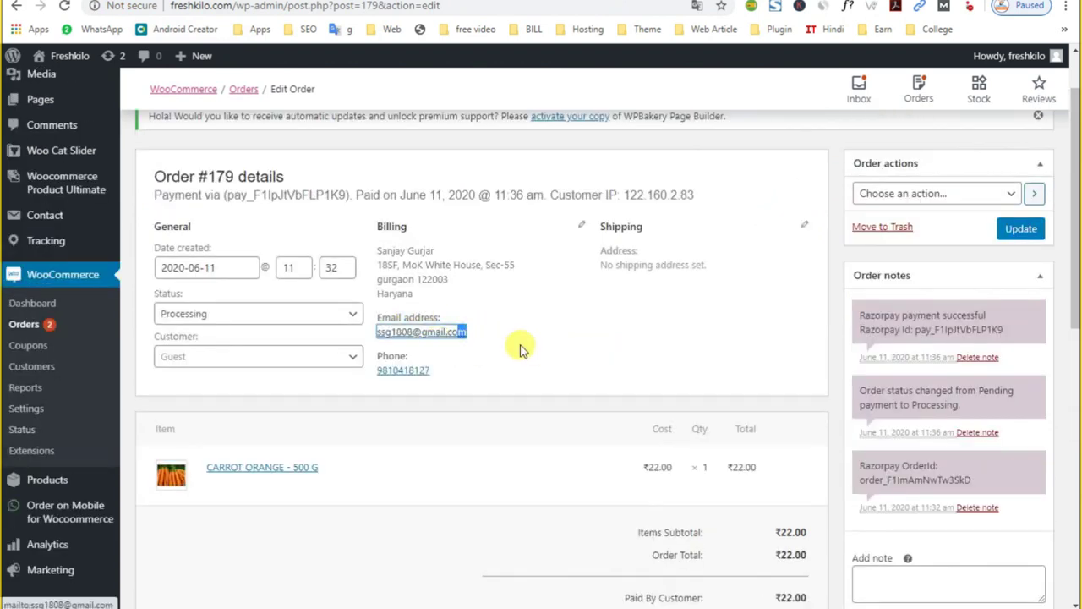
pyautogui.moveTo(488, 333); pyautogui.dragTo(377, 332)
pyautogui.hotkey('ctrl', 'c')
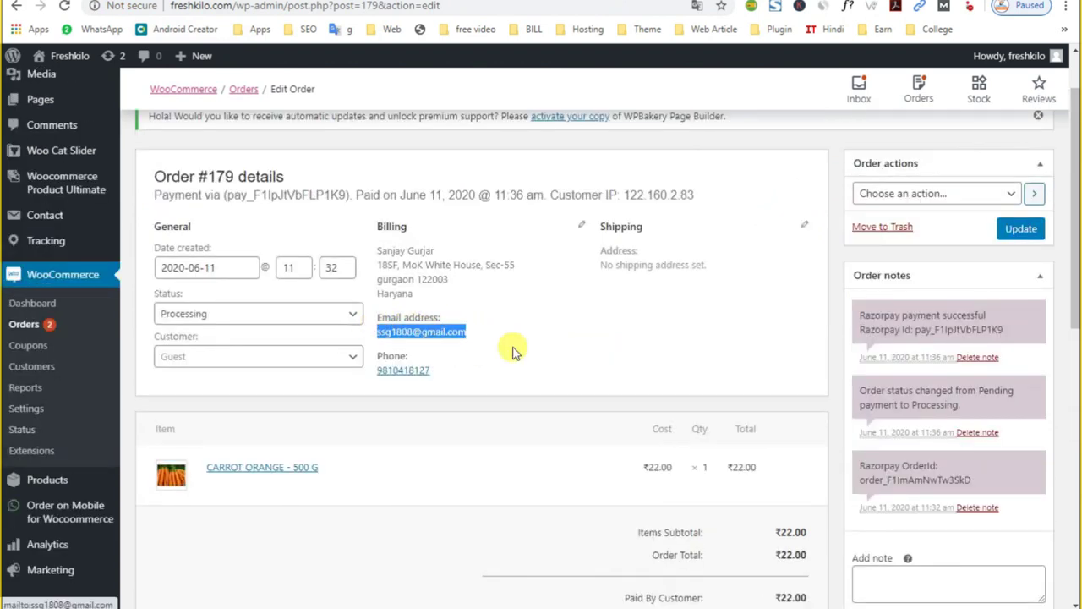
pyautogui.click(380, 312)
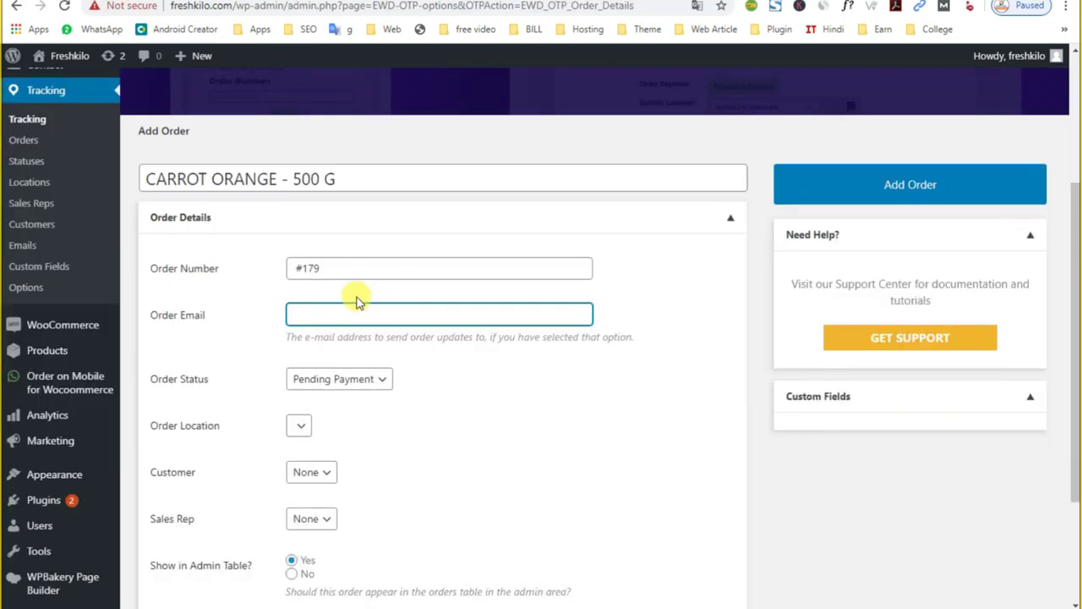
pyautogui.hotkey('ctrl', 'v')
pyautogui.click(545, 415)
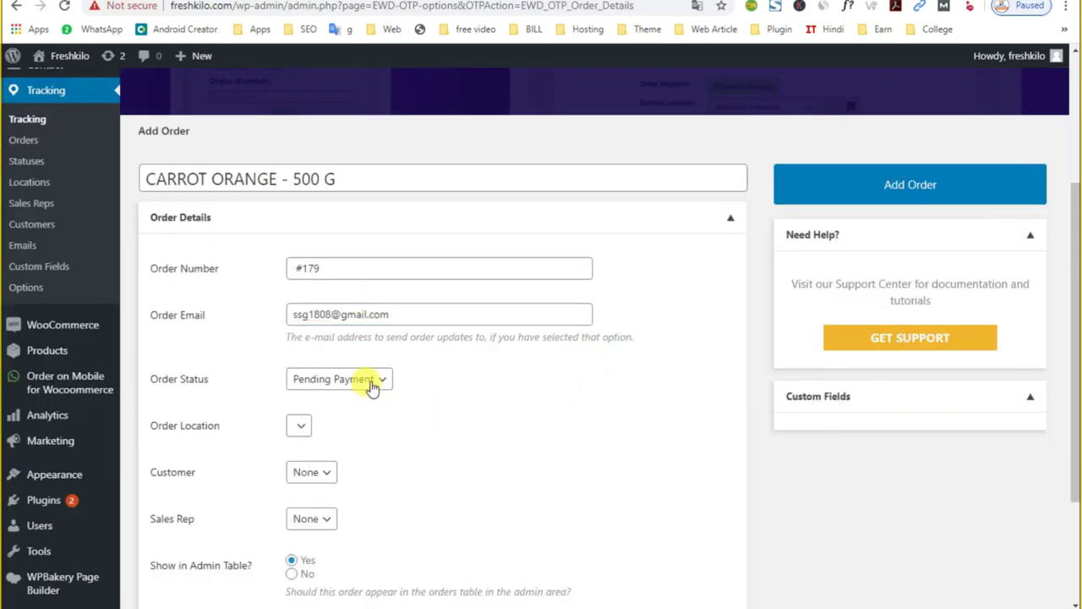
# Examine the statuses available for the new tracking order, keeping Pending Payment
pyautogui.click(372, 387)
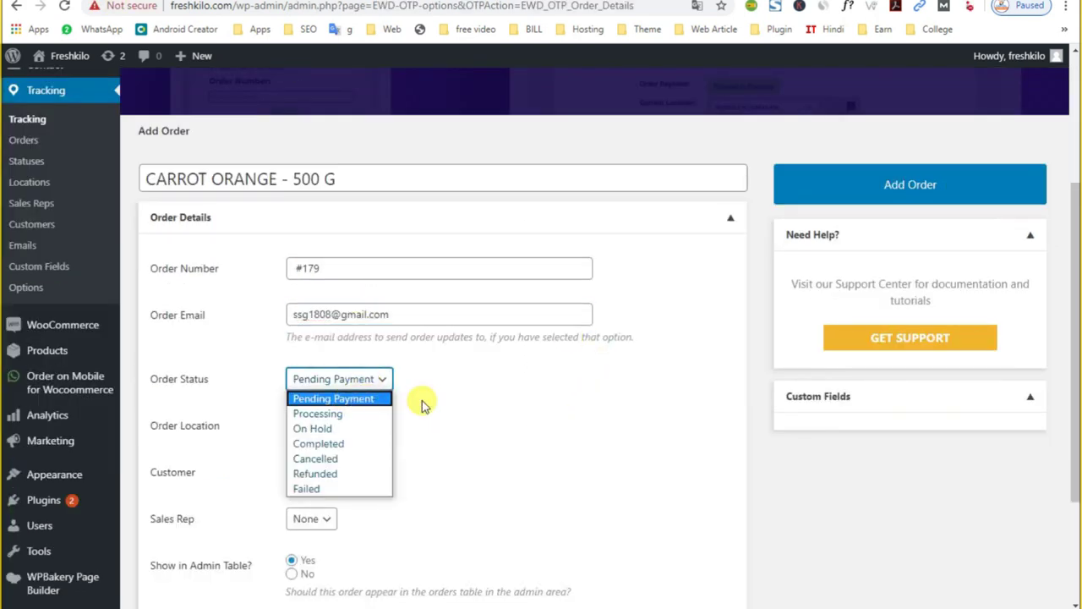
pyautogui.click(423, 404)
pyautogui.scroll(-2, 426, 406)
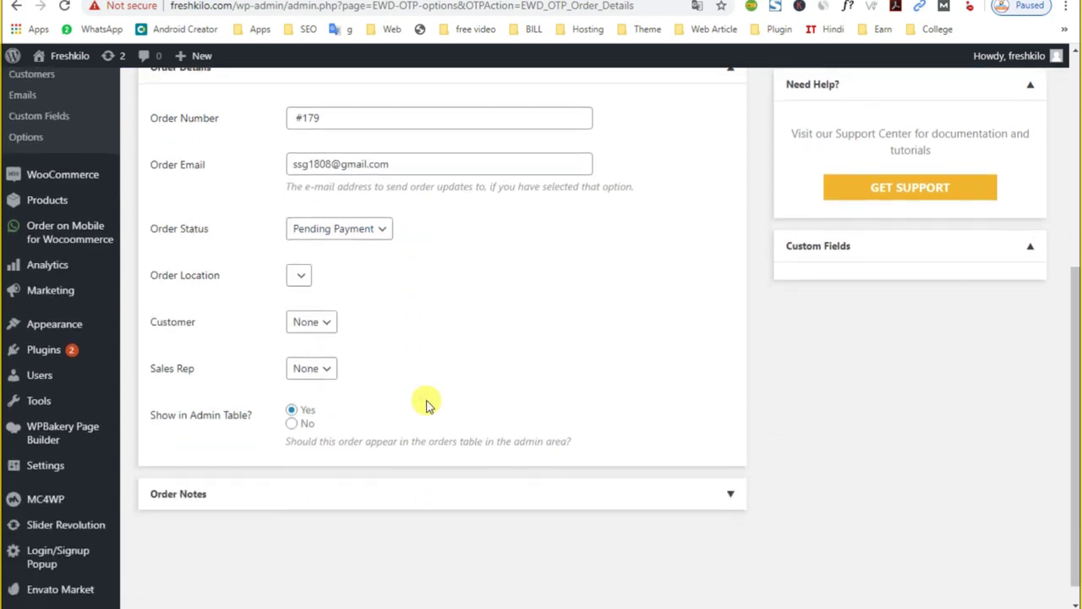
pyautogui.click(338, 228)
pyautogui.click(575, 294)
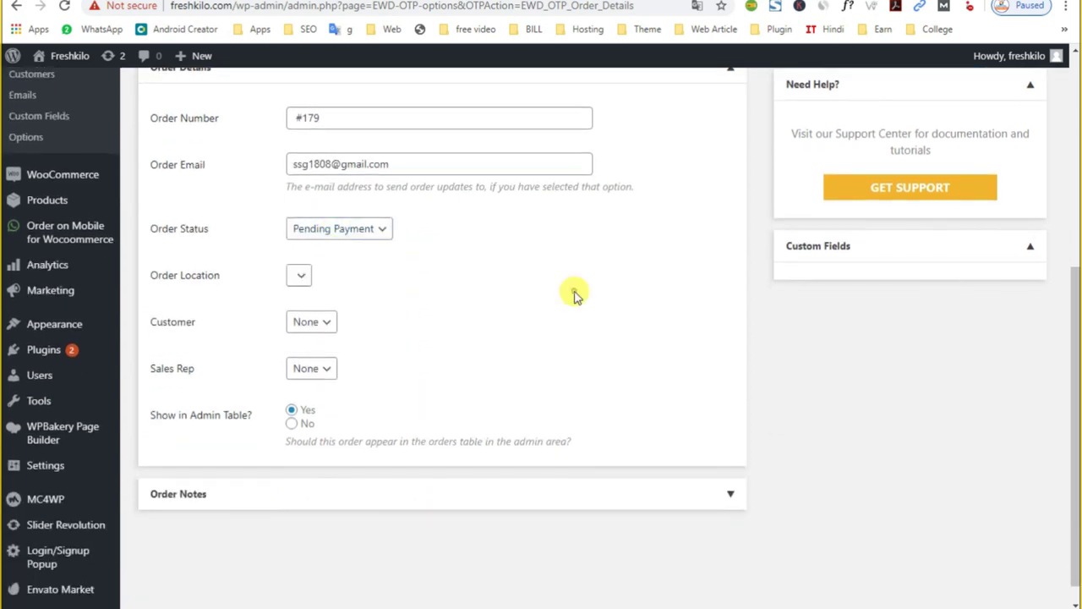
pyautogui.click(289, 241)
pyautogui.click(519, 288)
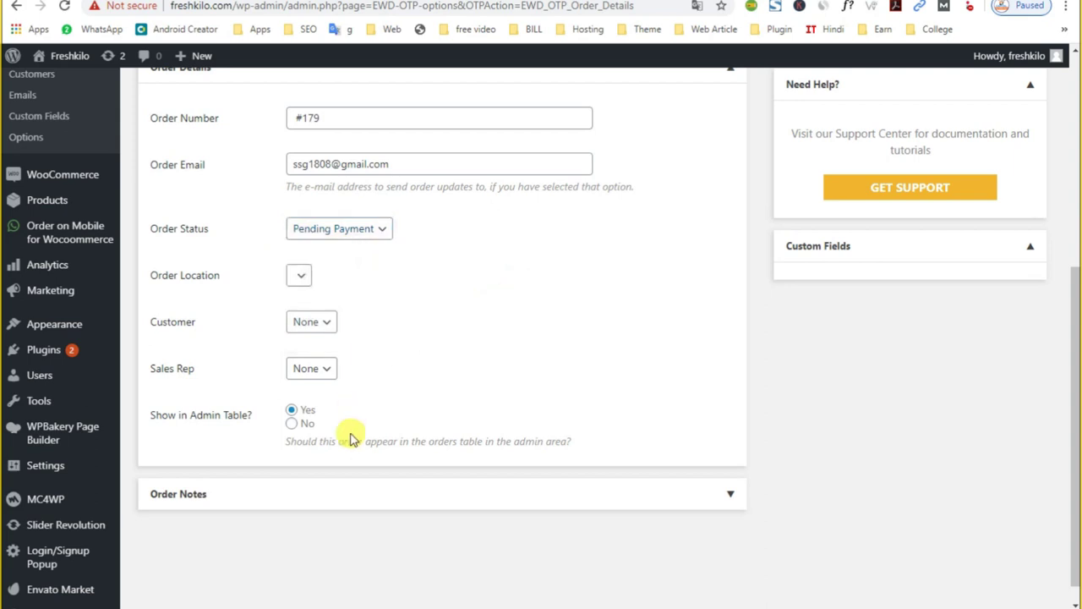
# Examine the public, private and customer note fields in the order notes section without filling them in
pyautogui.scroll(-1, 352, 439)
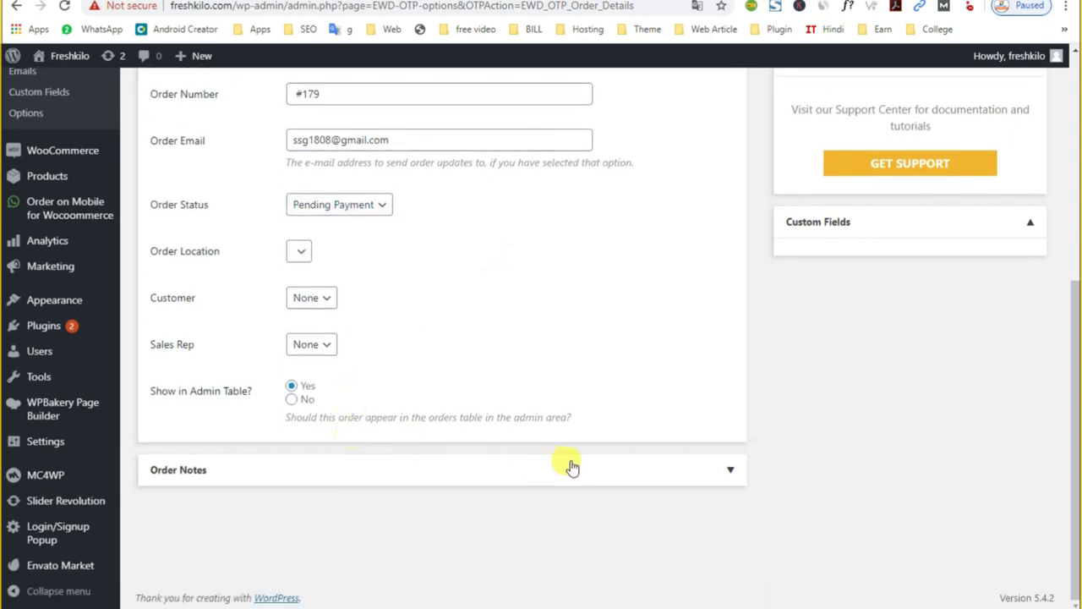
pyautogui.click(632, 477)
pyautogui.scroll(-2, 626, 482)
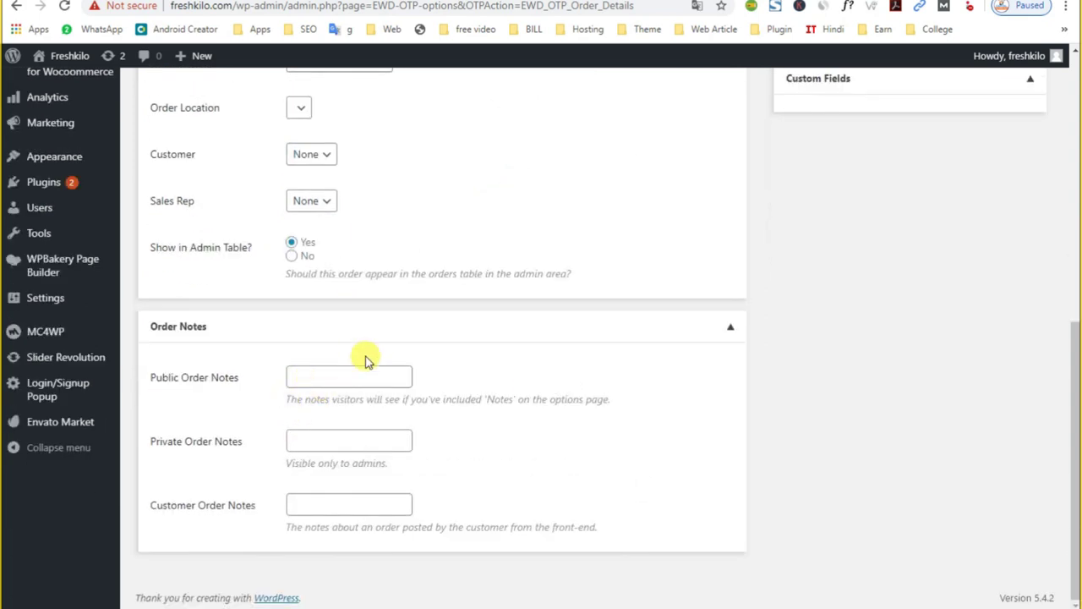
pyautogui.click(729, 328)
pyautogui.scroll(2, 677, 317)
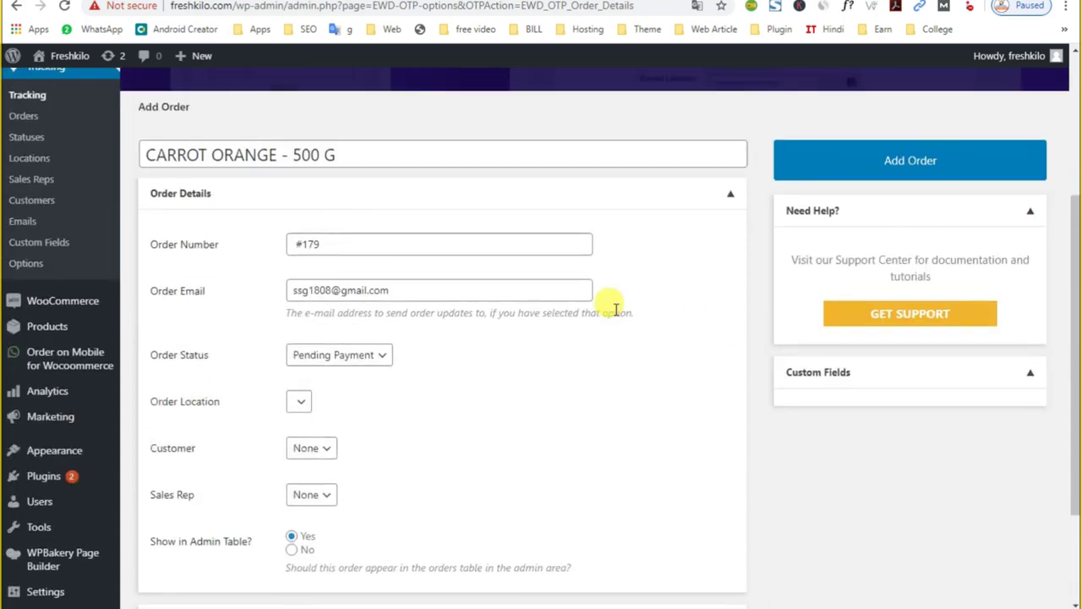
# Add the completed order and check its entry in the tracking plugin's orders list
pyautogui.click(352, 289)
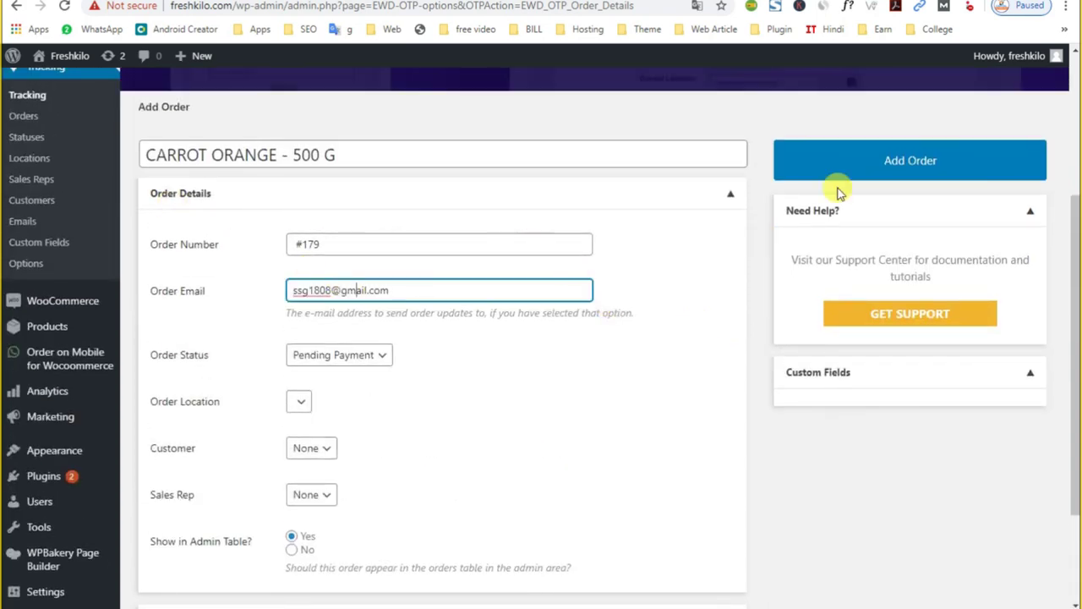
pyautogui.click(902, 163)
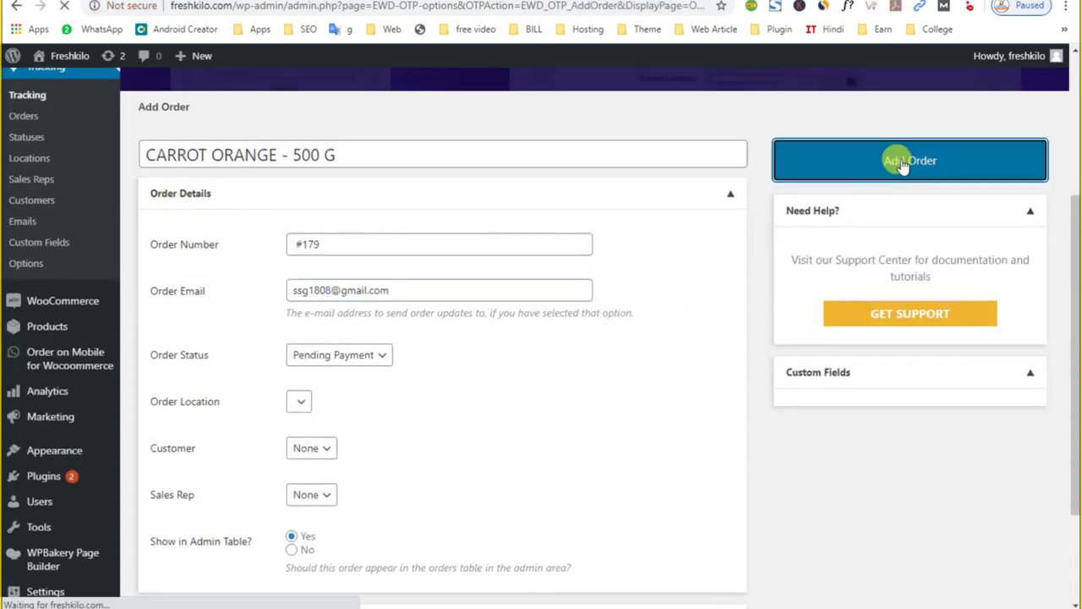
pyautogui.scroll(-3, 376, 414)
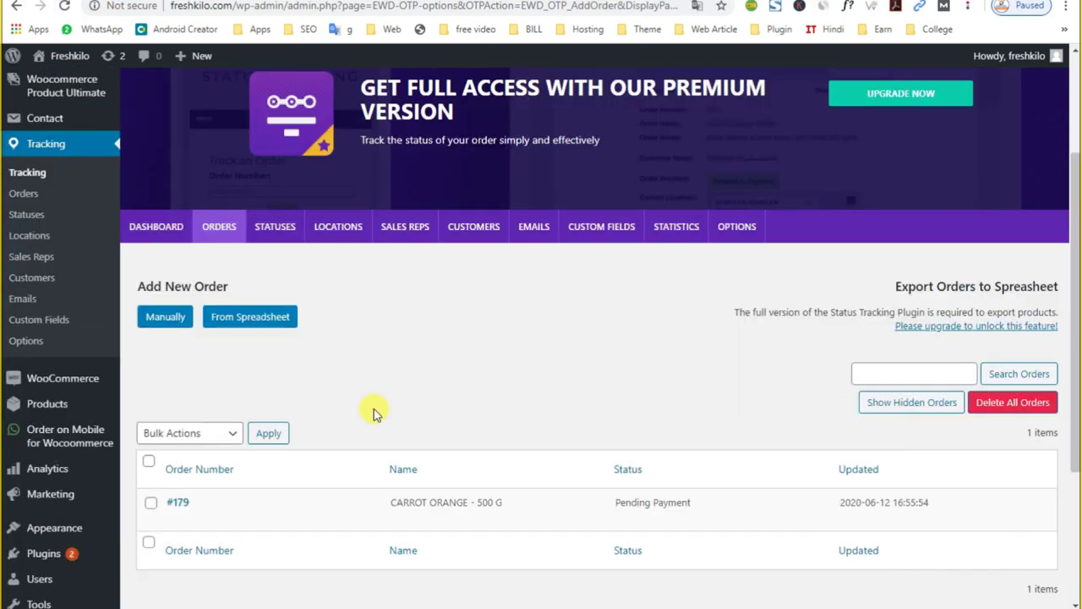
pyautogui.scroll(-2, 372, 423)
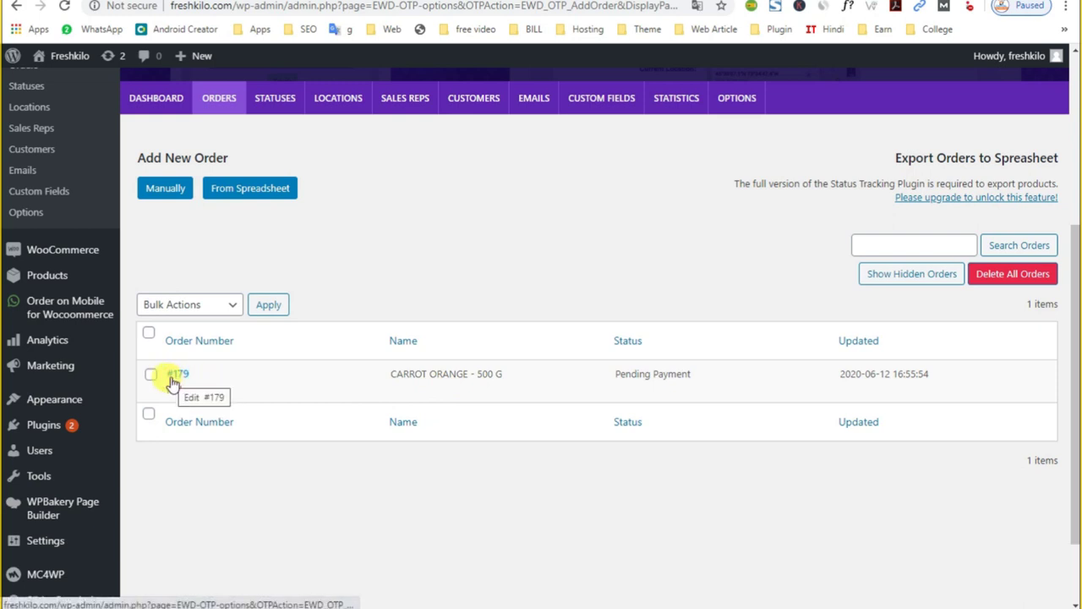
pyautogui.moveTo(191, 374); pyautogui.dragTo(156, 375)
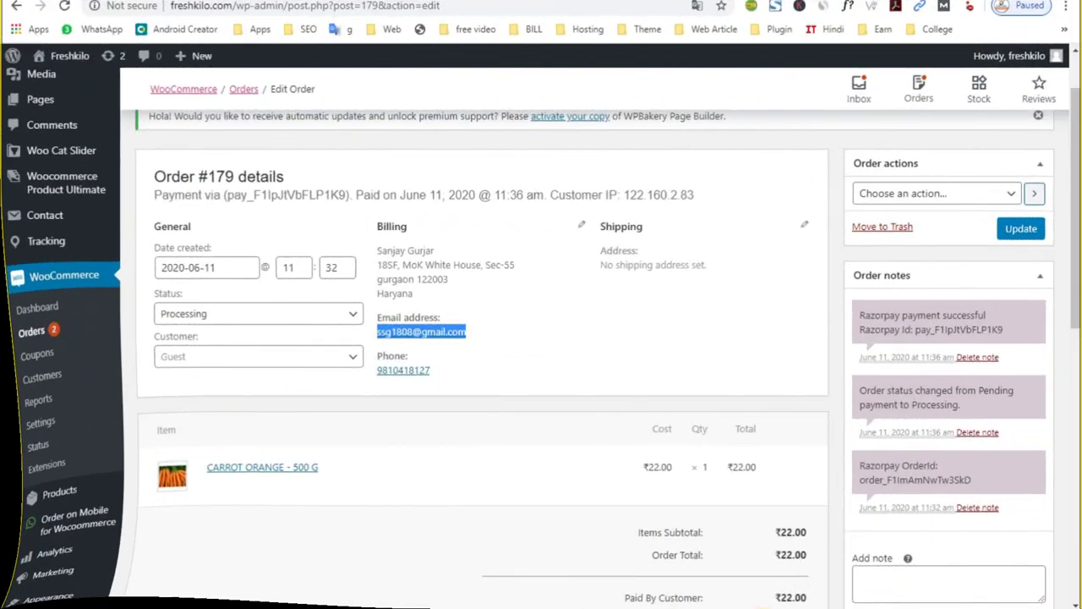
# Switch to the incognito store window and examine the login and sign-up forms in the account popup
pyautogui.click(760, 607)
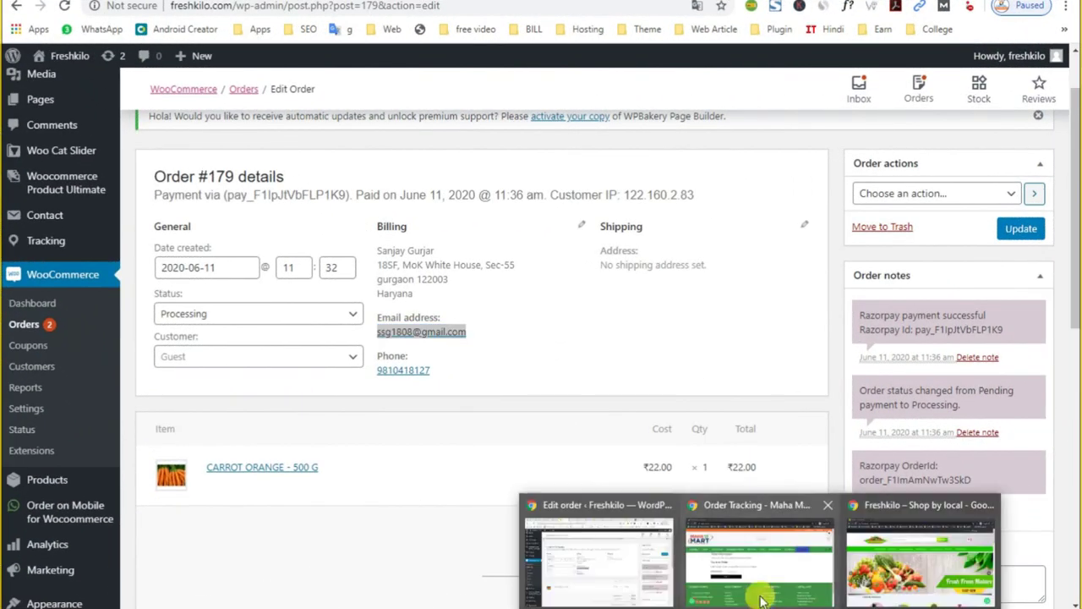
pyautogui.click(869, 582)
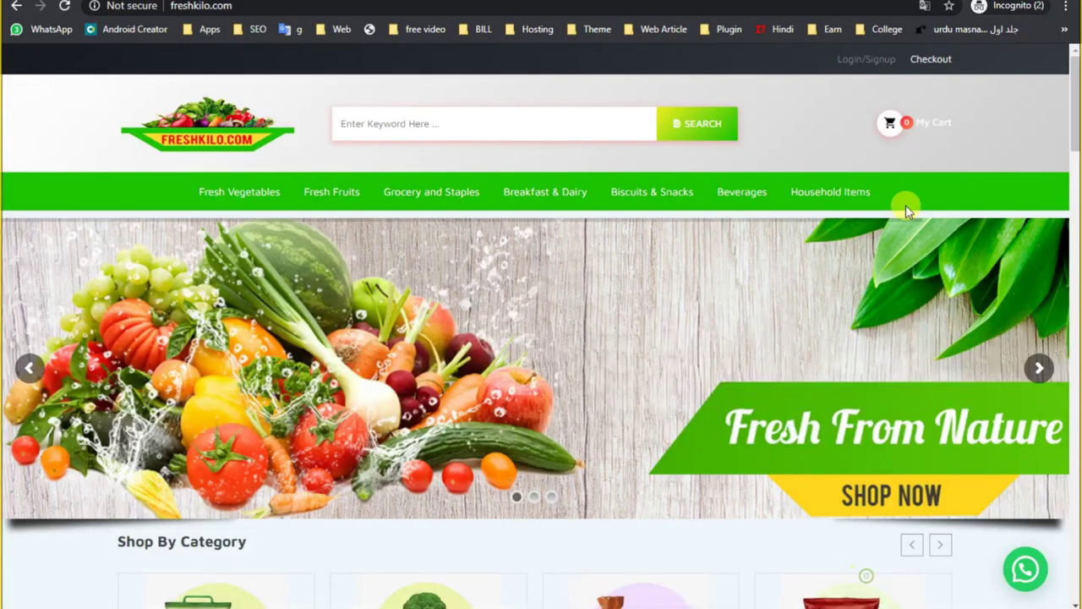
pyautogui.click(883, 61)
pyautogui.click(720, 141)
pyautogui.click(575, 143)
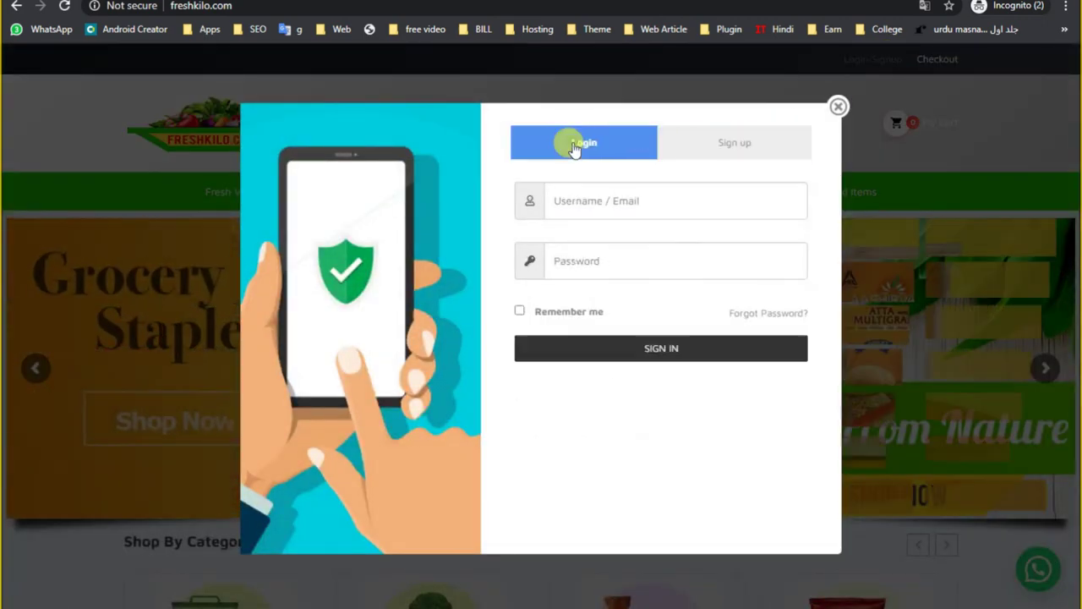
pyautogui.click(766, 147)
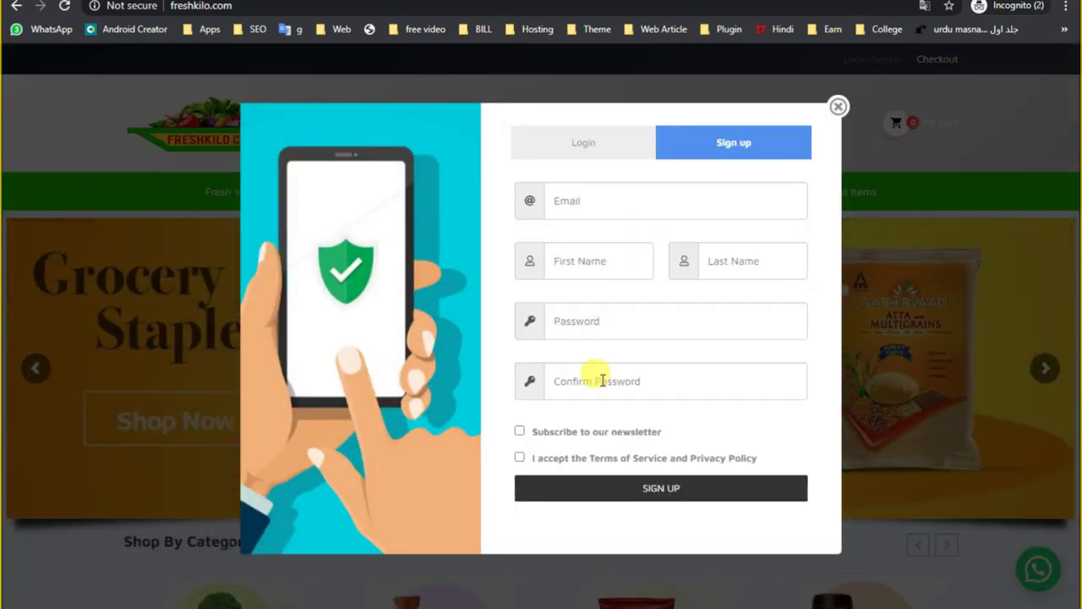
pyautogui.click(583, 145)
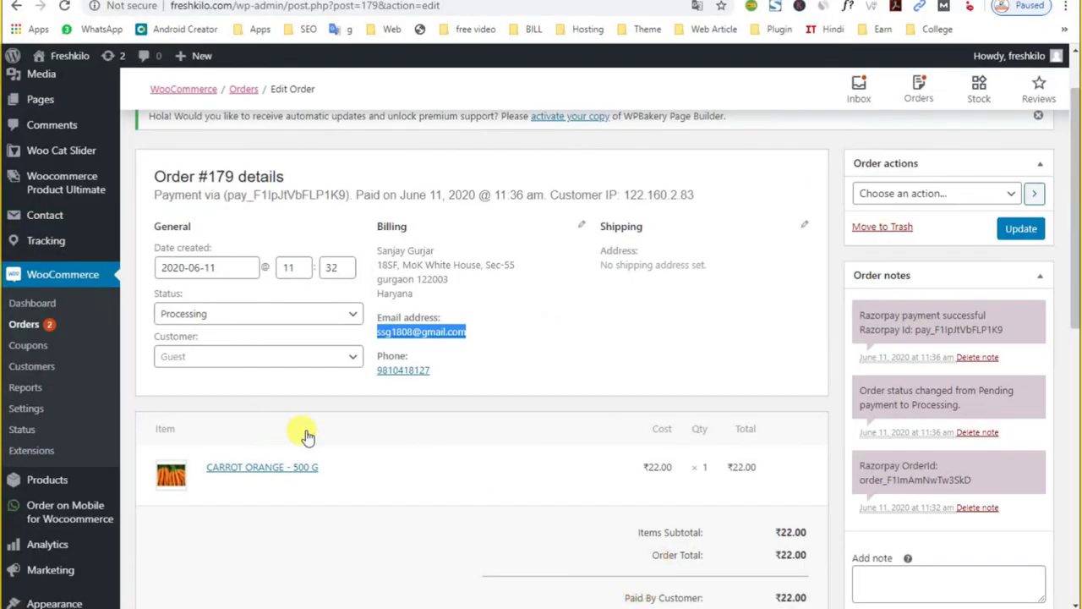
pyautogui.scroll(-1, 307, 429)
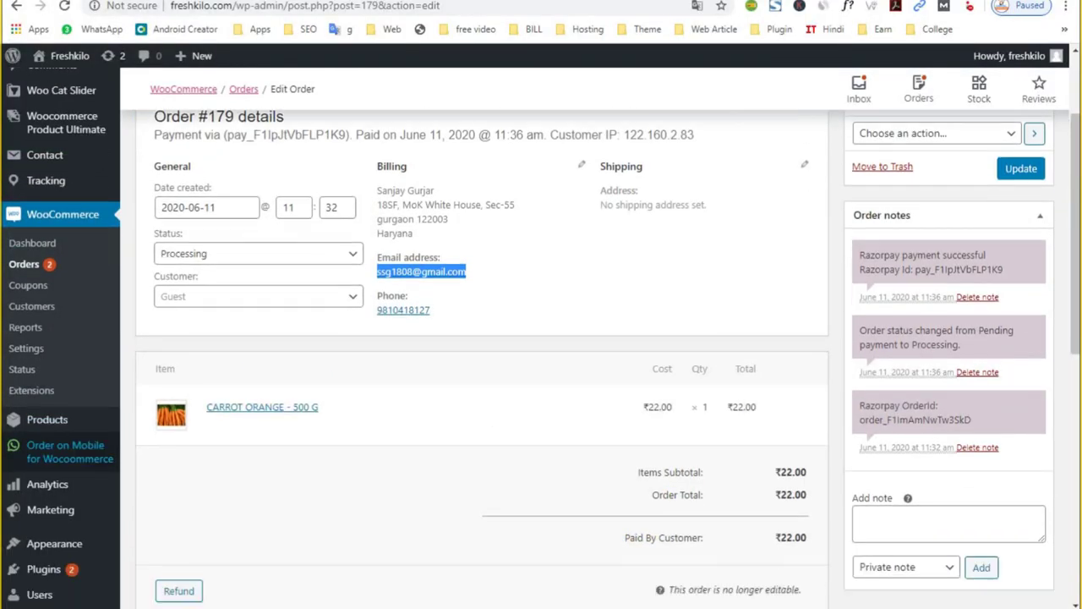
pyautogui.scroll(-3, 91, 514)
pyautogui.scroll(5, 91, 514)
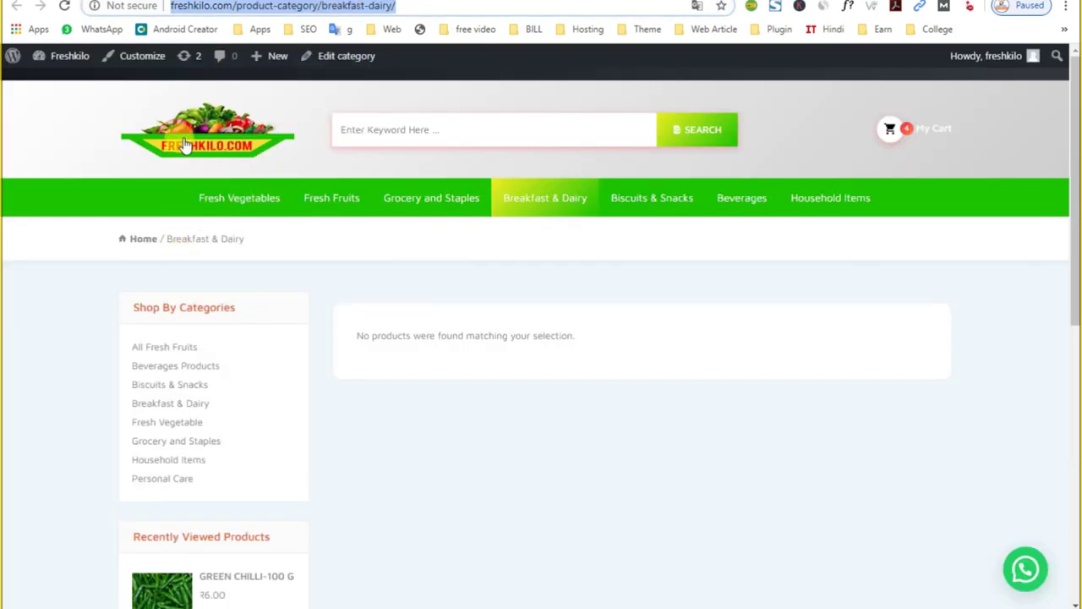
# Go from the Breakfast & Dairy category to the store's home page and look over its navigation and top bar
pyautogui.click(172, 195)
pyautogui.moveTo(767, 198); pyautogui.dragTo(737, 199)
pyautogui.click(854, 212)
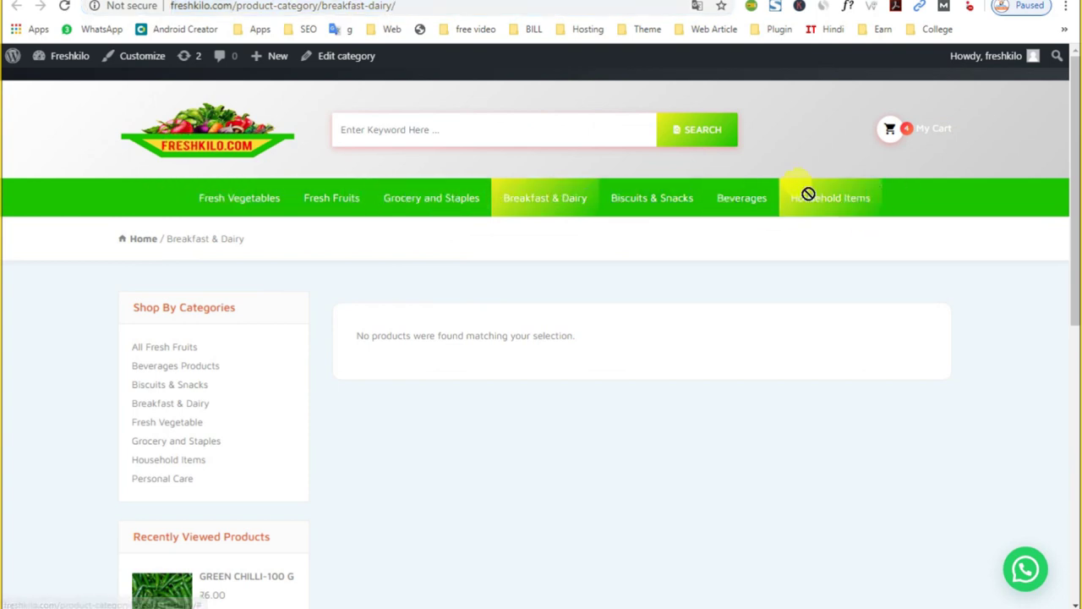
pyautogui.click(216, 132)
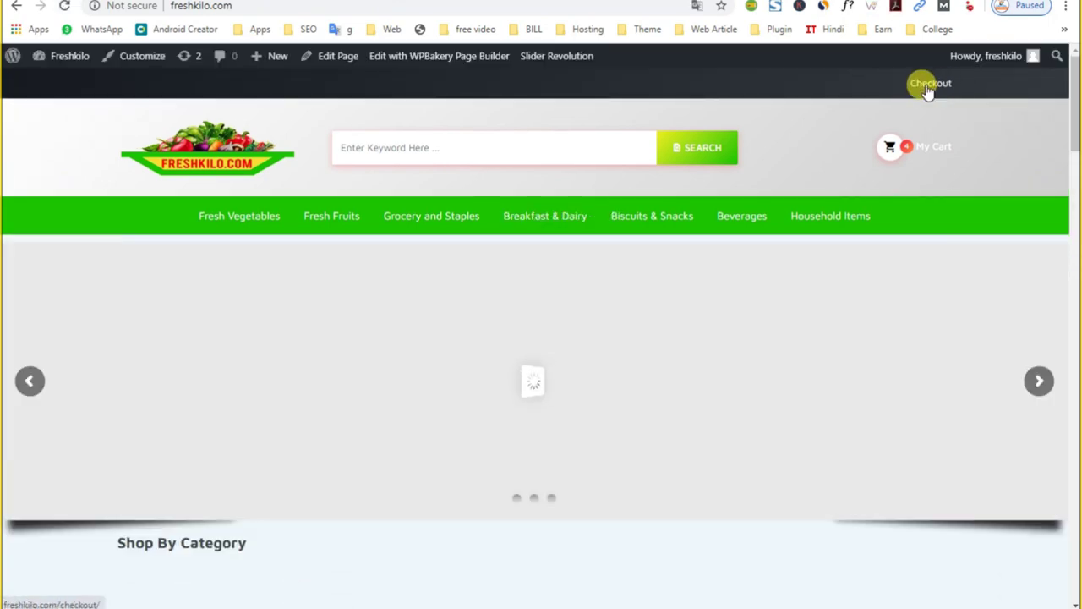
pyautogui.scroll(-1, 414, 273)
pyautogui.scroll(-1, 415, 273)
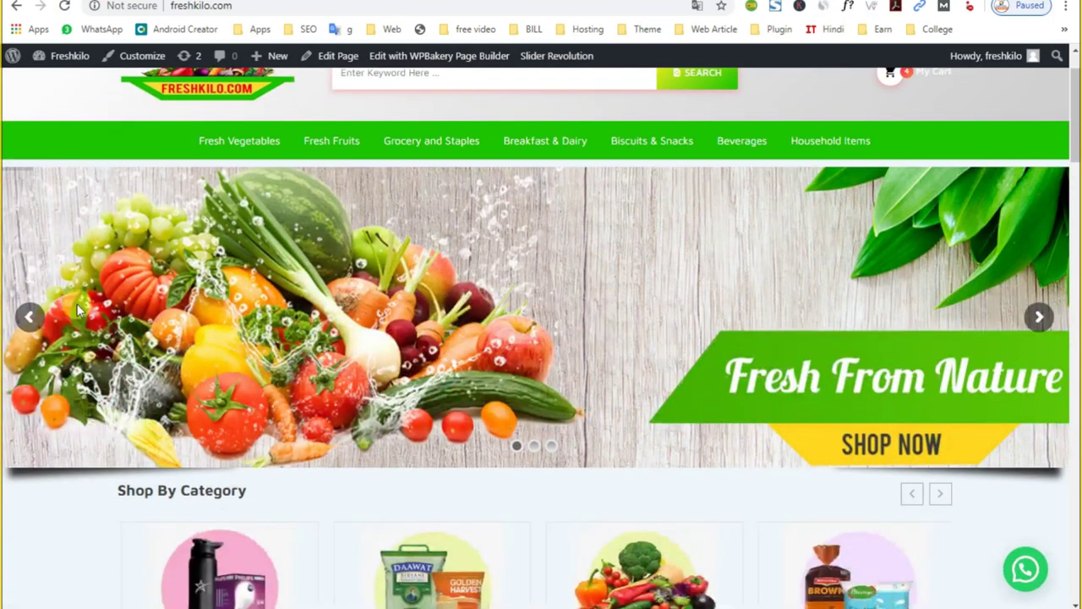
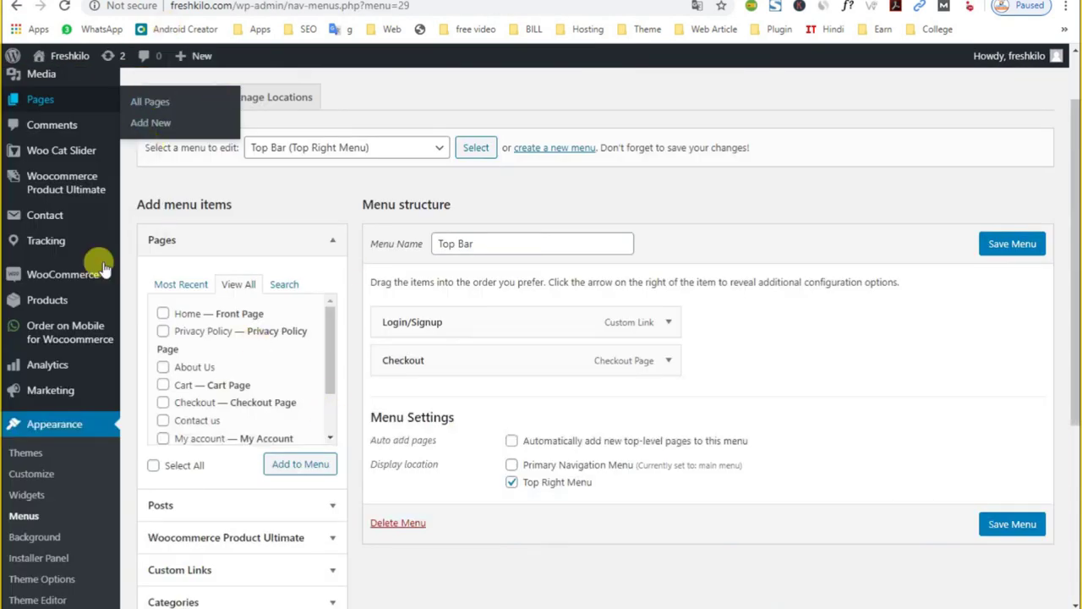
pyautogui.scroll(2, 55, 240)
pyautogui.rightClick(63, 180)
pyautogui.press('Escape')
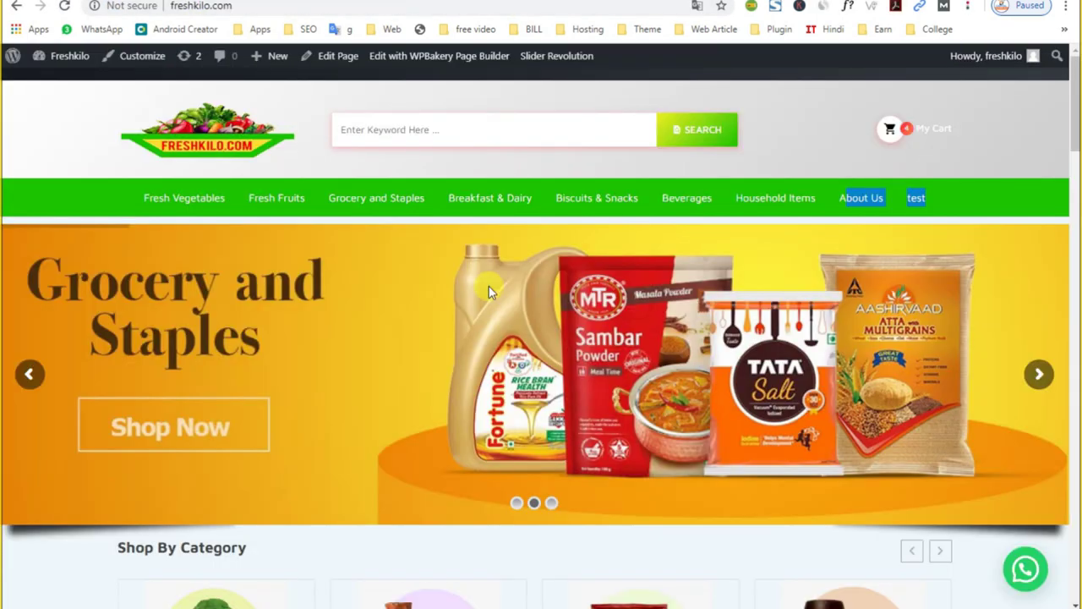
# Examine the Shop By Category section on the store's home page
pyautogui.scroll(-3, 475, 330)
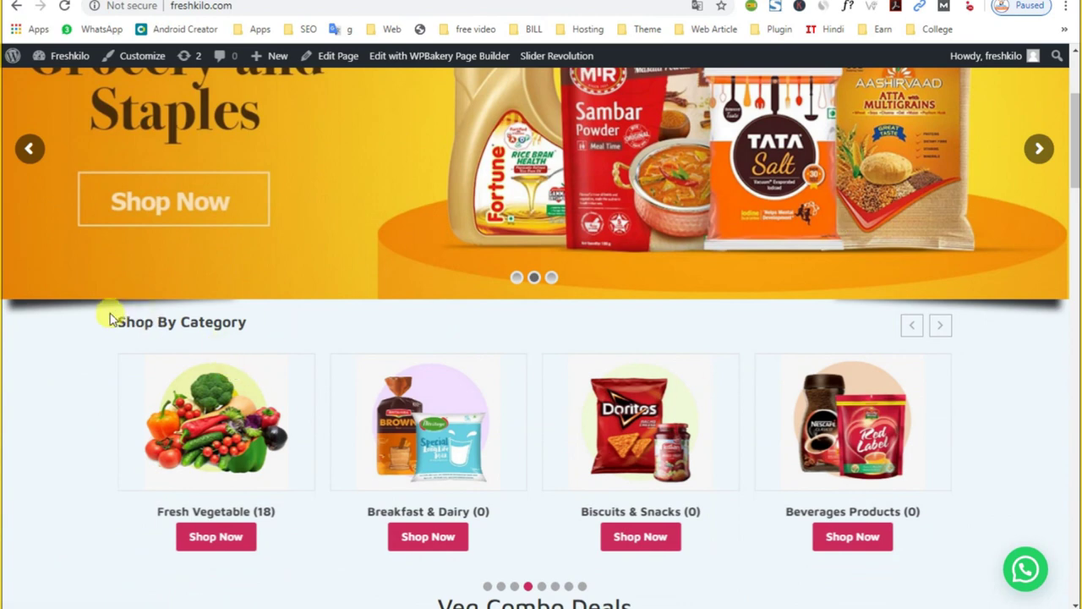
pyautogui.moveTo(110, 314); pyautogui.dragTo(417, 332)
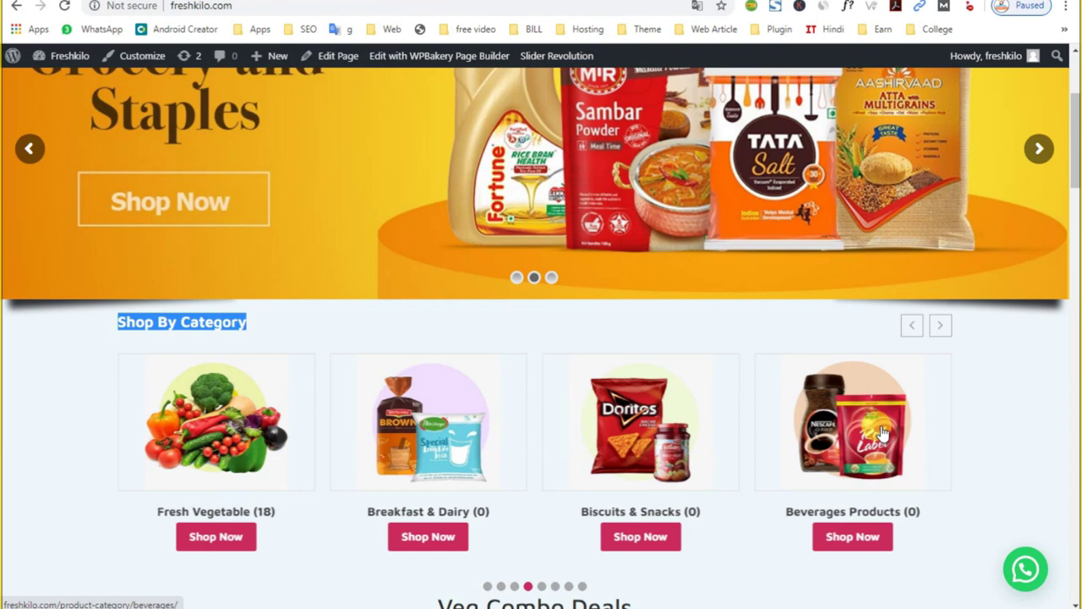
# Switch to the admin's list of pages and open the Home front page for editing
pyautogui.scroll(2, 882, 433)
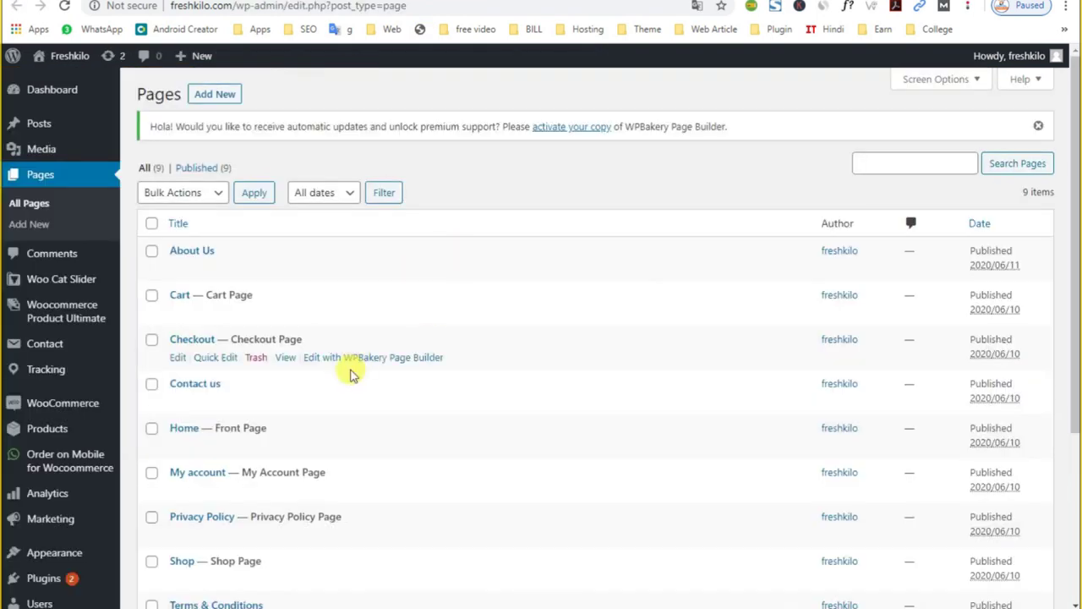
pyautogui.scroll(-2, 350, 376)
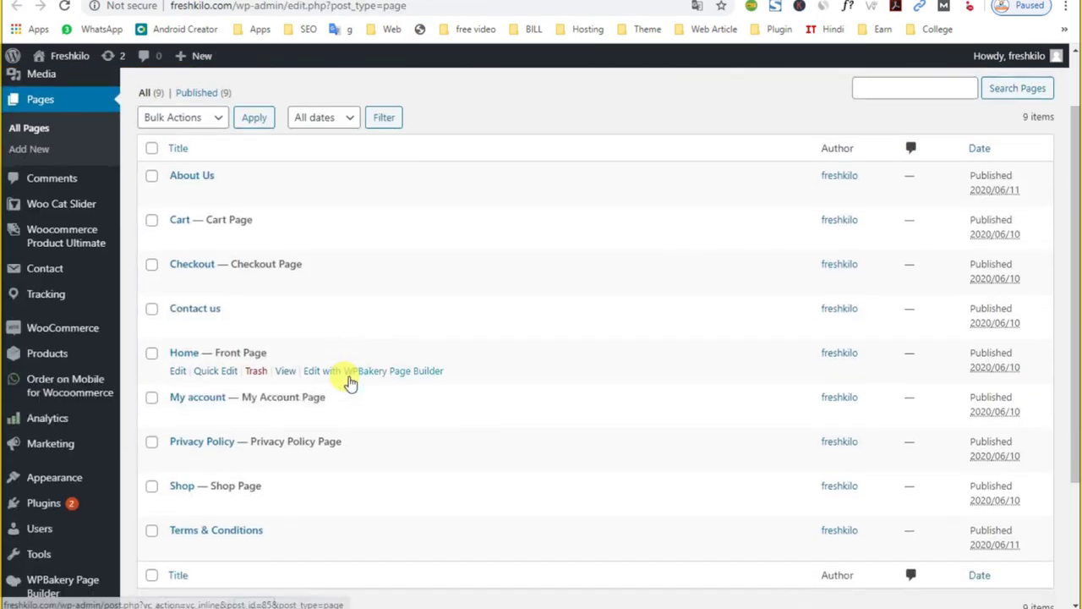
pyautogui.rightClick(179, 372)
pyautogui.press('Escape')
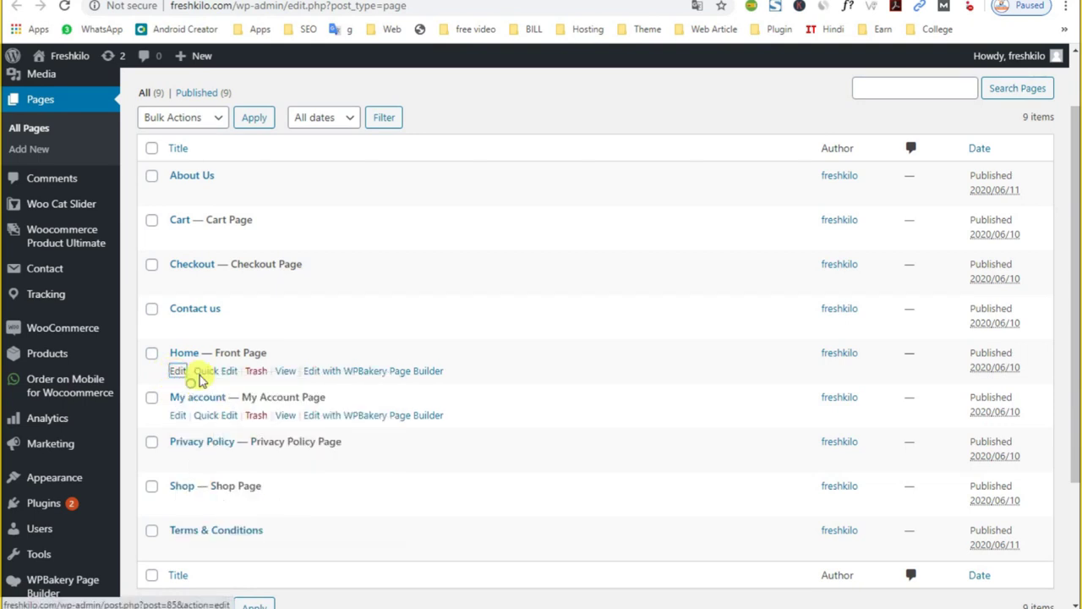
pyautogui.click(179, 372)
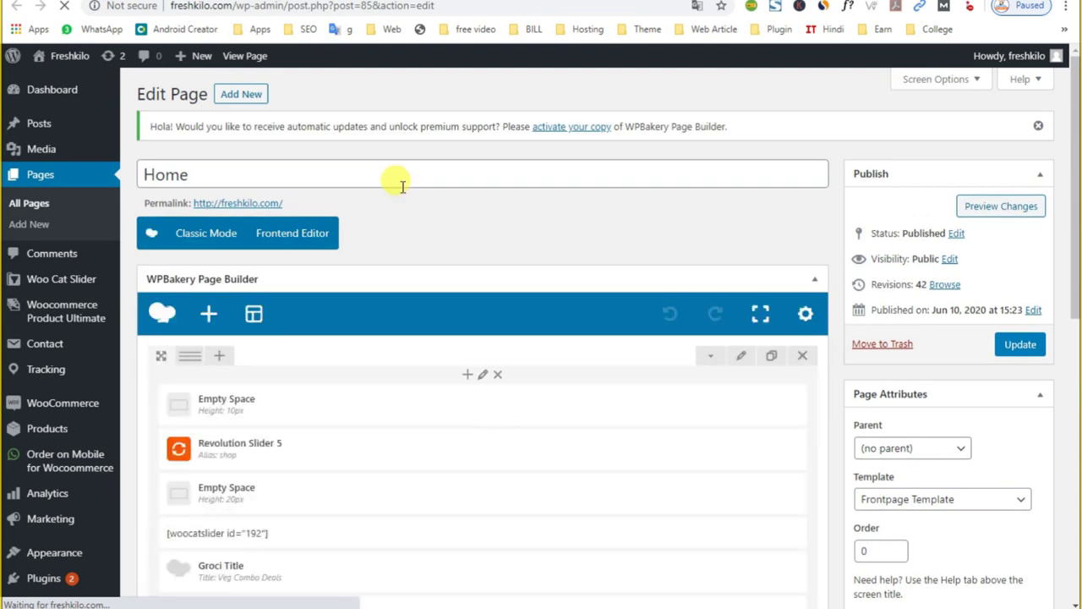
pyautogui.scroll(-1, 282, 445)
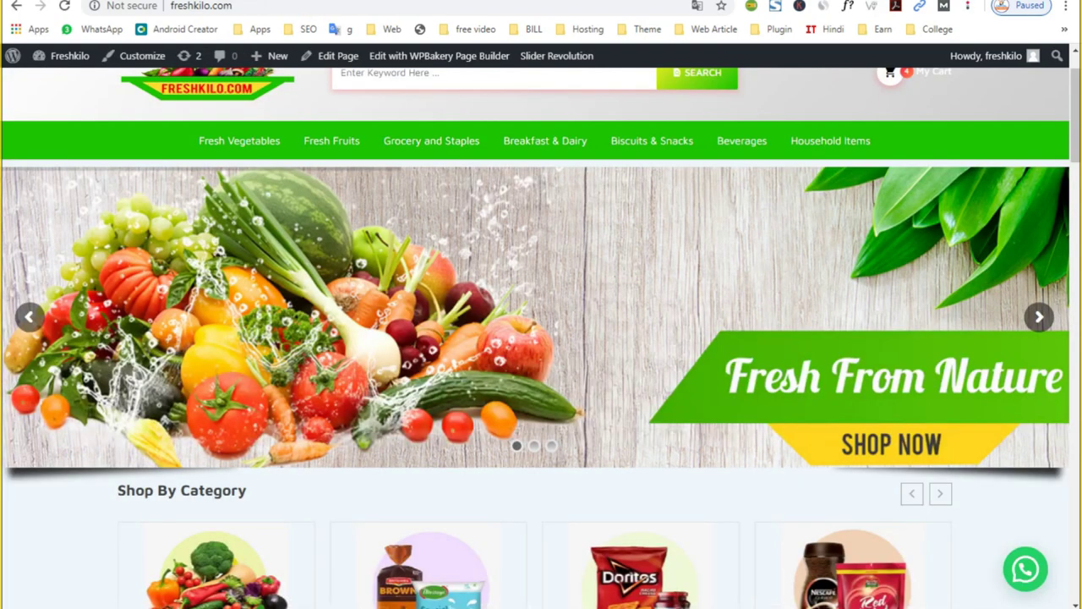
# Look over the storefront home page's Veg Combo Deals banner slider, the Fresh Veg products and the Shop By Category section
pyautogui.scroll(-9, 521, 397)
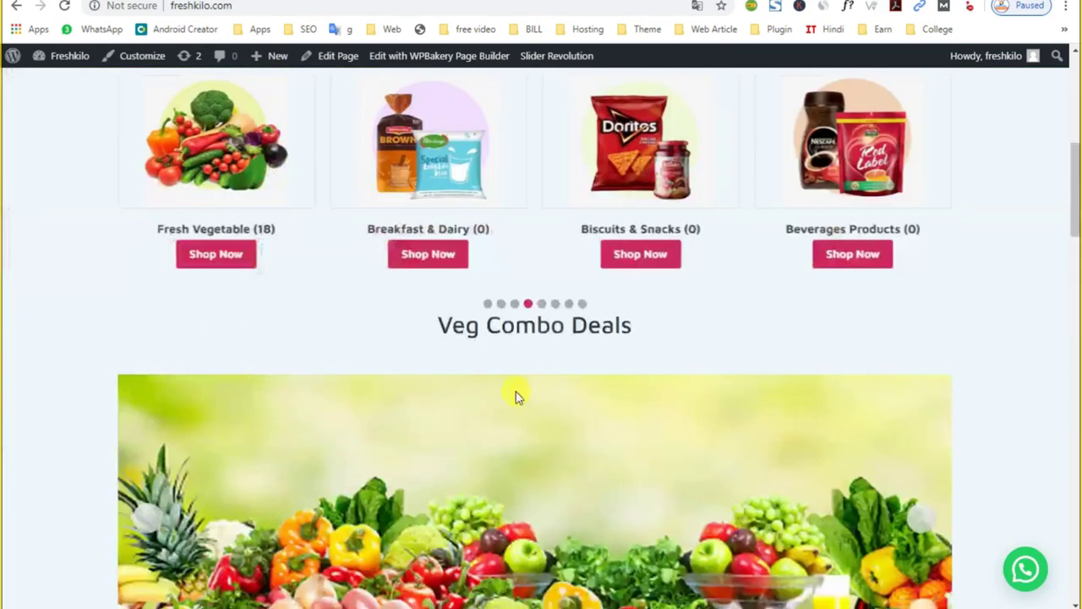
pyautogui.scroll(-2, 512, 394)
pyautogui.scroll(2, 513, 394)
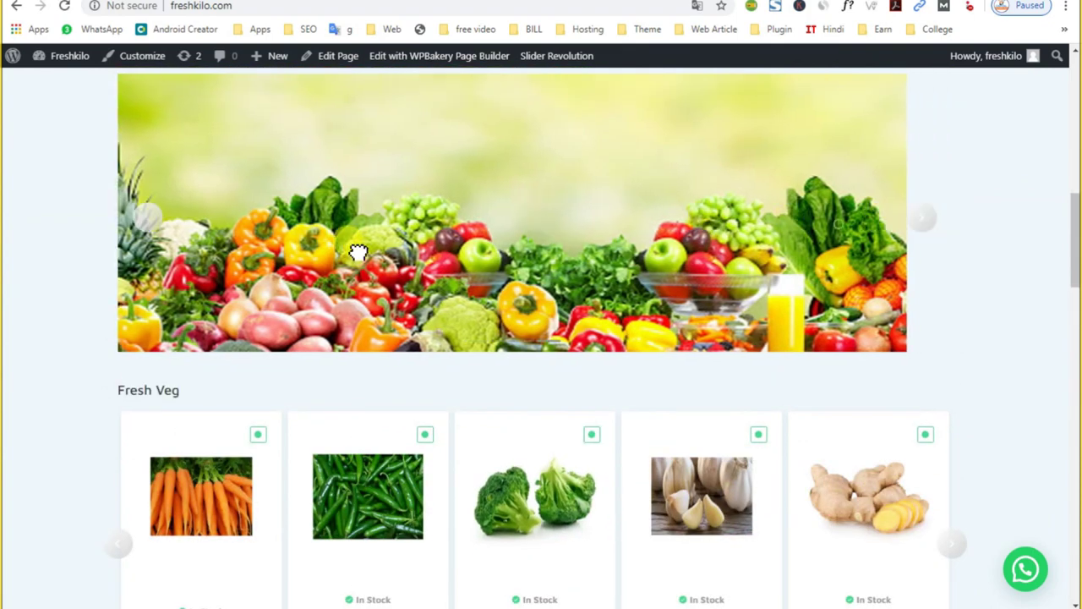
pyautogui.click(923, 225)
pyautogui.click(925, 228)
pyautogui.click(923, 221)
pyautogui.click(924, 221)
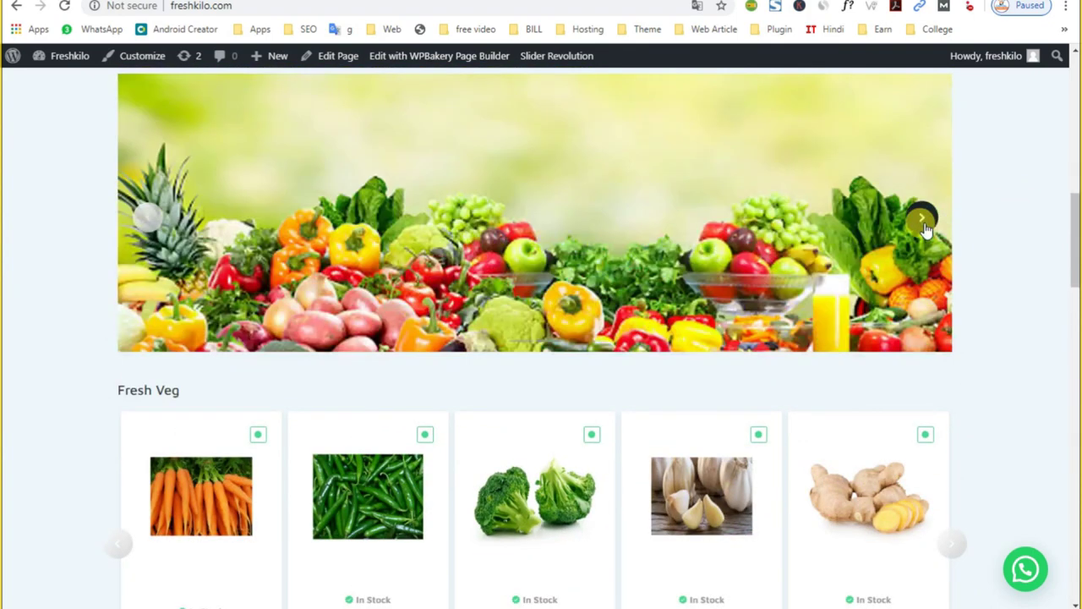
pyautogui.scroll(7, 175, 389)
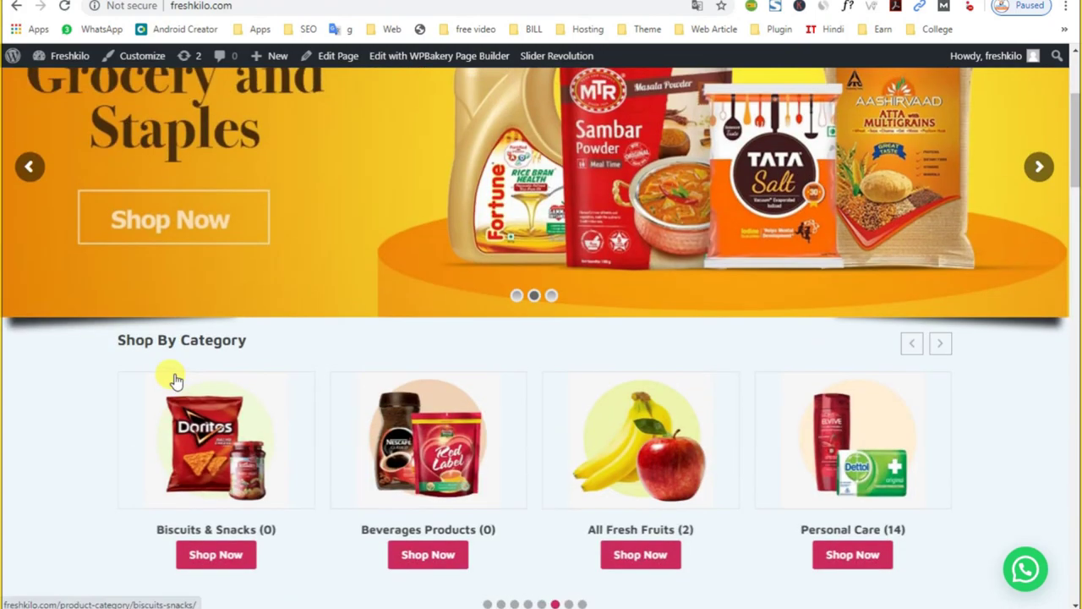
pyautogui.scroll(1, 175, 379)
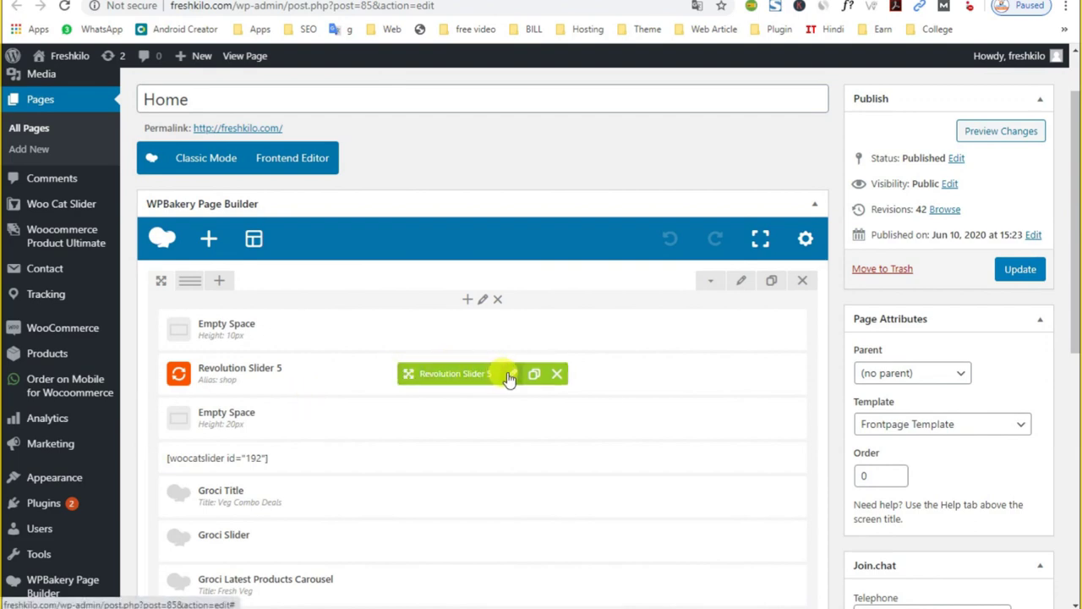
# Check which slider the Home page's Revolution Slider 5 element uses, and leave its settings unchanged
pyautogui.click(510, 375)
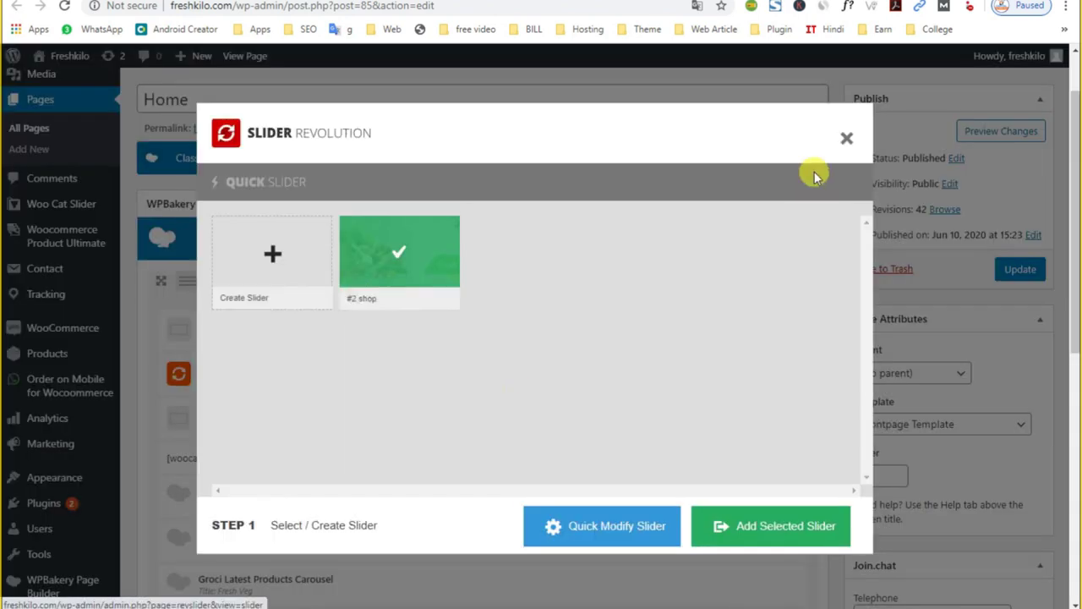
pyautogui.click(843, 140)
pyautogui.scroll(-1, 263, 368)
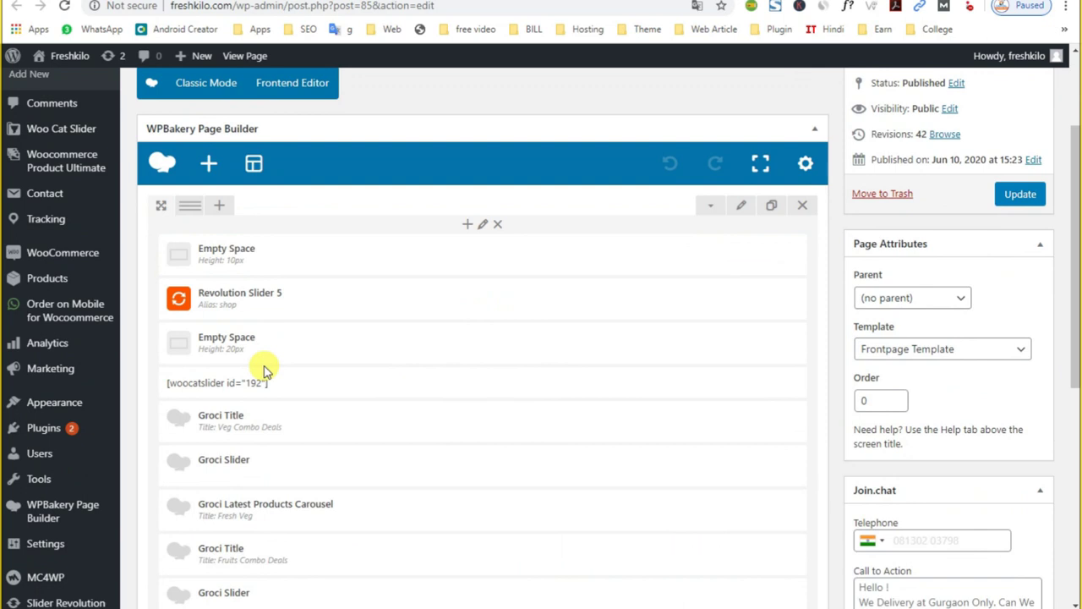
# Go to Slider Revolution in the site admin and export the shop slider as a zip file
pyautogui.scroll(-1, 264, 369)
pyautogui.moveTo(55, 538)
pyautogui.rightClick(59, 538)
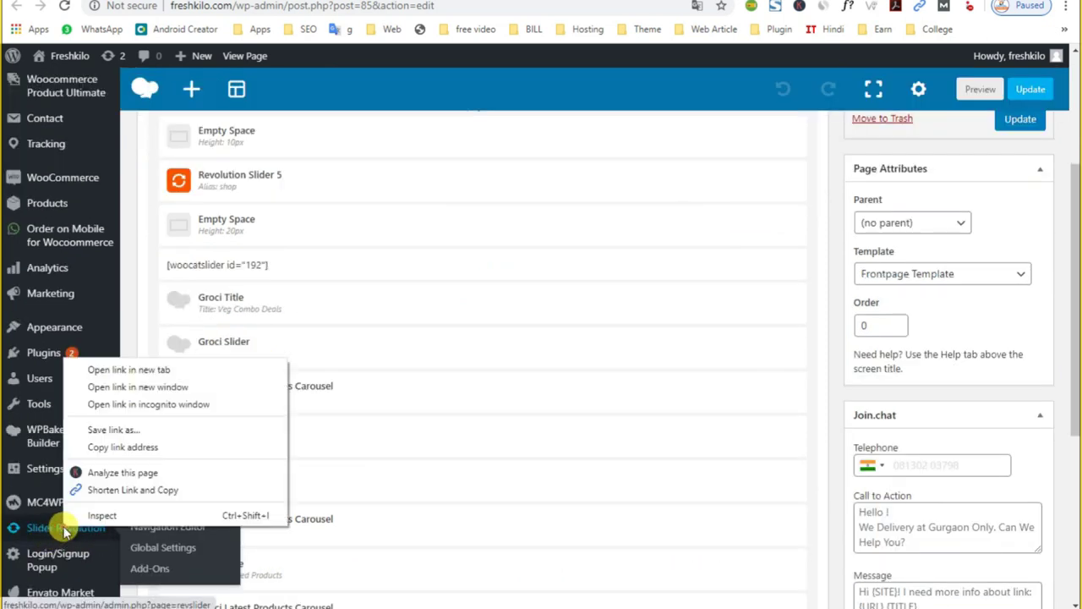
pyautogui.press('Escape')
pyautogui.click(65, 527)
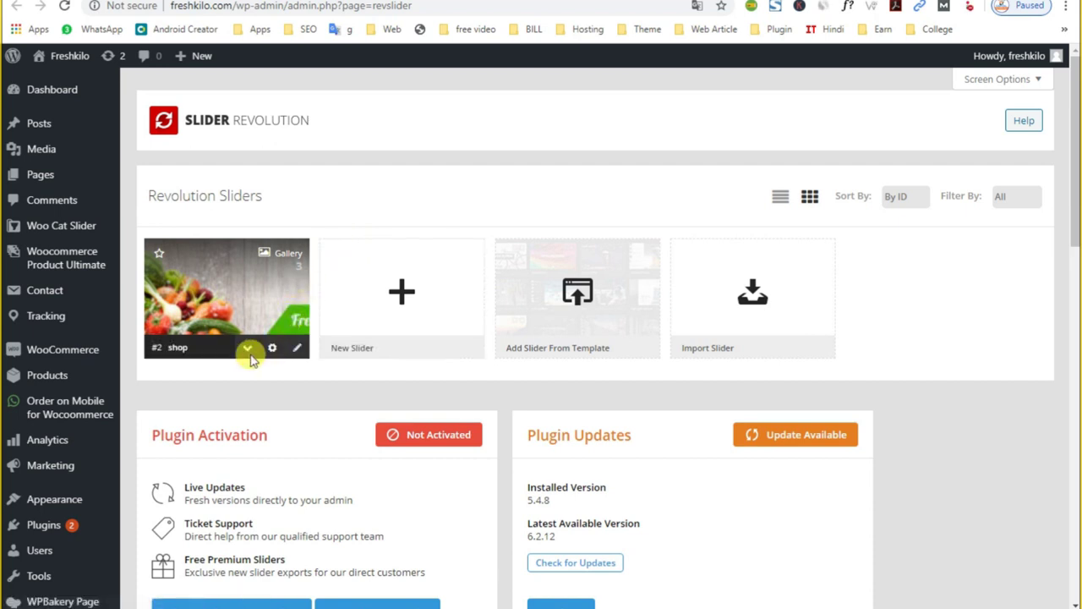
pyautogui.click(245, 346)
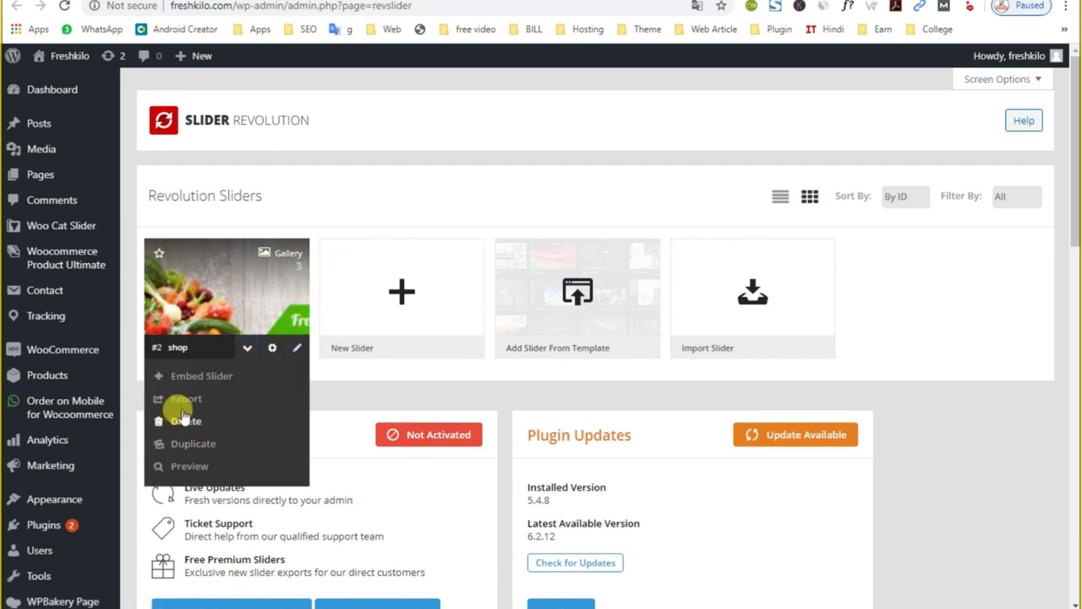
pyautogui.click(186, 400)
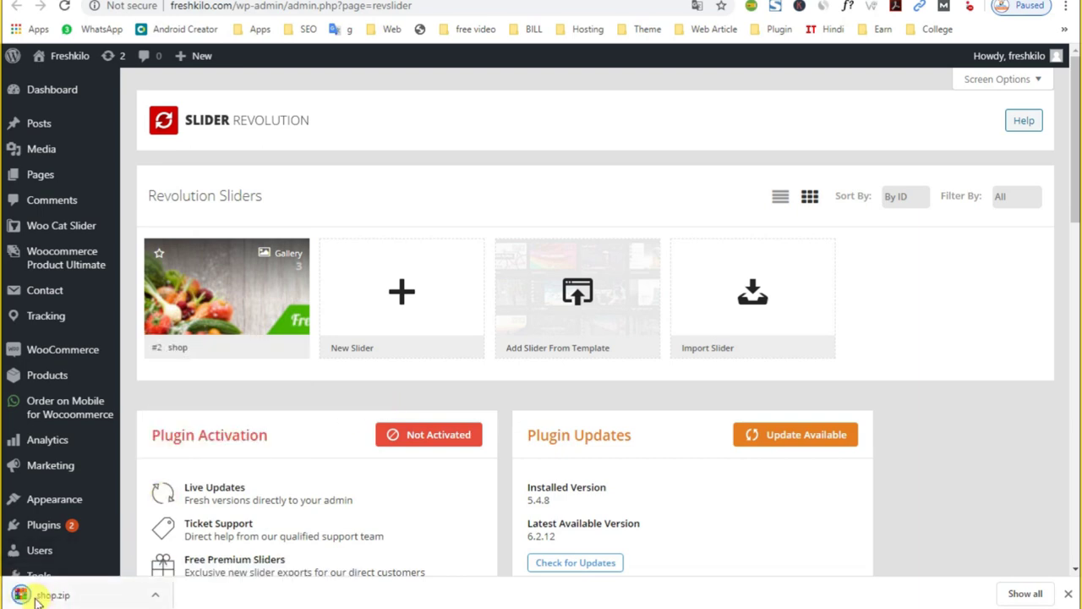
# Compare the storefront's hero slides with the slider in the admin and view the Shop By Category section
pyautogui.hotkey('ctrl', 'Tab')
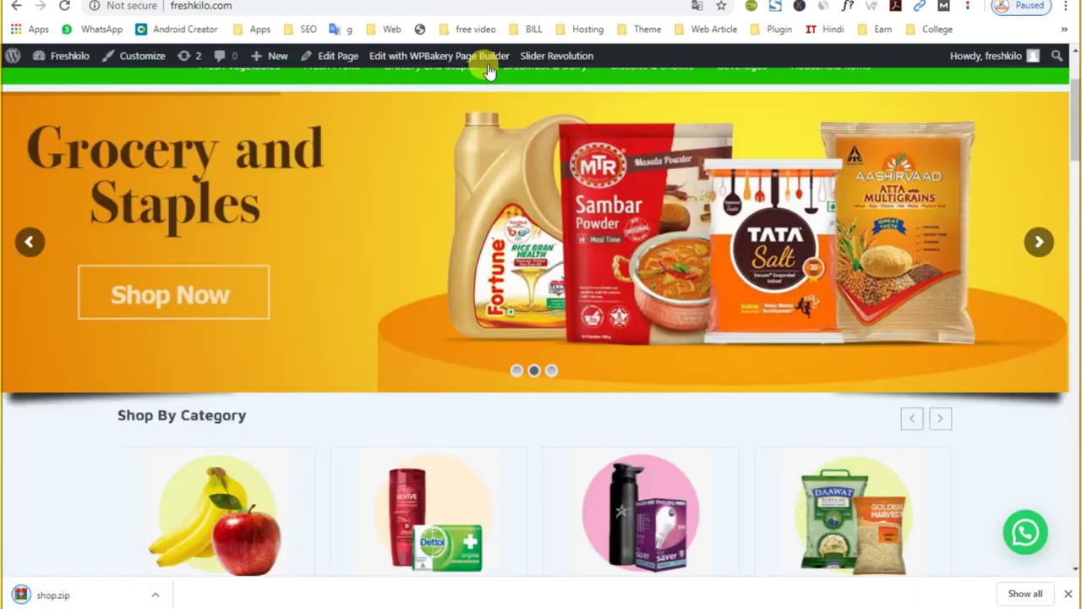
pyautogui.click(27, 244)
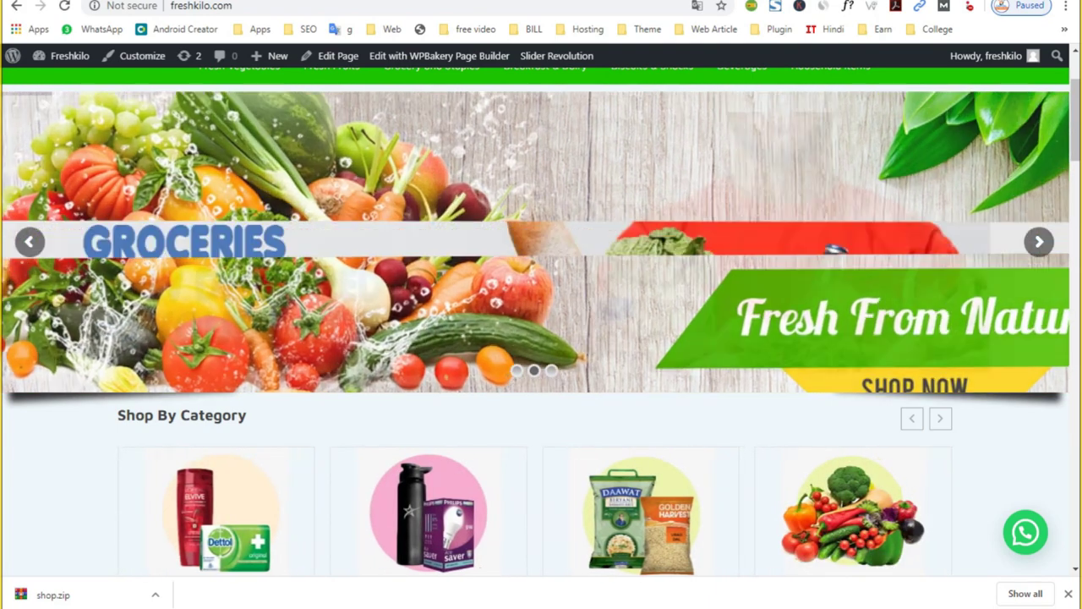
pyautogui.hotkey('ctrl', 'shift', 'Tab')
pyautogui.hotkey('ctrl', 'shift', 'Tab')
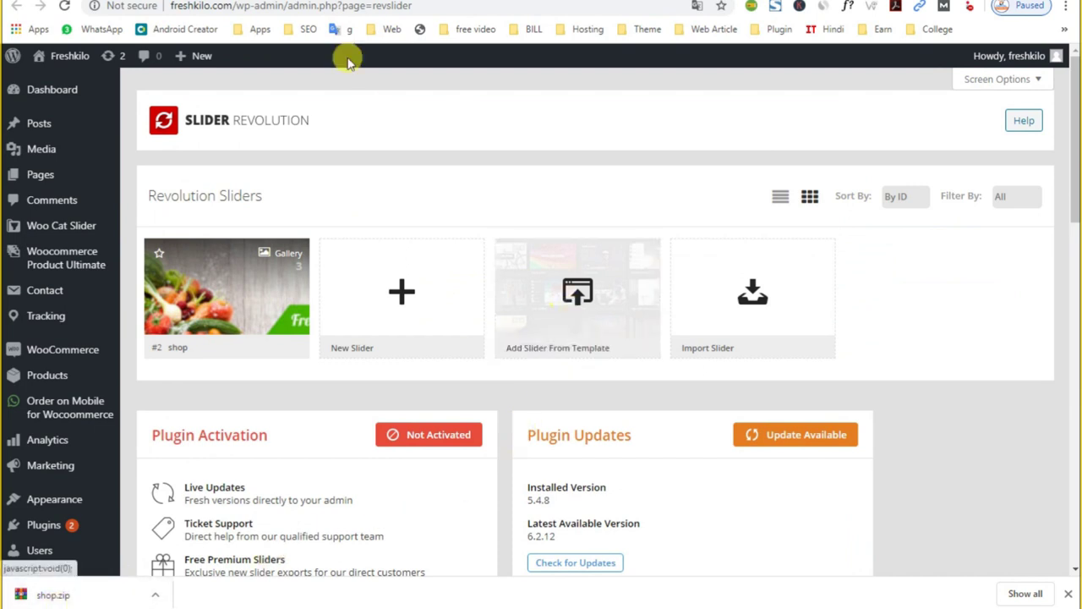
pyautogui.hotkey('ctrl', 'Tab')
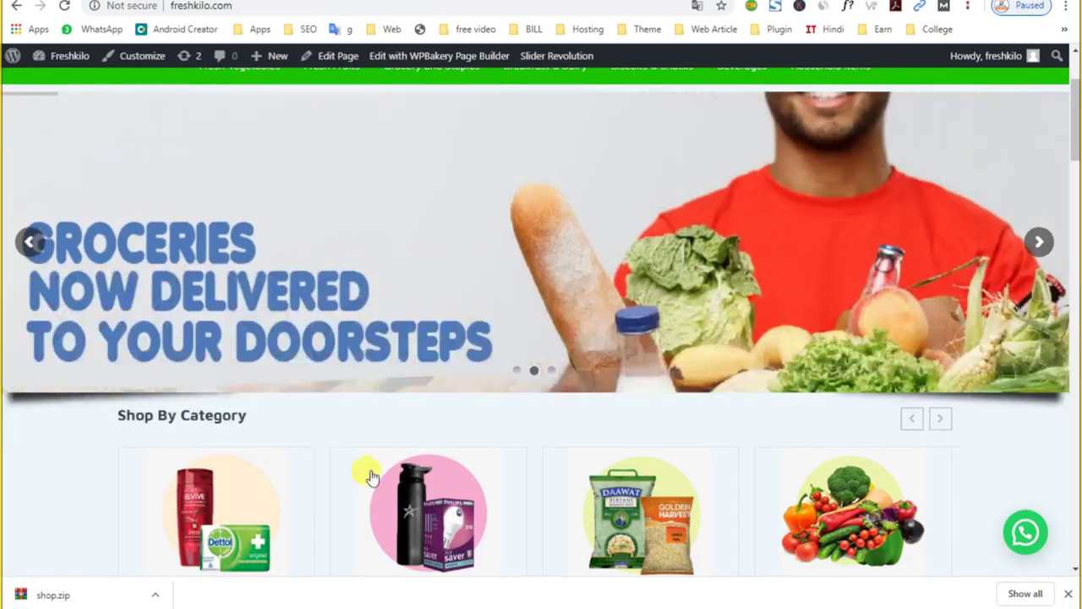
pyautogui.scroll(-1, 181, 511)
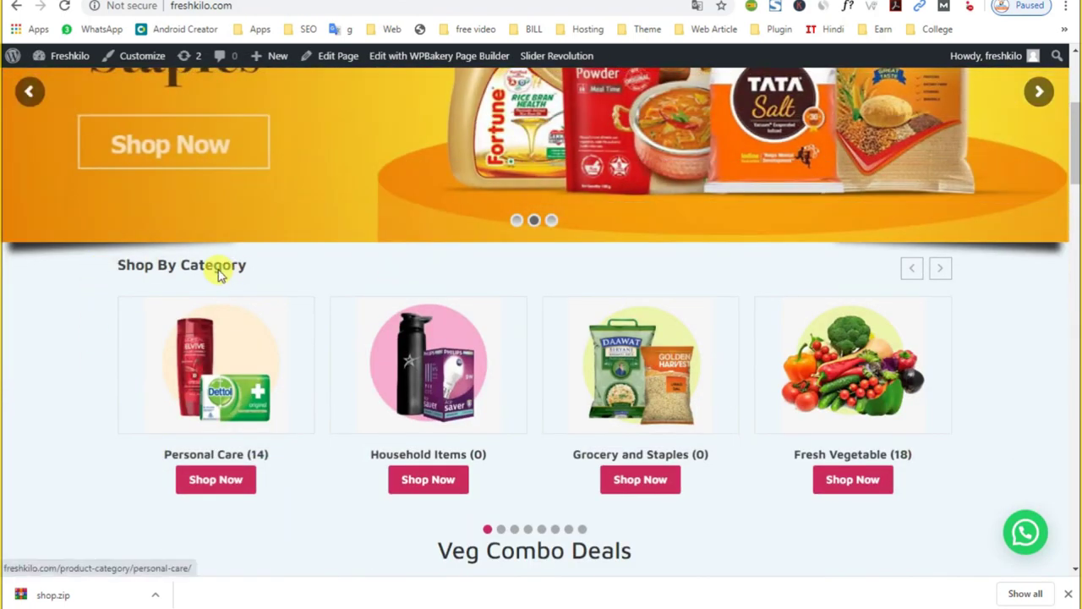
# Go to the installed plugins list and view the details of the Category Slider for WooCommerce plugin
pyautogui.click(337, 56)
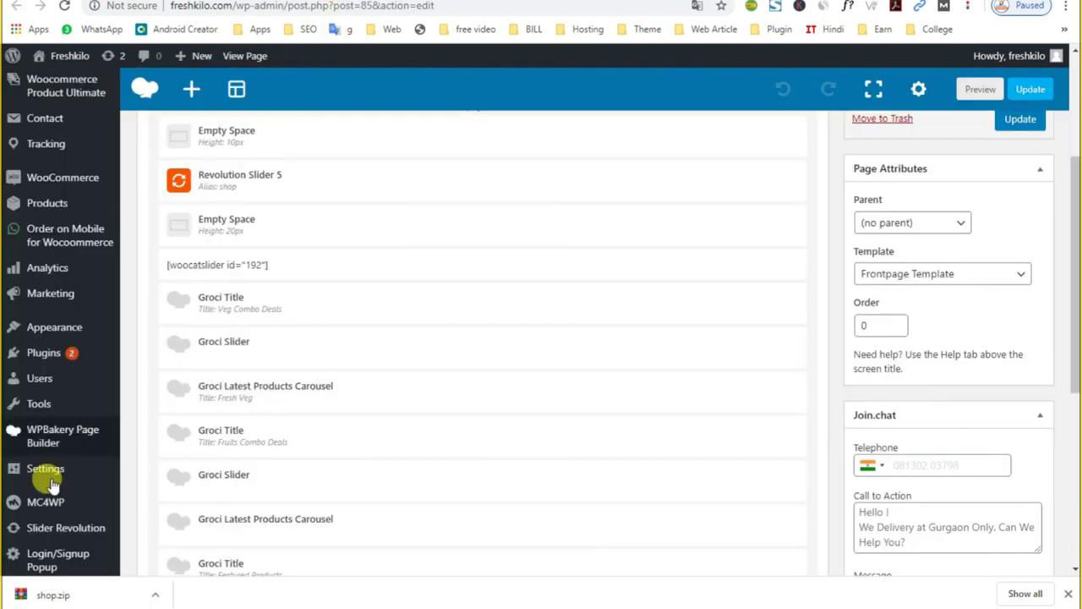
pyautogui.rightClick(41, 359)
pyautogui.click(67, 362)
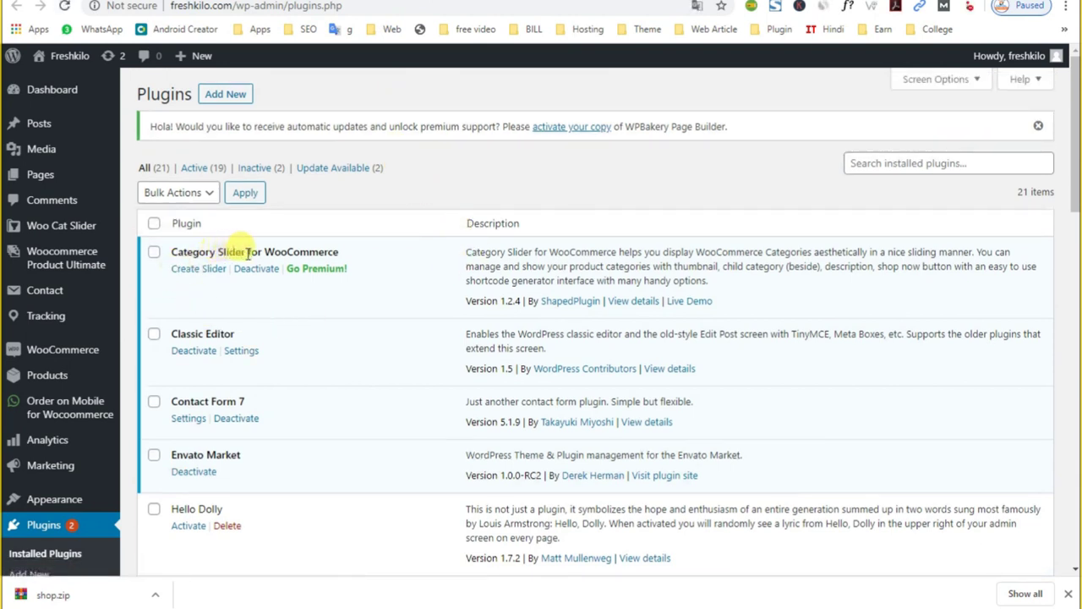
pyautogui.tripleClick(277, 253)
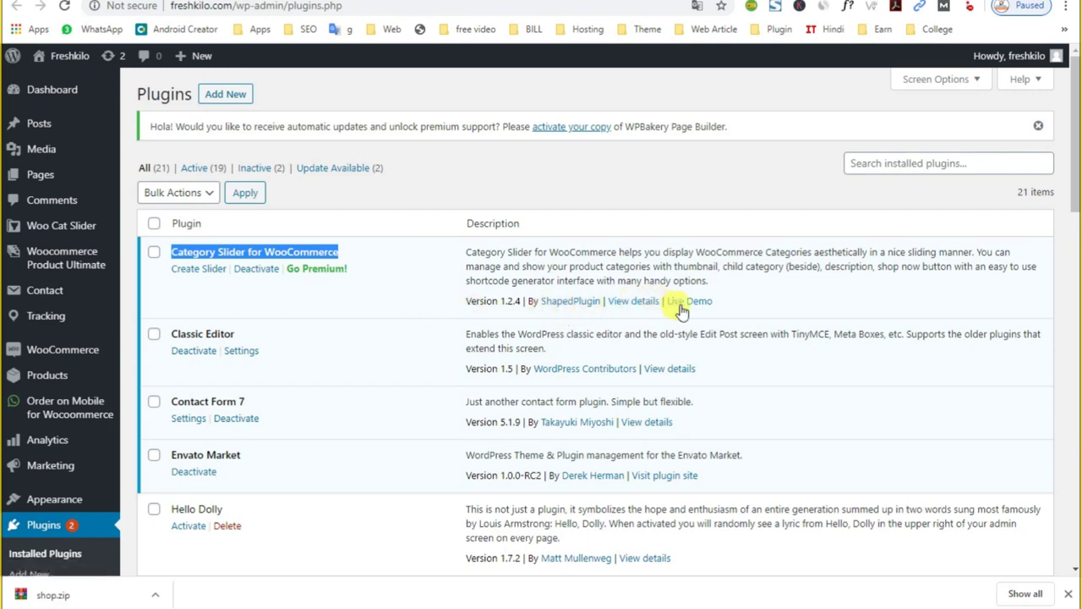
pyautogui.rightClick(636, 306)
pyautogui.press('Escape')
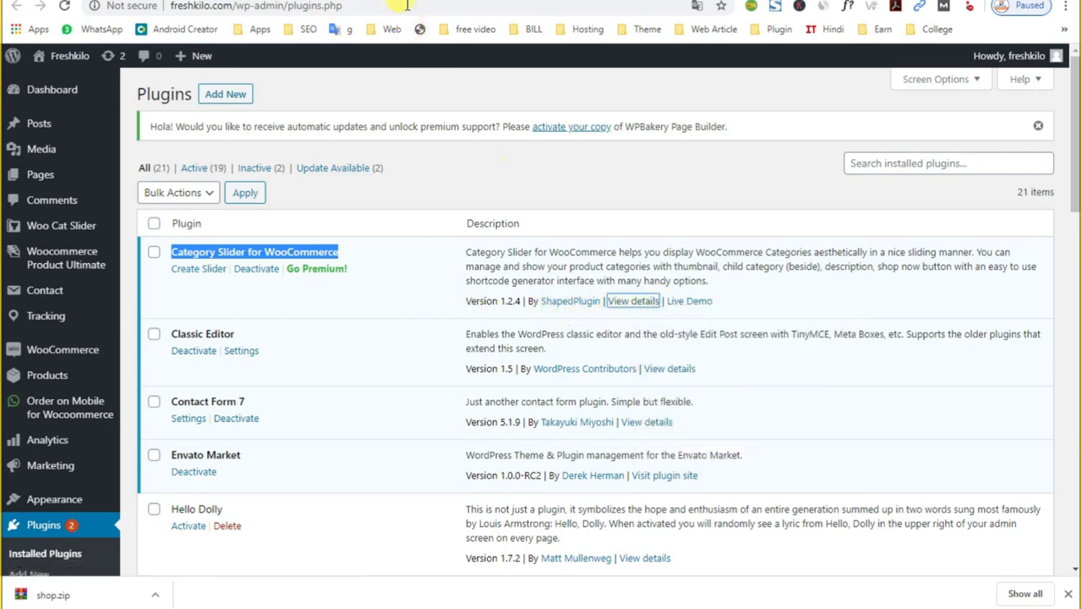
pyautogui.press('Return')
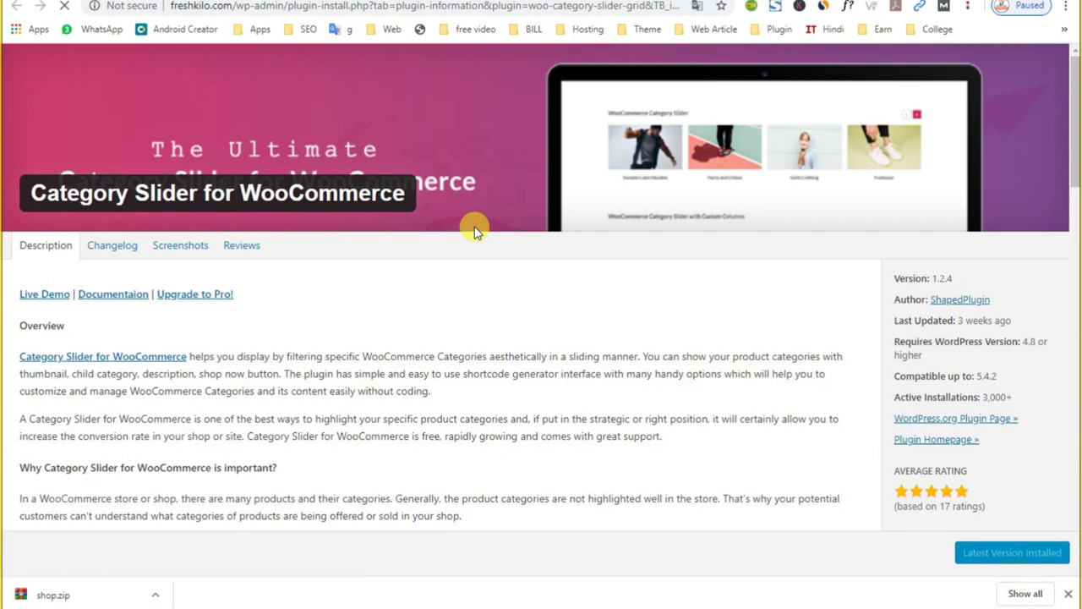
# Examine the Category Slider for WooCommerce screenshots of example layouts and slider settings, and close the plugin details
pyautogui.click(167, 251)
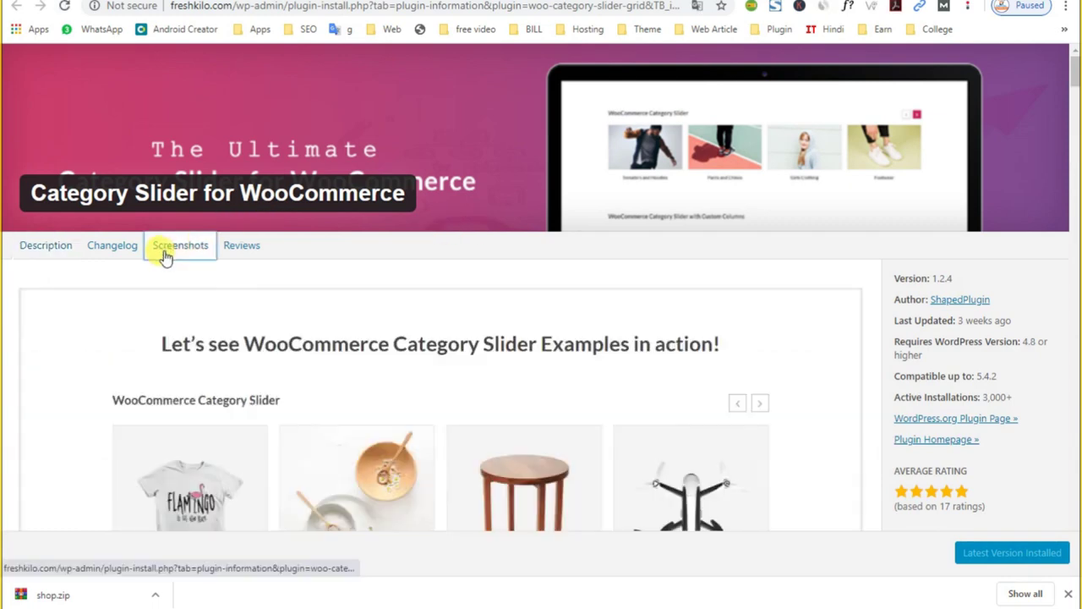
pyautogui.scroll(-3, 630, 411)
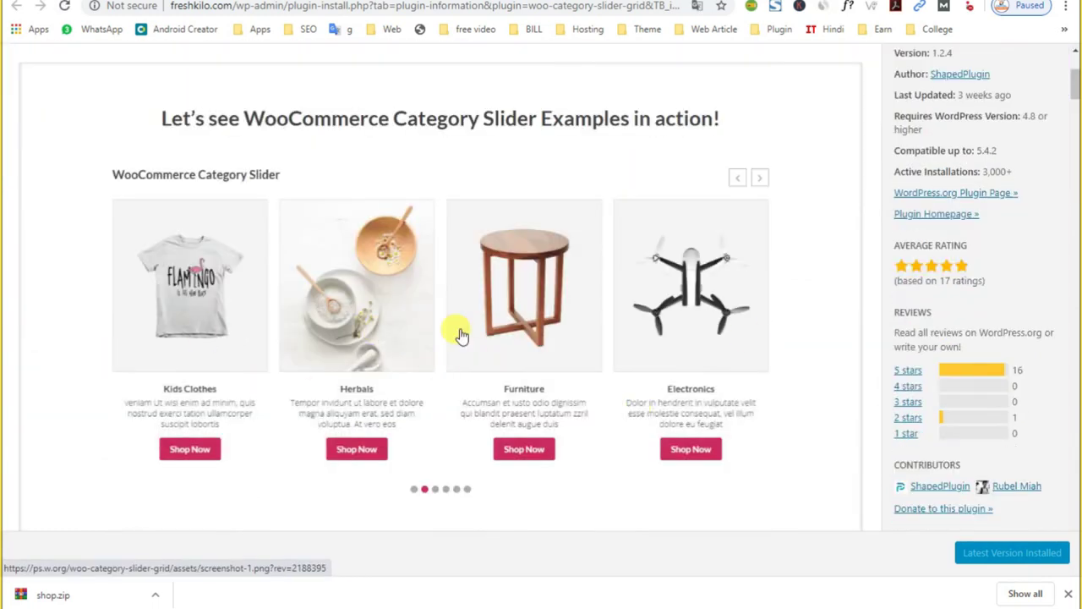
pyautogui.scroll(-5, 461, 335)
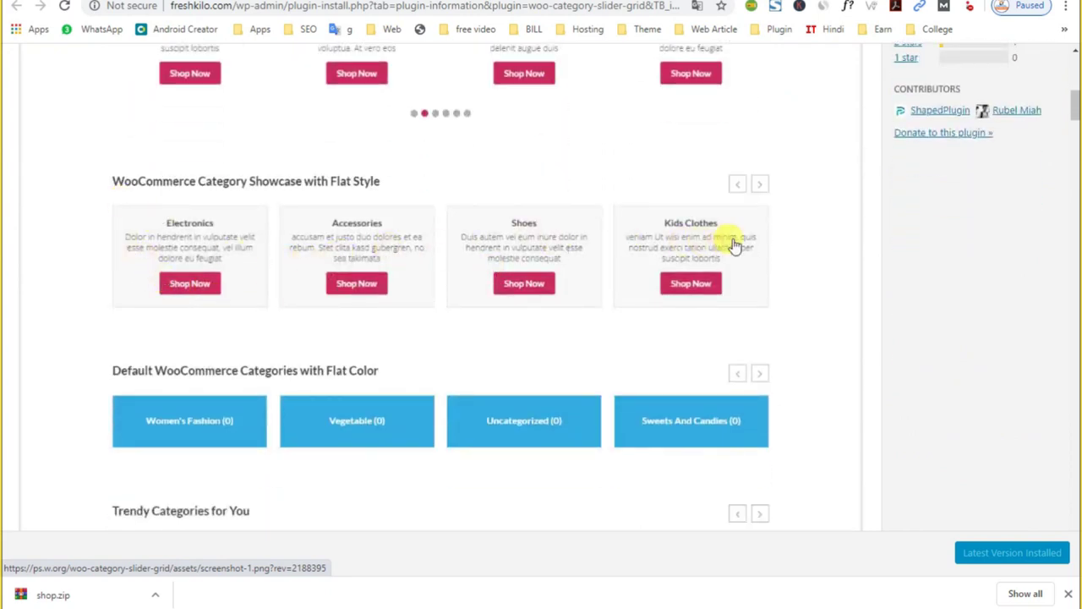
pyautogui.scroll(-2, 493, 295)
pyautogui.scroll(-3, 475, 296)
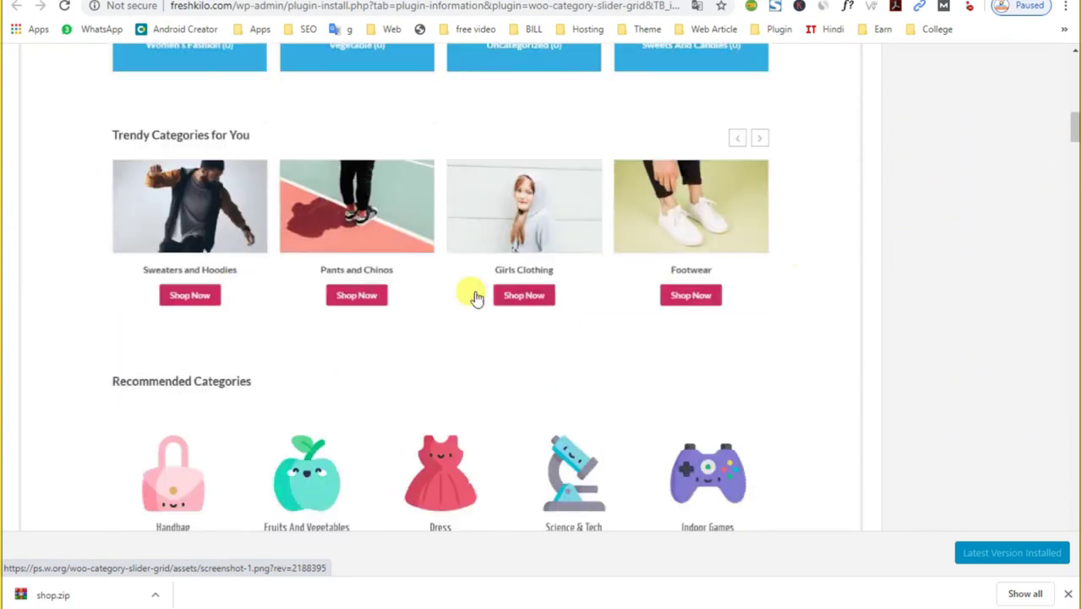
pyautogui.scroll(-2, 736, 252)
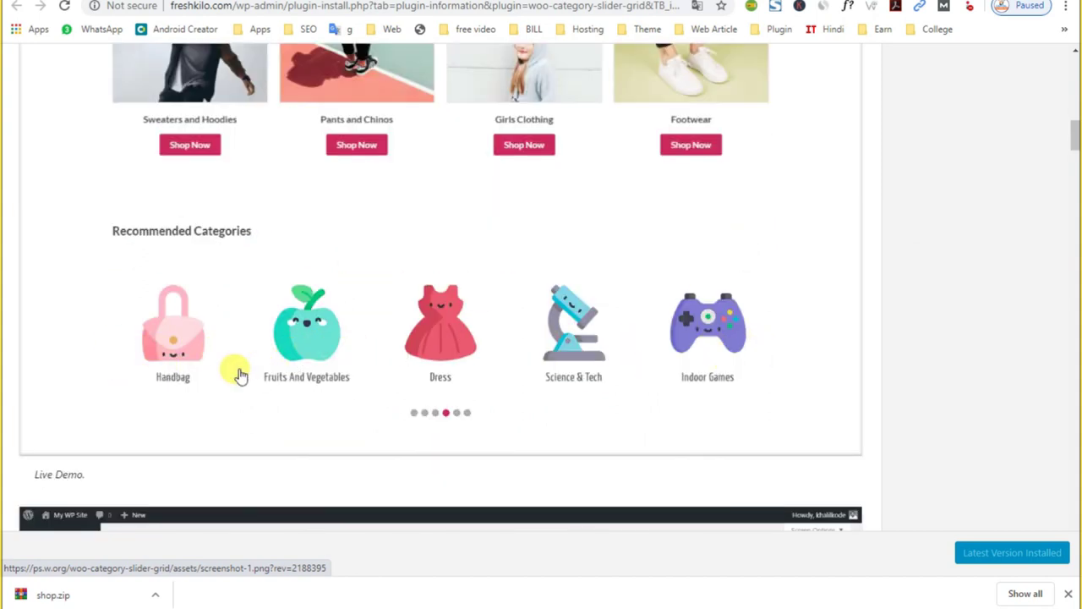
pyautogui.scroll(-4, 432, 425)
pyautogui.scroll(-1, 437, 427)
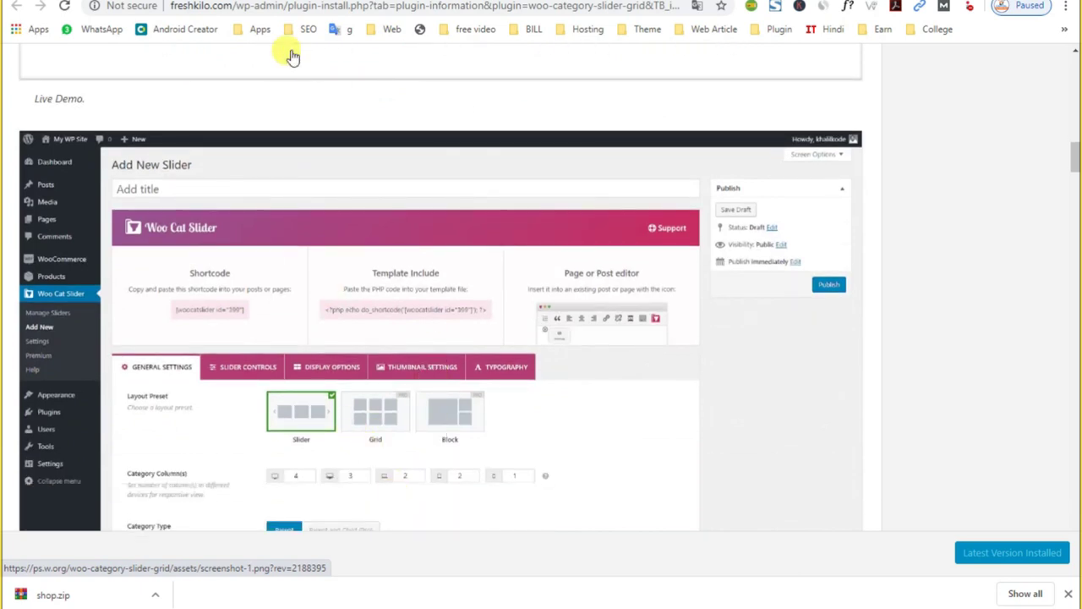
pyautogui.hotkey('ctrl', 'w')
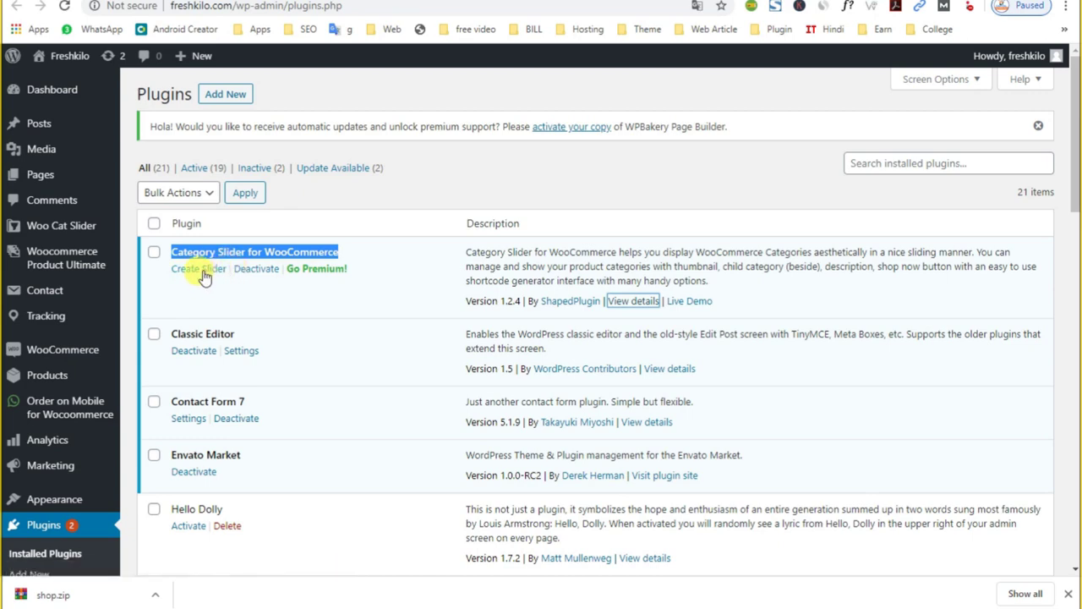
# Start a new slider from the Category Slider for WooCommerce plugin and look over its general settings
pyautogui.click(201, 270)
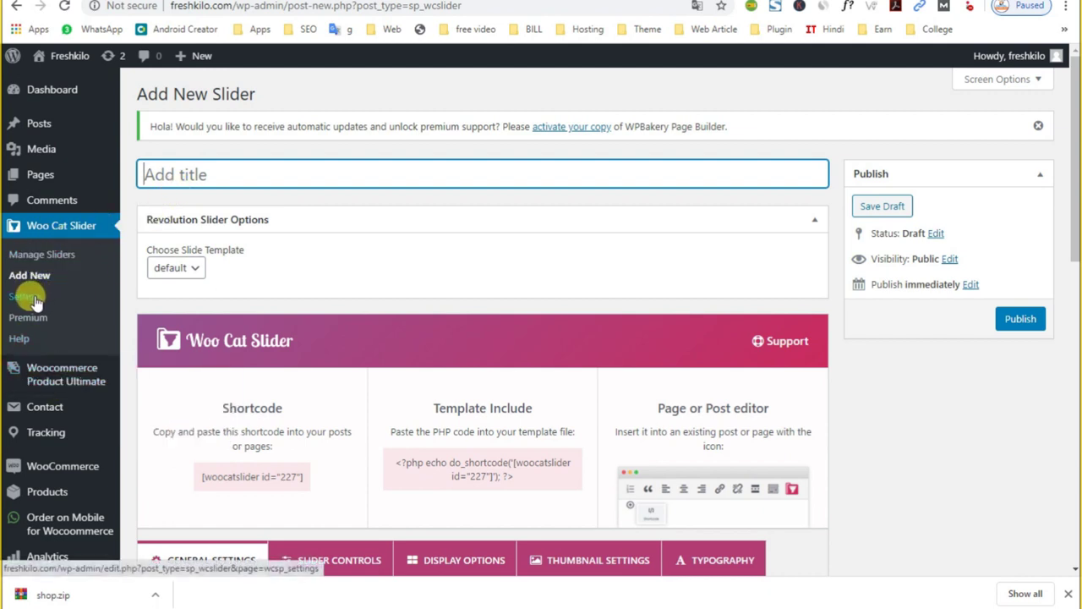
pyautogui.scroll(-3, 279, 318)
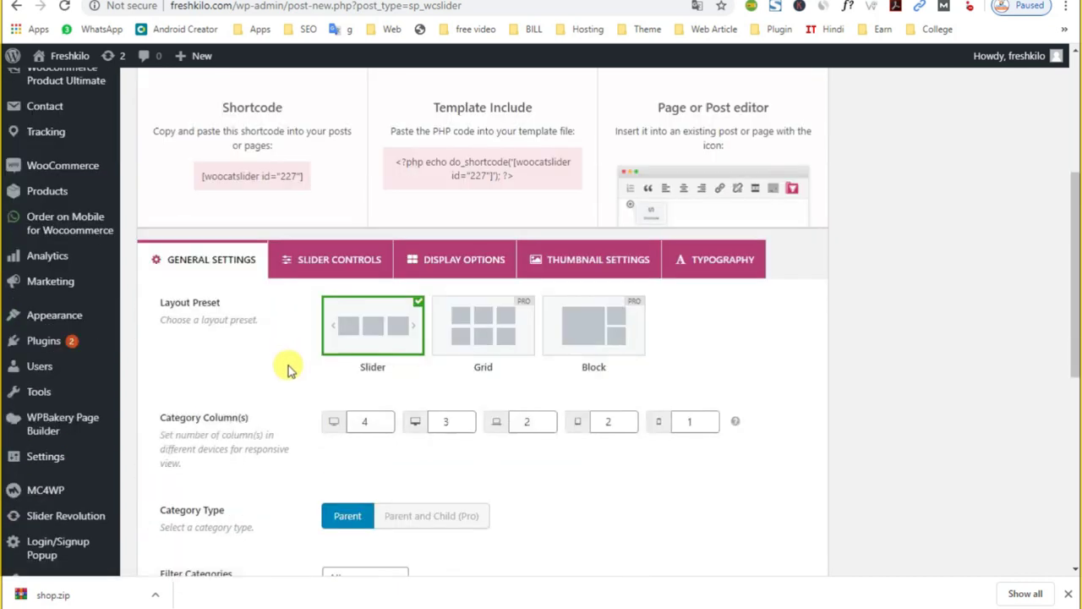
pyautogui.scroll(2, 288, 370)
pyautogui.scroll(1, 287, 371)
# Go to the list of category sliders and open Shop By Category for editing to view its title, shortcode and slider controls
pyautogui.click(21, 226)
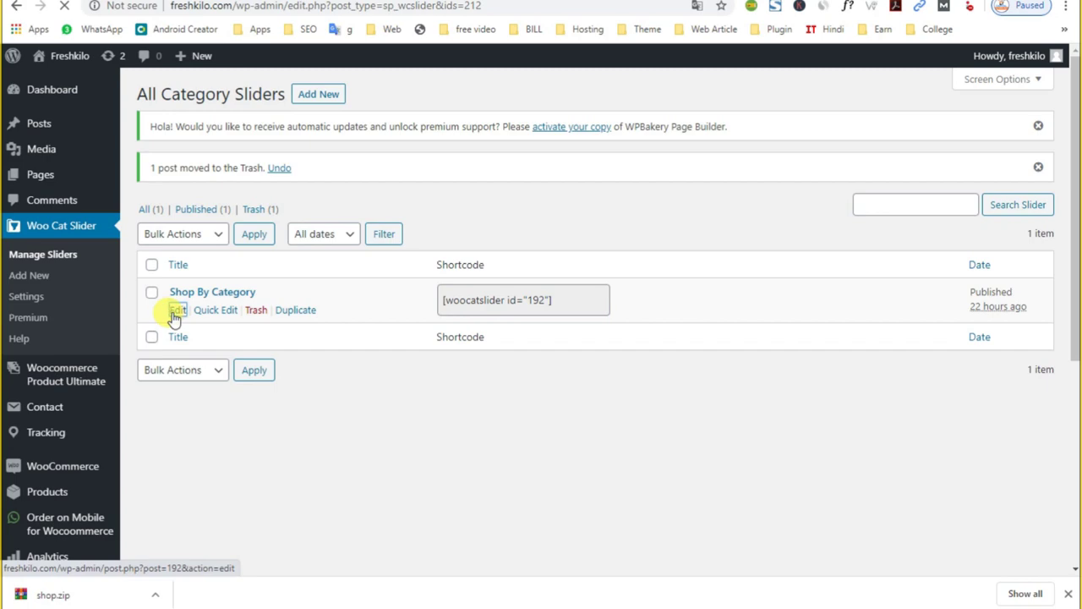
pyautogui.click(175, 311)
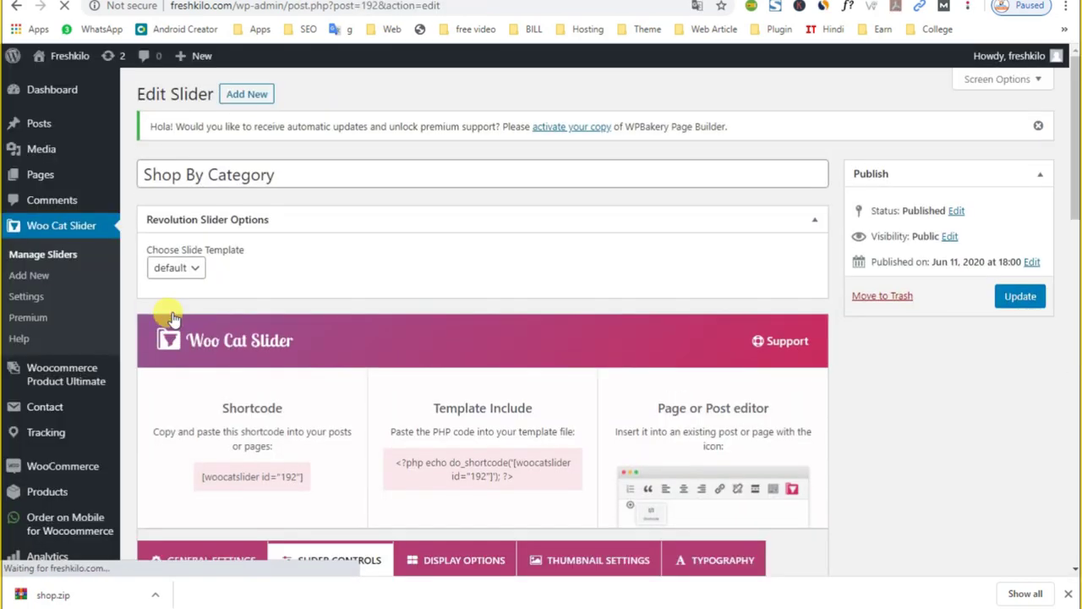
pyautogui.scroll(-3, 172, 319)
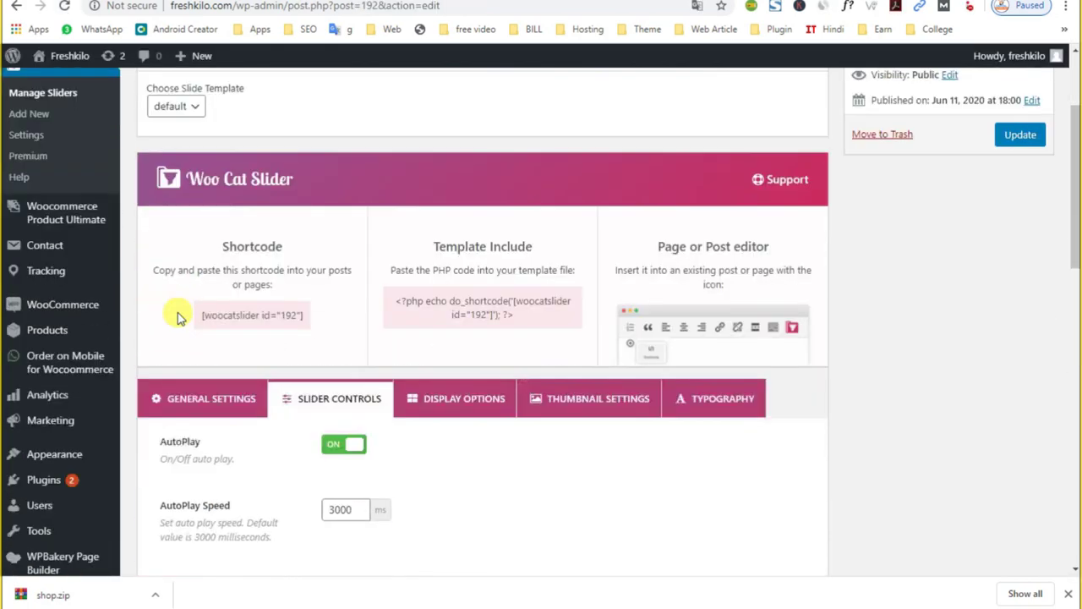
pyautogui.scroll(3, 177, 312)
pyautogui.click(251, 174)
pyautogui.hotkey('ctrl', 'a')
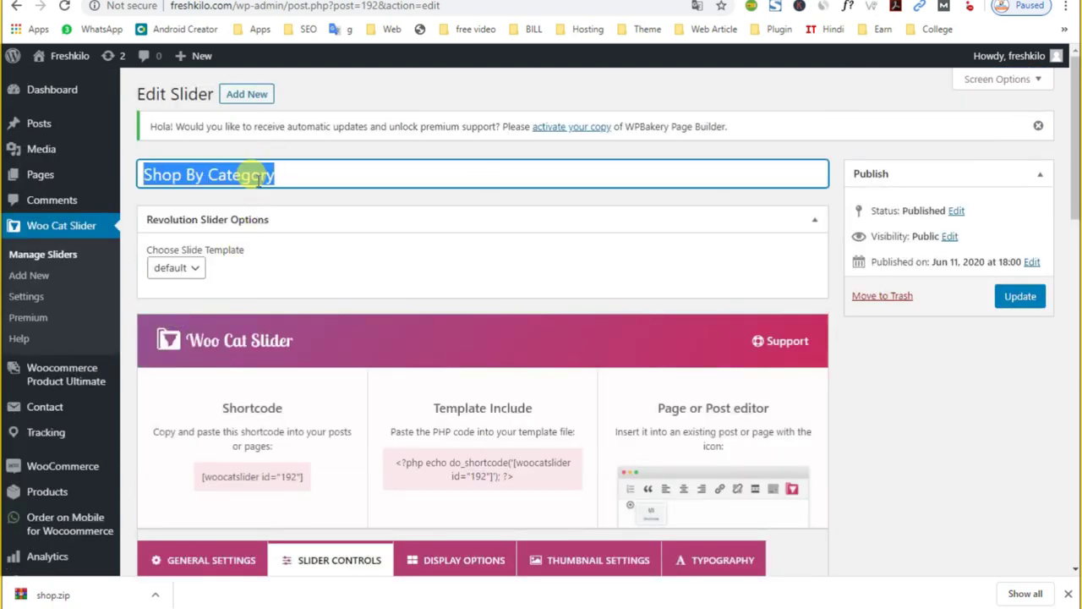
# Create a new category slider titled "test category", look over its general settings and publish it
pyautogui.click(245, 94)
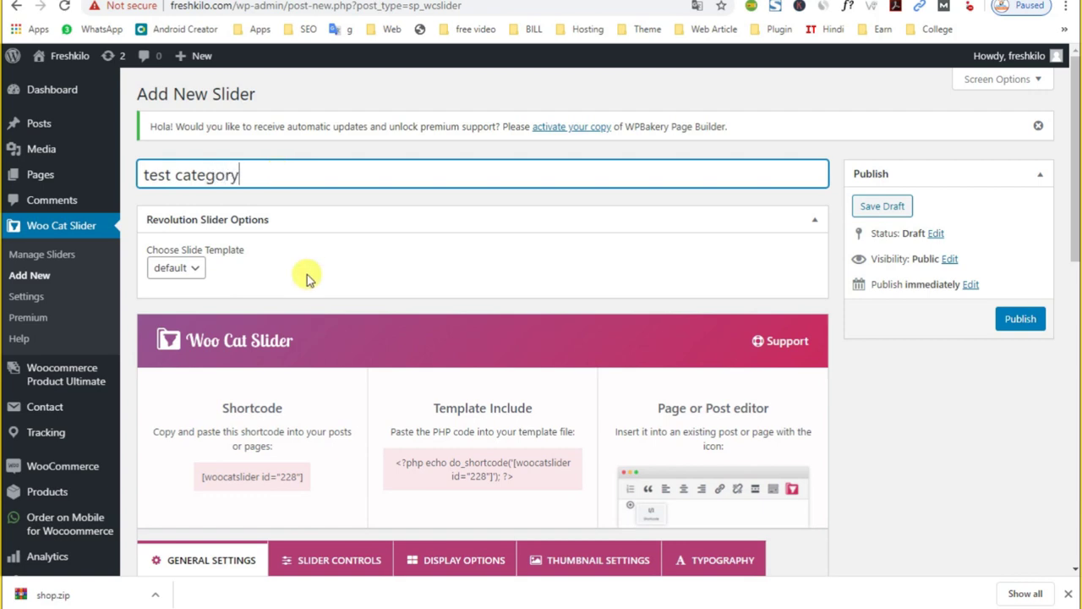
pyautogui.scroll(-2, 287, 253)
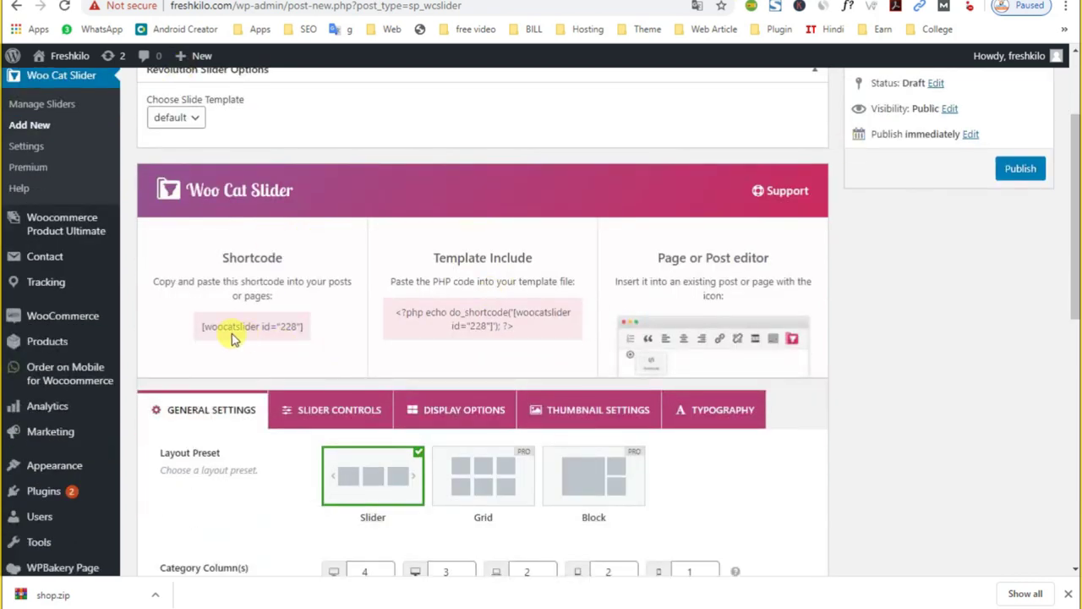
pyautogui.scroll(-2, 541, 465)
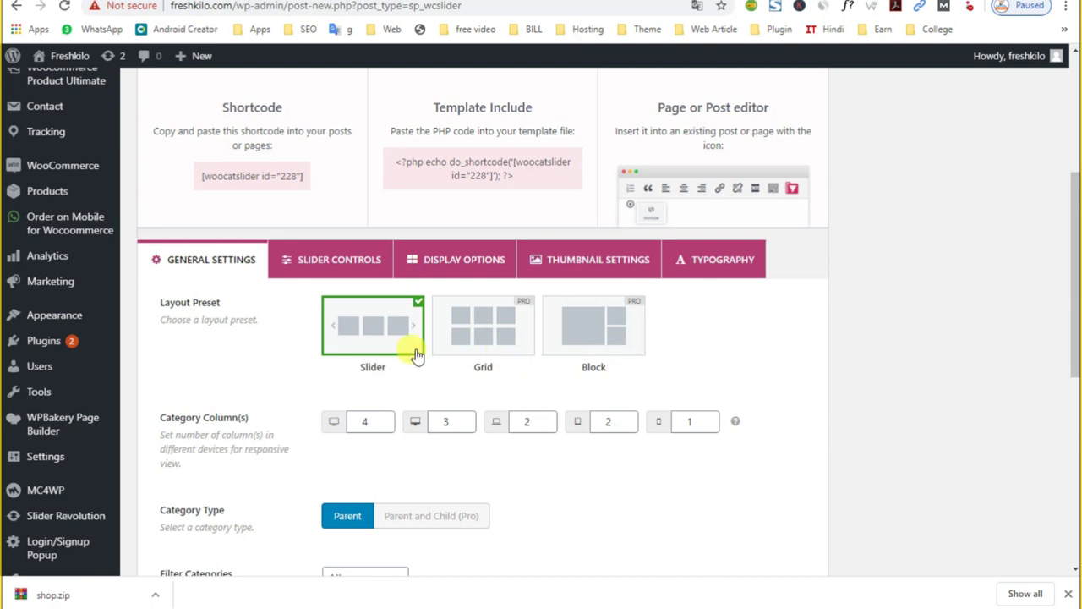
pyautogui.scroll(-6, 404, 351)
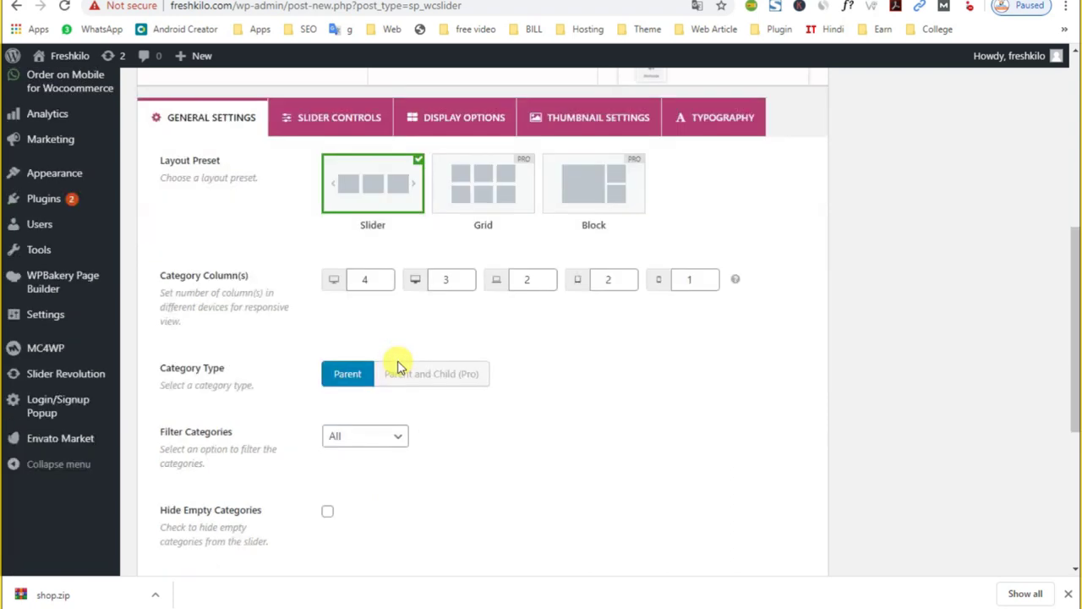
pyautogui.scroll(8, 347, 354)
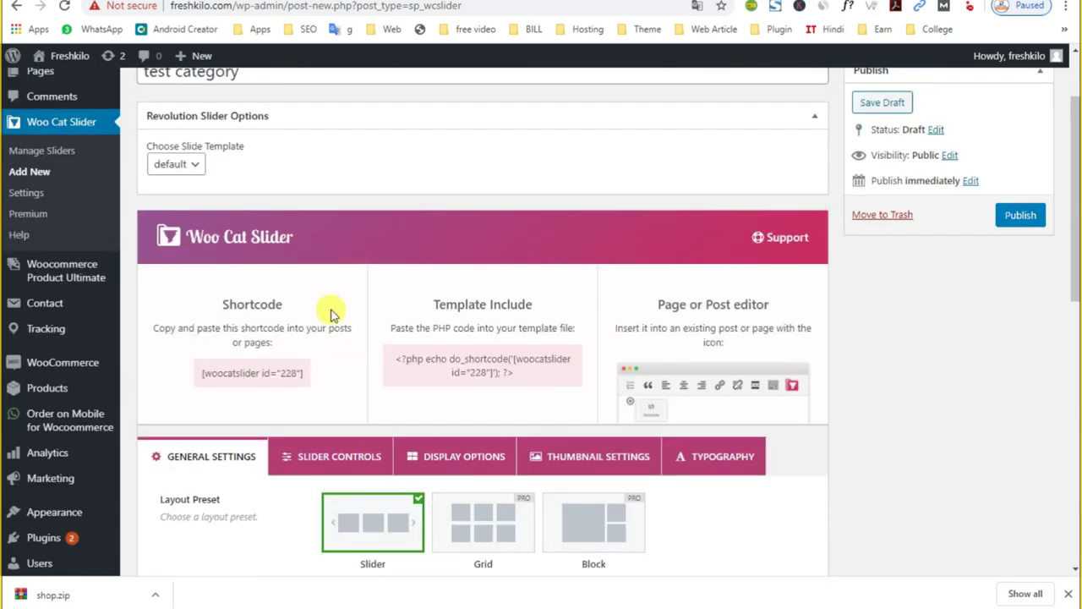
pyautogui.scroll(2, 329, 310)
pyautogui.tripleClick(181, 169)
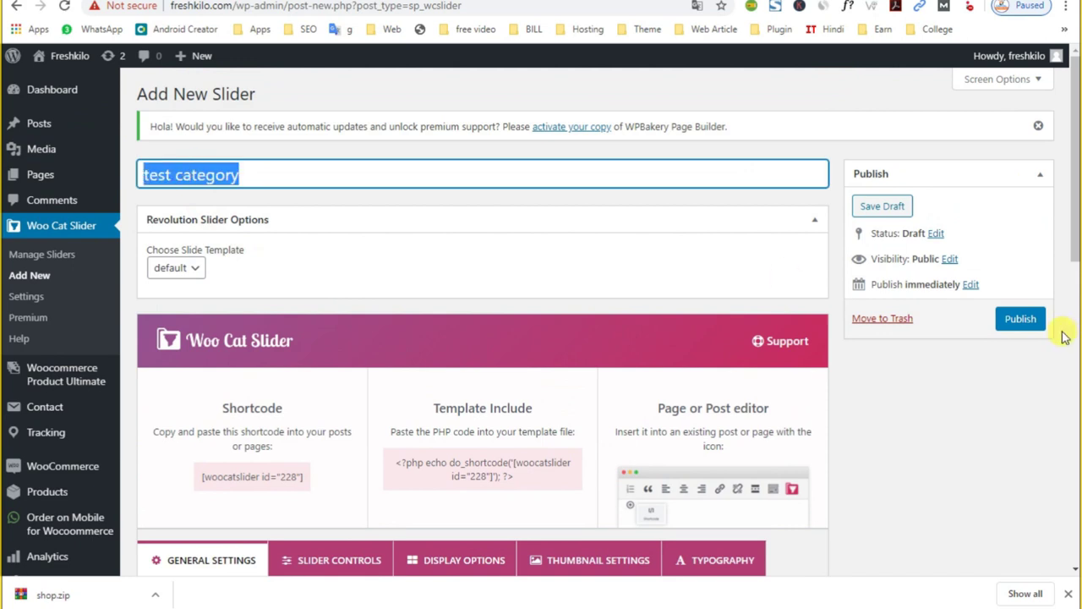
pyautogui.click(1020, 319)
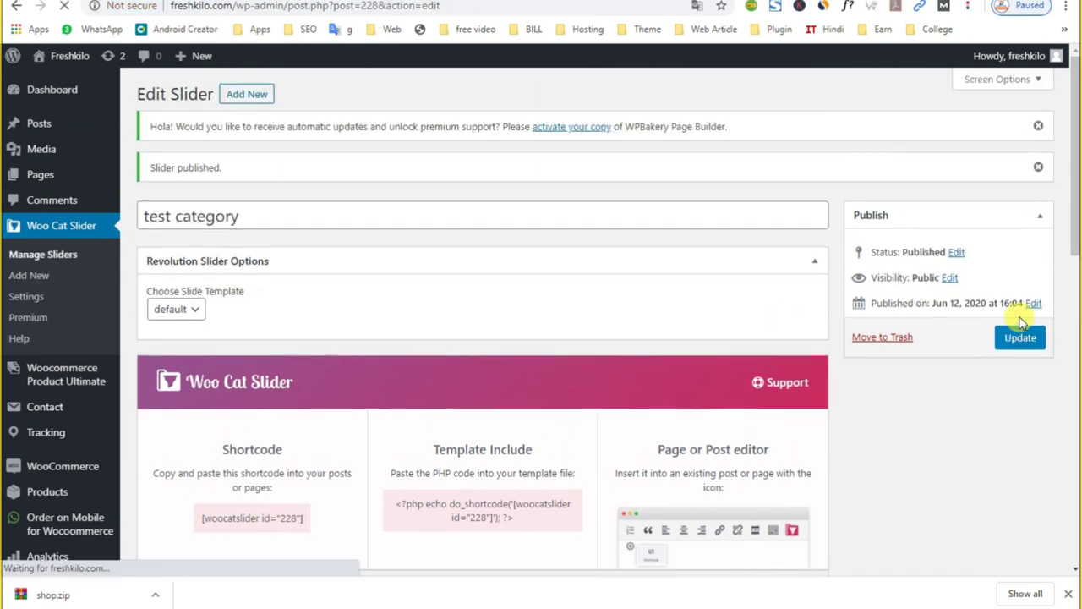
# Copy the test category slider's shortcode and clone the [woocatslider id="192"] text block in the Home page editor
pyautogui.tripleClick(254, 517)
pyautogui.hotkey('ctrl', 'c')
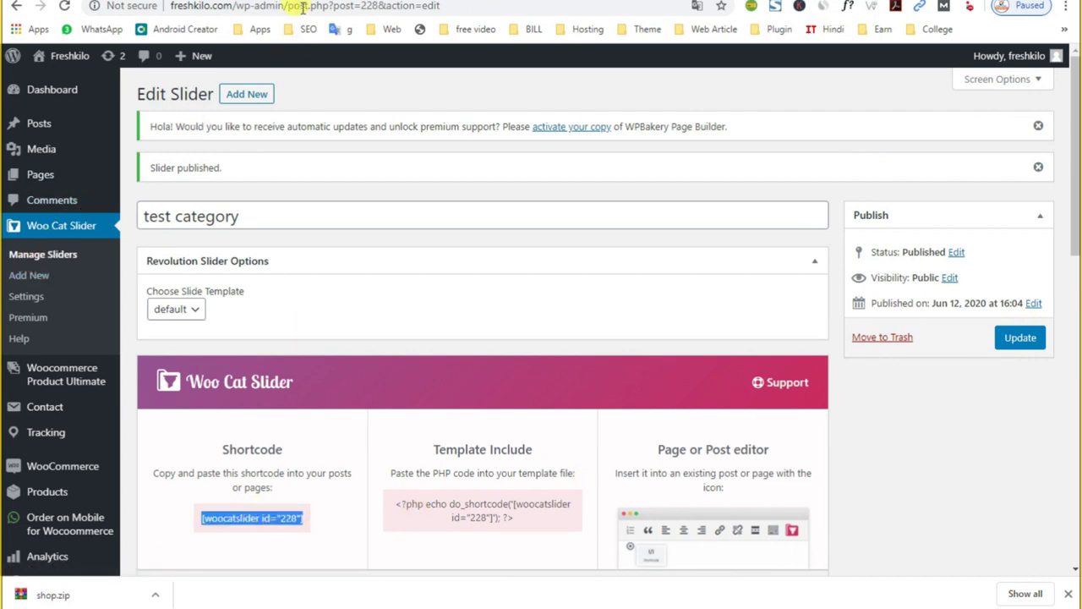
pyautogui.hotkey('ctrl', 'Tab')
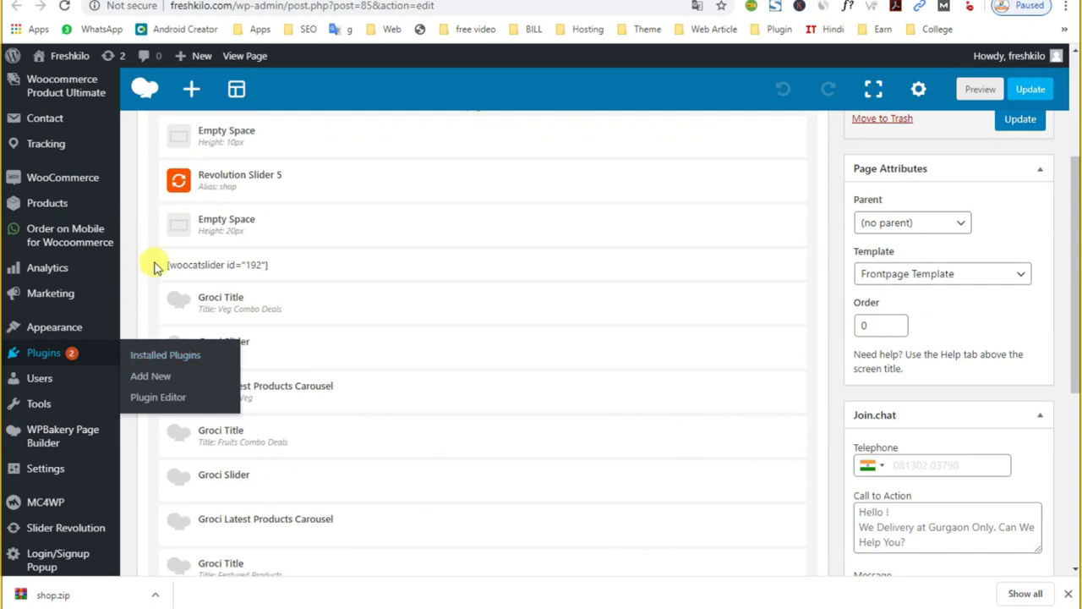
pyautogui.scroll(2, 281, 295)
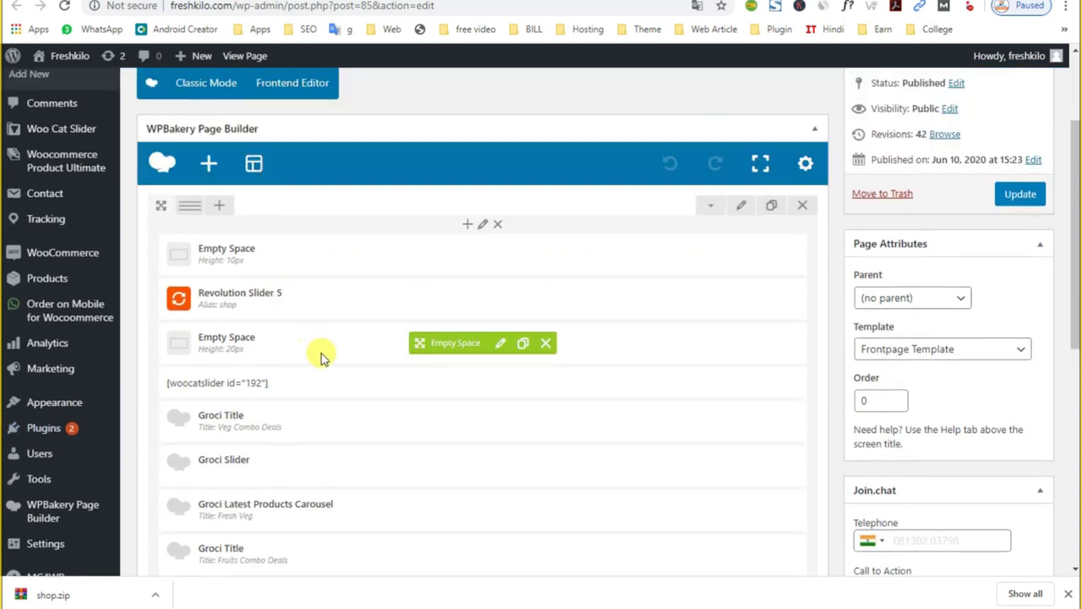
pyautogui.scroll(-2, 311, 359)
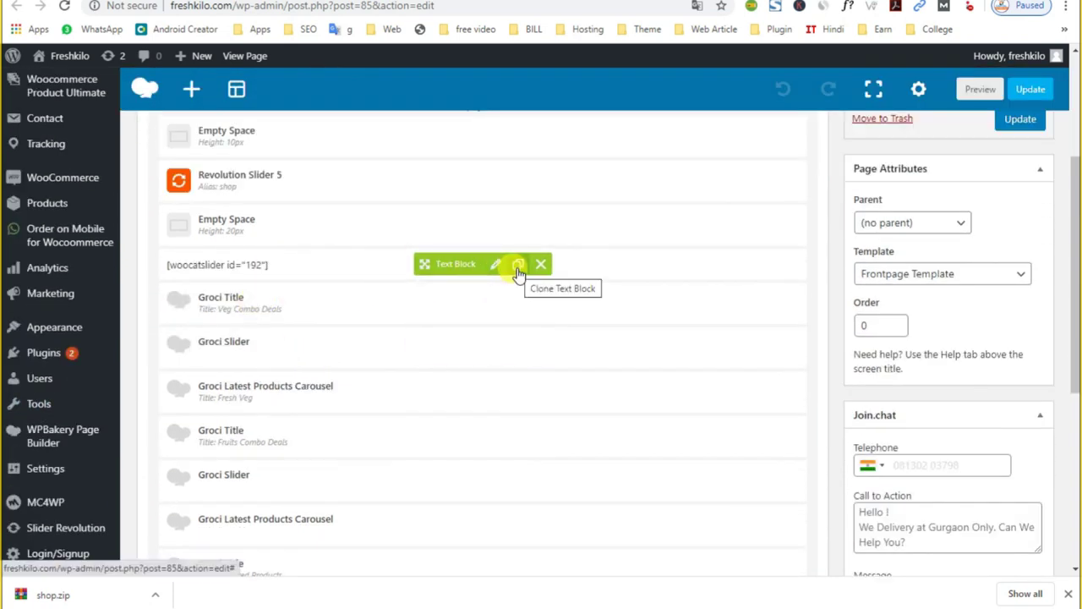
pyautogui.click(518, 264)
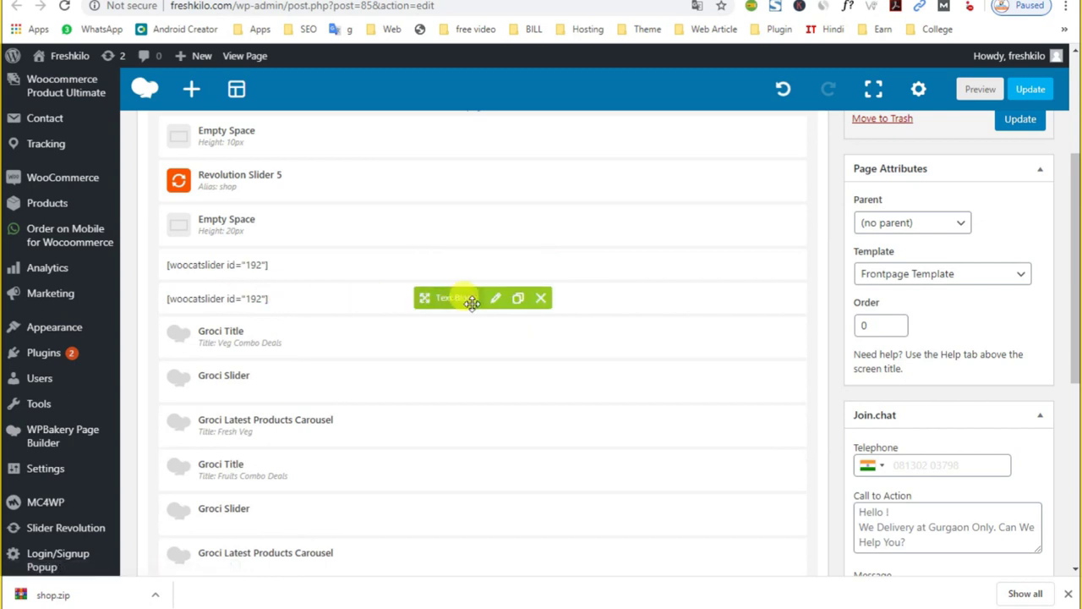
# Replace the cloned text block's content with [woocatslider id="228"], save the block and update the Home page
pyautogui.click(495, 302)
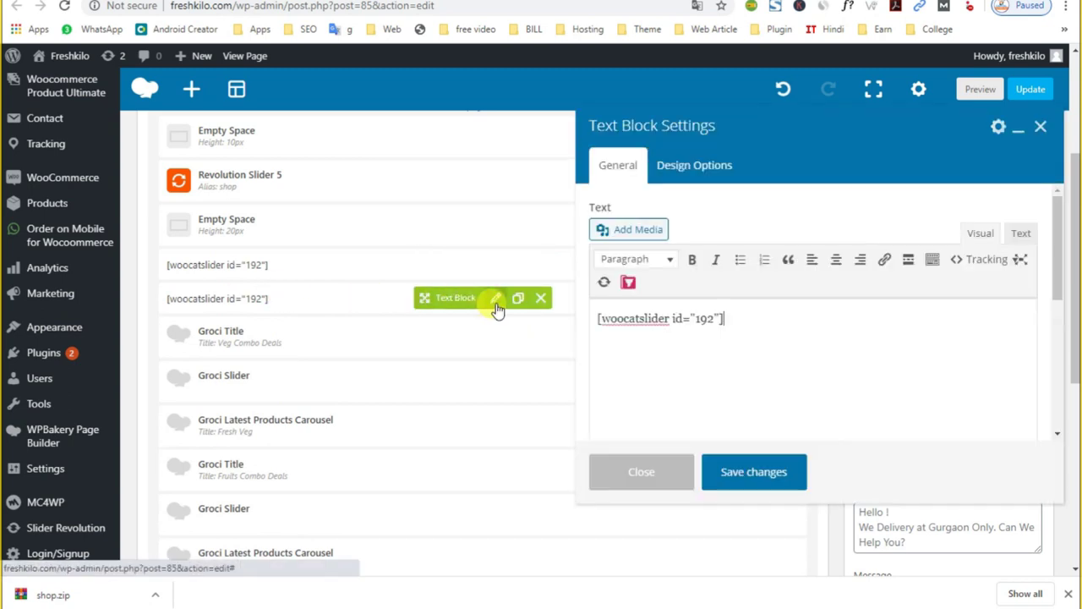
pyautogui.tripleClick(648, 317)
pyautogui.hotkey('ctrl', 'v')
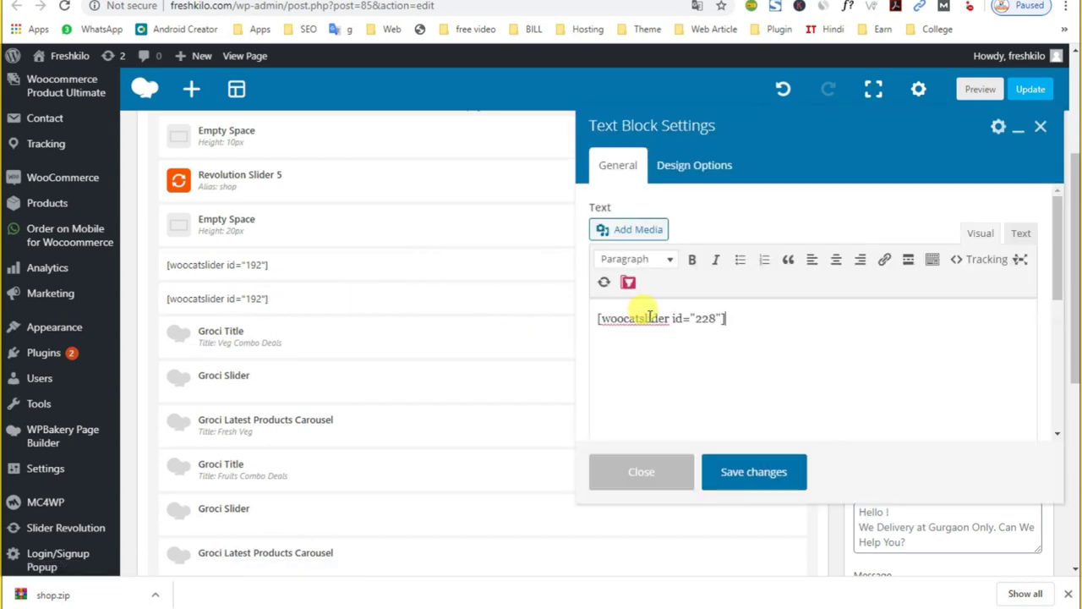
pyautogui.click(734, 472)
pyautogui.click(1023, 120)
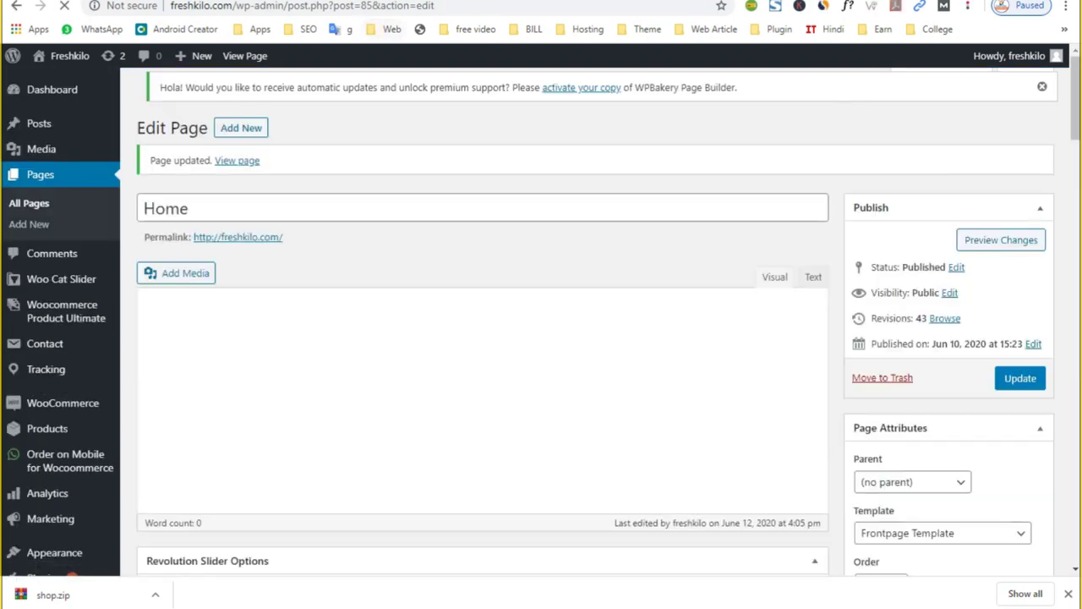
# Reload the storefront home page and view the test category slider below Shop By Category
pyautogui.click(516, 4)
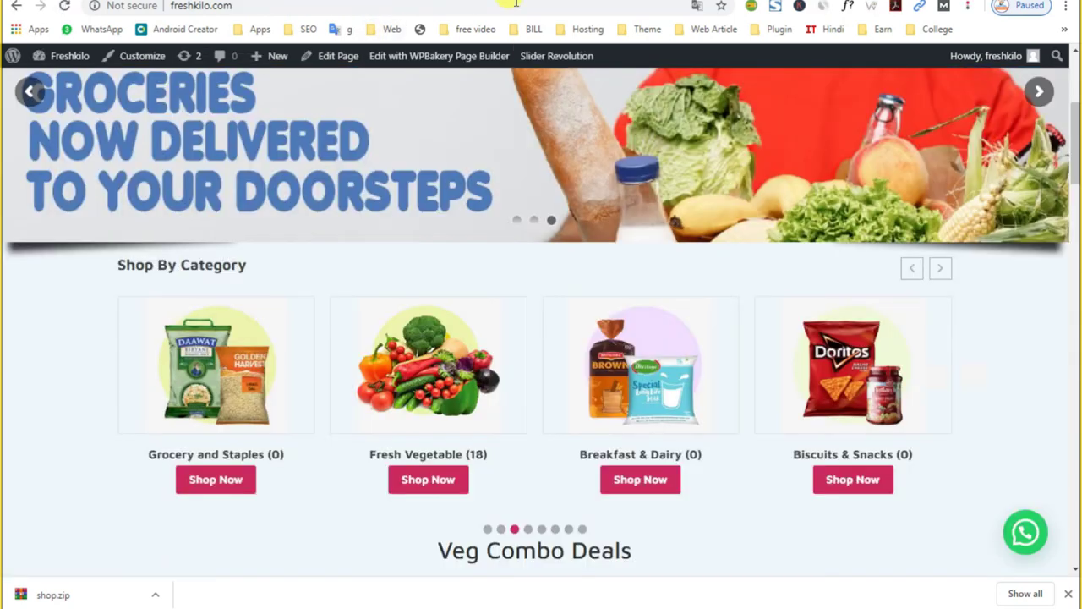
pyautogui.click(63, 9)
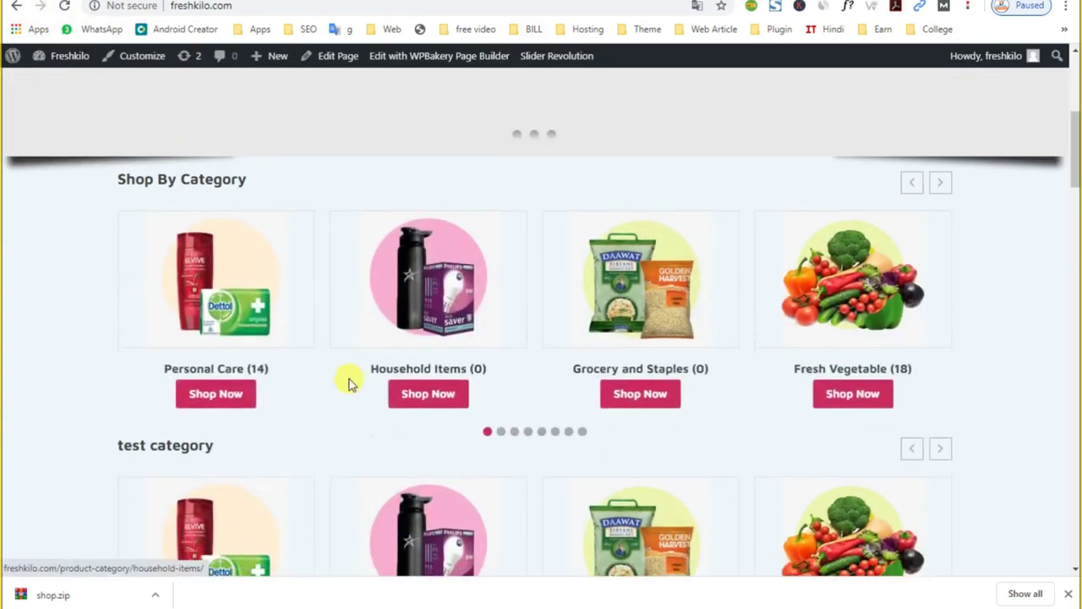
pyautogui.scroll(-2, 253, 363)
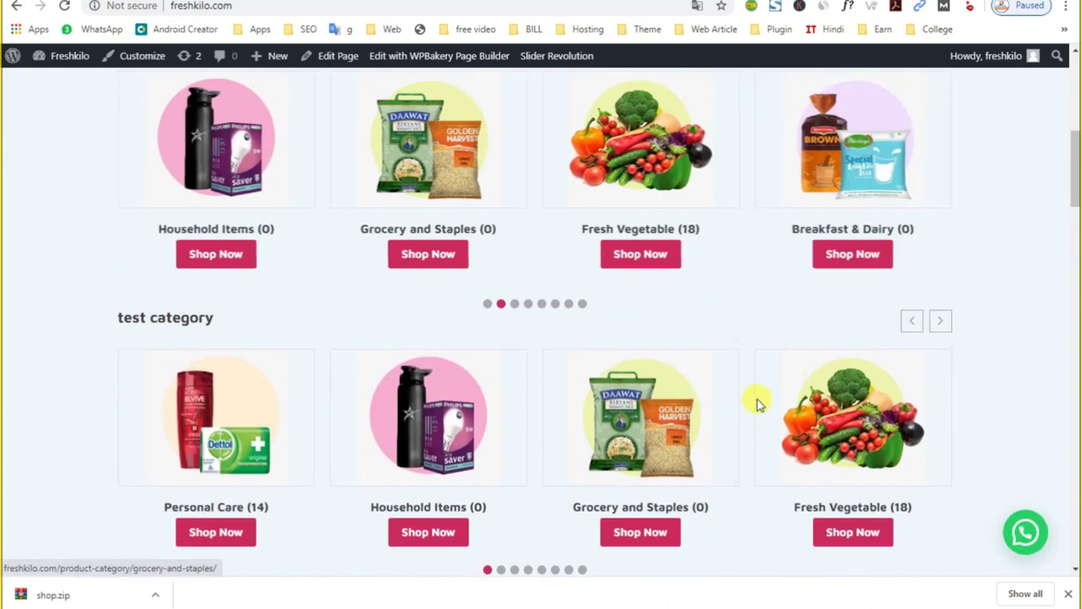
# Return to the test category slider's edit page and examine the category column counts for each device size
pyautogui.hotkey('alt', 'Left')
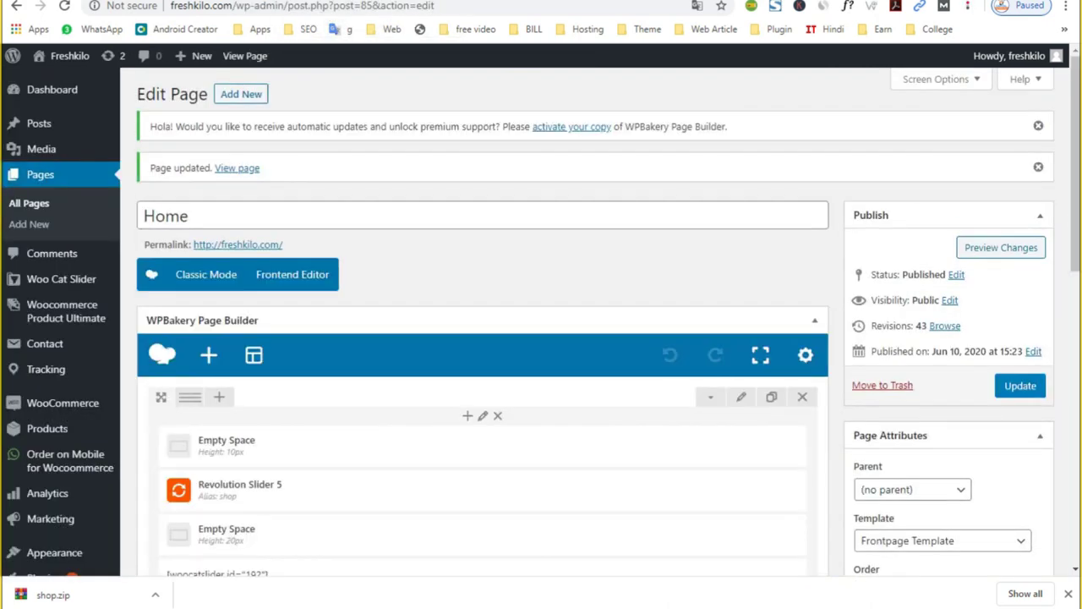
pyautogui.hotkey('alt', 'Left')
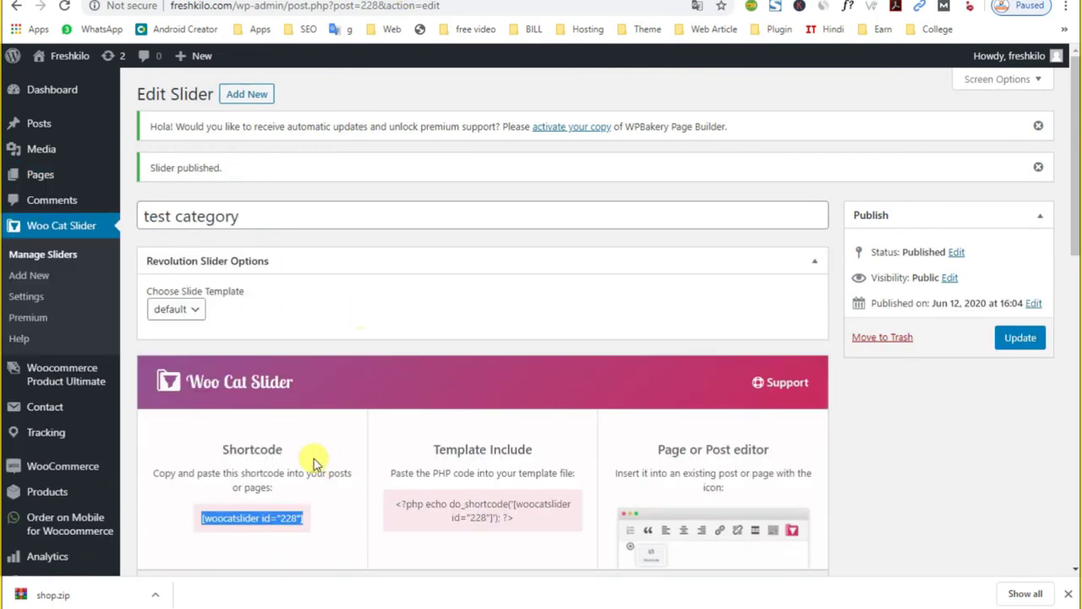
pyautogui.scroll(-5, 313, 464)
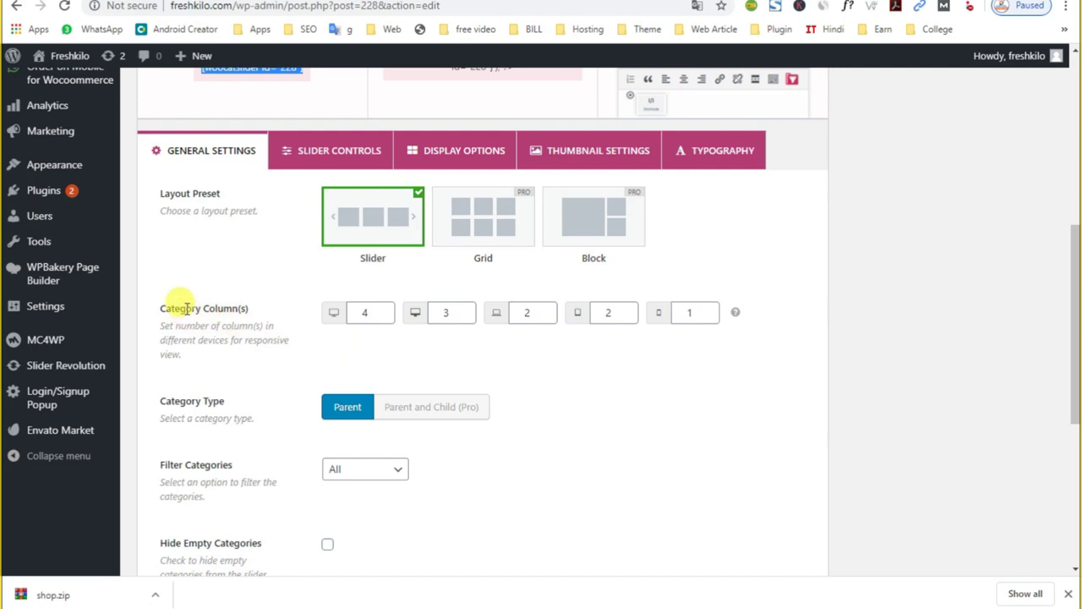
pyautogui.doubleClick(360, 313)
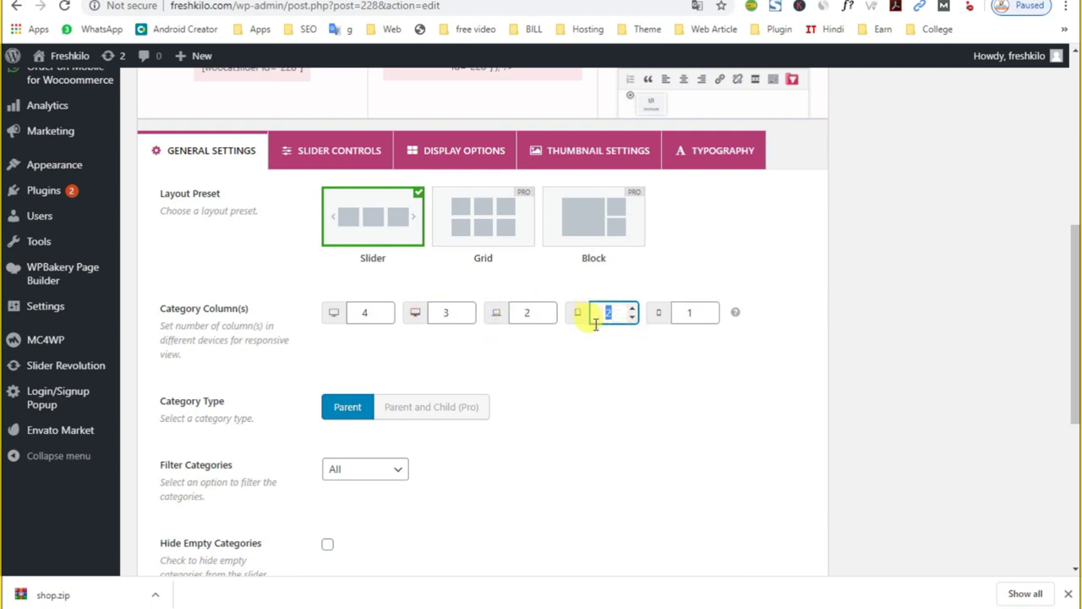
pyautogui.doubleClick(699, 314)
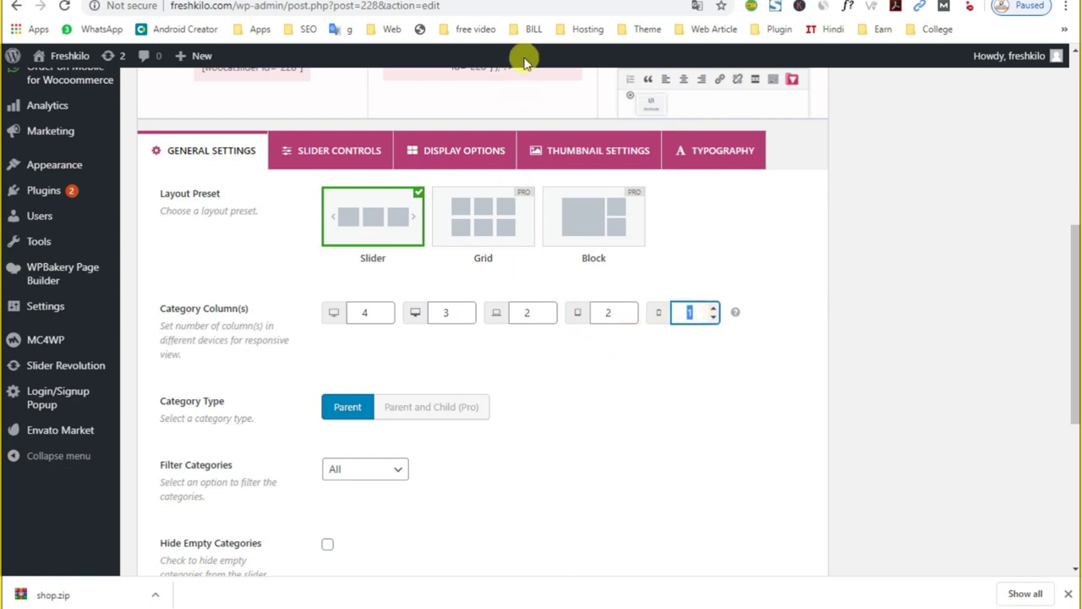
# Switch to the storefront, shrink the browser window to phone width and check how the category sliders and product sections adapt
pyautogui.hotkey('ctrl', 'Tab')
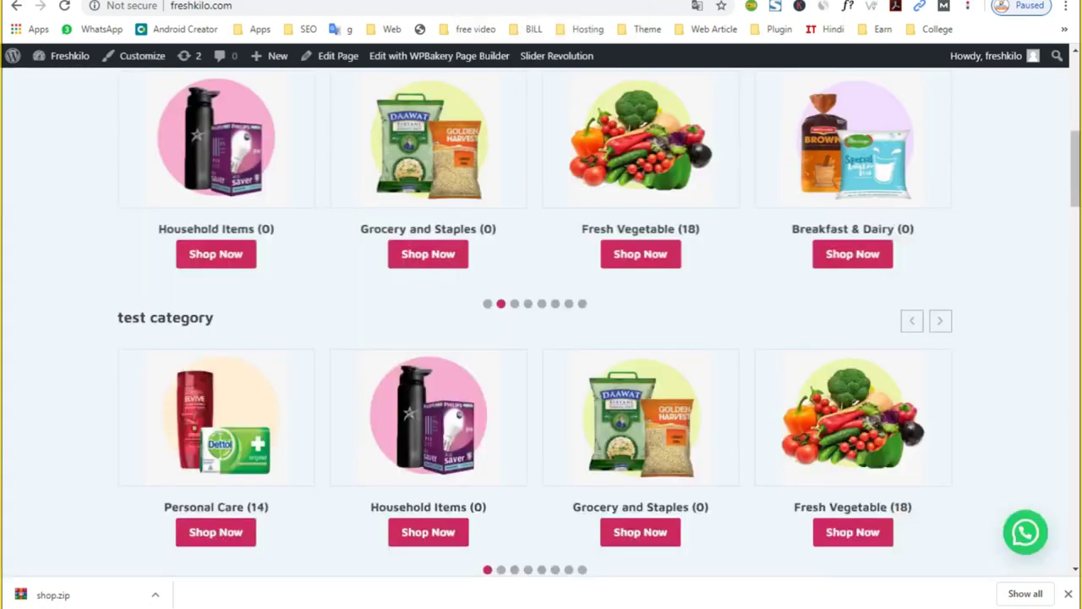
pyautogui.press('super+Down')
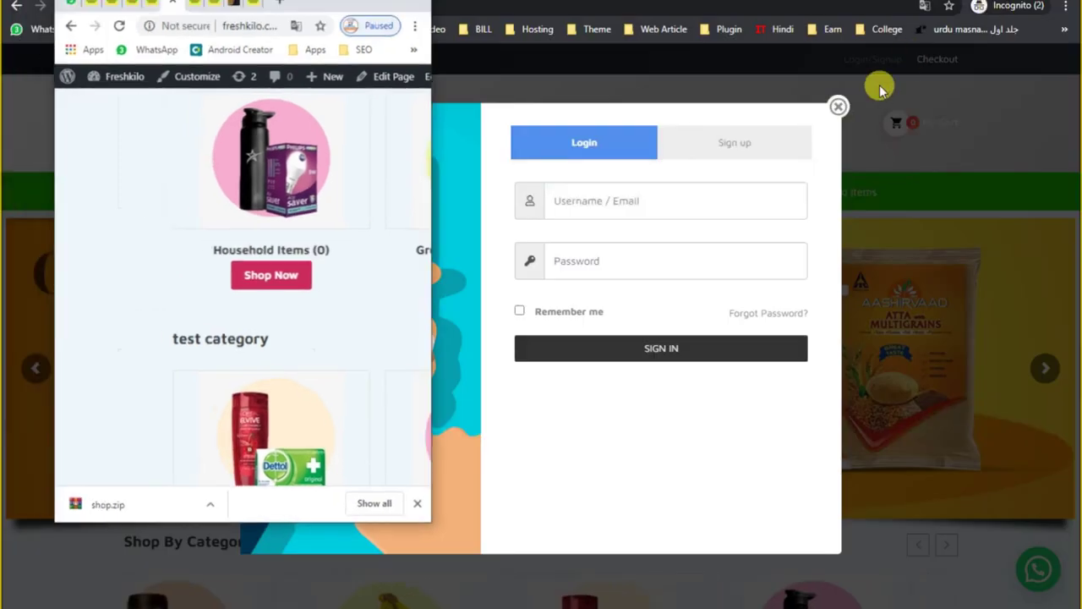
pyautogui.scroll(3, 290, 288)
pyautogui.scroll(4, 290, 288)
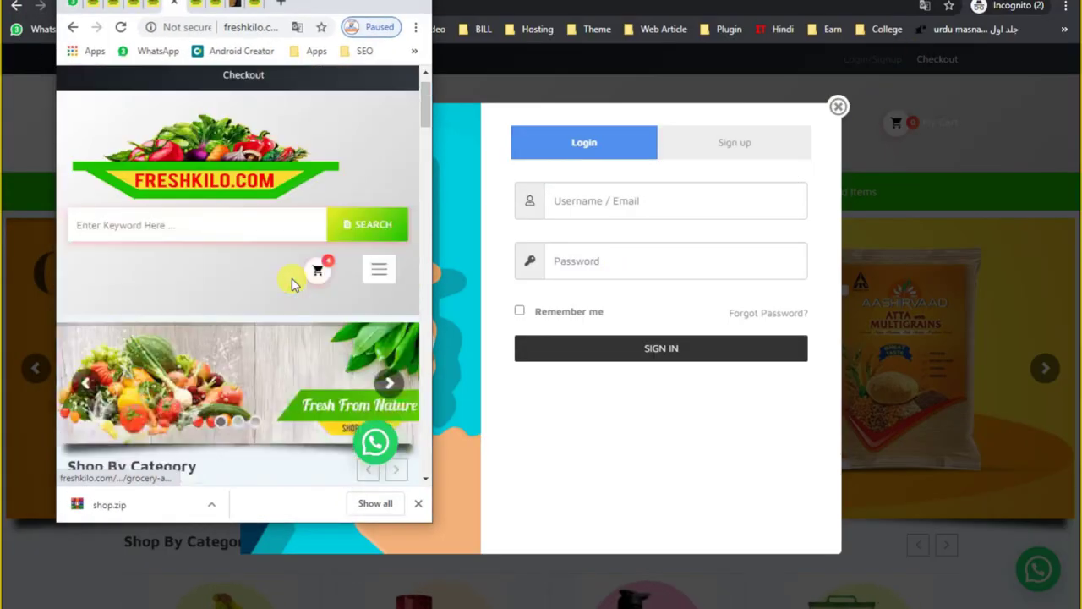
pyautogui.scroll(-10, 290, 254)
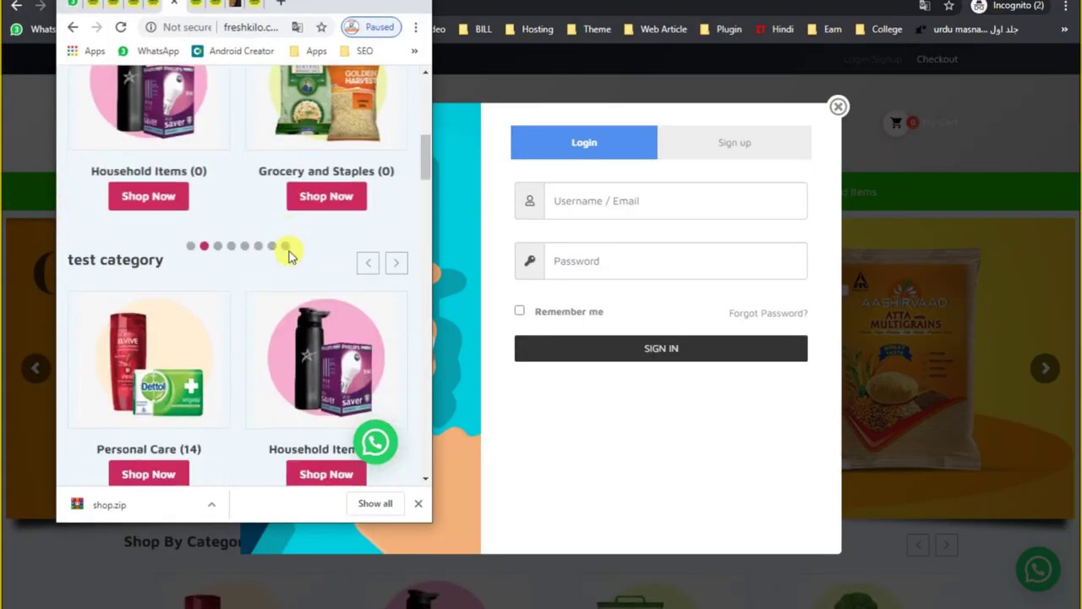
pyautogui.scroll(-12, 290, 256)
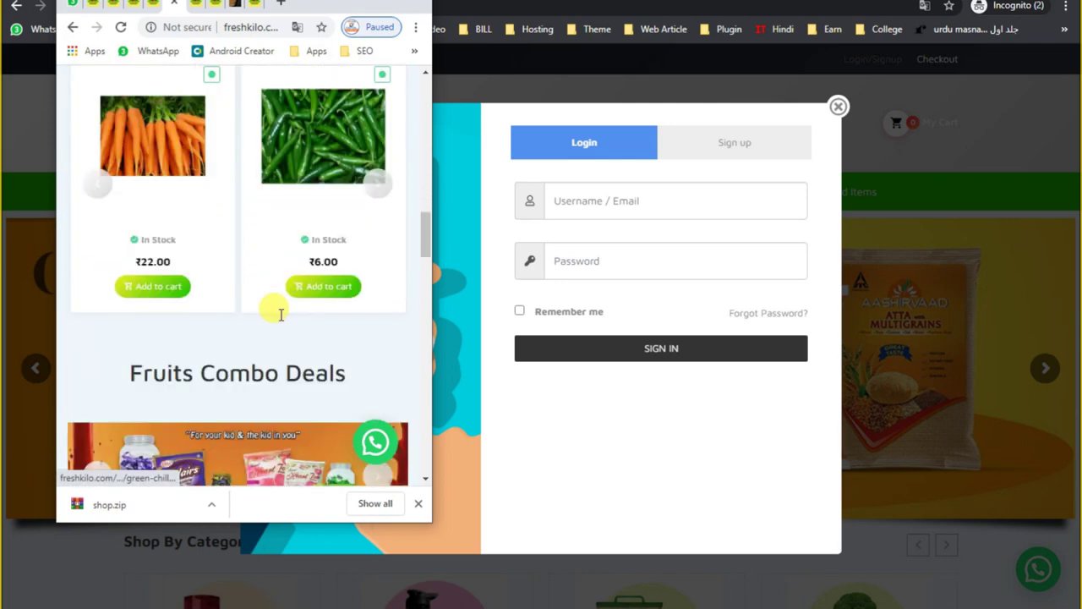
pyautogui.scroll(-12, 283, 319)
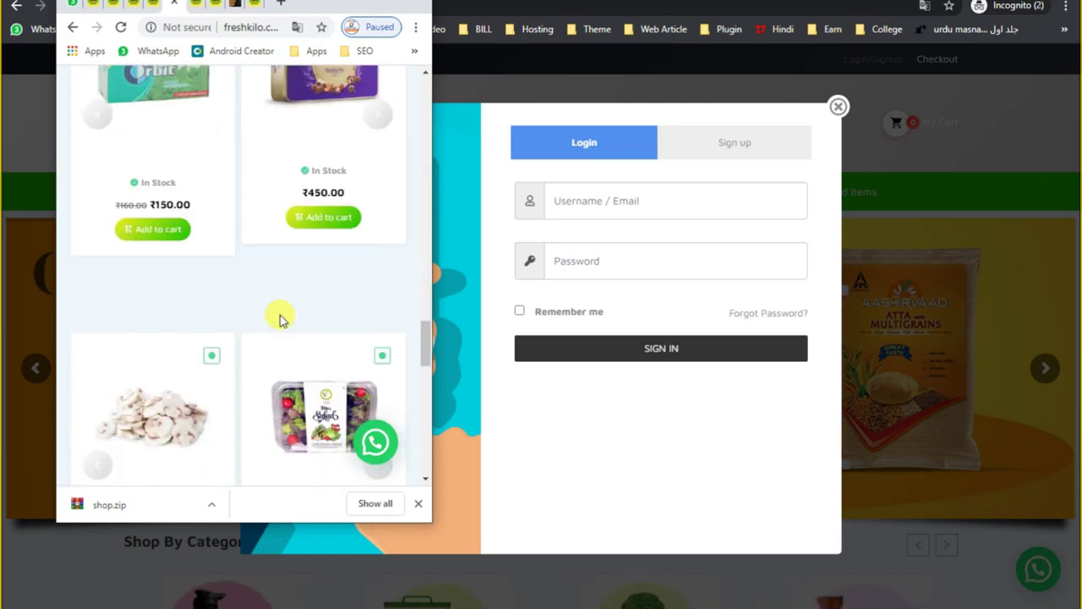
# Review the phone-width storefront's product sections, Veg Combo Deals banner, category slider and header
pyautogui.scroll(20, 282, 320)
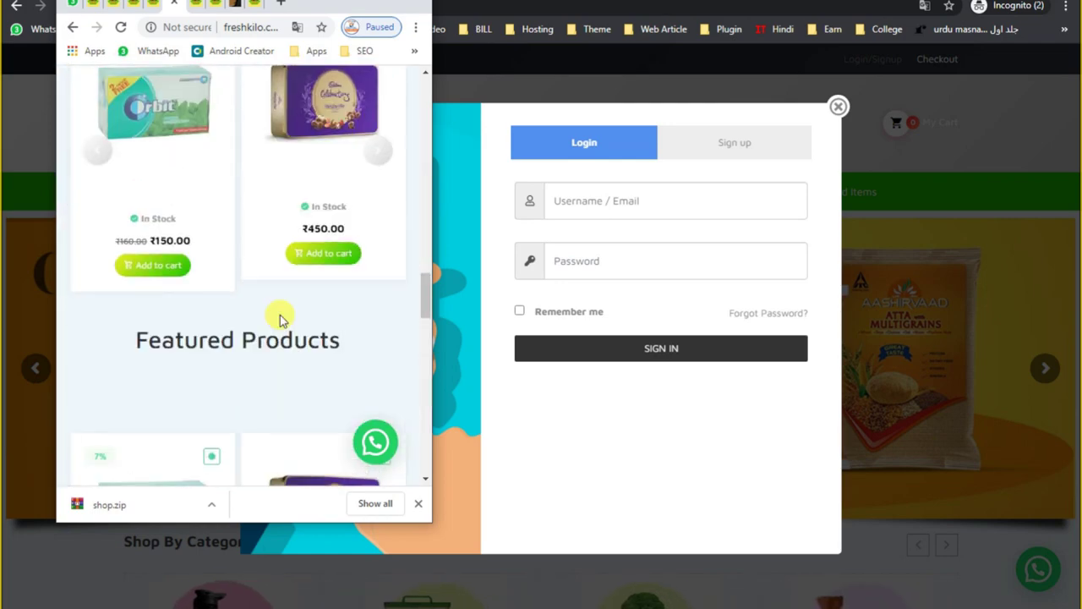
pyautogui.scroll(10, 282, 317)
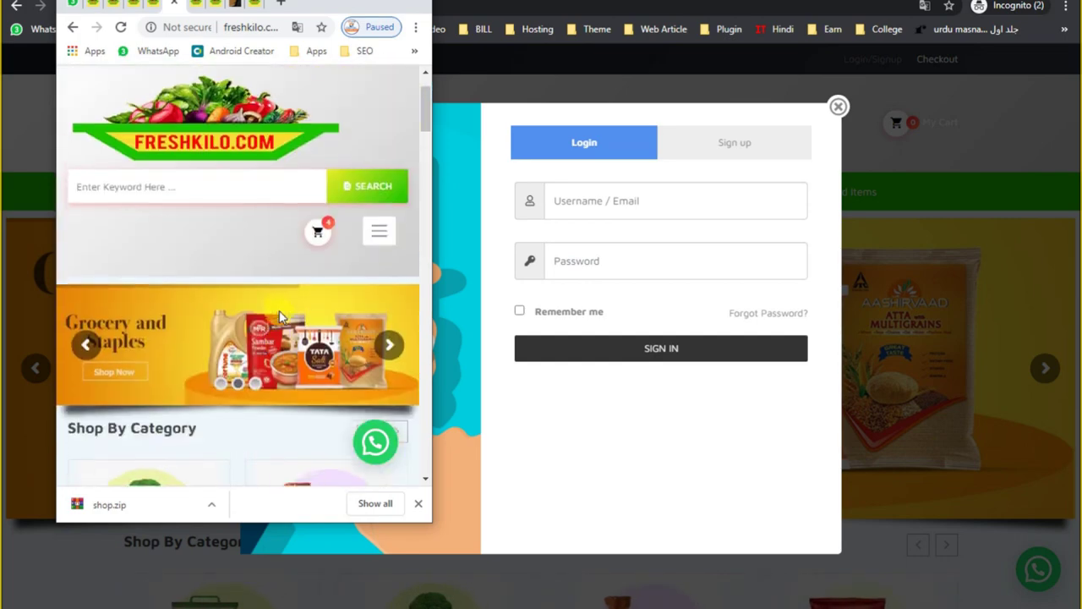
pyautogui.scroll(-5, 279, 315)
pyautogui.scroll(-6, 279, 314)
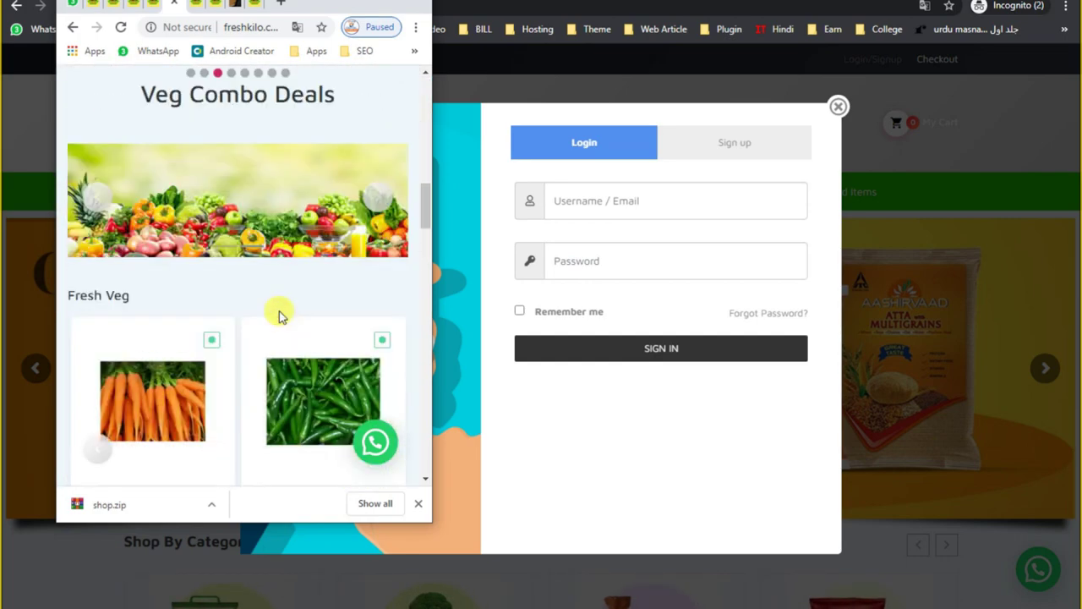
pyautogui.scroll(9, 278, 314)
pyautogui.scroll(2, 281, 316)
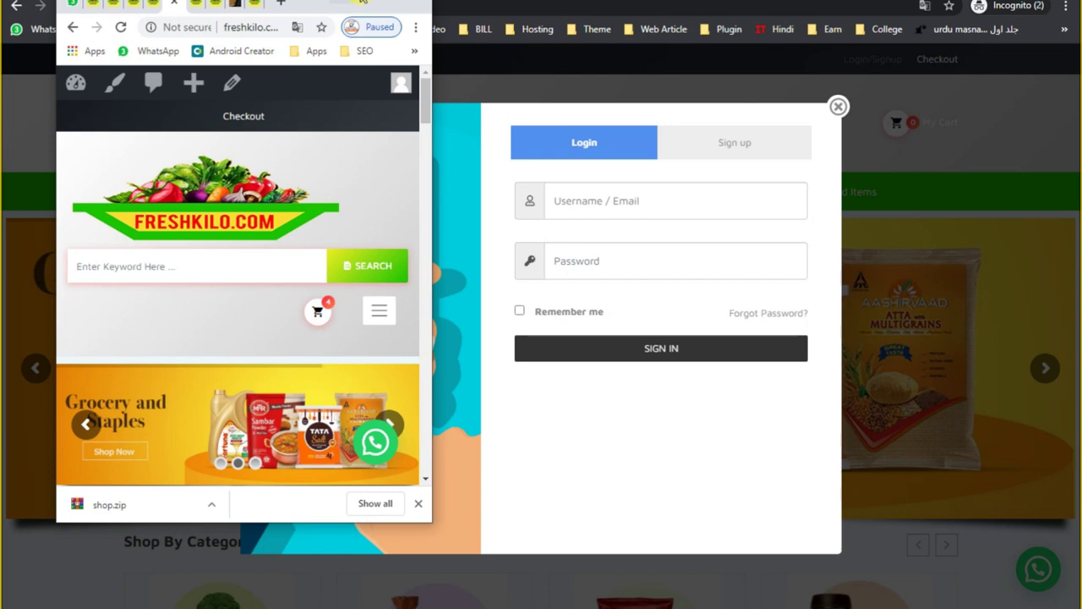
# Restore the window to full size, set the test category slider's tablet column count to 3 and update the slider
pyautogui.doubleClick(362, 3)
pyautogui.click(296, 1)
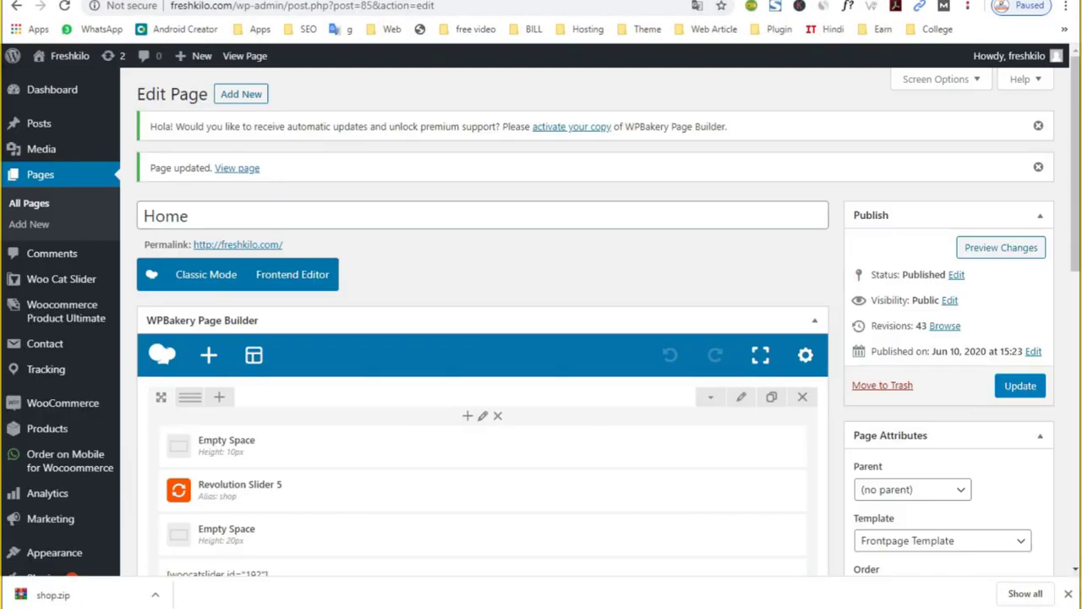
pyautogui.hotkey('alt', 'Left')
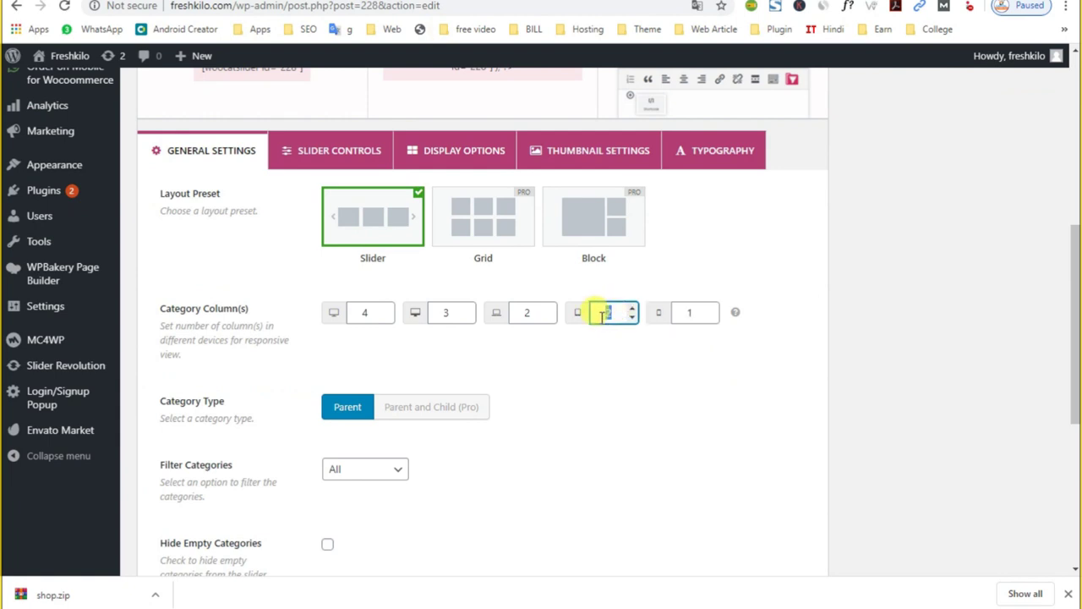
pyautogui.scroll(-5, 678, 409)
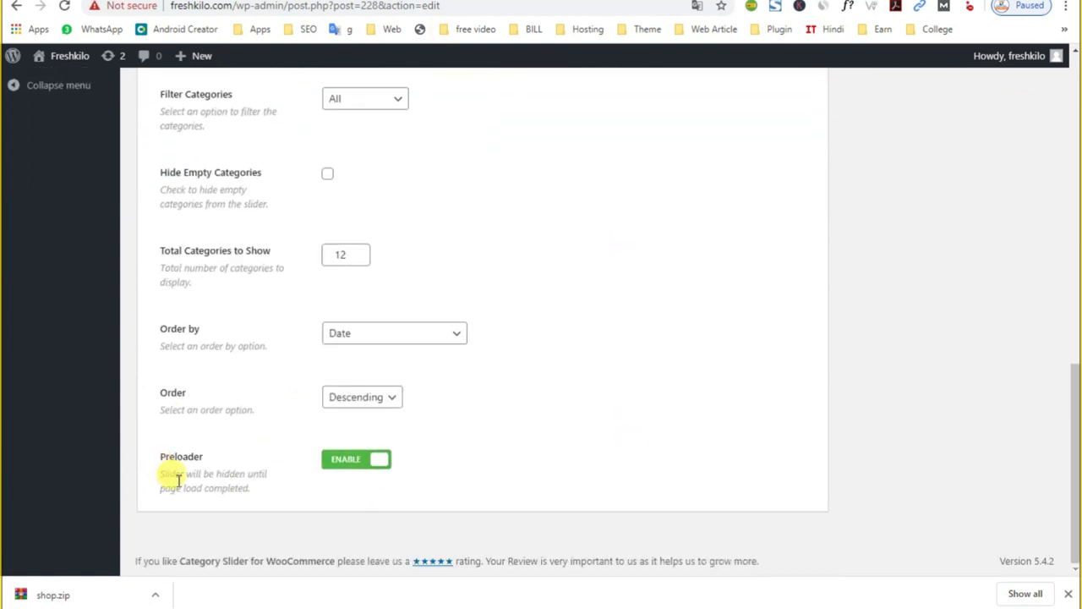
pyautogui.scroll(15, 369, 350)
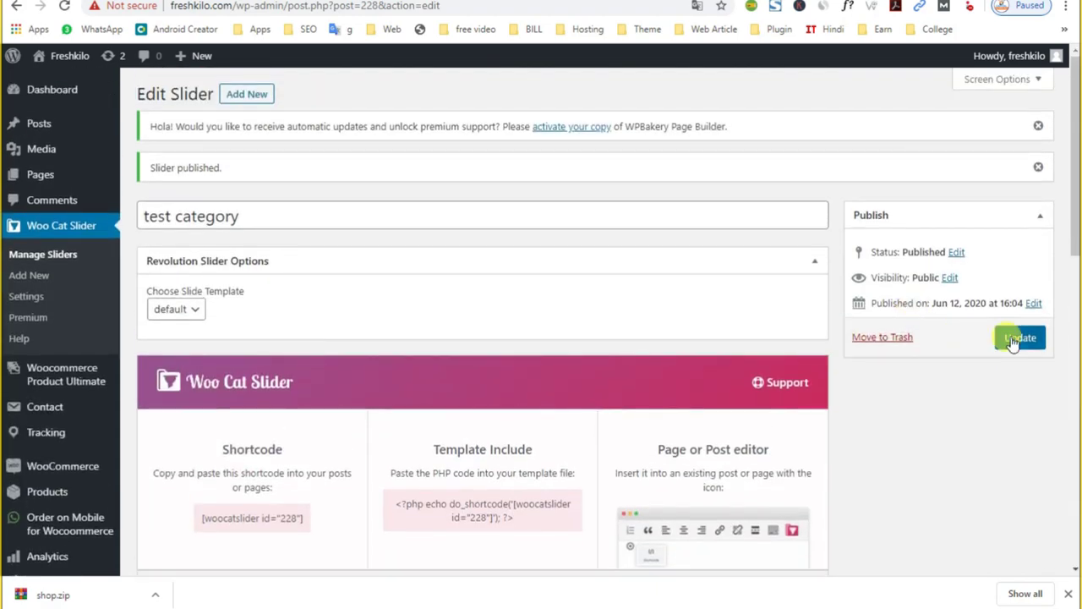
pyautogui.click(1014, 338)
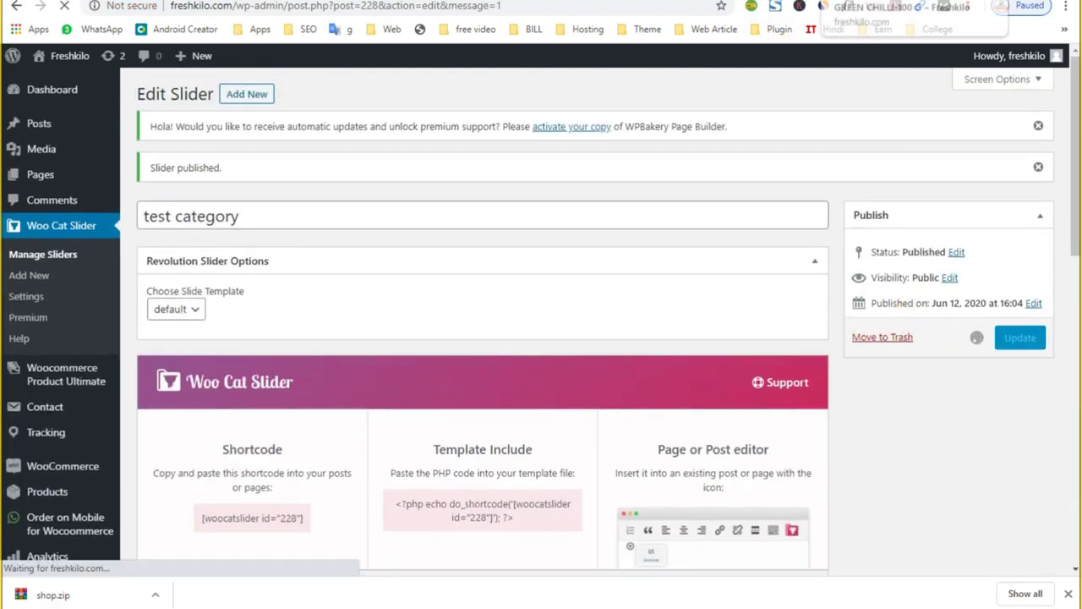
# Reload the storefront home page, shrink the window to phone width and page back and forth through the test category slider
pyautogui.click(887, 2)
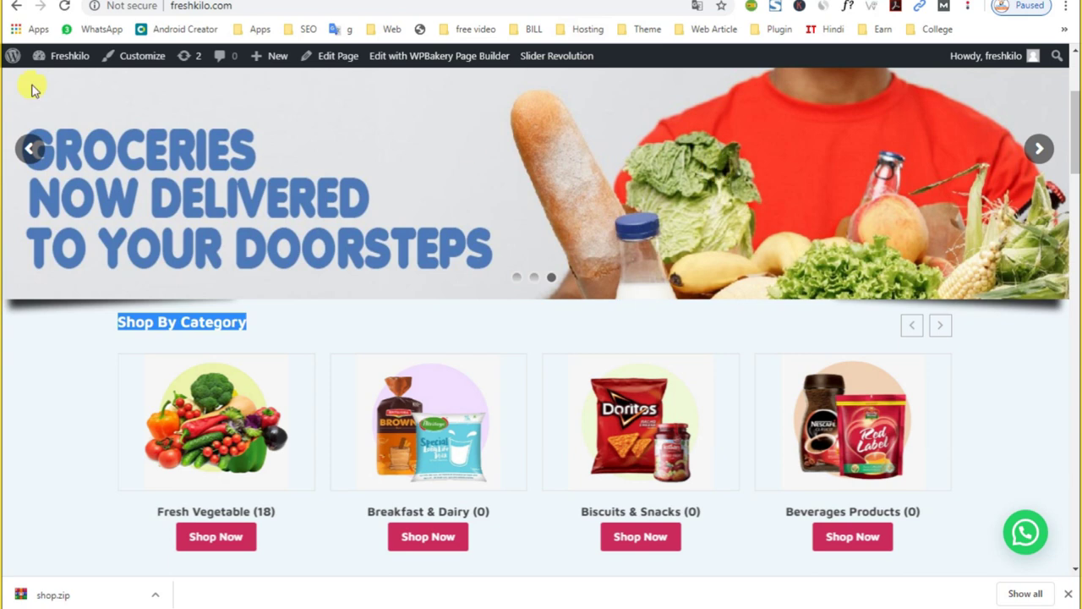
pyautogui.click(62, 6)
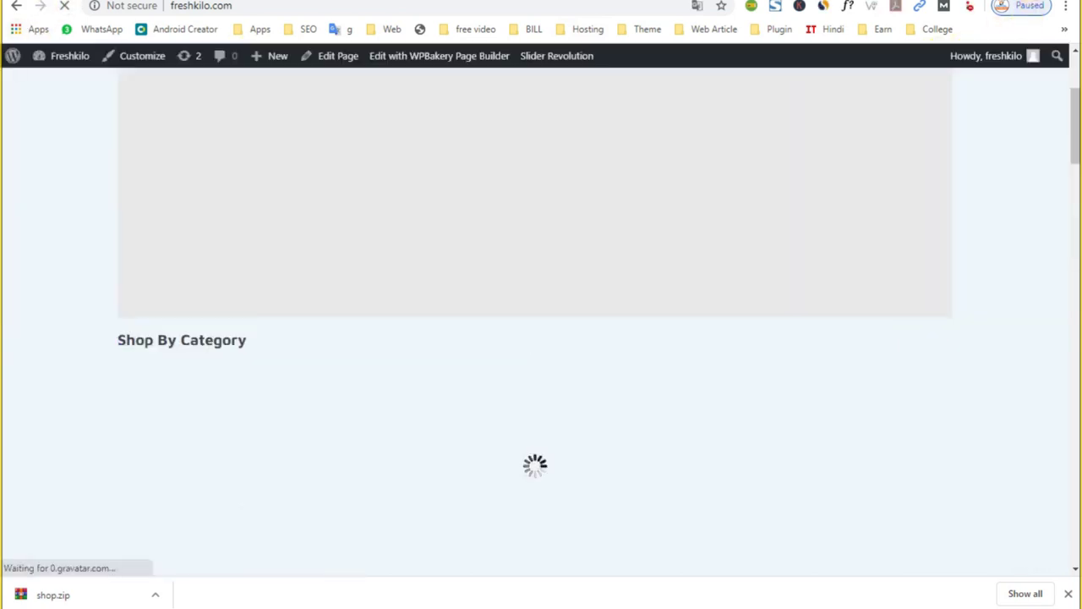
pyautogui.press('super+Down')
pyautogui.scroll(-5, 271, 357)
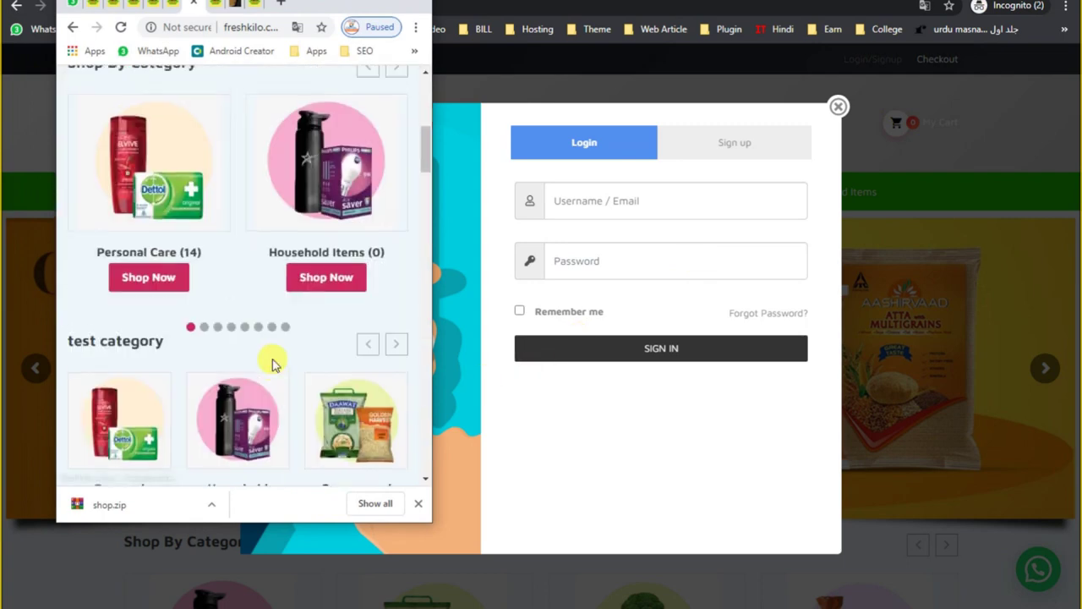
pyautogui.scroll(1, 275, 359)
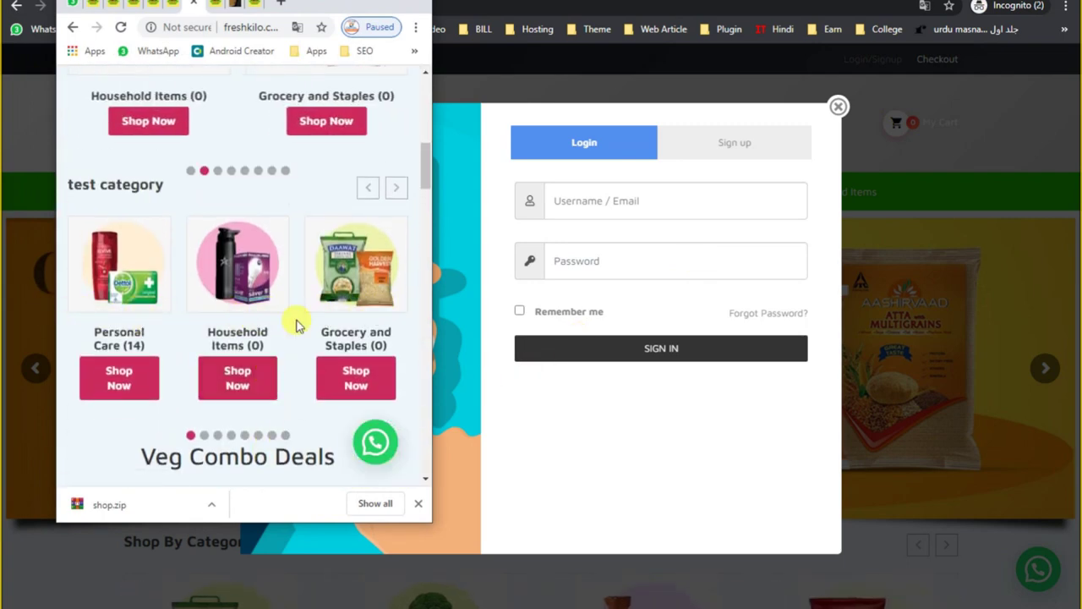
pyautogui.click(395, 186)
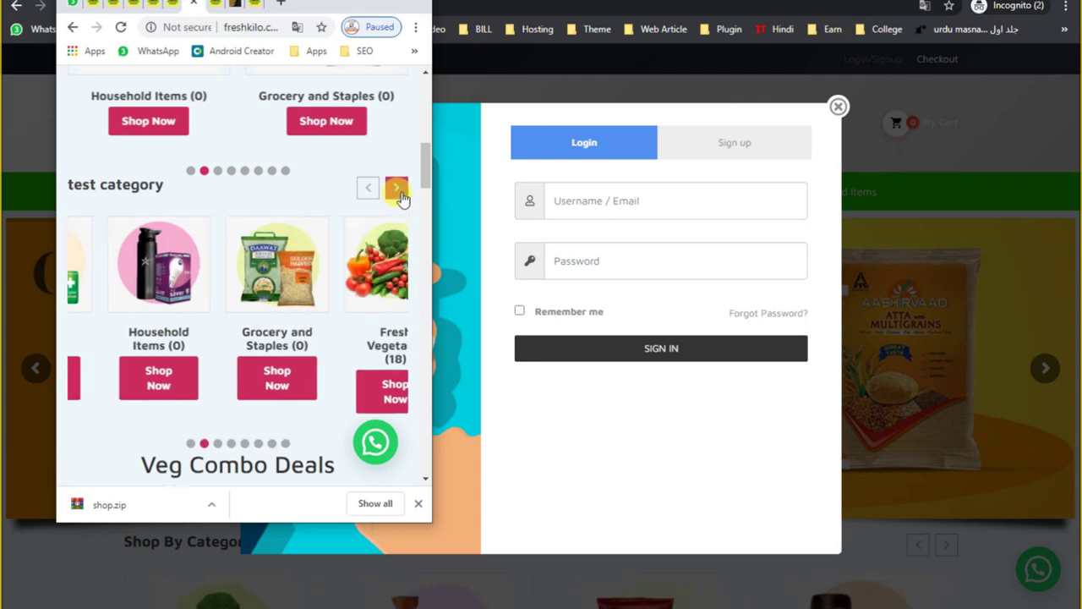
pyautogui.click(395, 186)
pyautogui.click(369, 191)
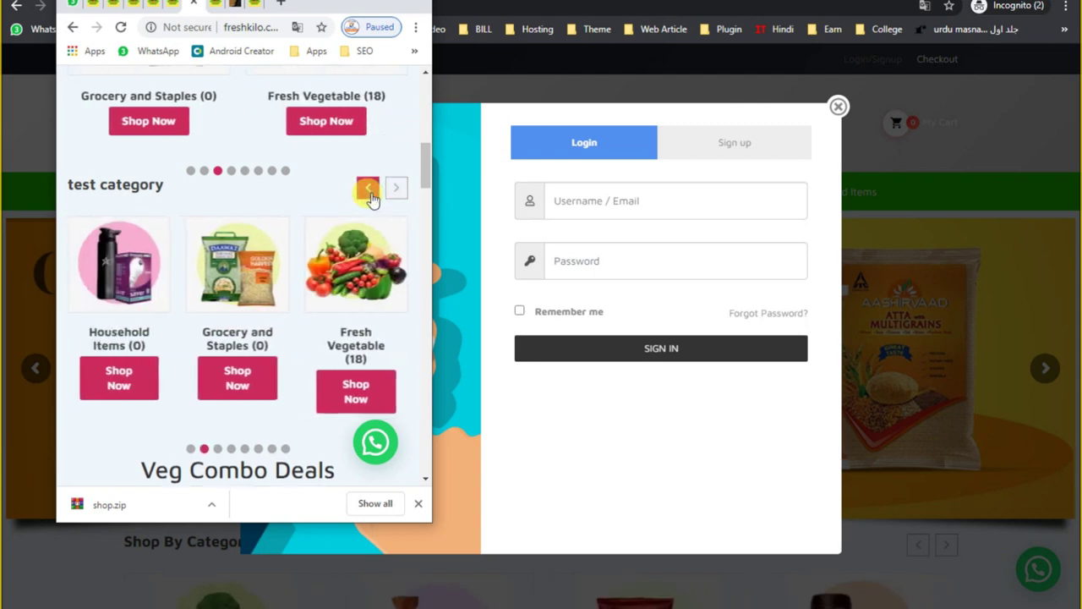
pyautogui.click(370, 193)
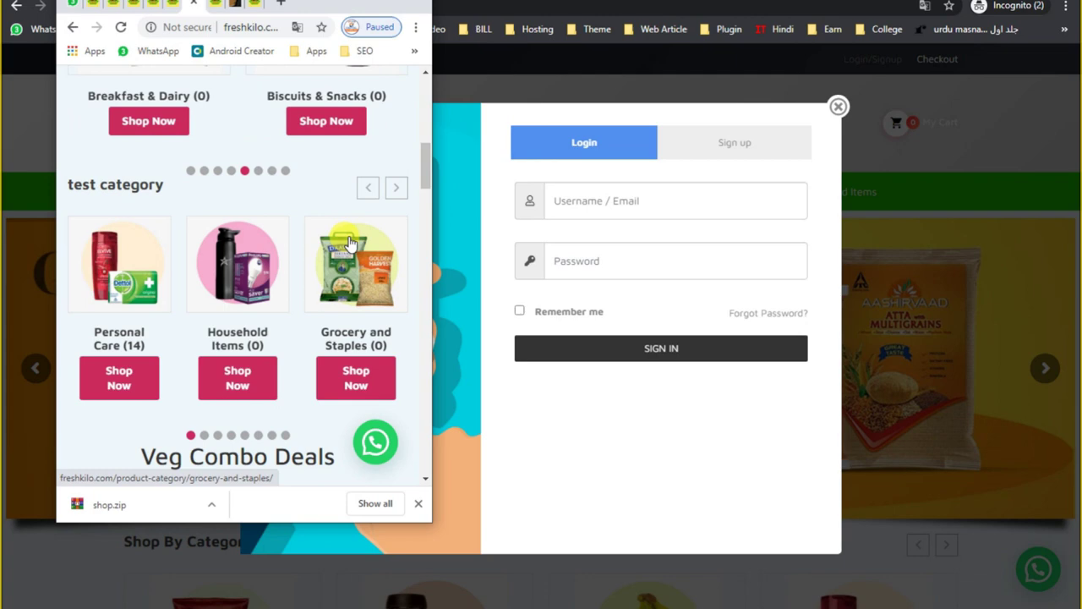
pyautogui.click(394, 188)
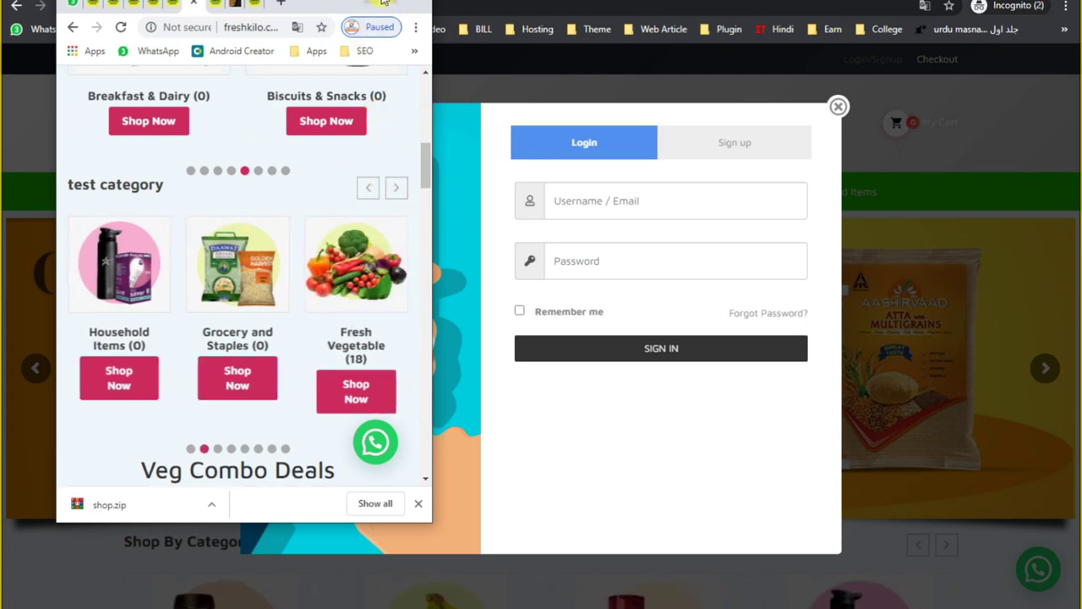
# Restore the full window and review the edit pages of the test category and Shop By Category sliders, including the test slider's column settings
pyautogui.doubleClick(382, 4)
pyautogui.scroll(3, 461, 334)
pyautogui.click(338, 67)
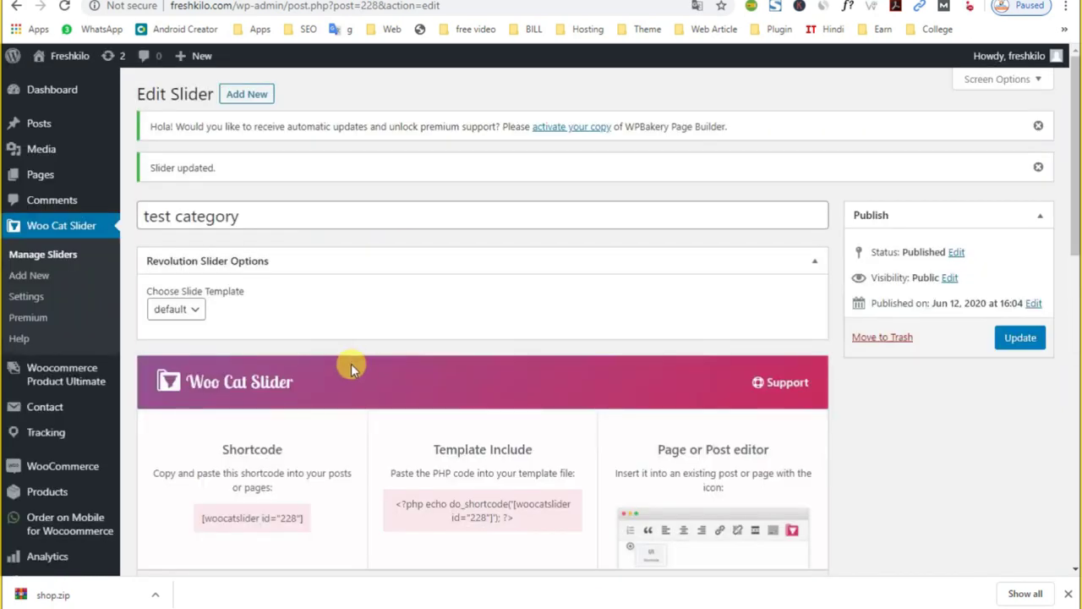
pyautogui.scroll(-4, 350, 363)
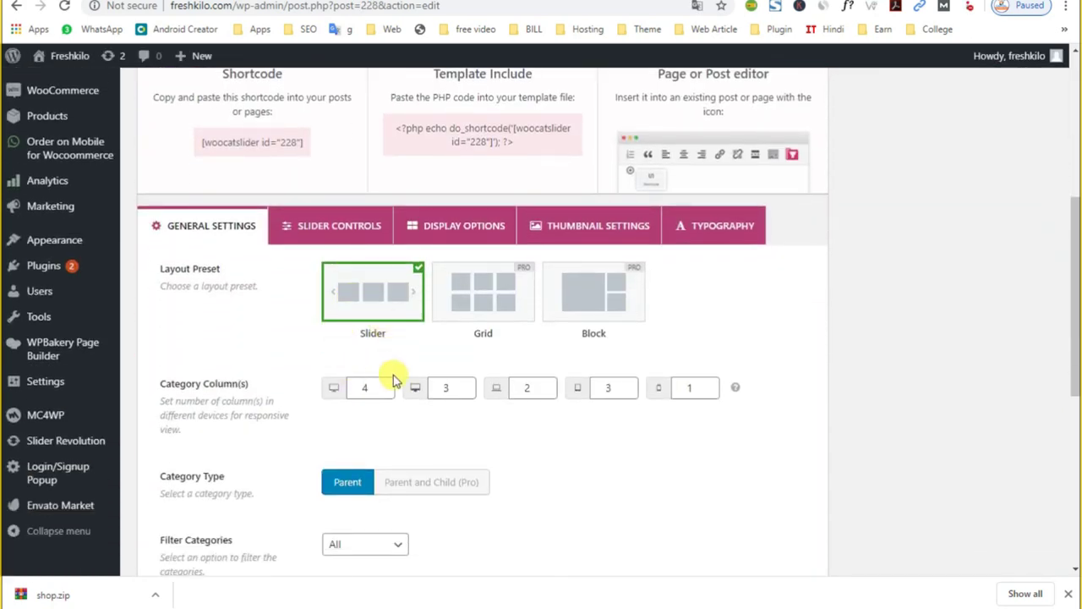
pyautogui.scroll(-5, 394, 385)
pyautogui.scroll(5, 386, 394)
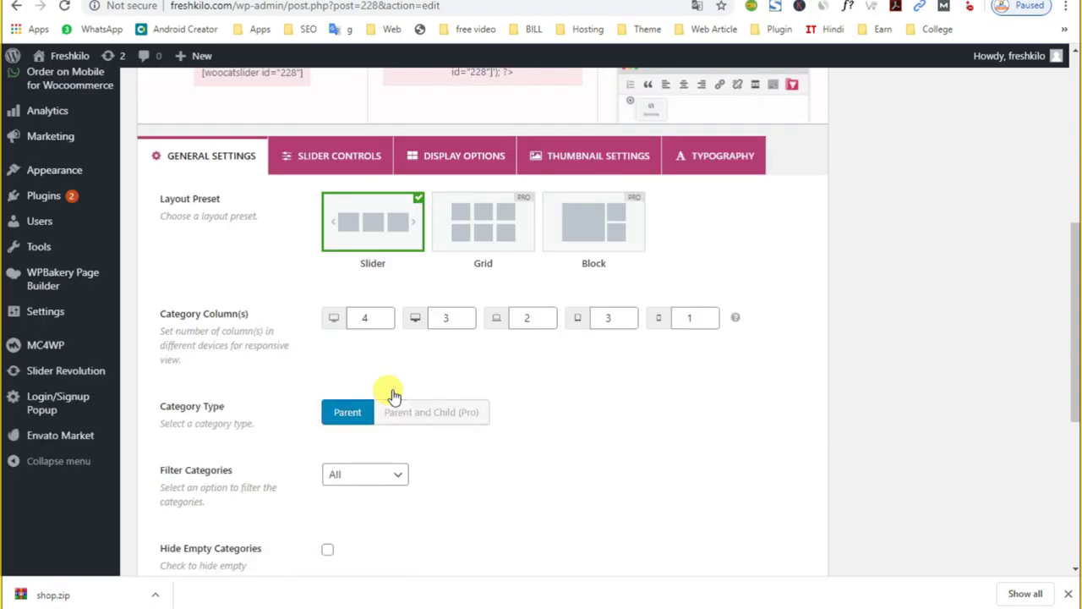
pyautogui.scroll(4, 393, 396)
pyautogui.scroll(2, 392, 390)
pyautogui.scroll(-1, 393, 389)
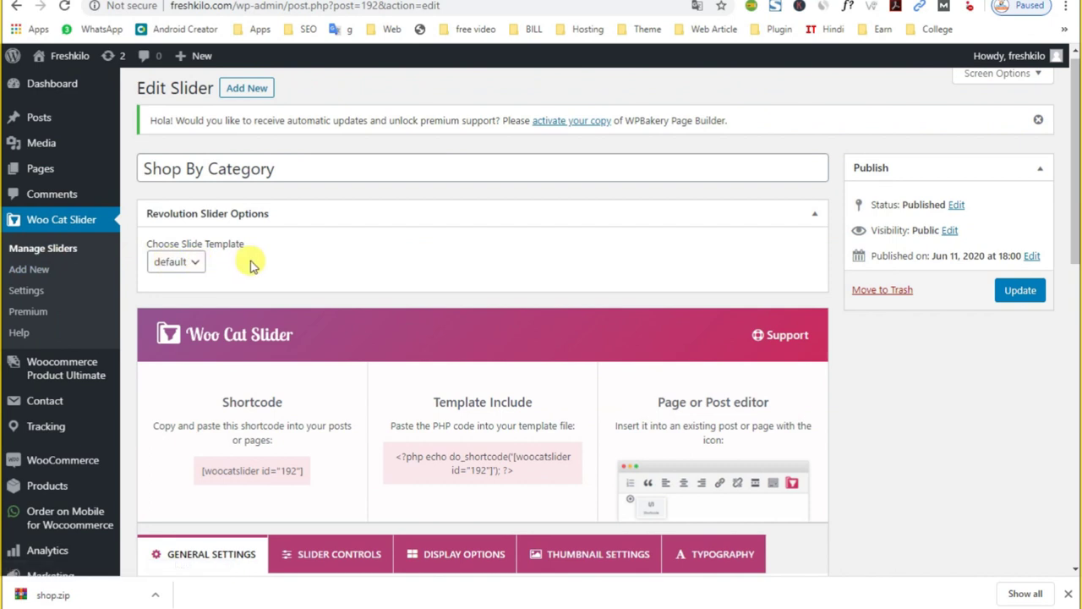
pyautogui.click(40, 253)
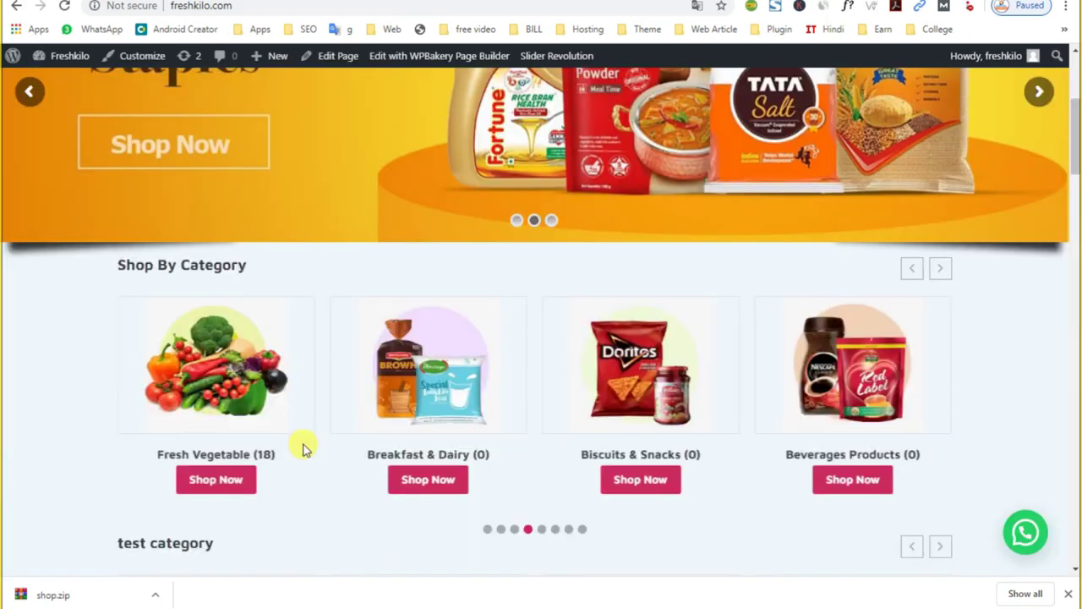
# View the Veg Combo Deals area on the storefront and find its Groci Slider element in the Home page editor
pyautogui.scroll(-4, 175, 399)
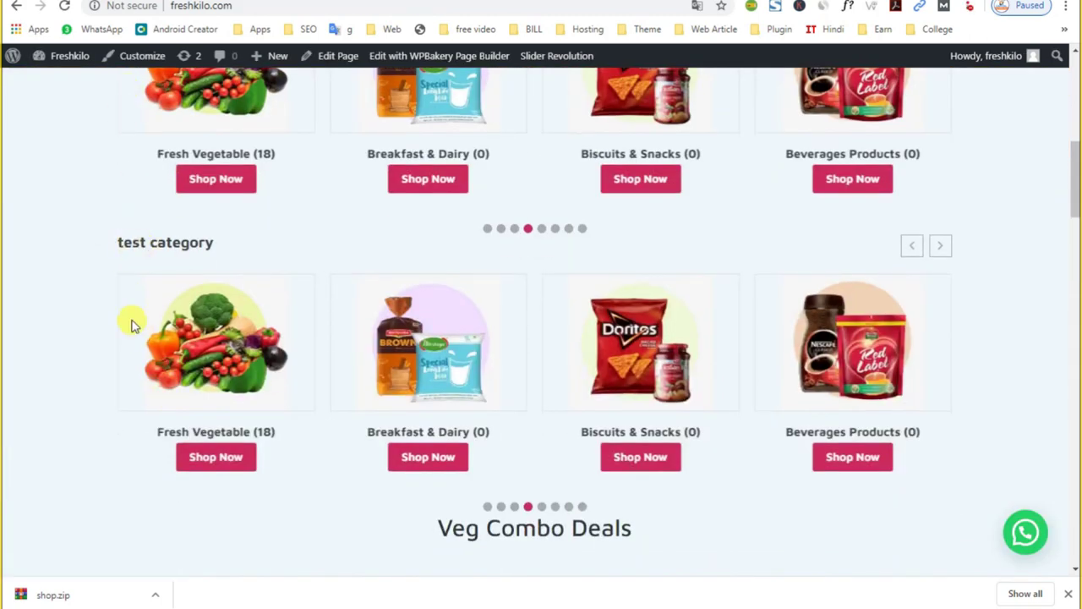
pyautogui.scroll(-4, 131, 323)
pyautogui.moveTo(431, 224); pyautogui.dragTo(732, 231)
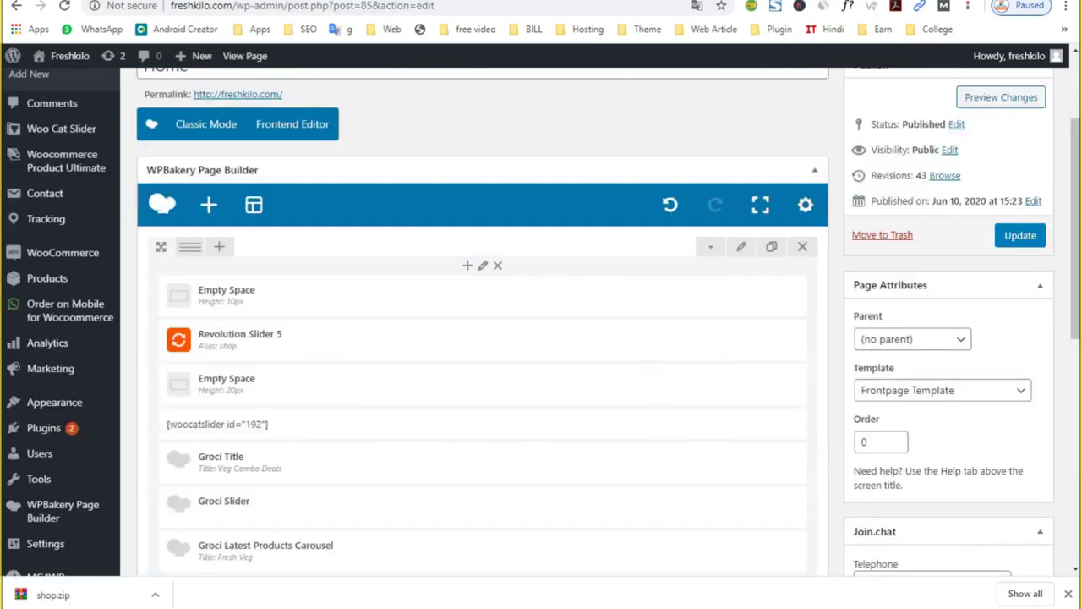
pyautogui.scroll(-2, 357, 464)
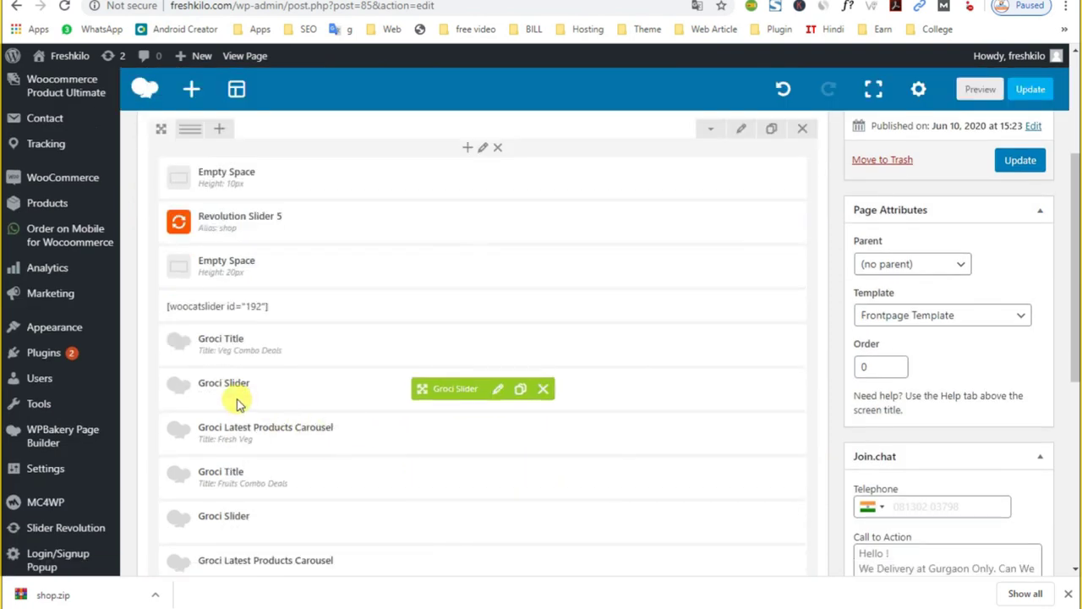
pyautogui.moveTo(200, 383)
pyautogui.mouseDown()
pyautogui.moveTo(242, 382)
pyautogui.moveTo(201, 395)
pyautogui.mouseUp()
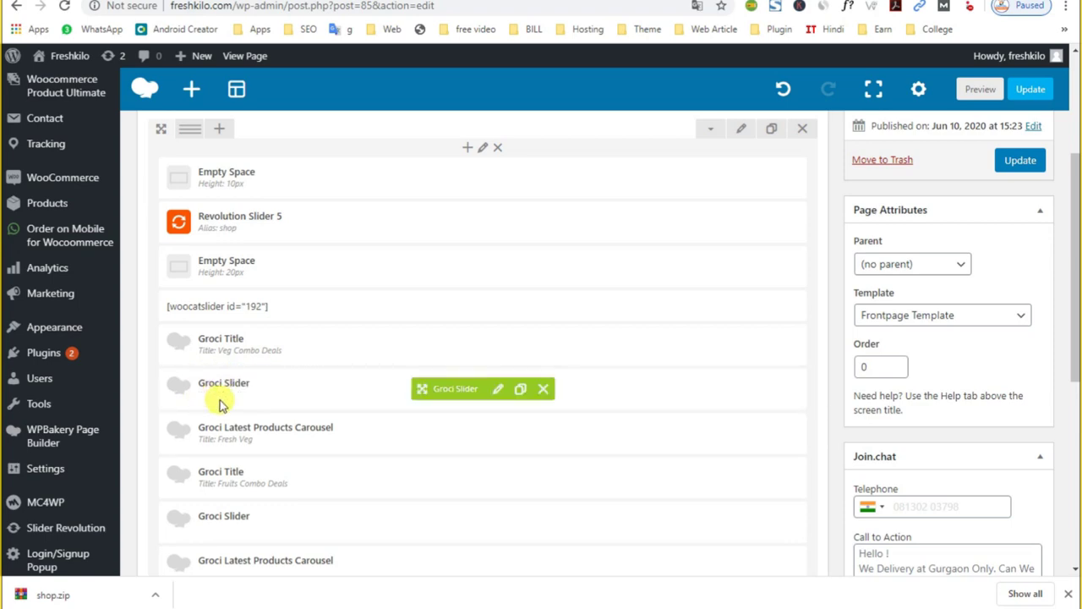
# Add a new Groci Slider element after the last products carousel in the Home page's content row
pyautogui.scroll(-5, 328, 397)
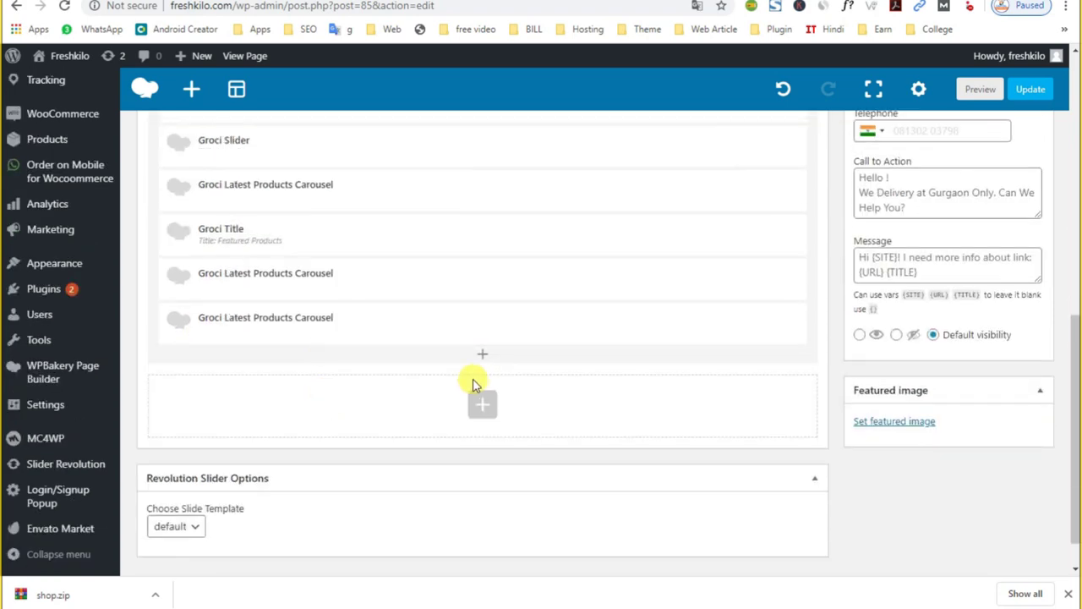
pyautogui.click(485, 360)
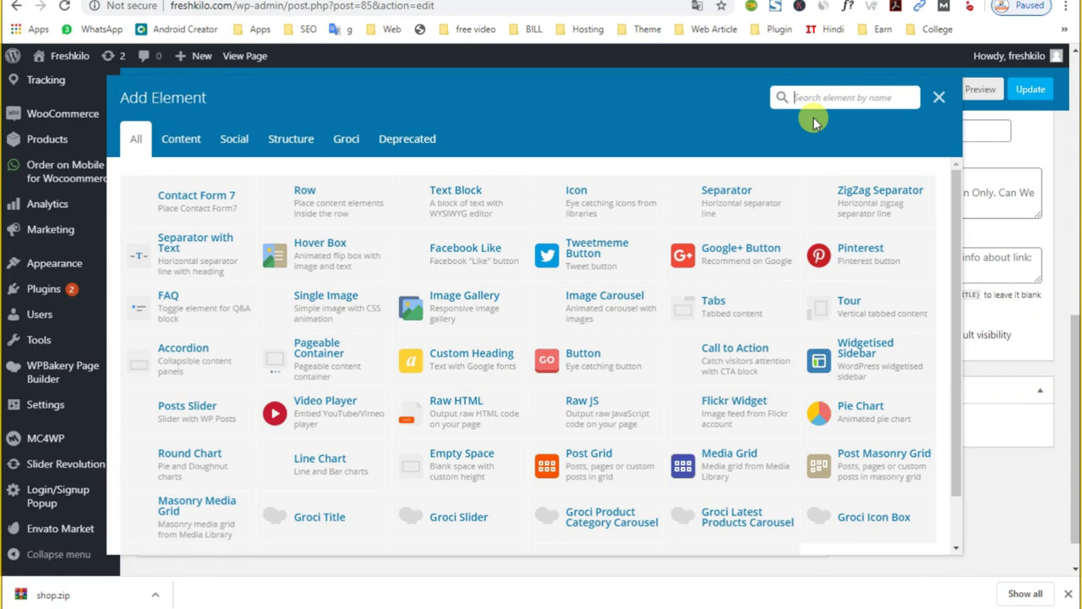
pyautogui.write('sli')
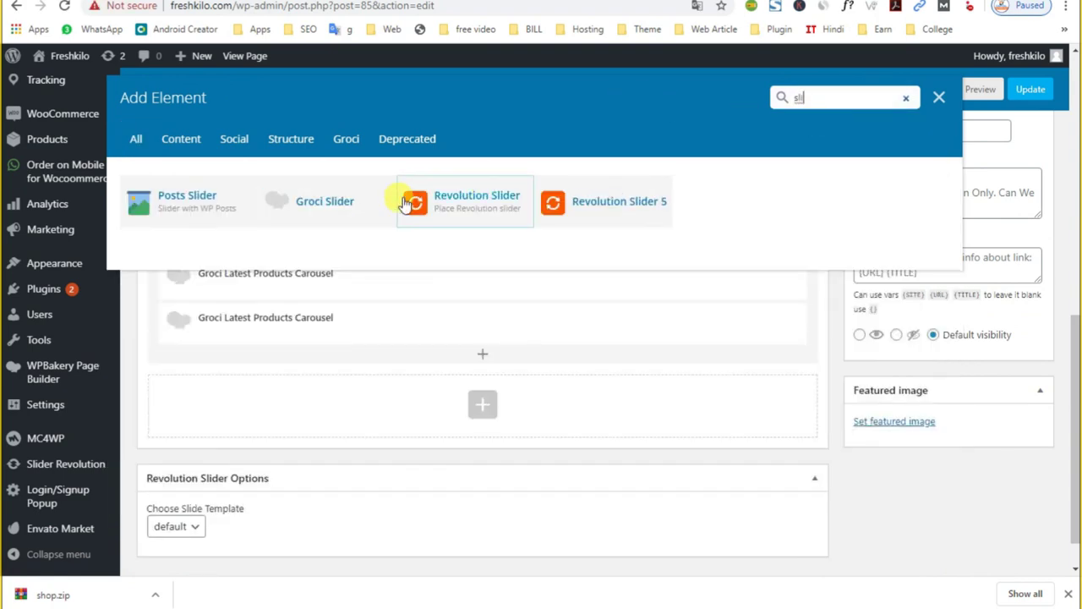
pyautogui.click(328, 211)
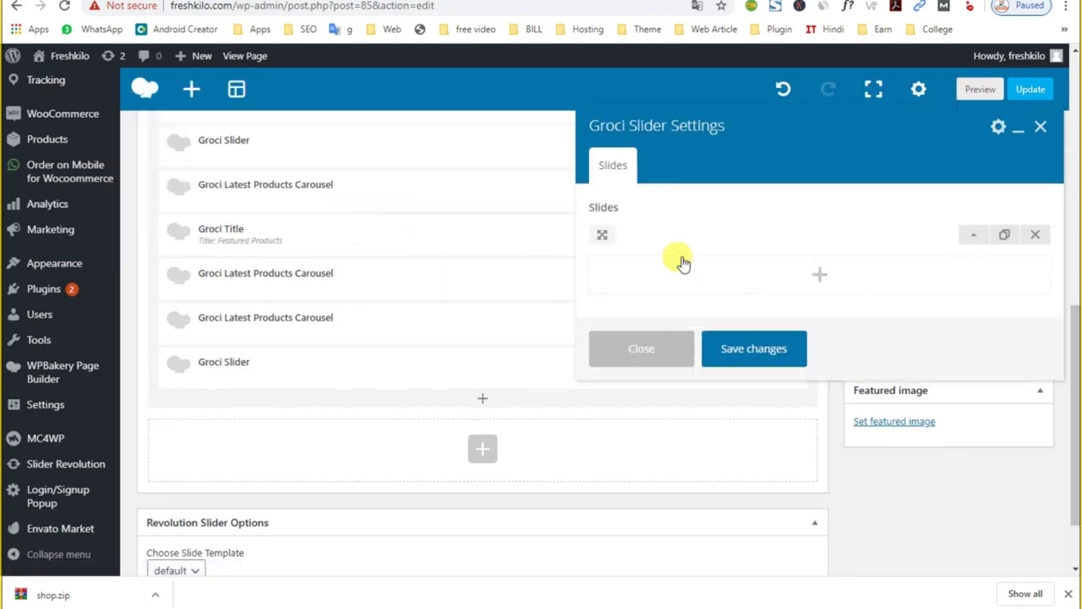
# Duplicate the new Groci Slider's slide and set the first slide's image to WhatsApp-Image-2020-06-10-at-4.18.55-PM.jpeg from the media library
pyautogui.click(1003, 238)
pyautogui.click(974, 242)
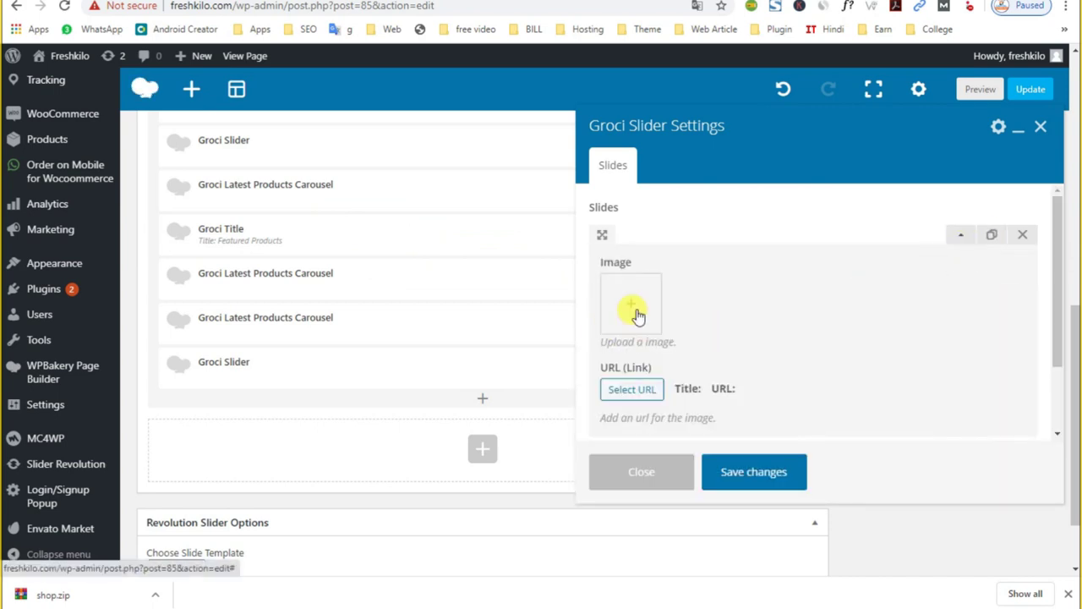
pyautogui.click(634, 309)
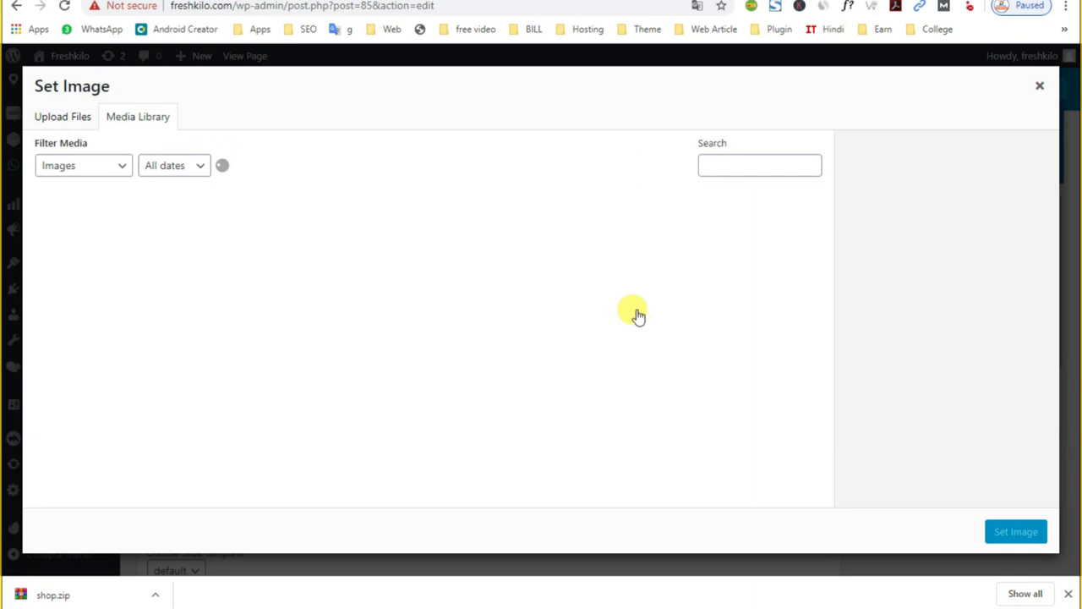
pyautogui.click(302, 381)
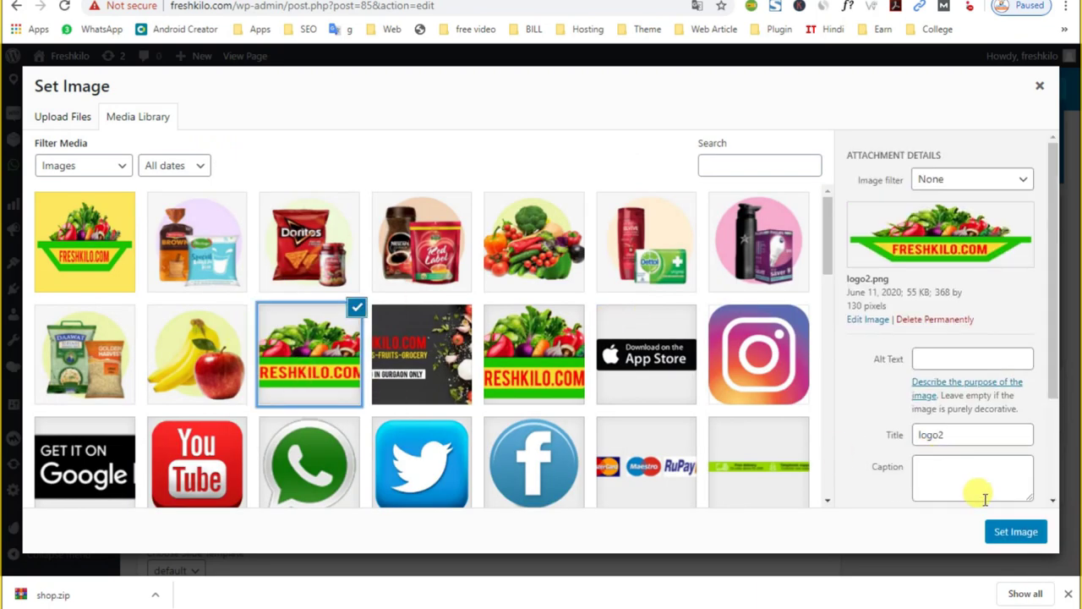
pyautogui.click(404, 377)
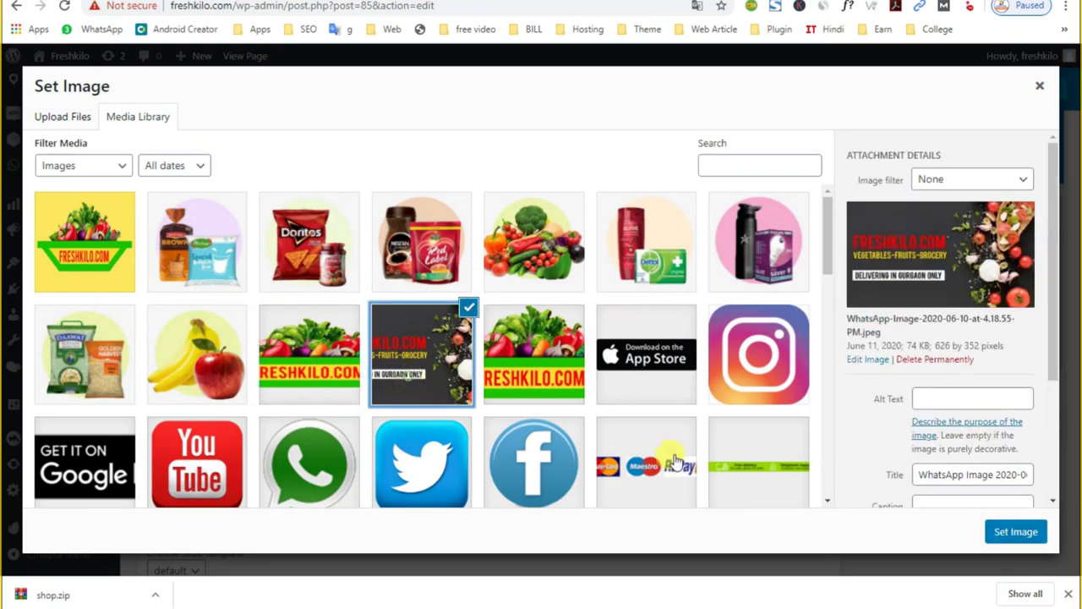
pyautogui.click(1003, 532)
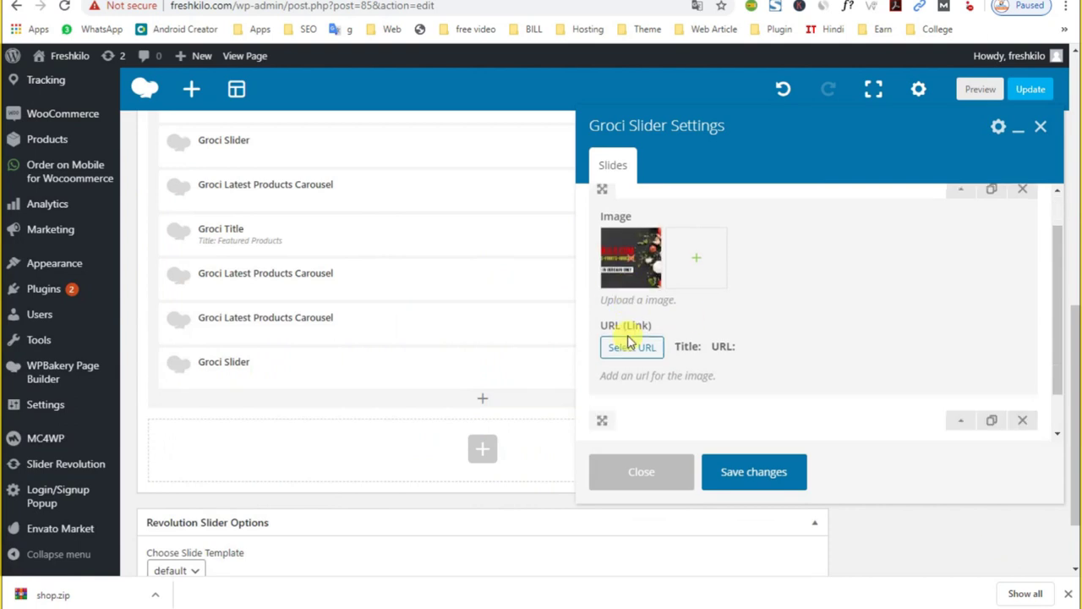
# Set the second slide's image to logo2.png from the media library, then save the Groci Slider and update the Home page
pyautogui.scroll(-1, 642, 355)
pyautogui.click(962, 374)
pyautogui.scroll(-2, 861, 351)
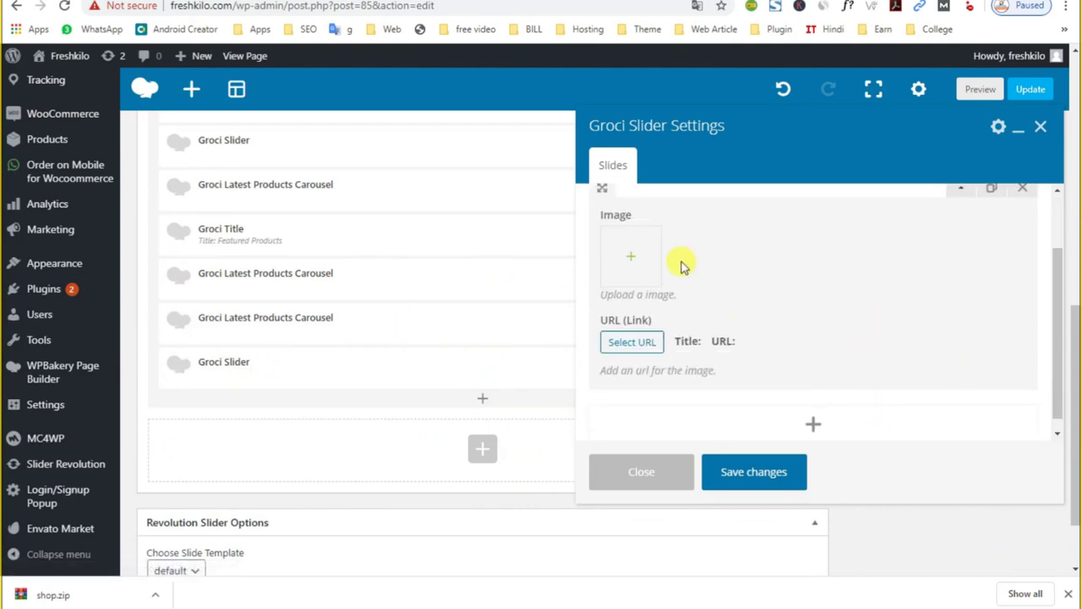
pyautogui.click(641, 260)
pyautogui.click(282, 386)
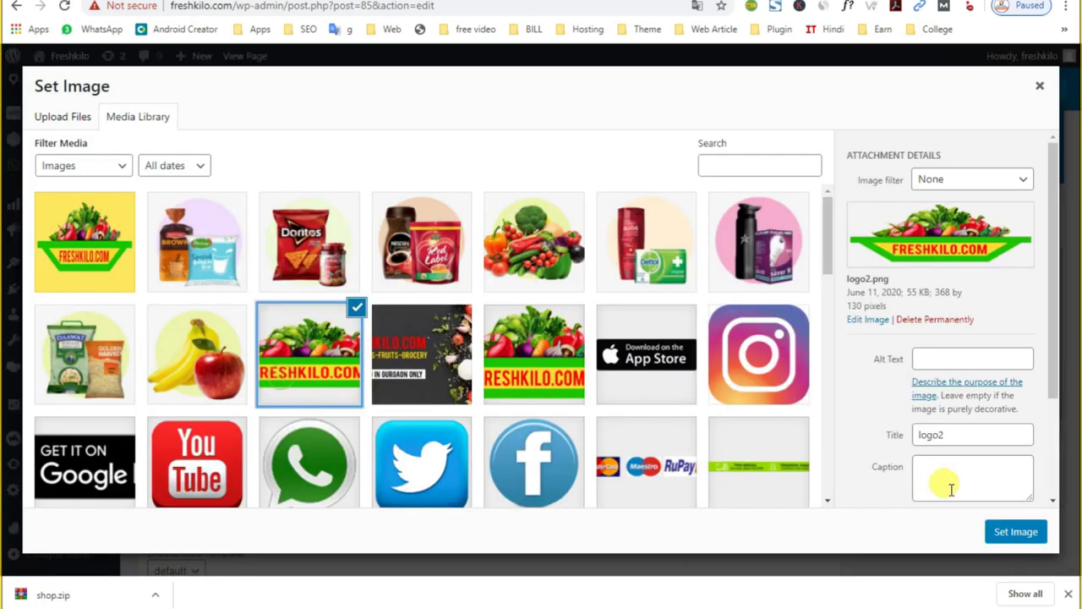
pyautogui.click(1003, 533)
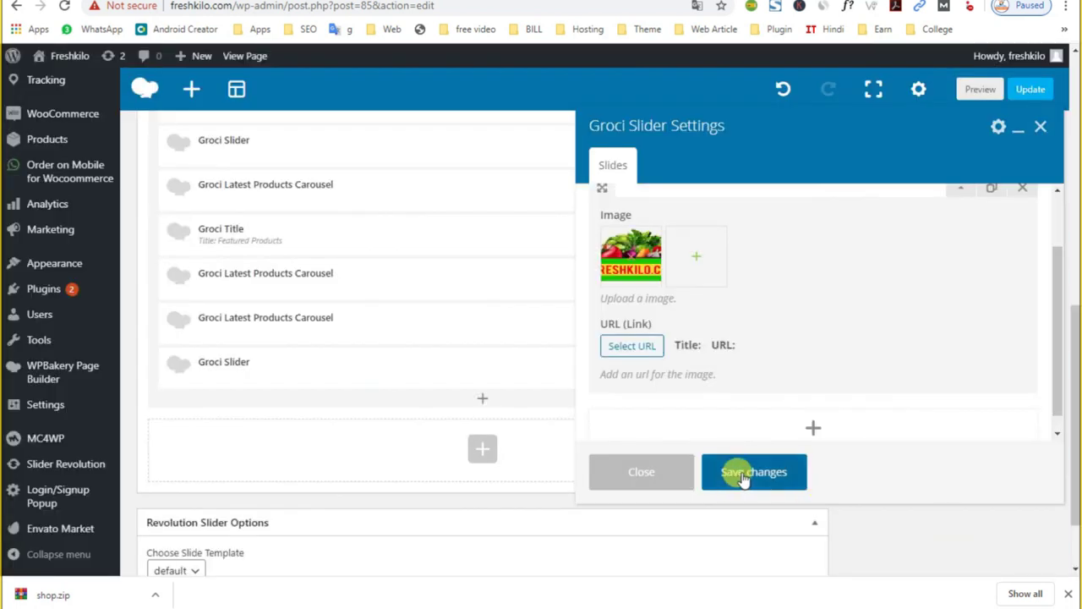
pyautogui.click(747, 471)
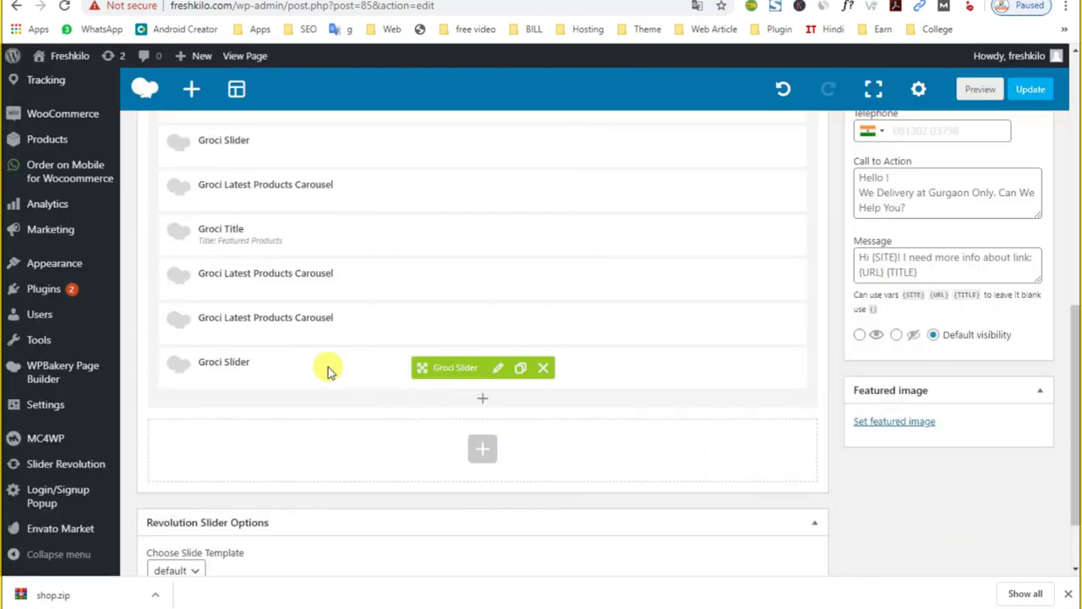
pyautogui.click(1019, 89)
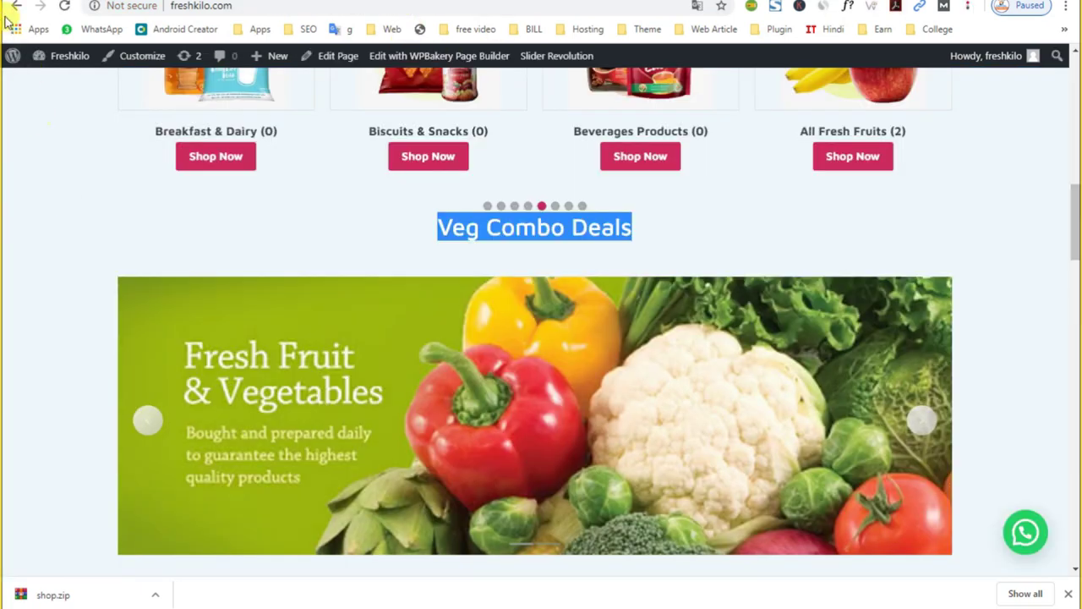
# Reload the storefront home page and flip through the slides of the new image slider above the footer
pyautogui.click(62, 7)
pyautogui.scroll(-10, 456, 422)
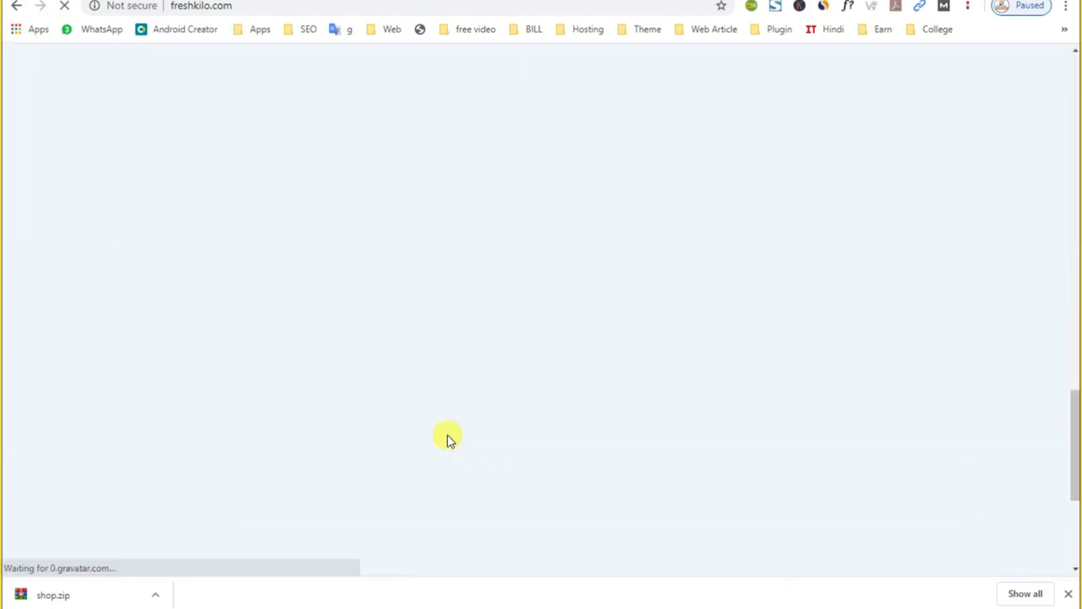
pyautogui.scroll(-10, 448, 434)
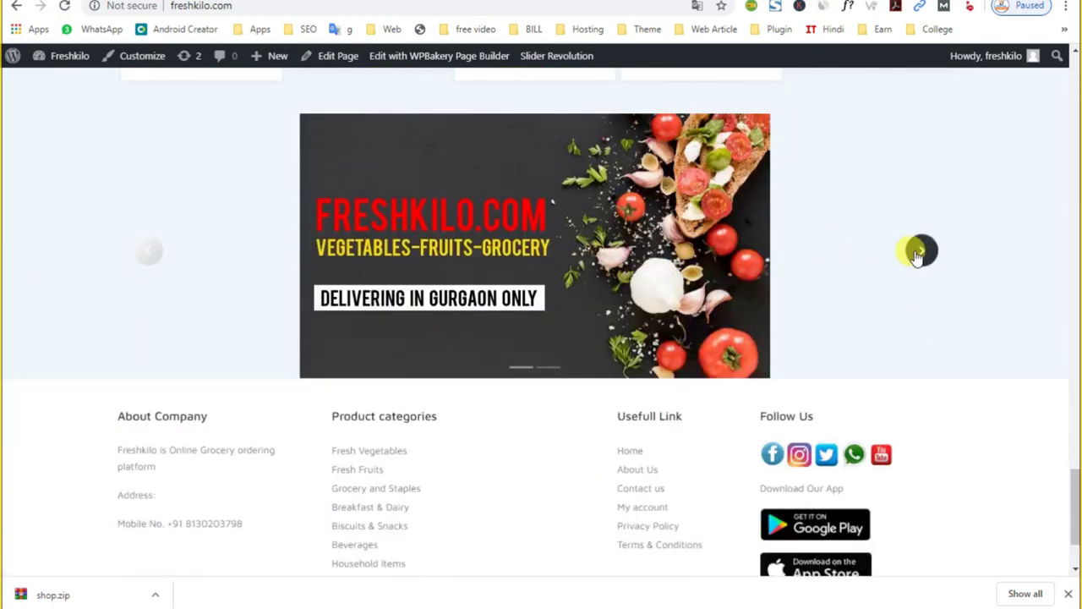
pyautogui.click(918, 252)
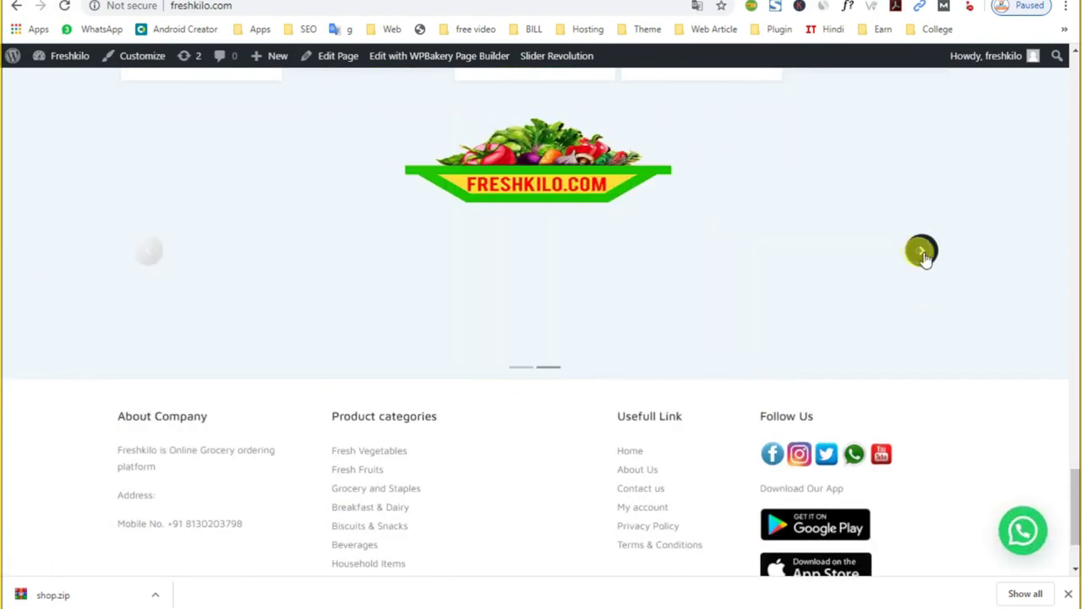
pyautogui.click(922, 250)
pyautogui.click(926, 254)
pyautogui.click(923, 252)
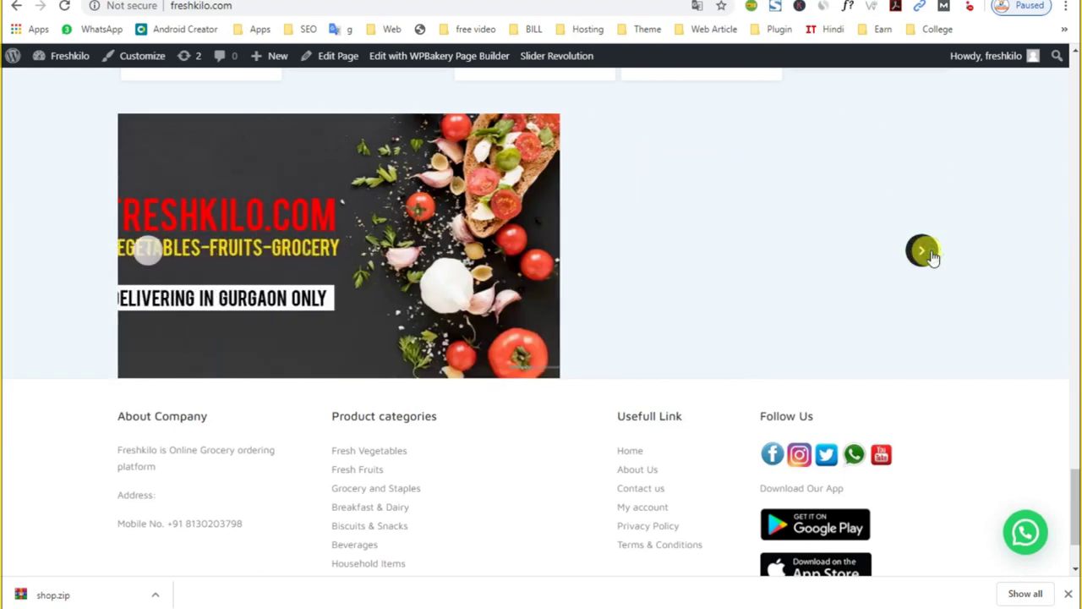
pyautogui.click(923, 252)
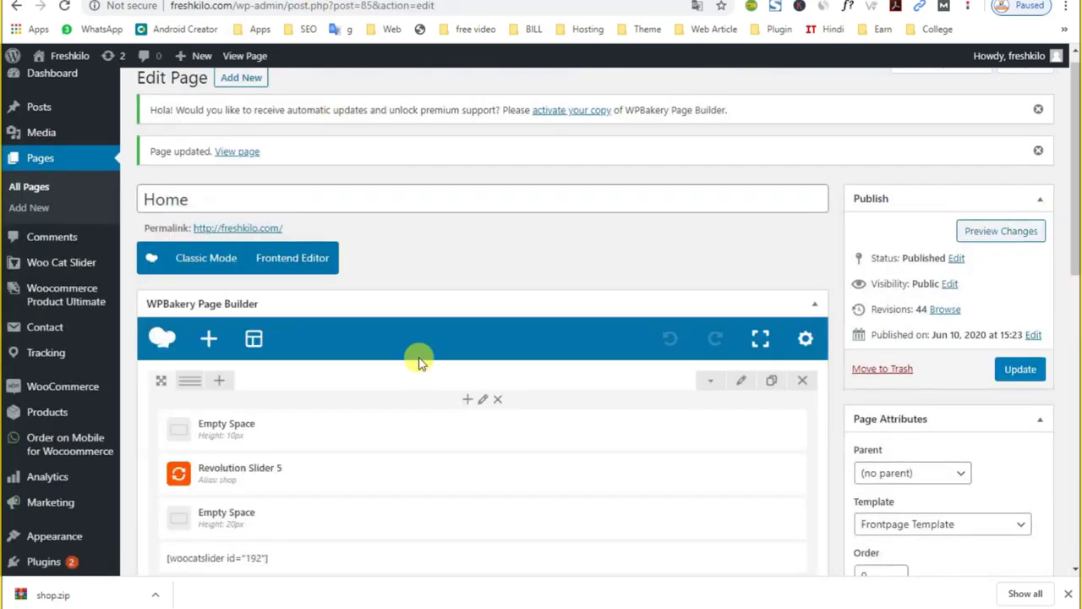
# Delete the last Groci Slider element from the Home page's content row and update the page
pyautogui.scroll(-10, 380, 476)
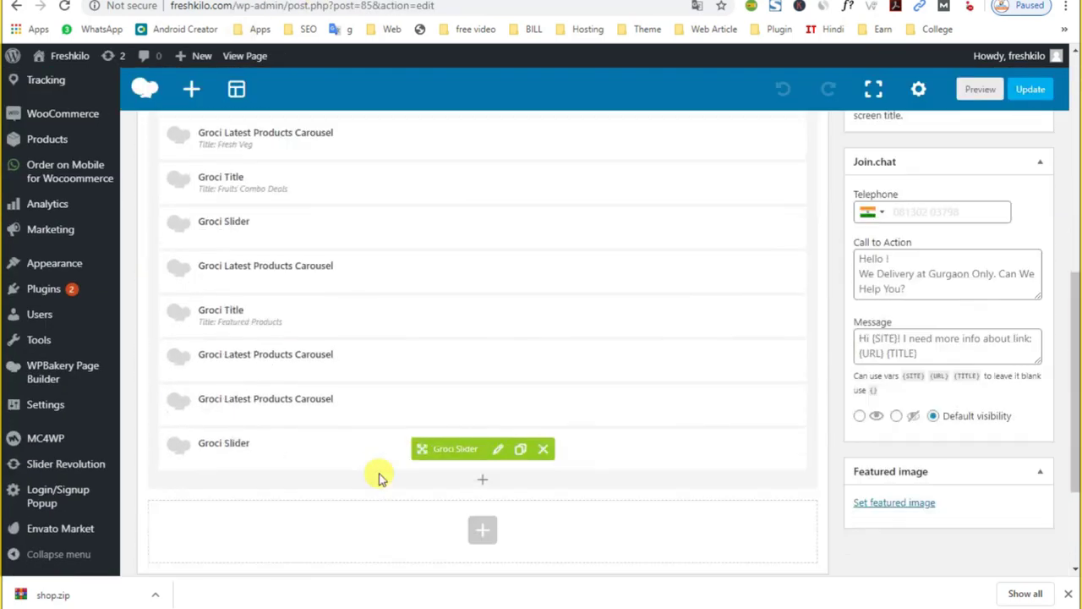
pyautogui.scroll(1, 332, 393)
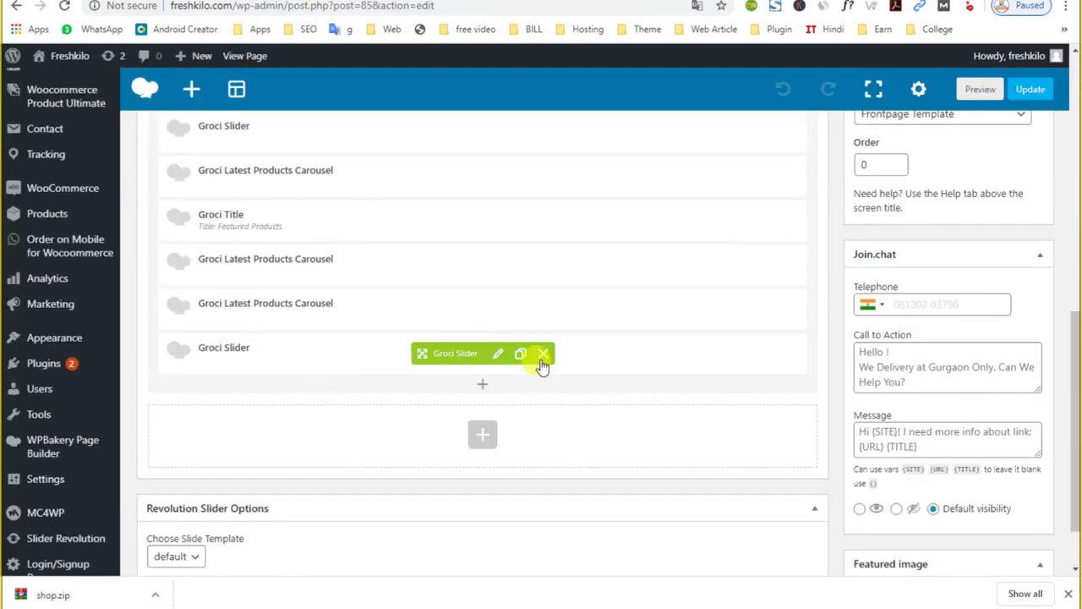
pyautogui.click(541, 359)
pyautogui.scroll(10, 533, 465)
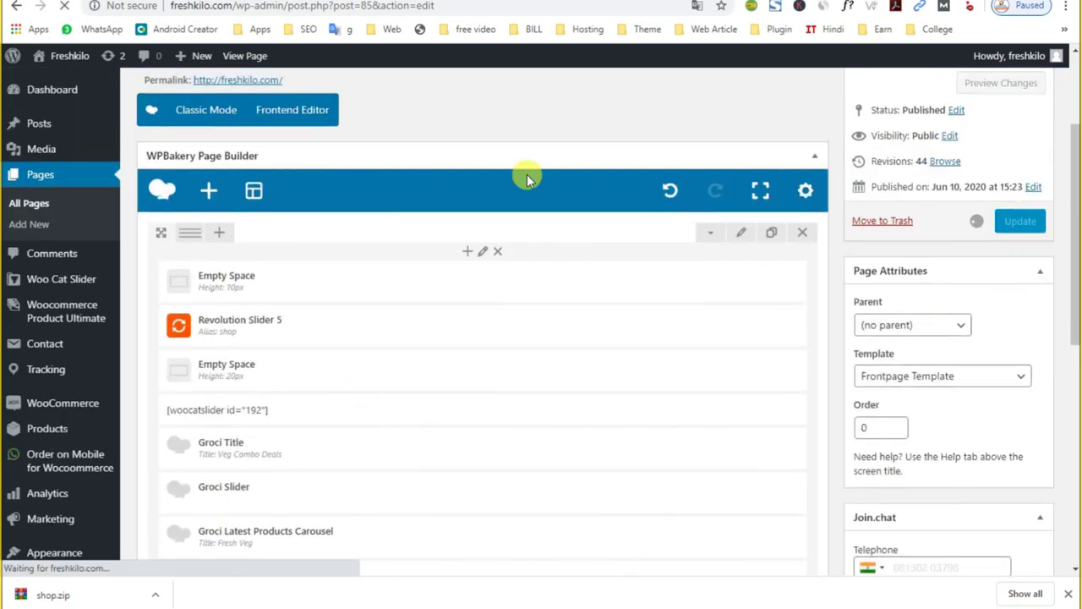
# Review the storefront's Fruits Combo Deals section and the Fresh Veg product carousel with the slider above it
pyautogui.hotkey('ctrl', 'Tab')
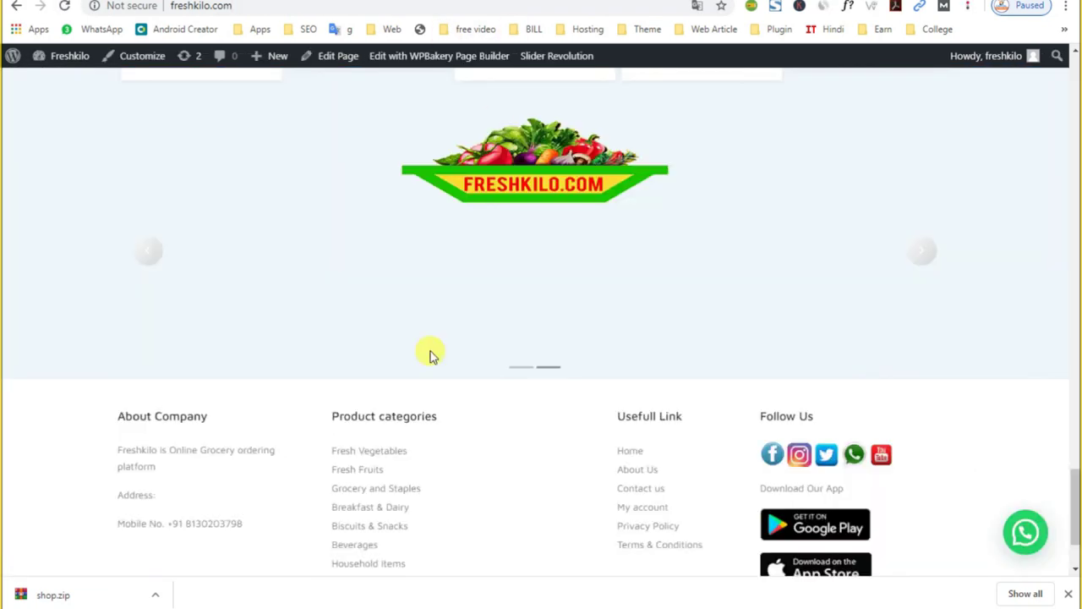
pyautogui.scroll(5, 430, 355)
pyautogui.scroll(15, 430, 355)
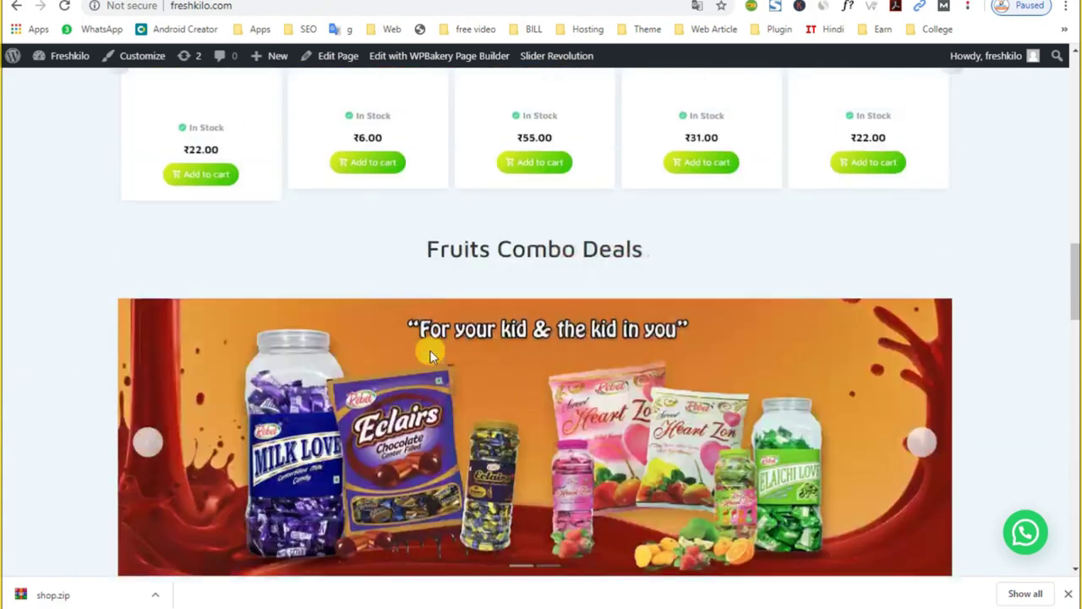
pyautogui.scroll(3, 372, 352)
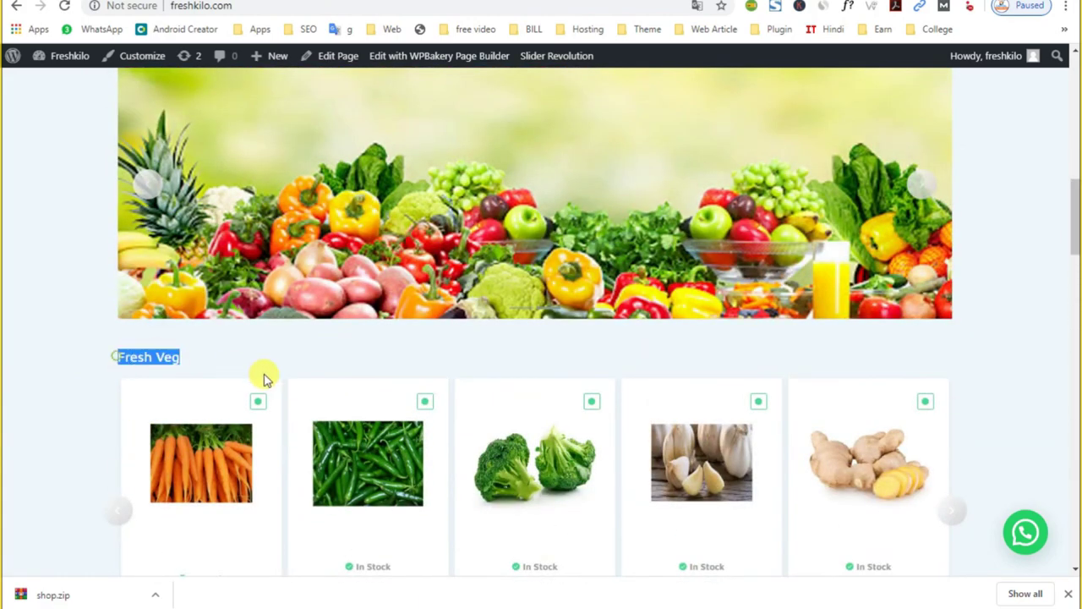
pyautogui.scroll(4, 575, 403)
pyautogui.scroll(-5, 575, 404)
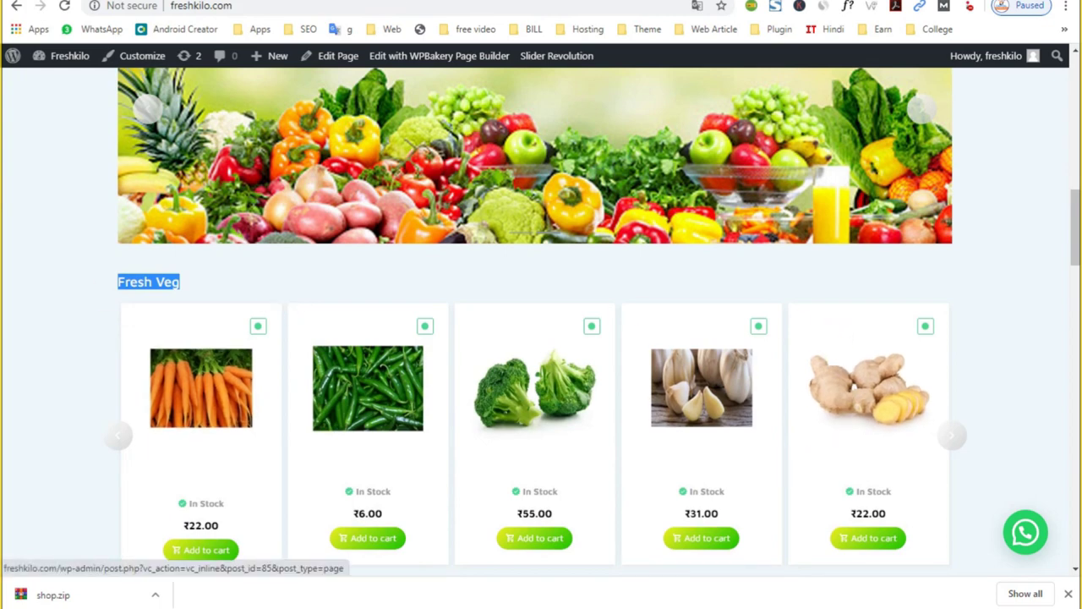
# Add an Empty Space element with a height of 32px after the last products carousel in the Home page's content row
pyautogui.click(384, 2)
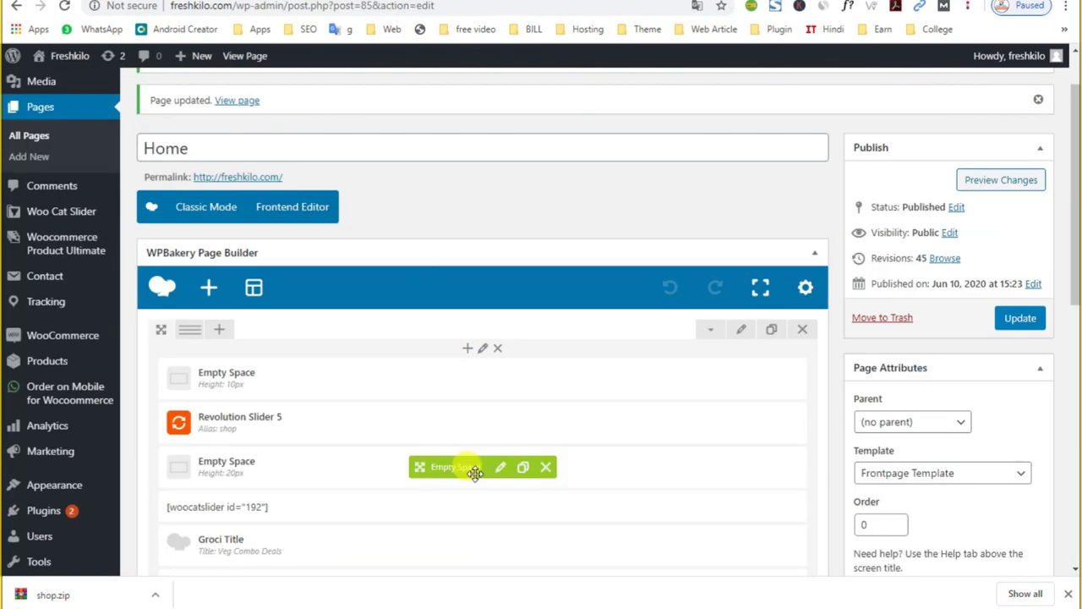
pyautogui.scroll(-10, 474, 478)
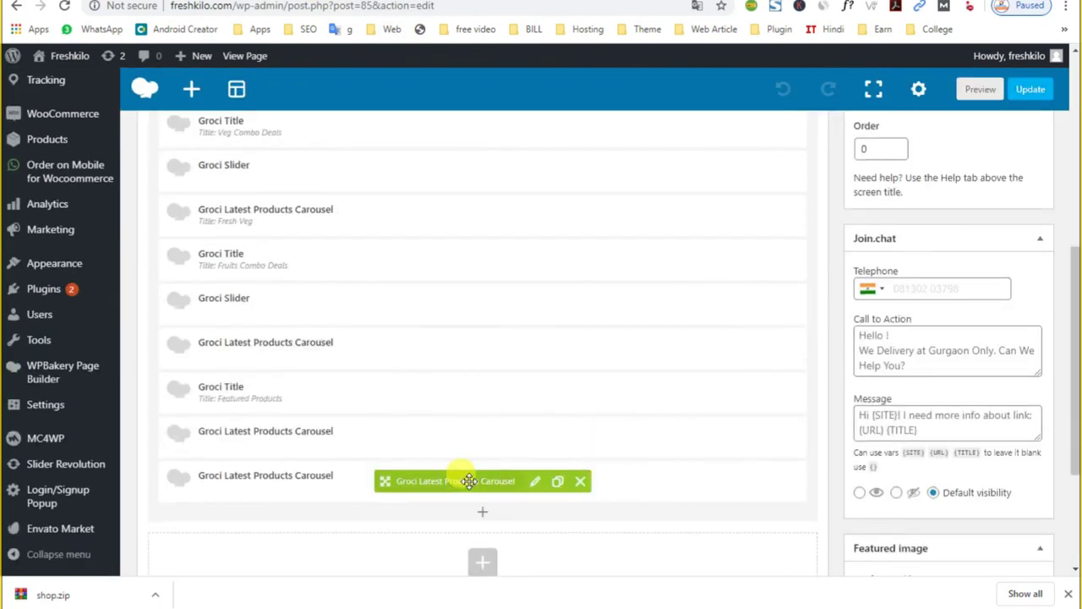
pyautogui.scroll(2, 469, 482)
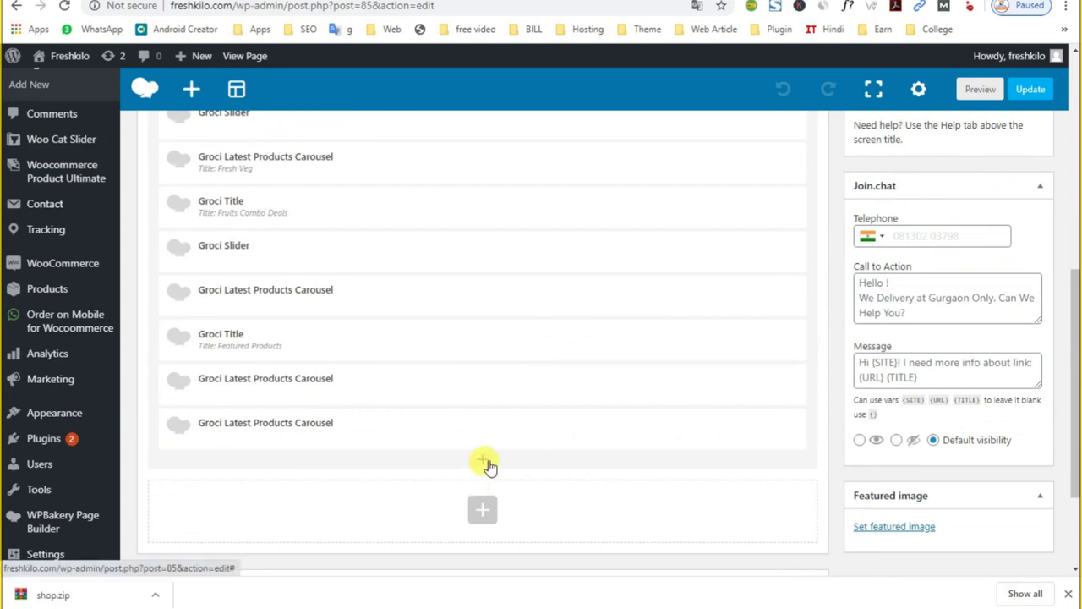
pyautogui.click(483, 461)
pyautogui.click(670, 456)
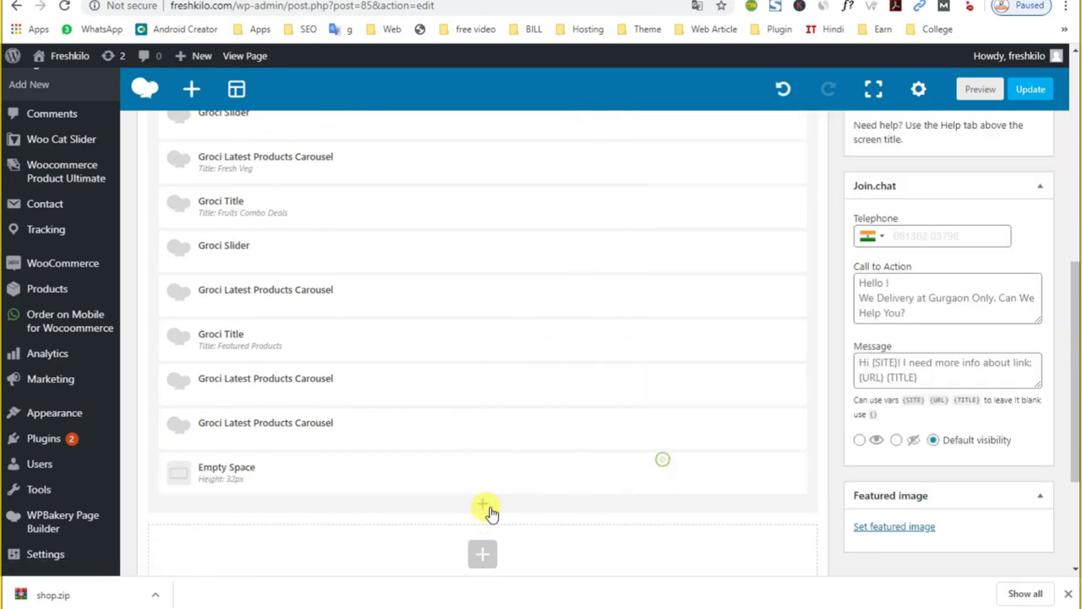
pyautogui.click(482, 508)
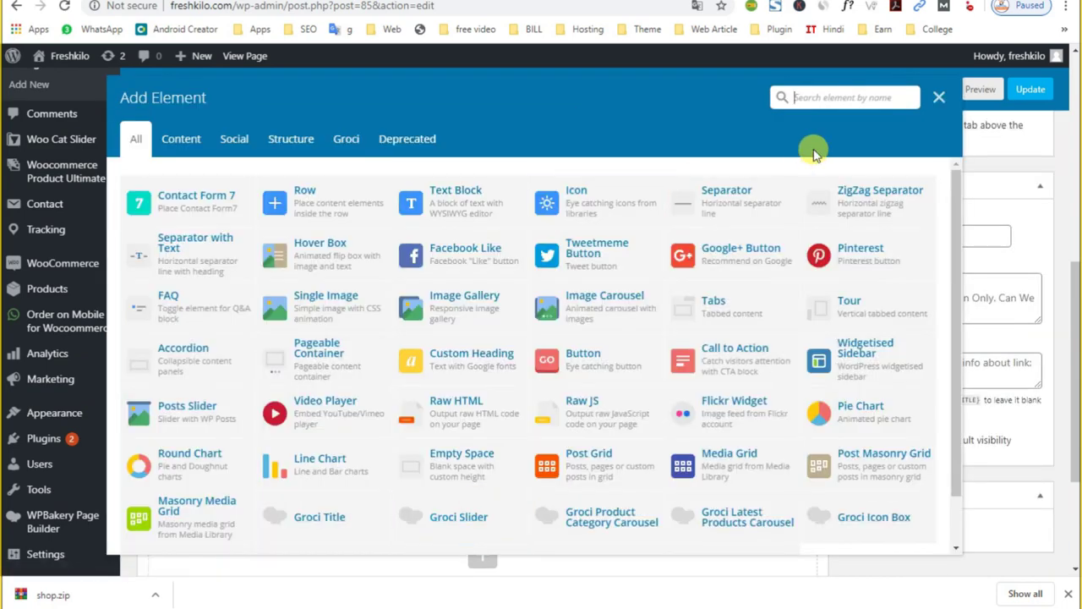
pyautogui.write('pro')
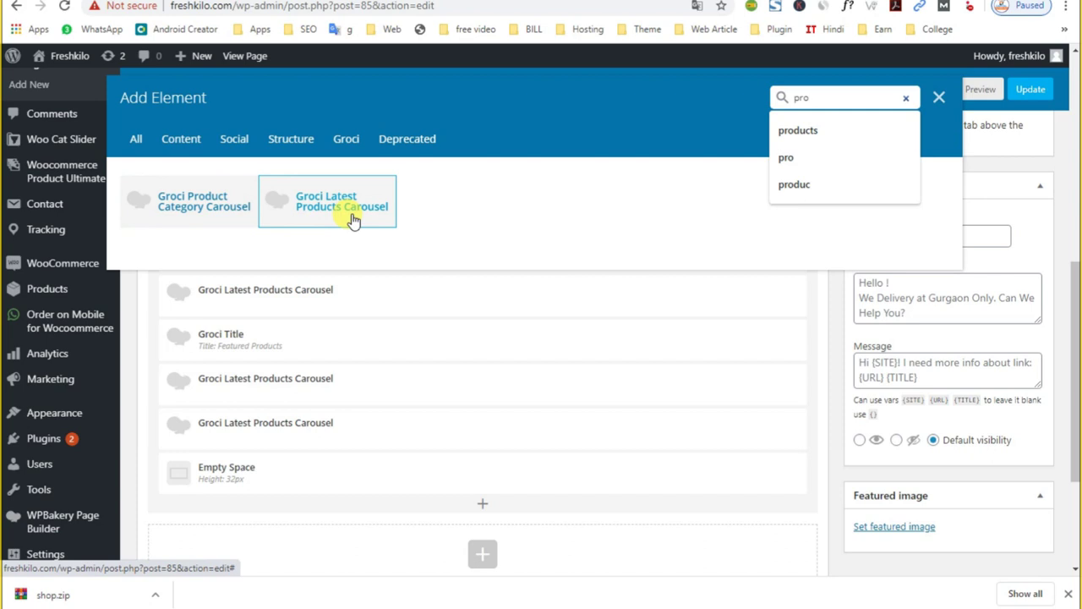
pyautogui.click(938, 98)
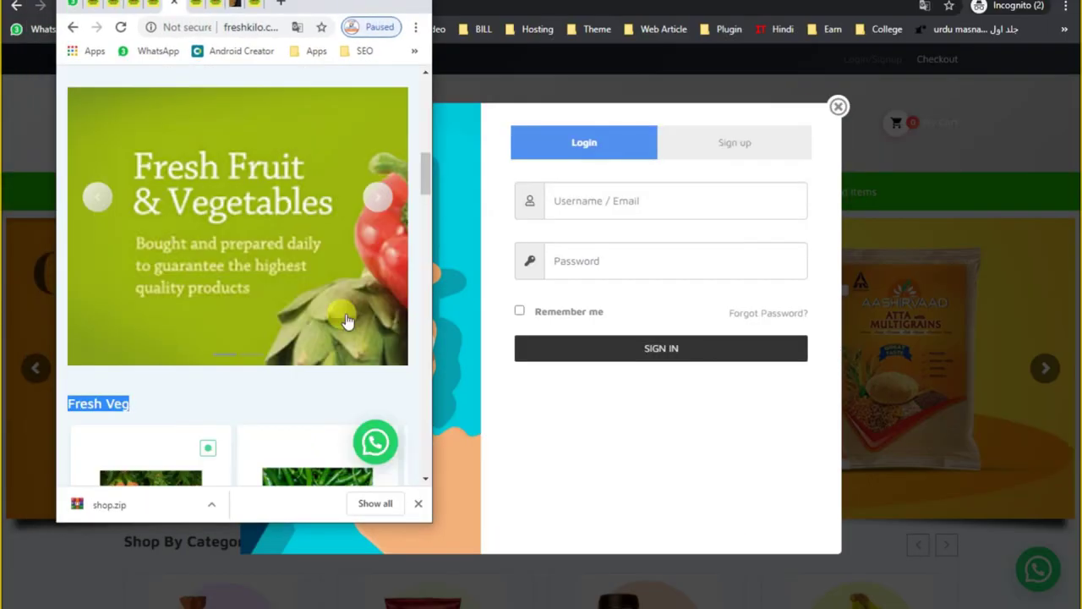
# Review the storefront home page's product sections in the phone-width browser window, then return the window to full size
pyautogui.scroll(-15, 305, 318)
pyautogui.scroll(-10, 305, 318)
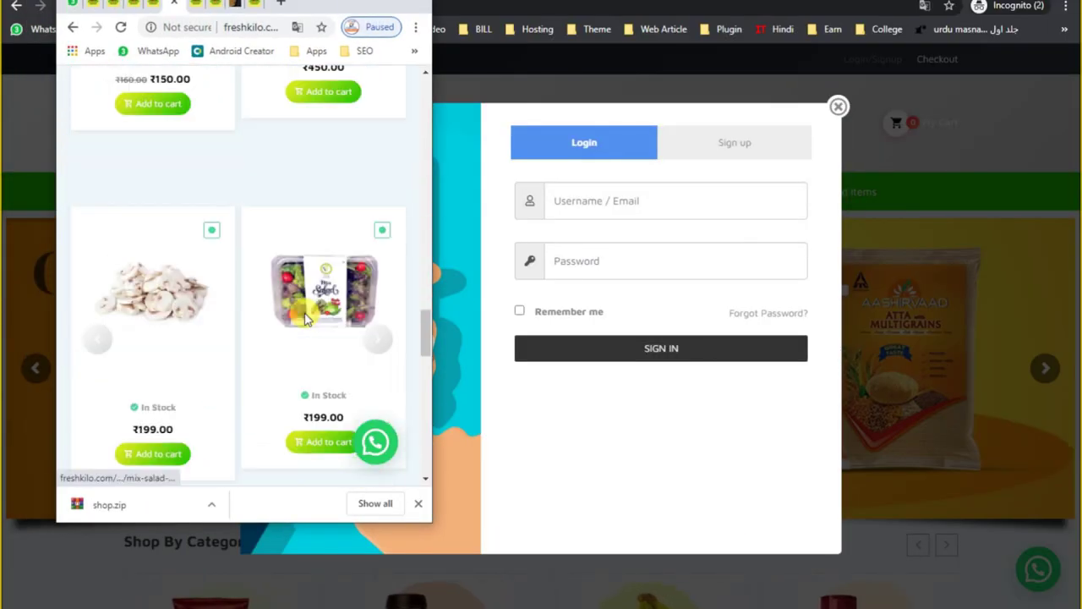
pyautogui.scroll(4, 305, 318)
pyautogui.scroll(10, 314, 260)
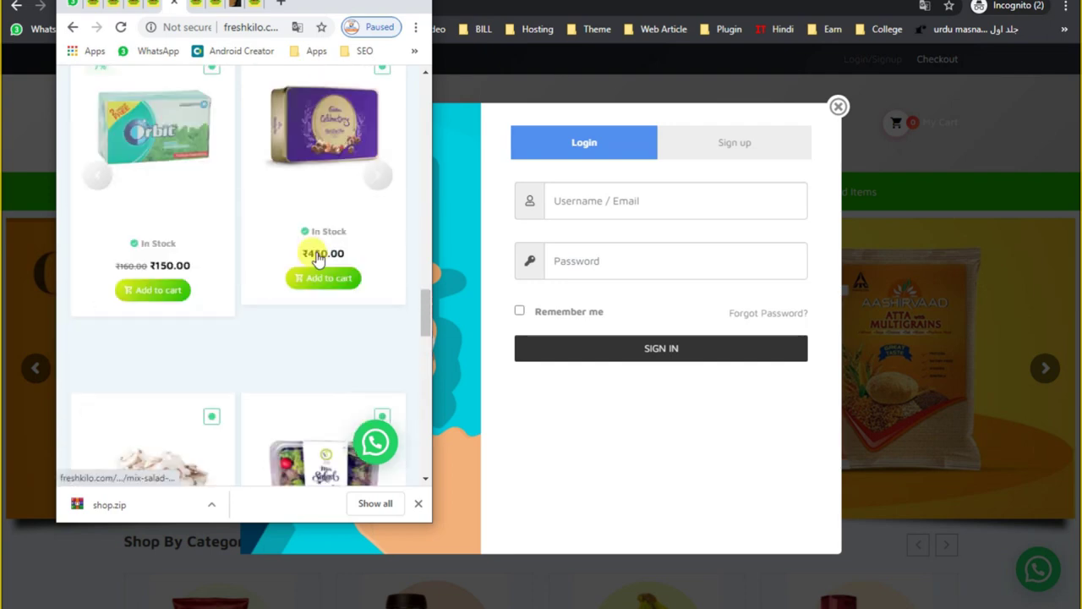
pyautogui.scroll(5, 314, 258)
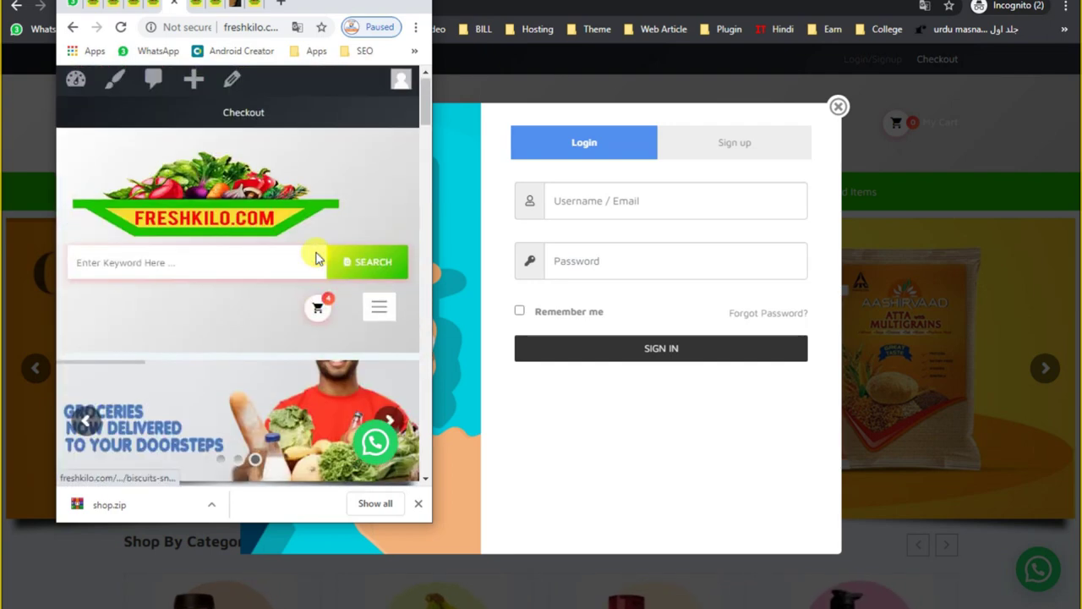
pyautogui.doubleClick(379, 5)
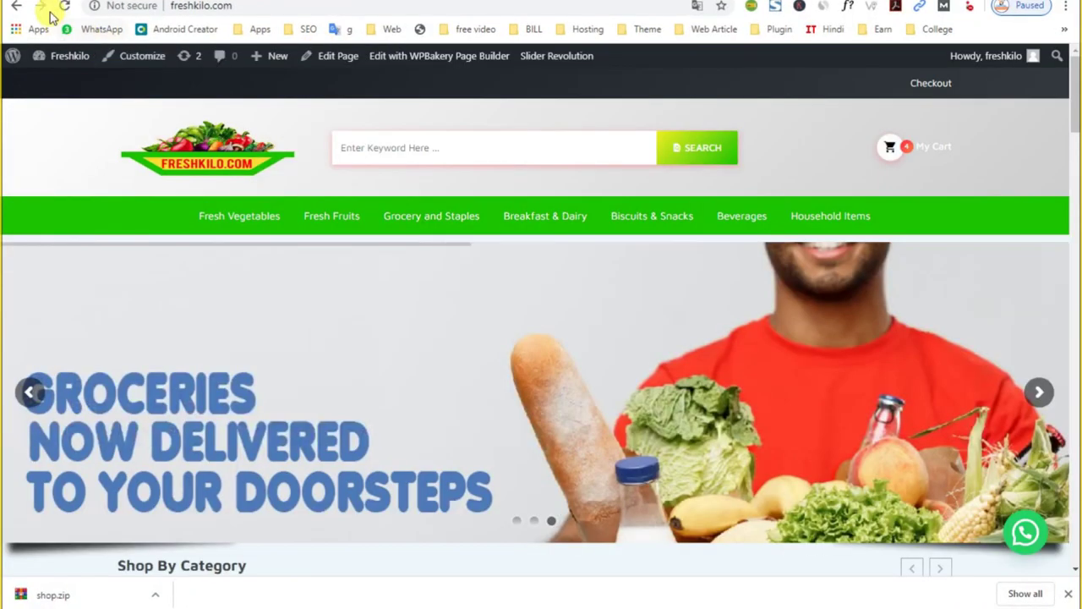
# Open the installed plugins list from the home page editor and look through it for the product display plugin
pyautogui.click(57, 10)
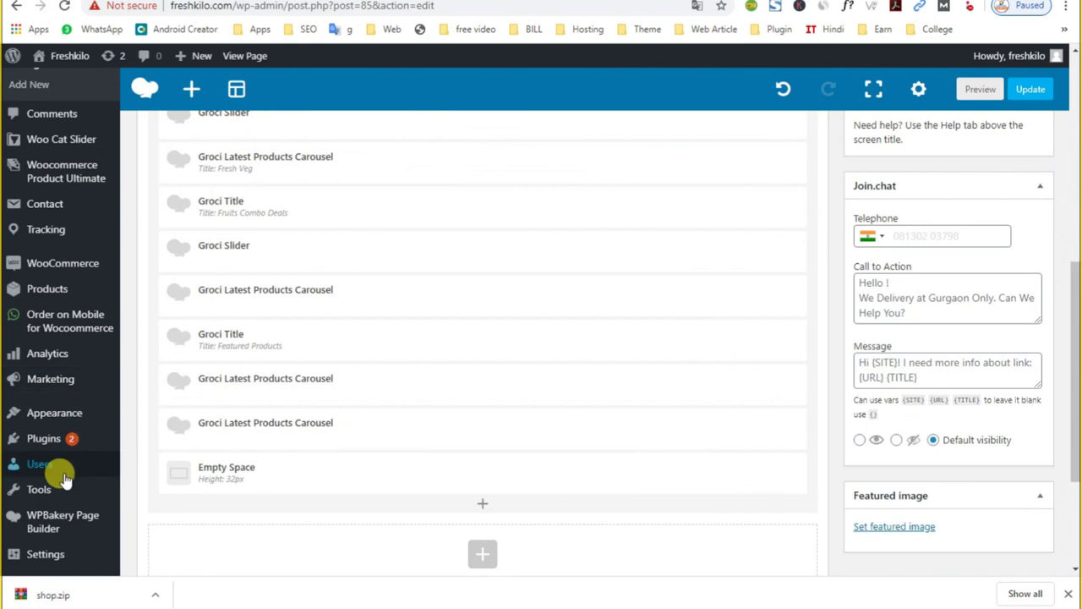
pyautogui.rightClick(52, 443)
pyautogui.press('Escape')
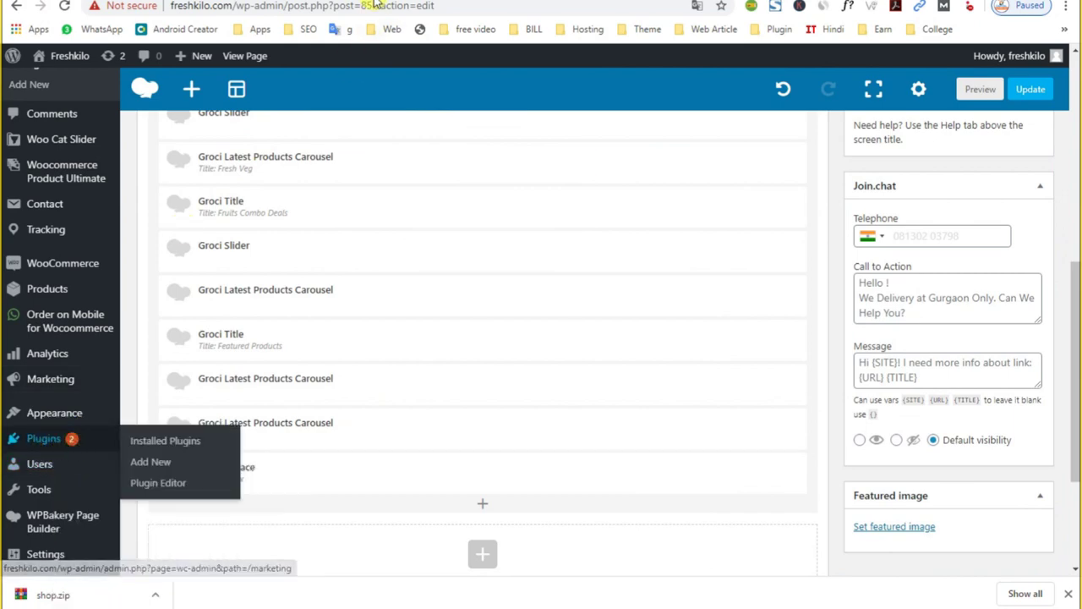
pyautogui.click(52, 443)
pyautogui.scroll(-3, 379, 322)
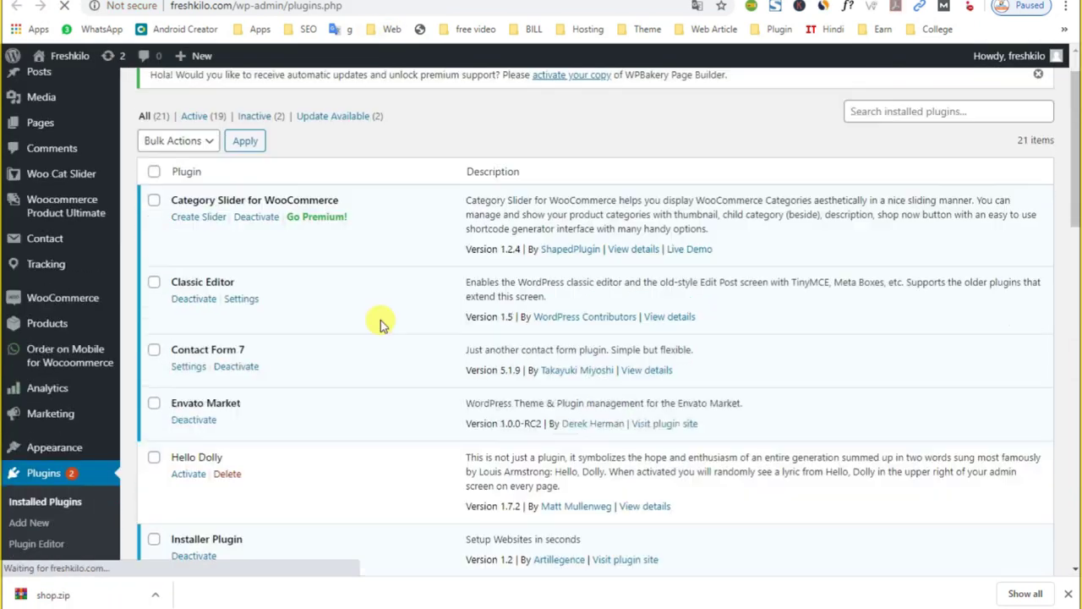
pyautogui.scroll(-3, 379, 341)
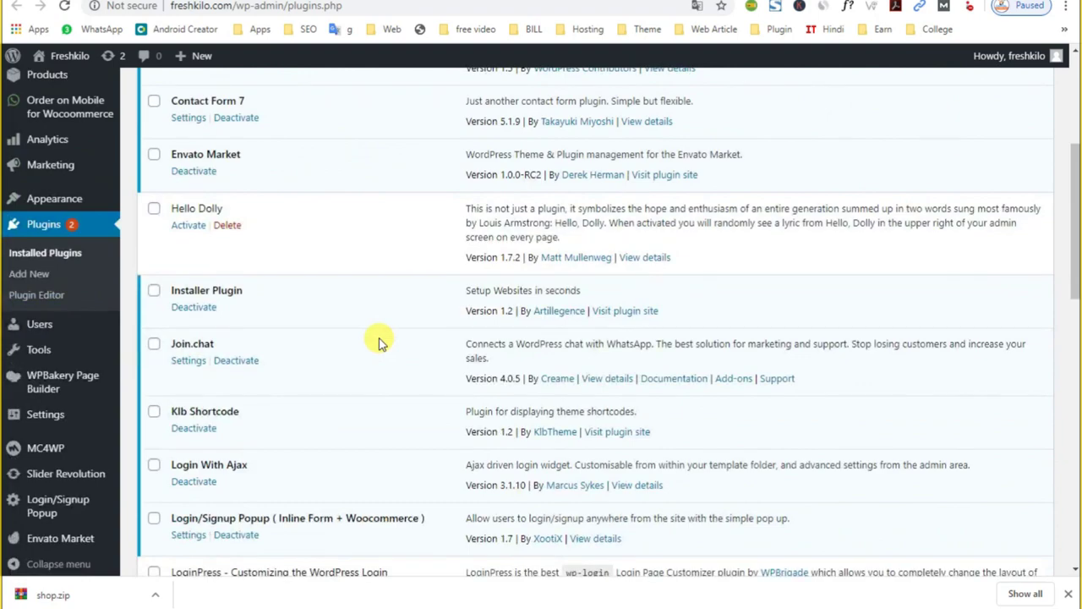
pyautogui.scroll(5, 380, 342)
pyautogui.scroll(-6, 380, 341)
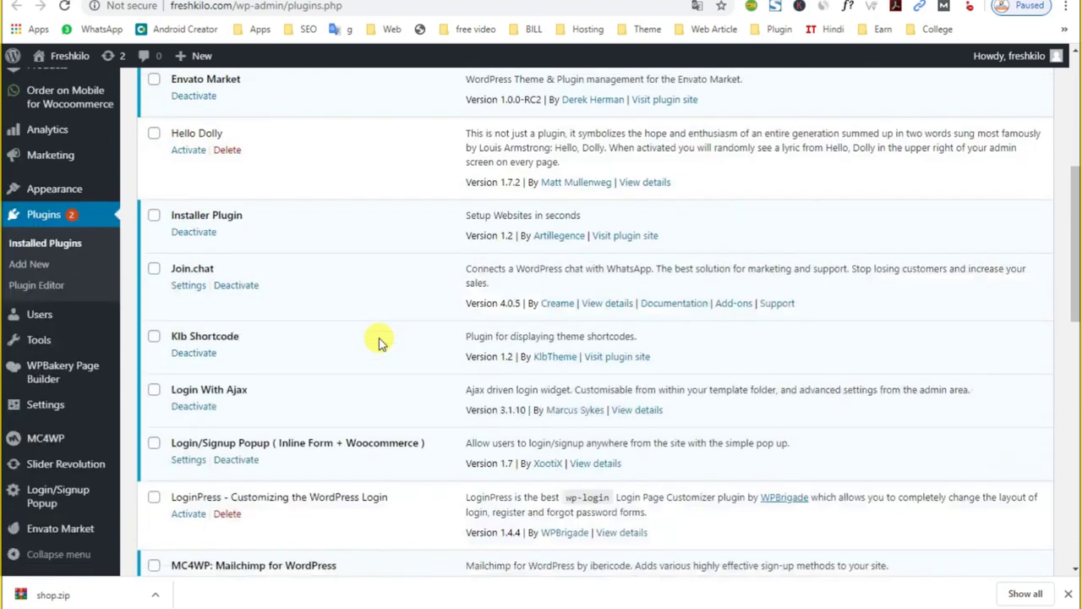
pyautogui.scroll(-5, 380, 342)
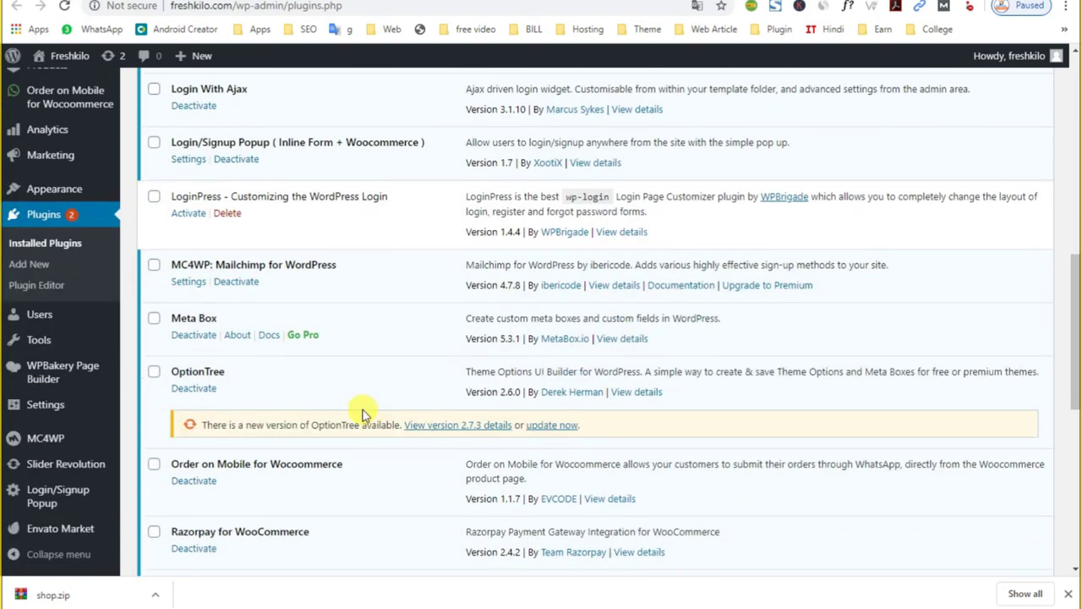
pyautogui.scroll(6, 12, 226)
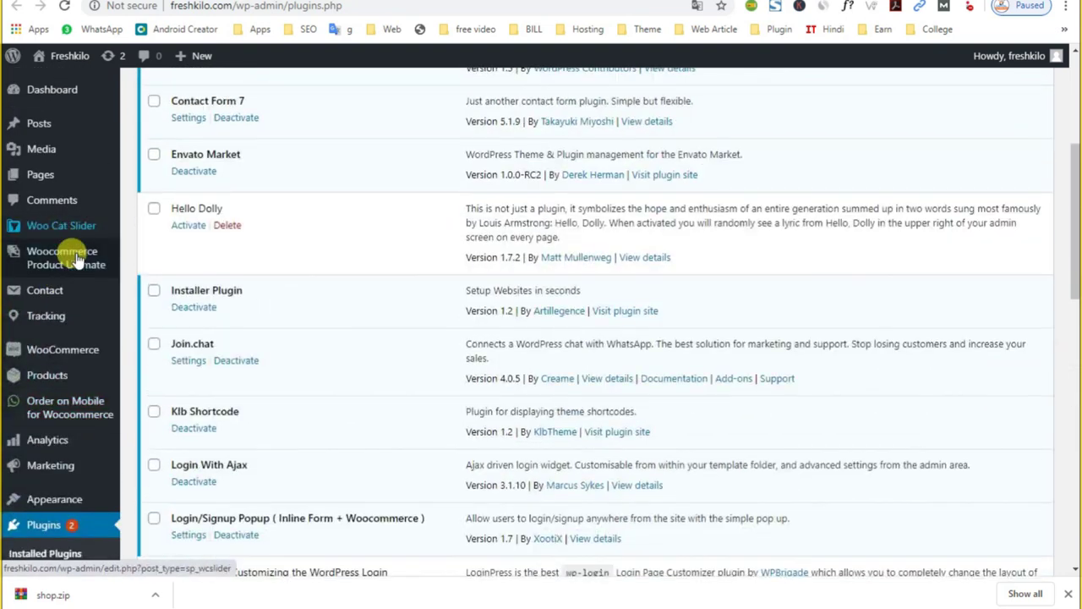
# Open the Woocommerce Product Ultimate list and copy the shortcode [wcpcsu id="209"] of the untitled entry
pyautogui.moveTo(52, 268)
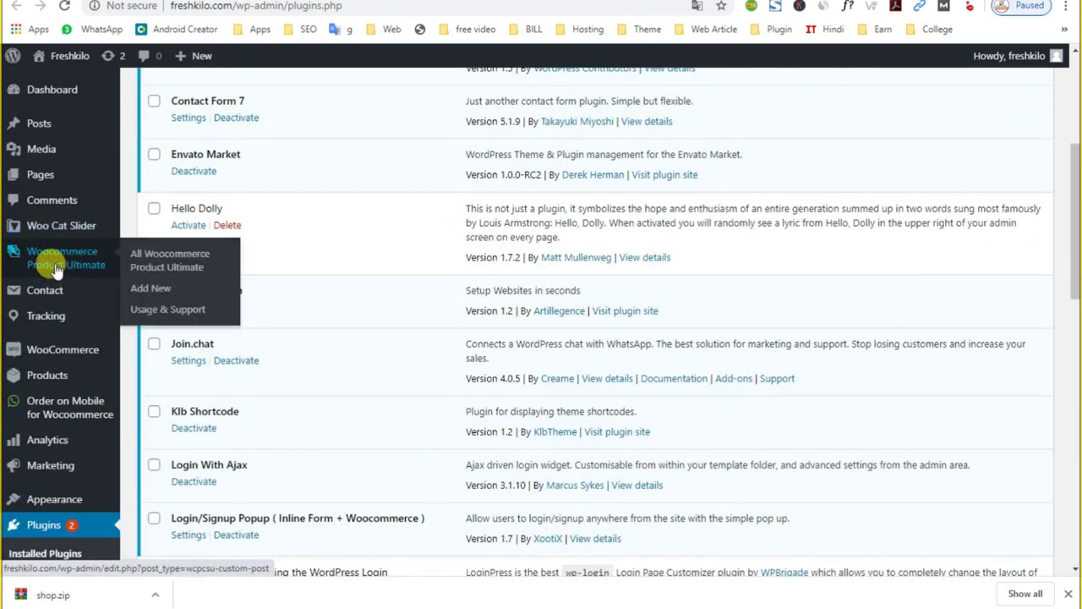
pyautogui.click(56, 269)
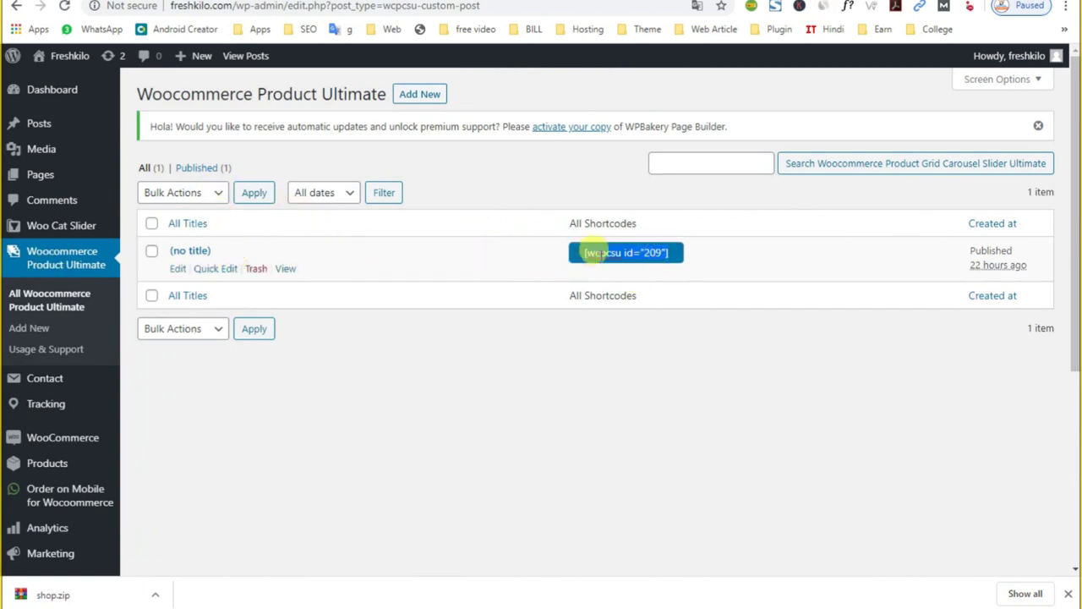
pyautogui.rightClick(599, 253)
pyautogui.click(634, 307)
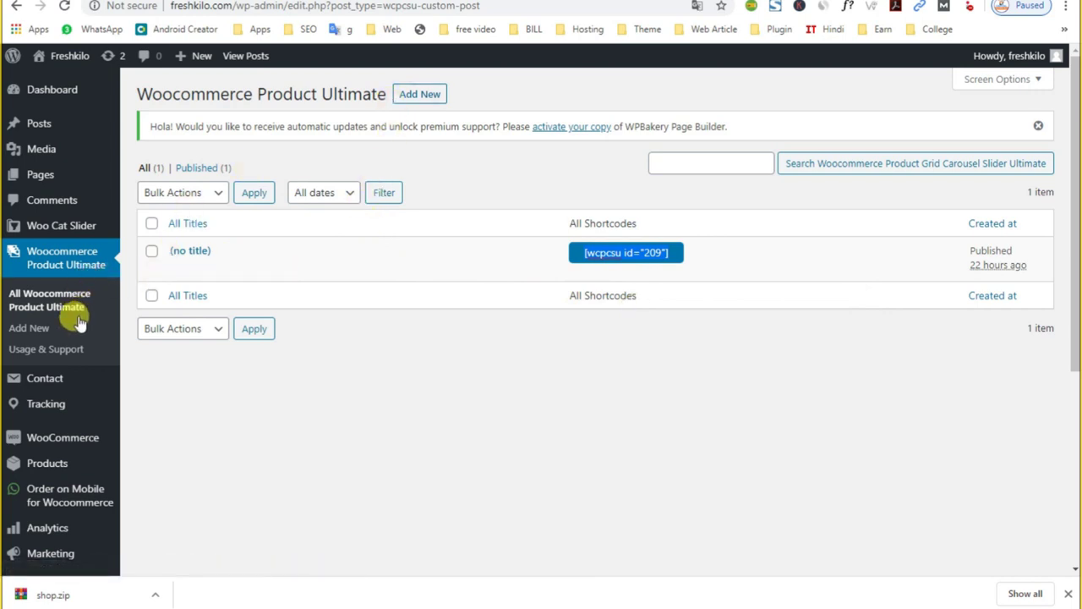
# Add a Text Block containing [wcpcsu id="209"] below the Empty Space element in the home page editor and update the page
pyautogui.scroll(-1, 76, 409)
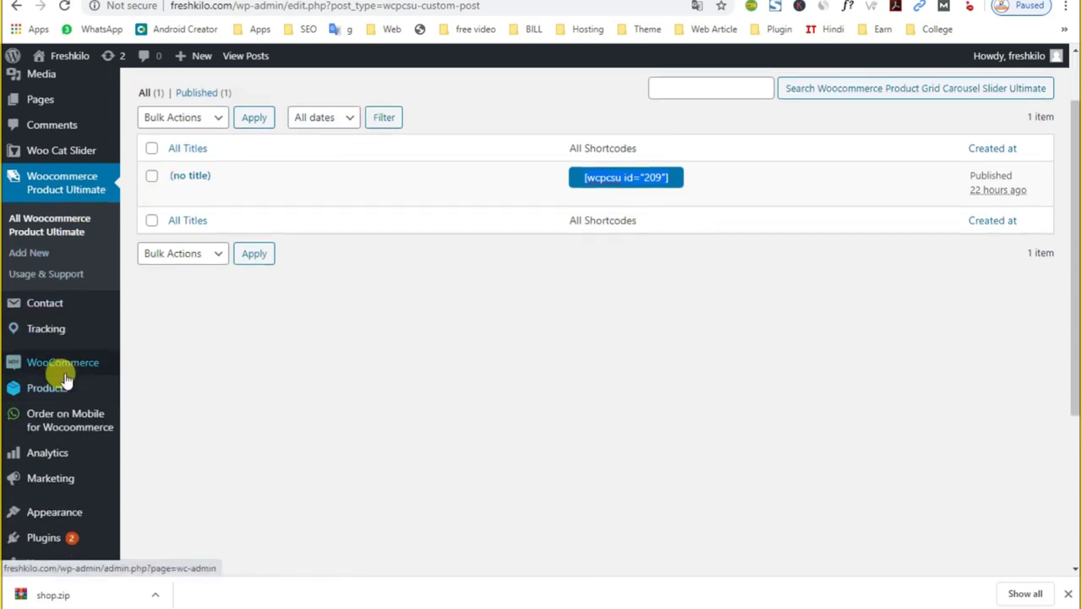
pyautogui.moveTo(66, 374)
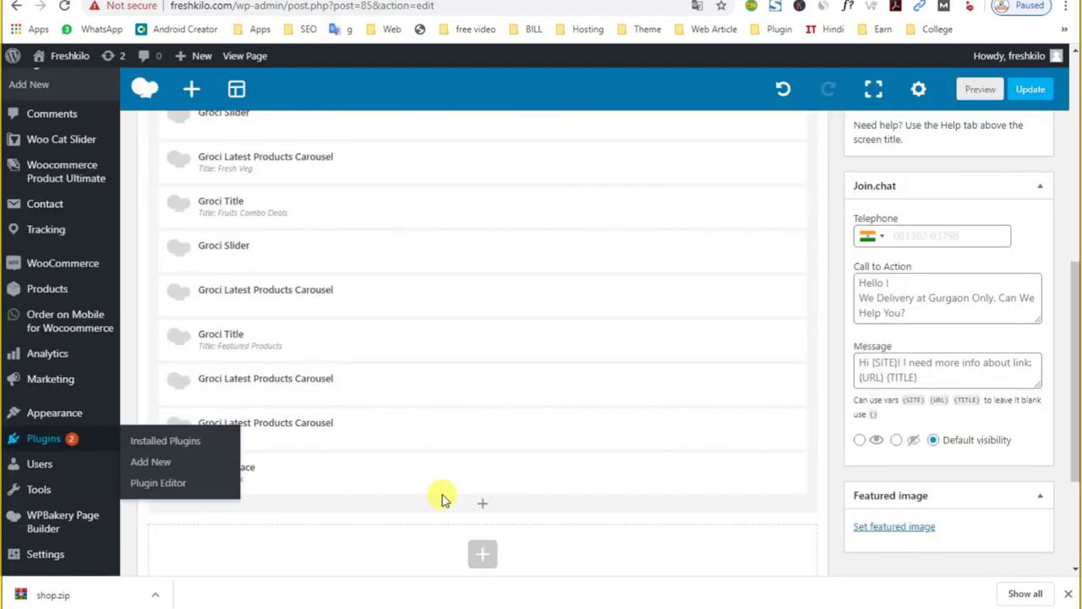
pyautogui.click(484, 503)
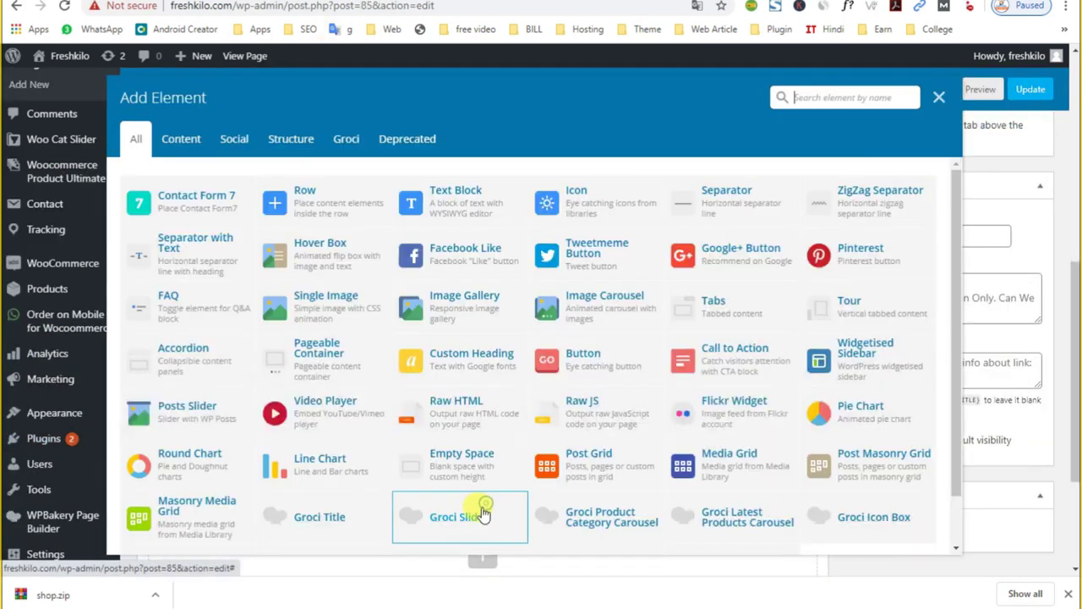
pyautogui.click(827, 99)
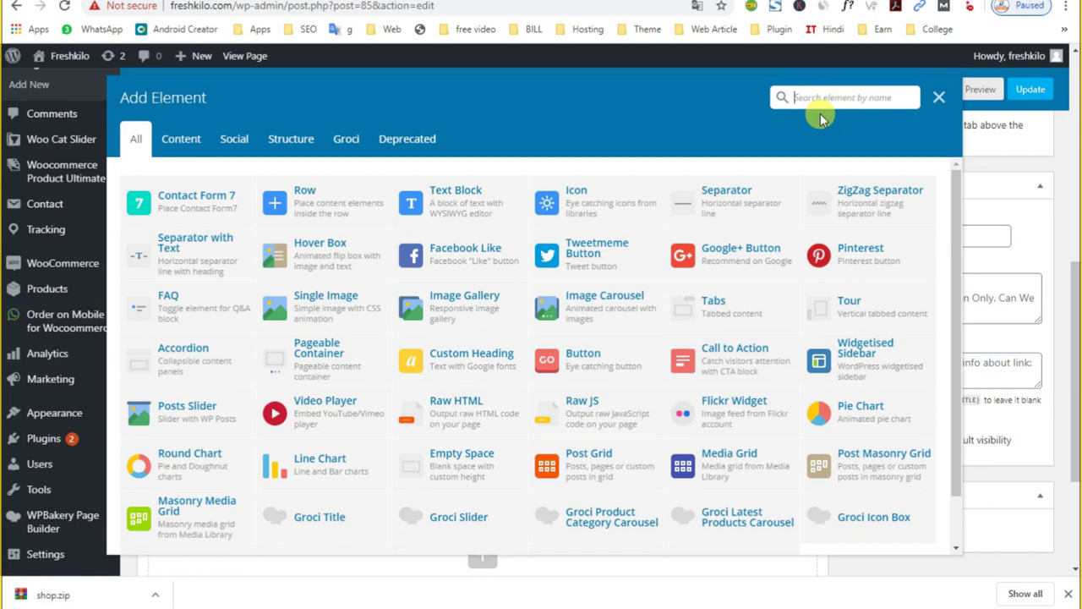
pyautogui.click(474, 197)
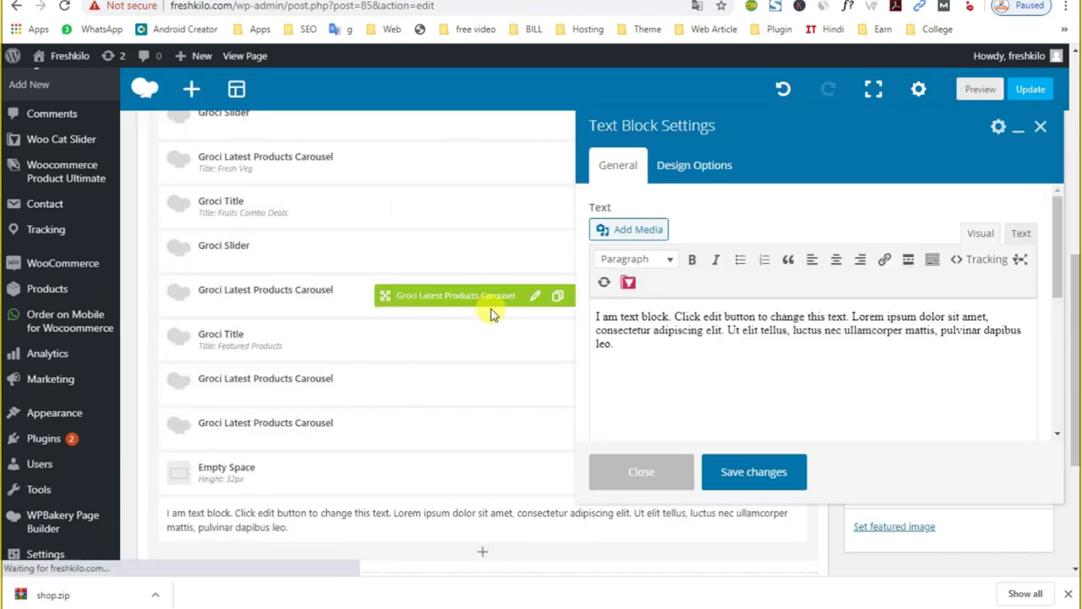
pyautogui.tripleClick(693, 318)
pyautogui.hotkey('ctrl', 'v')
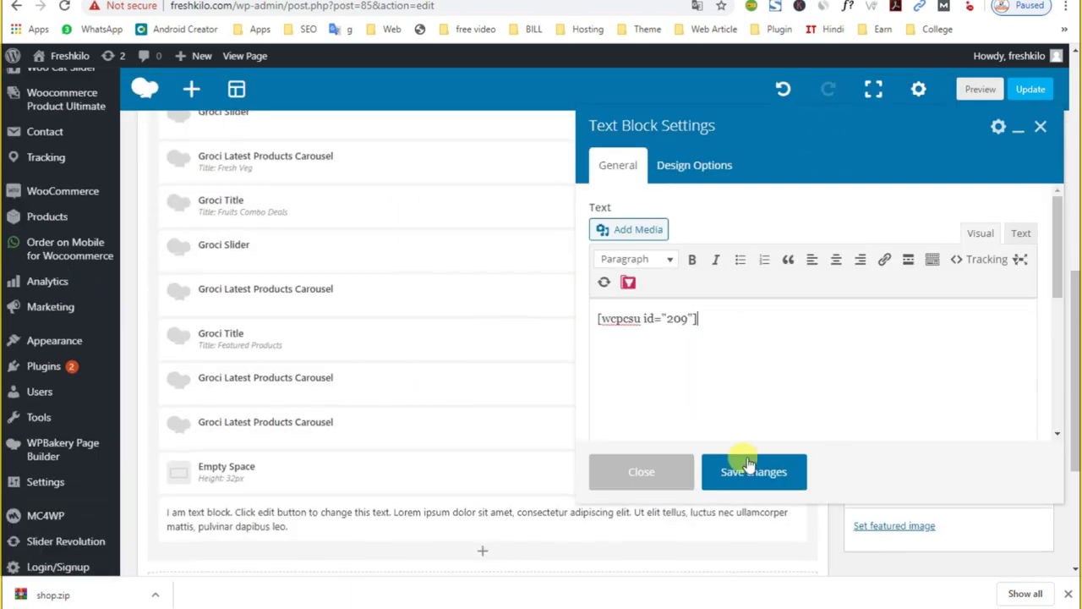
pyautogui.click(738, 471)
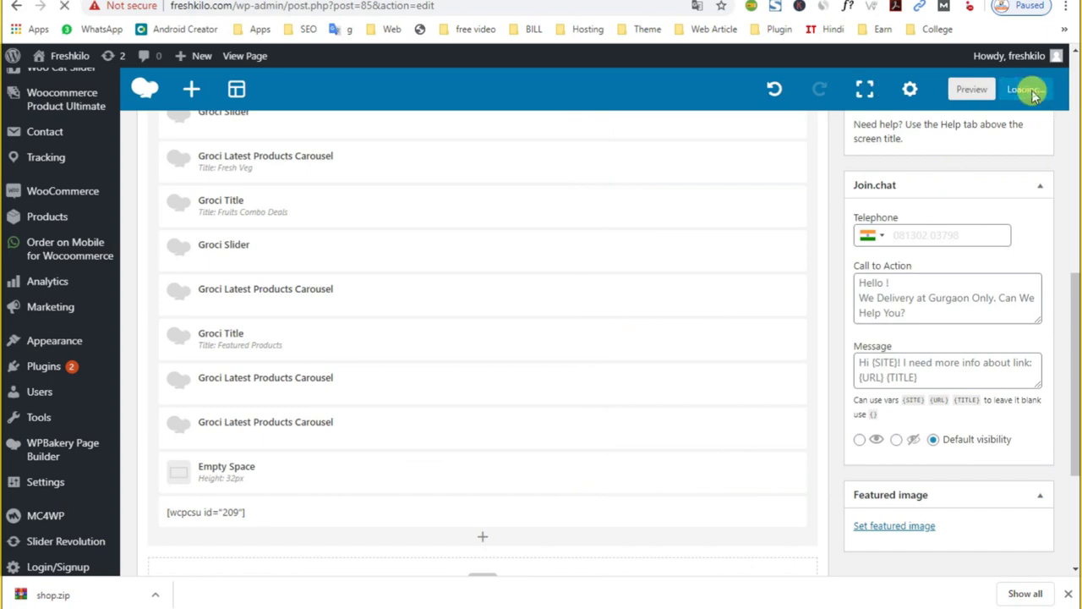
# Reload the storefront home page and examine the Latest Products grid and the product carousels above it
pyautogui.click(439, 2)
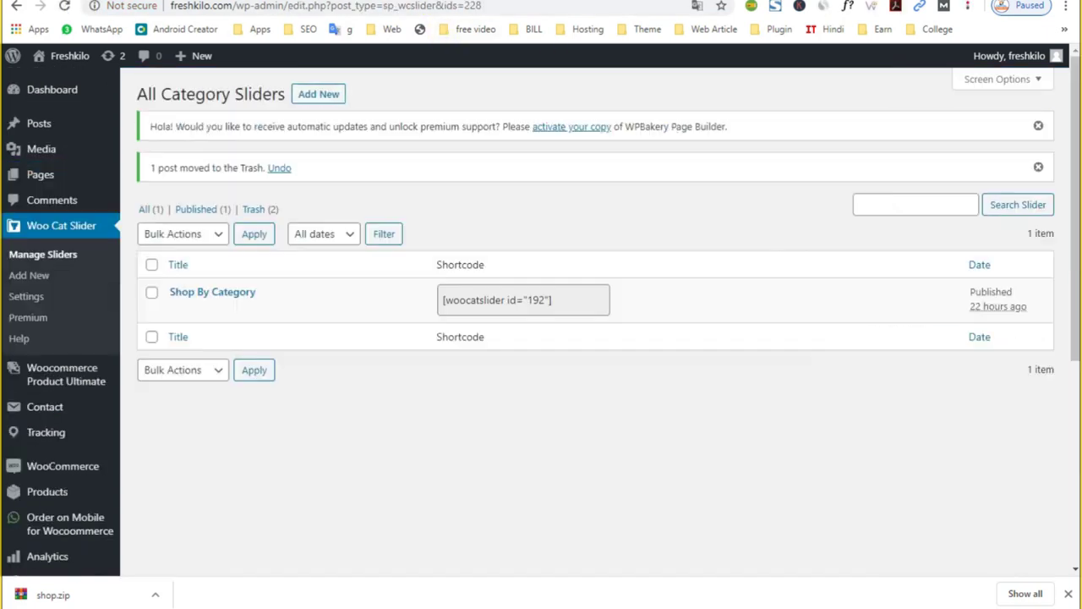
pyautogui.click(17, 2)
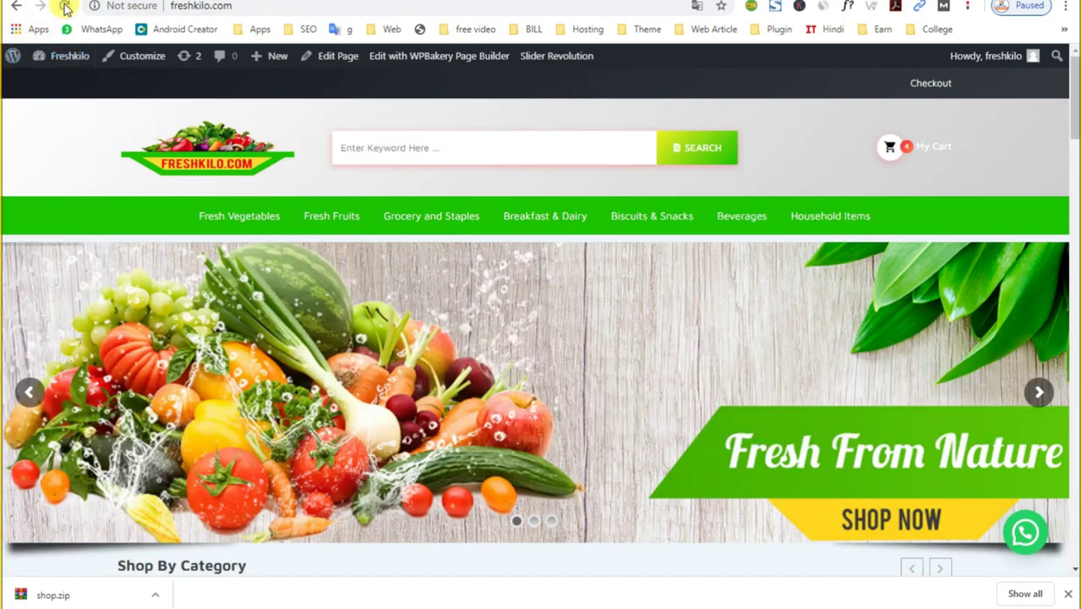
pyautogui.click(66, 8)
pyautogui.scroll(-20, 620, 297)
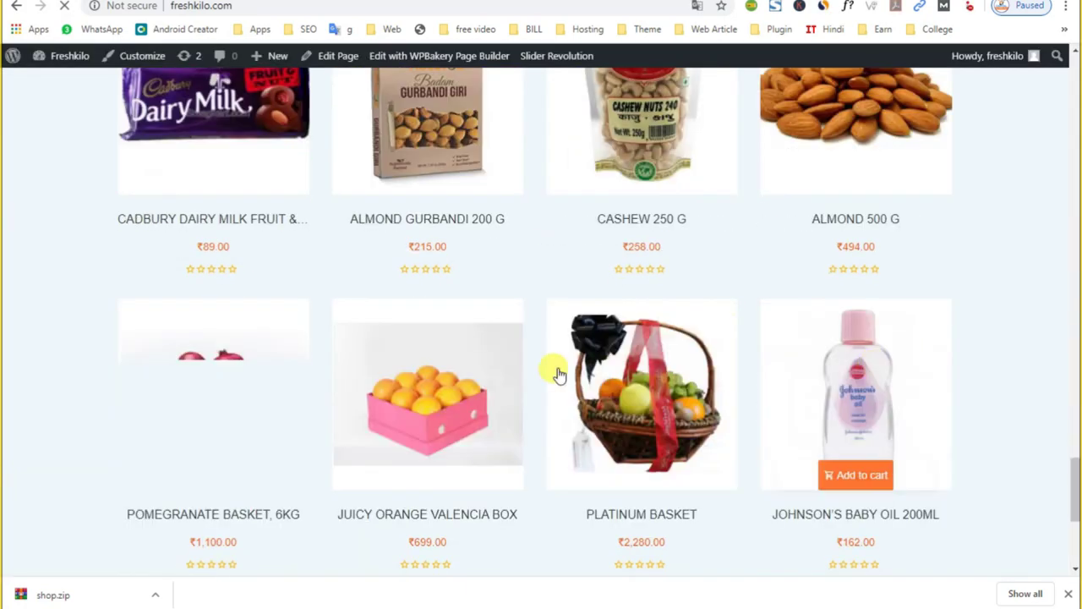
pyautogui.scroll(6, 471, 357)
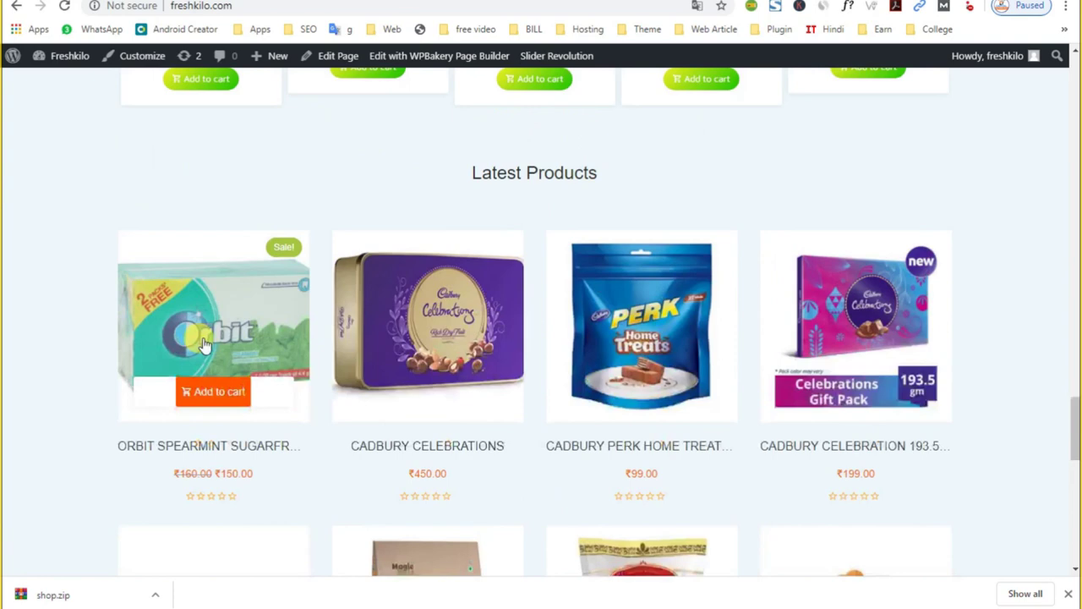
pyautogui.scroll(-1, 1014, 359)
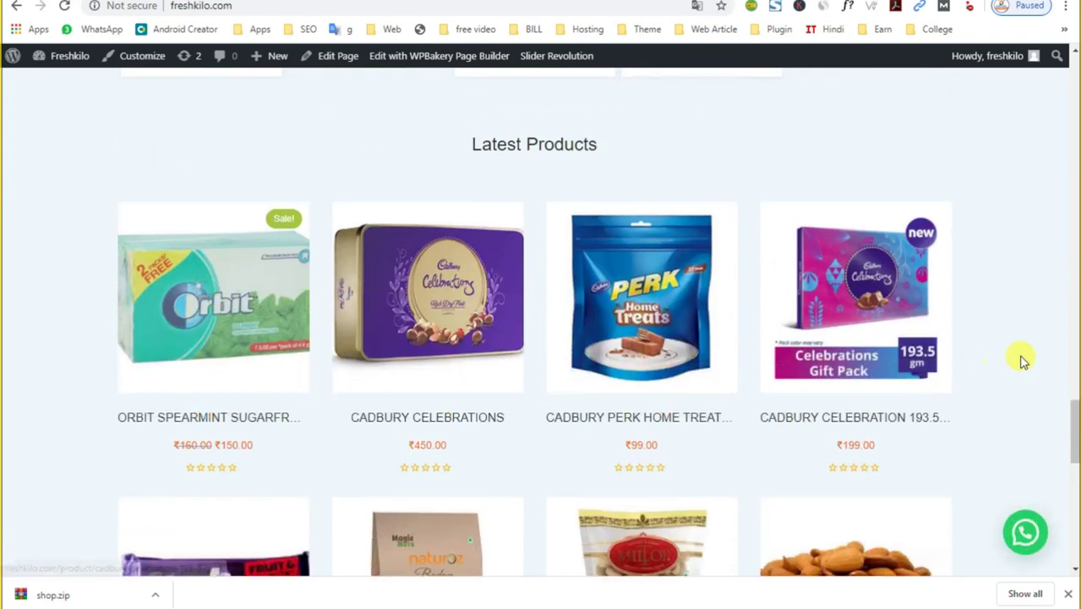
pyautogui.scroll(-6, 1020, 361)
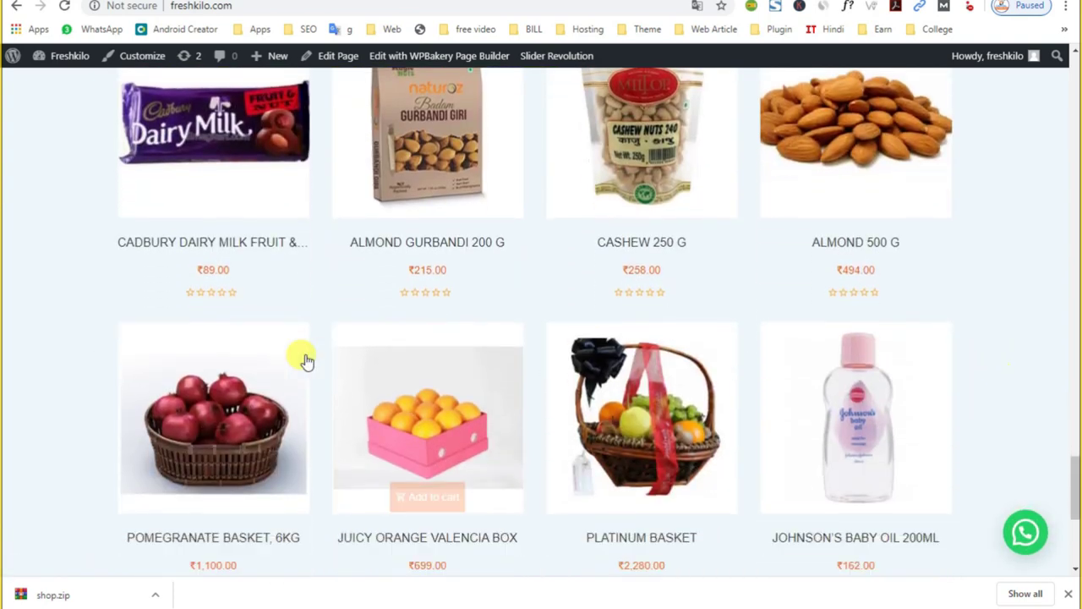
pyautogui.scroll(-3, 592, 358)
pyautogui.scroll(3, 768, 379)
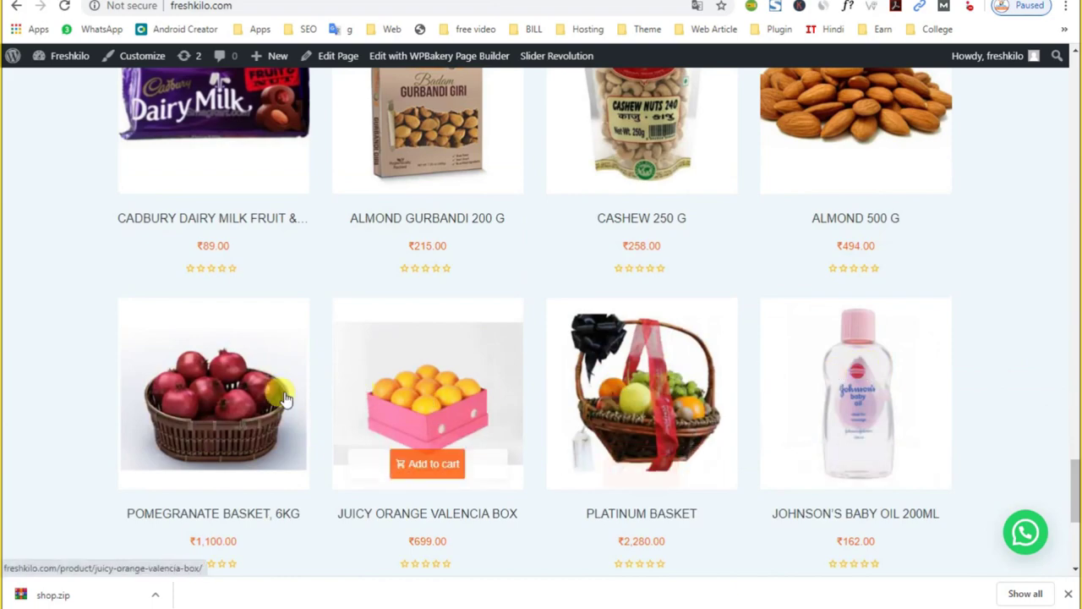
pyautogui.scroll(4, 152, 387)
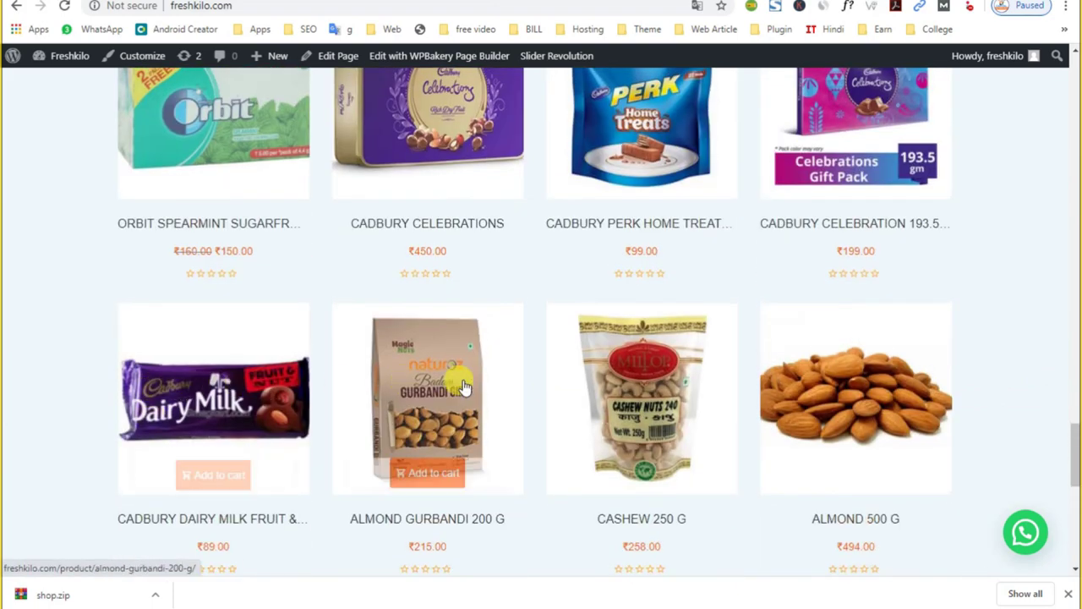
pyautogui.scroll(3, 1039, 285)
pyautogui.scroll(1, 1039, 286)
pyautogui.scroll(-3, 660, 350)
pyautogui.scroll(6, 285, 169)
pyautogui.scroll(-3, 288, 173)
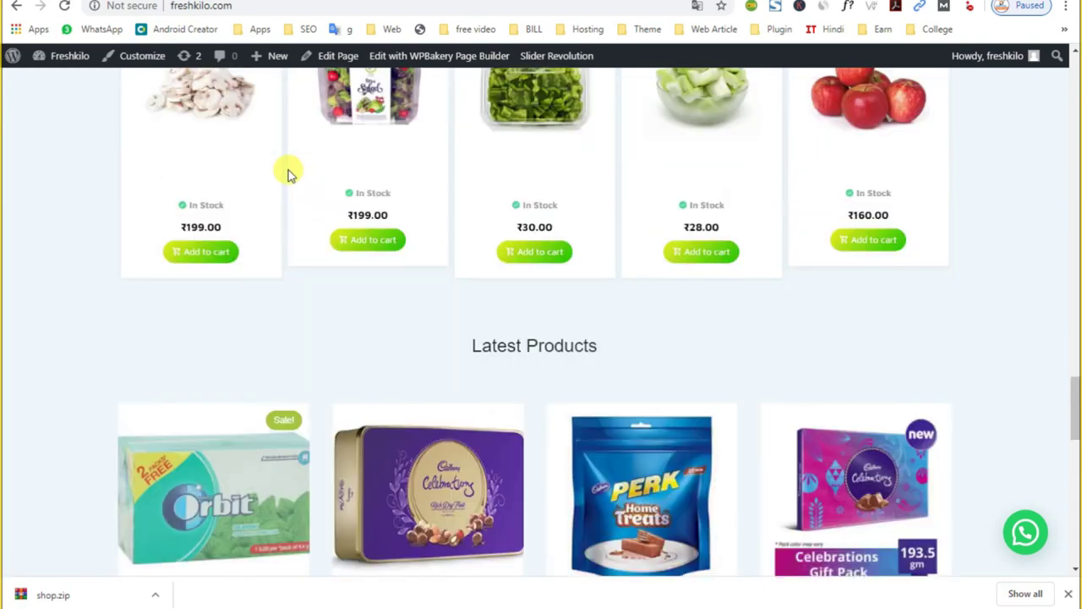
# Shrink the browser window to phone width and check how the Latest Products section is laid out
pyautogui.press('super+Down')
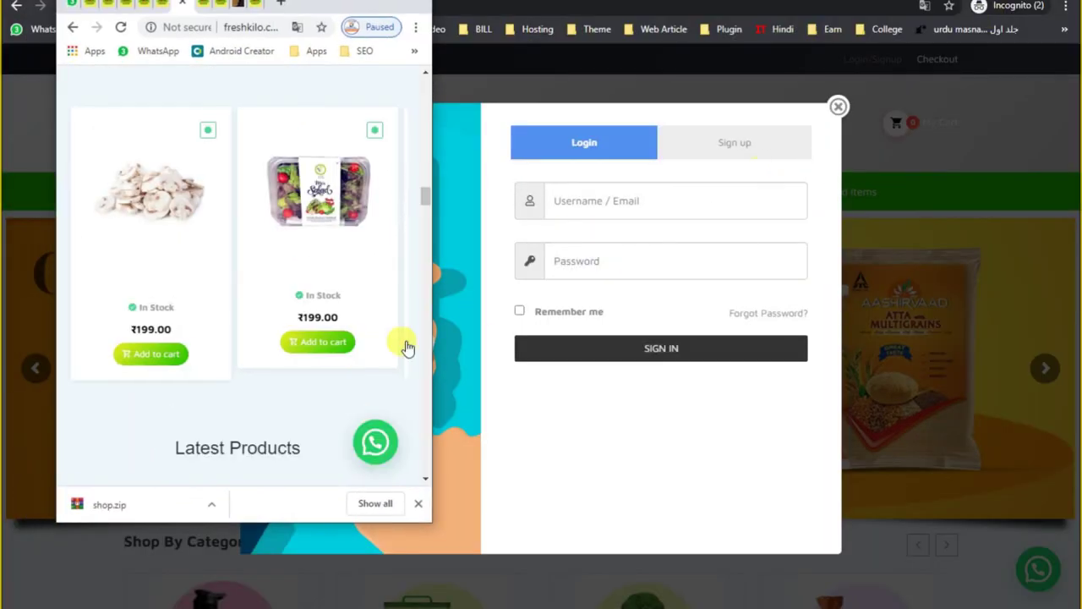
pyautogui.scroll(-10, 297, 341)
pyautogui.scroll(-10, 297, 339)
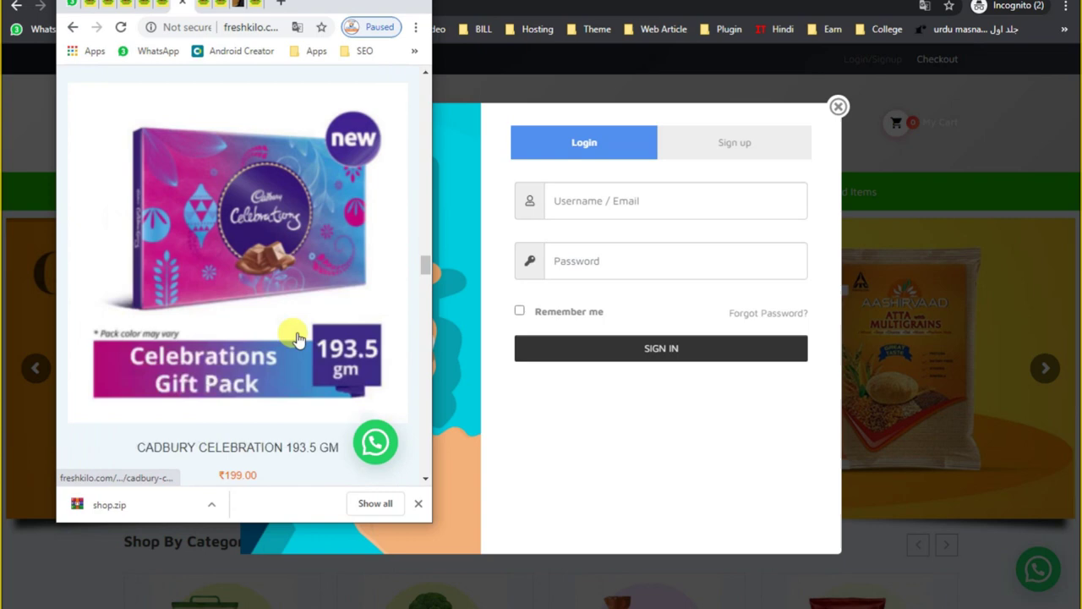
# Check the rest of the phone-width Latest Products list down to the footer and restore the browser window to full size
pyautogui.scroll(-10, 297, 338)
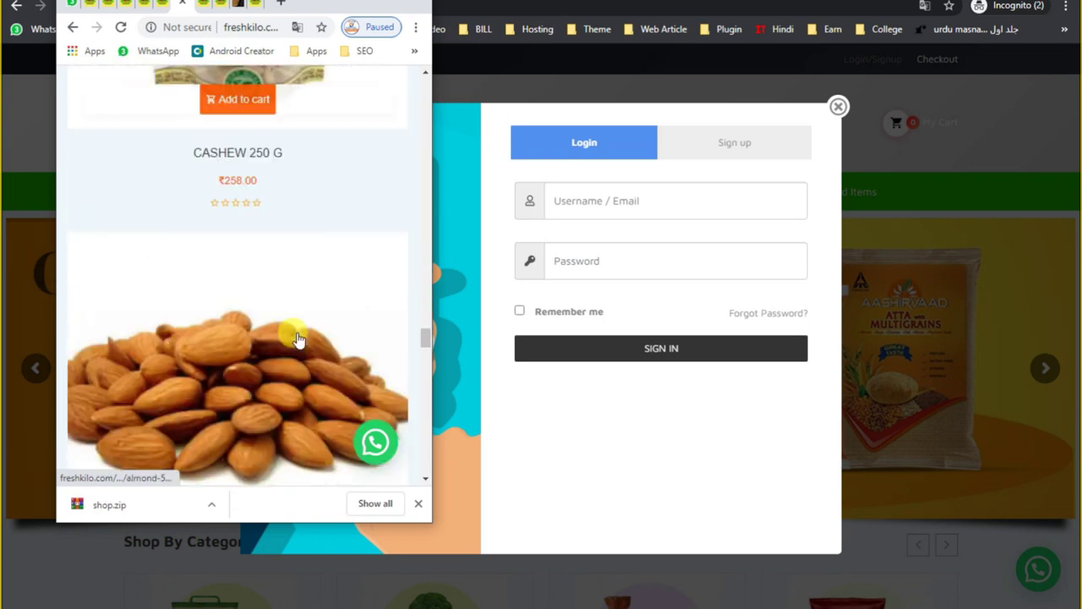
pyautogui.scroll(-8, 297, 338)
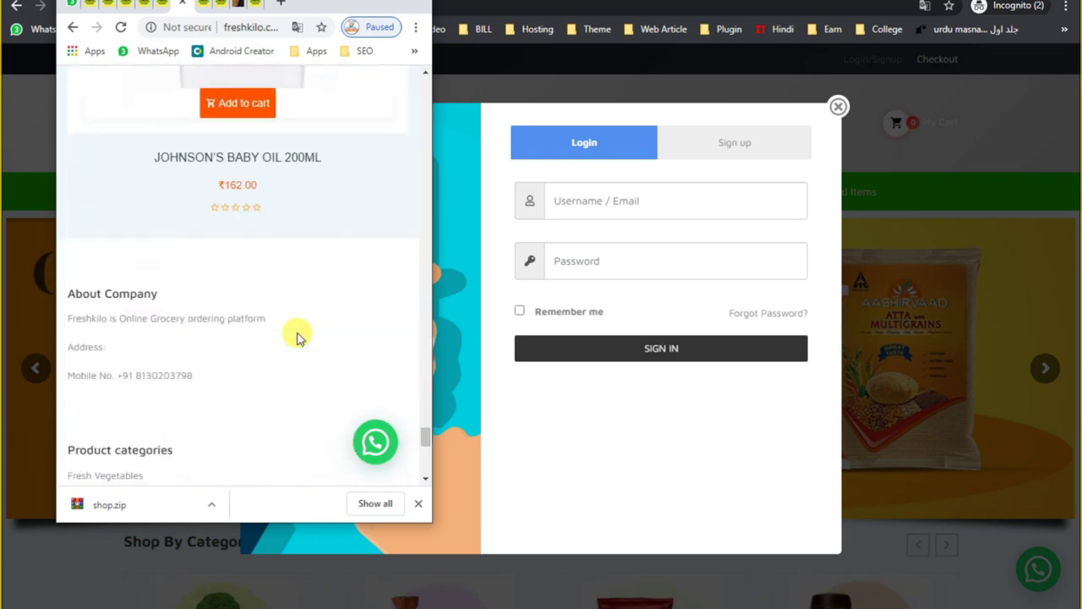
pyautogui.doubleClick(370, 0)
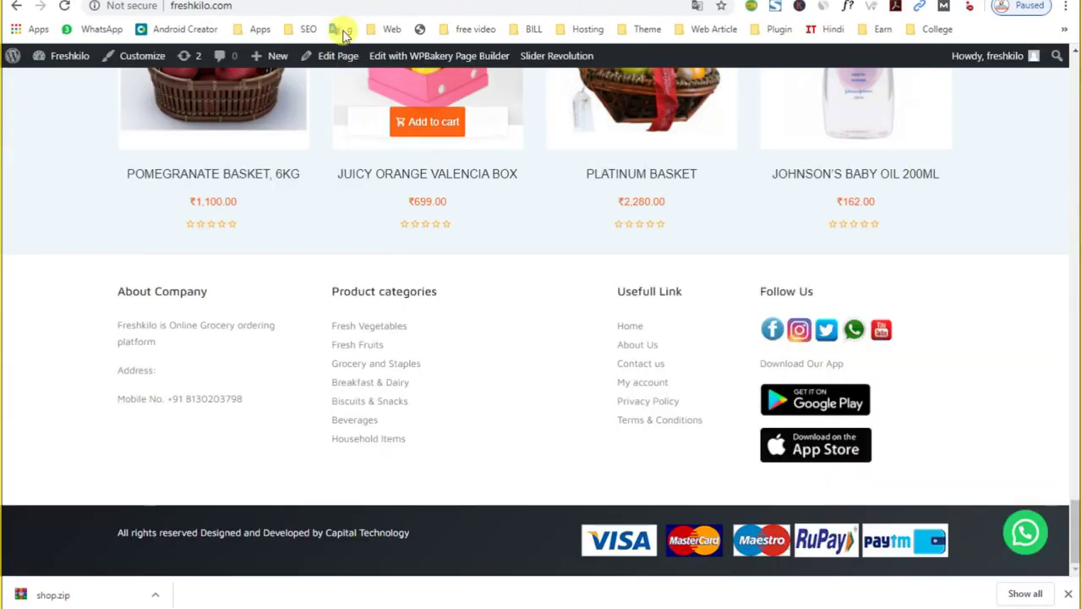
# Open the untitled Woocommerce Product Ultimate entry with shortcode [wcpcsu id="209"] for editing and title it test
pyautogui.click(343, 0)
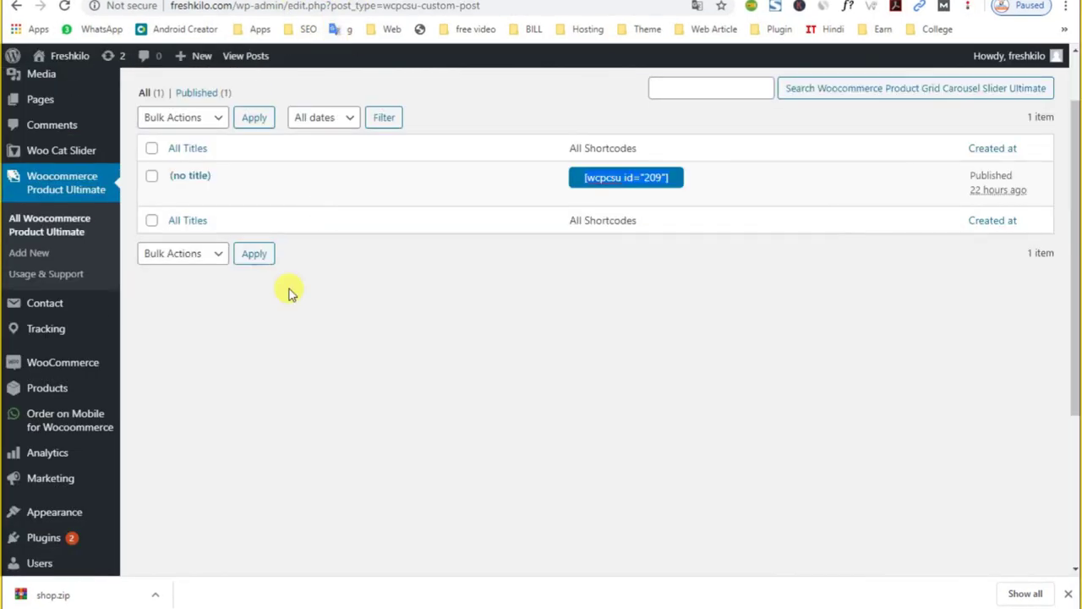
pyautogui.click(178, 194)
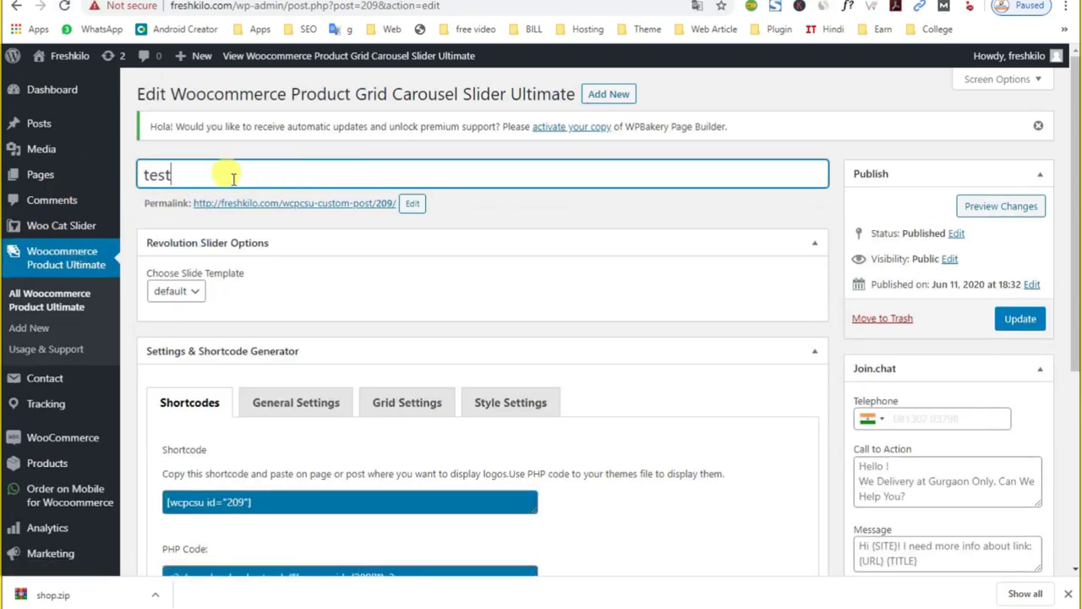
pyautogui.scroll(-4, 411, 476)
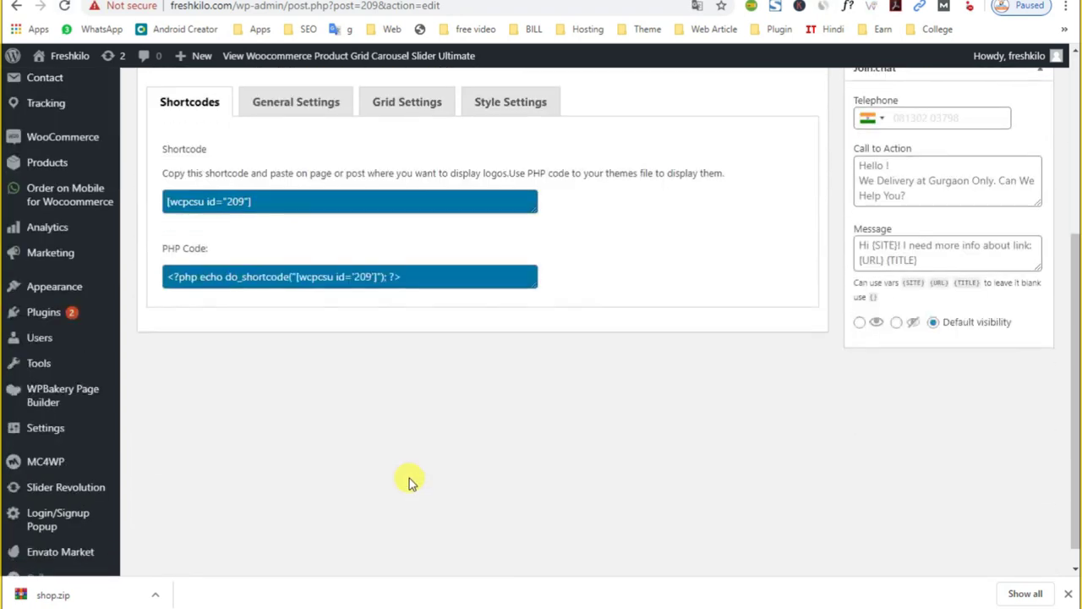
# Set the entry's layout to Carousel in the general settings and update the entry
pyautogui.scroll(3, 411, 483)
pyautogui.click(287, 327)
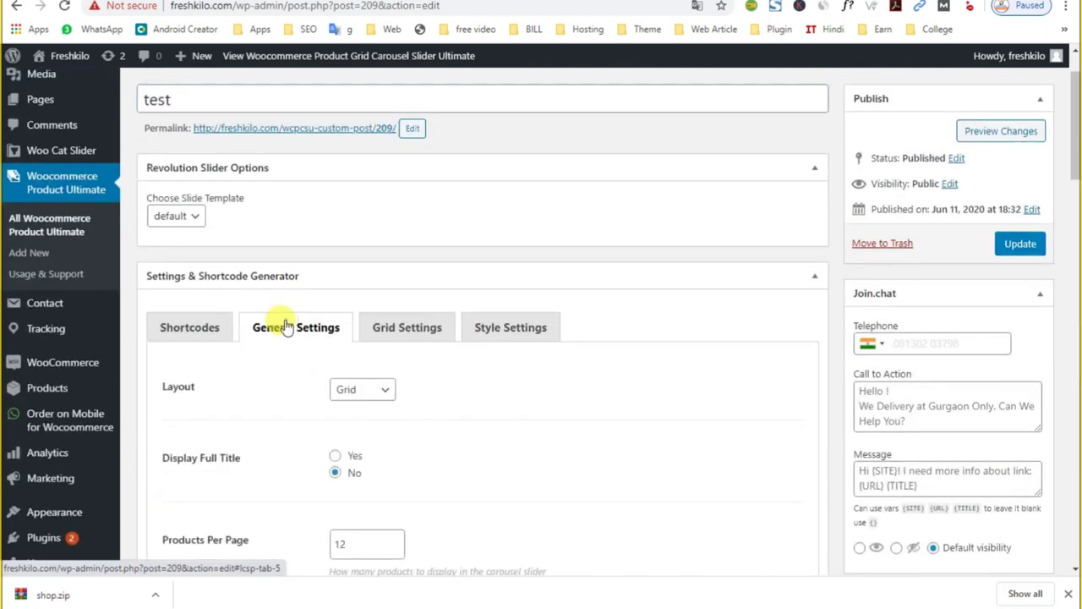
pyautogui.click(391, 387)
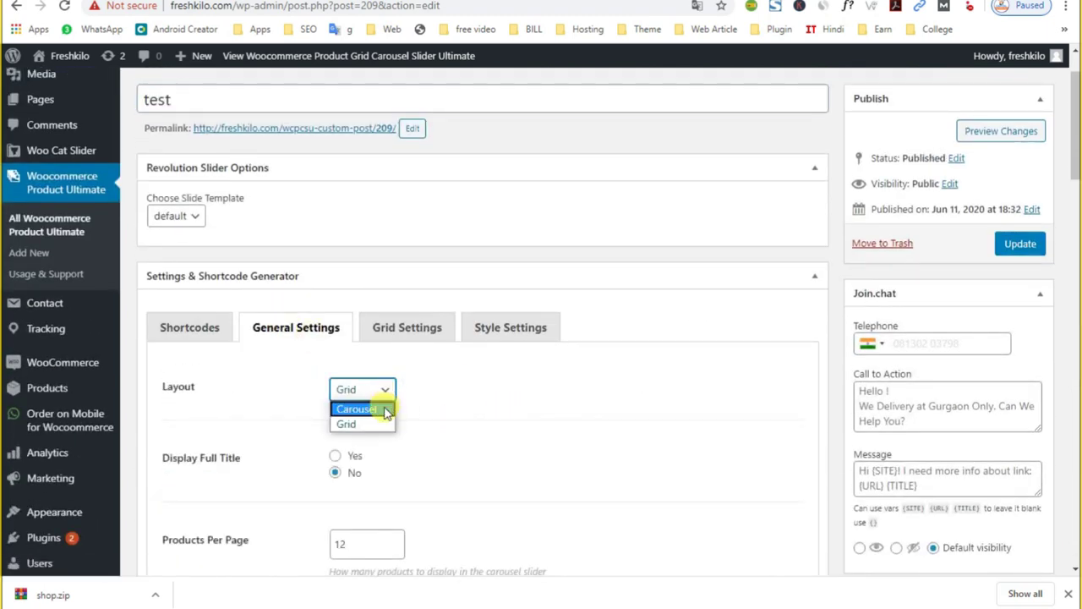
pyautogui.click(383, 411)
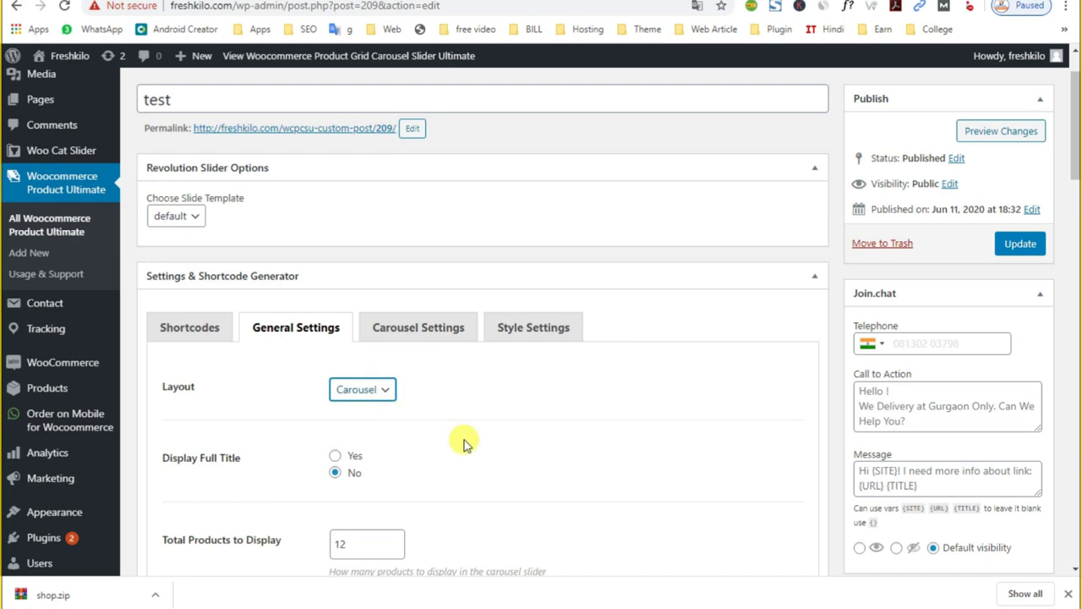
pyautogui.click(1020, 244)
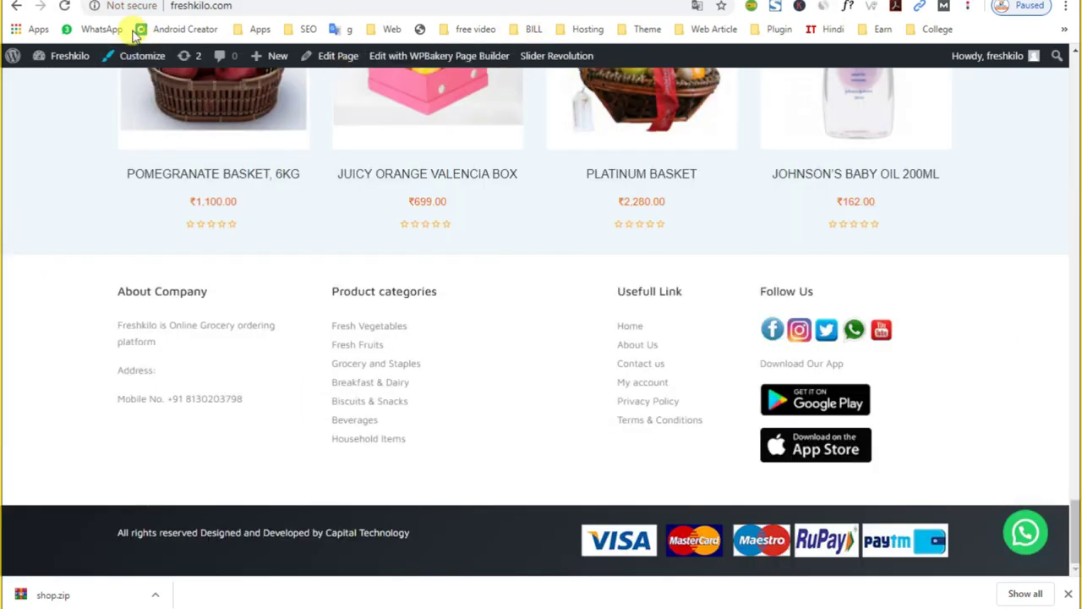
# Reload the storefront home page and page forward through the Latest Products carousel to check how it scrolls
pyautogui.click(63, 6)
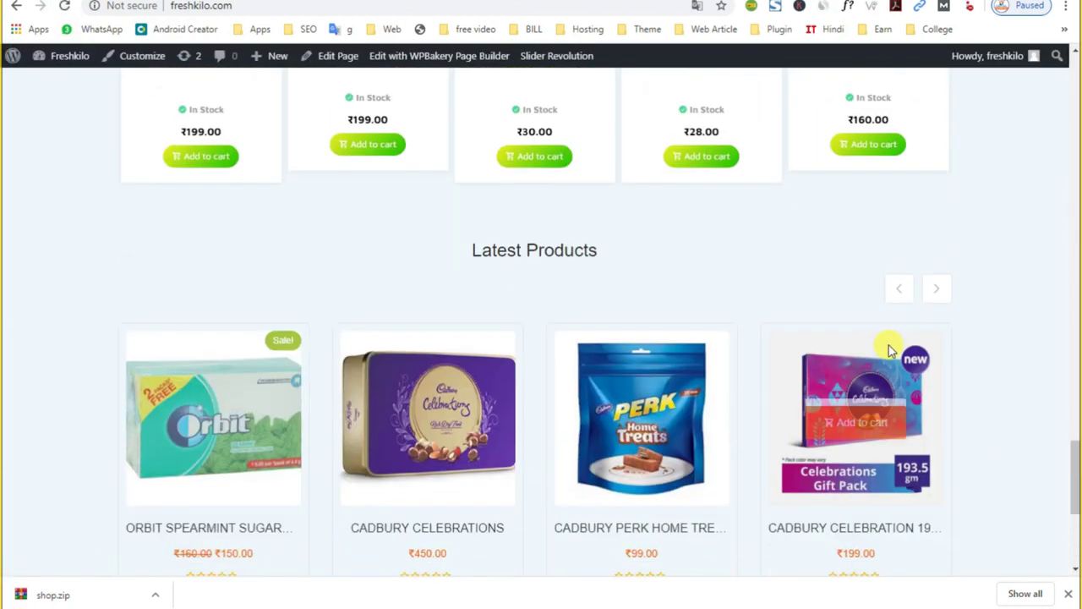
pyautogui.click(936, 288)
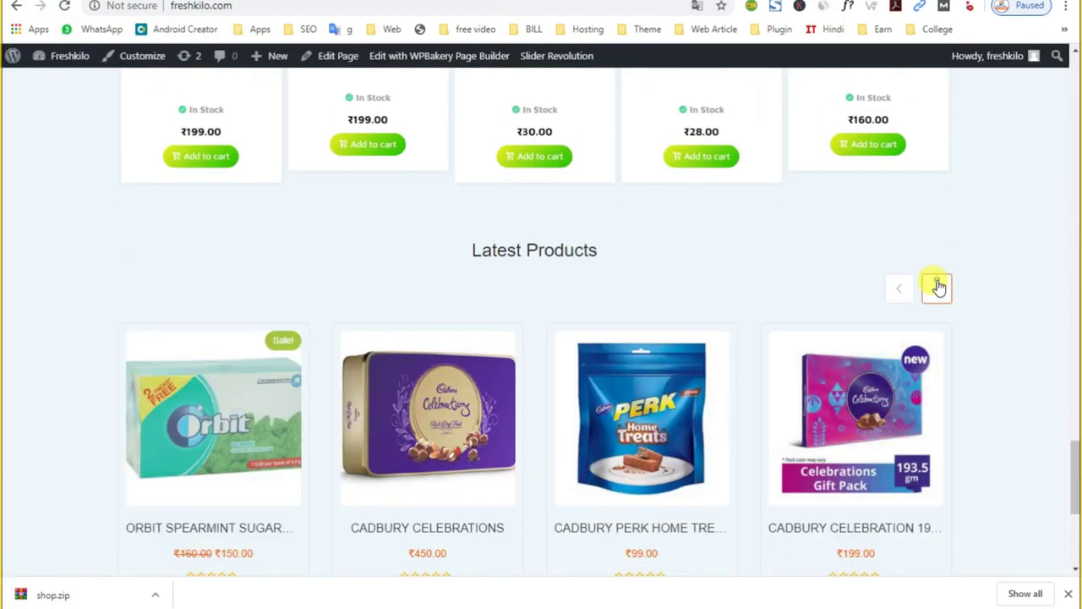
pyautogui.click(936, 288)
pyautogui.click(937, 288)
pyautogui.click(936, 289)
pyautogui.click(937, 288)
pyautogui.tripleClick(480, 246)
pyautogui.scroll(-1, 693, 328)
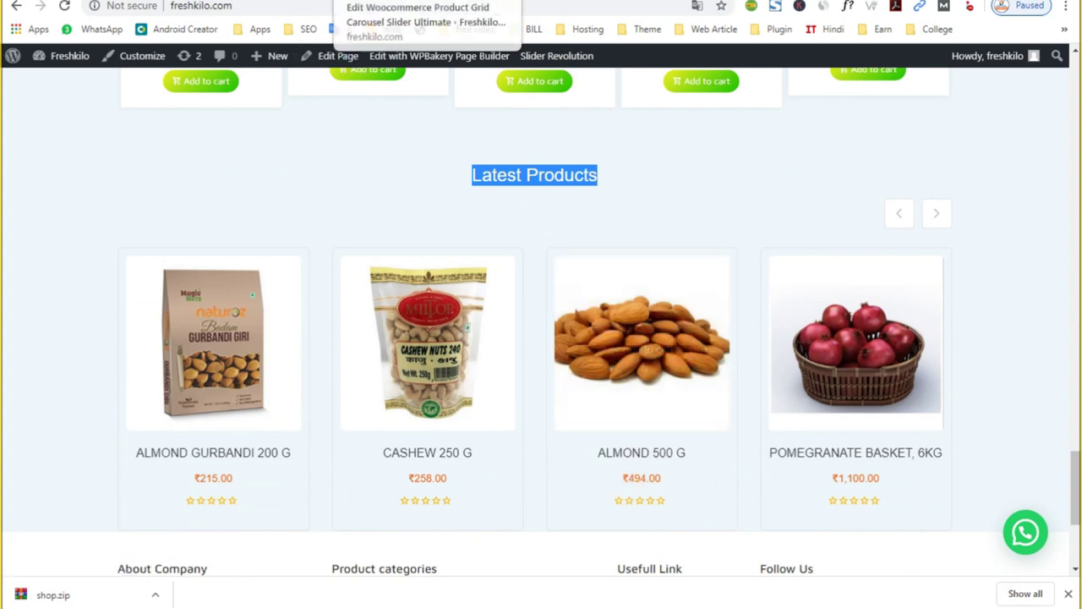
# Return to the product entry test and set its carousel theme to Theme-1
pyautogui.click(369, 2)
pyautogui.scroll(-1, 355, 377)
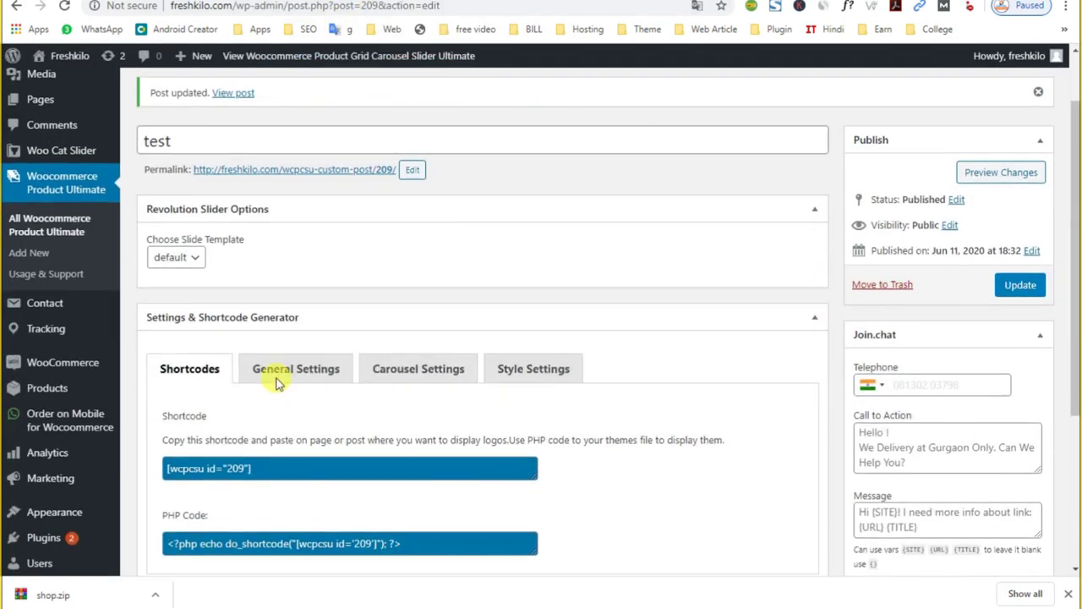
pyautogui.scroll(-3, 439, 397)
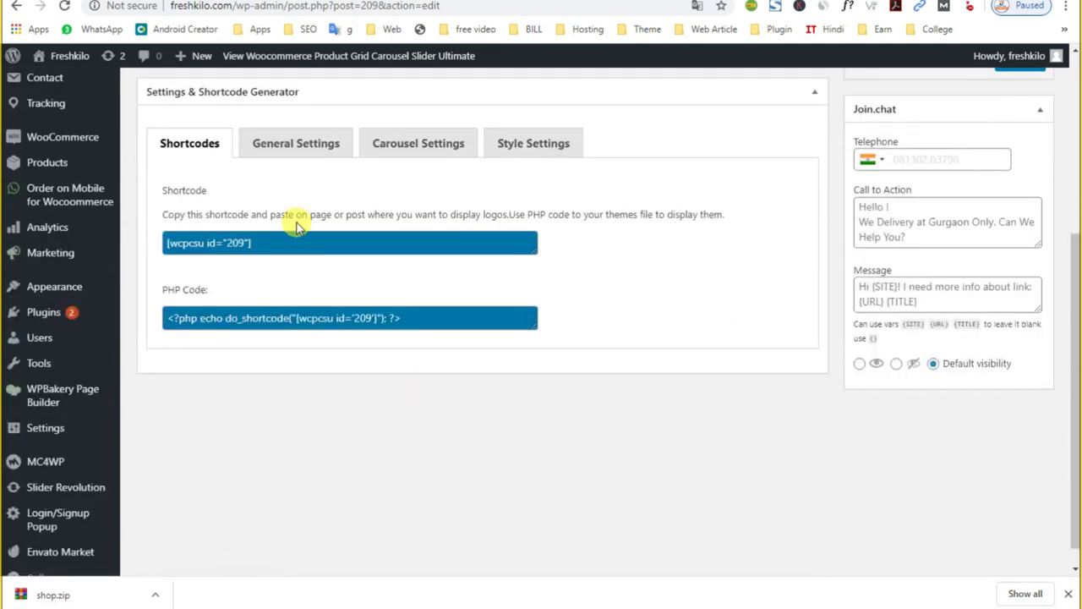
pyautogui.click(311, 147)
pyautogui.click(393, 145)
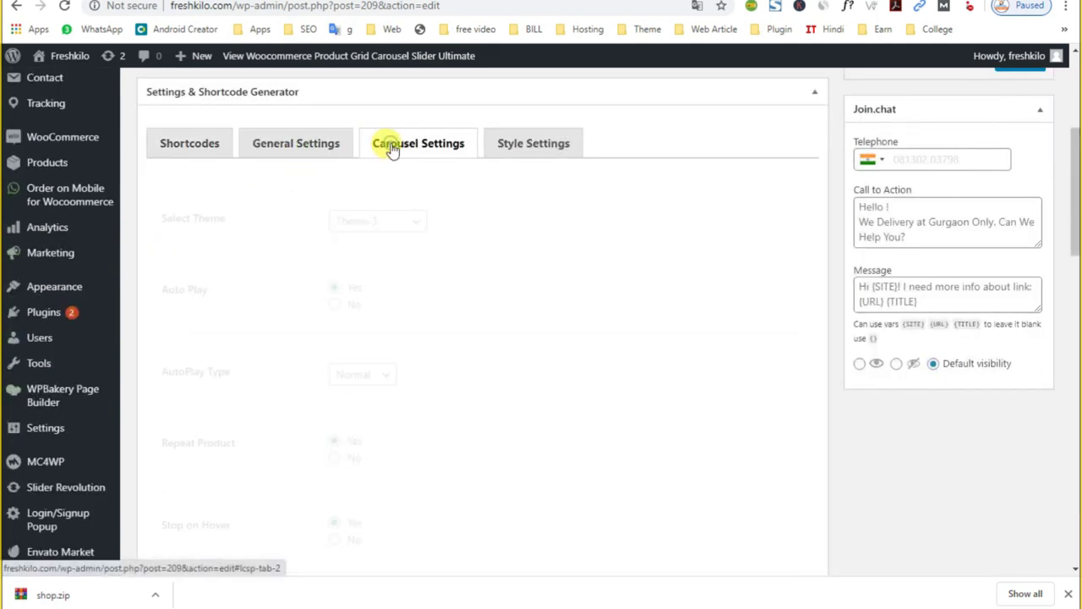
pyautogui.click(401, 226)
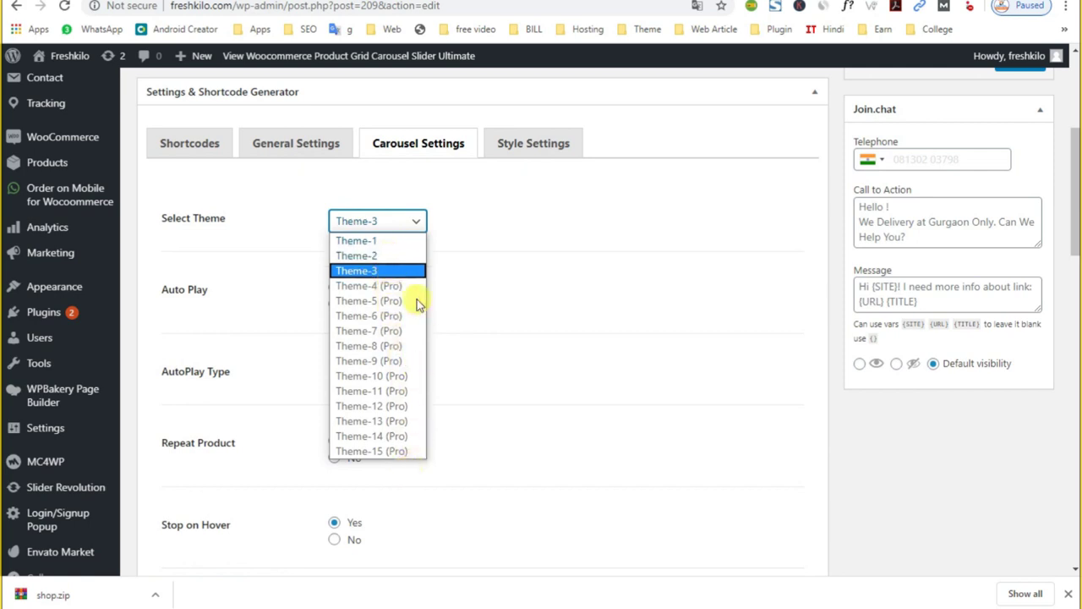
pyautogui.click(377, 242)
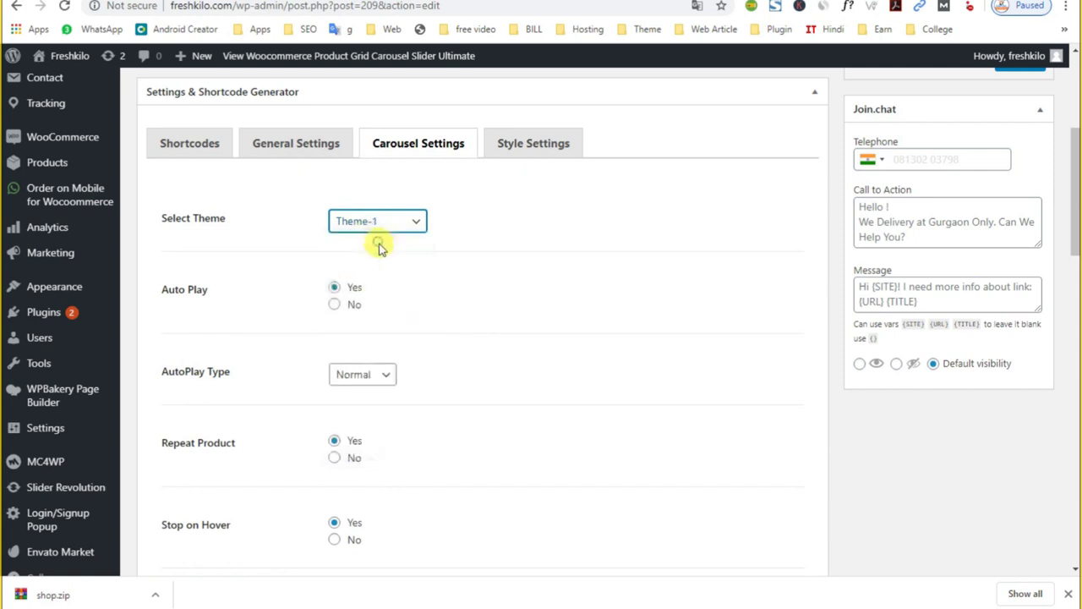
# Review the entry's general settings from the layout and header options down to the image width and height
pyautogui.click(320, 163)
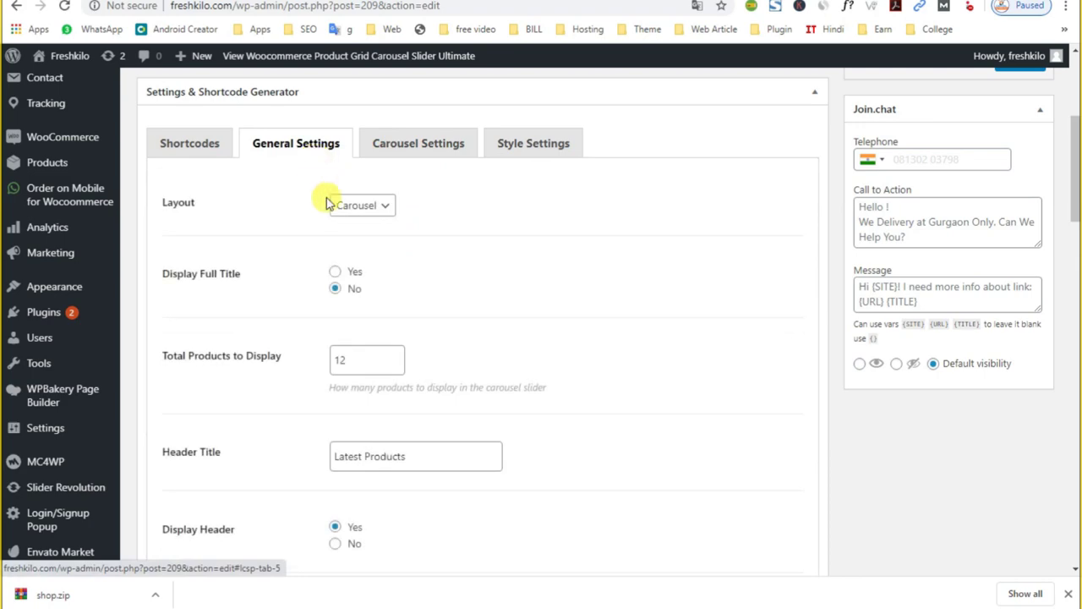
pyautogui.scroll(-6, 386, 292)
pyautogui.scroll(-10, 412, 482)
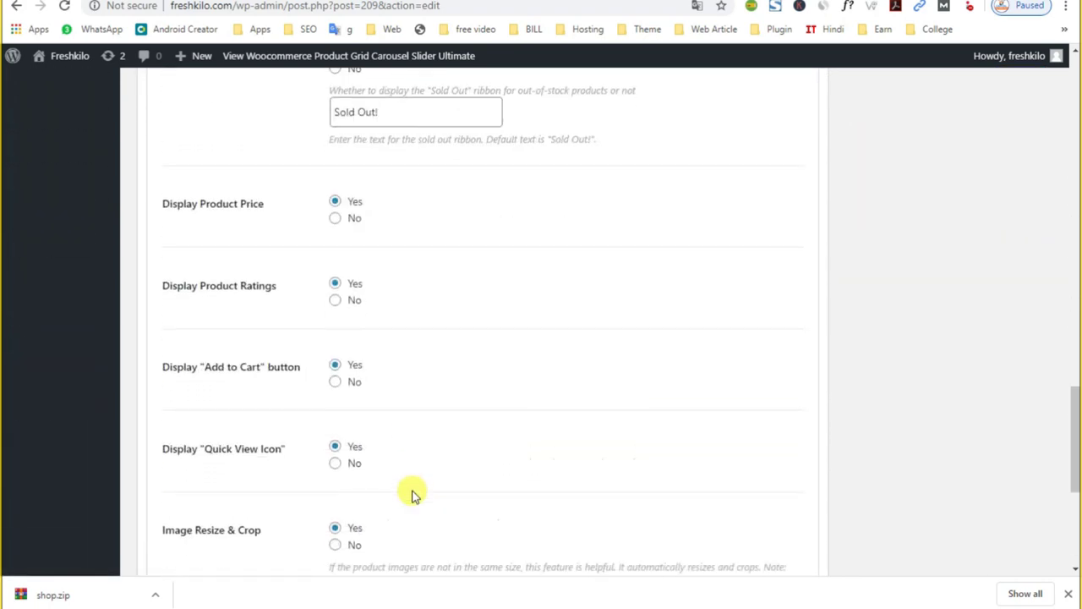
pyautogui.scroll(-4, 414, 494)
pyautogui.scroll(1, 414, 495)
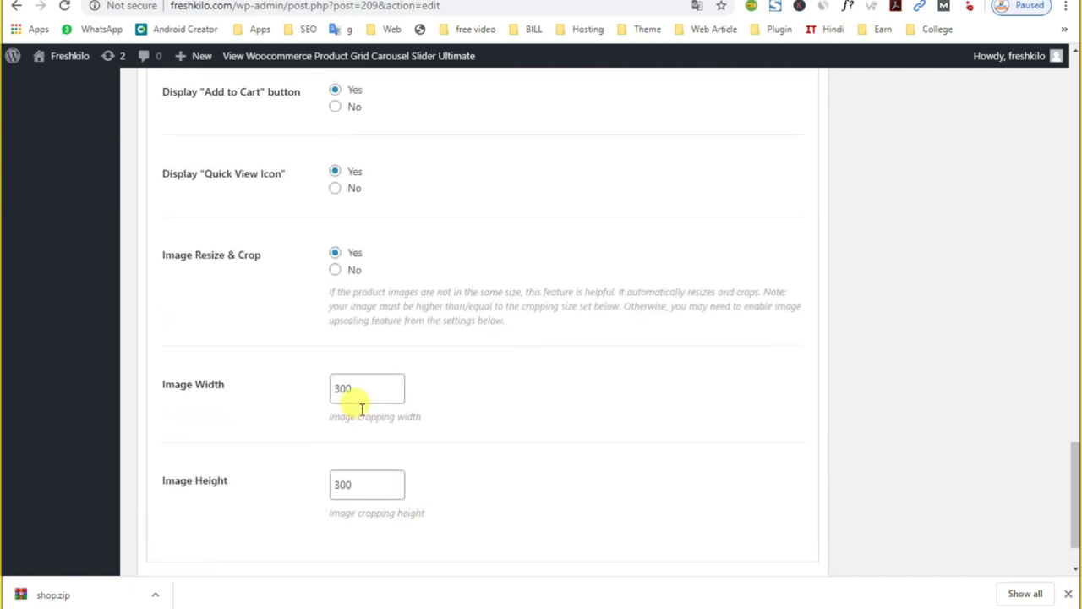
pyautogui.scroll(14, 334, 427)
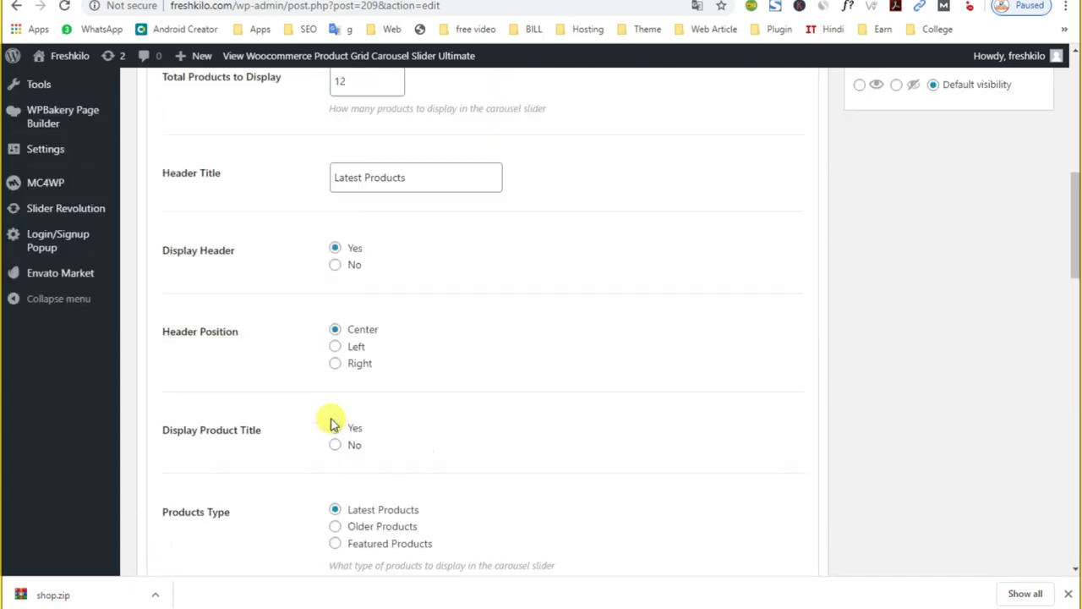
pyautogui.scroll(5, 332, 425)
# Review the slide, navigation and autoplay options in the carousel settings, keep Theme-1 selected and update the entry
pyautogui.click(416, 171)
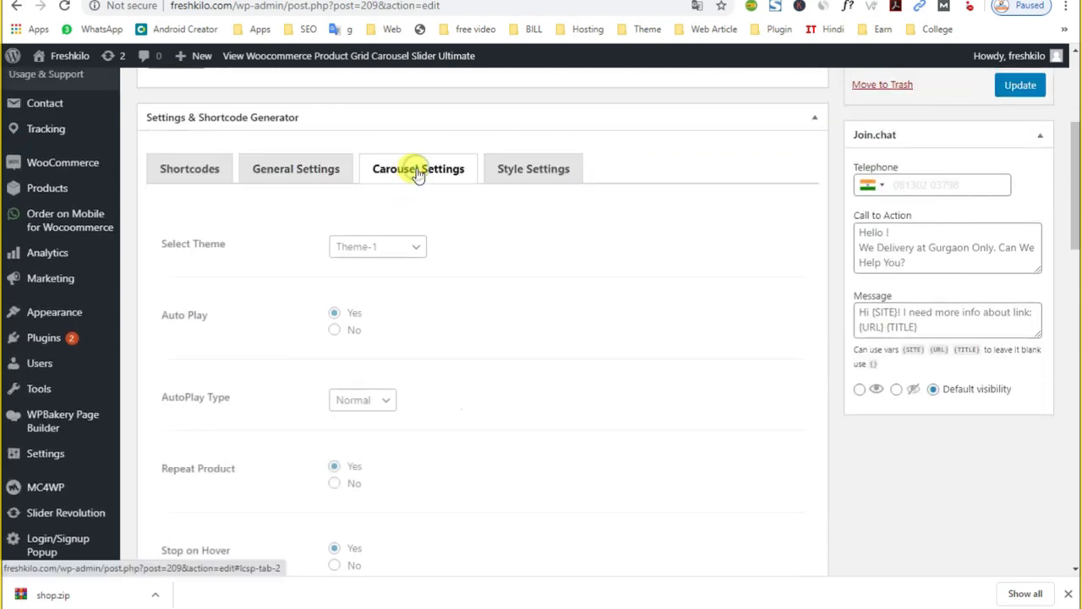
pyautogui.scroll(-3, 478, 422)
pyautogui.scroll(3, 479, 423)
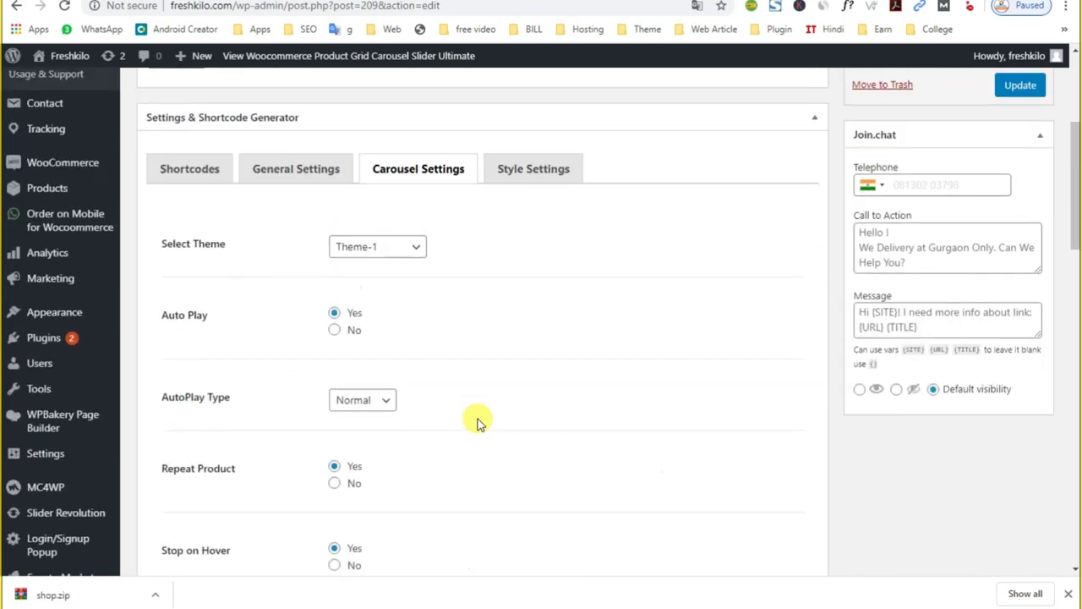
pyautogui.click(377, 247)
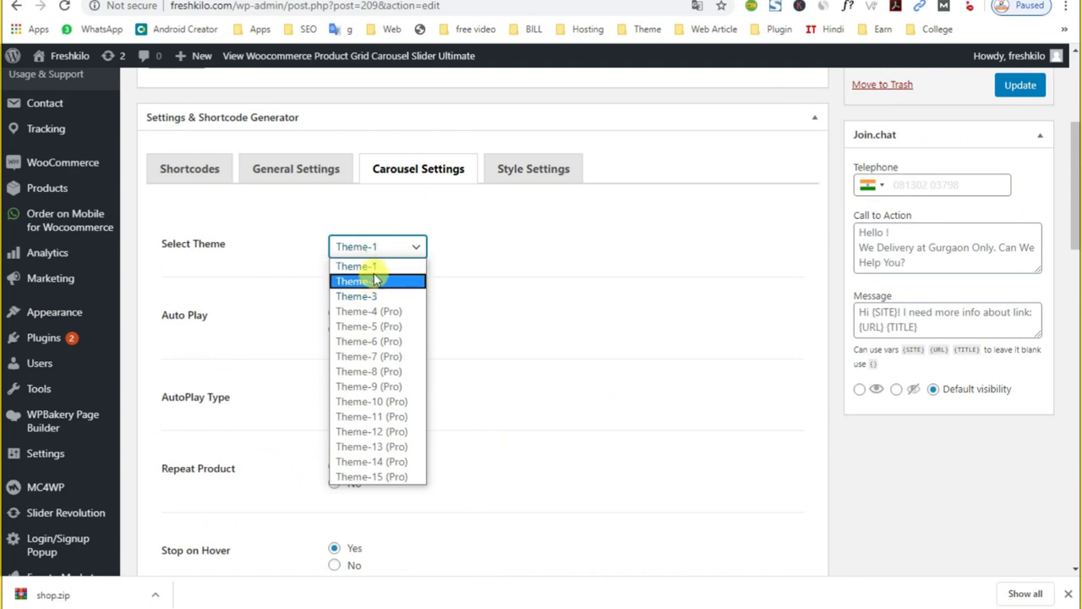
pyautogui.click(373, 284)
pyautogui.scroll(-10, 172, 536)
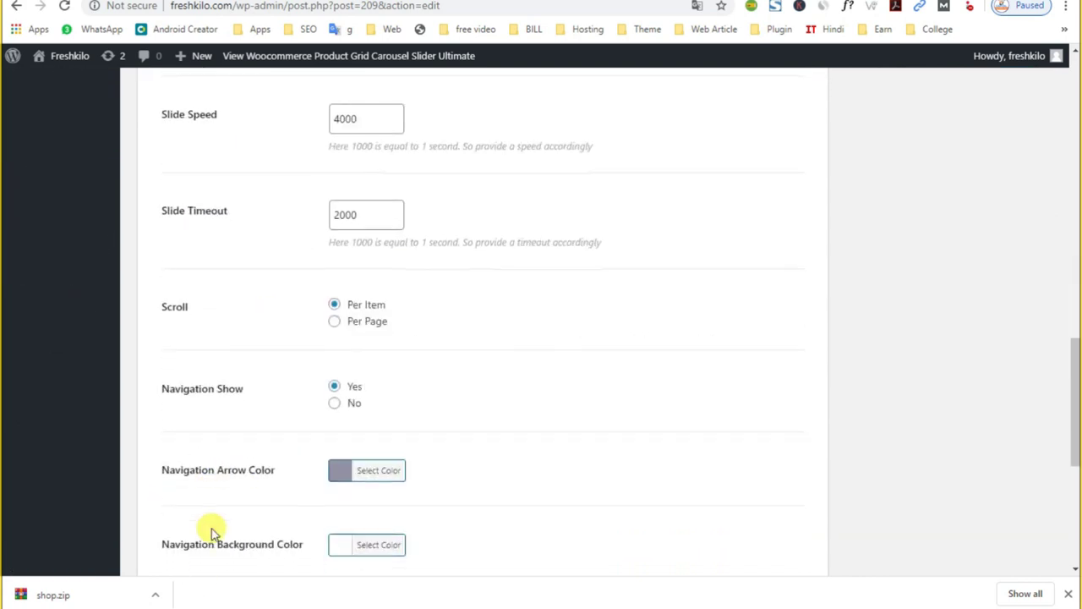
pyautogui.scroll(-5, 211, 531)
pyautogui.scroll(5, 374, 485)
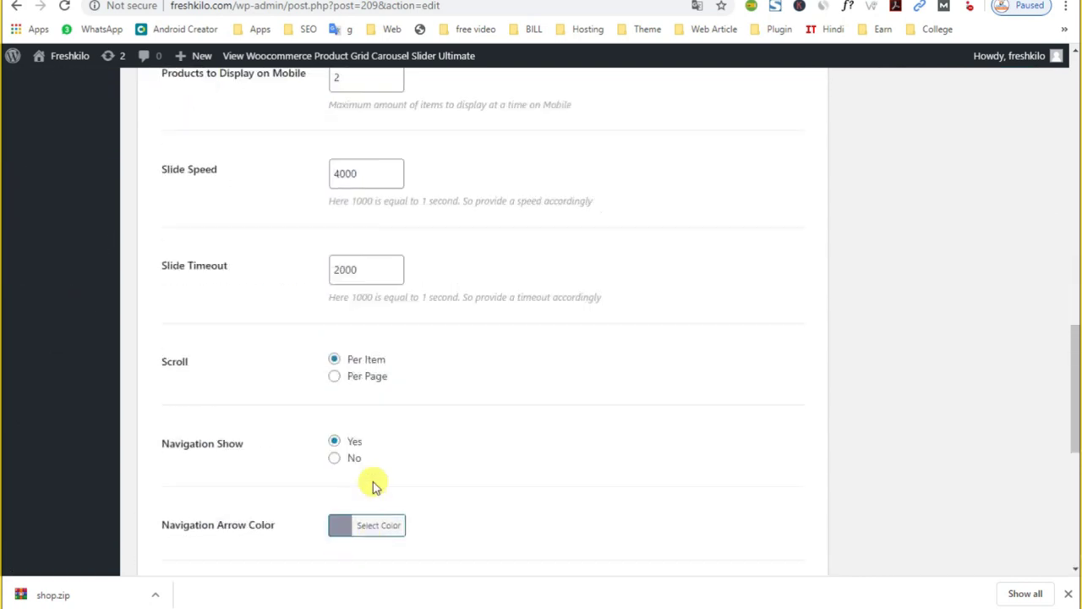
pyautogui.scroll(15, 375, 486)
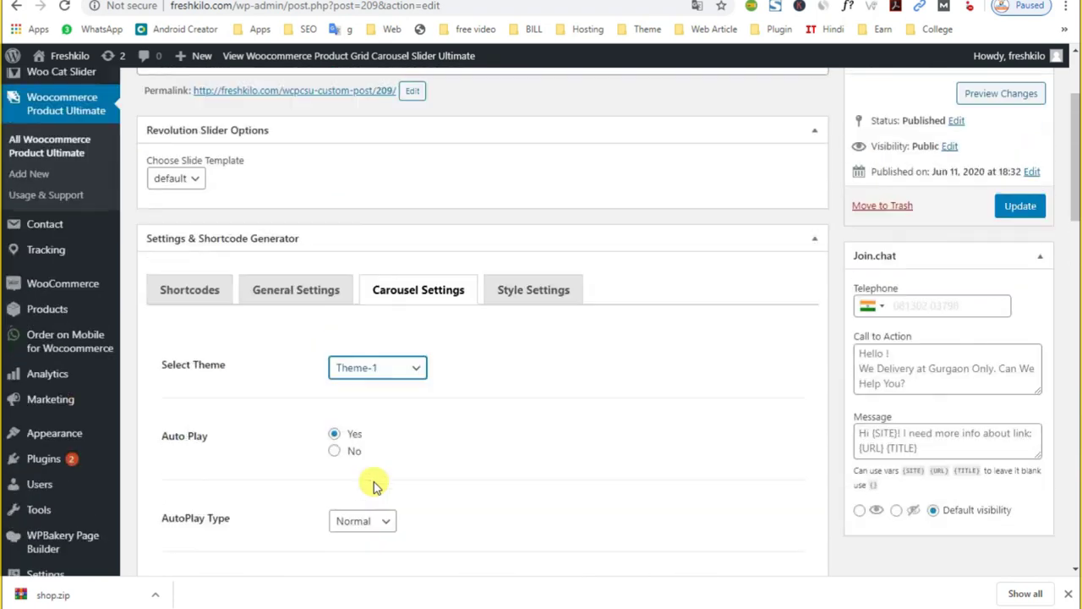
pyautogui.click(382, 520)
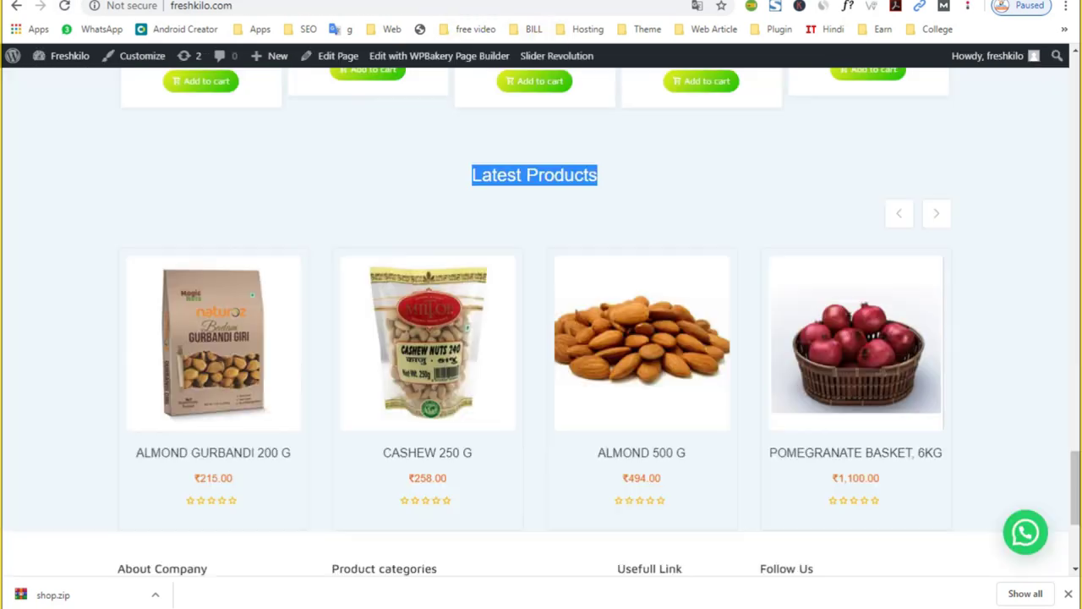
# Reload the storefront home page and shrink the browser window to phone width
pyautogui.click(65, 8)
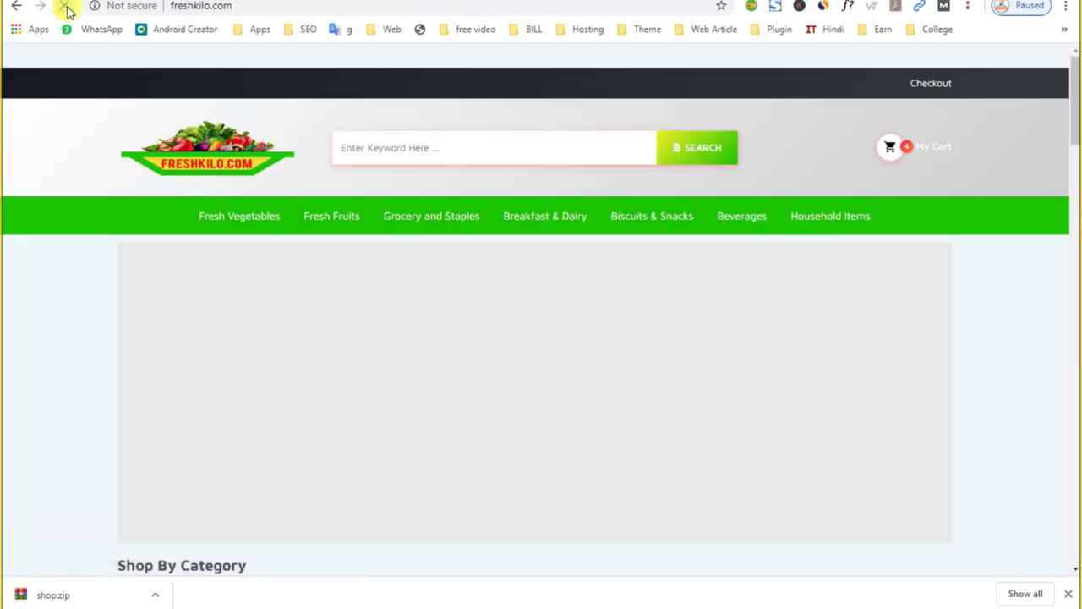
pyautogui.scroll(-5, 599, 355)
pyautogui.scroll(4, 601, 354)
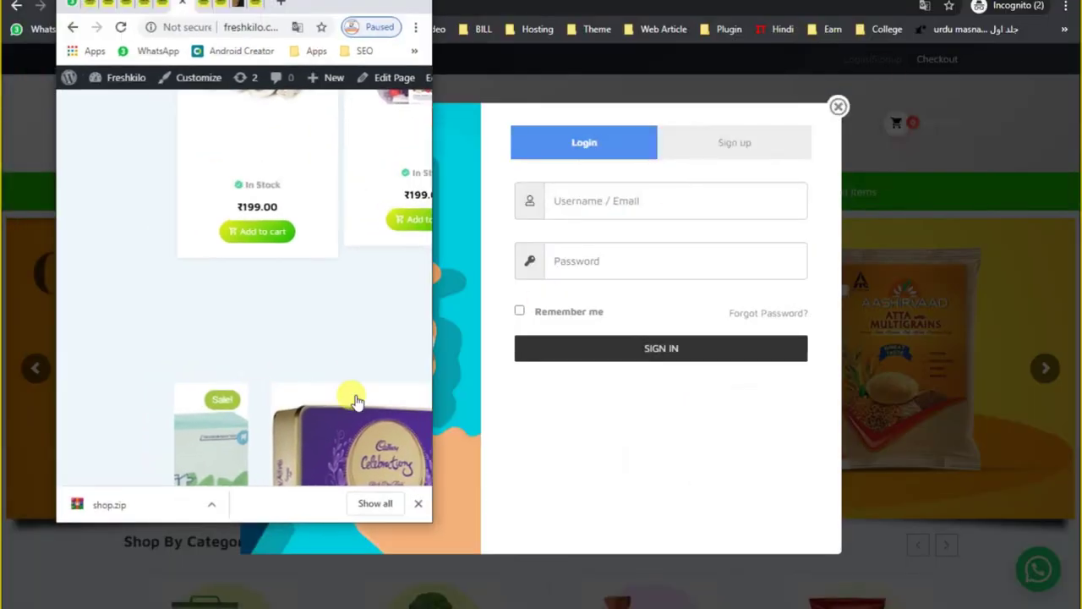
# Advance the Latest Products carousel at phone width to check its layout, and restore the browser window to full size
pyautogui.scroll(-10, 259, 394)
pyautogui.scroll(6, 259, 396)
pyautogui.click(257, 378)
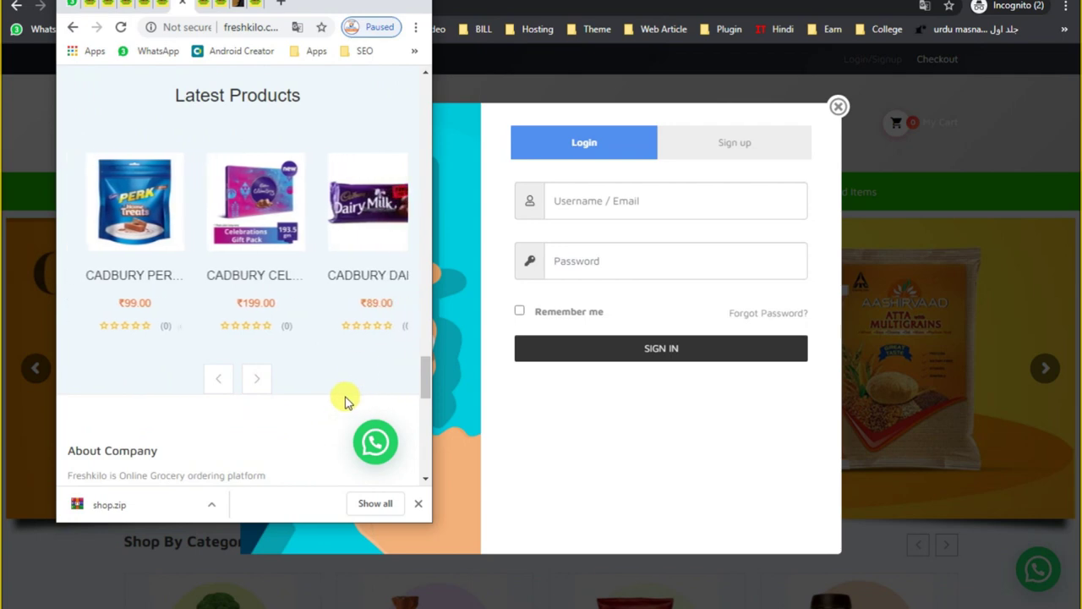
pyautogui.moveTo(188, 108); pyautogui.dragTo(340, 118)
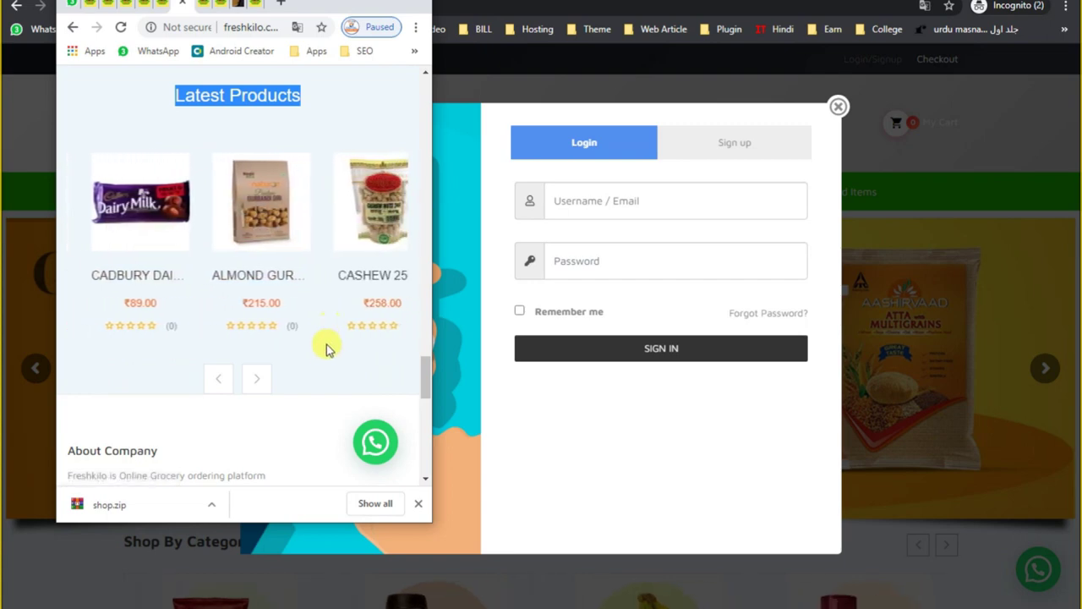
pyautogui.click(255, 378)
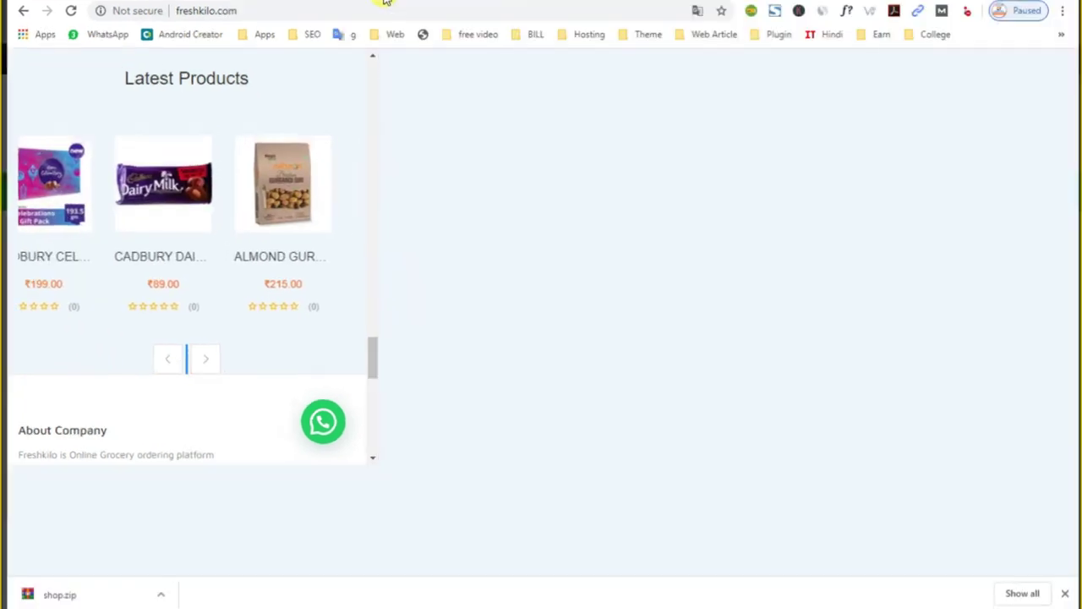
pyautogui.doubleClick(378, 3)
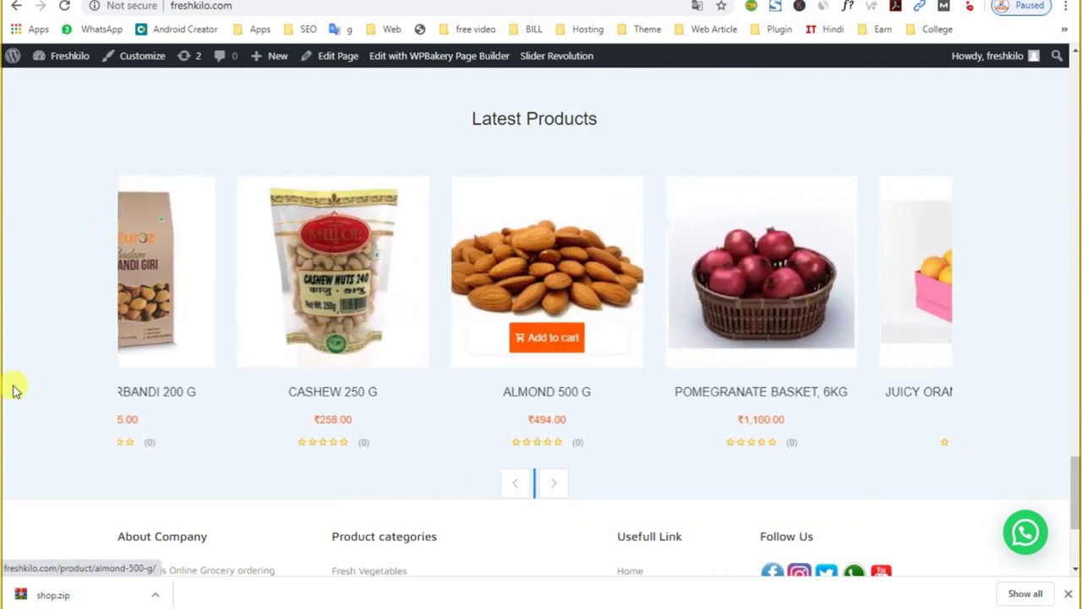
# Review the storefront home page sections from the Latest Products carousel through the combo deals and product rows down to the footer
pyautogui.scroll(3, 155, 423)
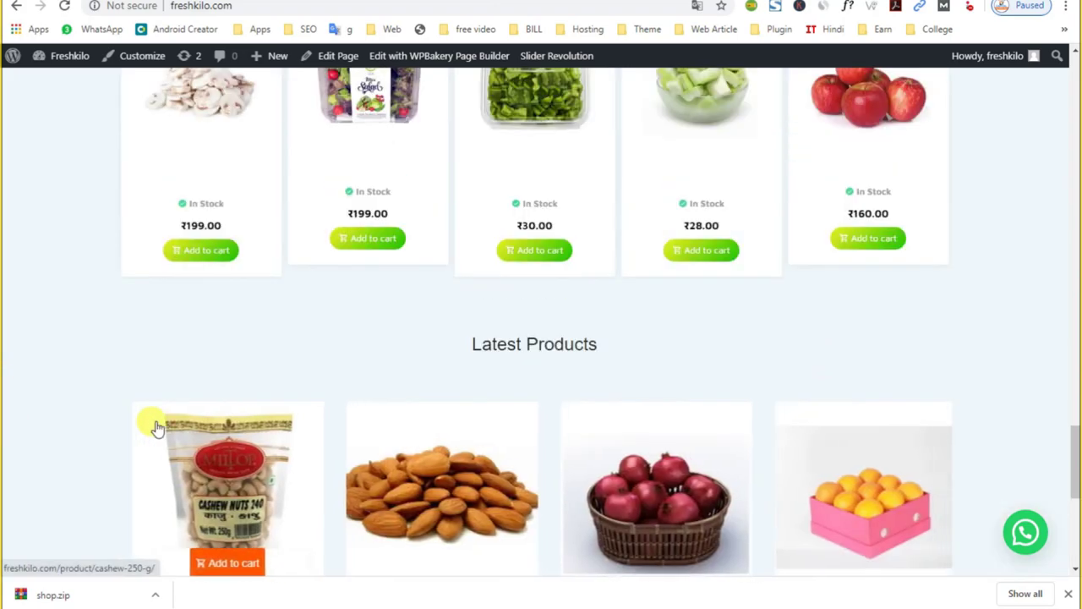
pyautogui.scroll(7, 141, 394)
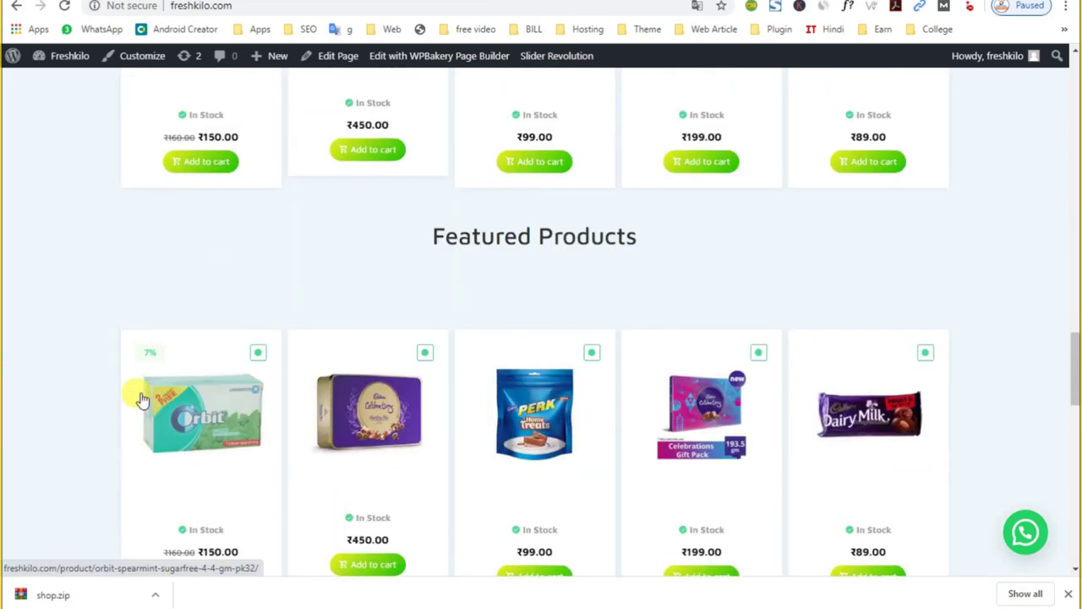
pyautogui.scroll(10, 141, 398)
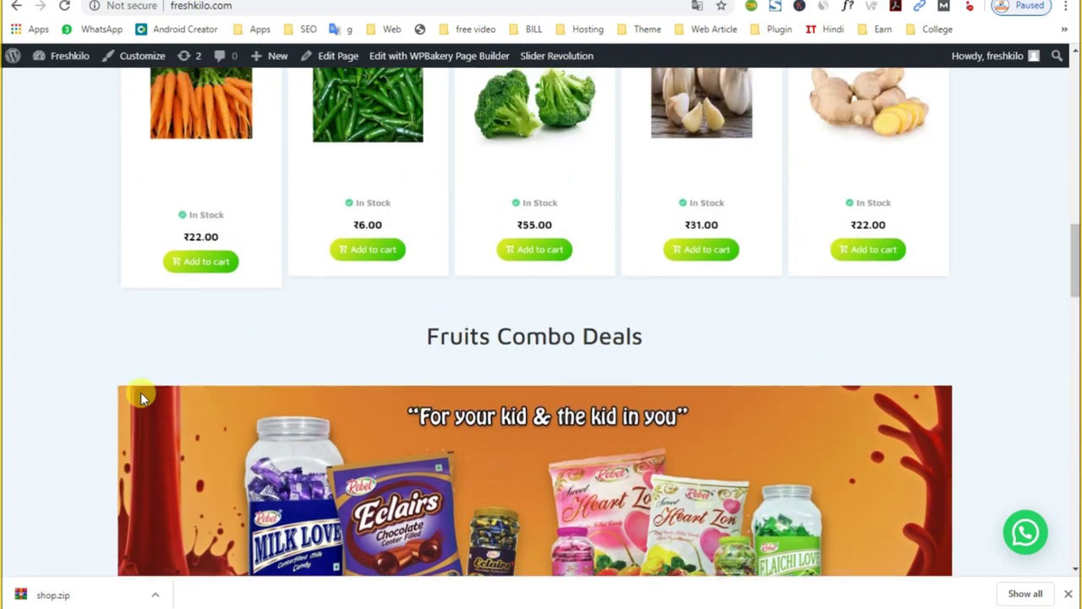
pyautogui.scroll(-15, 141, 397)
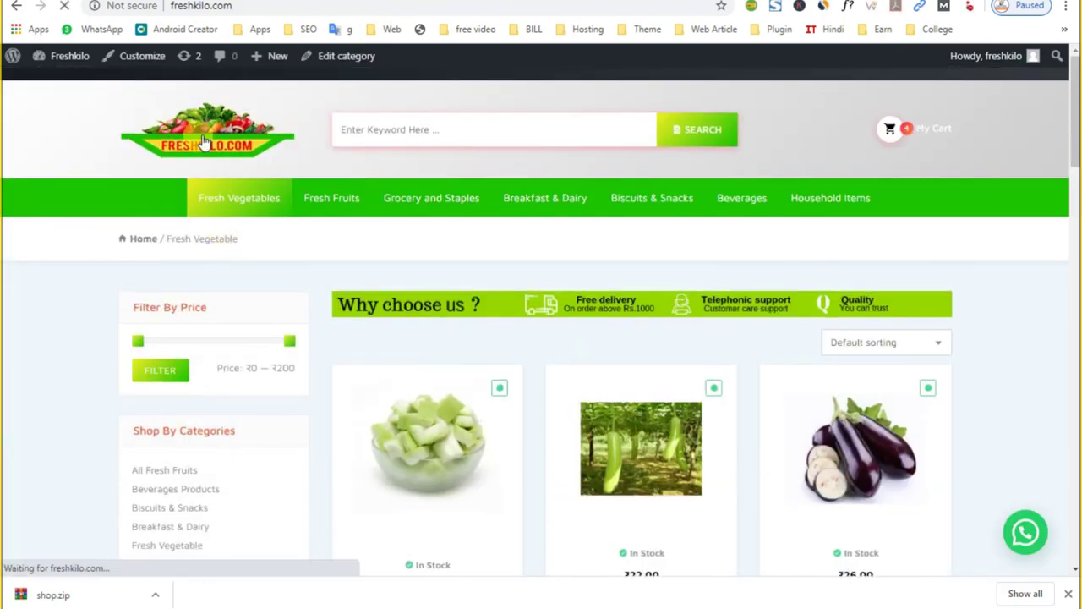
pyautogui.scroll(-5, 290, 368)
pyautogui.scroll(-12, 290, 368)
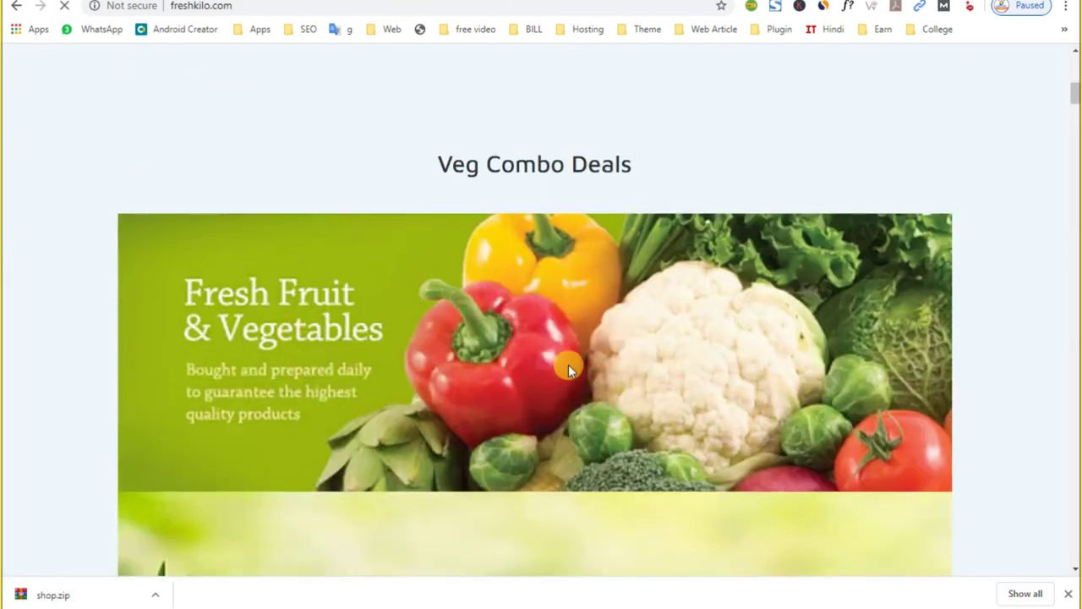
pyautogui.scroll(8, 524, 359)
pyautogui.scroll(-4, 558, 351)
pyautogui.scroll(-12, 428, 449)
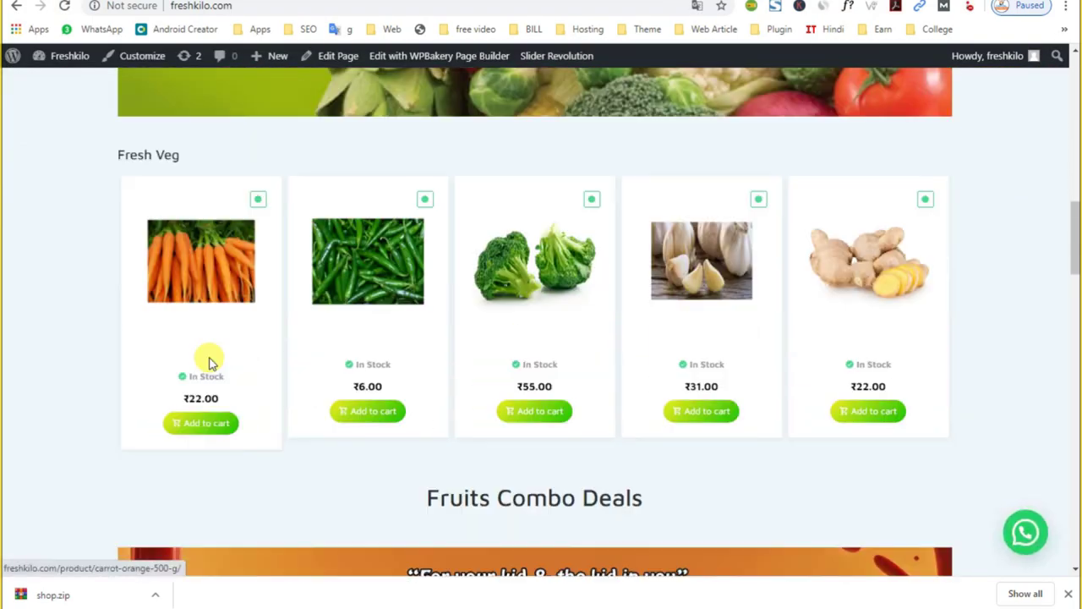
pyautogui.scroll(-15, 178, 397)
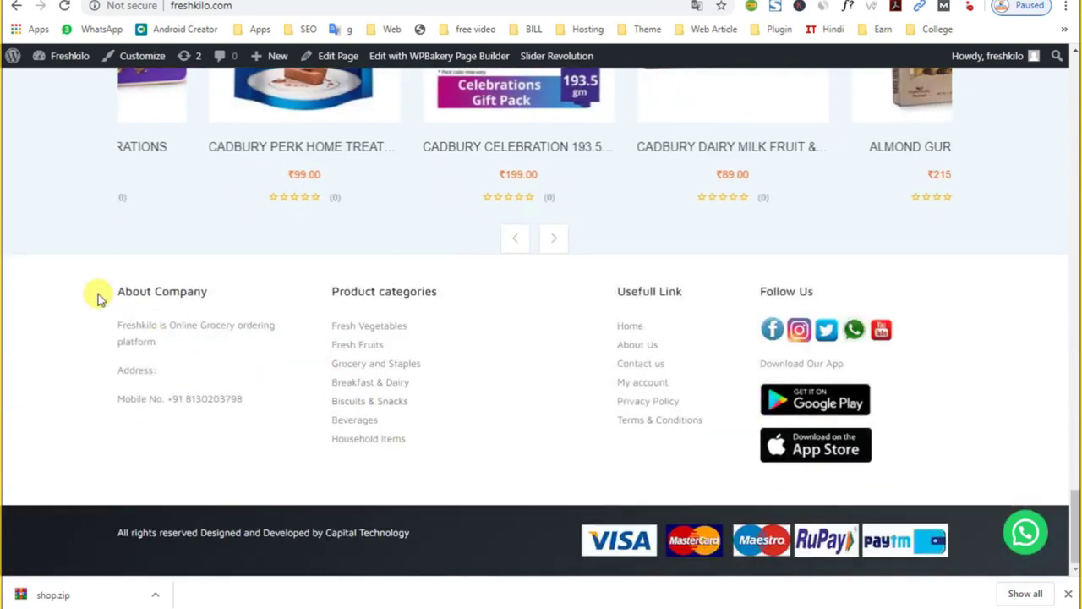
# Examine the footer's About Company, Product categories, Usefull Link and Follow Us columns, highlighting their contents
pyautogui.moveTo(755, 310); pyautogui.dragTo(899, 449)
pyautogui.scroll(5, 427, 410)
pyautogui.scroll(3, 428, 417)
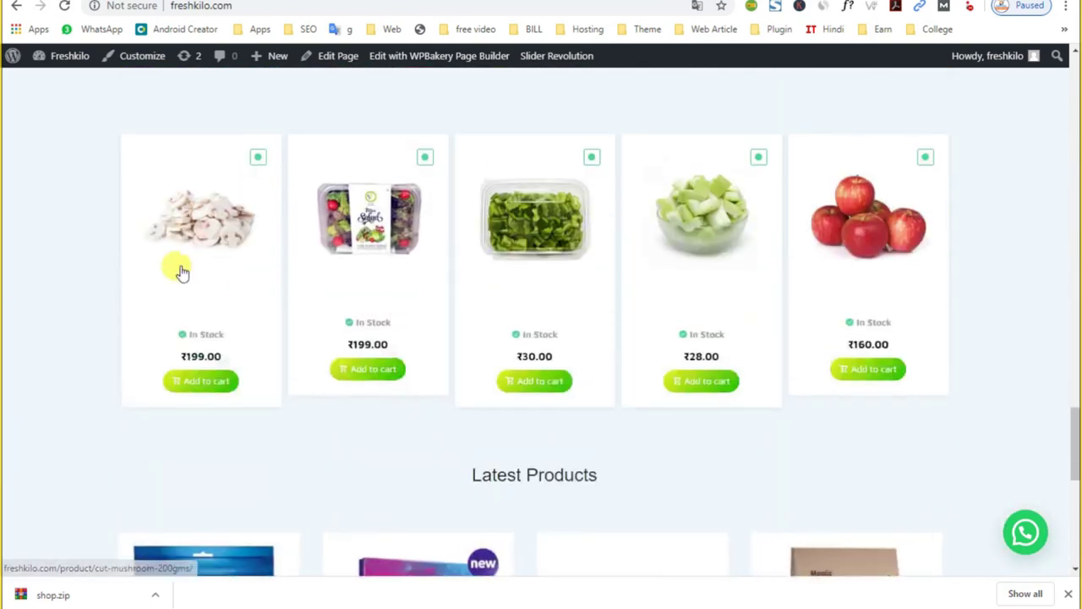
pyautogui.scroll(4, 628, 295)
pyautogui.scroll(-4, 724, 420)
pyautogui.scroll(-5, 725, 420)
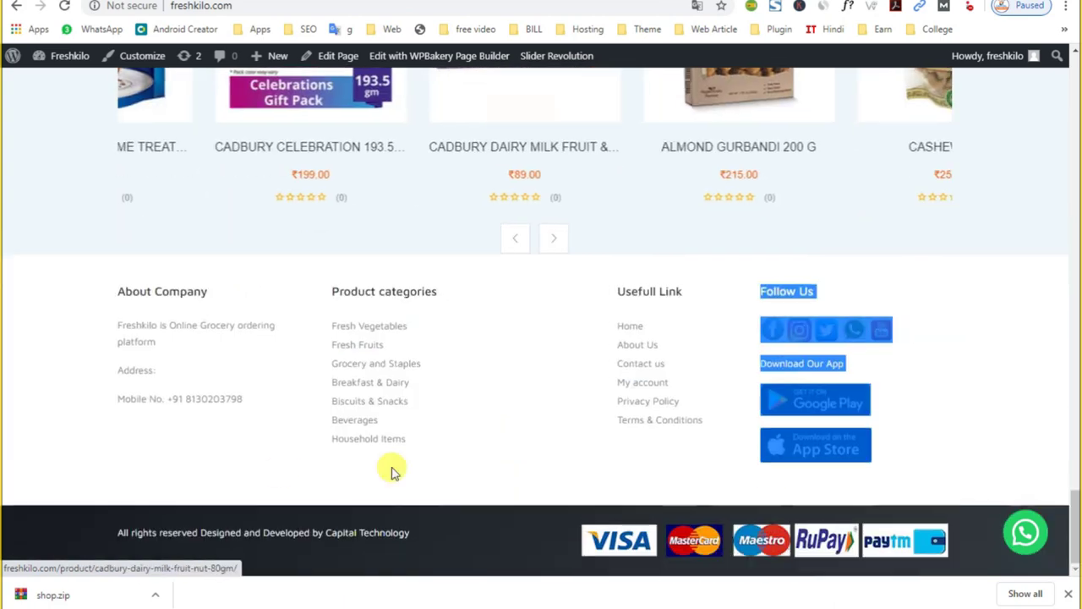
pyautogui.moveTo(117, 286); pyautogui.dragTo(640, 423)
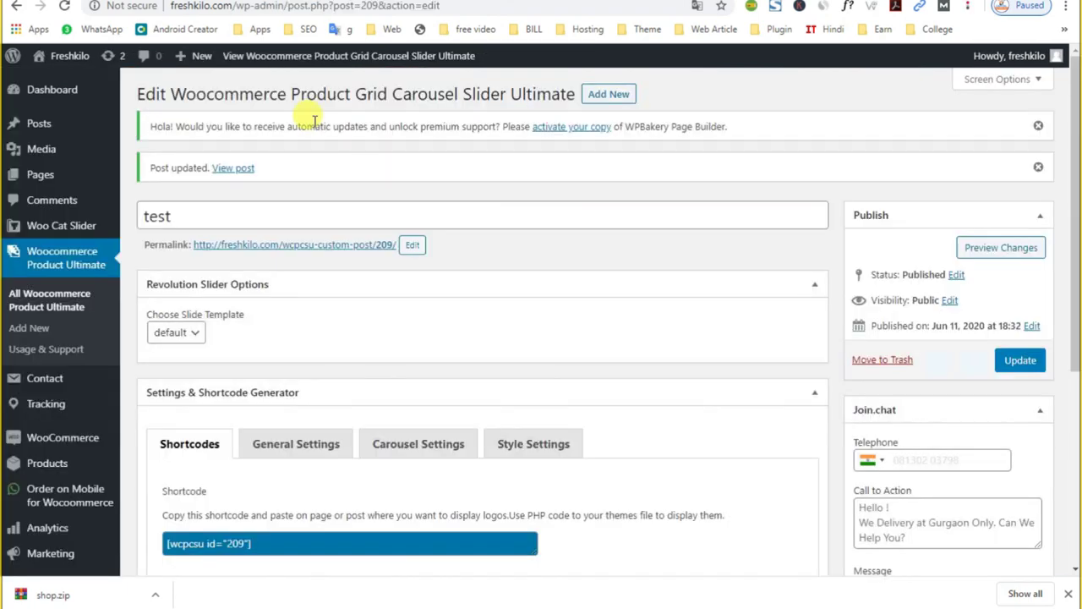
# Open the site's Widgets page in the admin, expand all five footer column areas and look through the available widgets
pyautogui.scroll(-2, 30, 380)
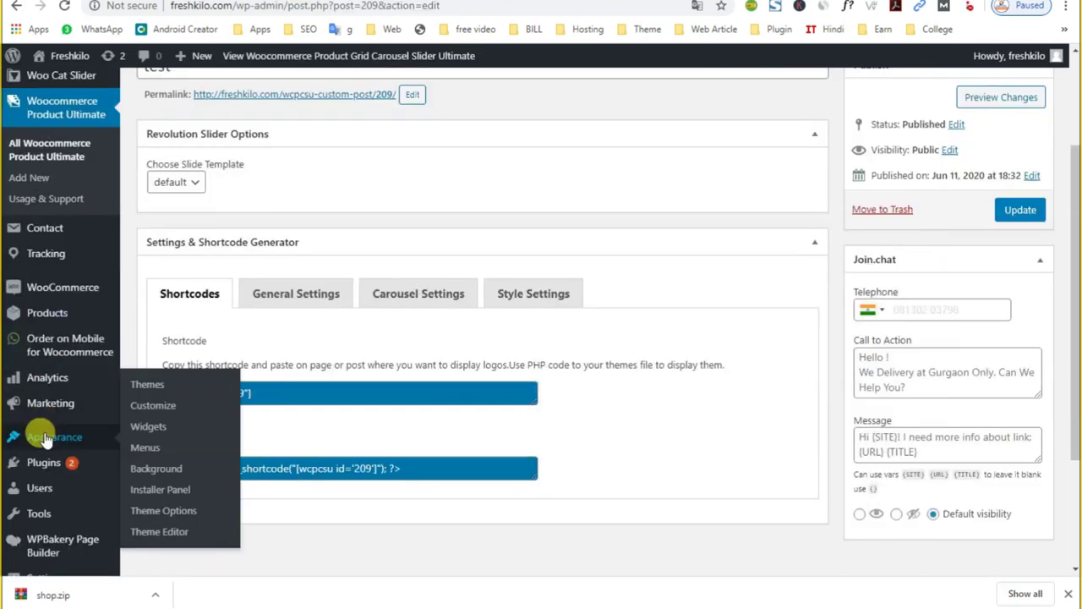
pyautogui.moveTo(49, 437)
pyautogui.click(148, 432)
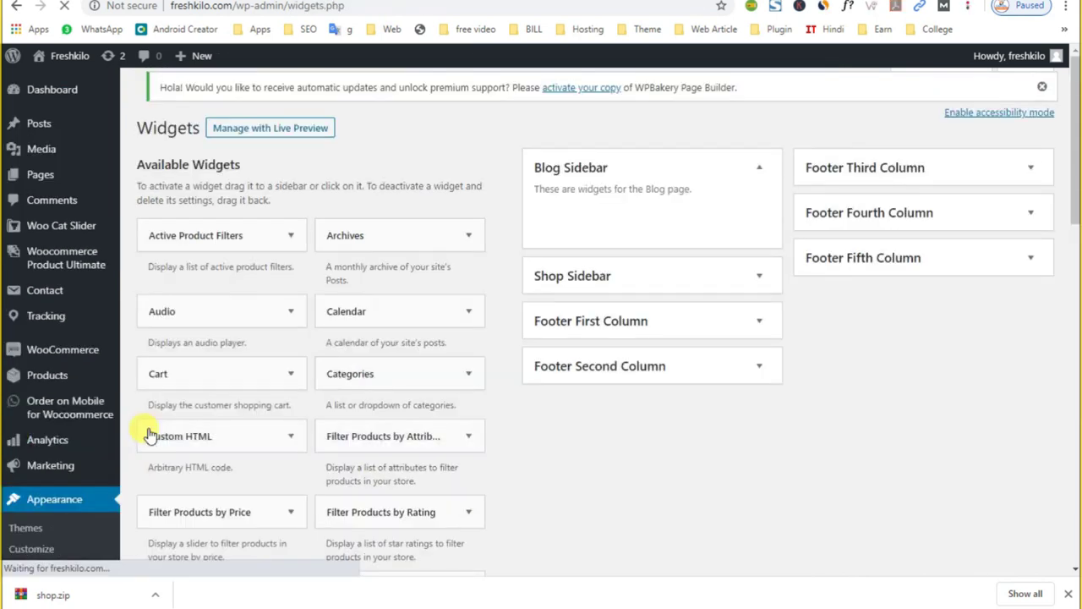
pyautogui.click(758, 330)
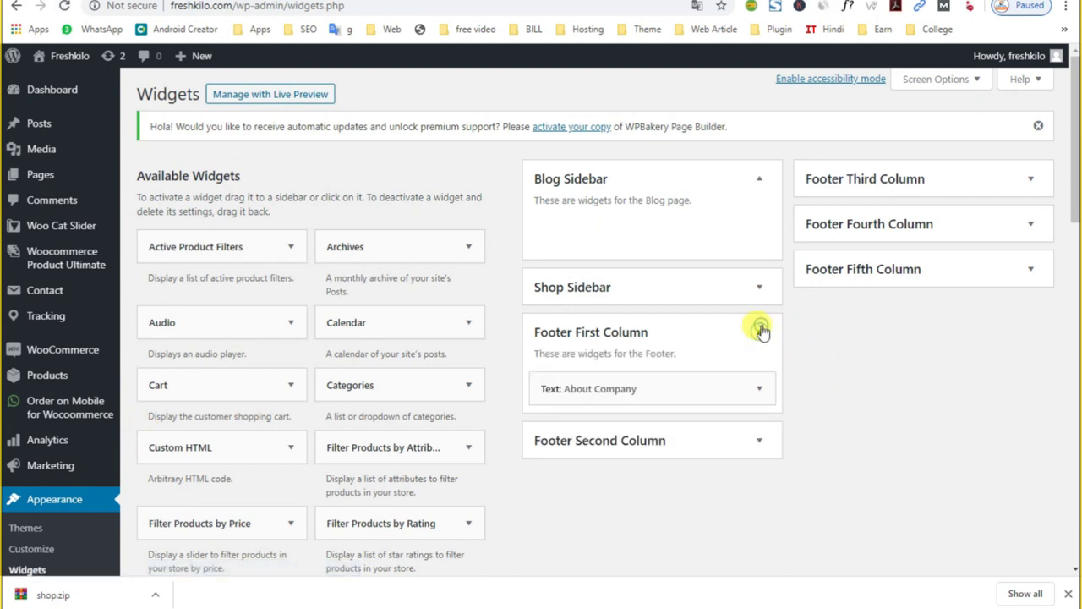
pyautogui.click(753, 441)
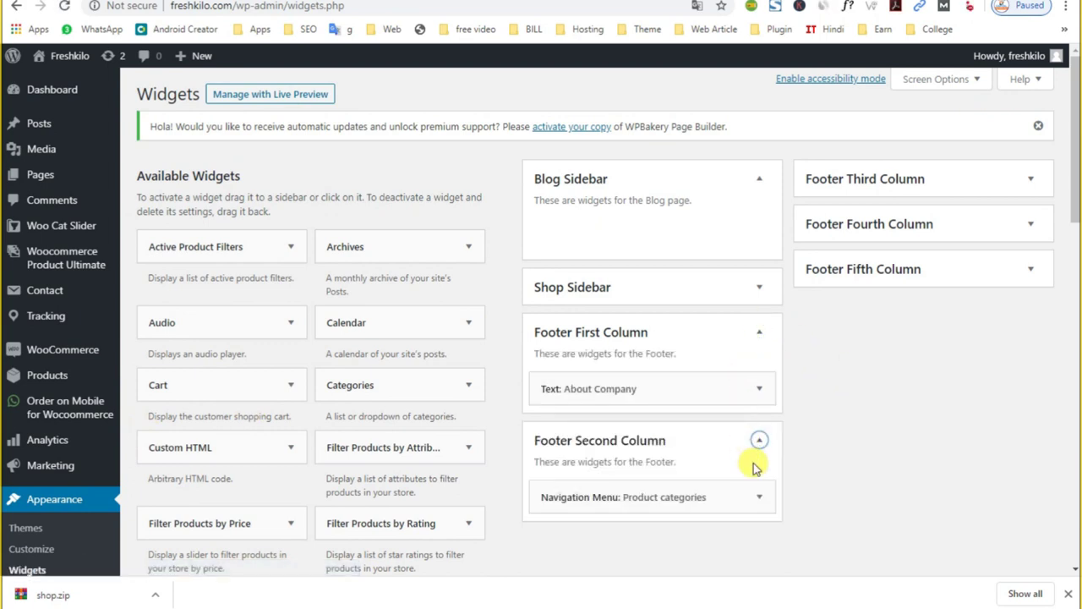
pyautogui.click(1029, 180)
pyautogui.click(1031, 287)
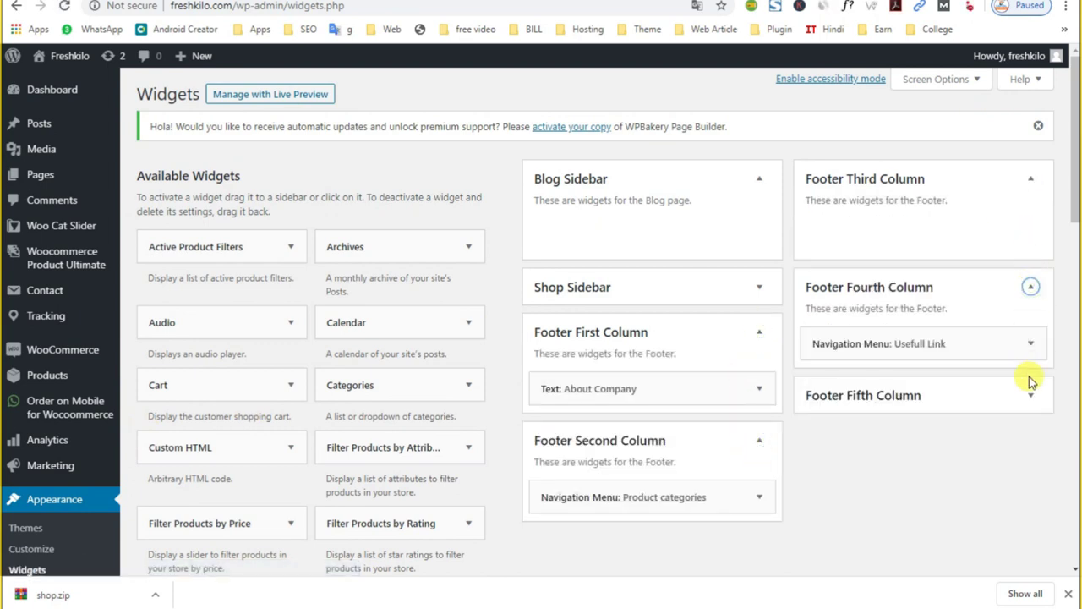
pyautogui.click(1030, 395)
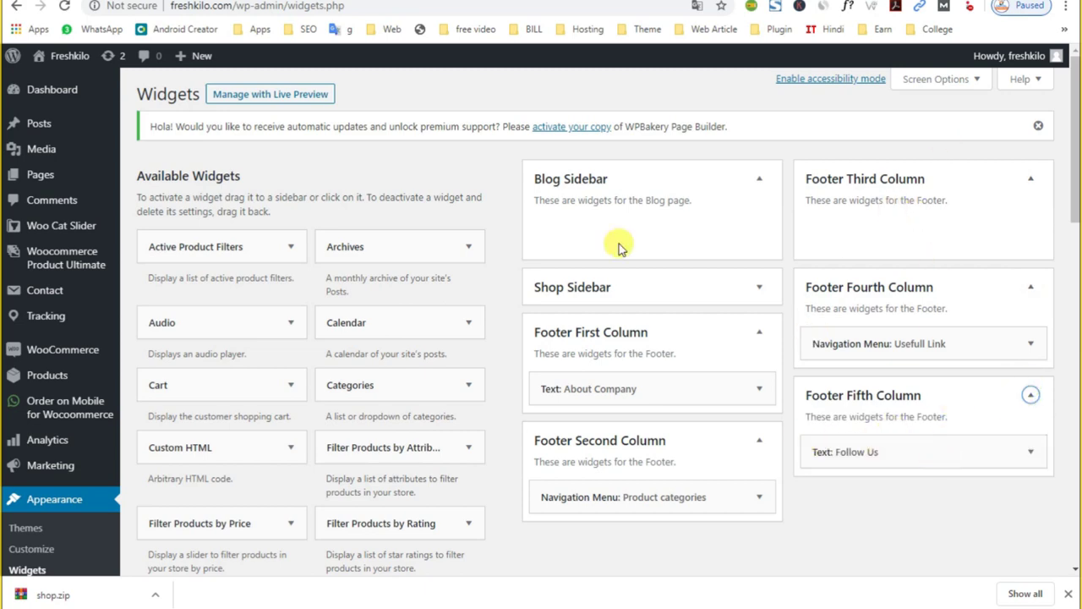
pyautogui.scroll(-4, 282, 387)
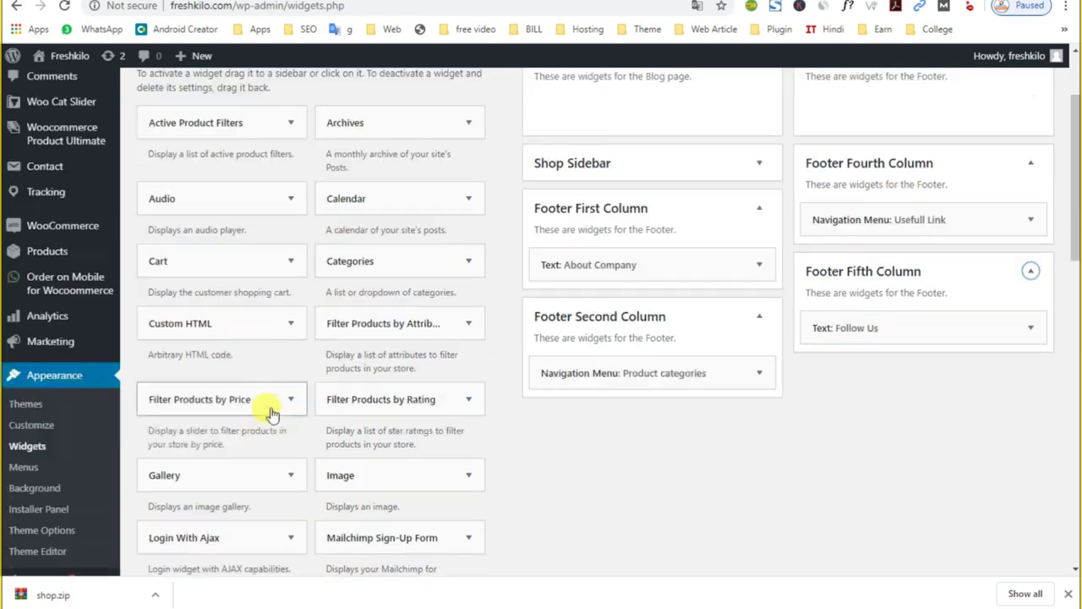
pyautogui.scroll(-2, 374, 520)
pyautogui.scroll(5, 363, 382)
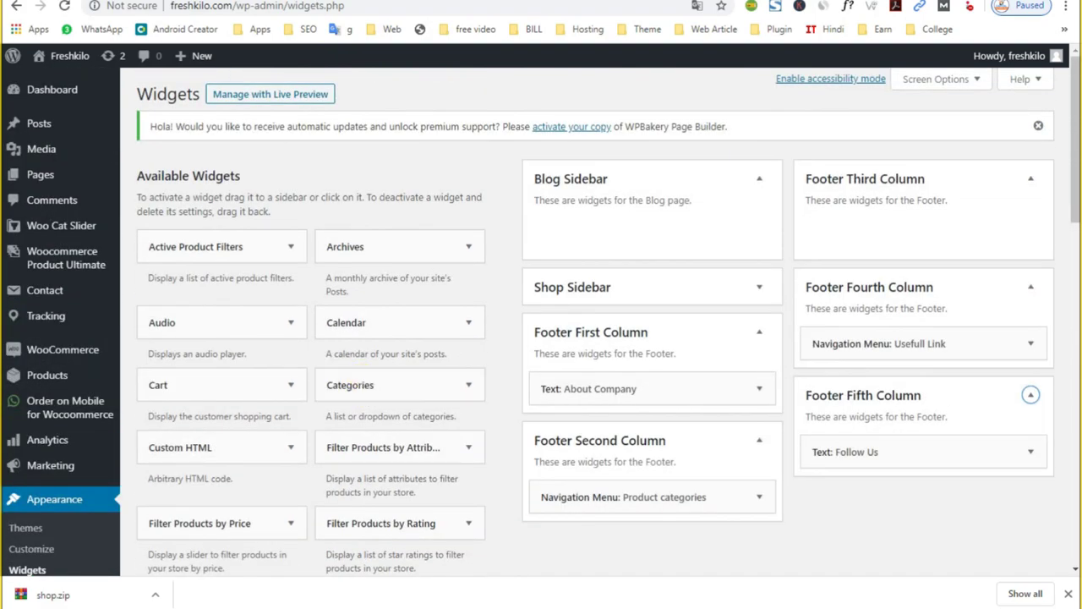
# Return to the storefront home page and open the floating WhatsApp chat popup
pyautogui.hotkey('ctrl', 'Tab')
pyautogui.scroll(-5, 662, 470)
pyautogui.scroll(-8, 662, 471)
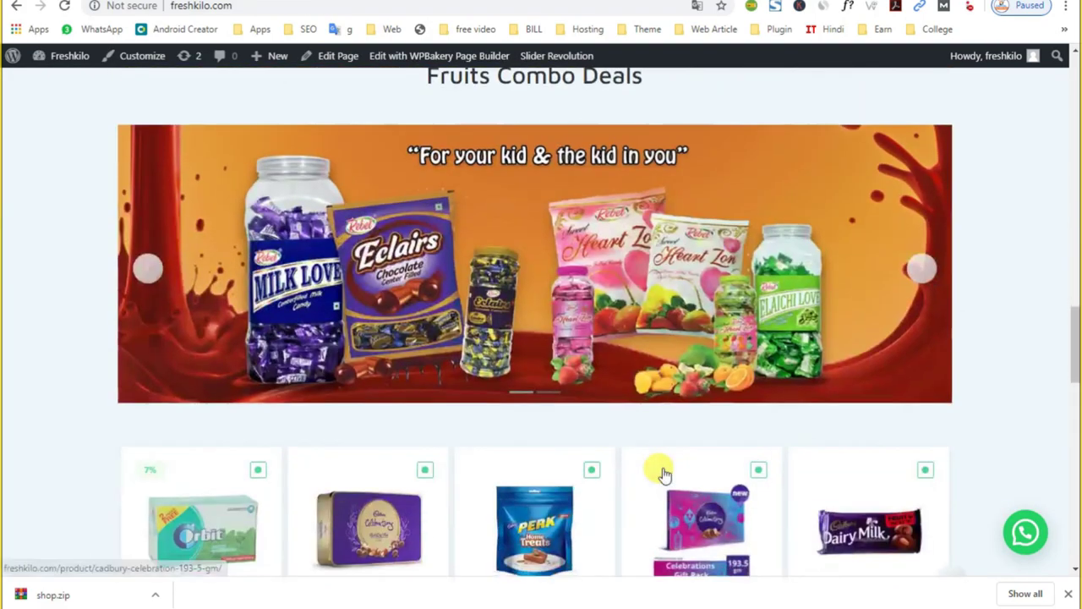
pyautogui.scroll(5, 663, 472)
pyautogui.scroll(-4, 664, 474)
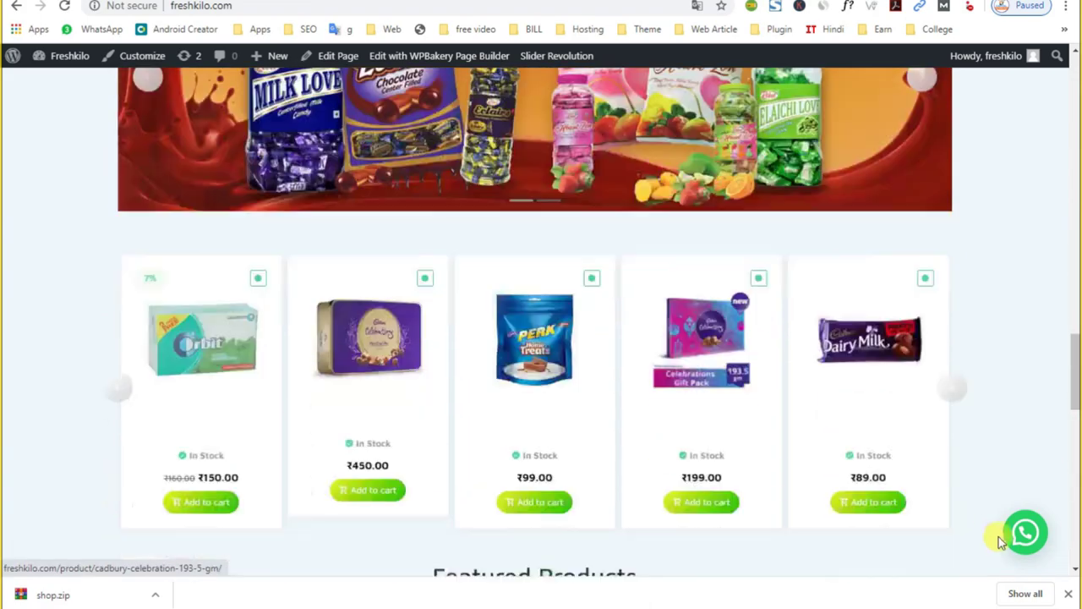
pyautogui.click(1024, 531)
pyautogui.scroll(-3, 438, 430)
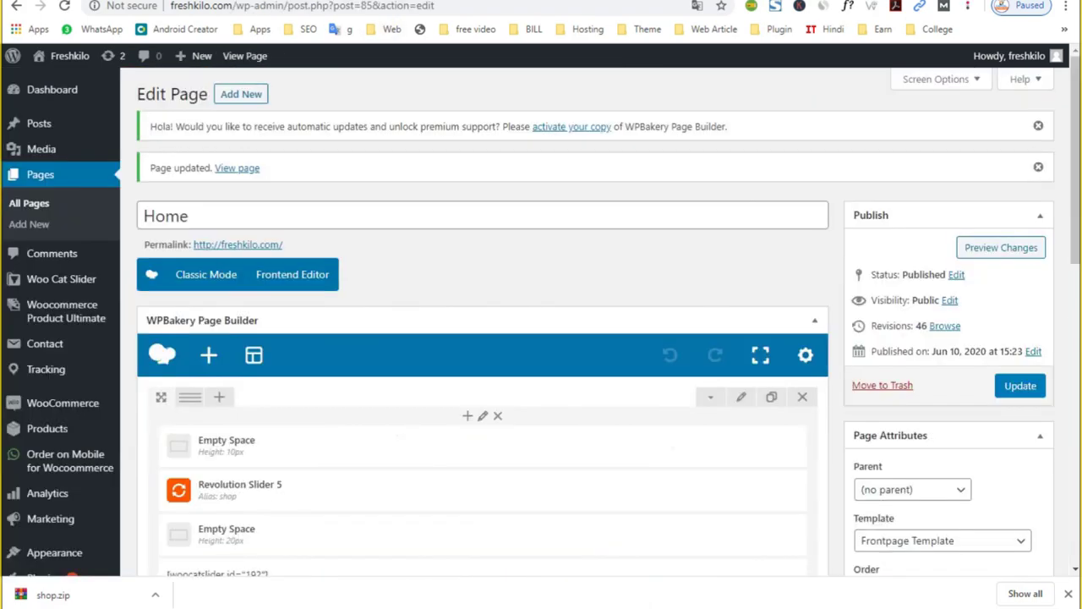
# Switch to the admin's page editing tab, go back to the pages list and open the installed plugins list
pyautogui.click(355, 2)
pyautogui.hotkey('alt', 'Left')
pyautogui.moveTo(42, 507)
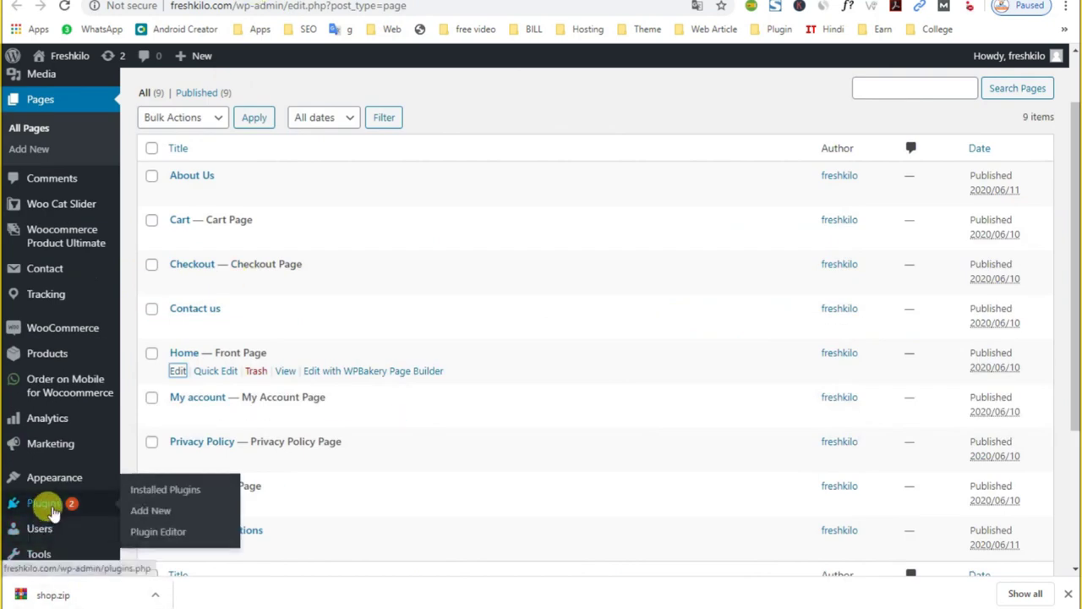
pyautogui.scroll(-3, 49, 519)
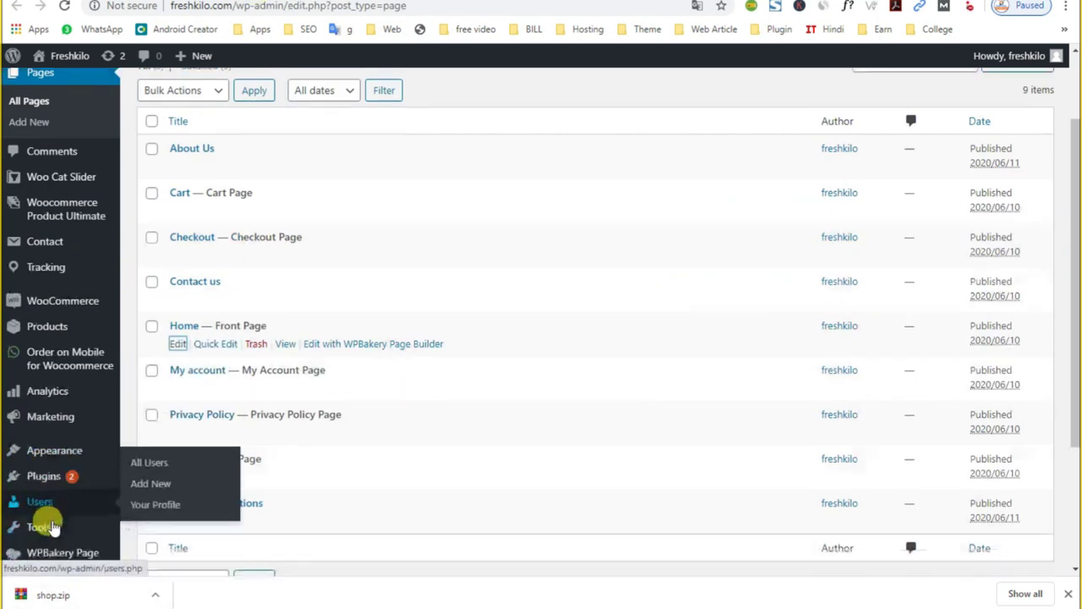
pyautogui.moveTo(65, 425)
pyautogui.moveTo(52, 473)
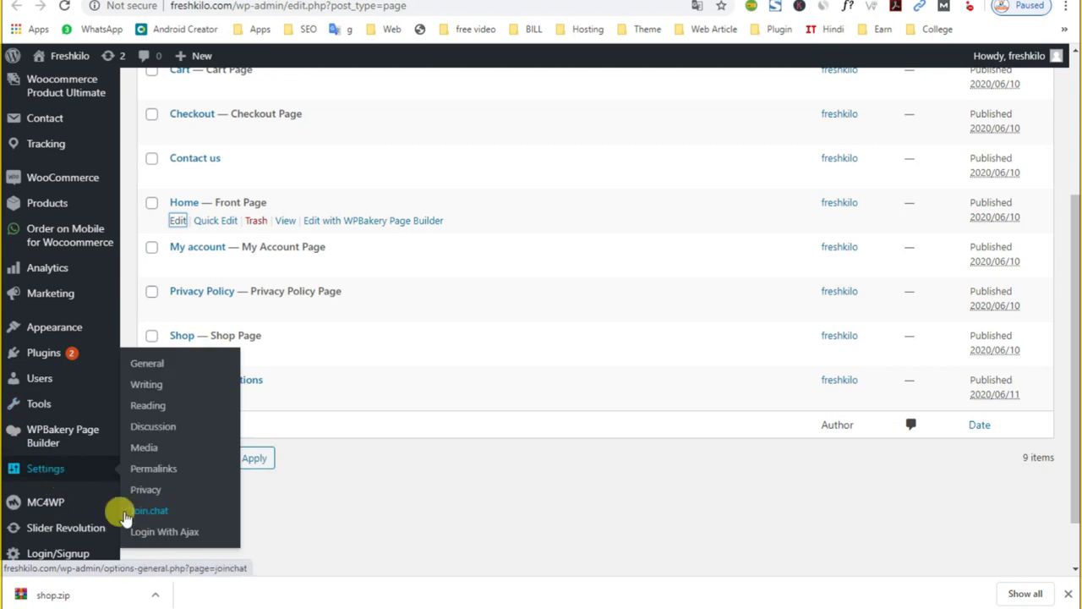
pyautogui.click(40, 355)
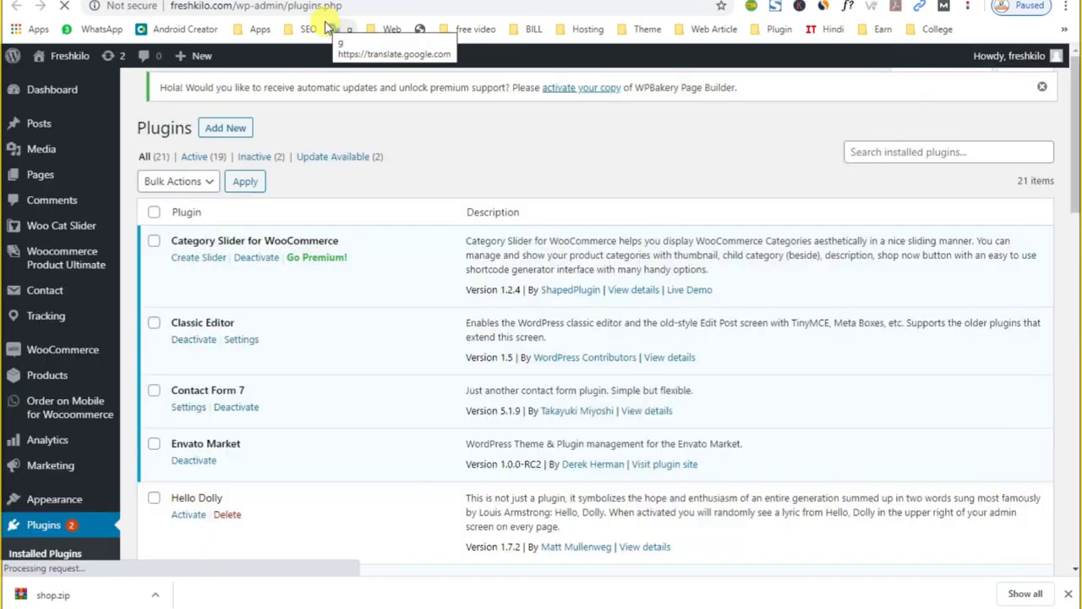
# Delete the Hello Dolly plugin and highlight the Join.chat plugin's name in the list
pyautogui.scroll(-2, 359, 331)
pyautogui.scroll(-1, 358, 332)
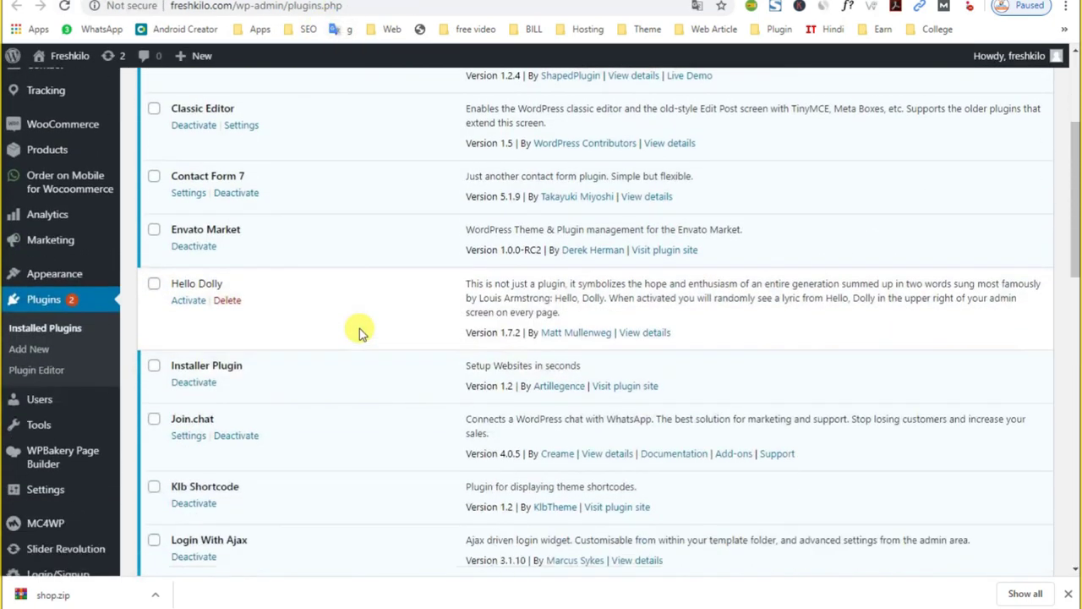
pyautogui.click(227, 300)
pyautogui.click(625, 98)
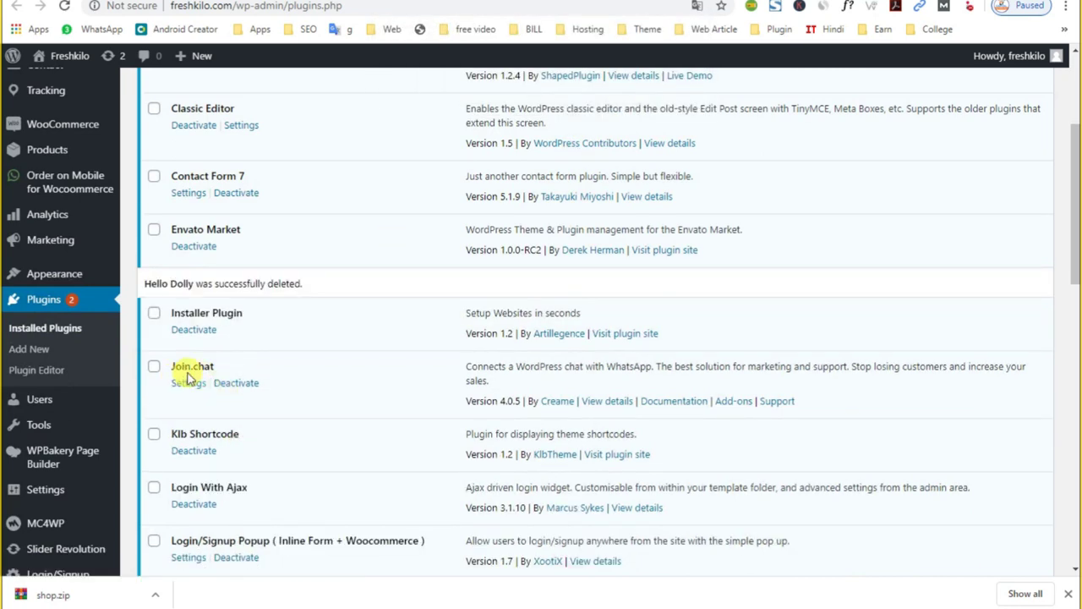
pyautogui.moveTo(217, 369); pyautogui.dragTo(178, 366)
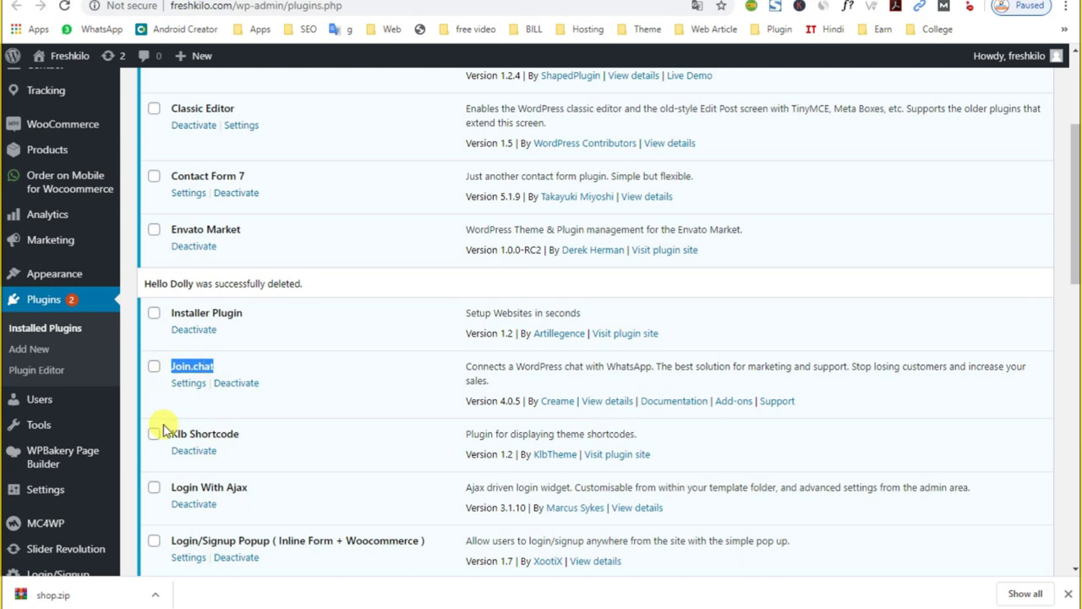
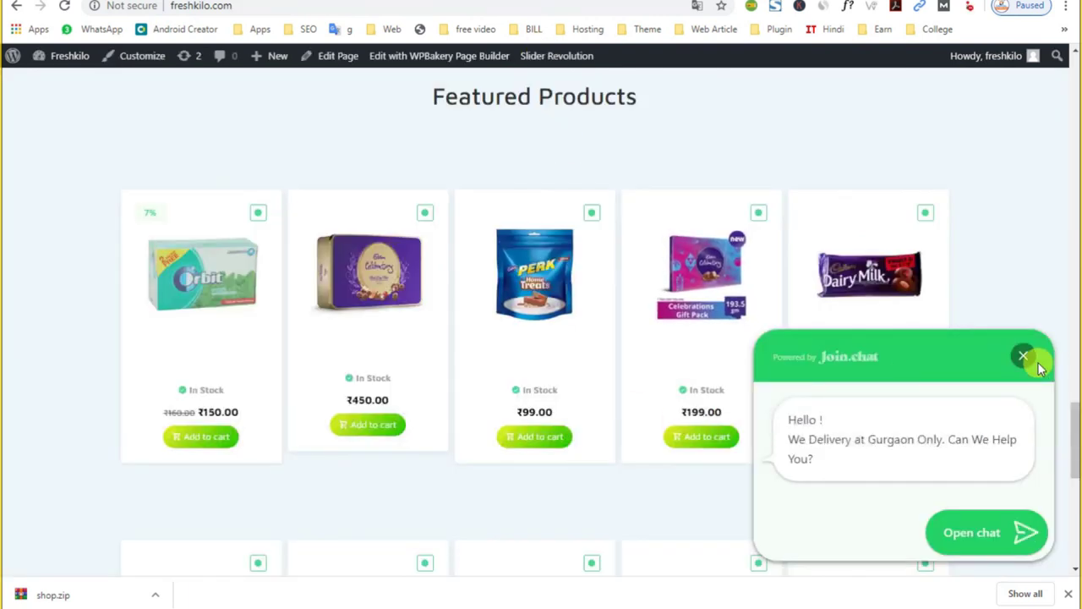
# Close the storefront chat popup, open the CADBURY CELEBRATION 193.5 GM product, and check its Order on WhatsApp button and the floating chat
pyautogui.click(1023, 356)
pyautogui.click(684, 314)
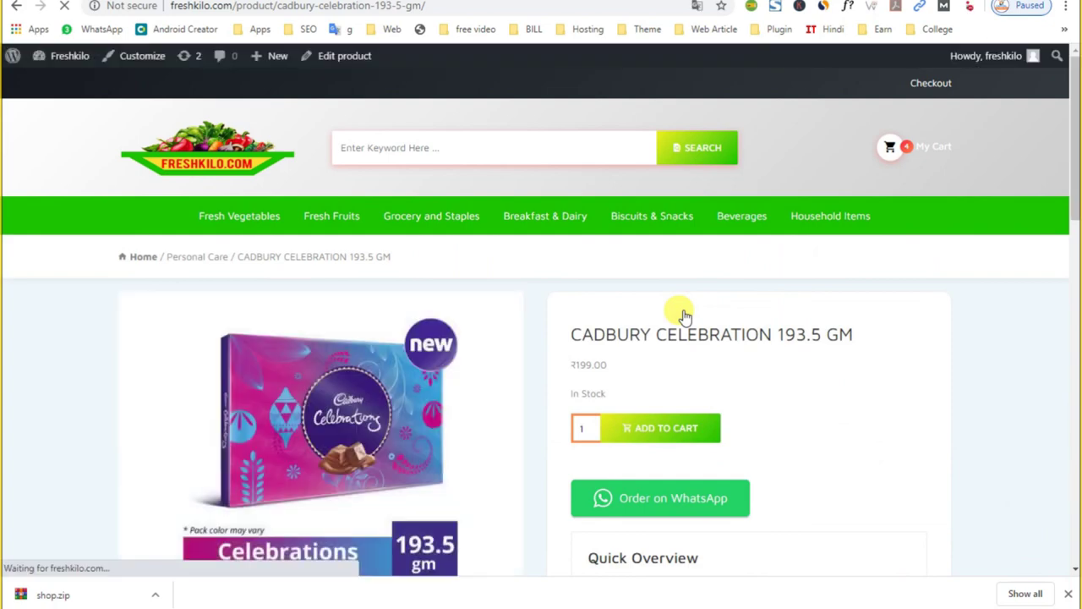
pyautogui.moveTo(792, 498); pyautogui.dragTo(617, 497)
pyautogui.click(817, 454)
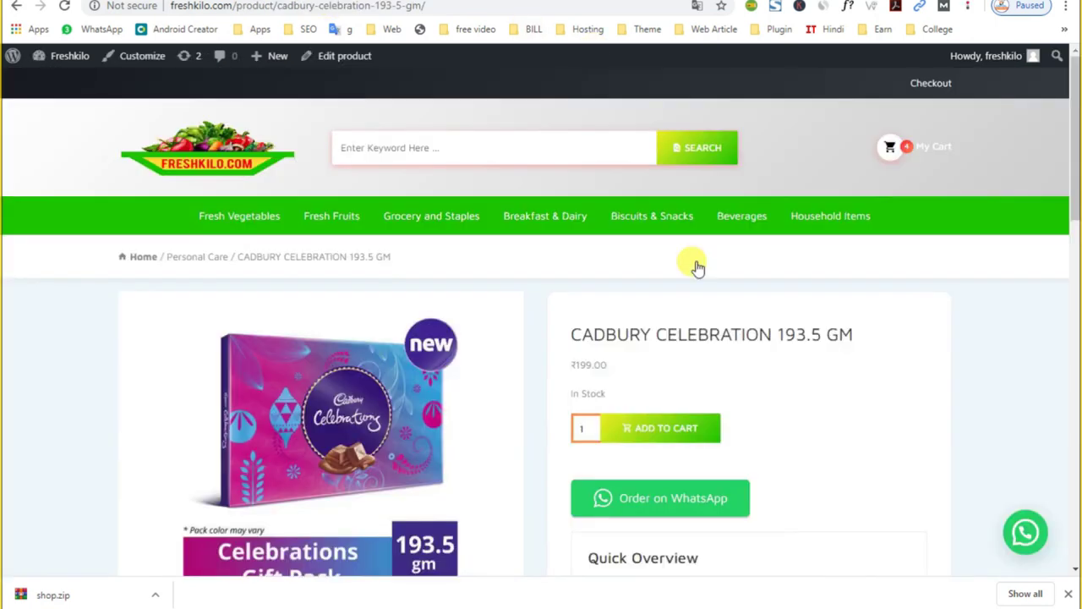
pyautogui.click(1021, 529)
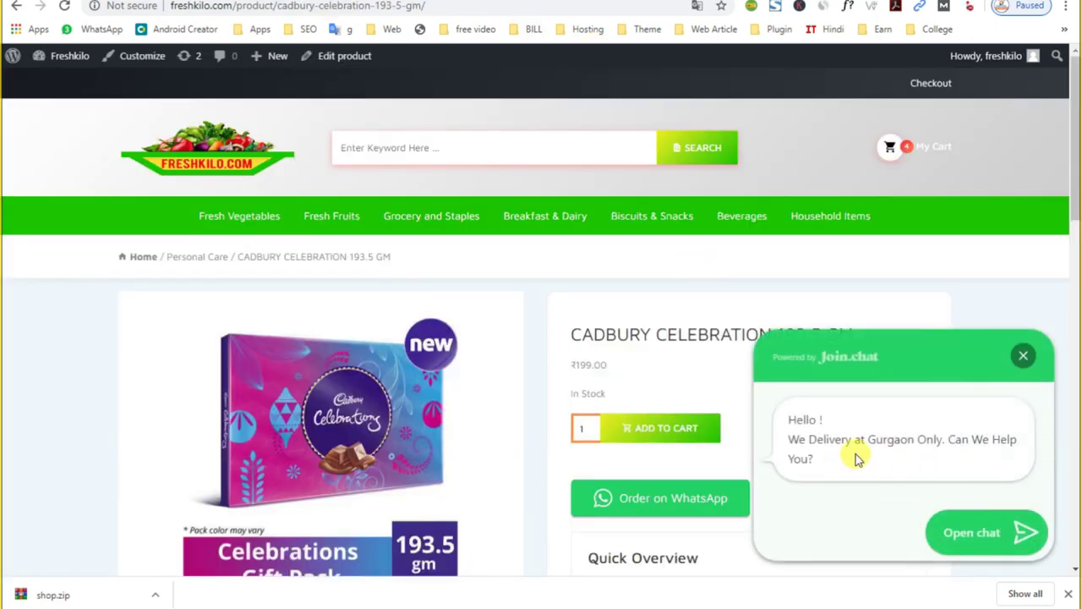
# Start a WhatsApp order for the Cadbury Celebration product and highlight the prefilled order message for review
pyautogui.click(665, 500)
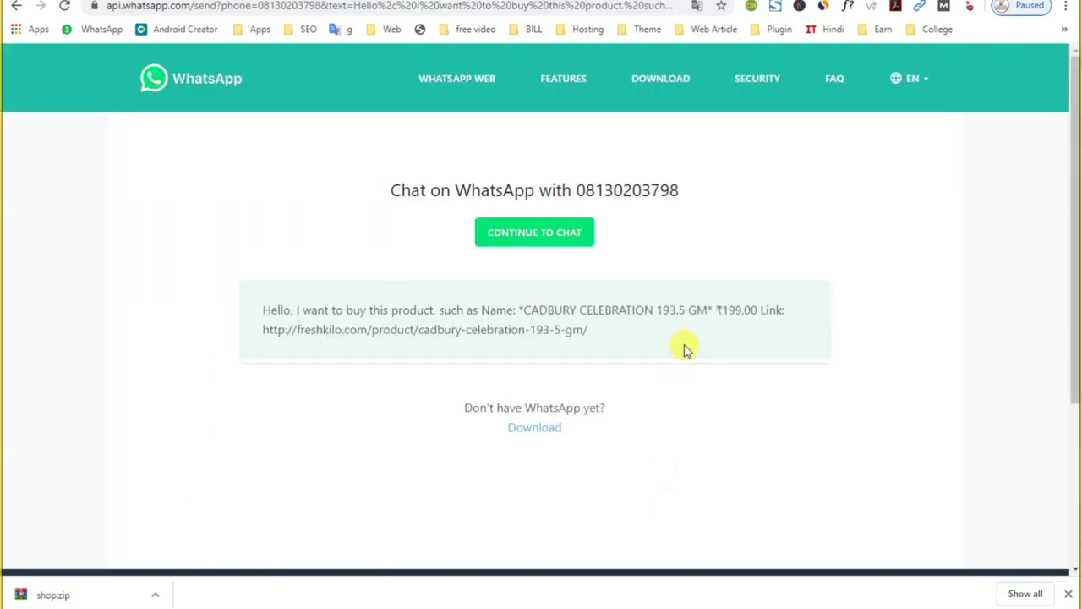
pyautogui.moveTo(586, 329); pyautogui.dragTo(210, 256)
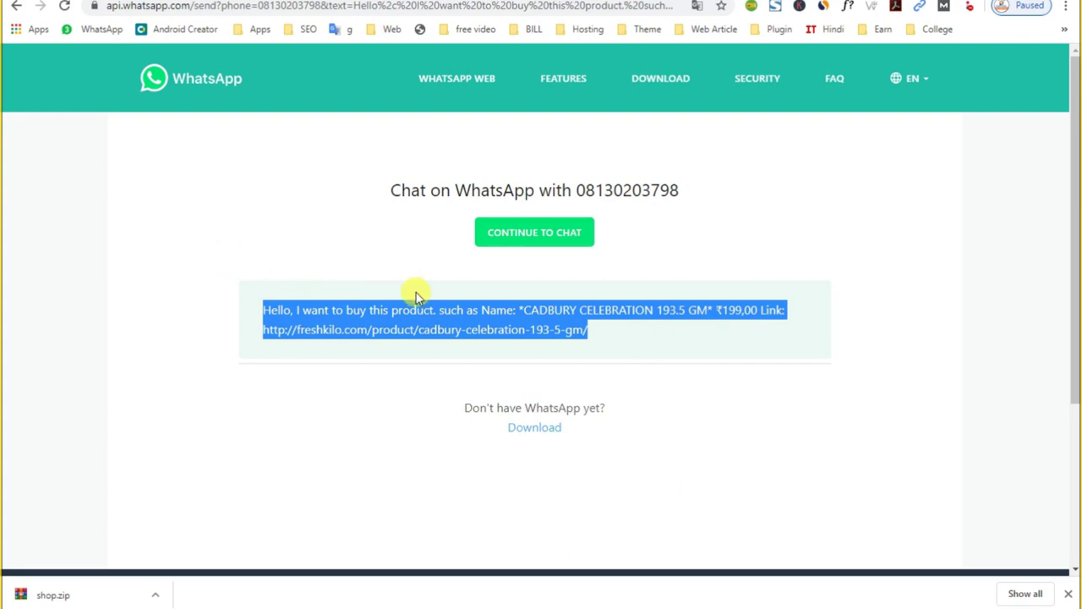
pyautogui.click(340, 311)
pyautogui.moveTo(276, 310); pyautogui.dragTo(455, 313)
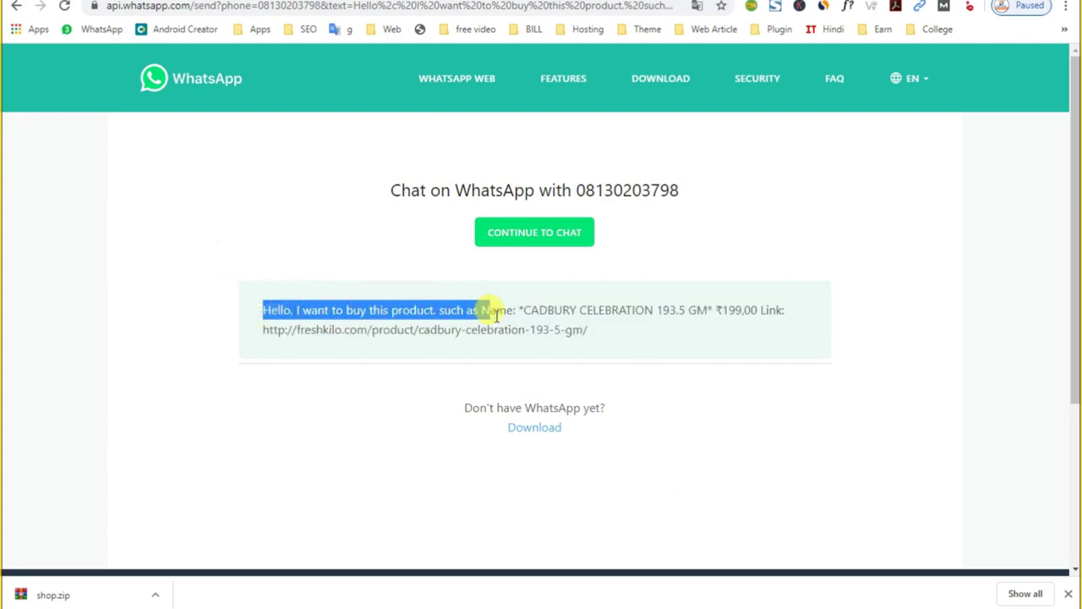
# Highlight the product name, price and link in the WhatsApp order message, and continue the chat in WhatsApp Web
pyautogui.moveTo(530, 311); pyautogui.dragTo(743, 311)
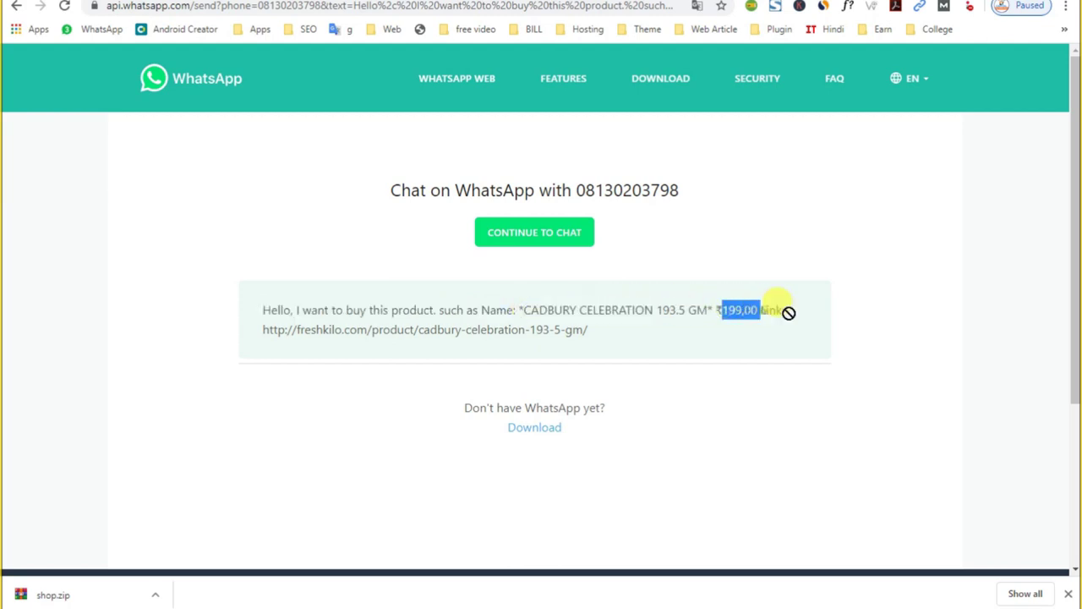
pyautogui.moveTo(263, 329); pyautogui.dragTo(434, 331)
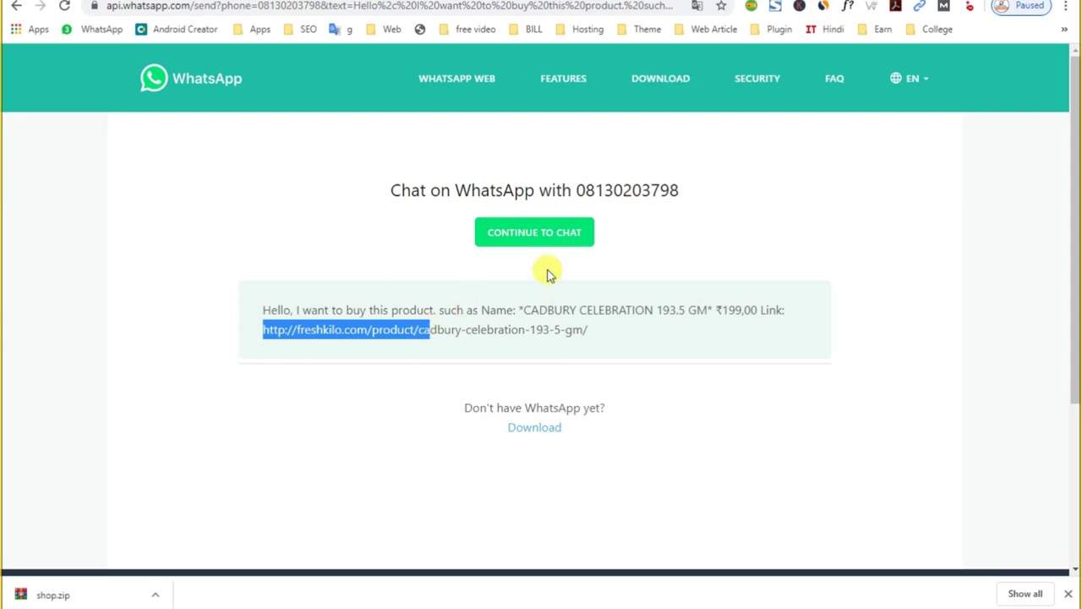
pyautogui.click(536, 237)
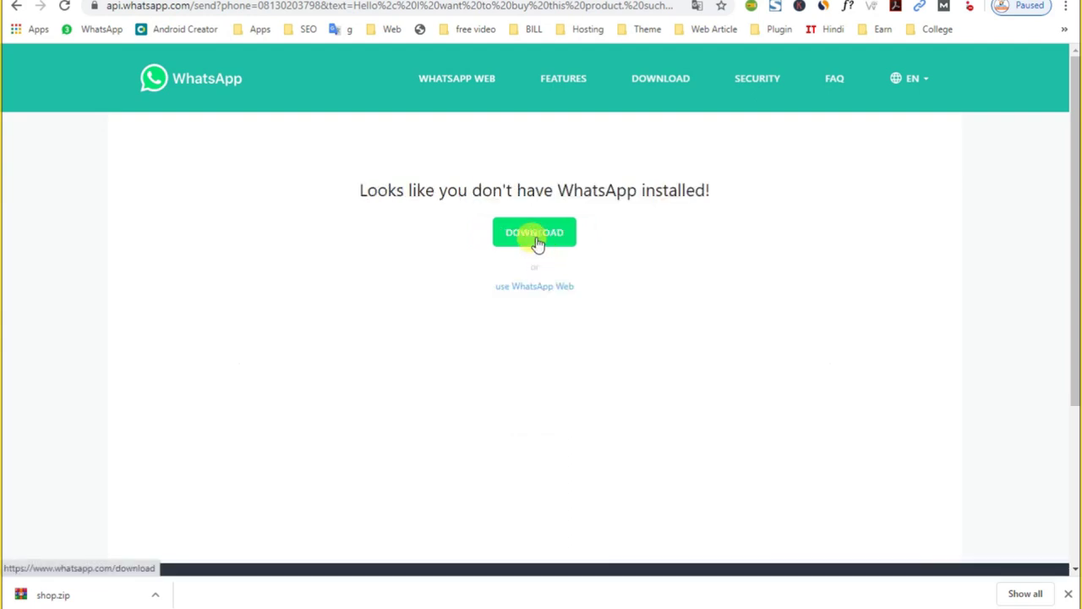
pyautogui.click(541, 287)
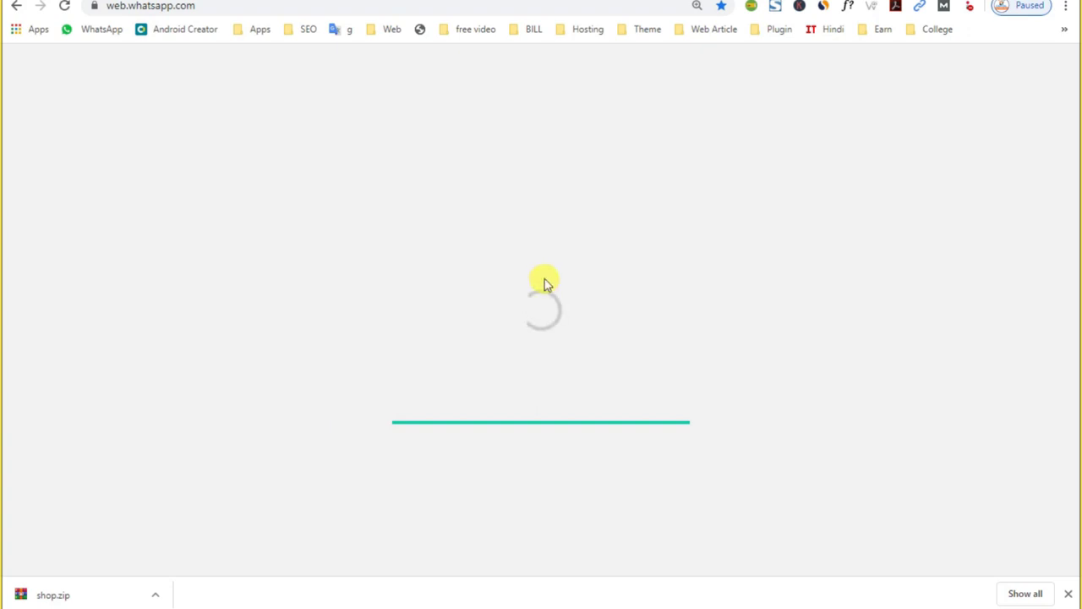
# Return to the admin's pages list, open the Join.chat settings in a separate tab and open the Order on Mobile for Wocoommerce settings
pyautogui.click(524, 2)
pyautogui.click(408, 1)
pyautogui.click(464, 3)
pyautogui.click(408, 3)
pyautogui.click(464, 3)
pyautogui.click(301, 2)
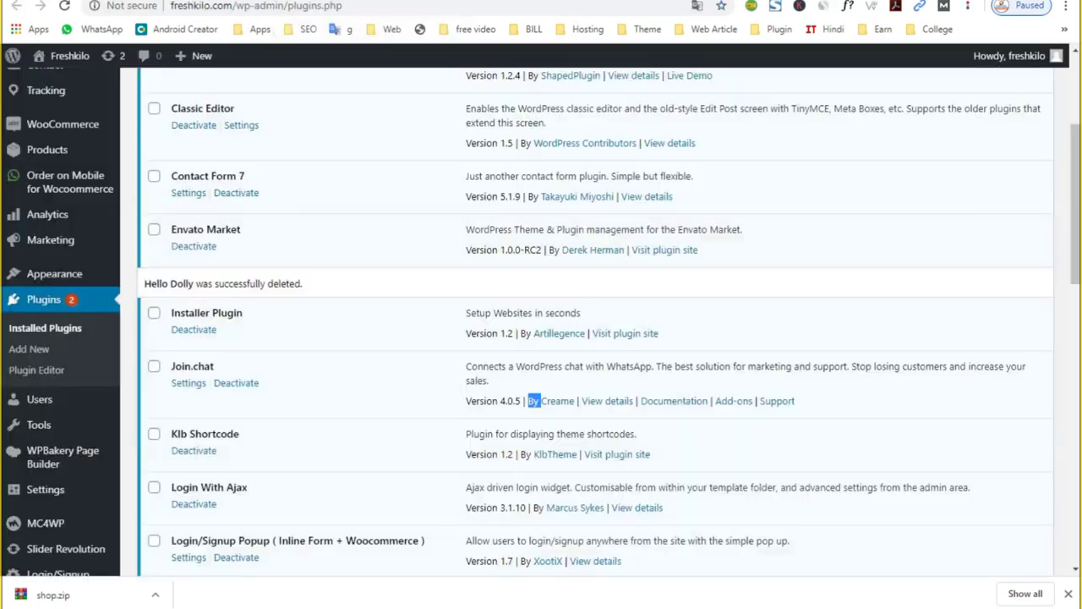
pyautogui.click(355, 2)
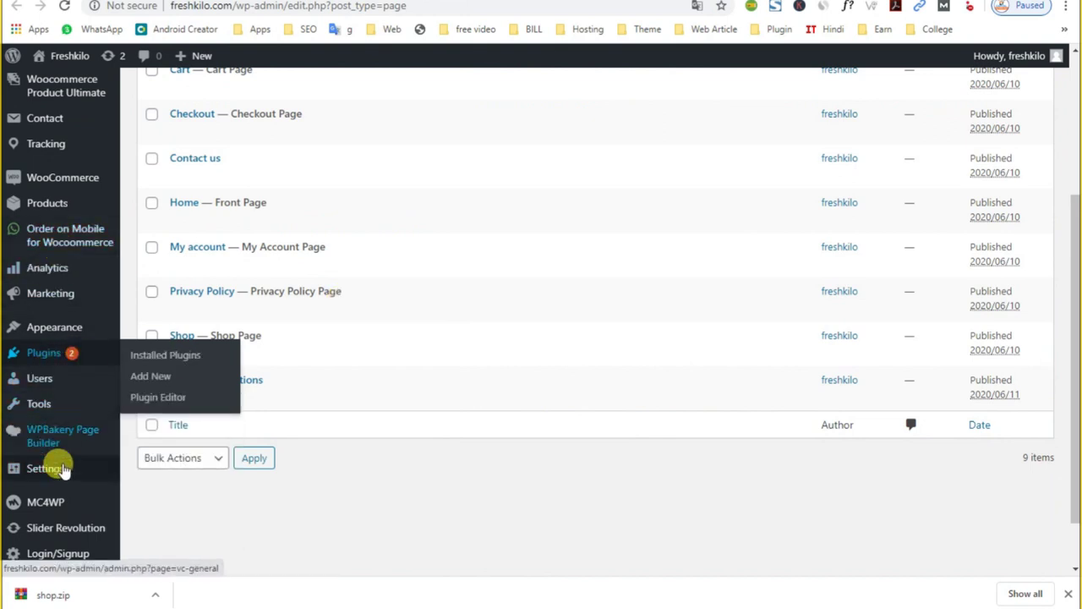
pyautogui.moveTo(53, 471)
pyautogui.rightClick(152, 513)
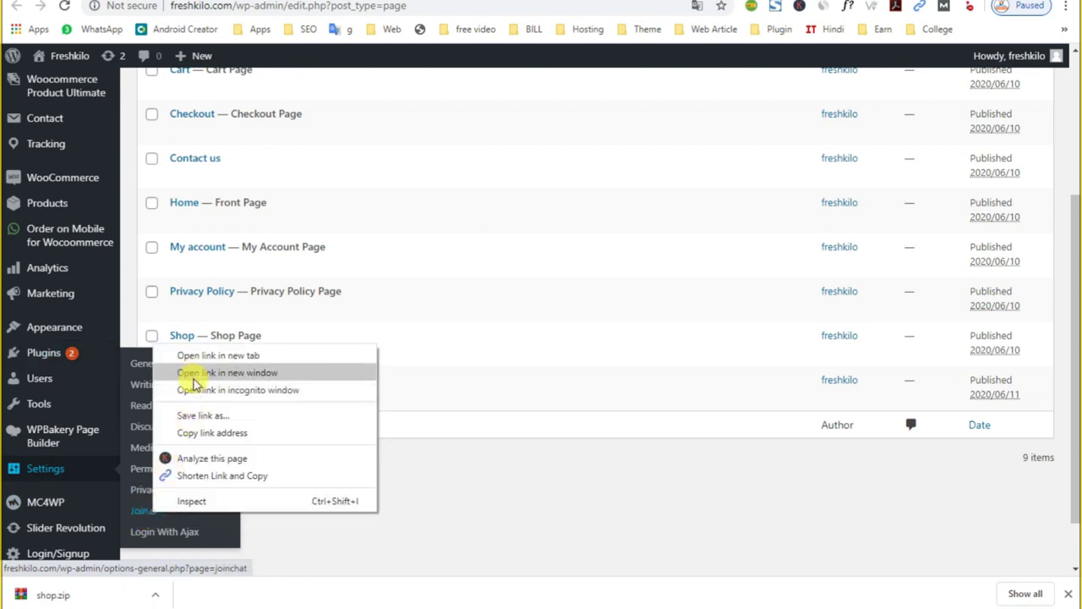
pyautogui.click(193, 364)
pyautogui.click(30, 233)
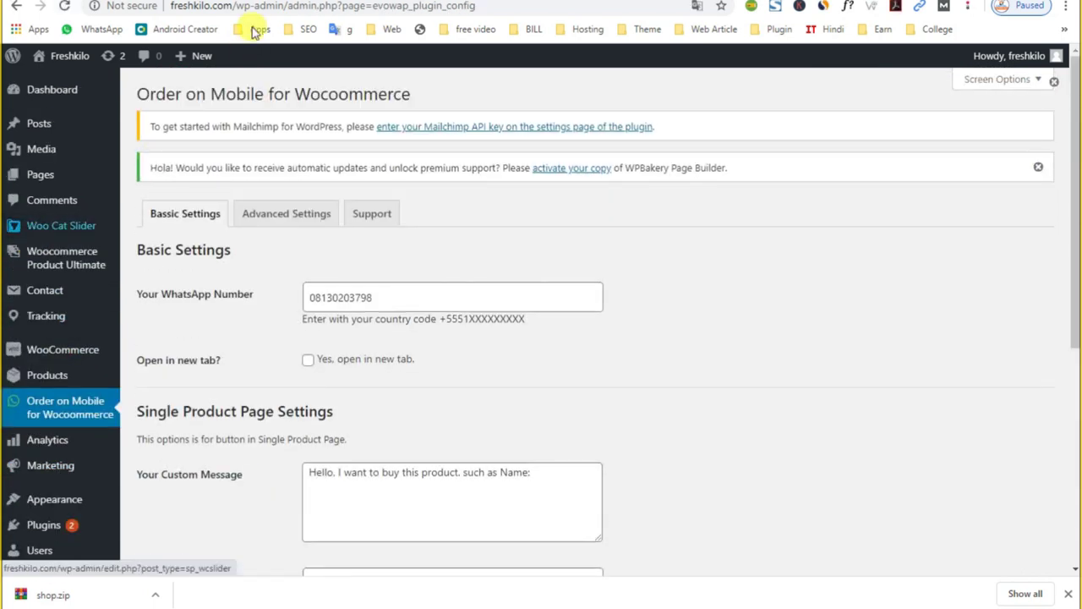
# Review the Join.chat settings, highlighting the predefined Message text and the chat window's Call to Action text
pyautogui.click(254, 29)
pyautogui.click(322, 350)
pyautogui.click(370, 351)
pyautogui.moveTo(551, 354)
pyautogui.mouseDown()
pyautogui.moveTo(304, 346)
pyautogui.moveTo(560, 353)
pyautogui.mouseUp()
pyautogui.doubleClick(214, 385)
pyautogui.scroll(-7, 560, 351)
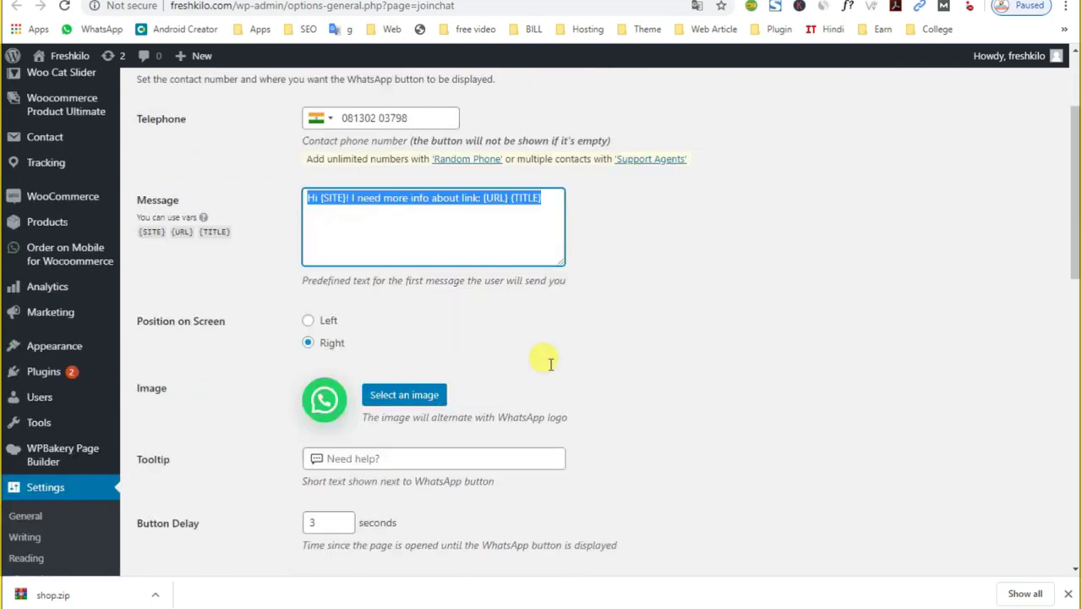
pyautogui.click(453, 346)
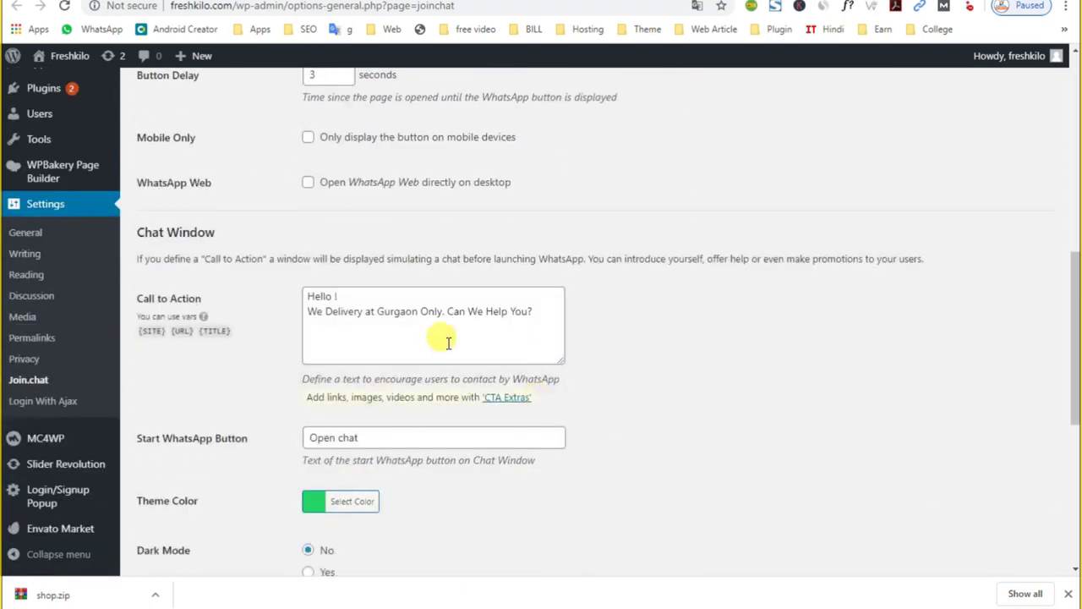
pyautogui.moveTo(556, 315); pyautogui.dragTo(309, 313)
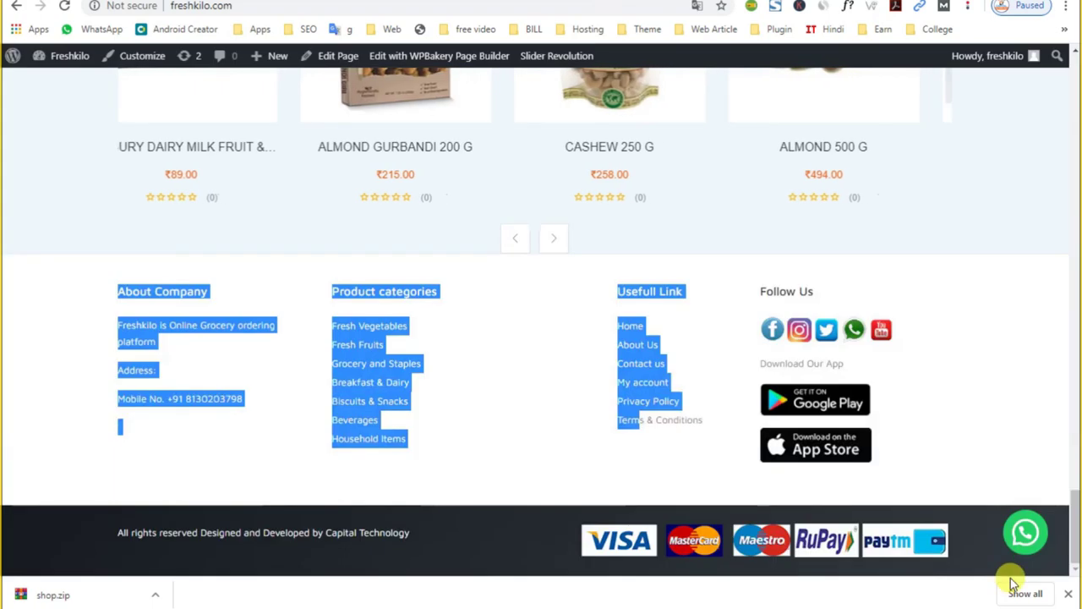
# Open the storefront's floating chat popup and compare its greeting with the Call to Action text in the Join.chat settings
pyautogui.click(1026, 527)
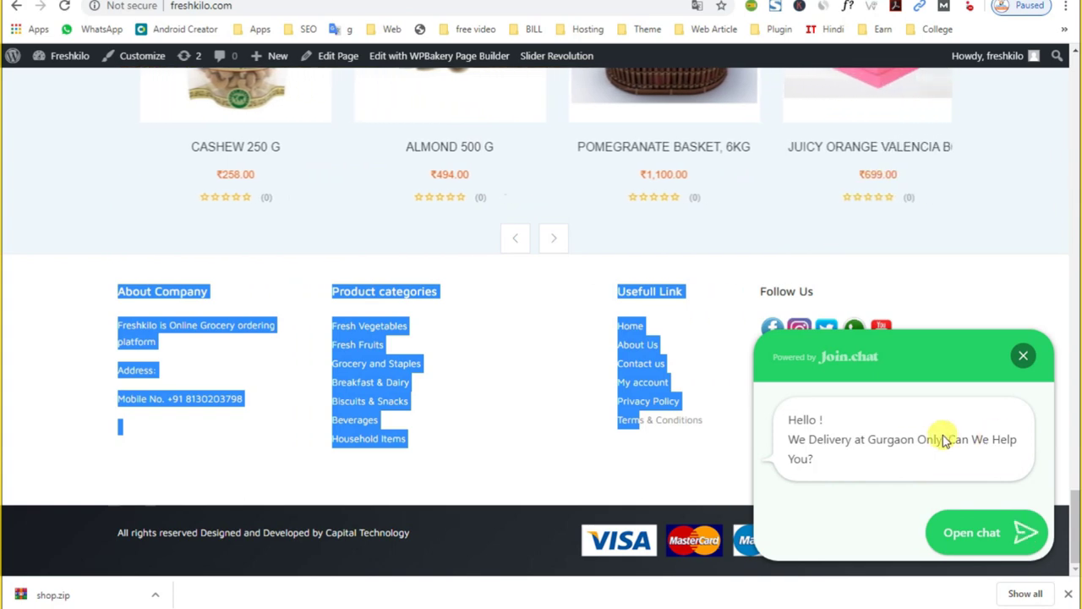
pyautogui.hotkey('ctrl', 'Tab')
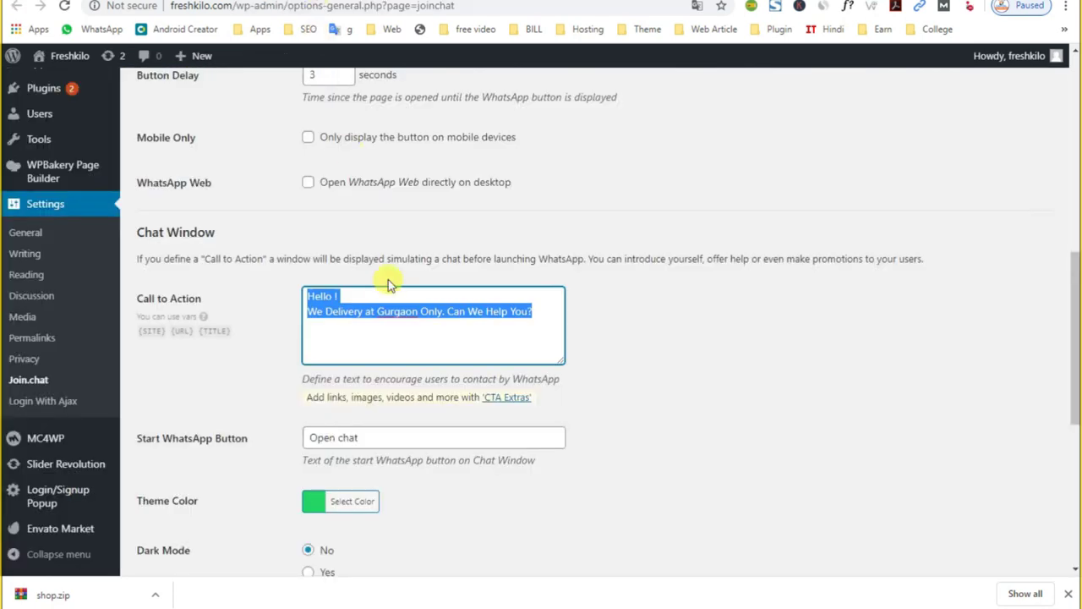
pyautogui.click(378, 311)
# Look through the open admin and storefront tabs, including the GREEN CHILLI-100 G product page, and return to the Join.chat settings
pyautogui.scroll(2, 380, 328)
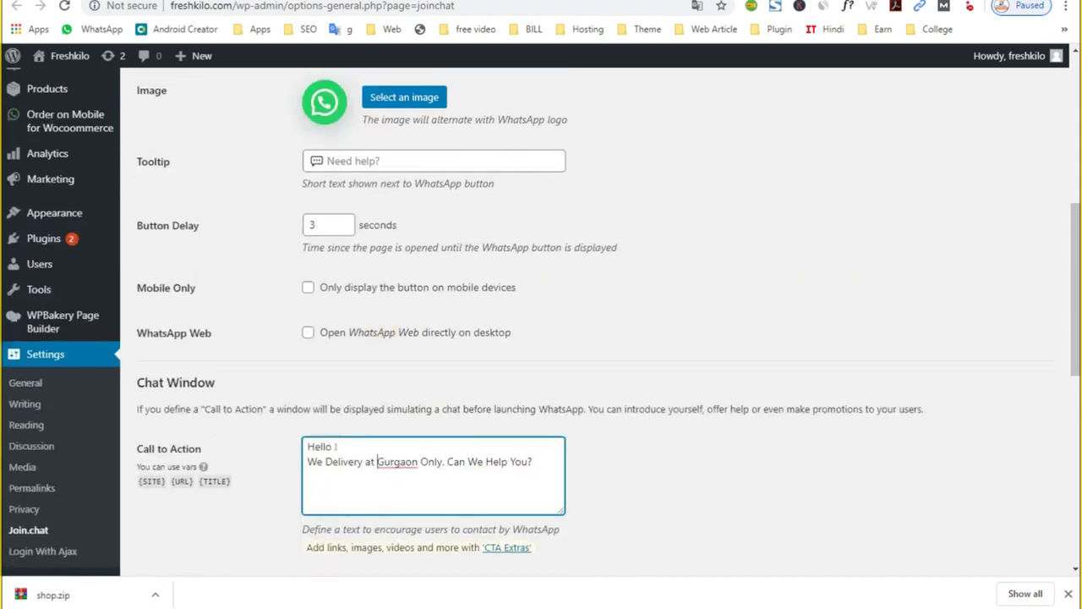
pyautogui.hotkey('ctrl', 'shift', 'Tab')
pyautogui.scroll(5, 749, 285)
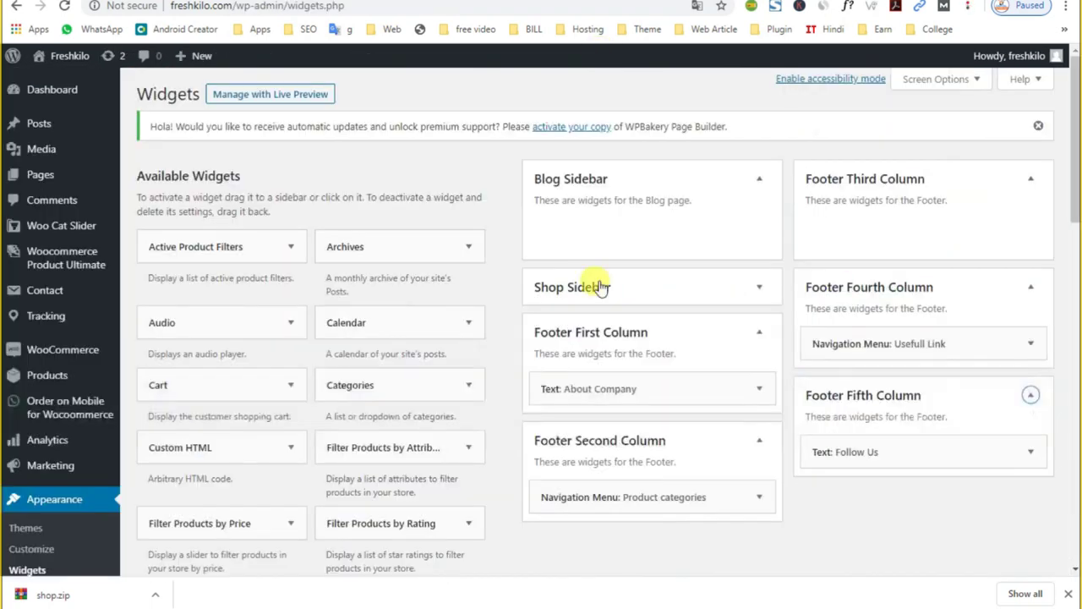
pyautogui.hotkey('ctrl', 'Tab')
pyautogui.hotkey('ctrl', 'Tab')
pyautogui.scroll(3, 824, 292)
pyautogui.scroll(5, 786, 279)
pyautogui.hotkey('ctrl', 'Tab')
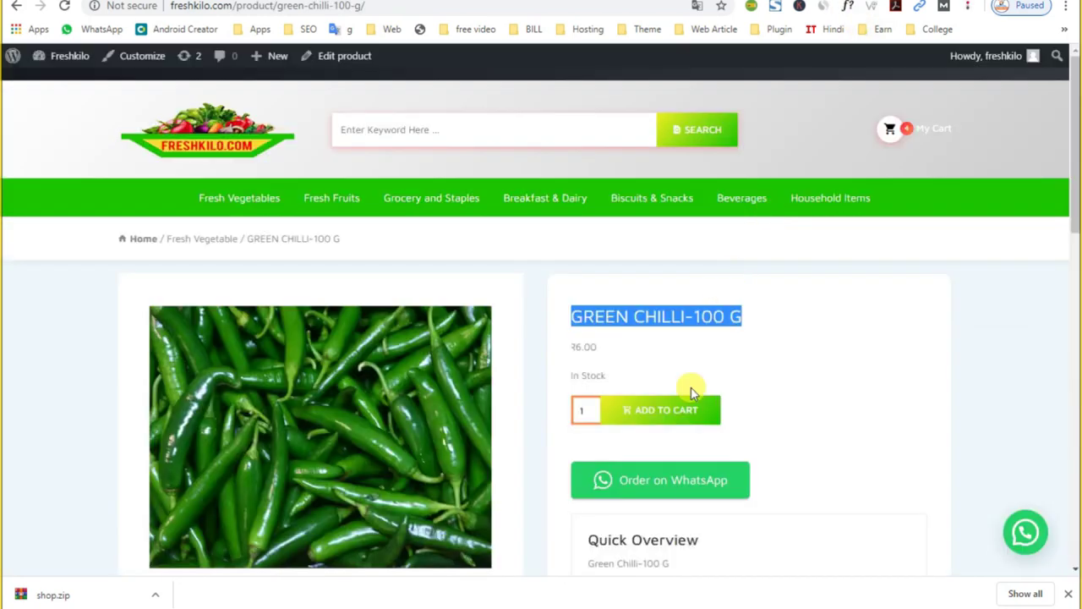
pyautogui.hotkey('ctrl', 'Tab')
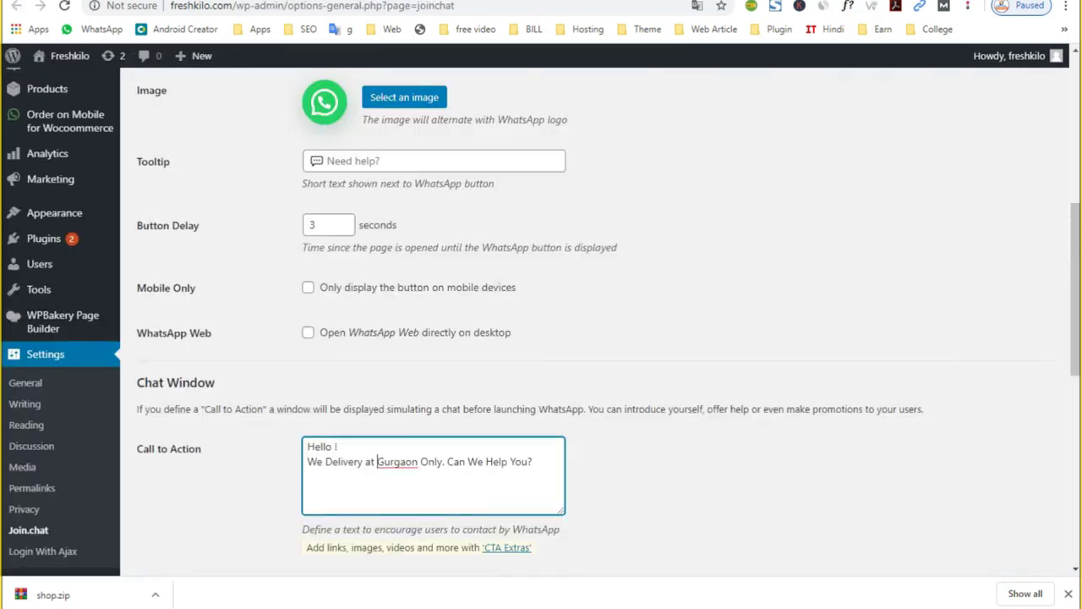
pyautogui.scroll(2, 101, 351)
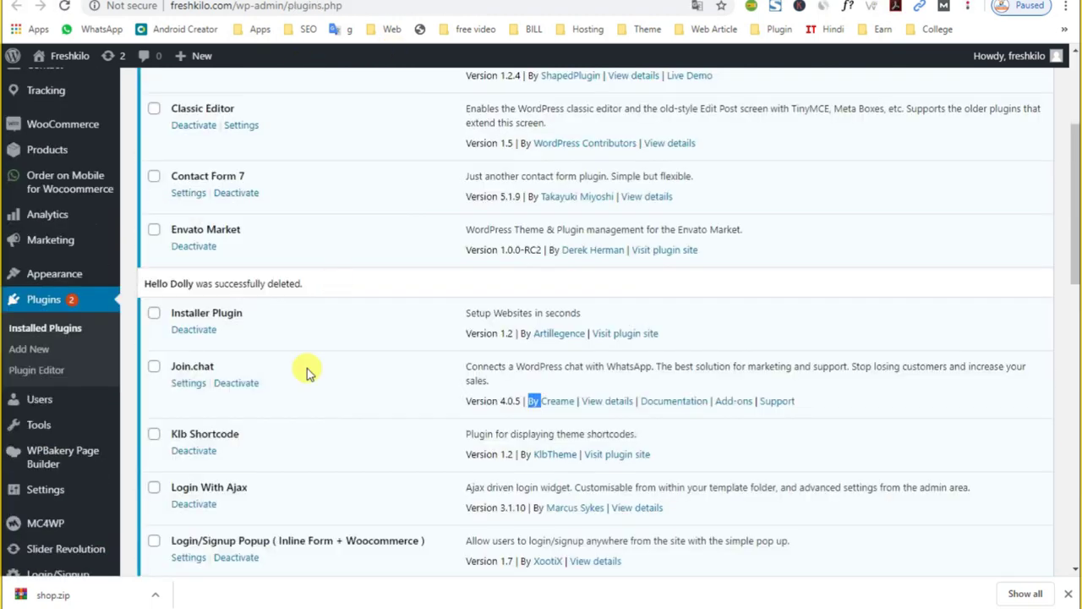
# Find the Order on Mobile for Wocoommerce plugin in the installed plugins list and highlight its name and author
pyautogui.scroll(4, 273, 403)
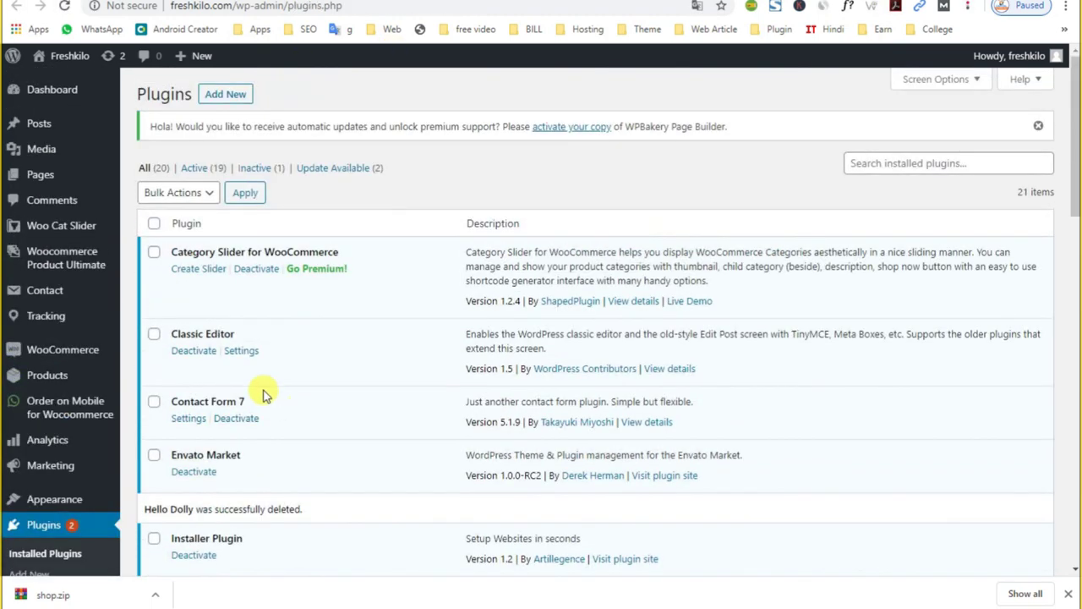
pyautogui.scroll(-2, 233, 414)
pyautogui.scroll(-8, 233, 414)
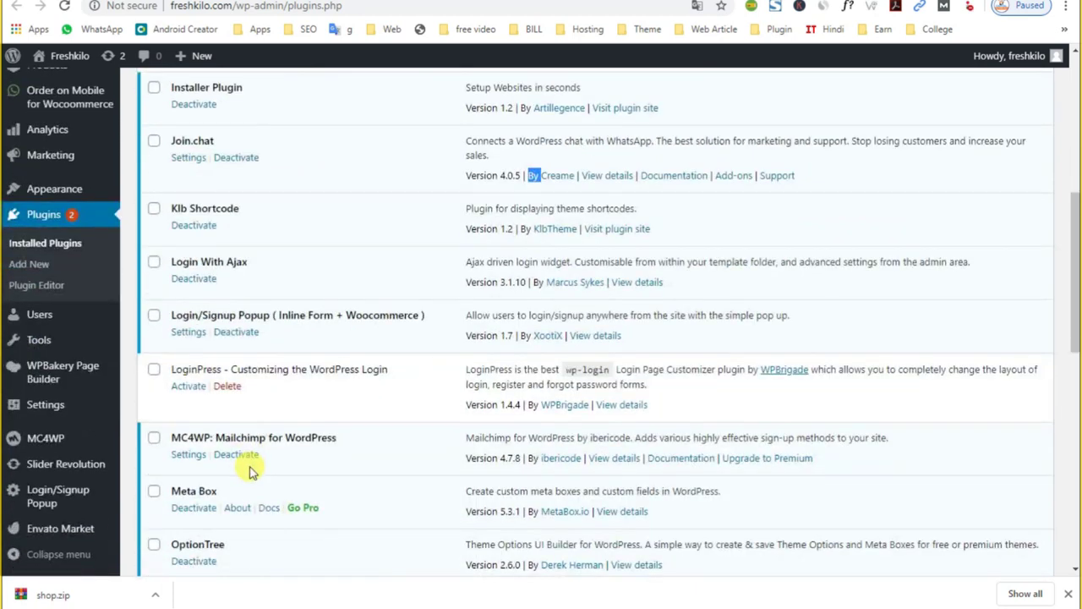
pyautogui.scroll(-1, 251, 474)
pyautogui.tripleClick(247, 334)
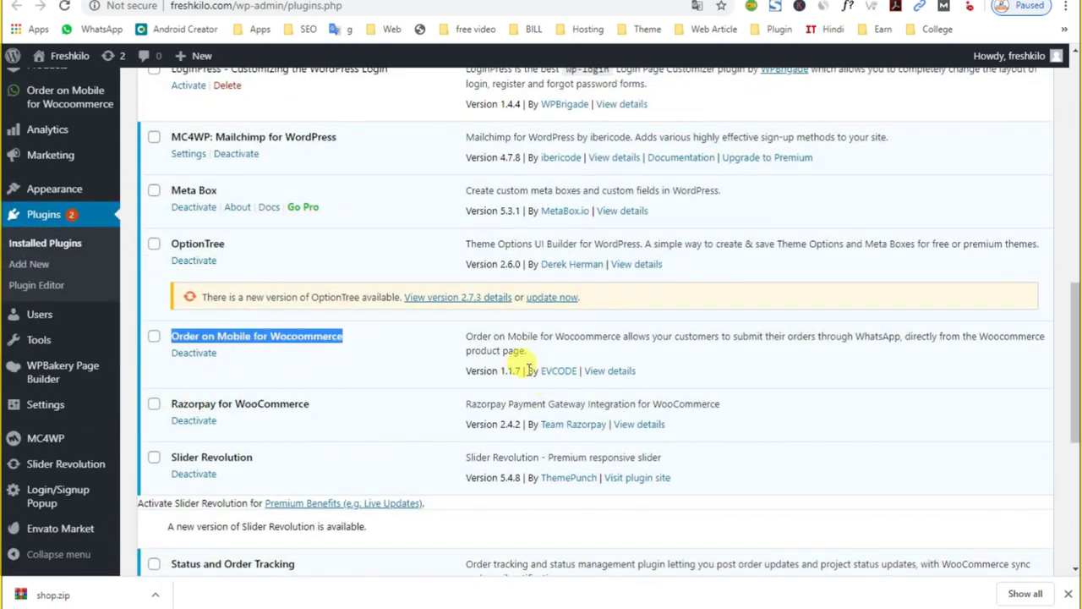
pyautogui.moveTo(528, 369); pyautogui.dragTo(569, 370)
pyautogui.tripleClick(235, 336)
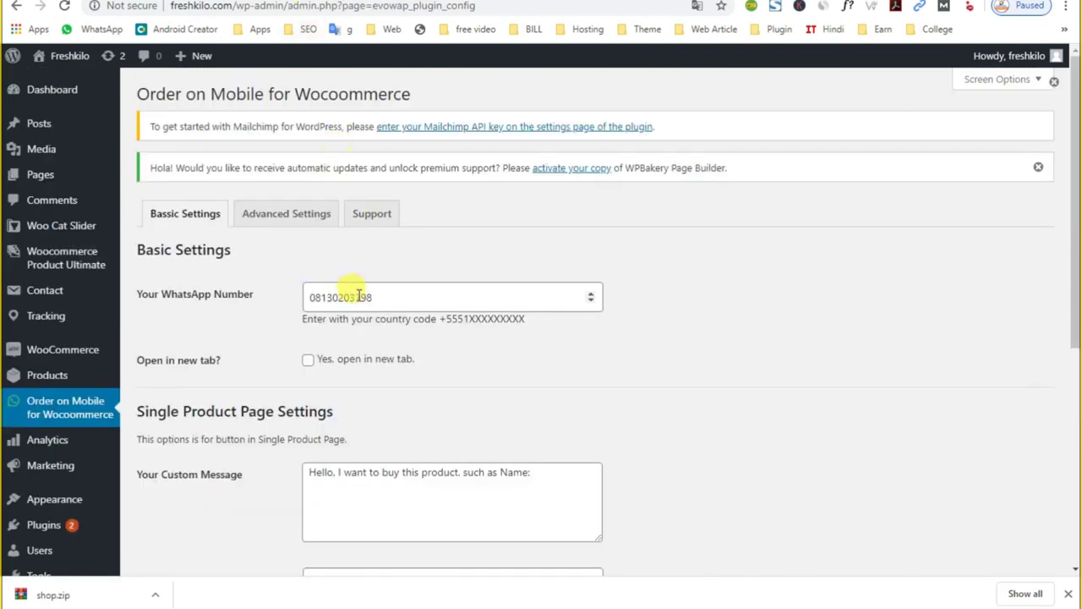
# Review the WhatsApp number and the single product page custom message in the Order on Mobile for Wocoommerce settings
pyautogui.click(359, 296)
pyautogui.tripleClick(348, 472)
pyautogui.click(343, 474)
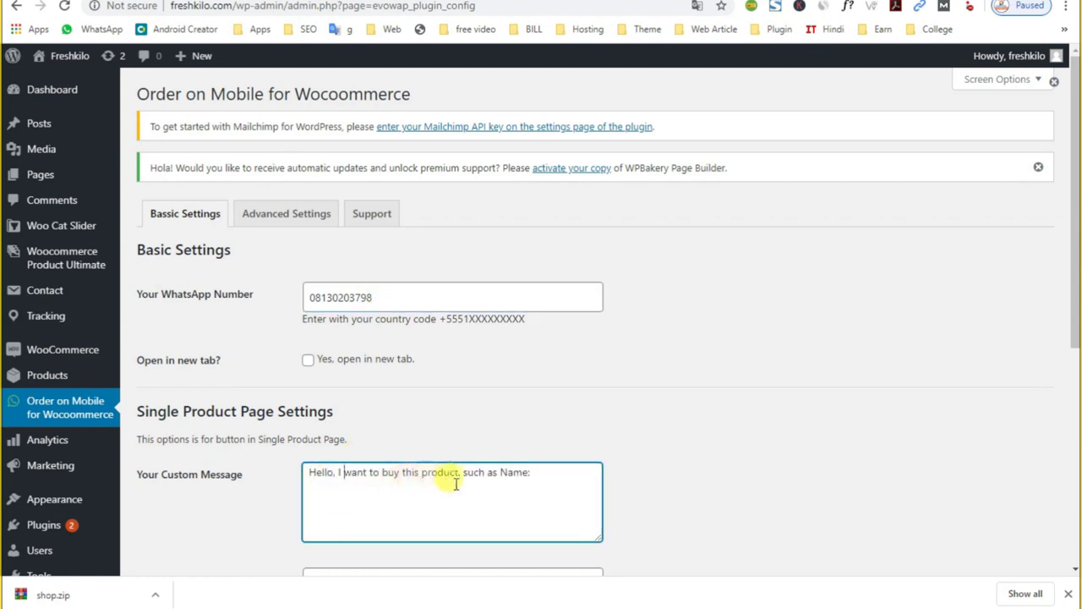
pyautogui.tripleClick(505, 473)
pyautogui.scroll(-3, 357, 483)
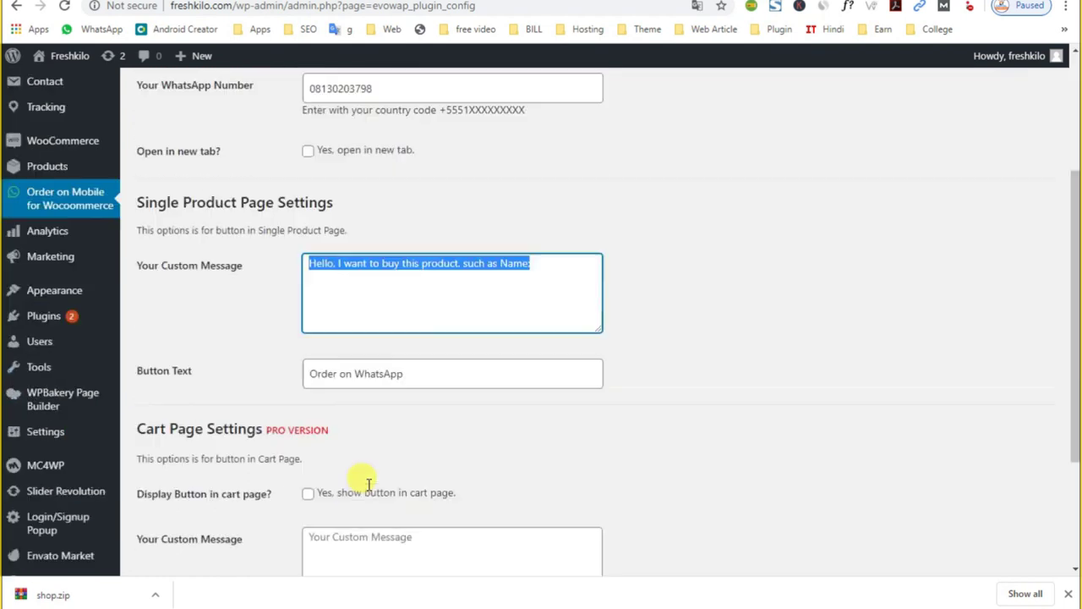
pyautogui.click(554, 244)
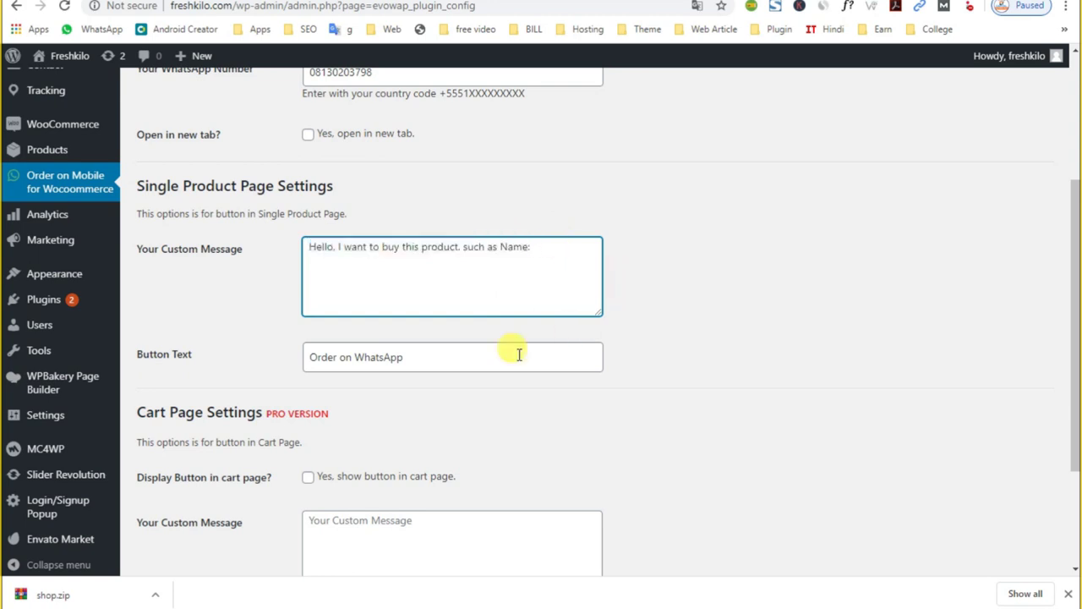
# Set the single product page button text to "Buy on WhatsApp", save the options and check the GREEN CHILLI-100 G product page
pyautogui.doubleClick(311, 357)
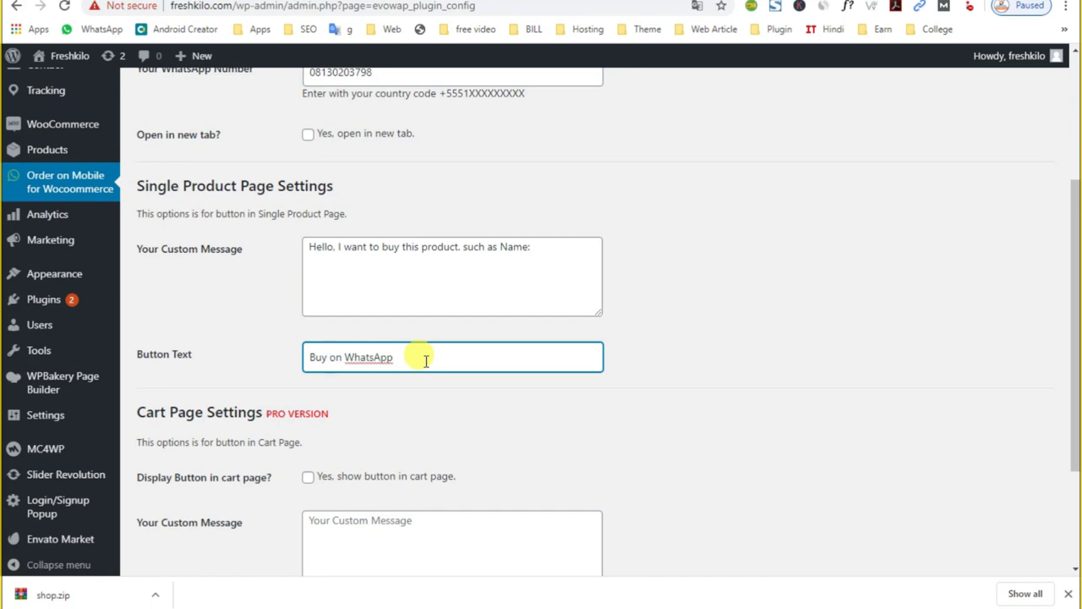
pyautogui.scroll(-2, 426, 360)
pyautogui.click(175, 518)
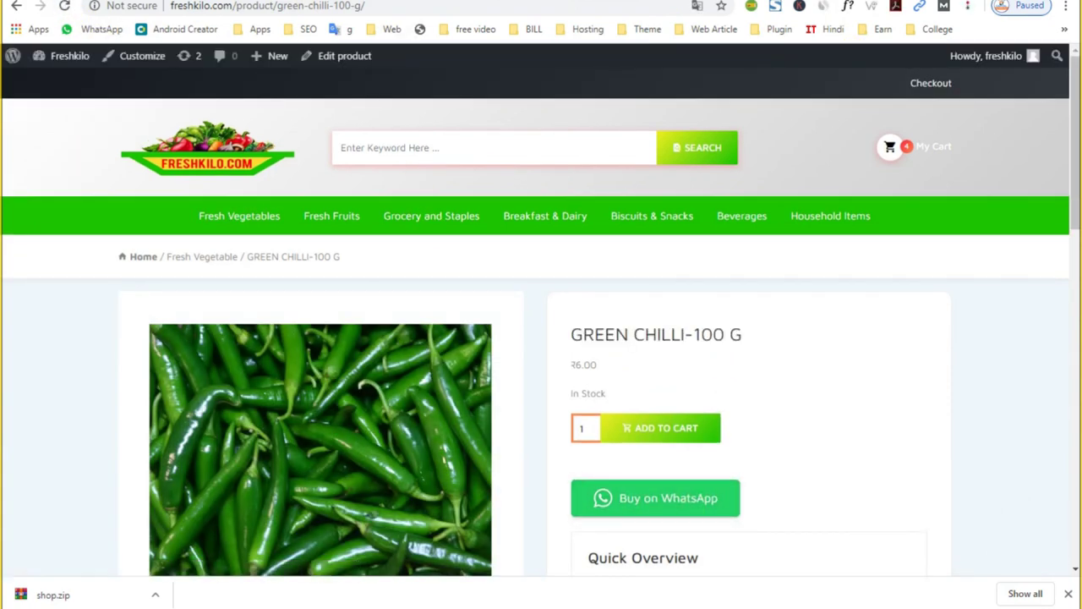
# Set the single product page button text back to "Order on WhatsApp" and save the options
pyautogui.hotkey('ctrl', 'Tab')
pyautogui.scroll(-5, 365, 493)
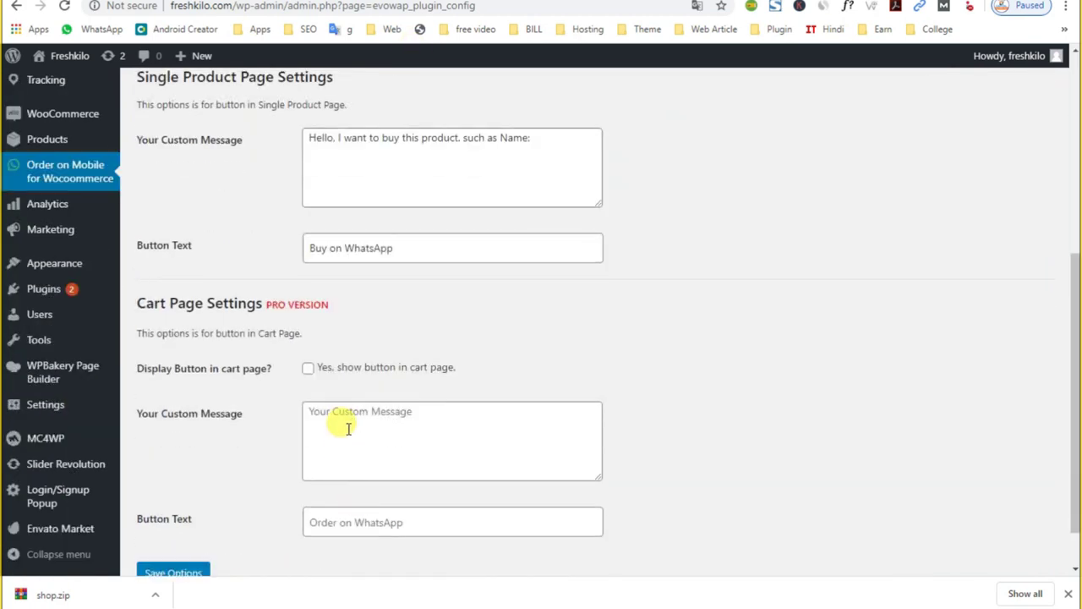
pyautogui.moveTo(327, 250); pyautogui.dragTo(264, 254)
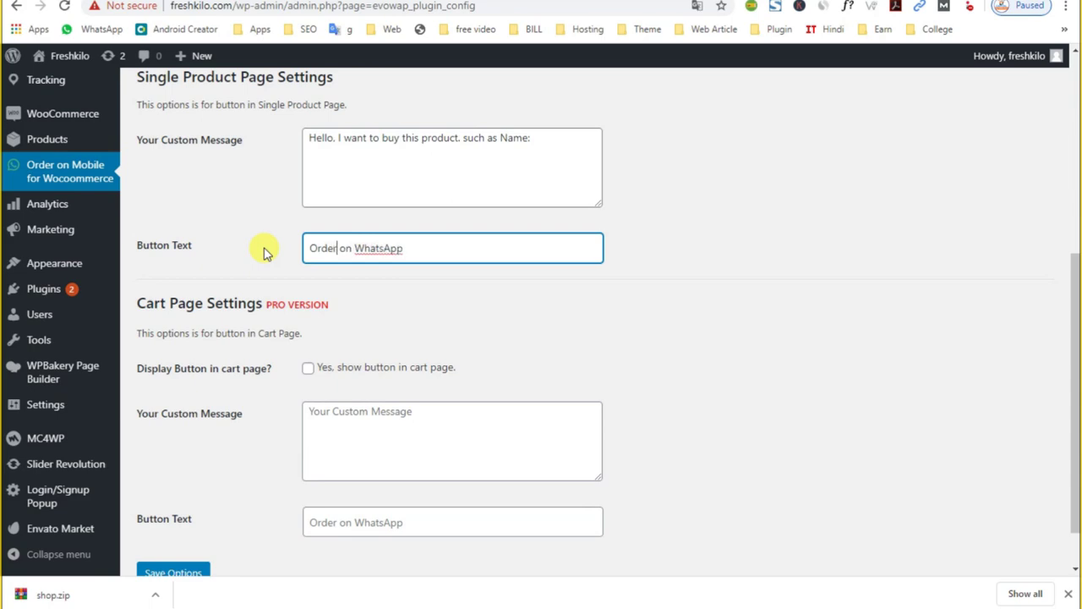
pyautogui.click(180, 573)
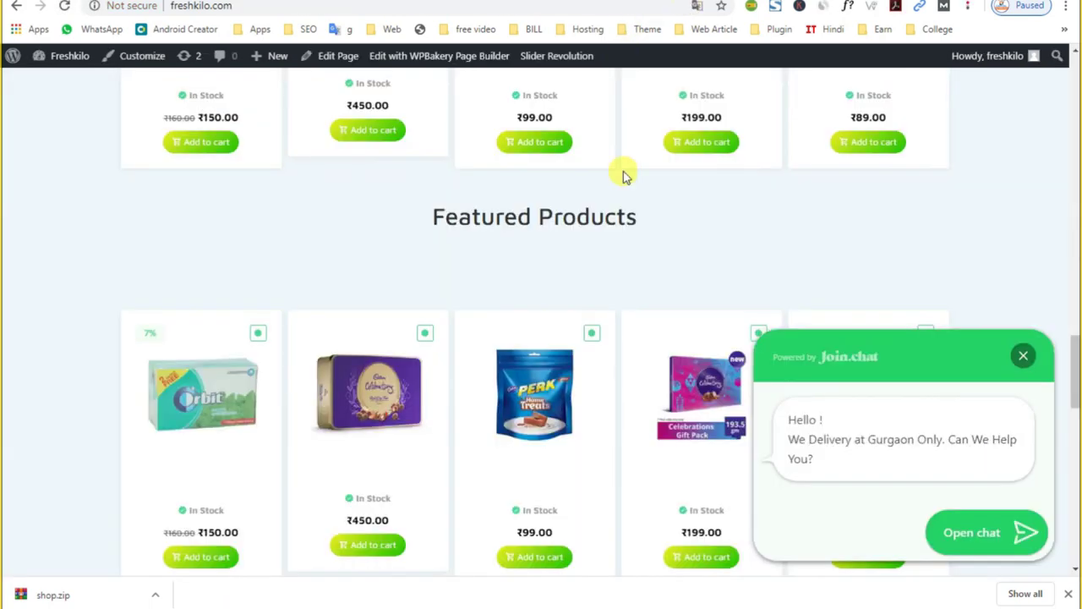
# Close the chat popup on the storefront home page, open the Fresh Fruits category and look over its products and sidebar filters
pyautogui.scroll(4, 490, 406)
pyautogui.click(1025, 356)
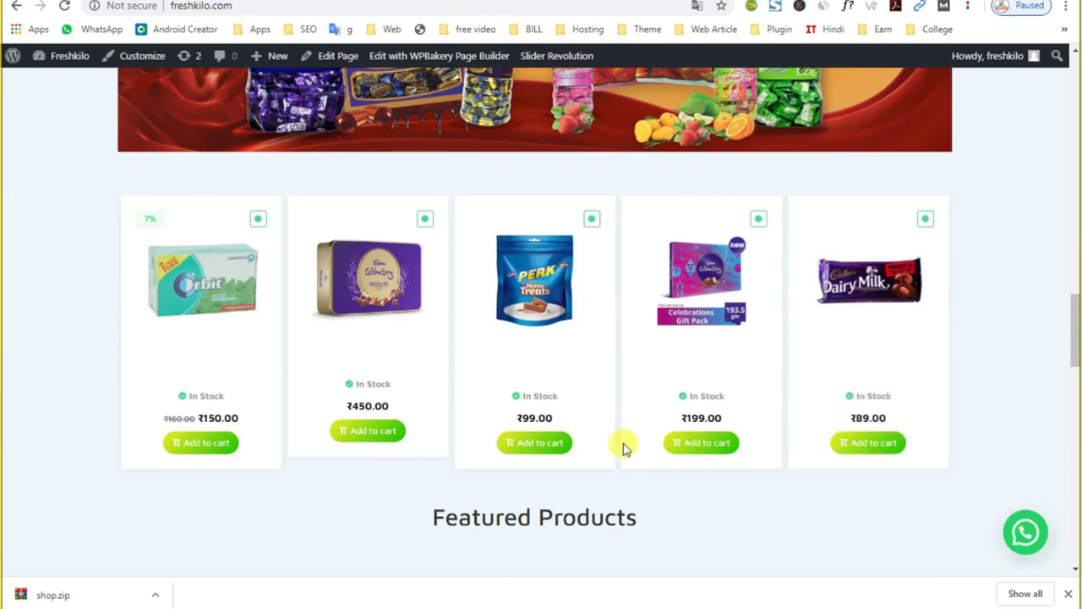
pyautogui.scroll(10, 380, 495)
pyautogui.scroll(10, 379, 486)
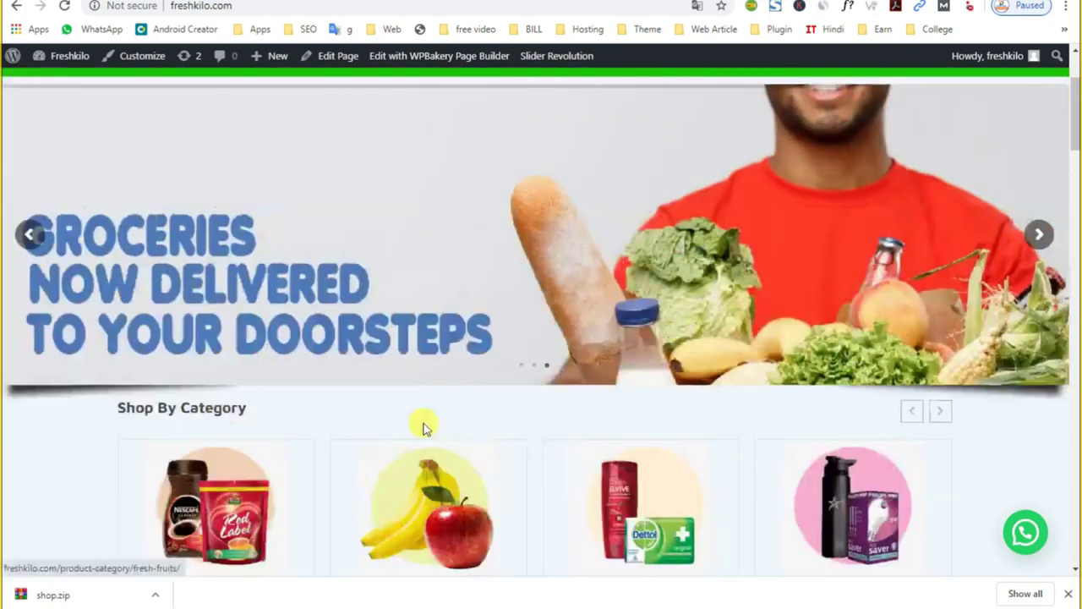
pyautogui.click(317, 216)
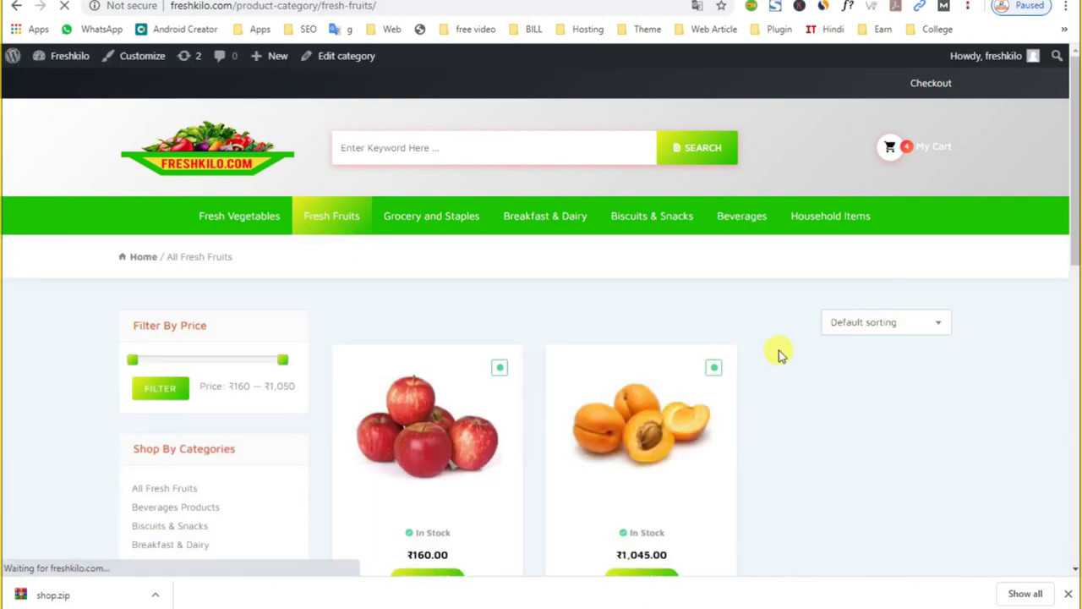
pyautogui.scroll(-6, 773, 372)
pyautogui.scroll(6, 771, 383)
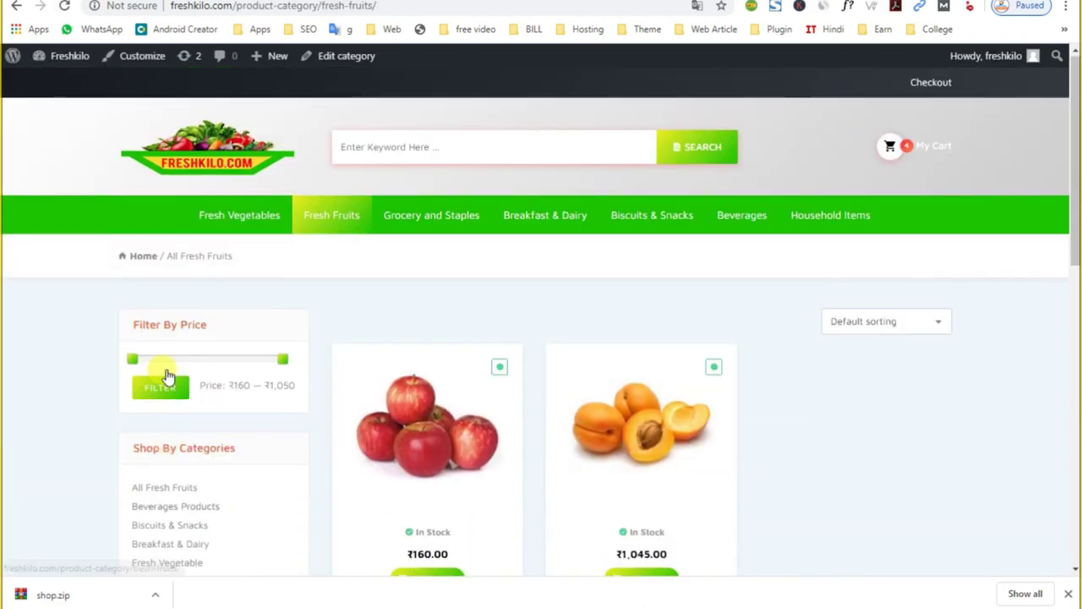
pyautogui.scroll(-3, 173, 467)
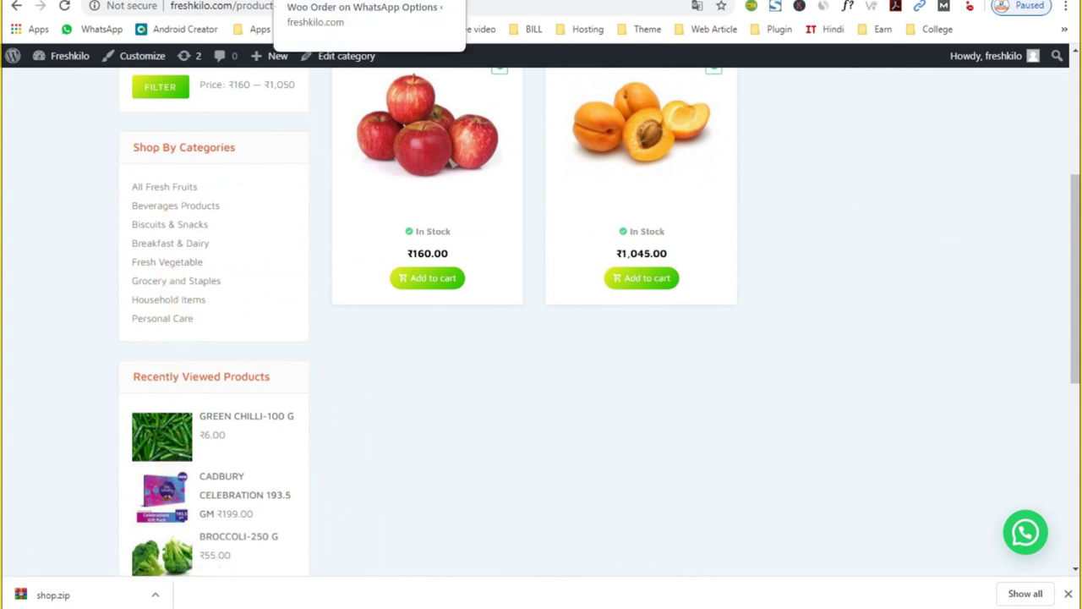
# Expand the Shop Sidebar widget area on the Widgets page and compare its widgets with the Fresh Fruits category page sidebar
pyautogui.click(498, 0)
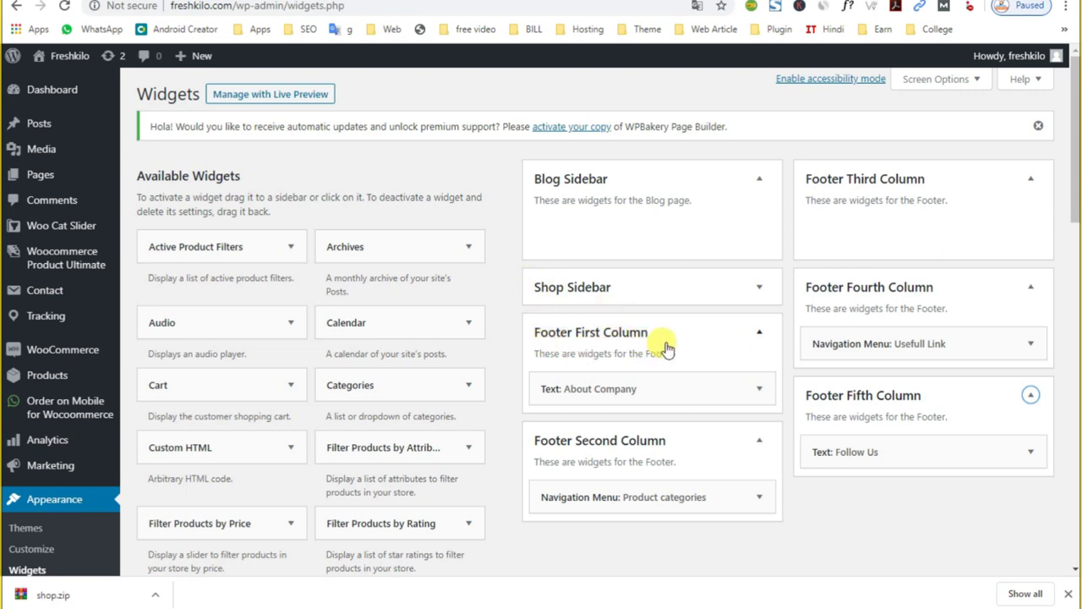
pyautogui.click(607, 292)
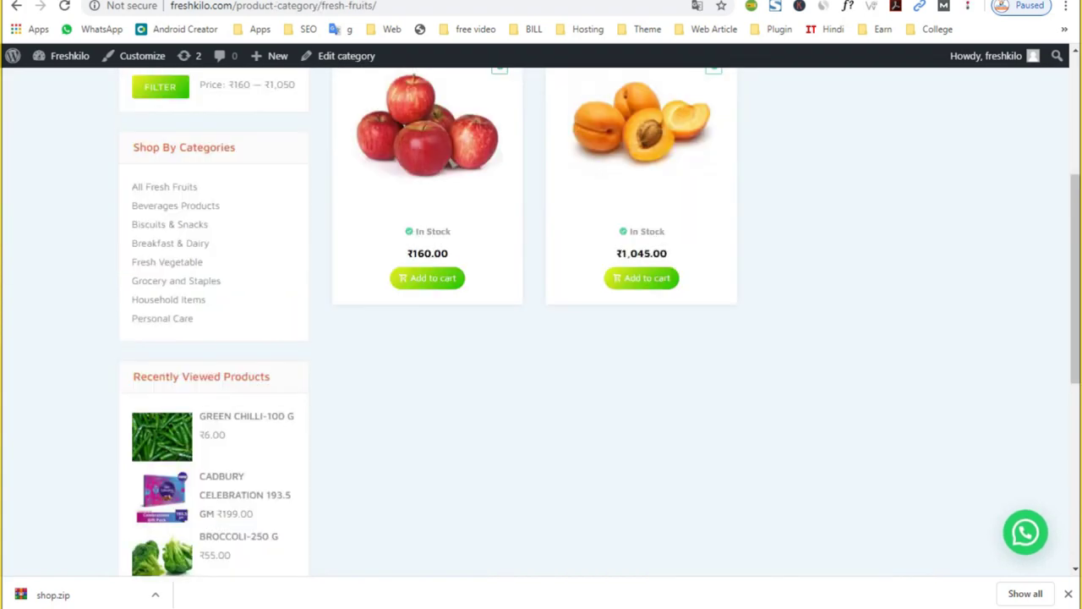
pyautogui.scroll(-3, 196, 355)
pyautogui.scroll(6, 196, 355)
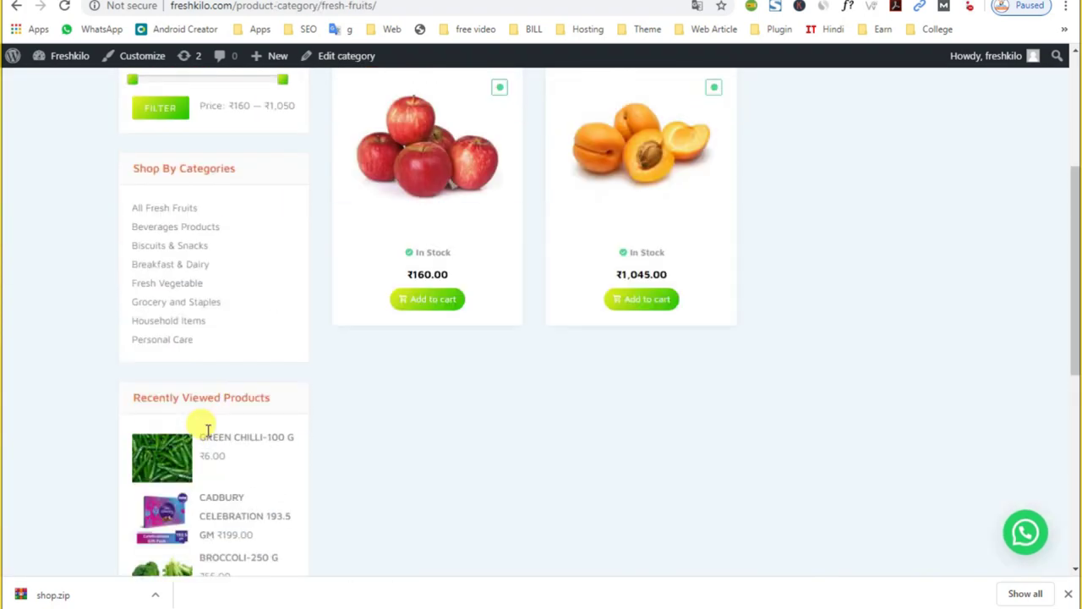
pyautogui.scroll(-3, 210, 370)
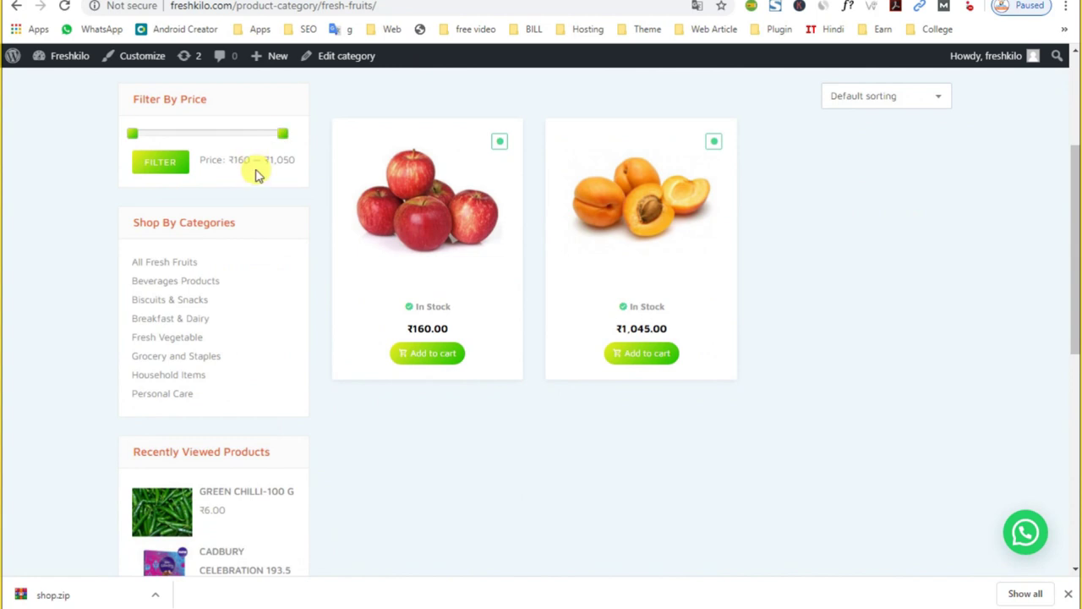
pyautogui.scroll(1, 137, 201)
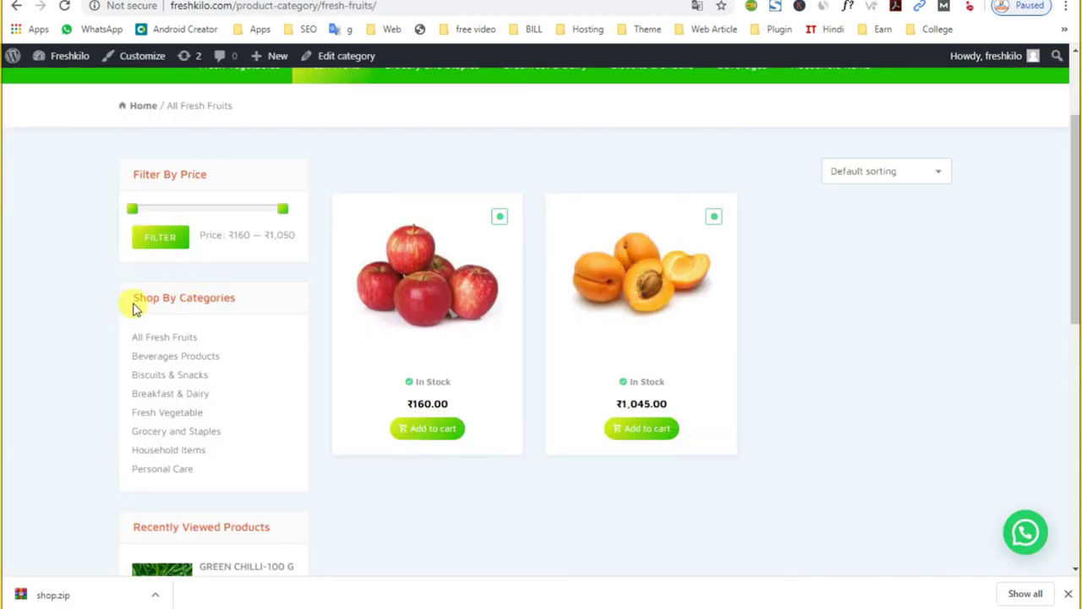
pyautogui.moveTo(135, 310); pyautogui.dragTo(246, 301)
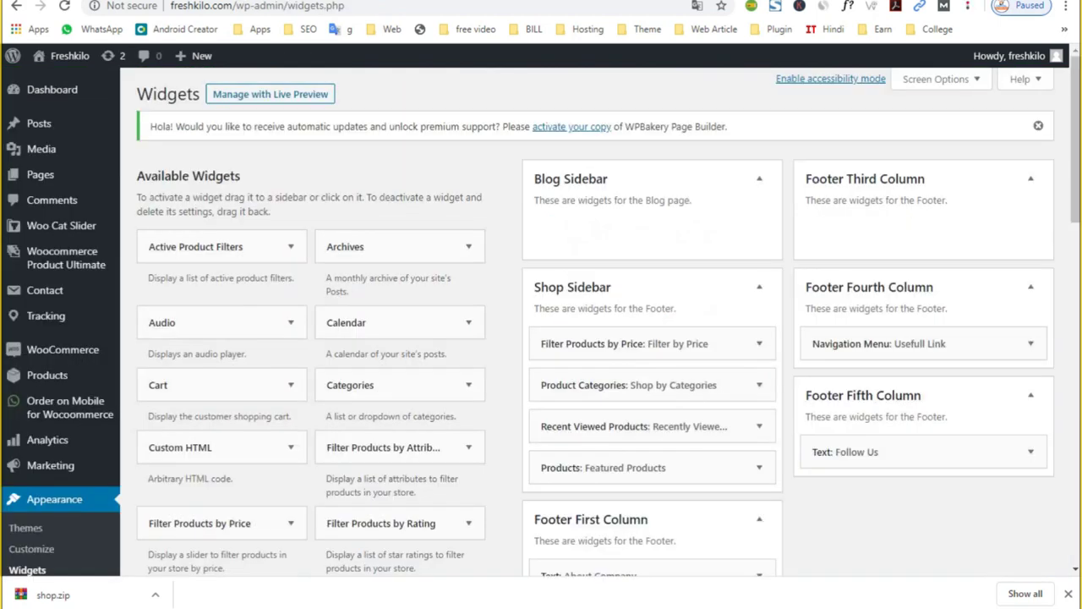
# Add the Filter Products by Rating widget at the end of the Shop Sidebar and collapse its settings
pyautogui.scroll(-1, 322, 420)
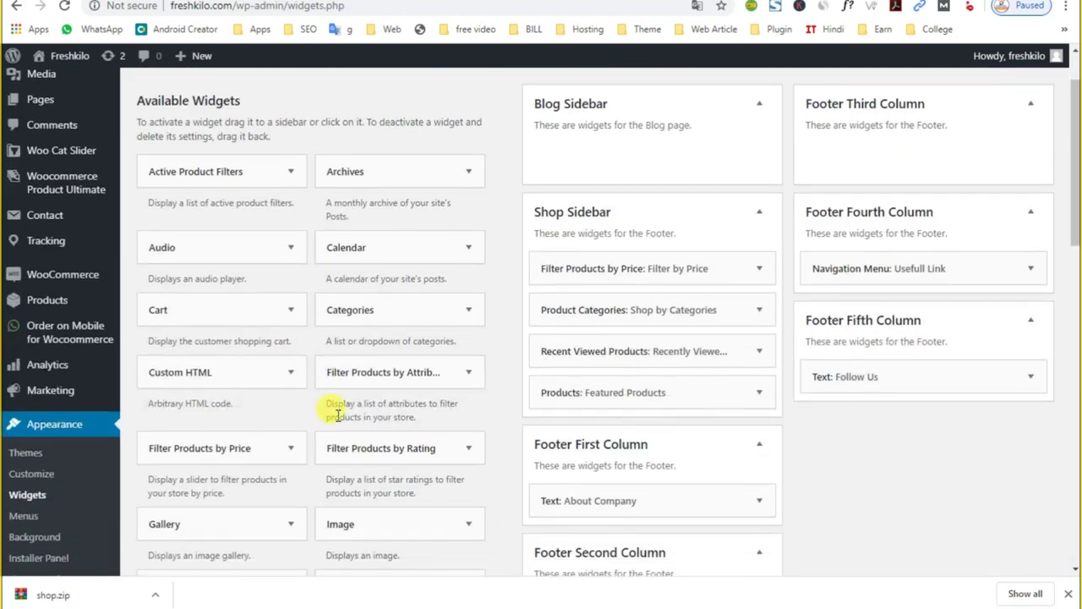
pyautogui.click(468, 373)
pyautogui.click(469, 373)
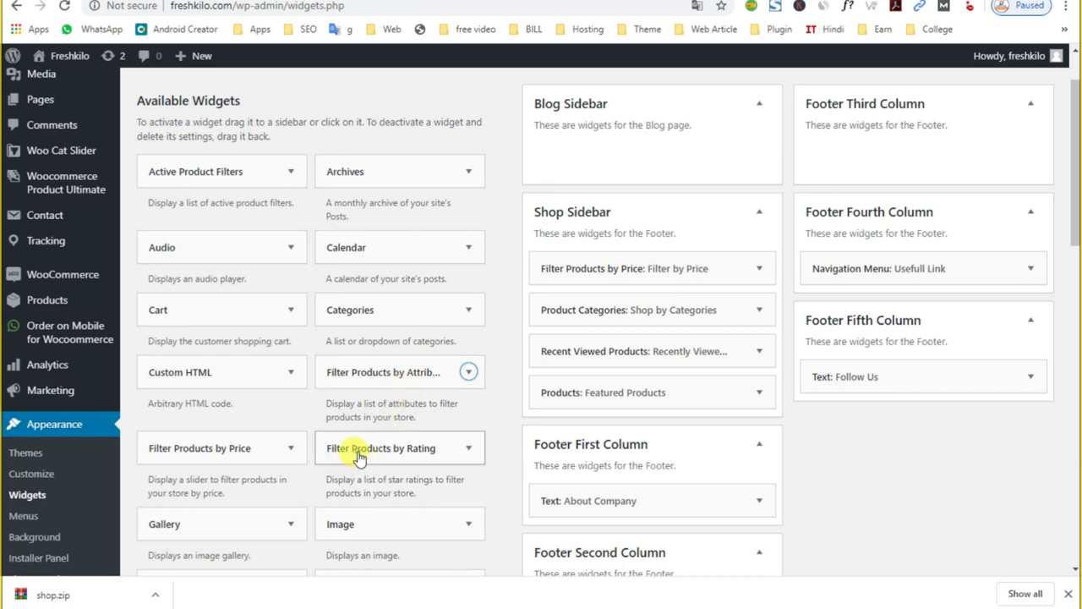
pyautogui.moveTo(357, 457); pyautogui.dragTo(584, 422)
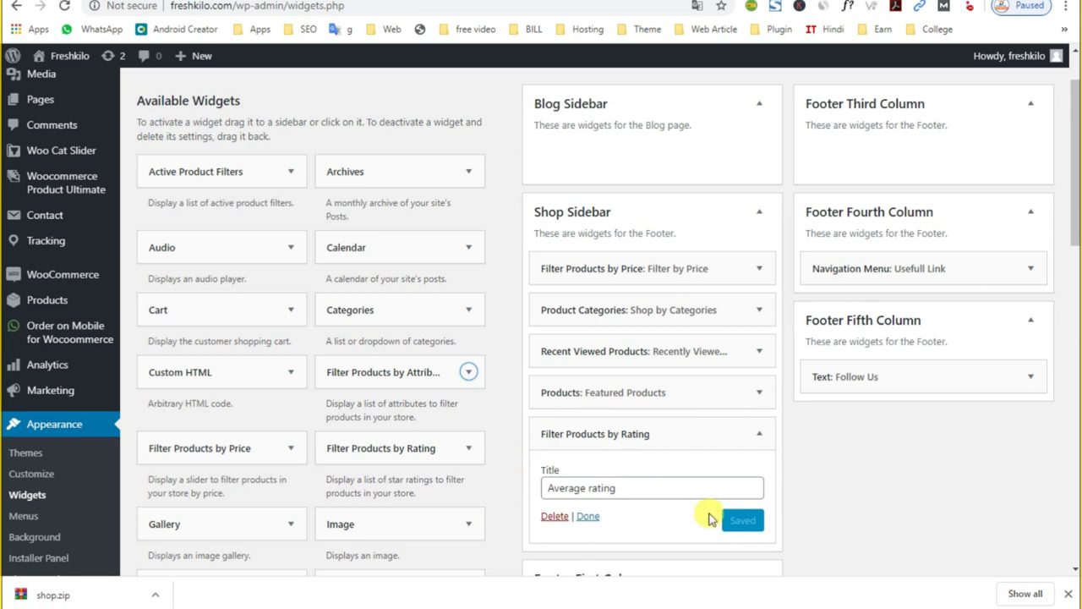
pyautogui.click(588, 517)
# Add the Order Tracking Form widget to the Shop Sidebar below Filter Products by Rating
pyautogui.scroll(-1, 665, 474)
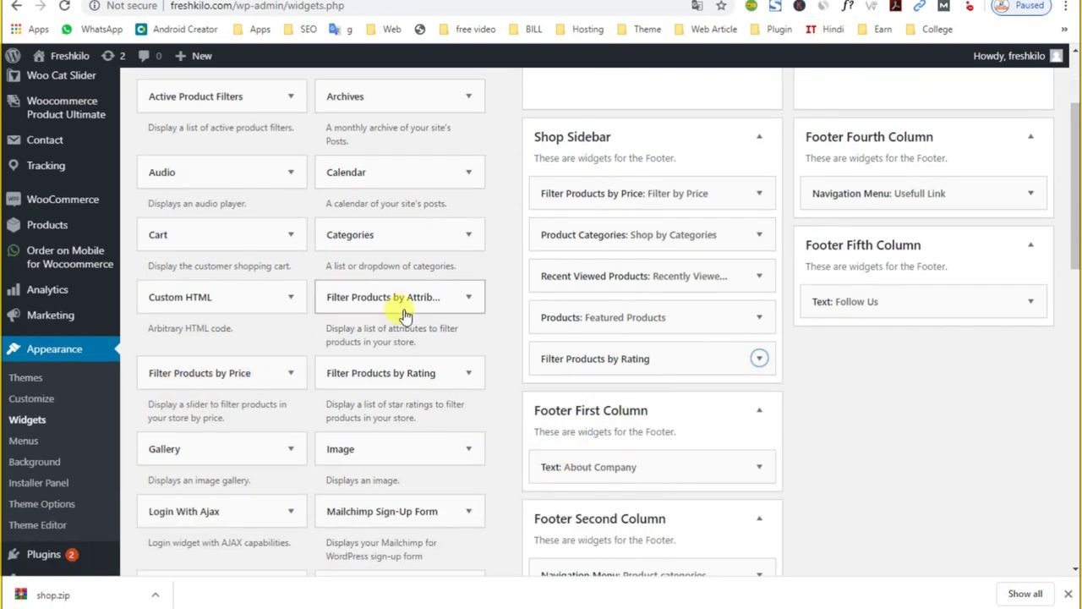
pyautogui.scroll(-1, 414, 321)
pyautogui.scroll(-2, 331, 510)
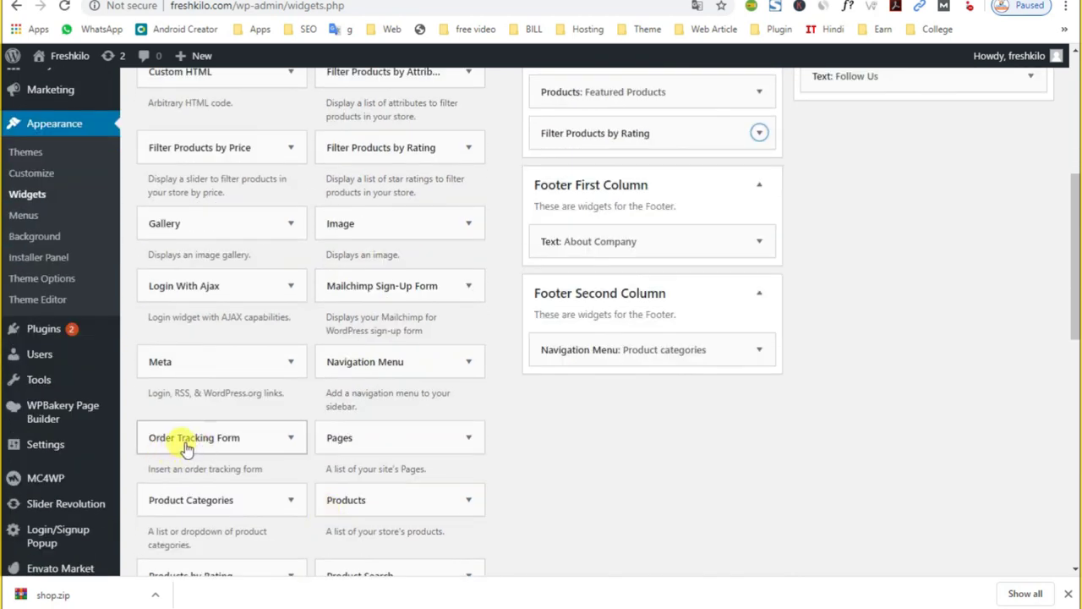
pyautogui.moveTo(185, 448); pyautogui.dragTo(602, 184)
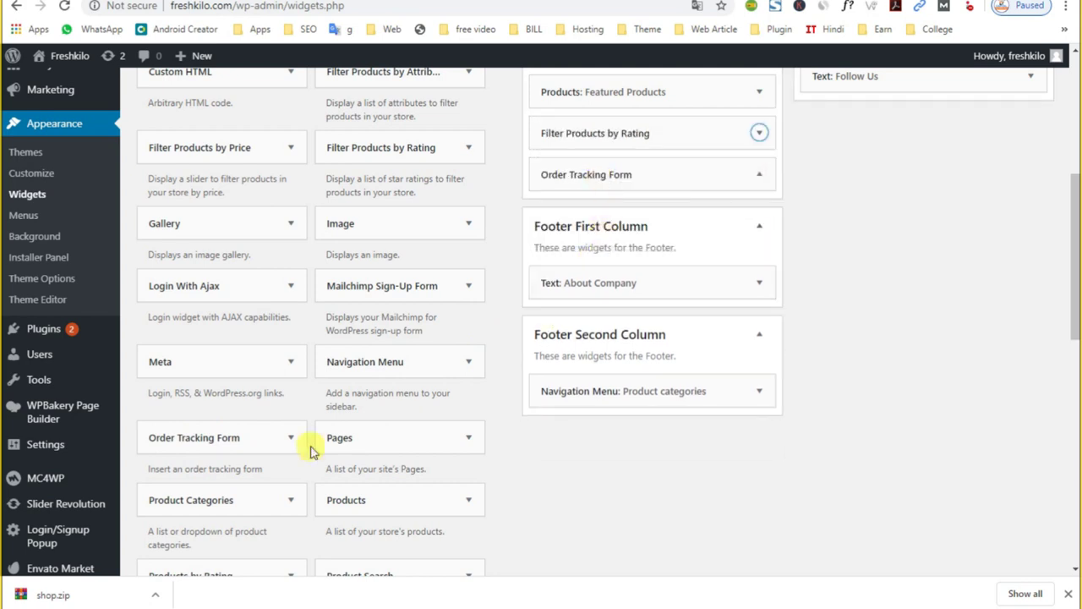
# Add the Woo Category Slider widget with the Shop By Category shortcode and place it last in the Shop Sidebar
pyautogui.scroll(-2, 201, 516)
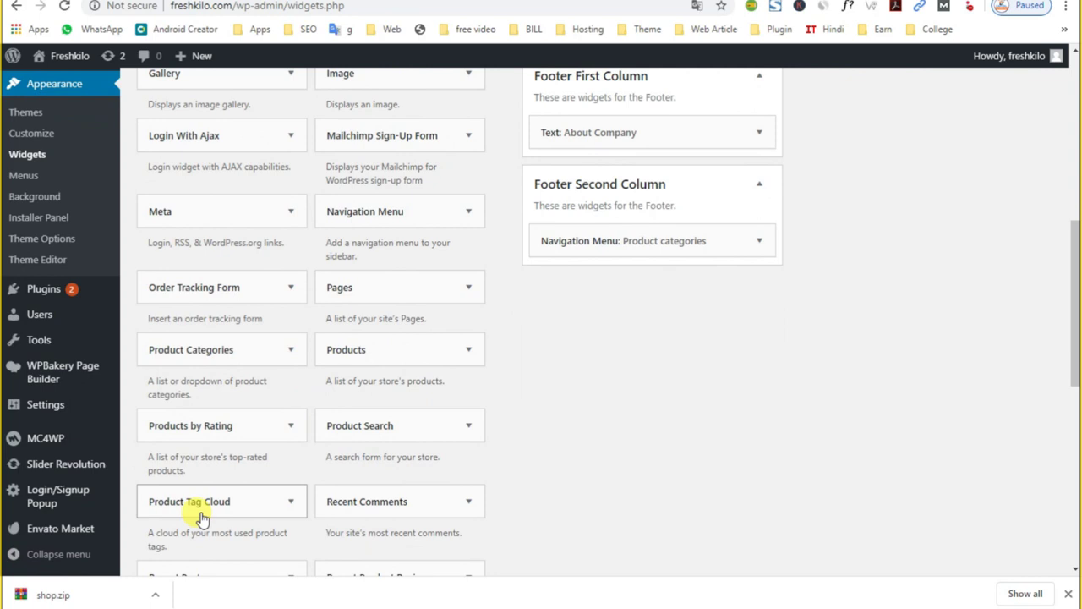
pyautogui.scroll(-3, 202, 516)
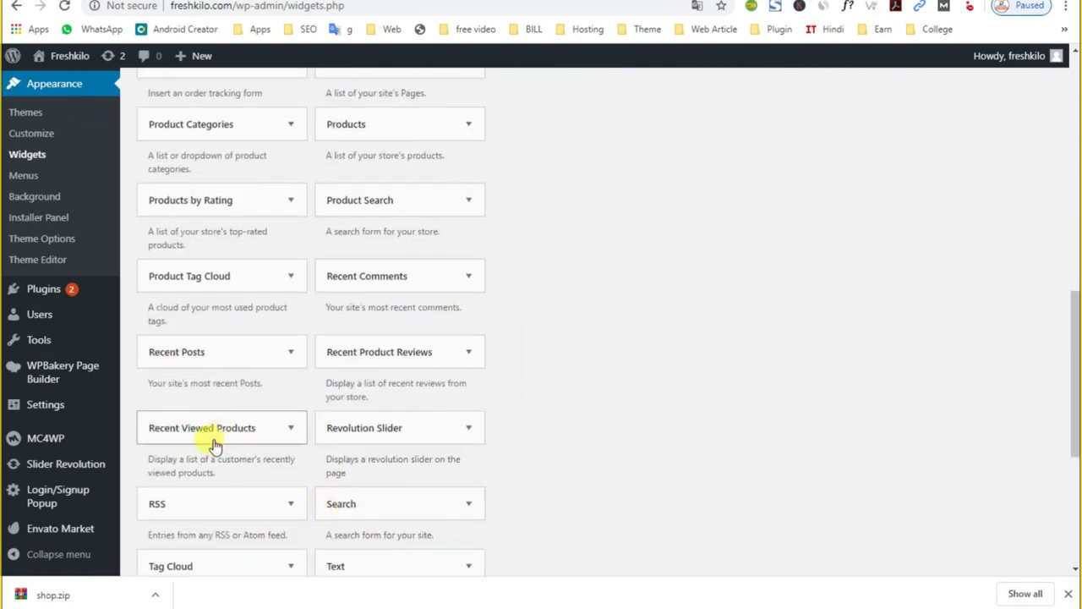
pyautogui.scroll(-3, 393, 440)
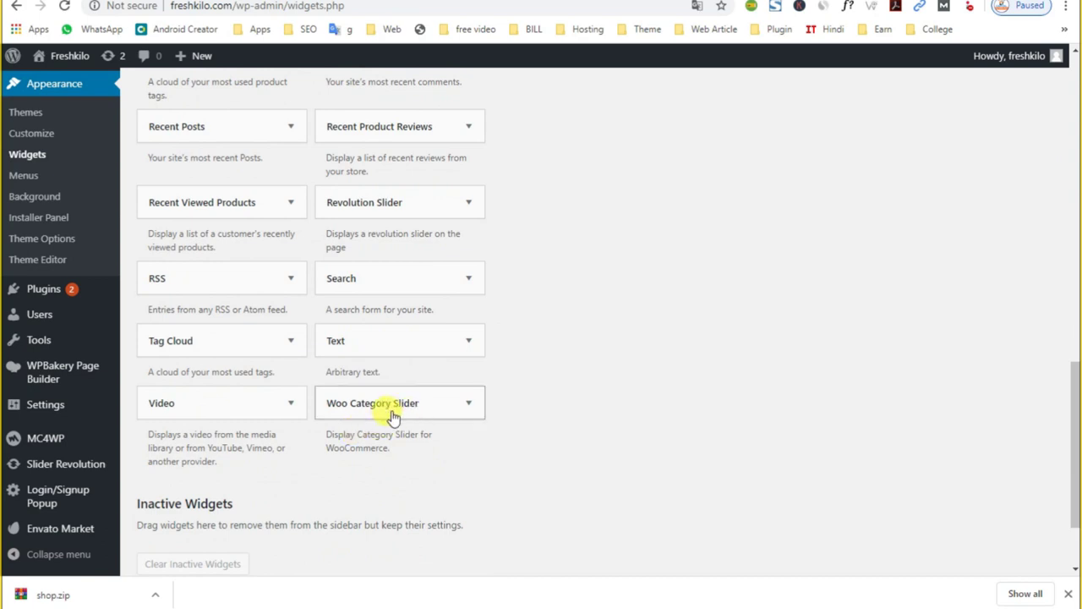
pyautogui.moveTo(370, 412); pyautogui.dragTo(581, 156)
pyautogui.scroll(4, 582, 345)
pyautogui.scroll(3, 585, 353)
pyautogui.scroll(2, 592, 211)
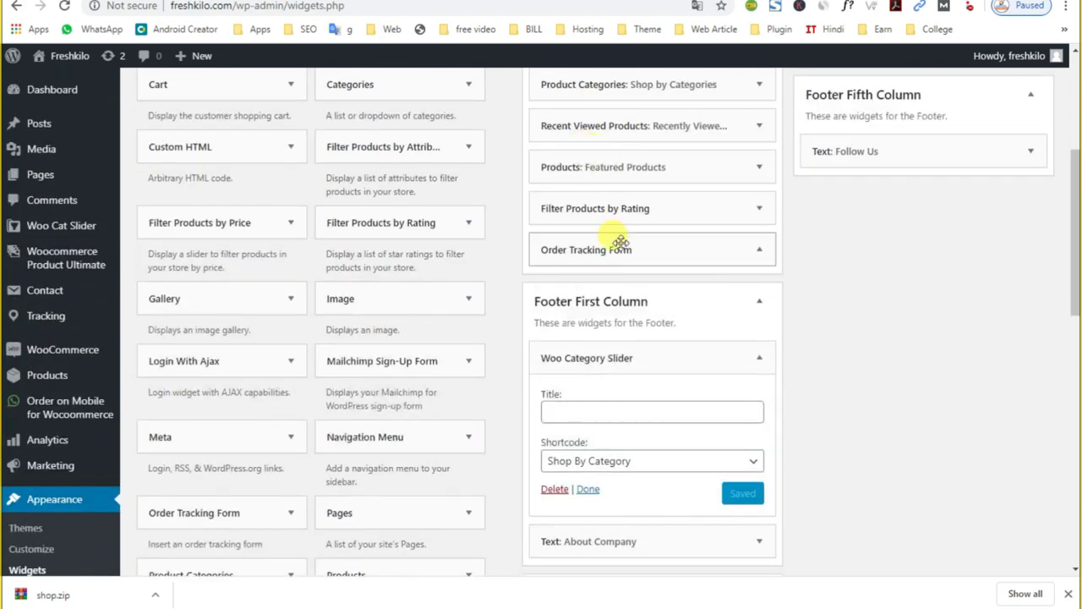
pyautogui.click(759, 358)
pyautogui.moveTo(590, 353); pyautogui.dragTo(590, 272)
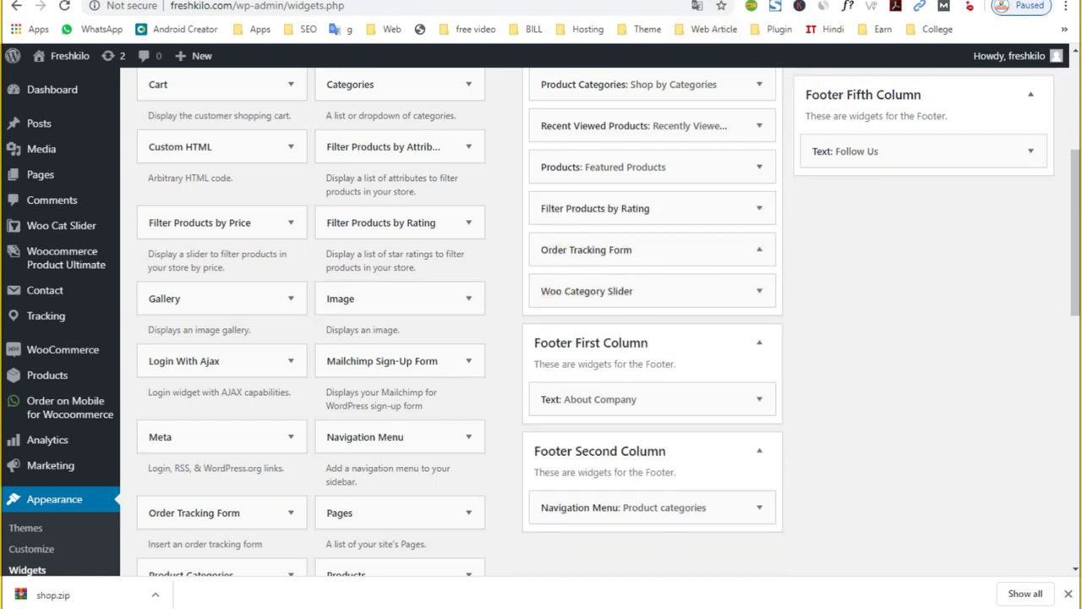
# Reload the Fresh Fruits category page and step through the Shop By Category slider in its sidebar
pyautogui.hotkey('ctrl', 'Tab')
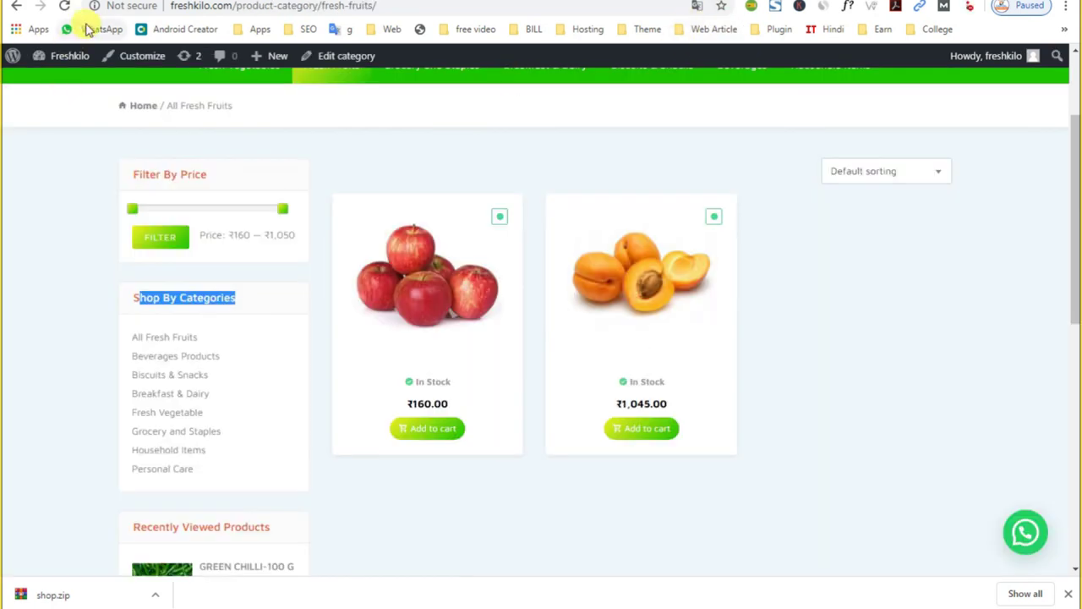
pyautogui.click(67, 6)
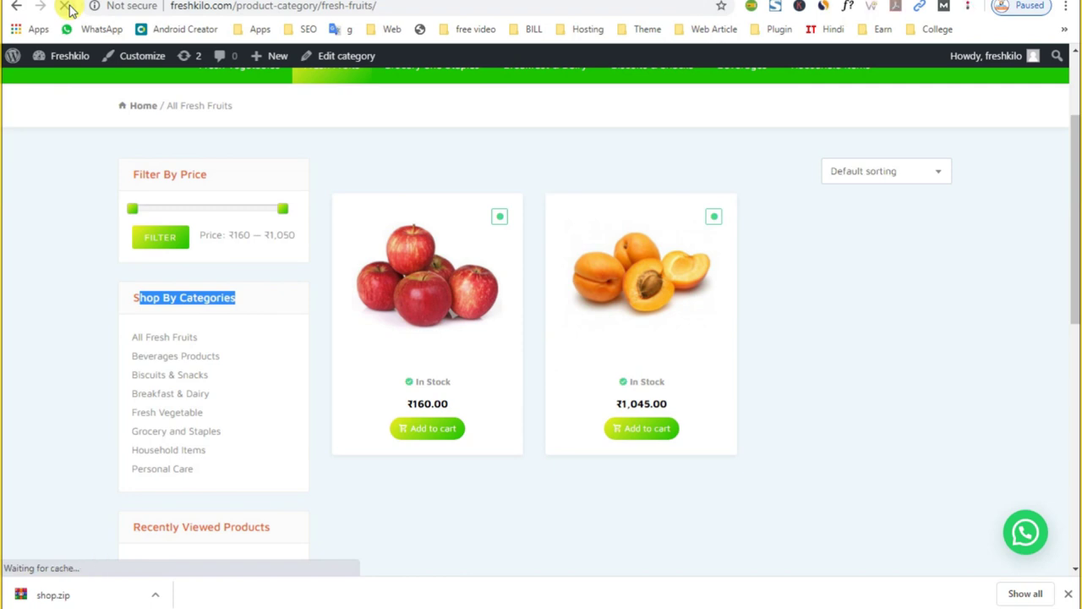
pyautogui.scroll(-8, 283, 362)
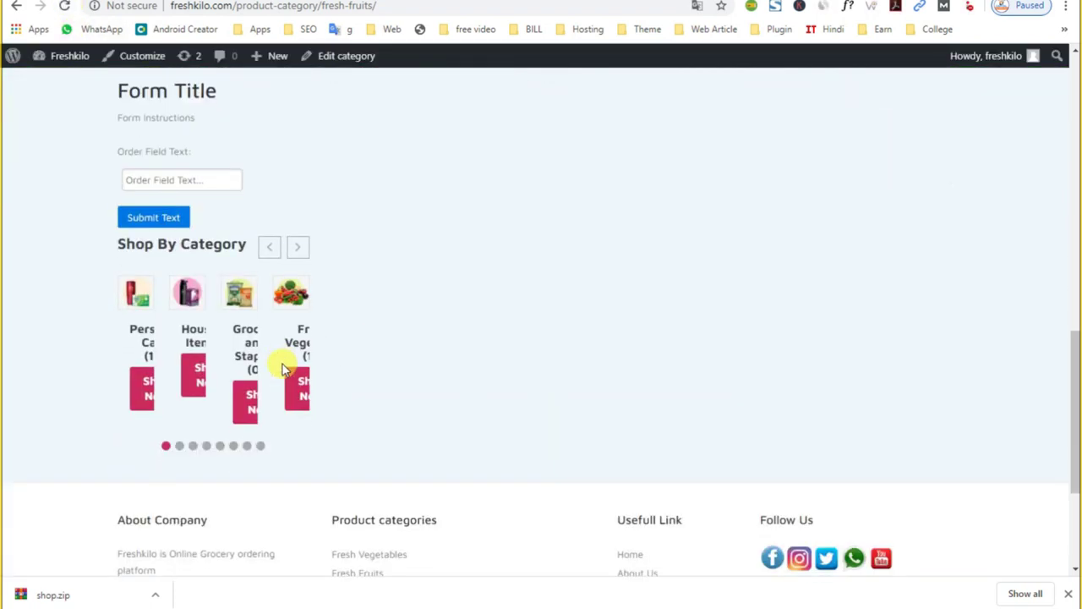
pyautogui.scroll(1, 254, 363)
pyautogui.click(297, 322)
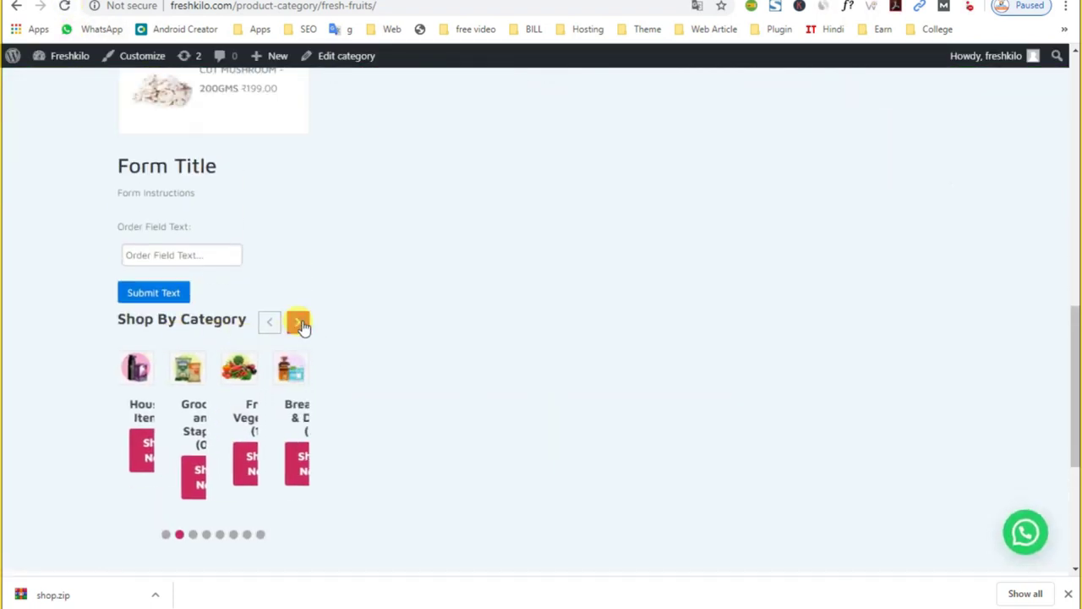
pyautogui.click(297, 322)
pyautogui.click(270, 322)
# Submit an order number with a leading # in the sidebar order tracking form and check the order information
pyautogui.click(136, 255)
pyautogui.click(151, 256)
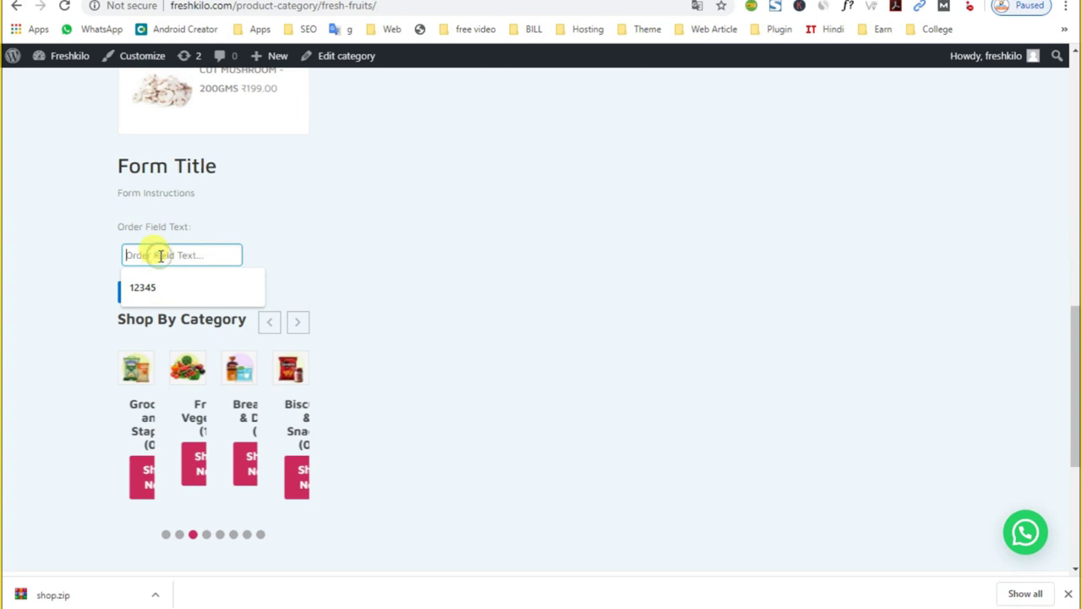
pyautogui.write('179')
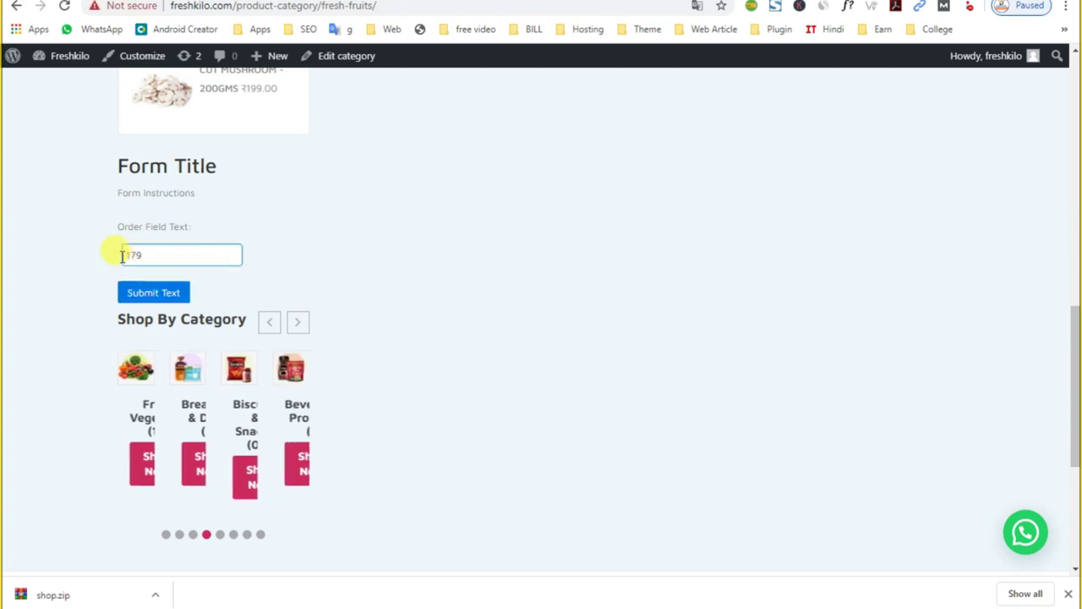
pyautogui.write('#')
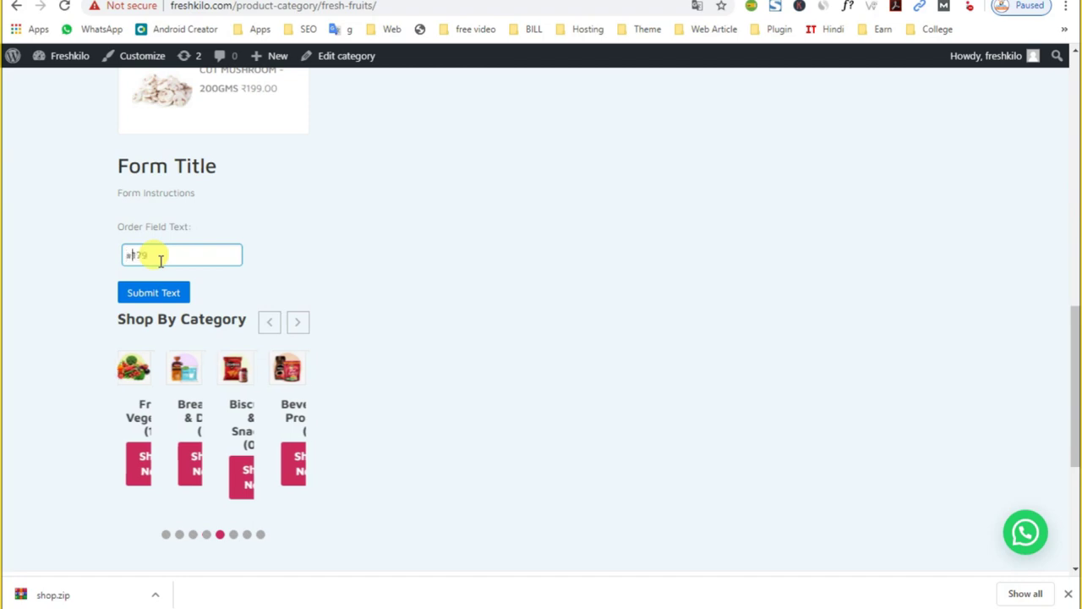
pyautogui.click(146, 293)
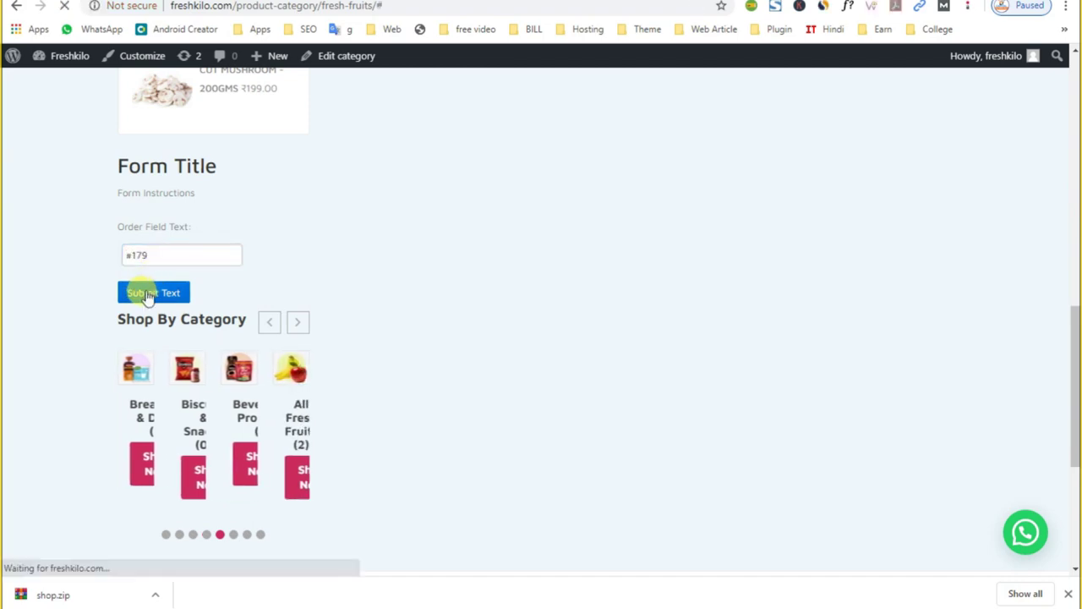
pyautogui.scroll(-4, 321, 337)
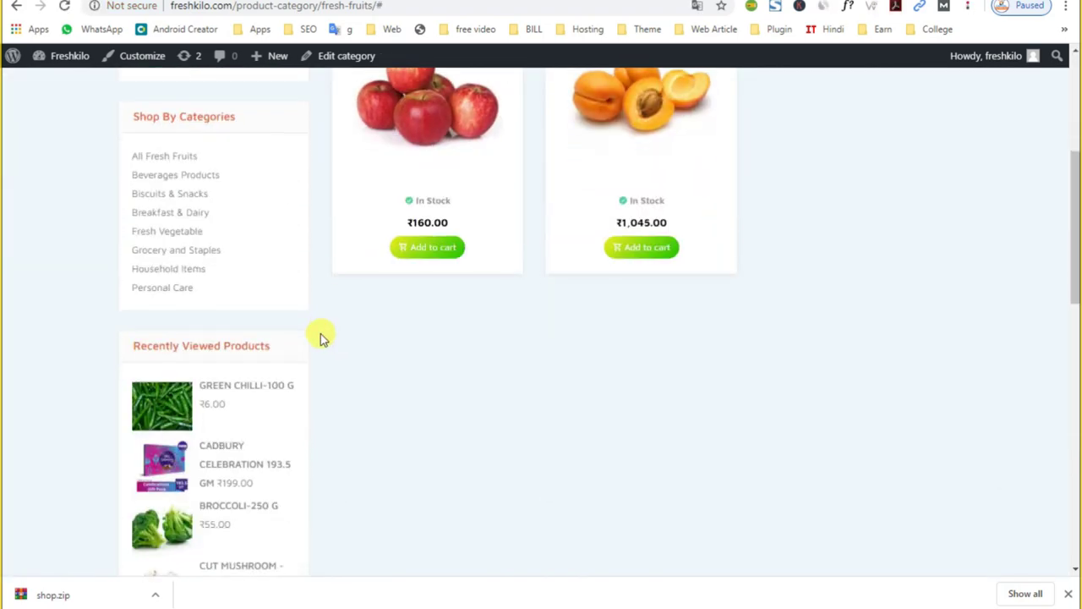
pyautogui.scroll(-5, 321, 337)
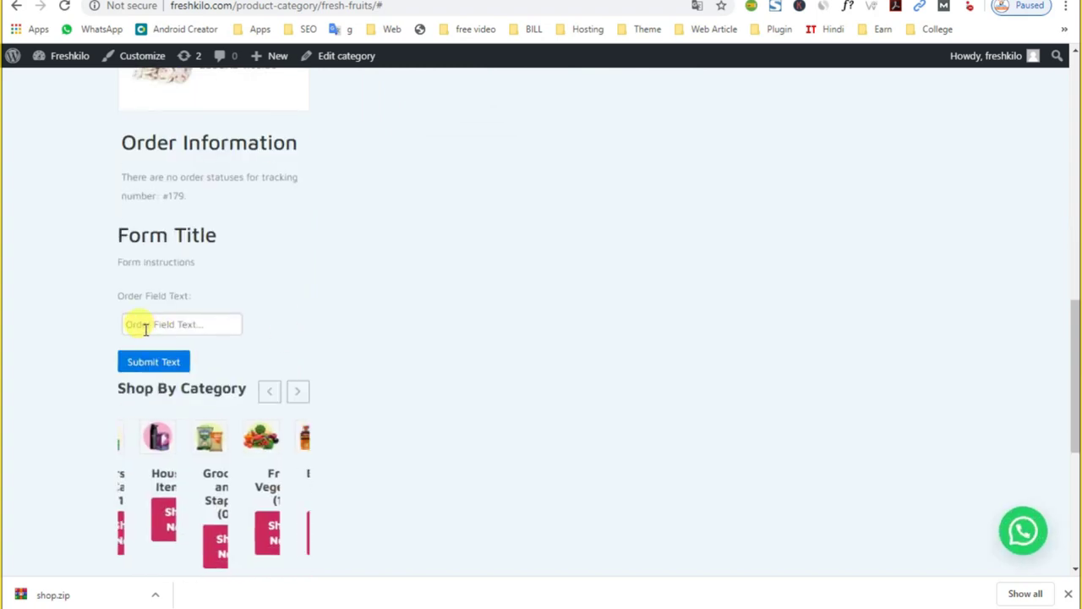
# Submit the order number again without the leading # in the tracking form and review the order information
pyautogui.click(145, 326)
pyautogui.click(151, 379)
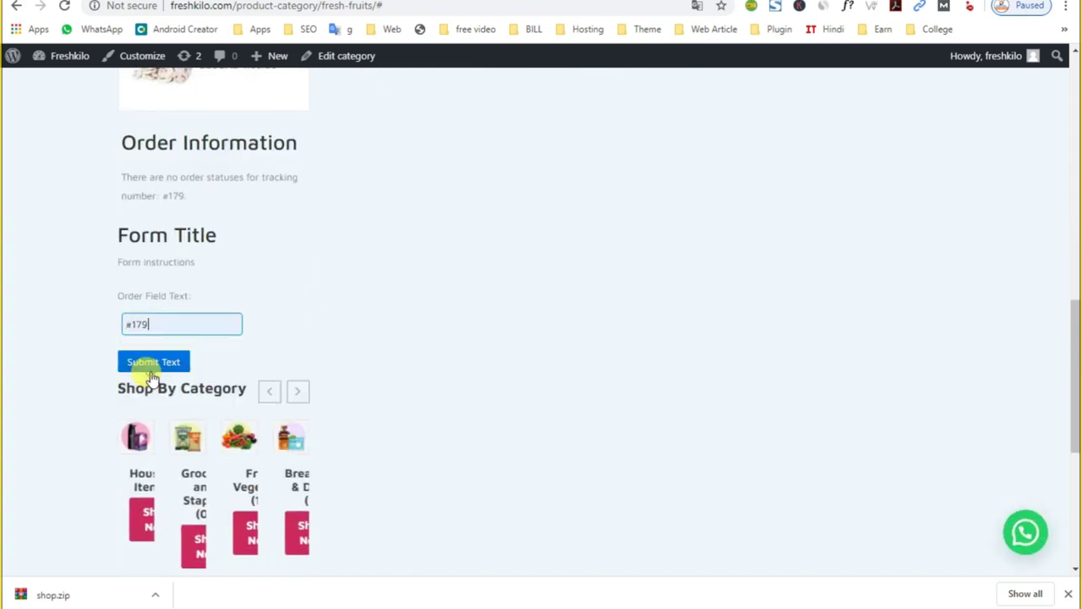
pyautogui.doubleClick(169, 262)
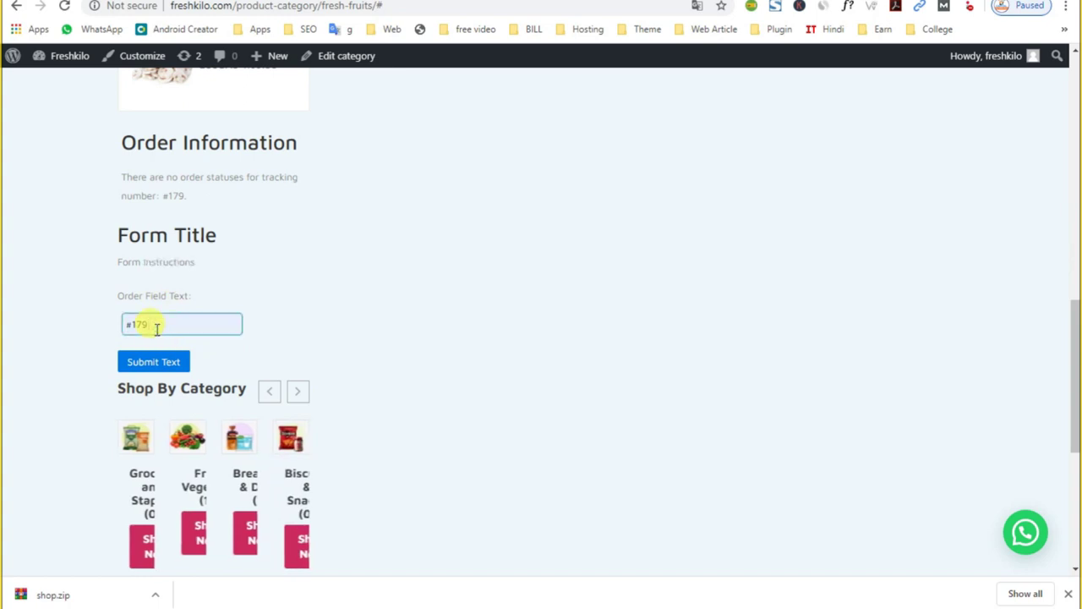
pyautogui.moveTo(121, 177); pyautogui.dragTo(248, 179)
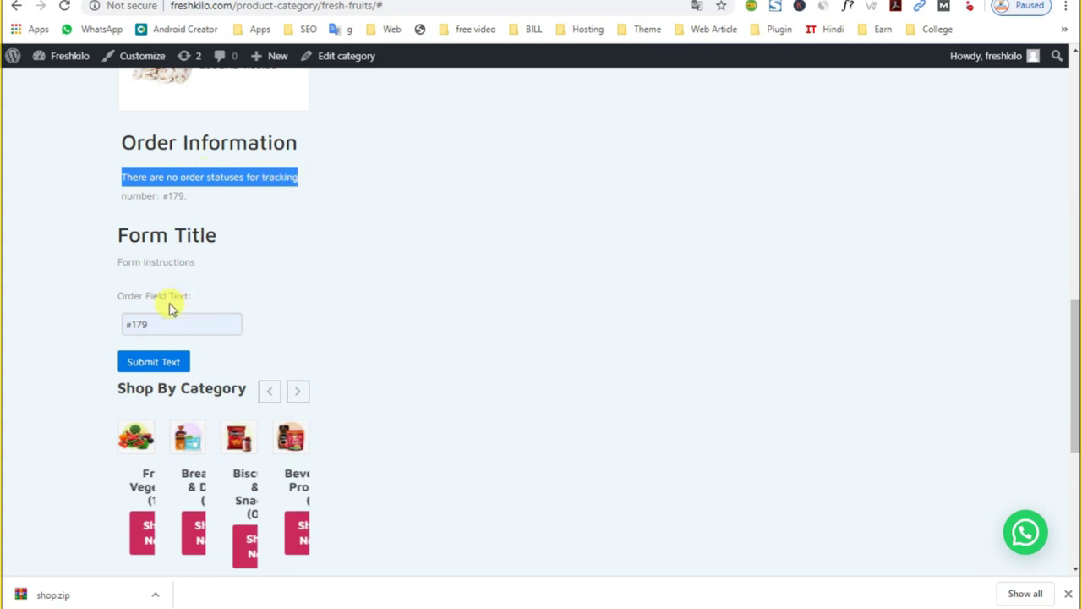
pyautogui.click(134, 323)
pyautogui.click(158, 366)
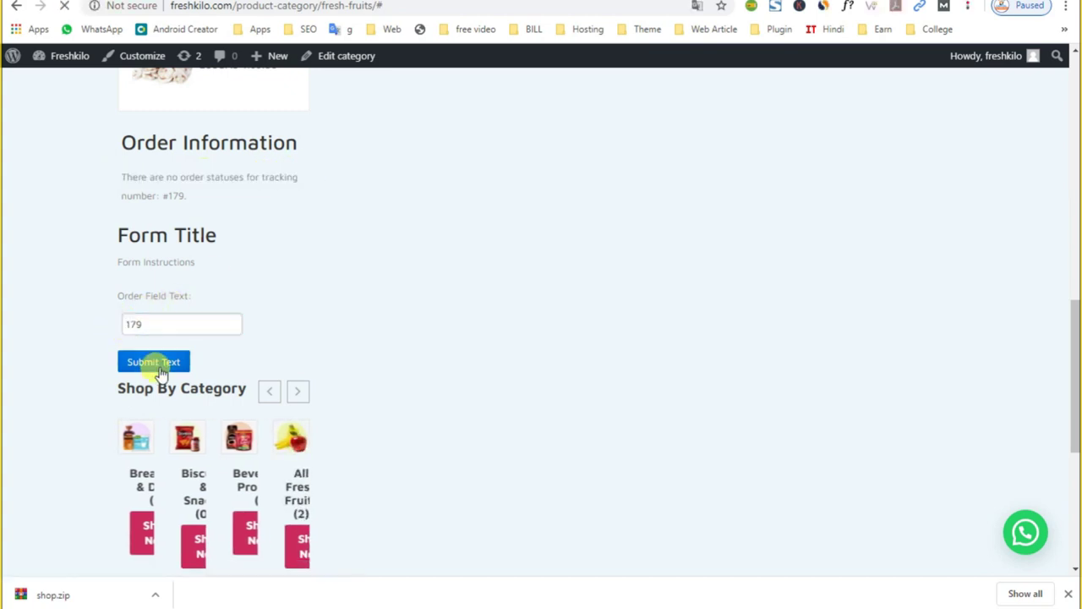
pyautogui.scroll(-10, 335, 406)
pyautogui.scroll(-1, 334, 409)
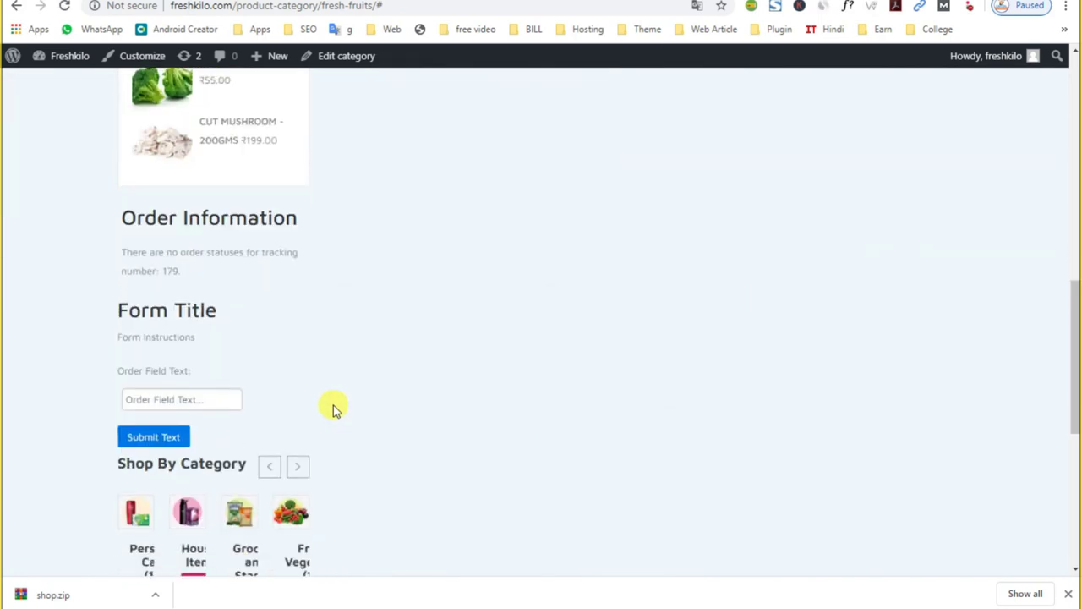
pyautogui.moveTo(121, 244); pyautogui.dragTo(268, 333)
pyautogui.click(216, 372)
pyautogui.scroll(-5, 353, 361)
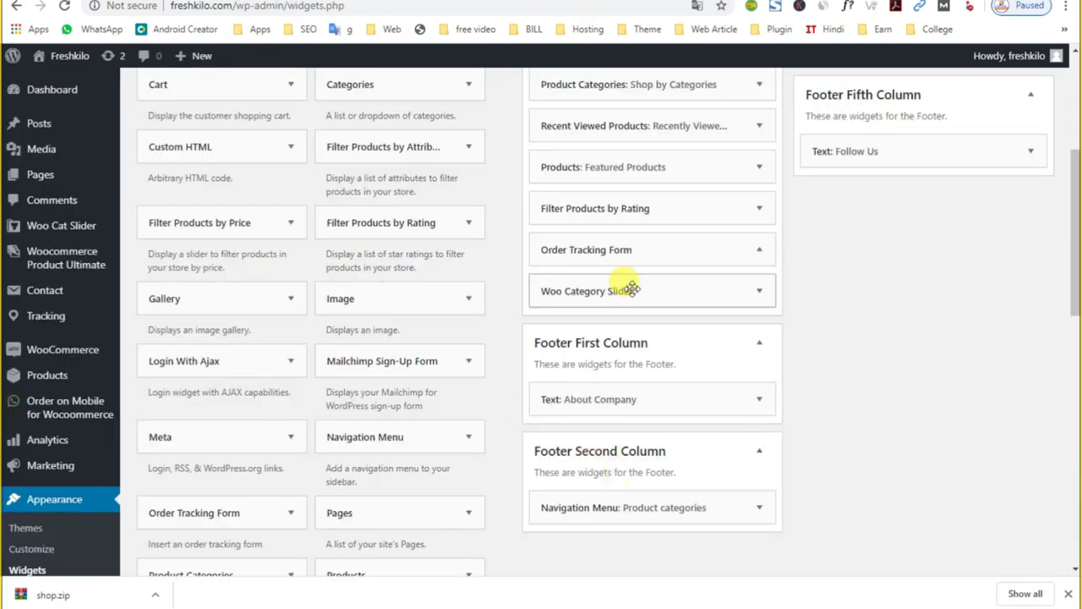
# Remove the Woo Category Slider and Order Tracking Form widgets from the Shop Sidebar
pyautogui.moveTo(536, 290); pyautogui.dragTo(222, 309)
pyautogui.moveTo(594, 246); pyautogui.dragTo(245, 301)
pyautogui.scroll(3, 640, 382)
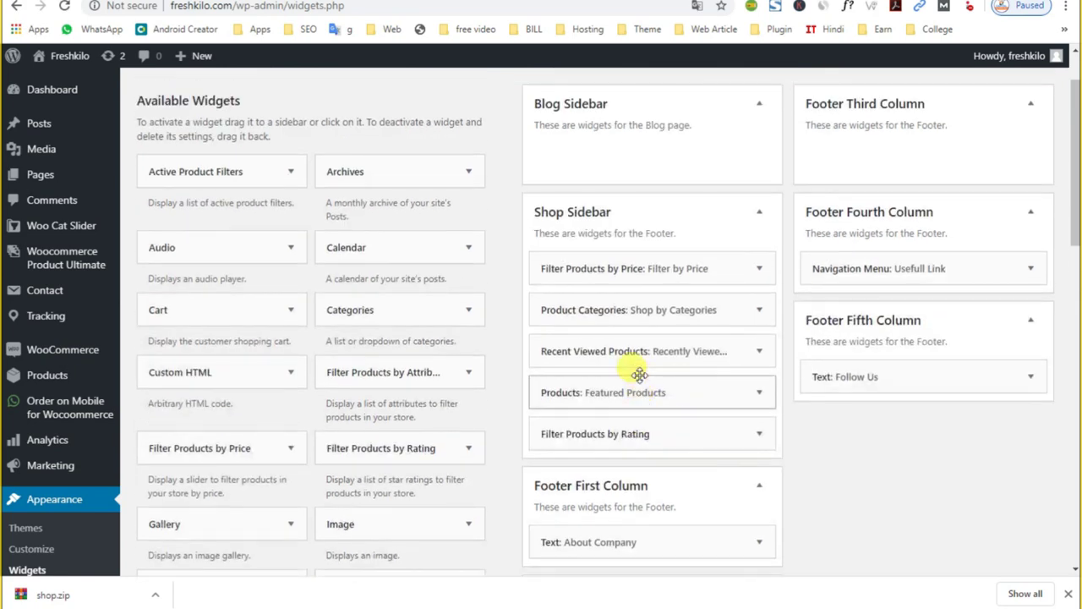
pyautogui.scroll(2, 563, 237)
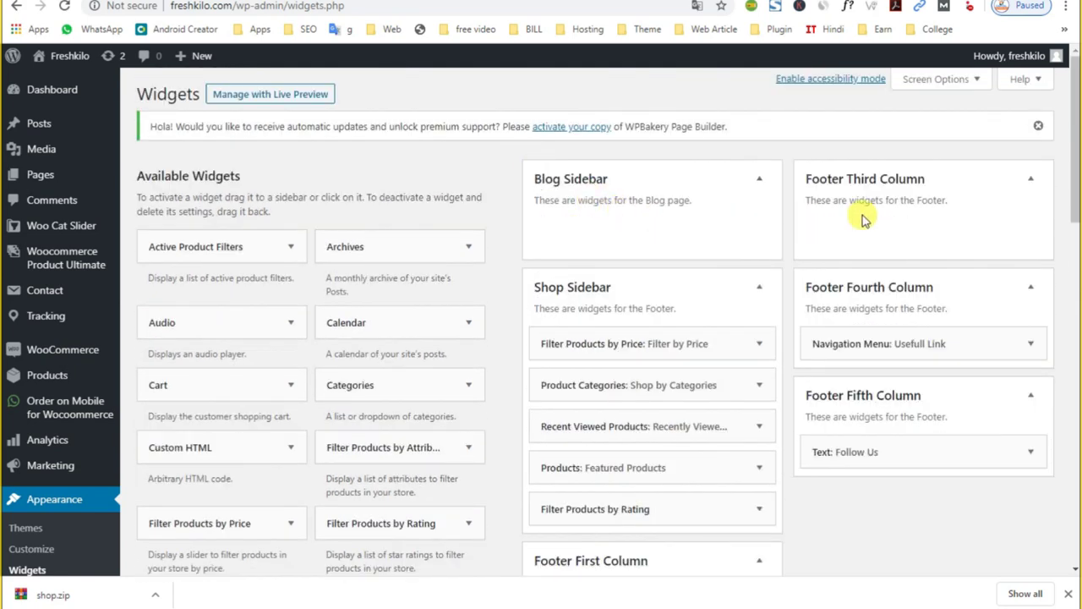
# Add the Order Tracking Form widget from the available widgets to the Blog Sidebar and finish its settings
pyautogui.scroll(-3, 446, 432)
pyautogui.scroll(-3, 282, 524)
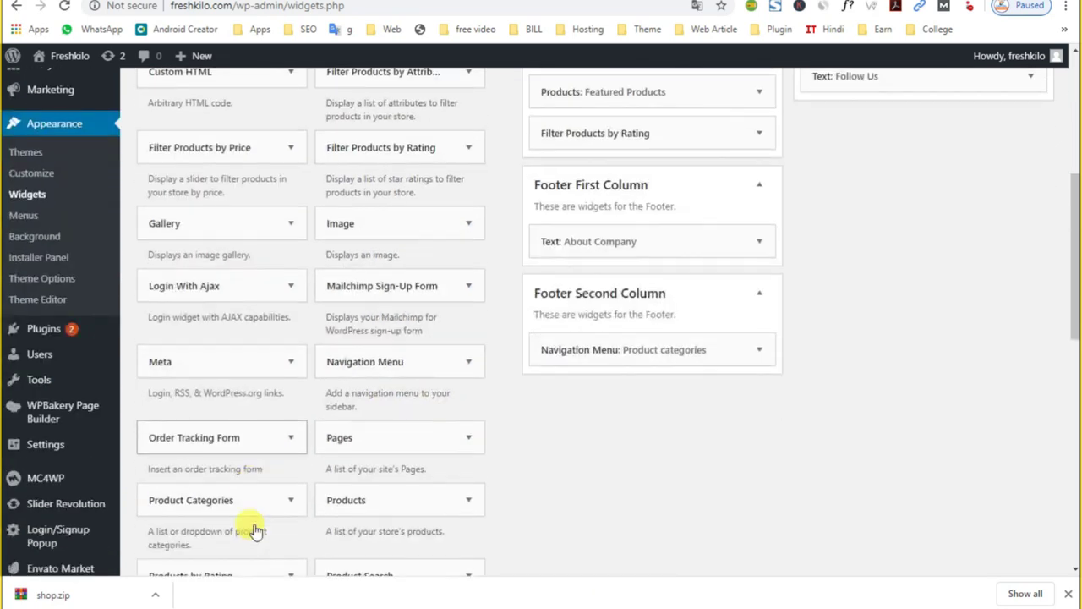
pyautogui.scroll(-2, 300, 558)
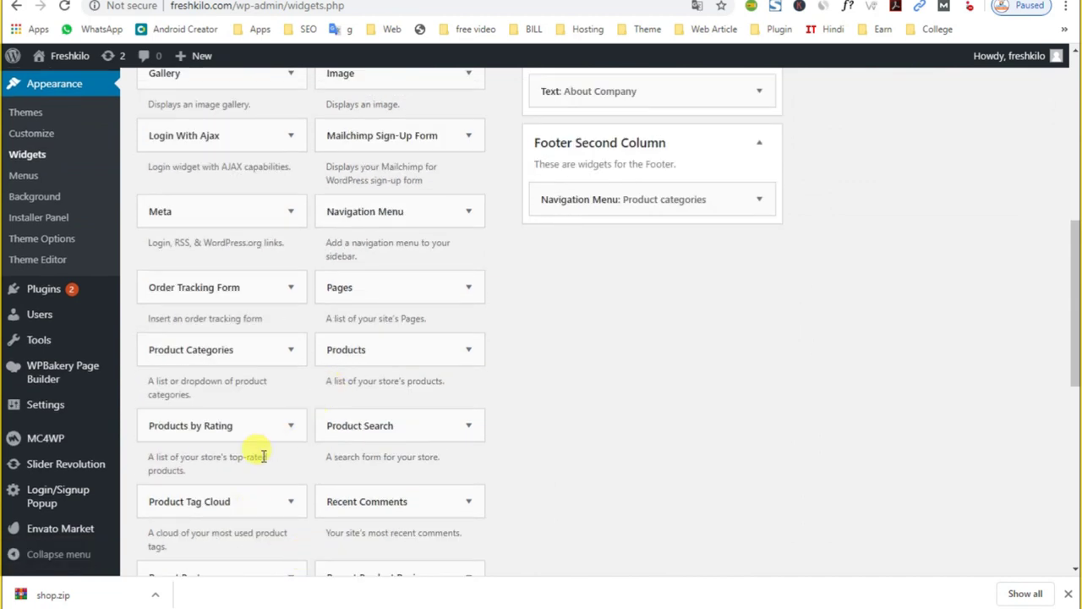
pyautogui.scroll(-2, 262, 460)
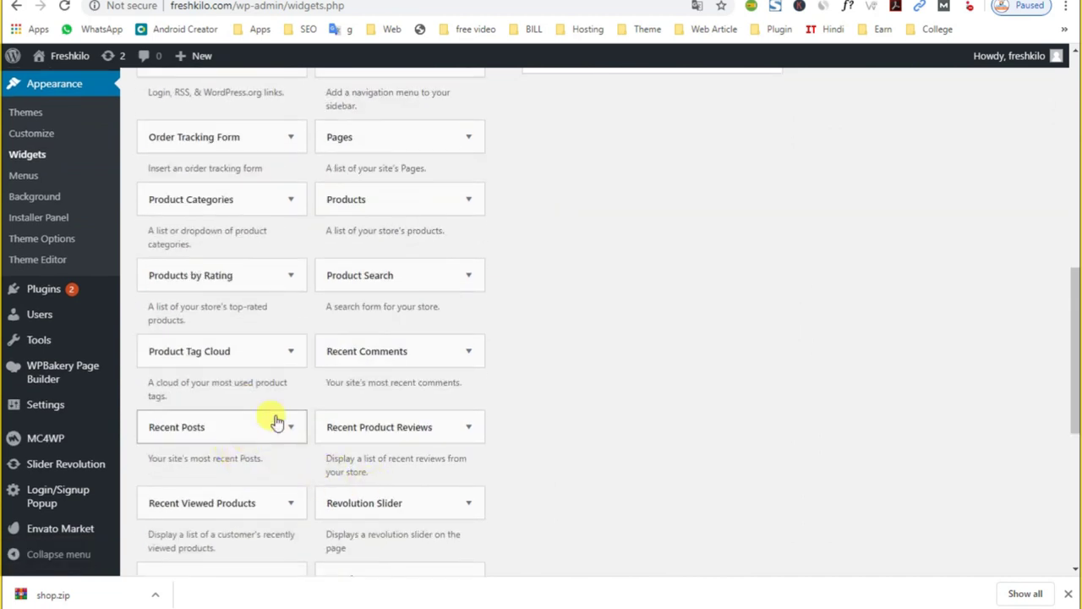
pyautogui.scroll(-2, 365, 510)
pyautogui.scroll(-1, 368, 512)
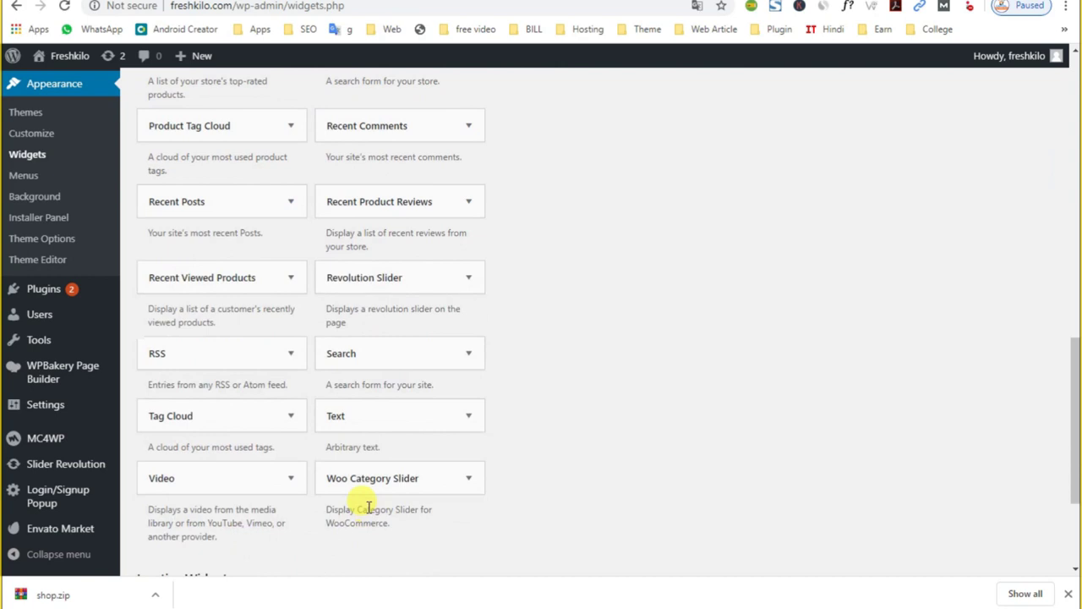
pyautogui.scroll(3, 227, 499)
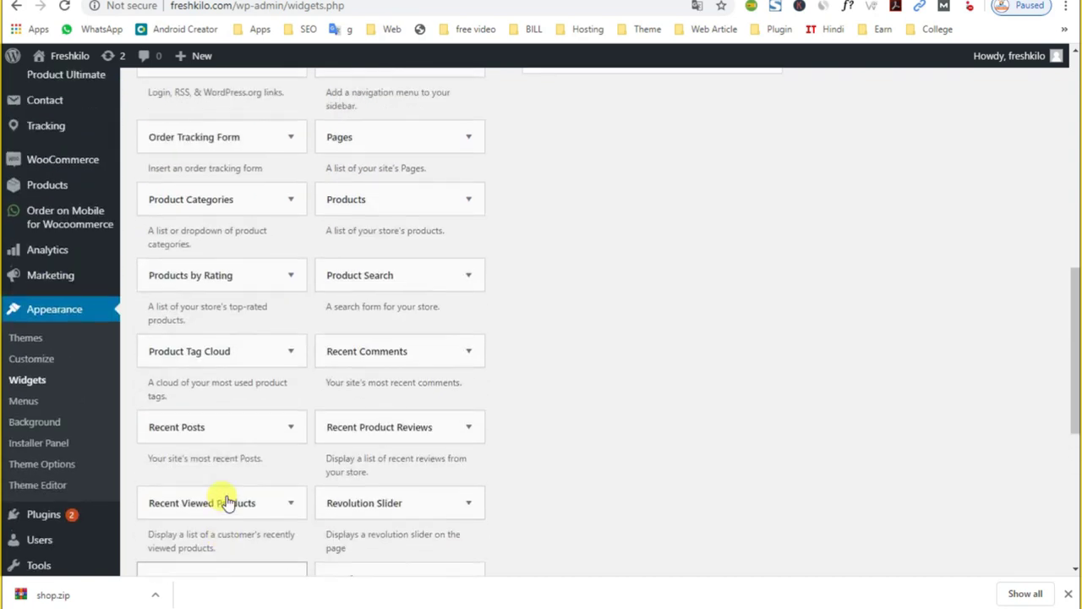
pyautogui.scroll(3, 226, 502)
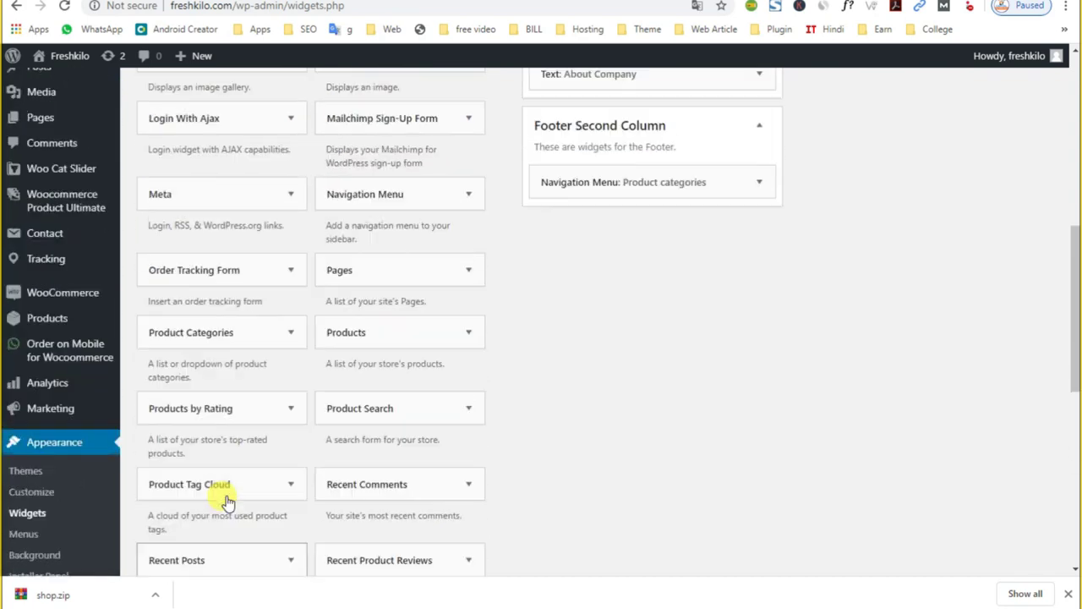
pyautogui.moveTo(174, 362); pyautogui.dragTo(574, 173)
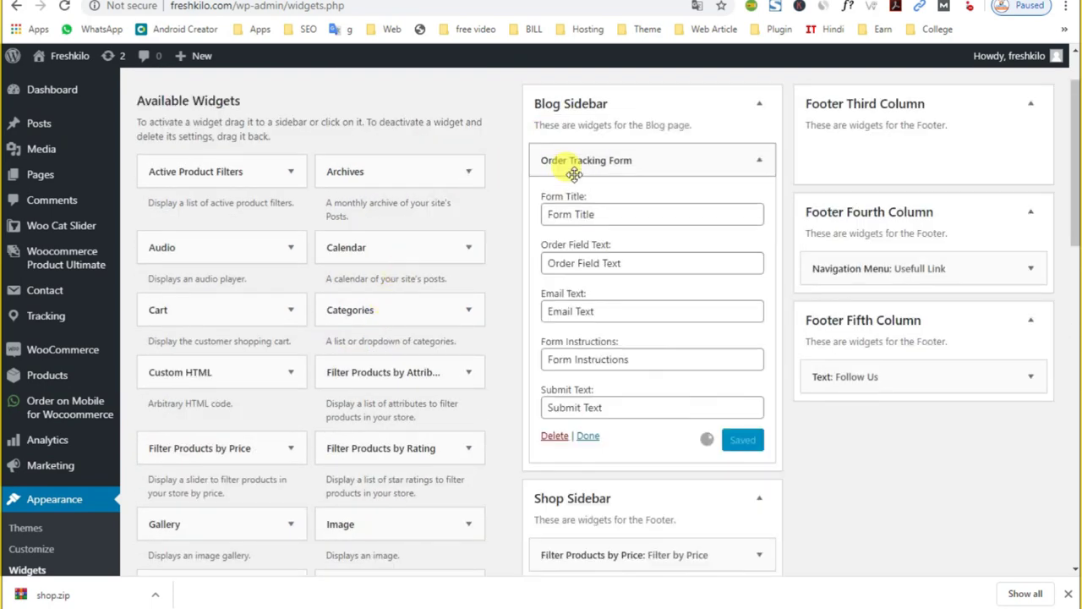
pyautogui.click(589, 438)
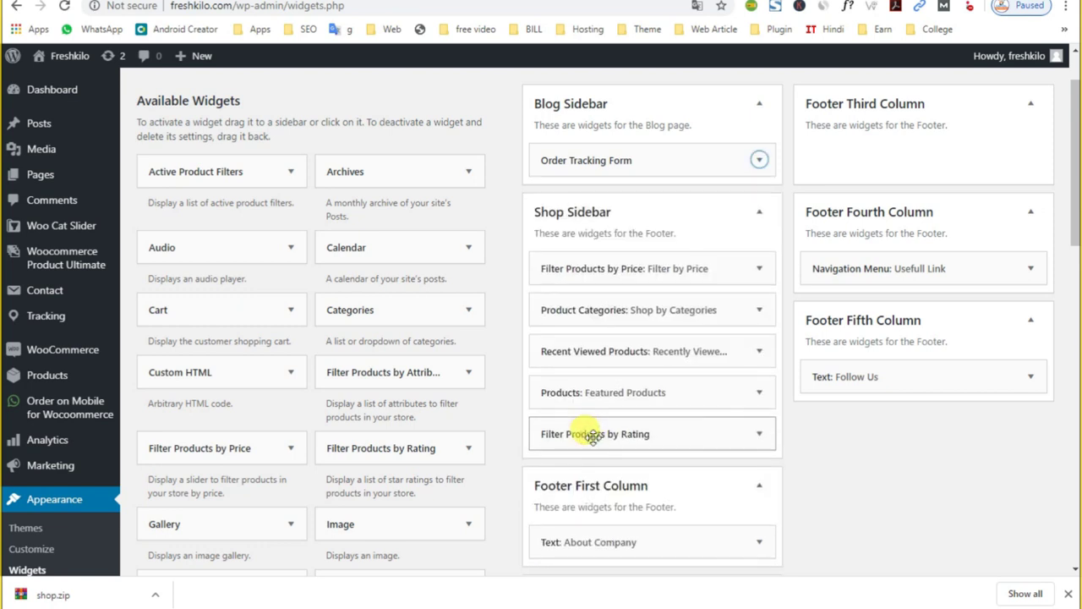
# Create a new page titled Tracking and switch it to the WPBakery backend editor
pyautogui.click(53, 173)
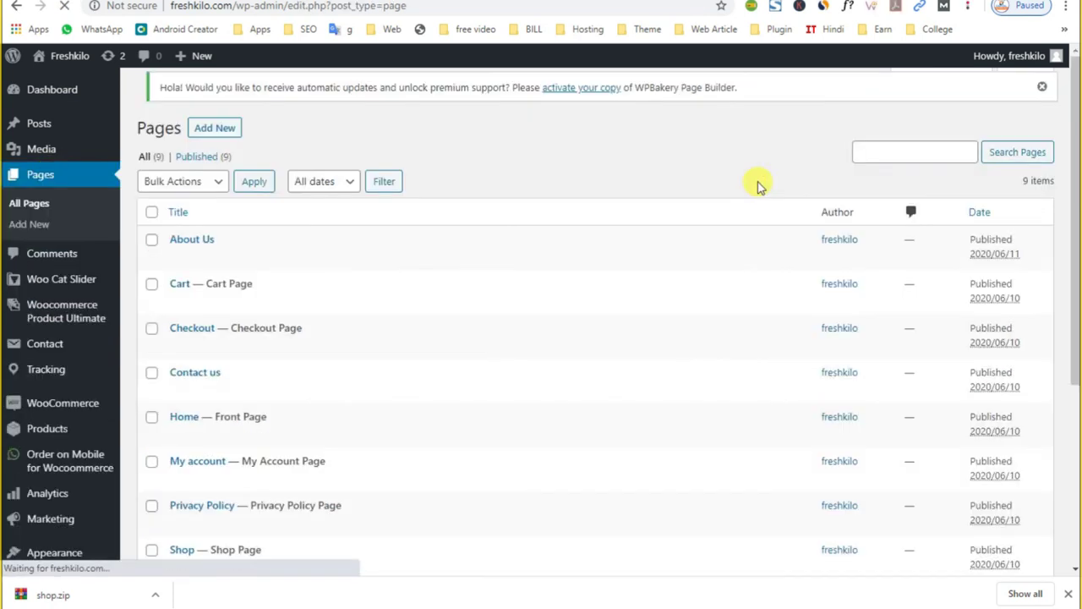
pyautogui.click(219, 95)
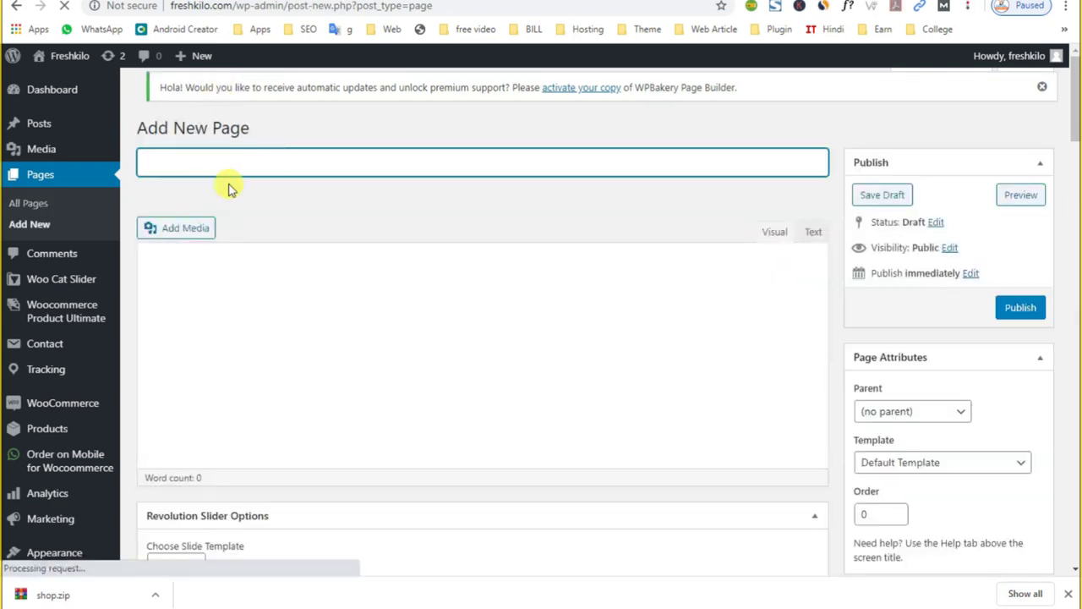
pyautogui.write('Tracking')
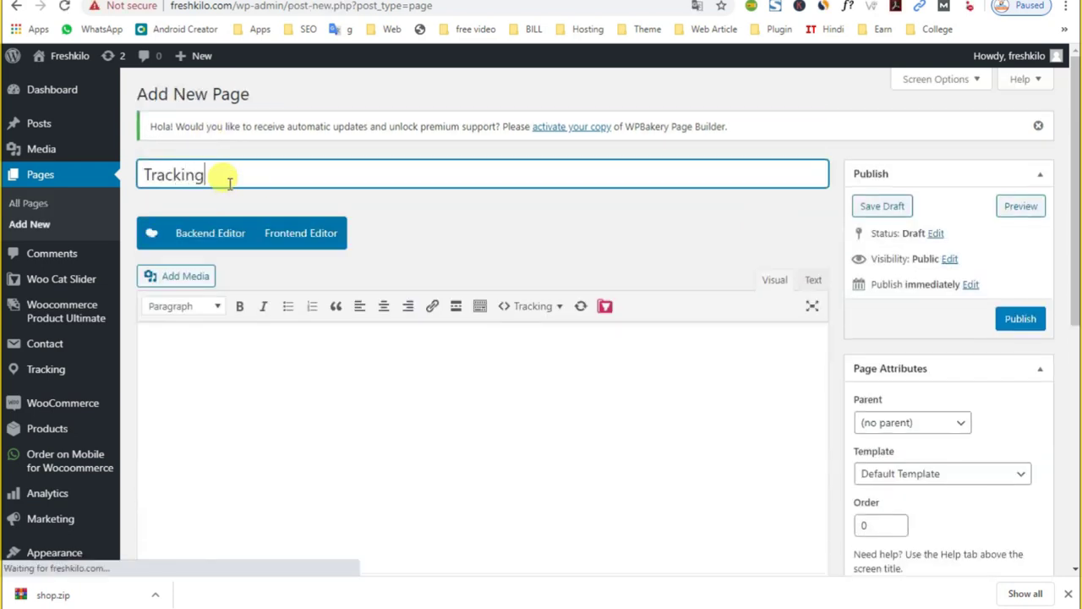
pyautogui.click(240, 410)
pyautogui.click(193, 233)
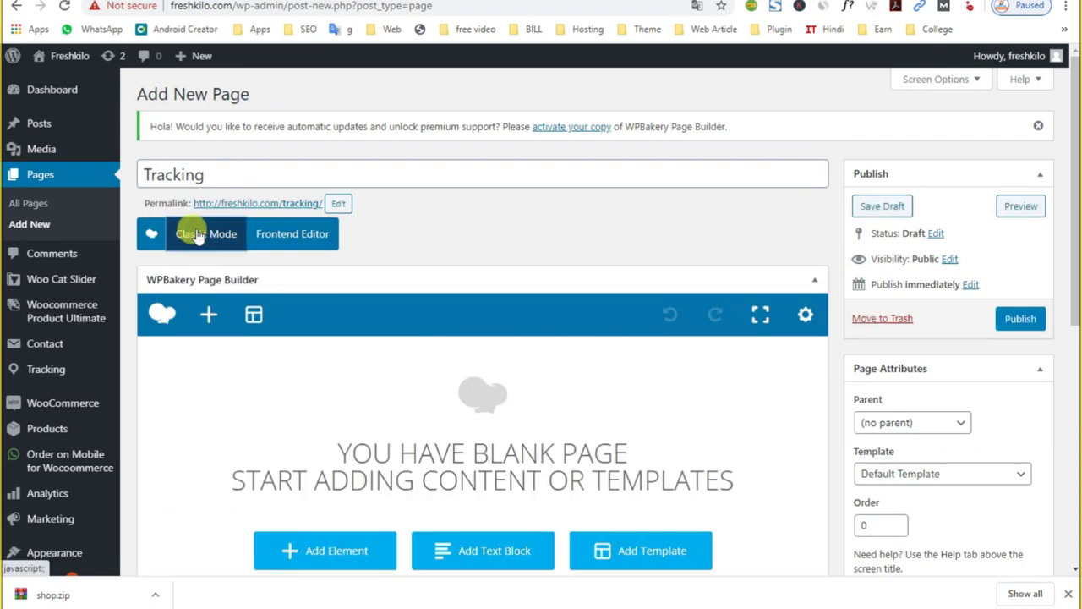
# Add a row to the blank Tracking page with a three-column layout: a wide middle column between two narrow ones
pyautogui.click(311, 554)
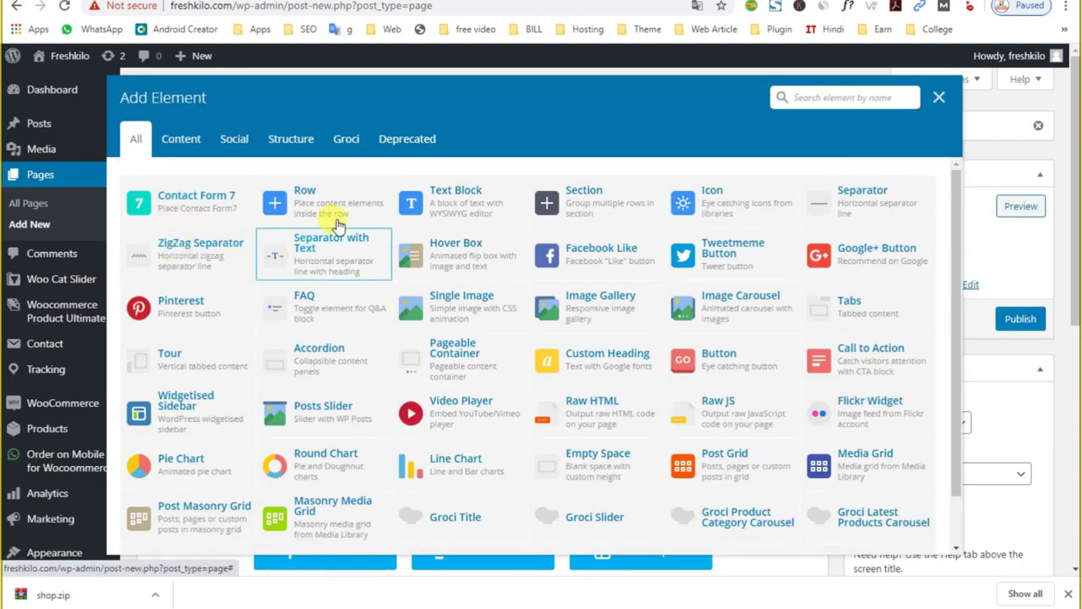
pyautogui.click(313, 203)
pyautogui.moveTo(185, 370)
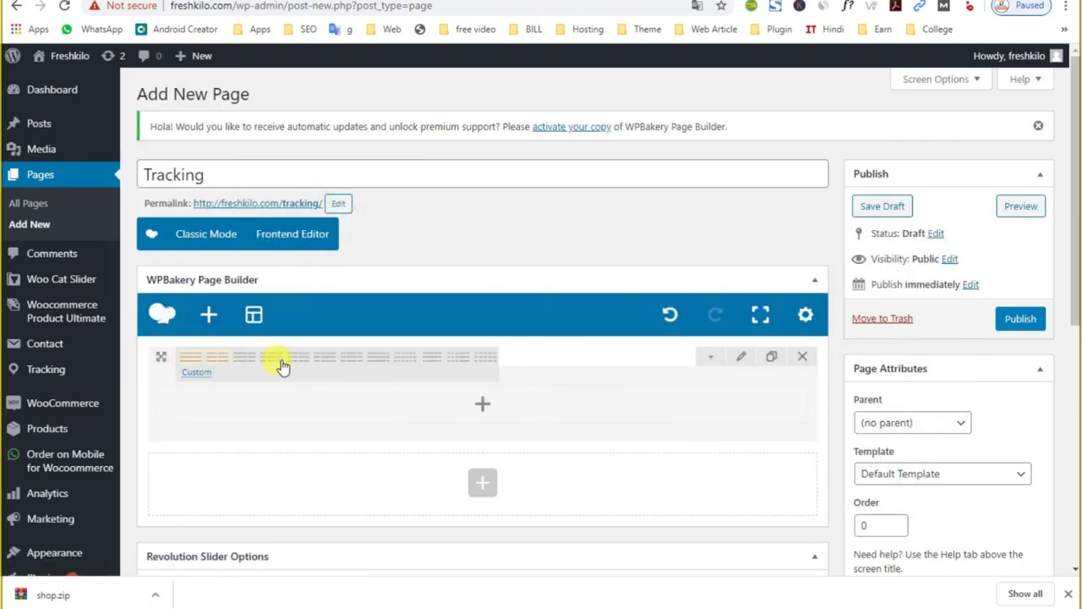
pyautogui.click(436, 361)
# Insert a Widgetised Sidebar element showing the Blog Sidebar in the wide middle column and publish the Tracking page
pyautogui.click(473, 404)
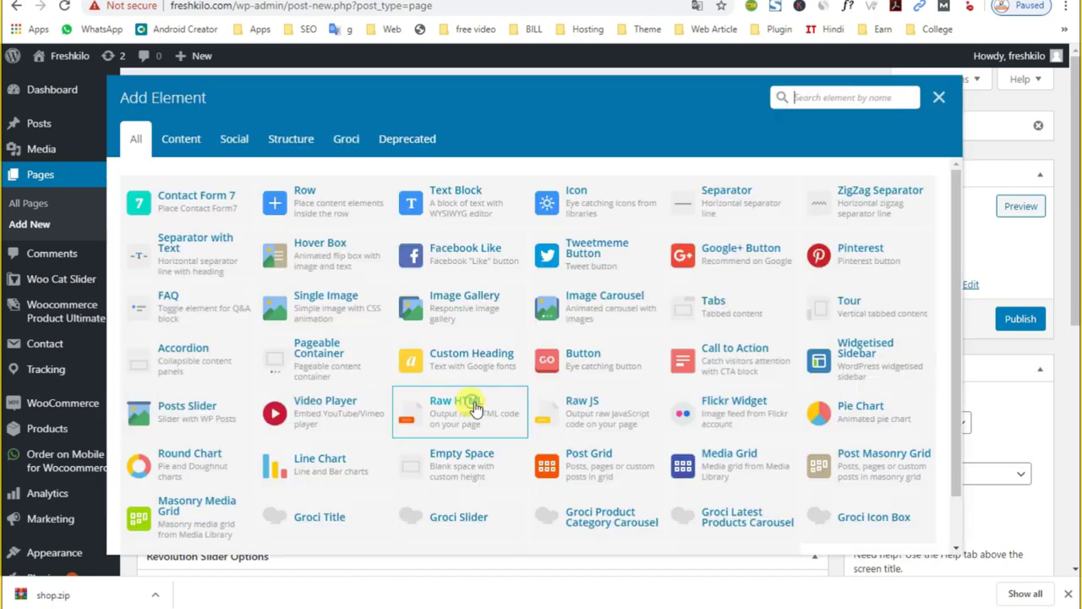
pyautogui.write('e')
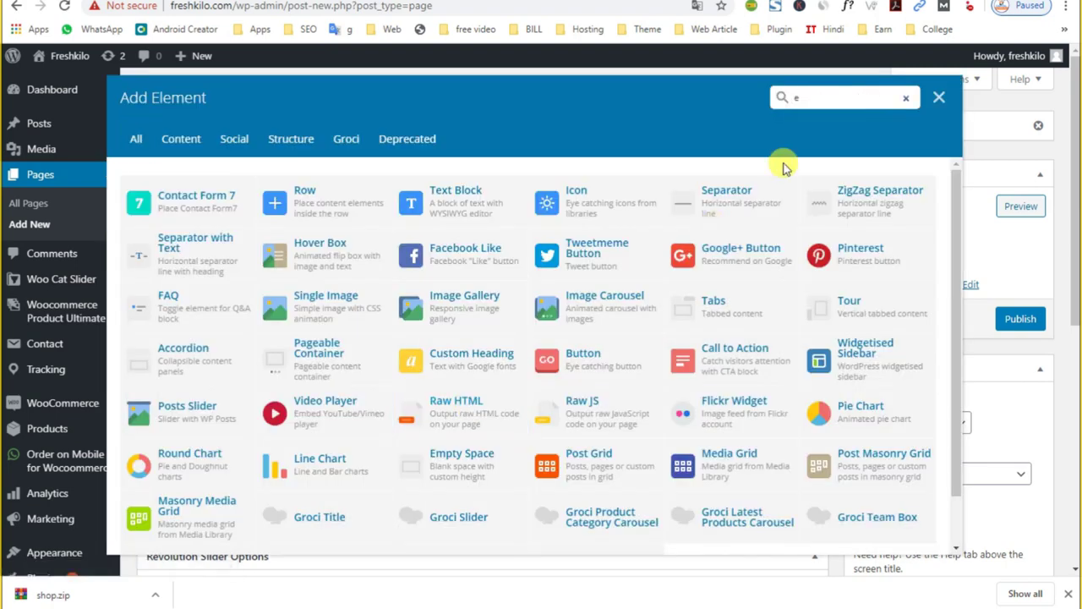
pyautogui.write('we')
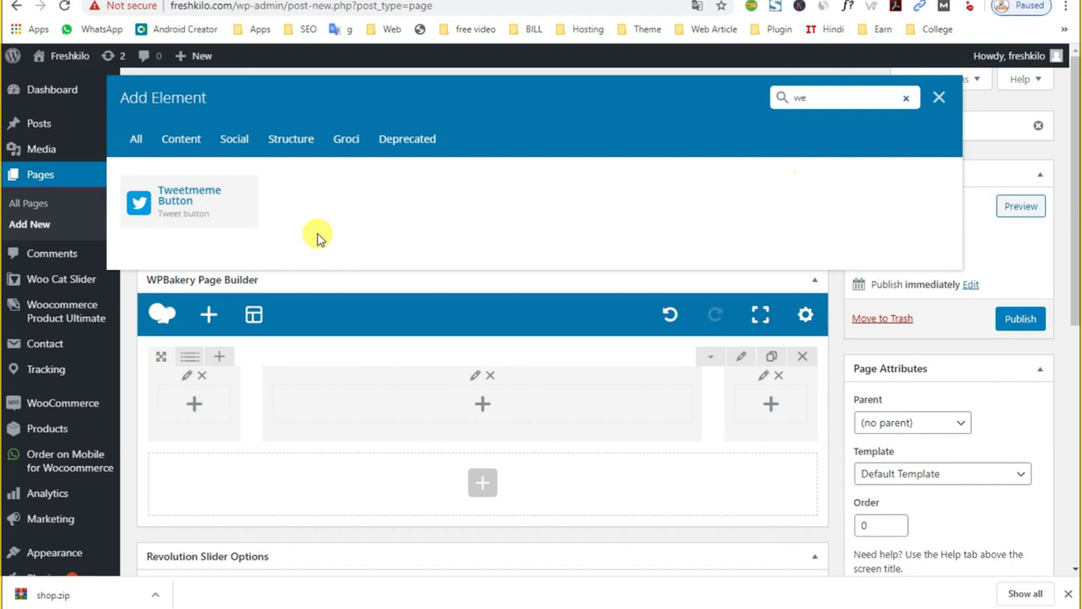
pyautogui.press('BackSpace')
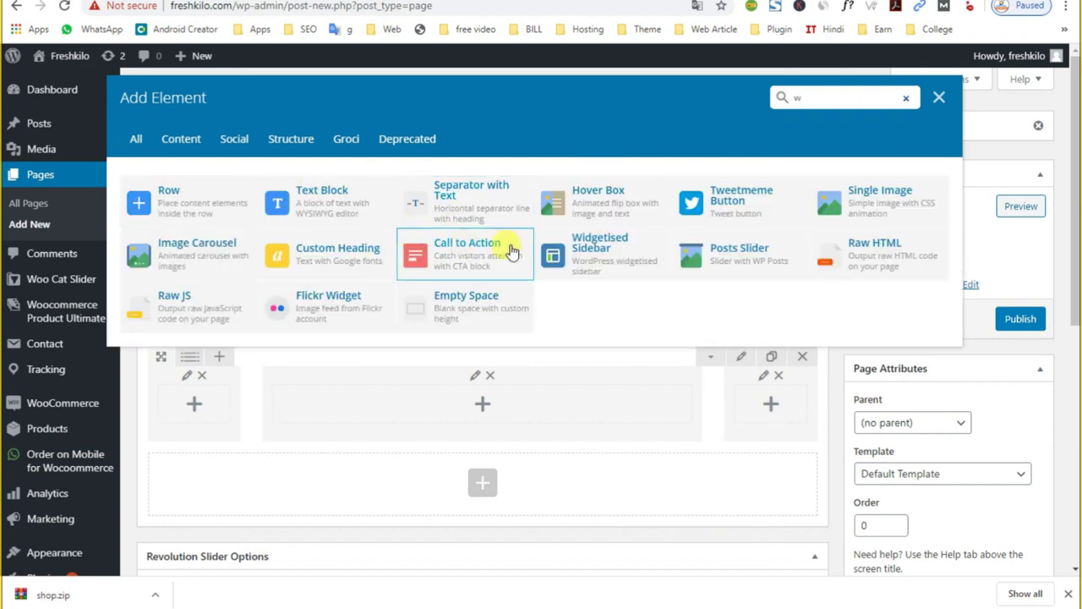
pyautogui.click(583, 256)
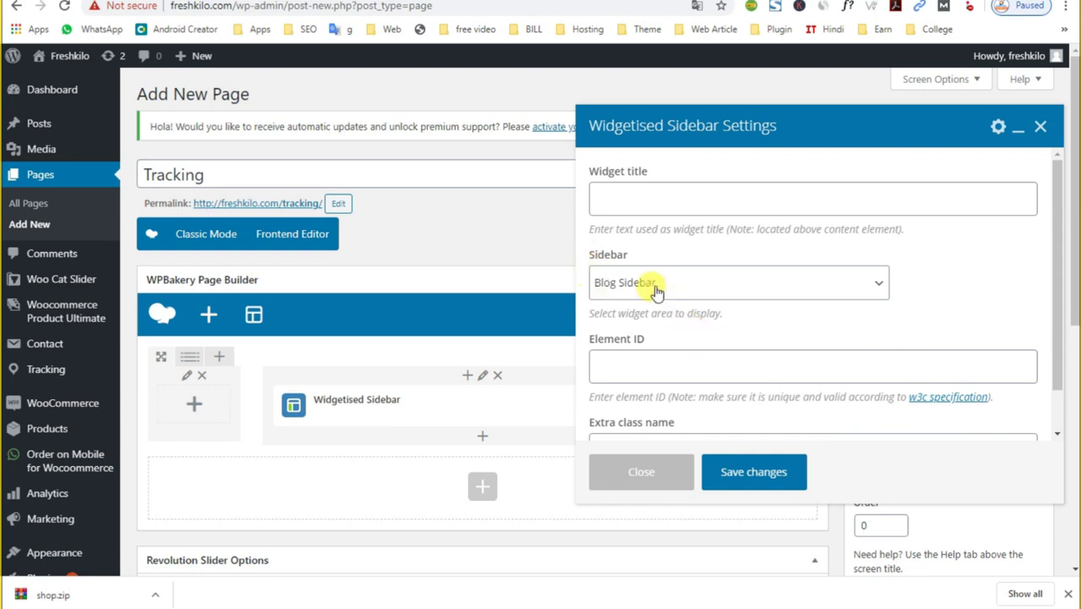
pyautogui.click(657, 288)
pyautogui.click(661, 310)
pyautogui.click(739, 470)
pyautogui.click(1018, 324)
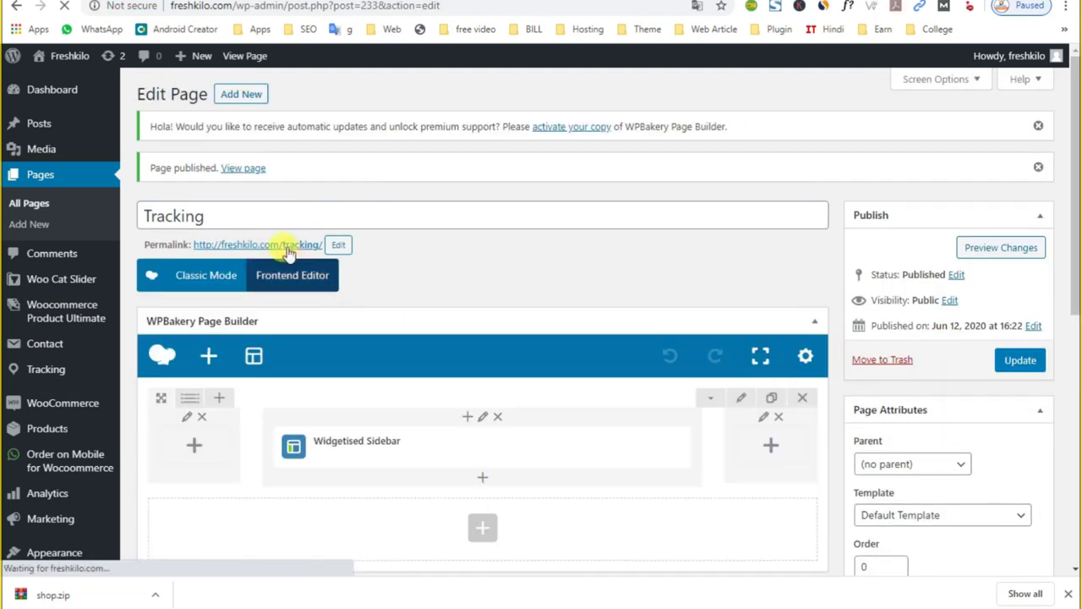
# Open the published Tracking page on the storefront and check its order tracking form and order field
pyautogui.rightClick(287, 238)
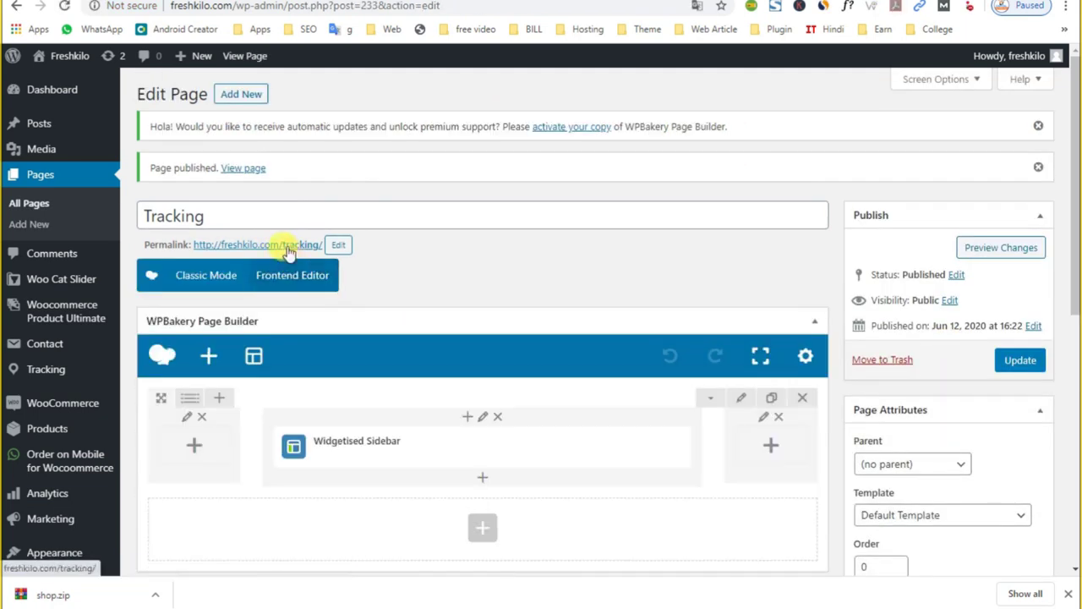
pyautogui.click(311, 255)
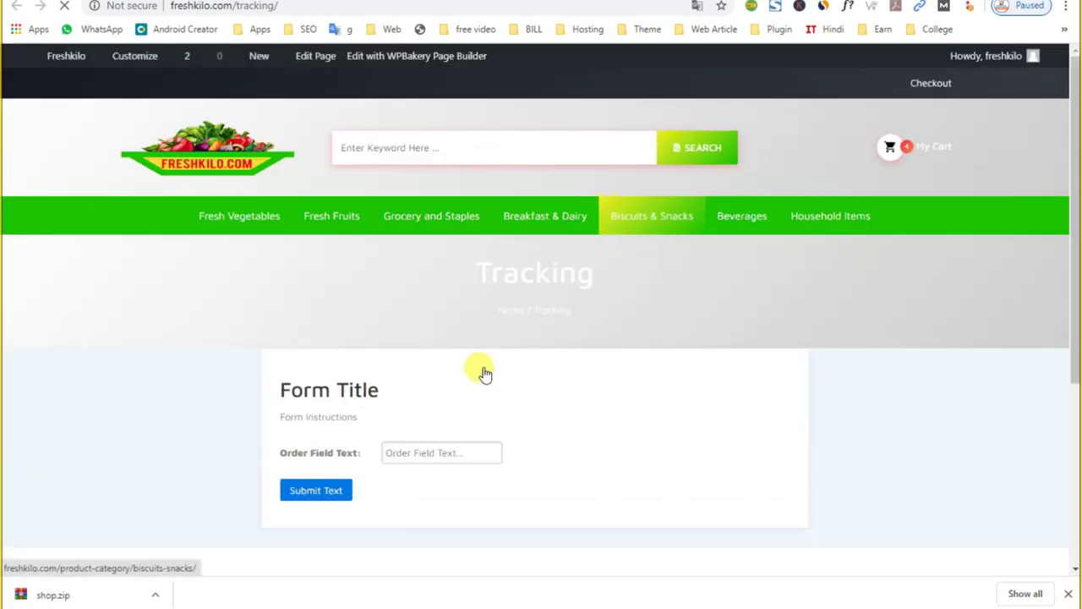
pyautogui.scroll(-1, 415, 442)
pyautogui.click(448, 378)
pyautogui.click(527, 377)
pyautogui.click(426, 377)
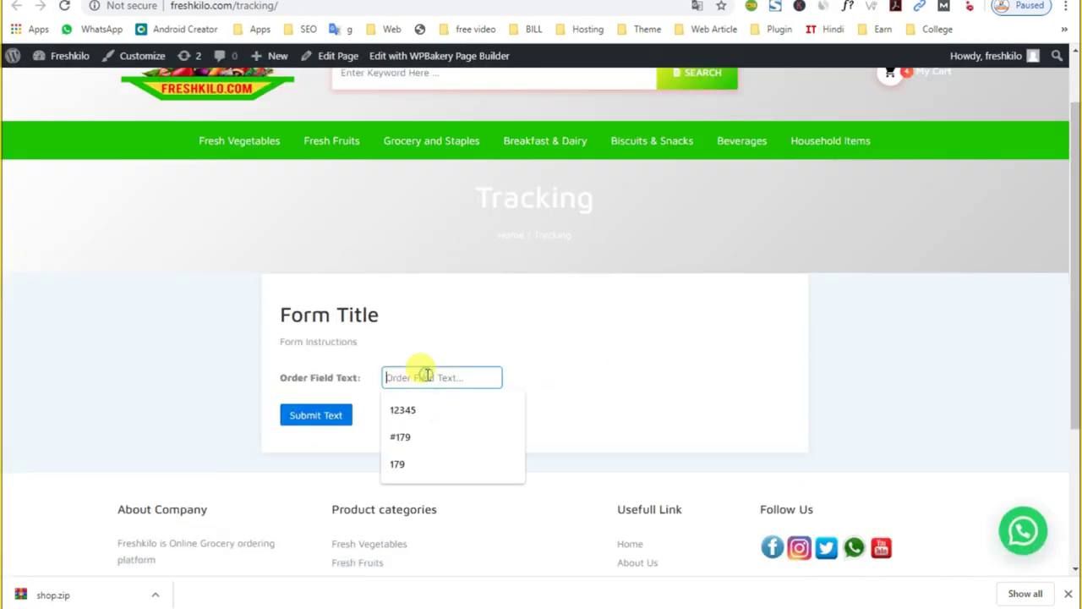
pyautogui.click(618, 379)
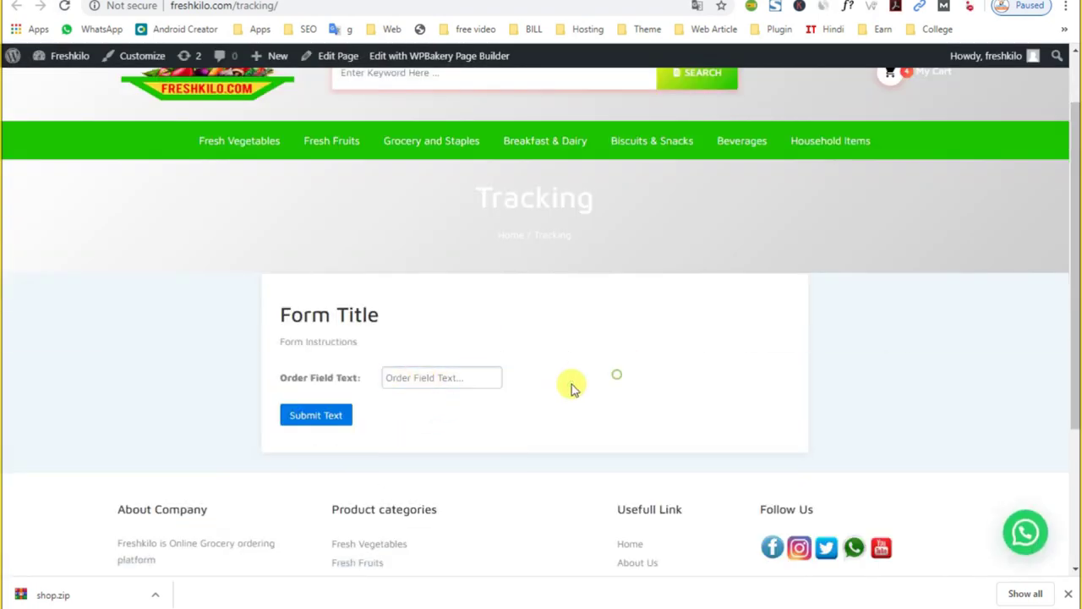
# Add the Tracking page to the Top Bar menu, place it above Login/Signup, and save the menu
pyautogui.click(275, 6)
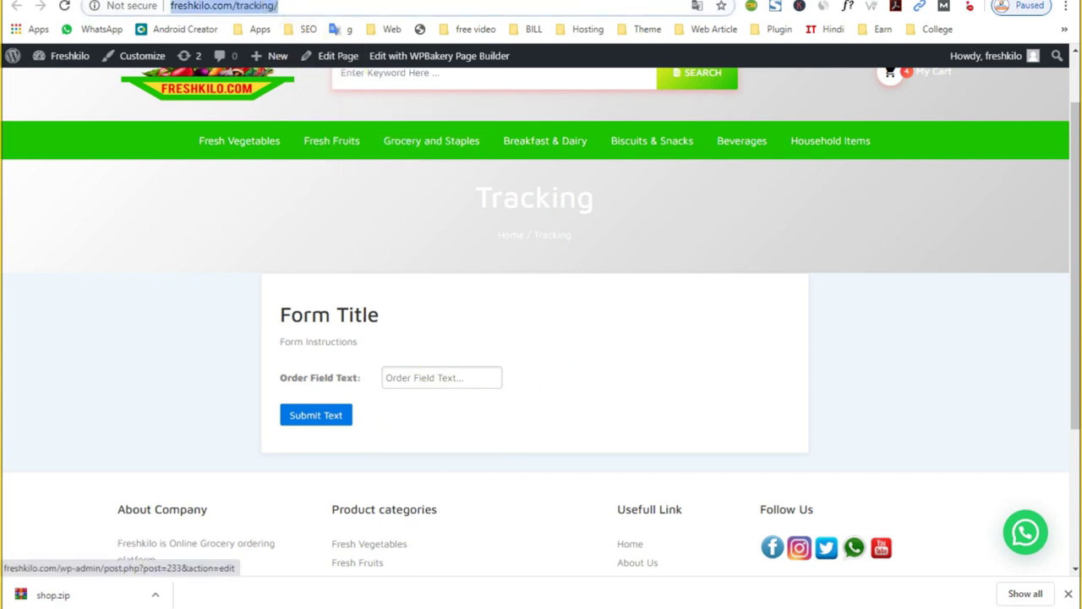
pyautogui.hotkey('ctrl', 'Tab')
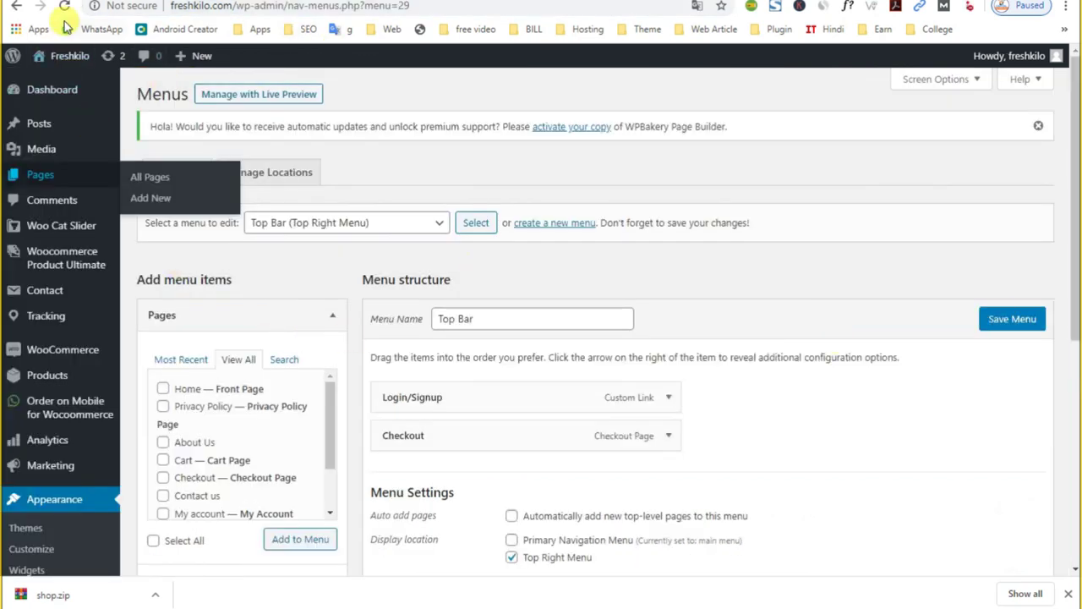
pyautogui.click(64, 7)
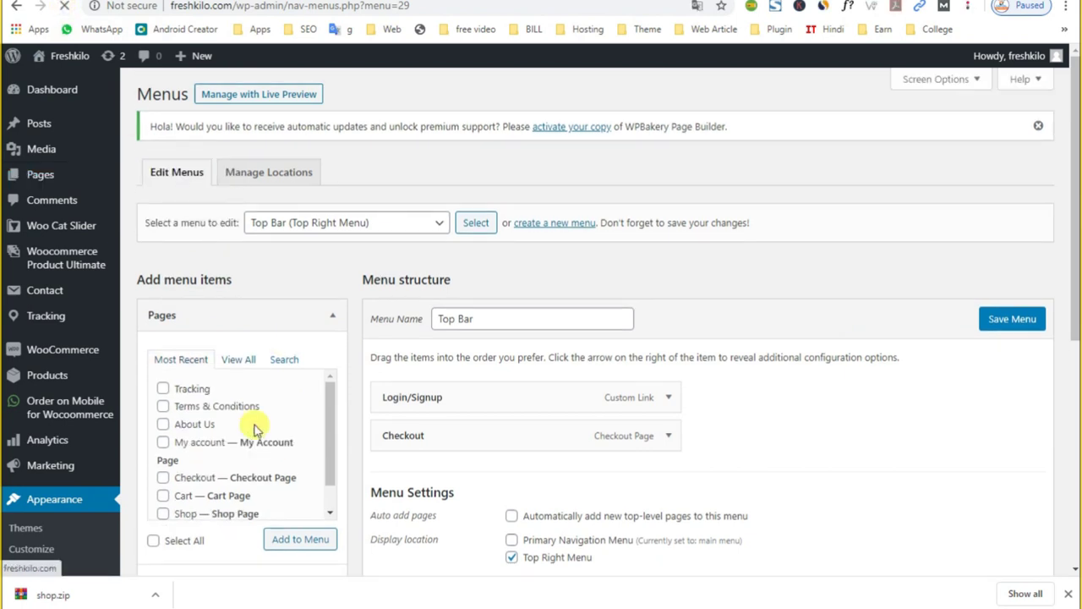
pyautogui.scroll(1, 230, 462)
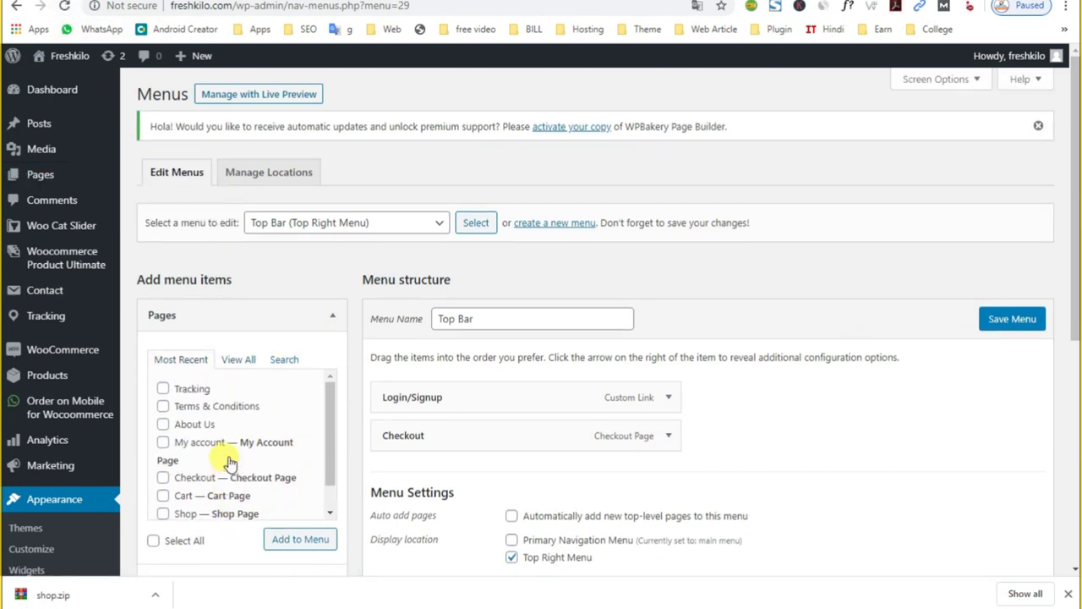
pyautogui.click(287, 538)
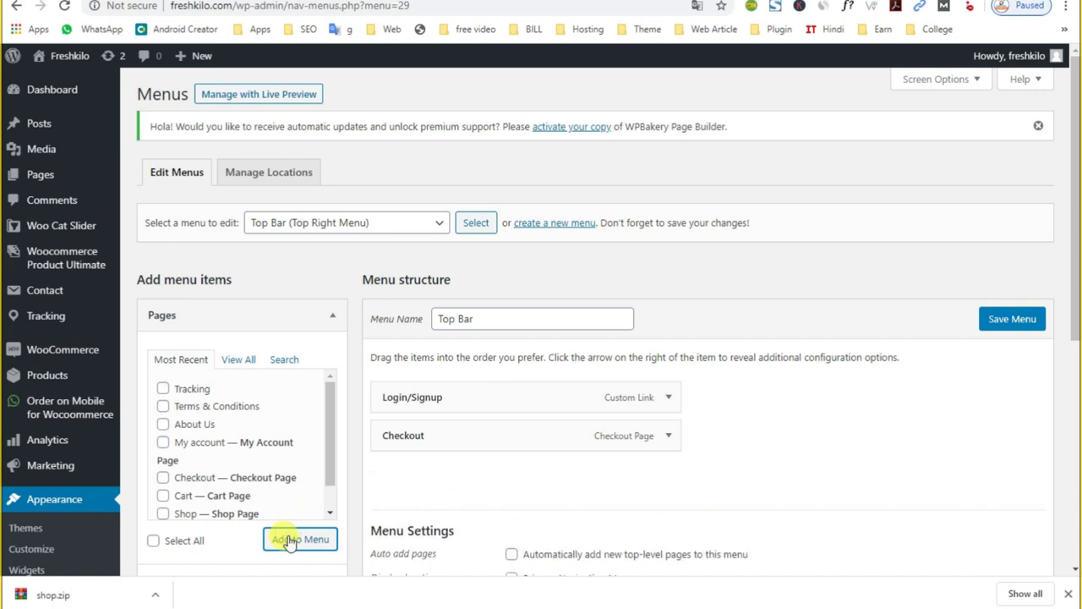
pyautogui.moveTo(479, 470); pyautogui.dragTo(476, 393)
pyautogui.click(1001, 322)
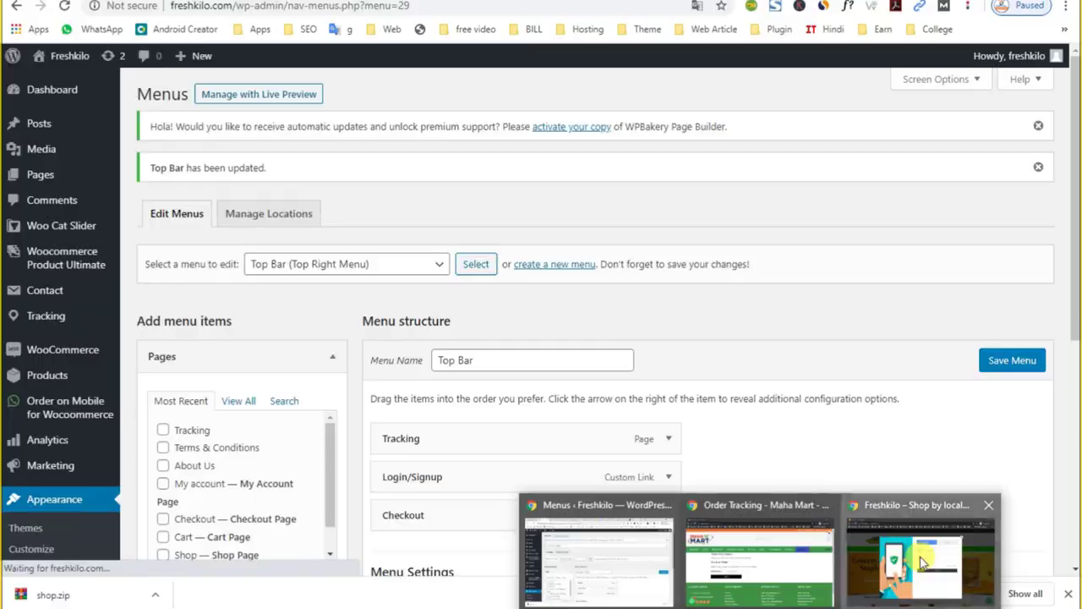
# Switch to the incognito storefront, dismiss the login popup, and reload the home page to check the top bar menu
pyautogui.click(959, 554)
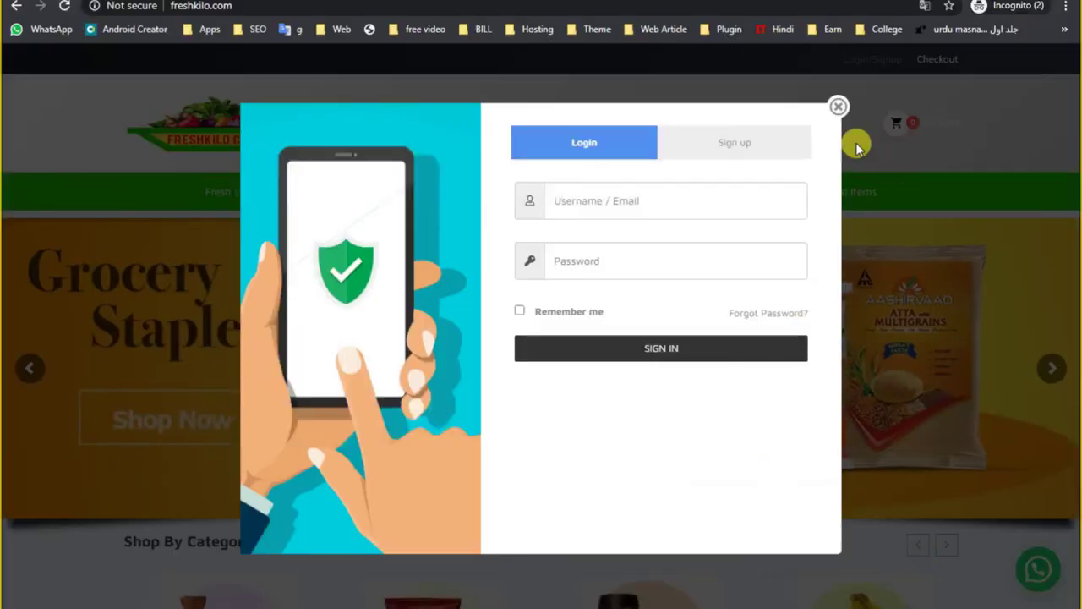
pyautogui.click(838, 106)
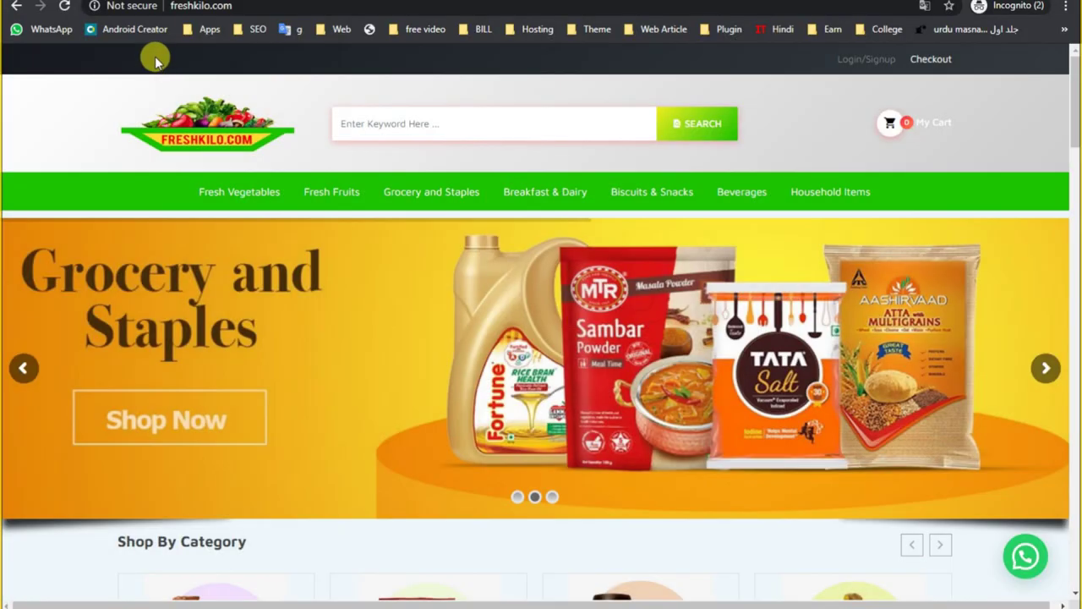
pyautogui.click(64, 10)
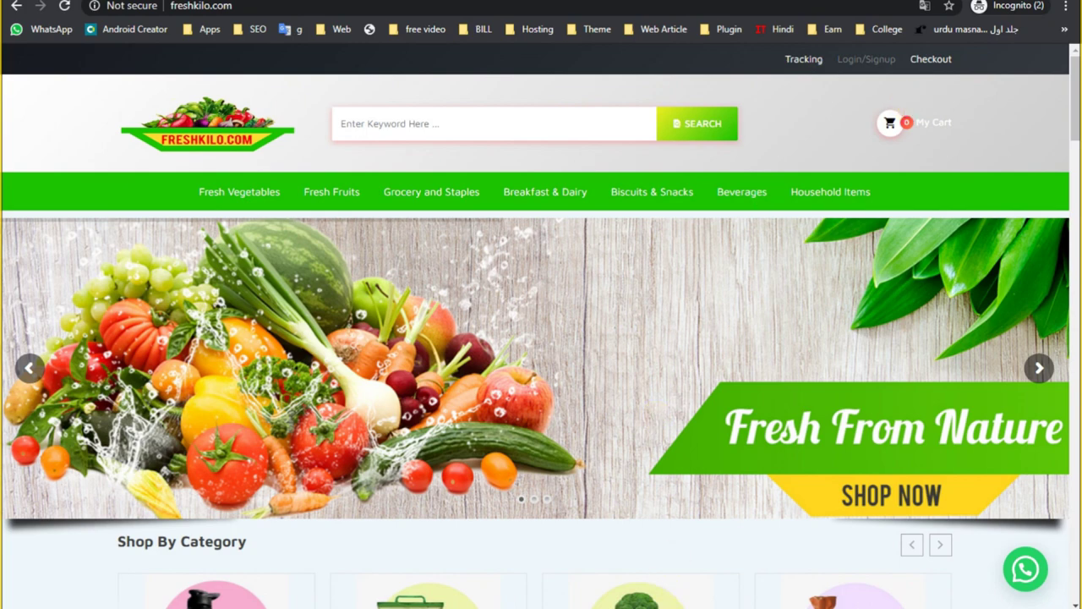
# Switch back to the WordPress admin window and open the Theme Options page
pyautogui.click(616, 580)
pyautogui.scroll(-2, 34, 442)
pyautogui.scroll(-3, 34, 441)
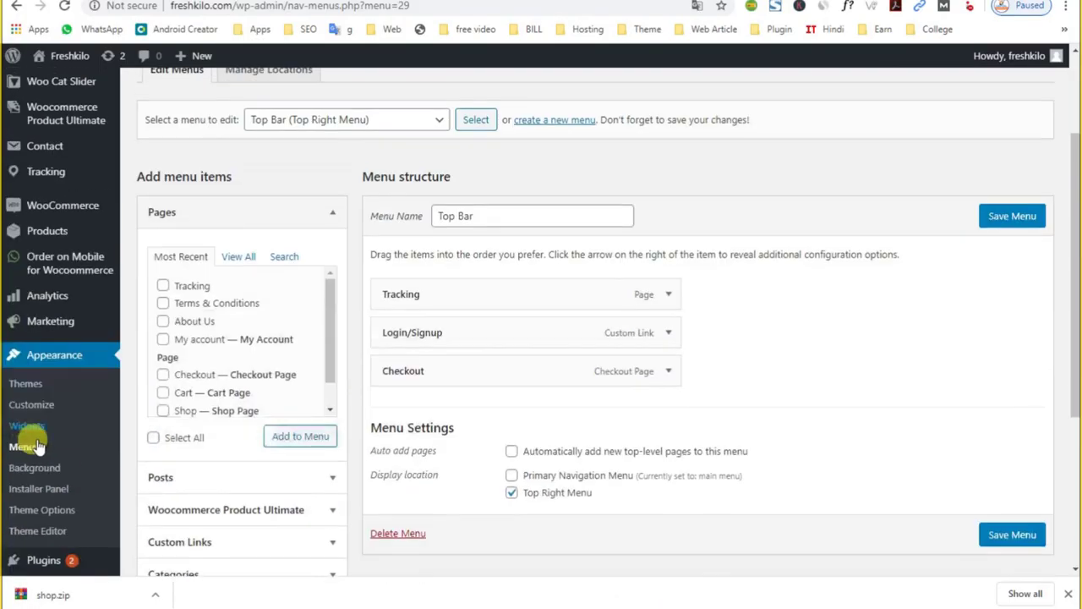
pyautogui.scroll(1, 17, 245)
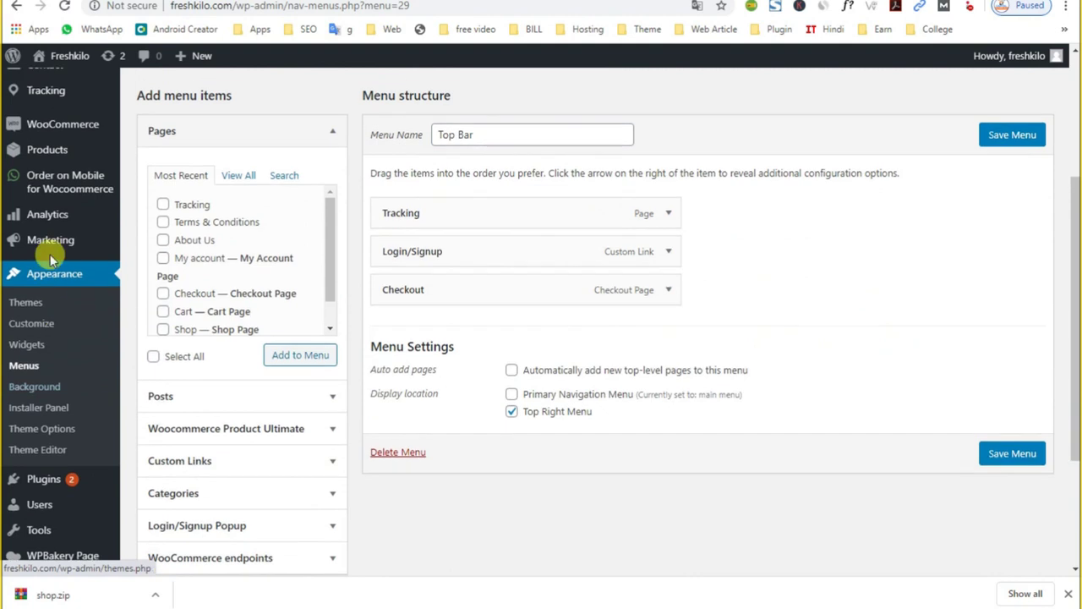
pyautogui.click(46, 431)
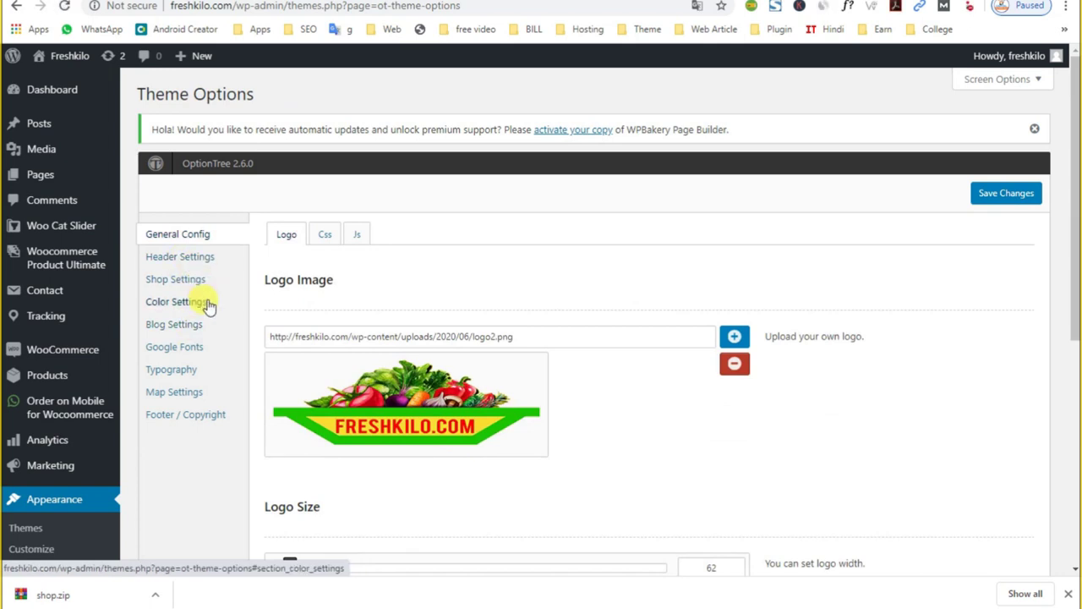
# Look through the theme's color, font and blog settings, and the middle, login button and bottom header settings
pyautogui.click(196, 306)
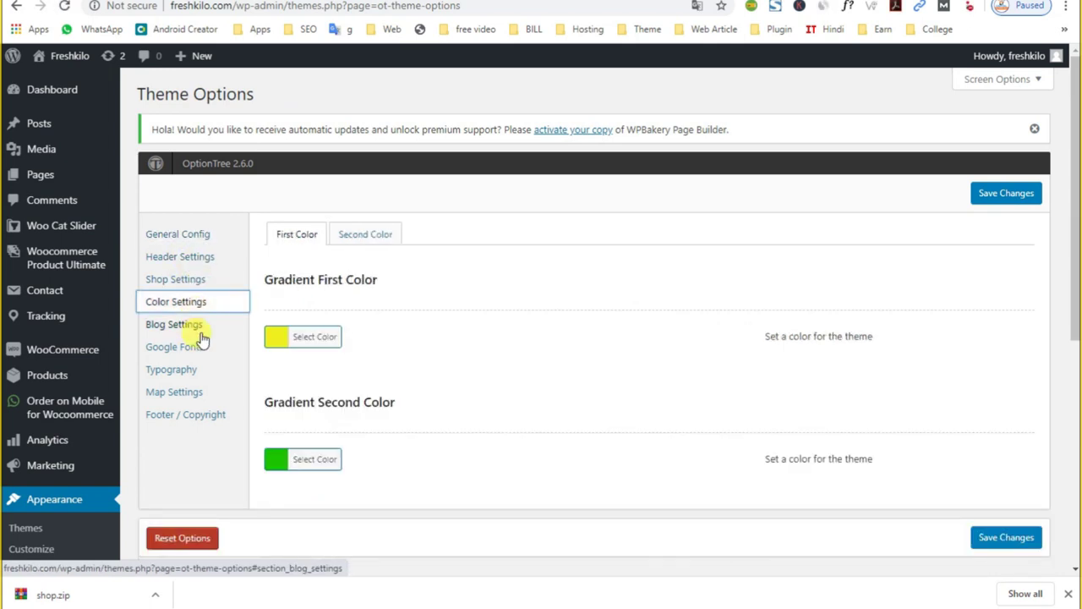
pyautogui.click(197, 348)
pyautogui.click(190, 328)
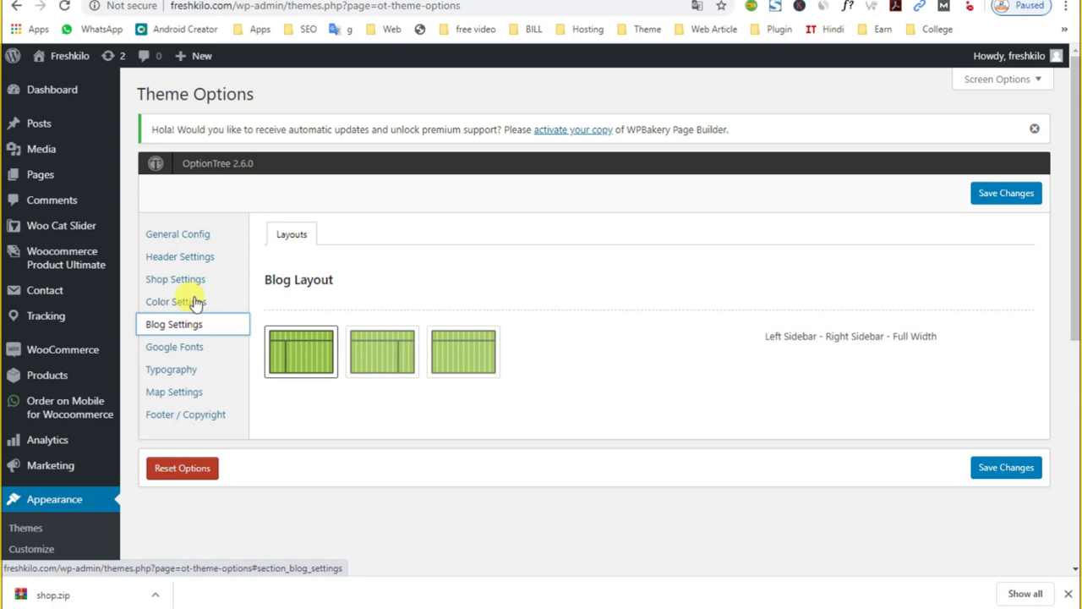
pyautogui.click(187, 257)
pyautogui.click(361, 243)
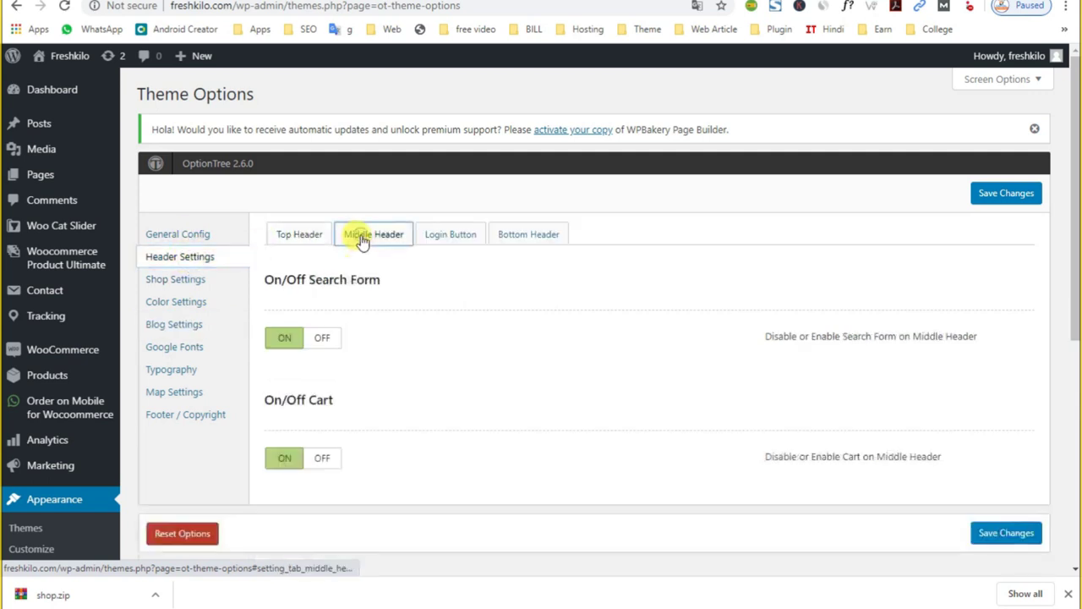
pyautogui.click(431, 239)
pyautogui.click(520, 241)
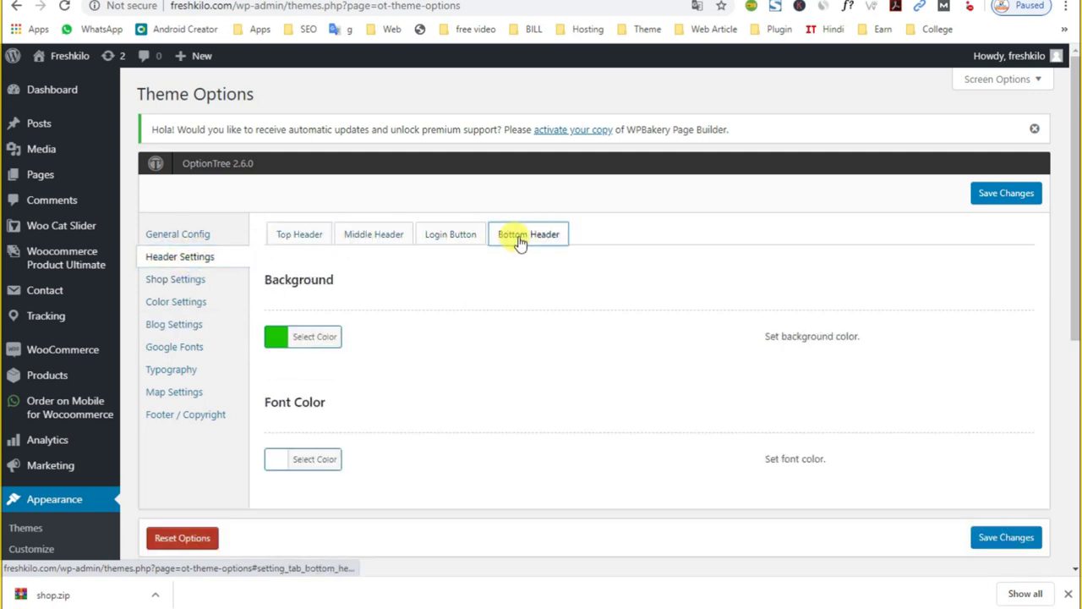
pyautogui.click(362, 242)
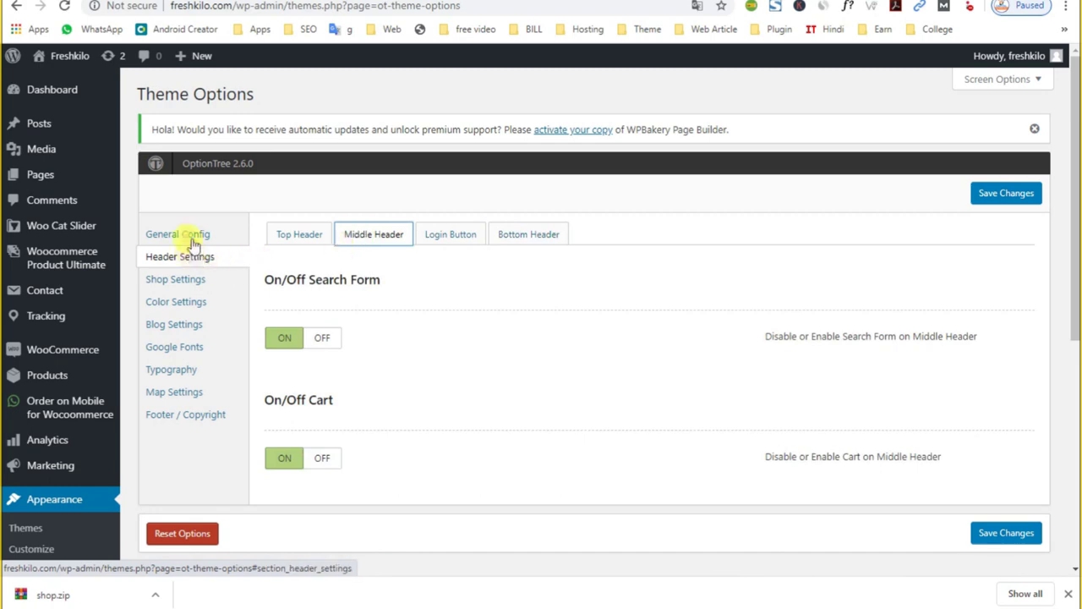
# Review the general configuration options and the header's login button settings, including button text, modal title and image
pyautogui.click(193, 244)
pyautogui.scroll(-4, 482, 490)
pyautogui.scroll(5, 329, 393)
pyautogui.click(193, 182)
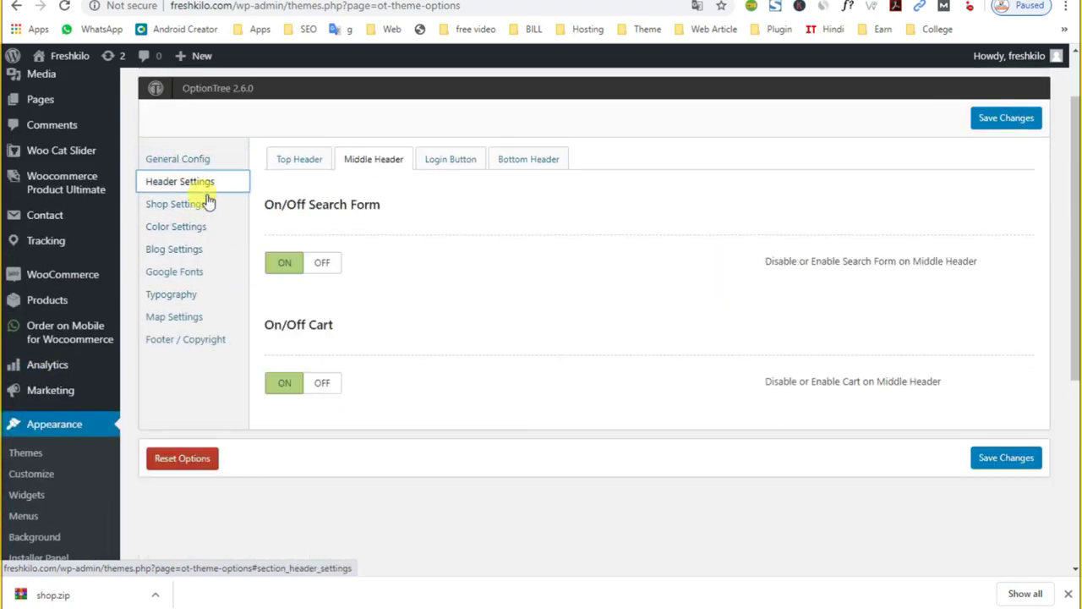
pyautogui.click(452, 159)
pyautogui.scroll(-2, 476, 377)
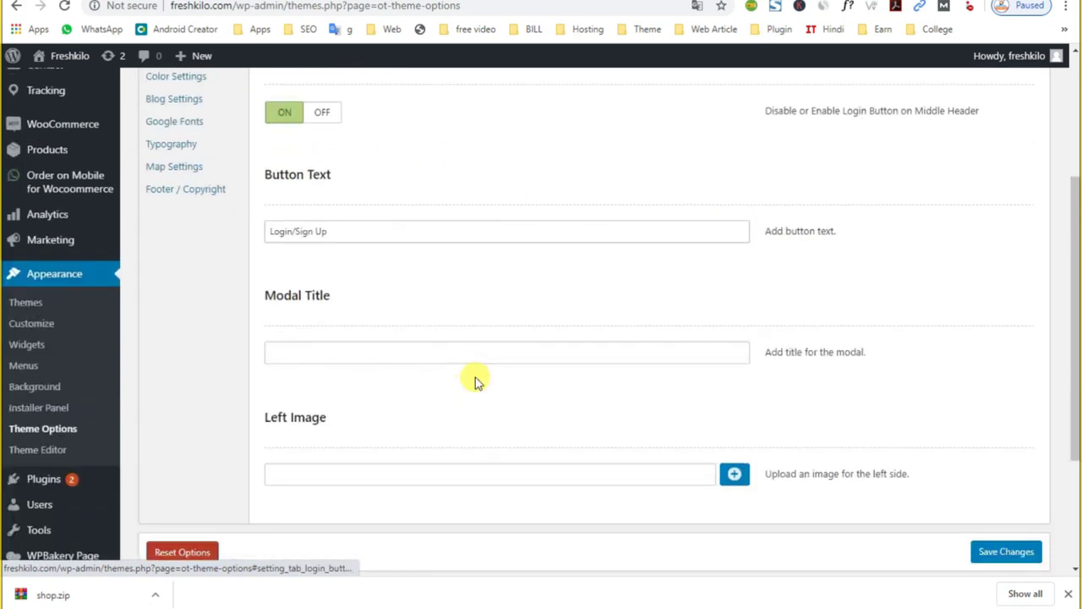
pyautogui.scroll(-1, 475, 377)
pyautogui.scroll(3, 475, 377)
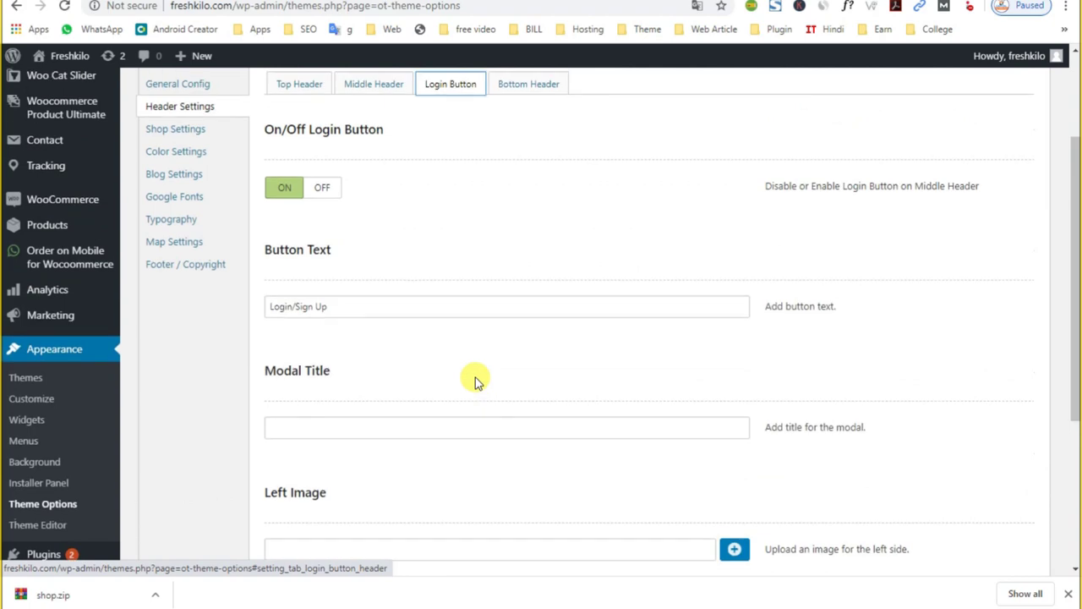
pyautogui.scroll(2, 476, 377)
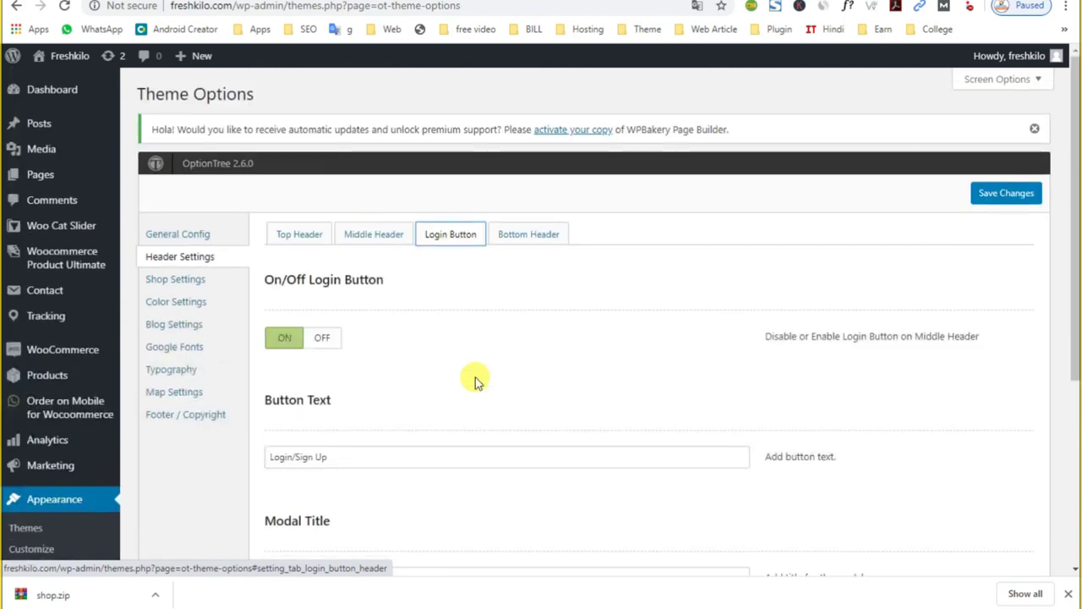
# Set the top header's title to "20% cashback for all users", removing the code part of the suggested text
pyautogui.click(516, 234)
pyautogui.click(286, 244)
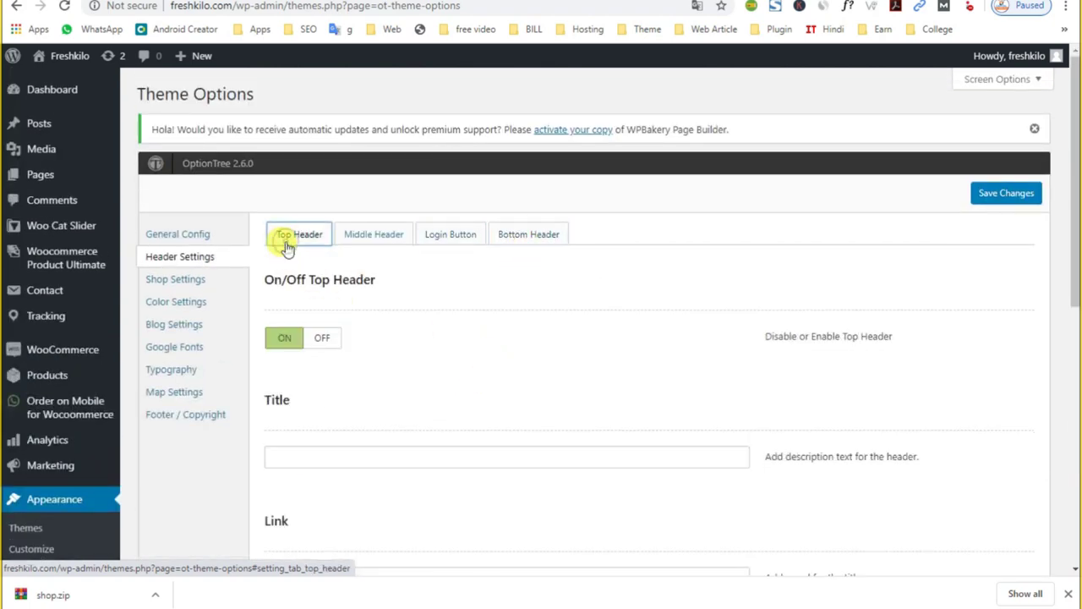
pyautogui.scroll(-3, 528, 406)
pyautogui.scroll(2, 300, 192)
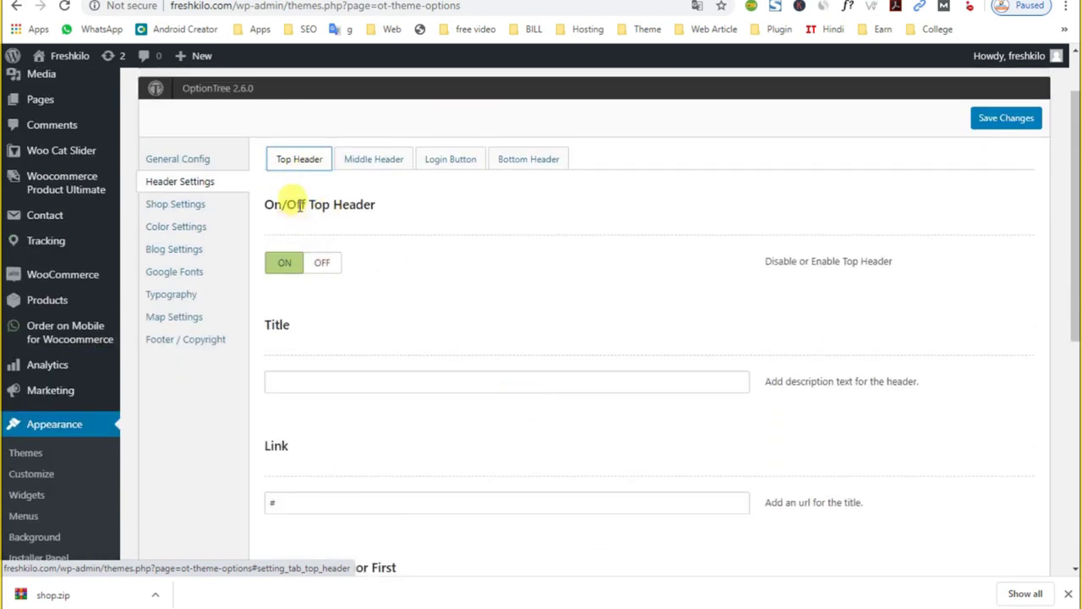
pyautogui.scroll(-2, 434, 280)
pyautogui.click(291, 226)
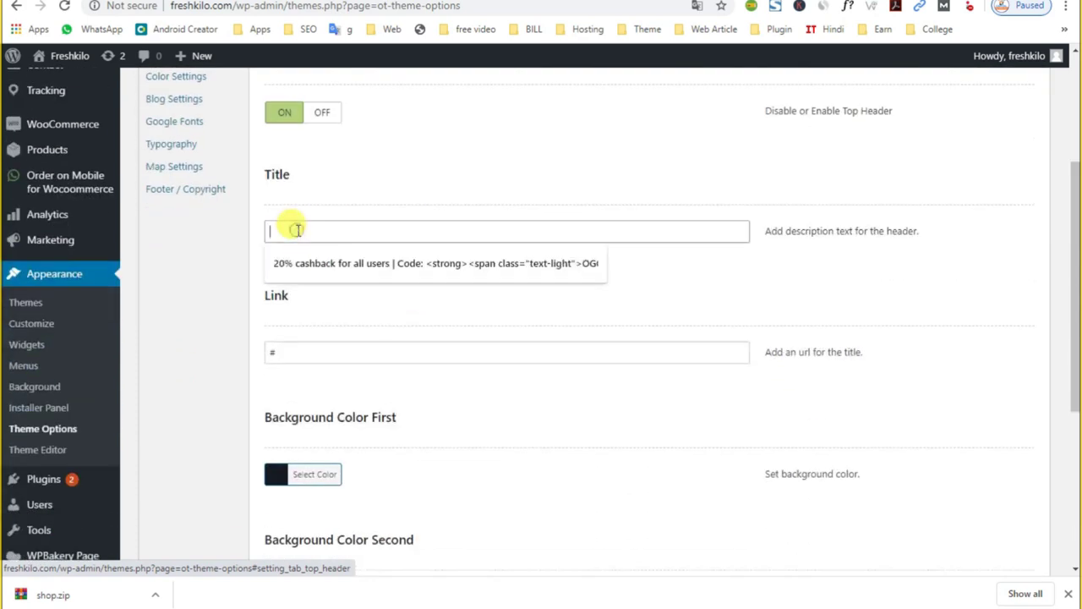
pyautogui.click(308, 261)
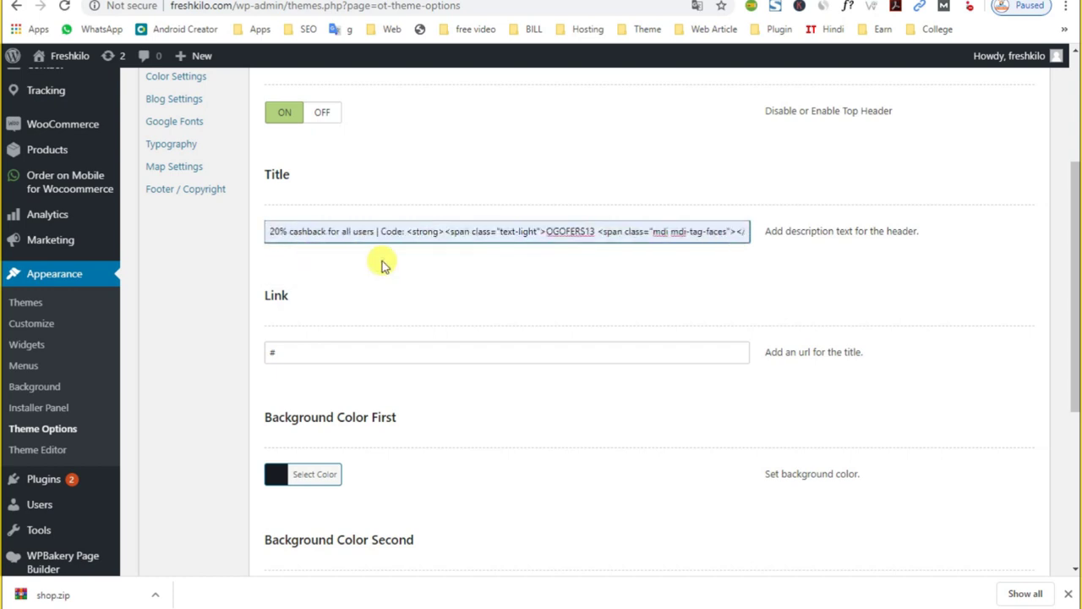
pyautogui.hotkey('ctrl', 'a')
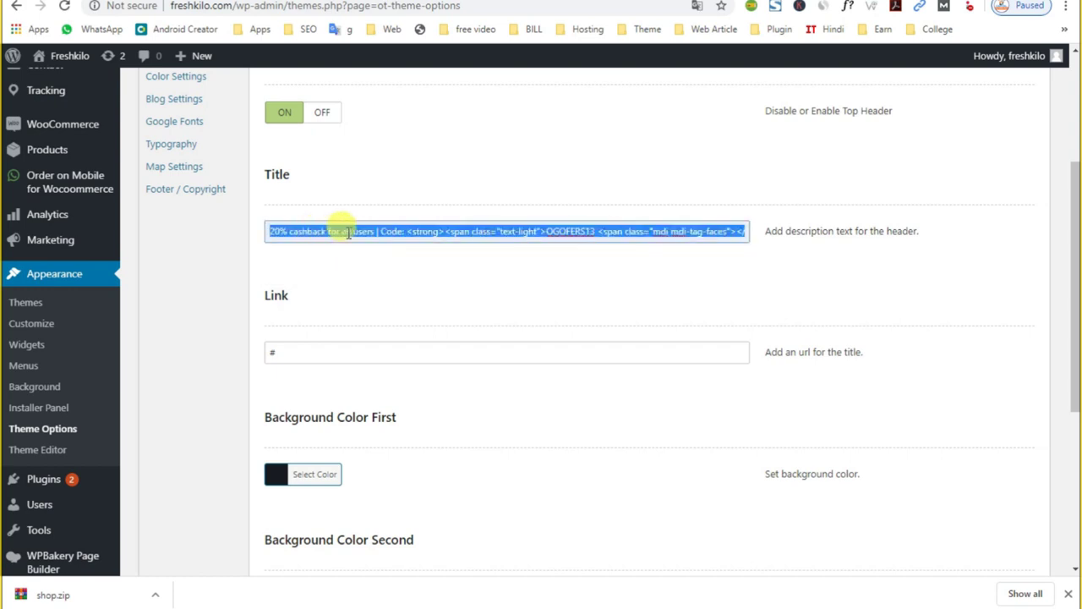
pyautogui.click(349, 234)
pyautogui.moveTo(374, 231); pyautogui.dragTo(806, 265)
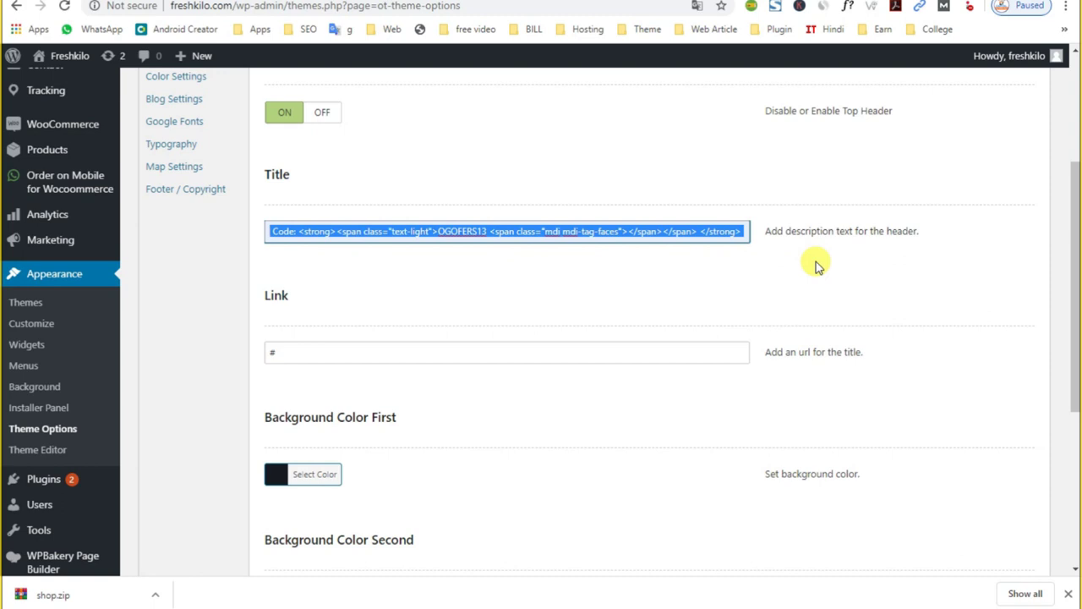
pyautogui.press('BackSpace')
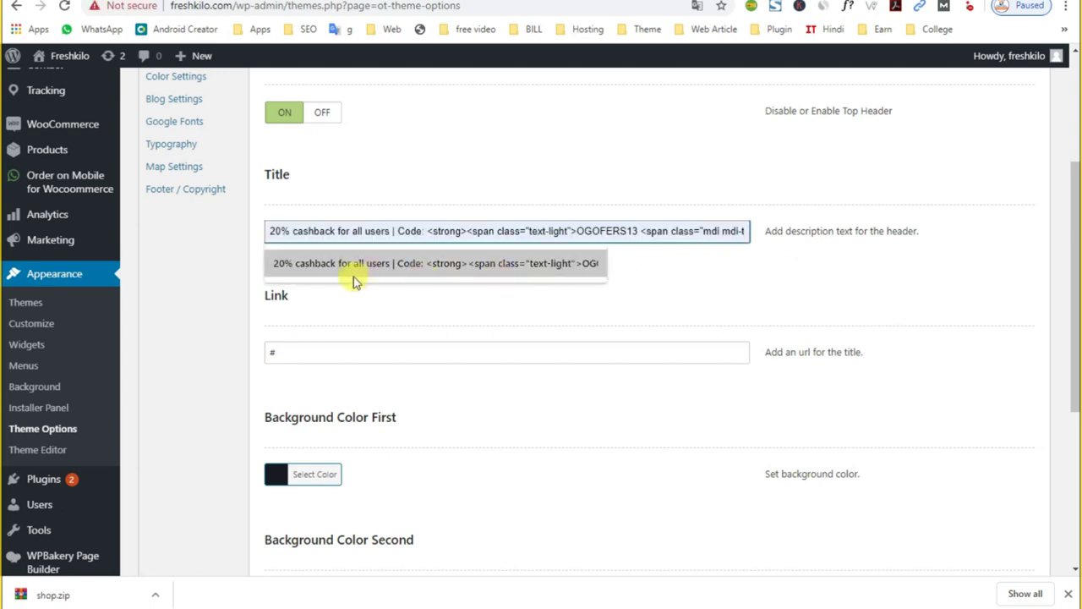
pyautogui.click(408, 304)
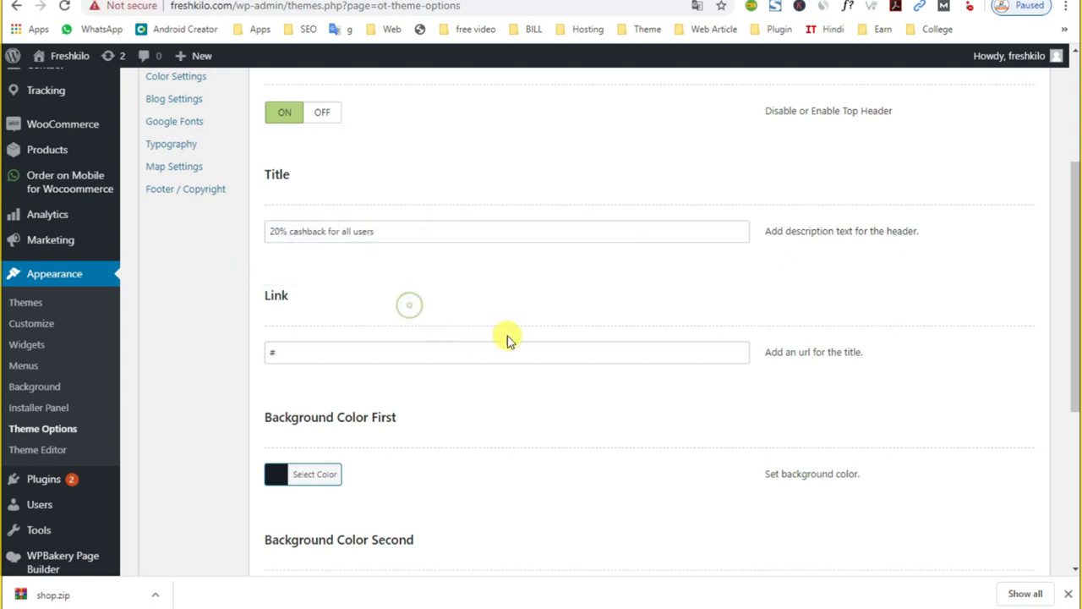
# Examine the top header's link, first and second background color, and font color options
pyautogui.doubleClick(309, 353)
pyautogui.scroll(-2, 304, 512)
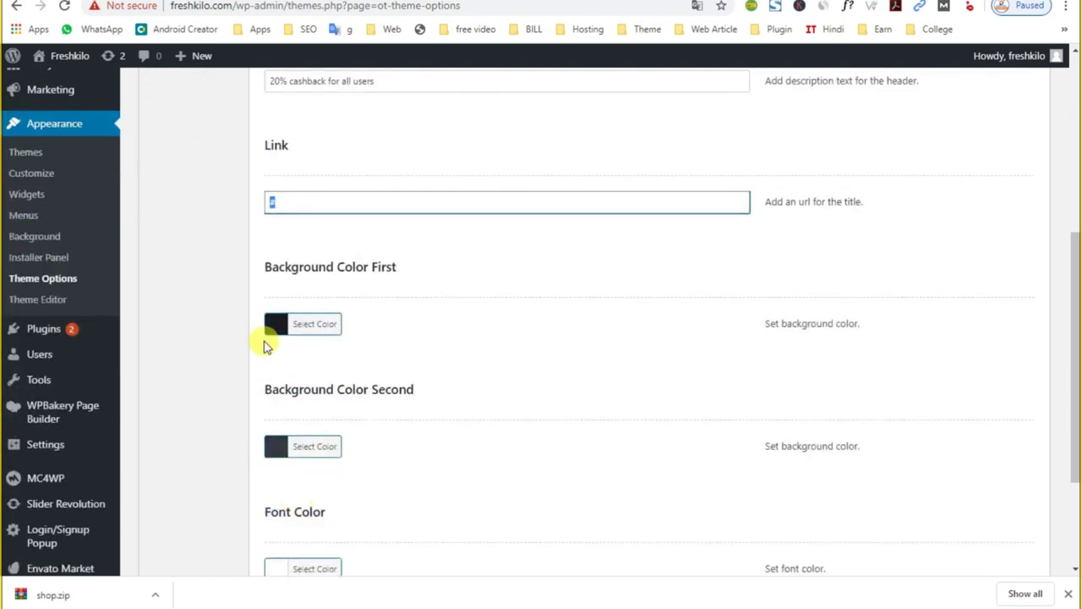
pyautogui.click(335, 267)
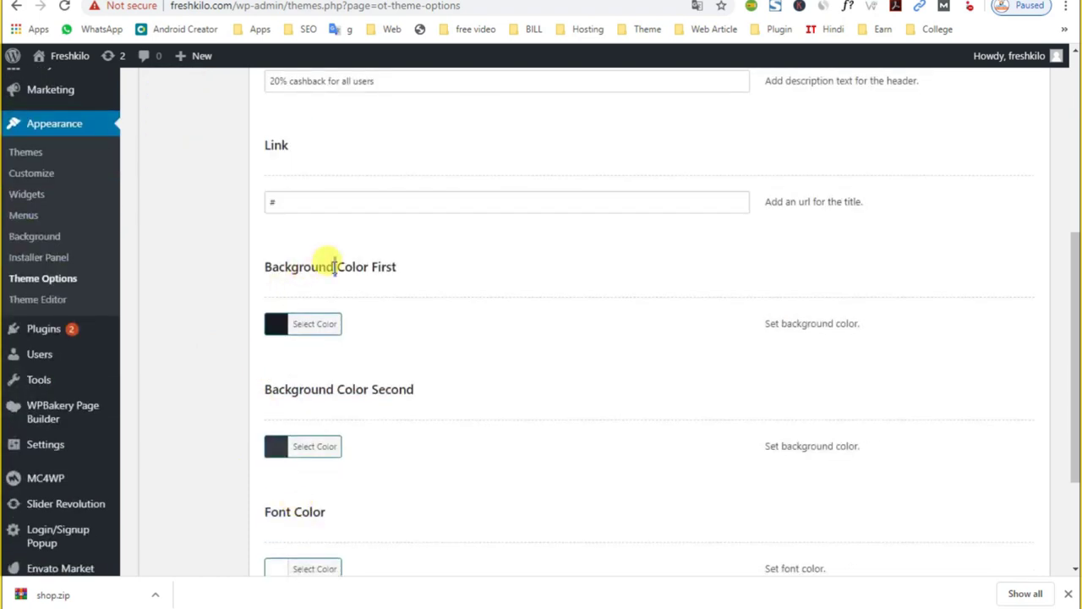
pyautogui.doubleClick(393, 268)
pyautogui.click(370, 390)
pyautogui.tripleClick(398, 391)
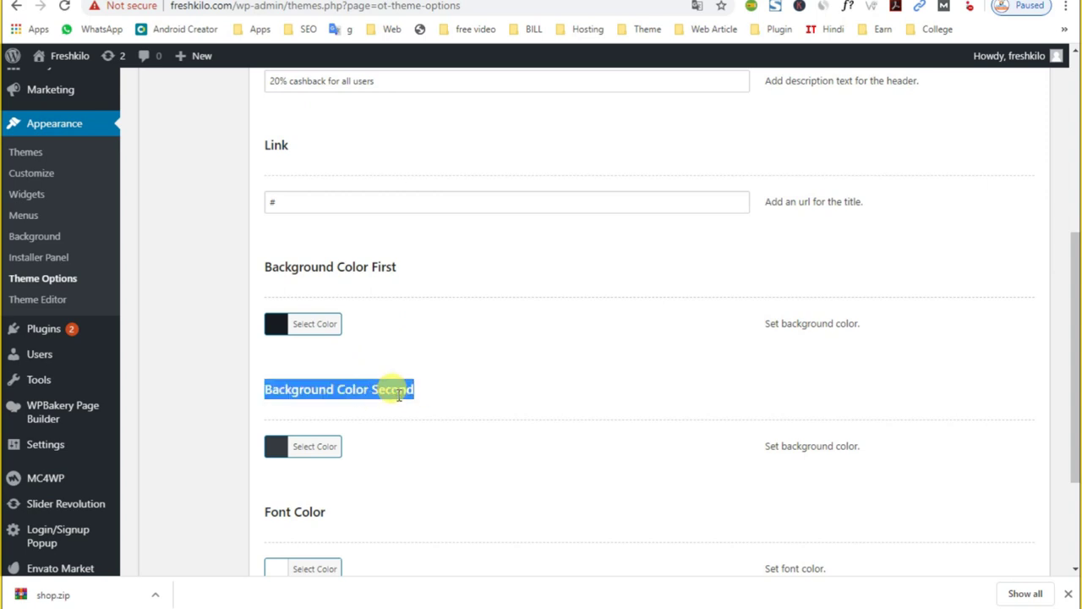
pyautogui.scroll(-2, 398, 398)
pyautogui.scroll(1, 400, 399)
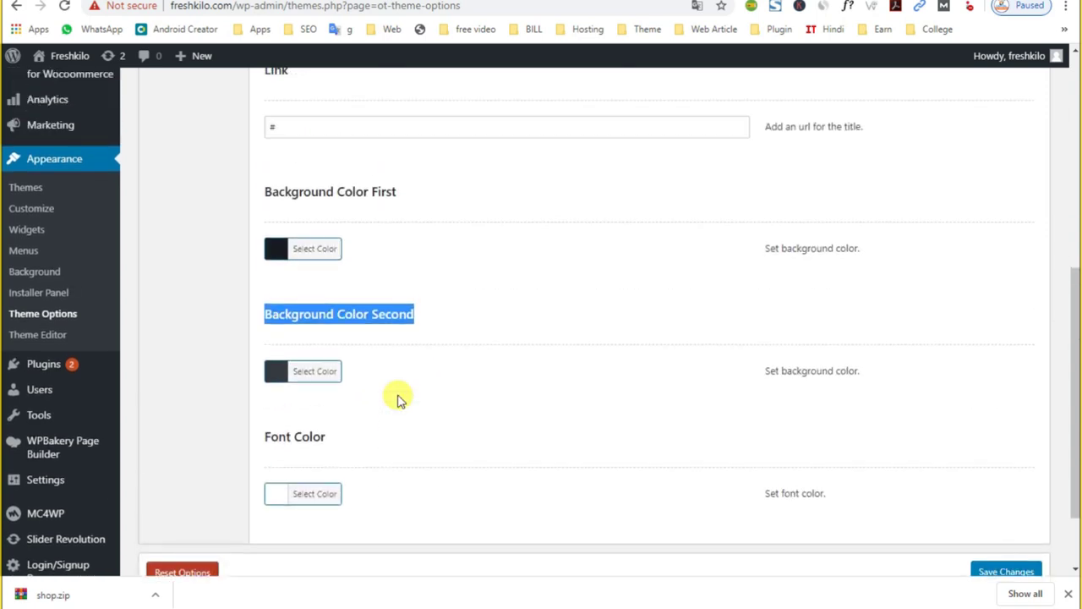
# Switch to the Fresh Fruits category page on the storefront, reload it, and look over its sidebar and header
pyautogui.hotkey('ctrl', 'Tab')
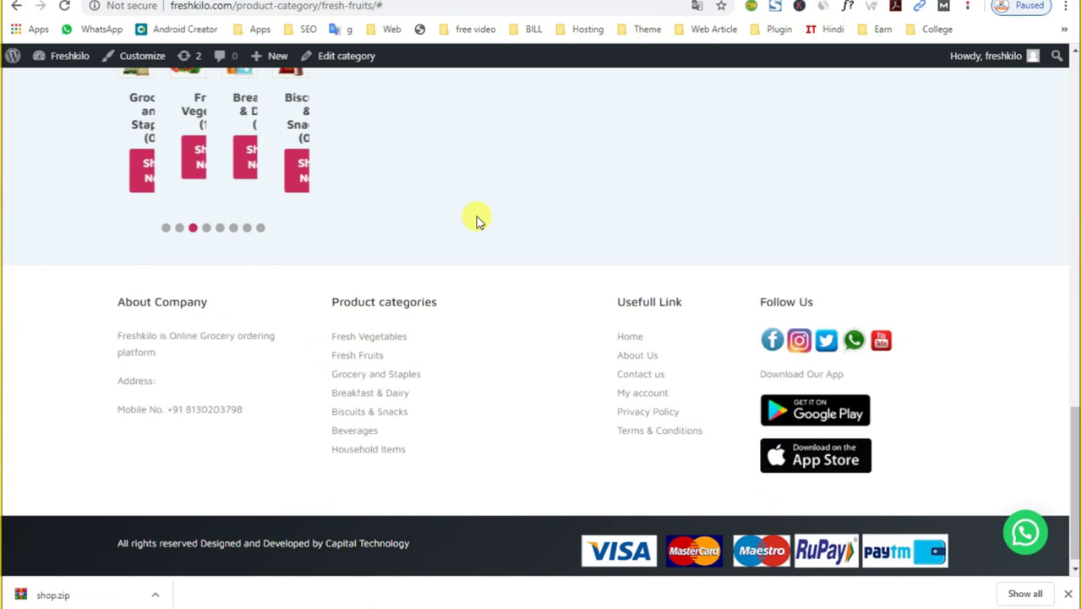
pyautogui.scroll(3, 764, 331)
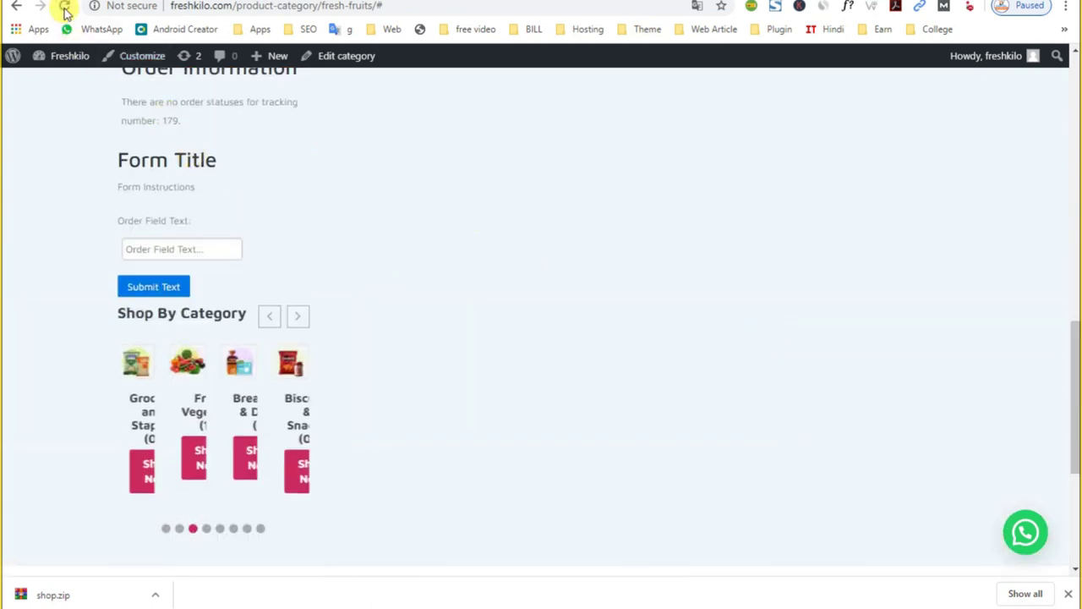
pyautogui.click(64, 12)
pyautogui.click(593, 120)
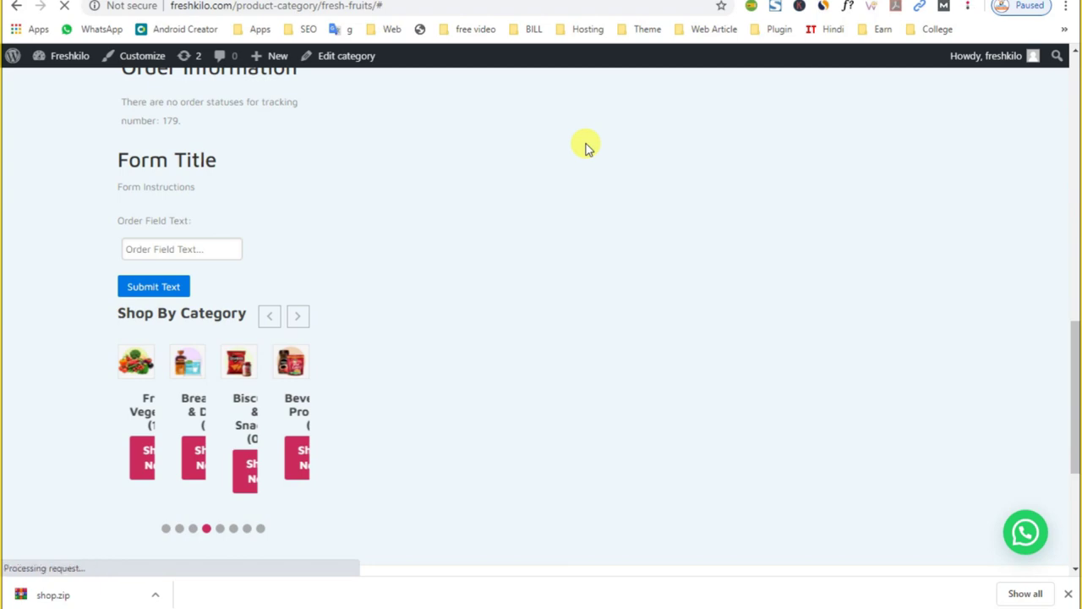
pyautogui.scroll(-9, 217, 300)
pyautogui.scroll(4, 281, 328)
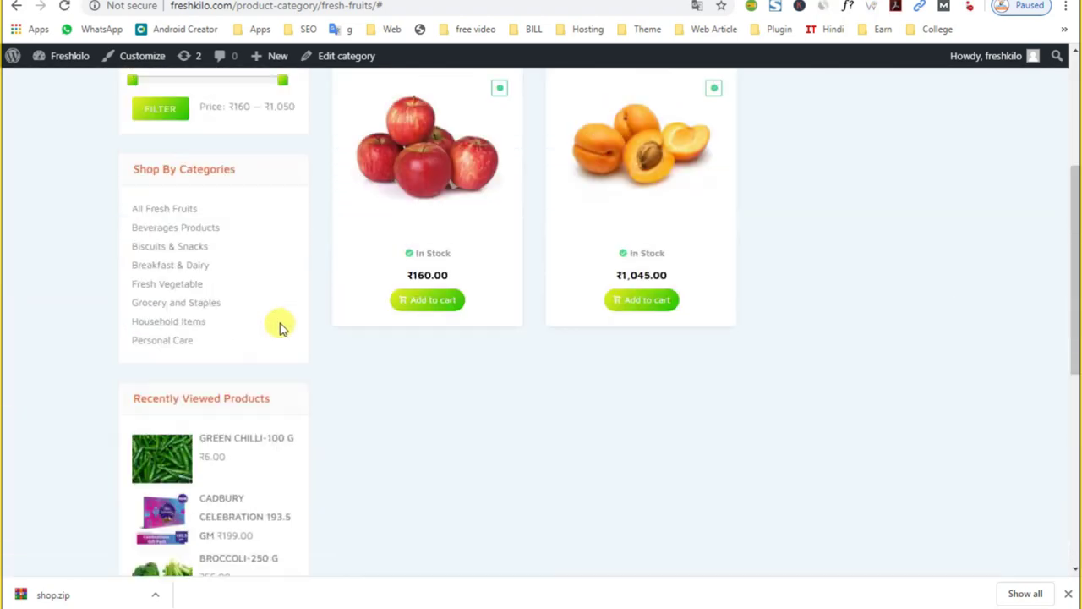
pyautogui.scroll(5, 282, 327)
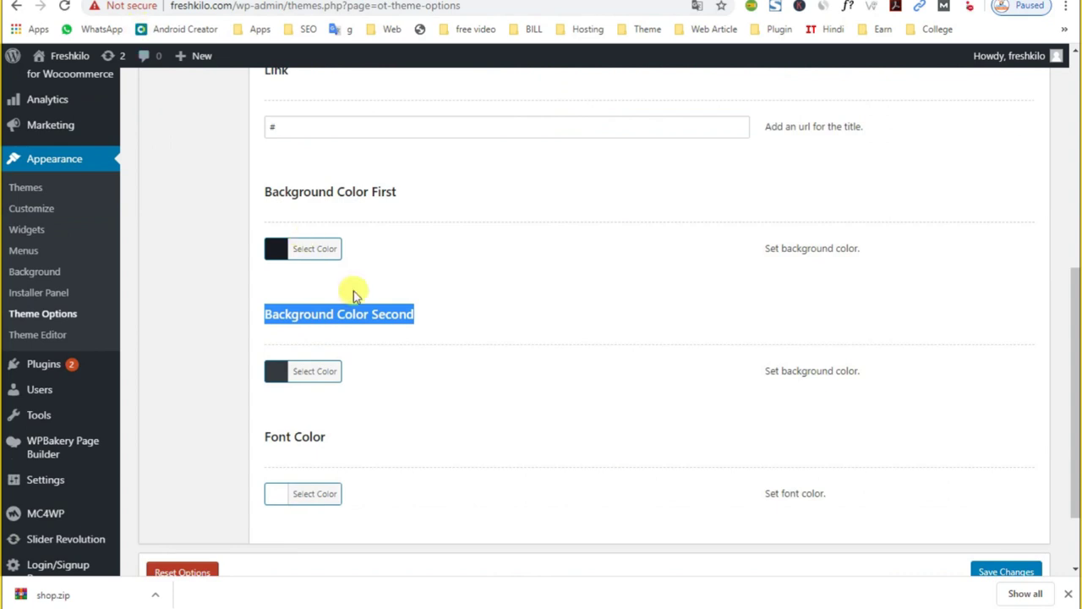
# Set the top header's first background color to yellow #f4e622
pyautogui.scroll(1, 353, 291)
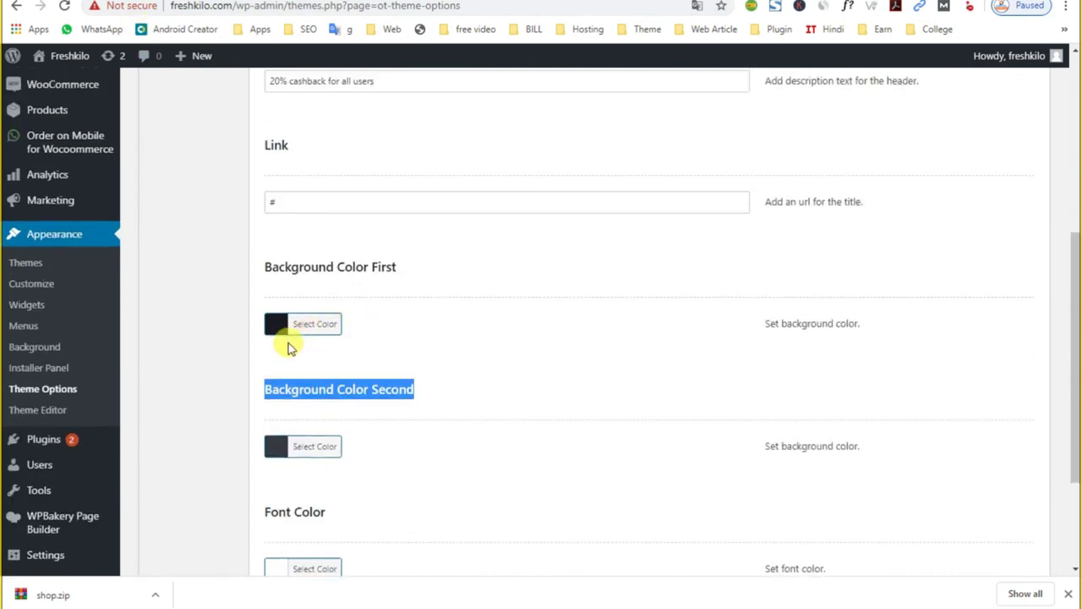
pyautogui.click(273, 328)
pyautogui.click(347, 499)
pyautogui.moveTo(298, 359); pyautogui.dragTo(293, 352)
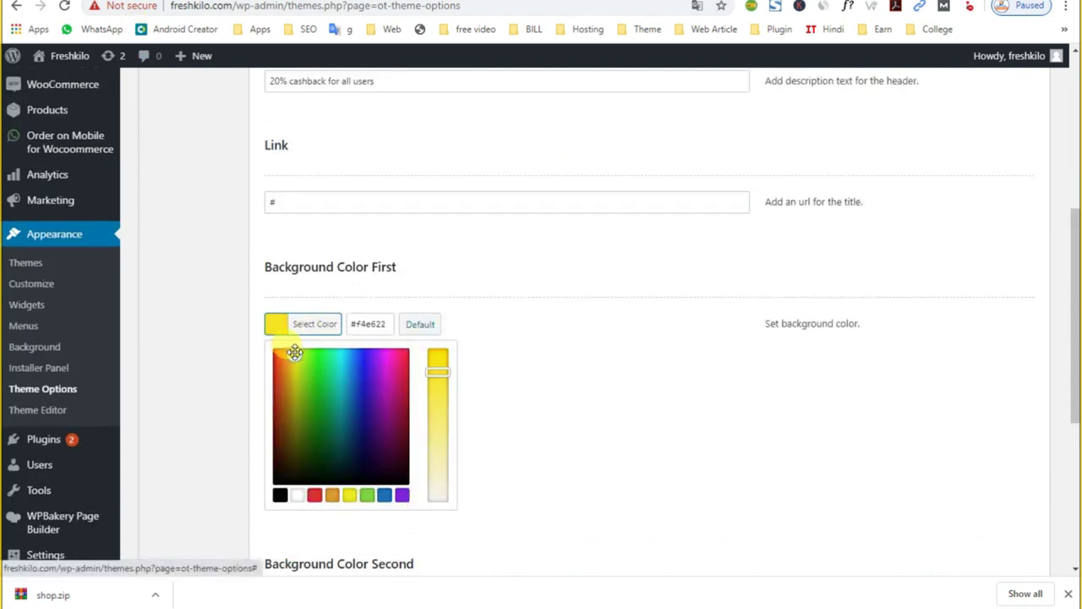
pyautogui.click(633, 355)
# Set the top header's second background color to green #50db43
pyautogui.scroll(-1, 530, 437)
pyautogui.click(284, 374)
pyautogui.scroll(-2, 366, 444)
pyautogui.click(367, 393)
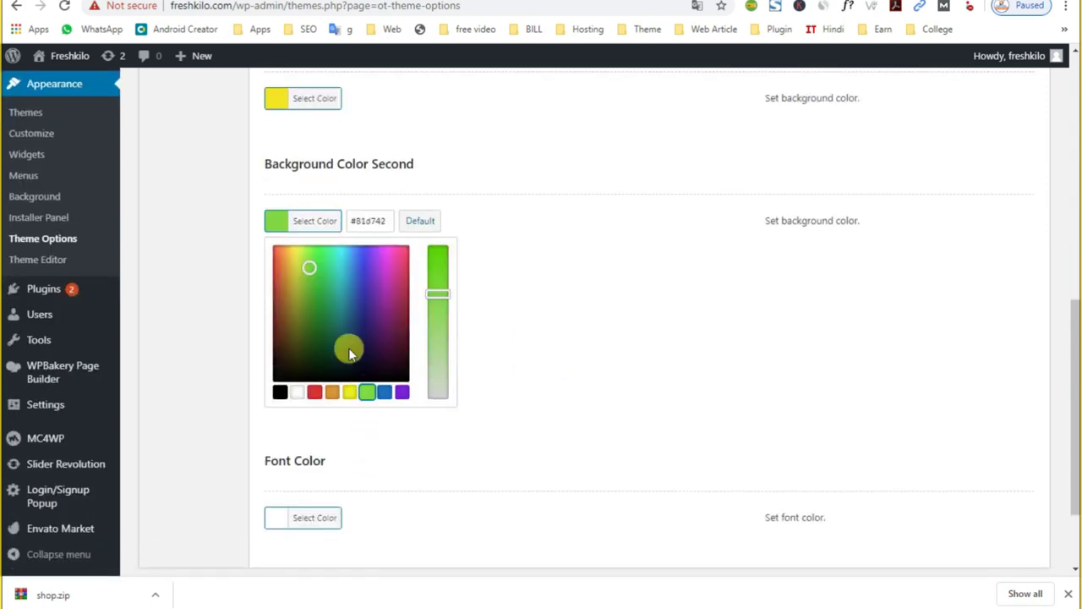
pyautogui.moveTo(310, 267); pyautogui.dragTo(316, 264)
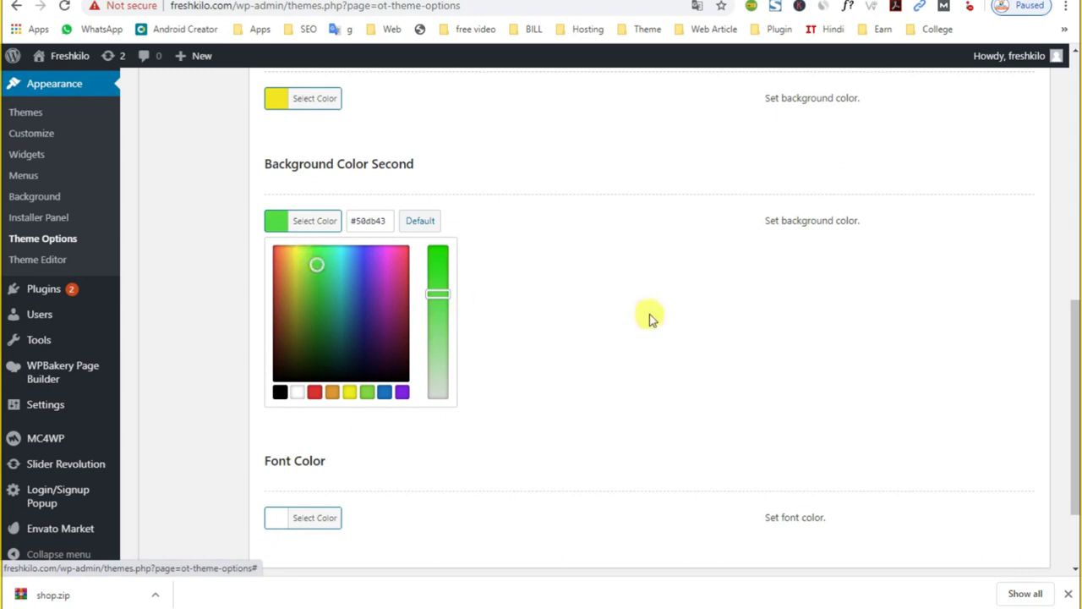
pyautogui.click(647, 313)
# Open the theme's Color Settings in a separate browser tab
pyautogui.scroll(7, 539, 374)
pyautogui.scroll(1, 534, 372)
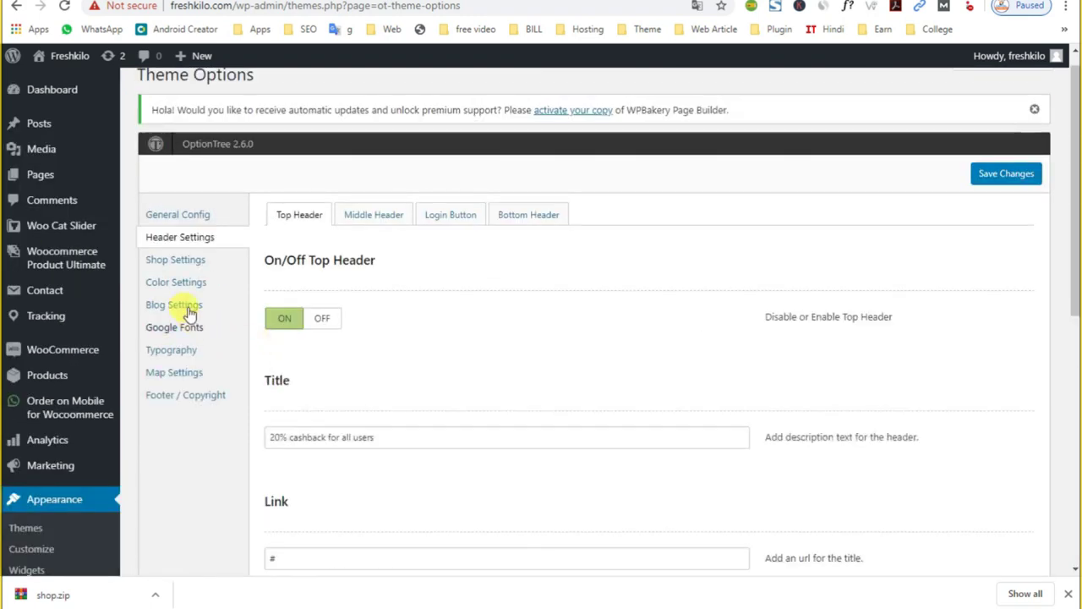
pyautogui.rightClick(199, 285)
pyautogui.press('Escape')
pyautogui.click(175, 282)
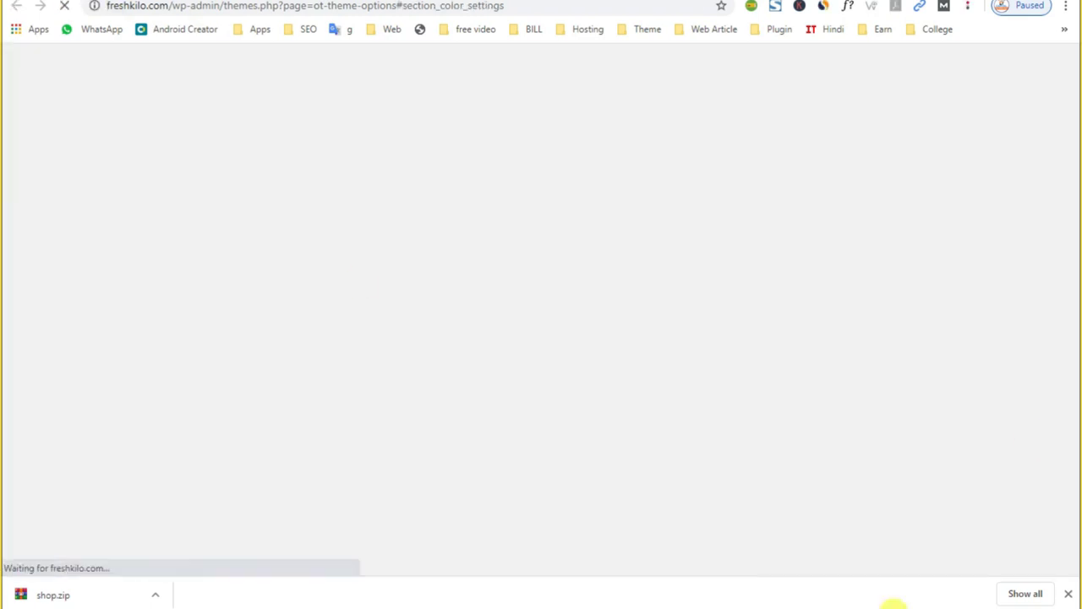
# Copy the theme's gradient first color #efef21 from Color Settings and apply it as the top header's first background color
pyautogui.scroll(-5, 399, 407)
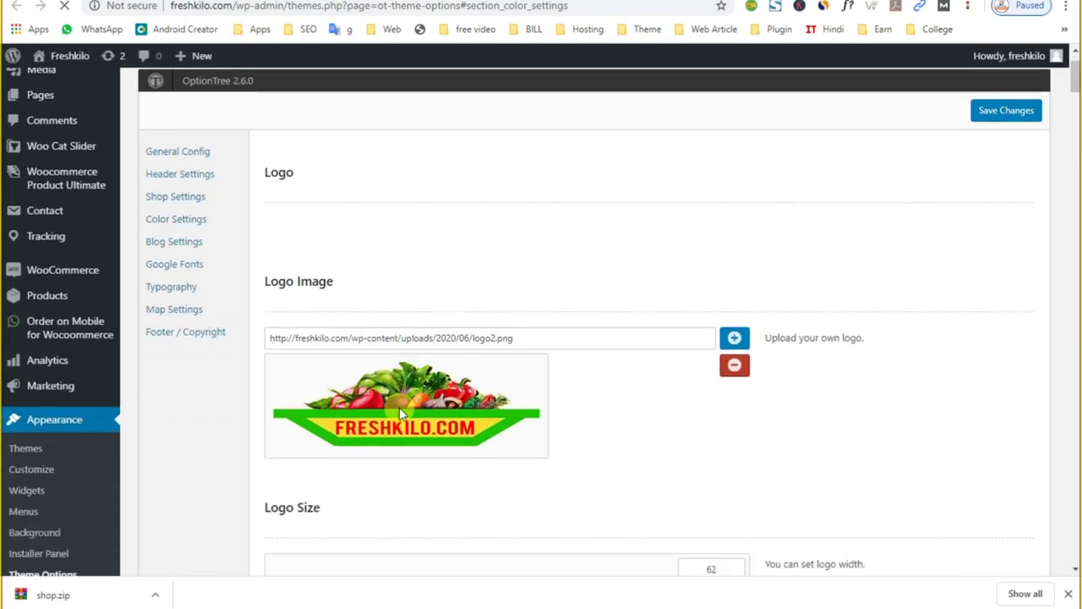
pyautogui.scroll(5, 181, 254)
pyautogui.click(176, 298)
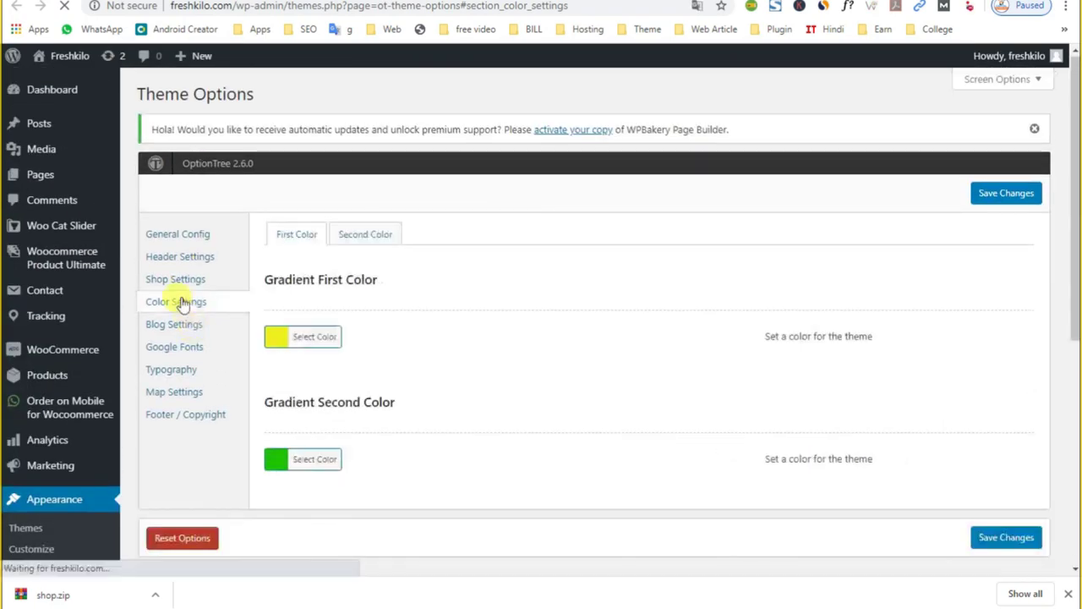
pyautogui.scroll(-1, 178, 299)
pyautogui.click(300, 313)
pyautogui.click(386, 313)
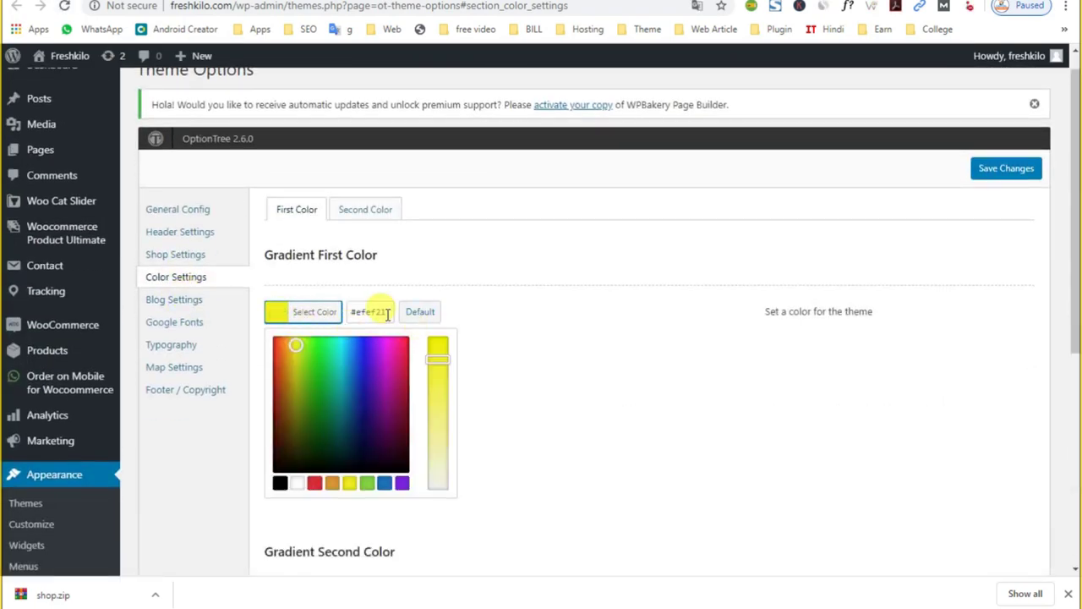
pyautogui.press('Return')
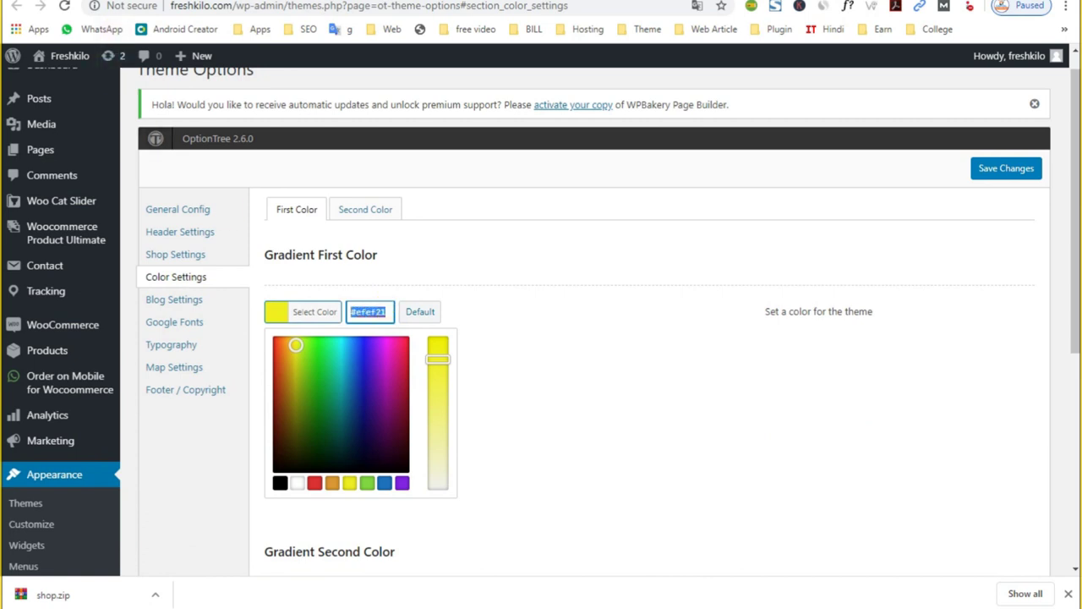
pyautogui.scroll(-4, 360, 447)
pyautogui.click(314, 380)
pyautogui.click(380, 382)
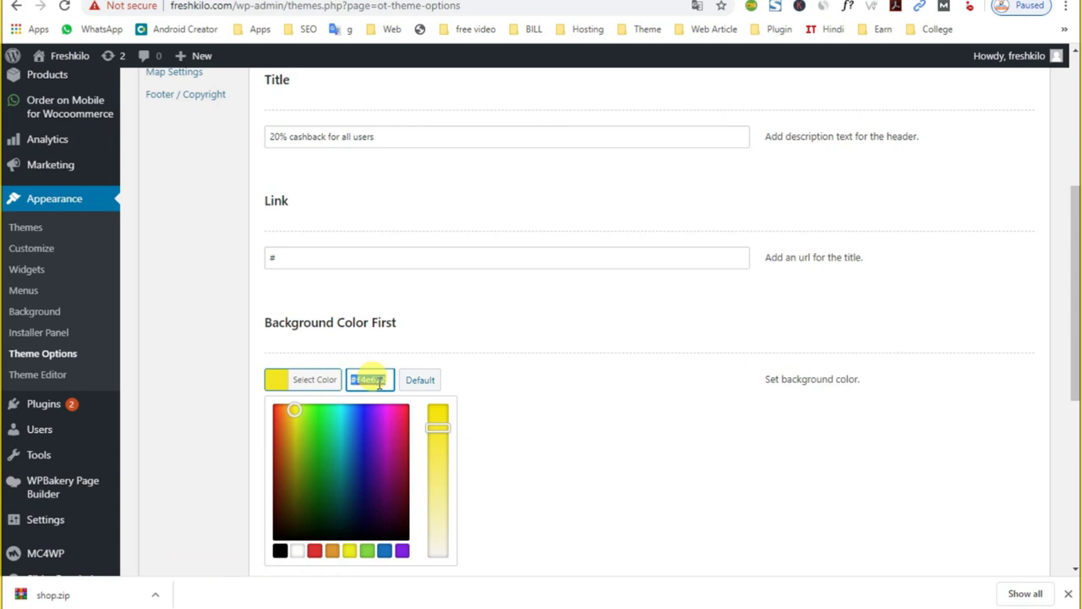
pyautogui.click(486, 394)
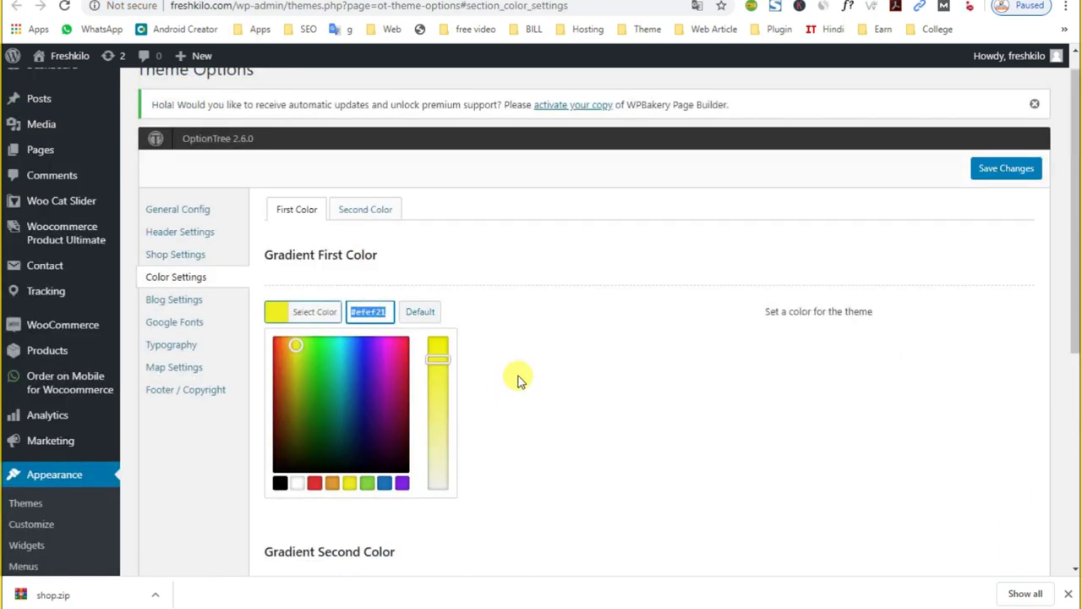
# Copy the theme's gradient second color #1dc402 into the top header's second background color and save the theme options
pyautogui.click(516, 379)
pyautogui.scroll(-1, 469, 389)
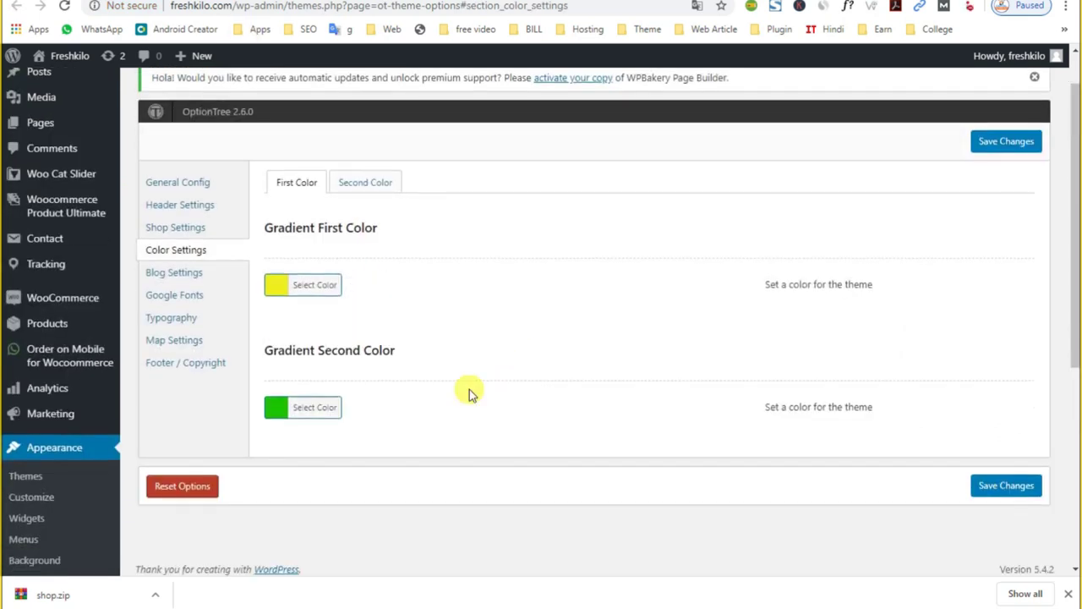
pyautogui.click(319, 364)
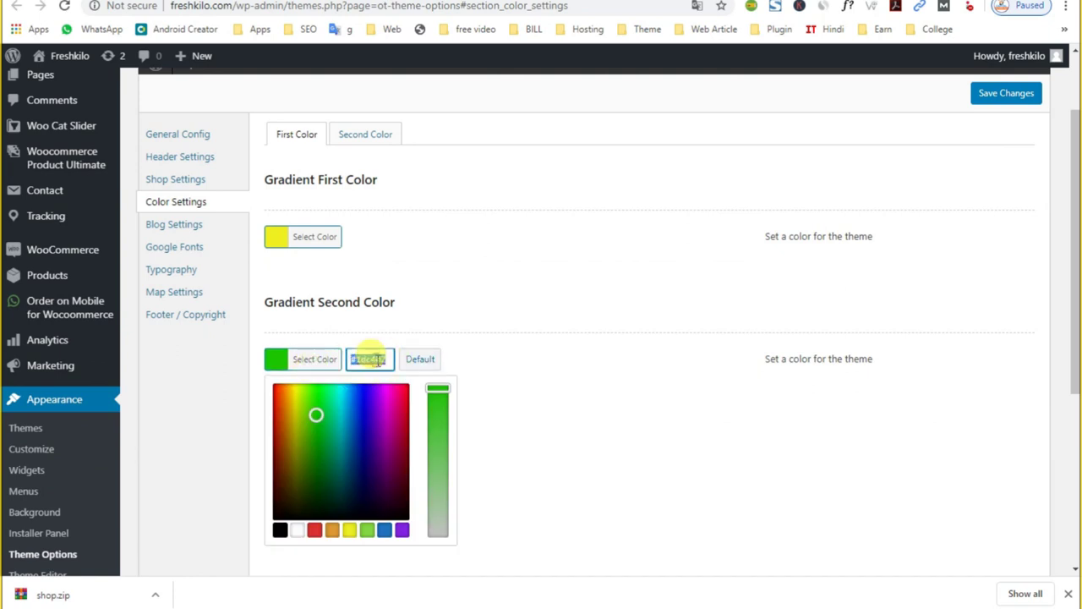
pyautogui.click(609, 338)
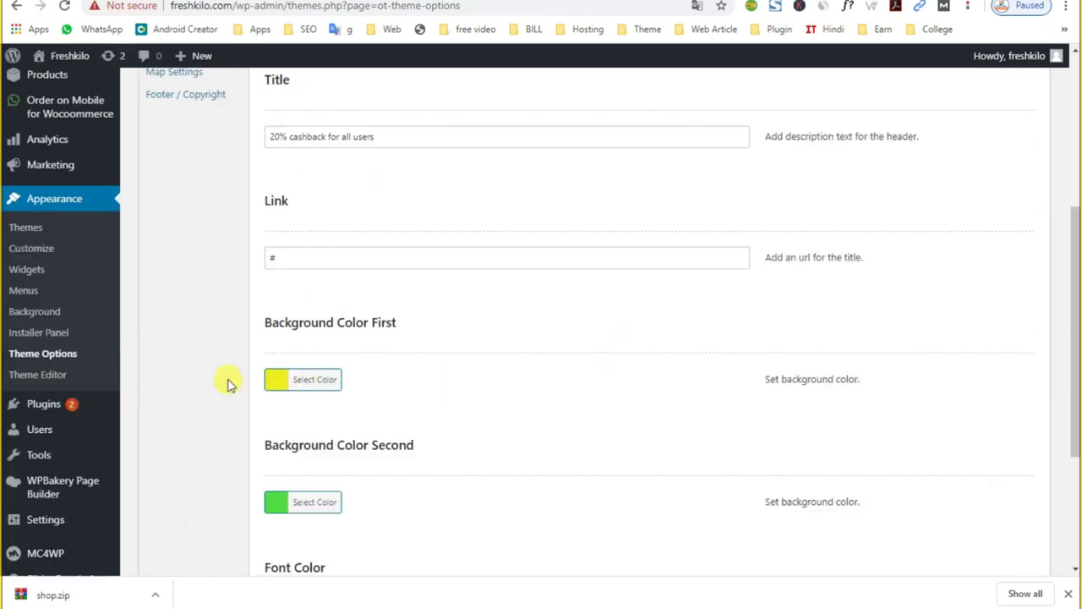
pyautogui.scroll(-3, 307, 476)
pyautogui.click(271, 287)
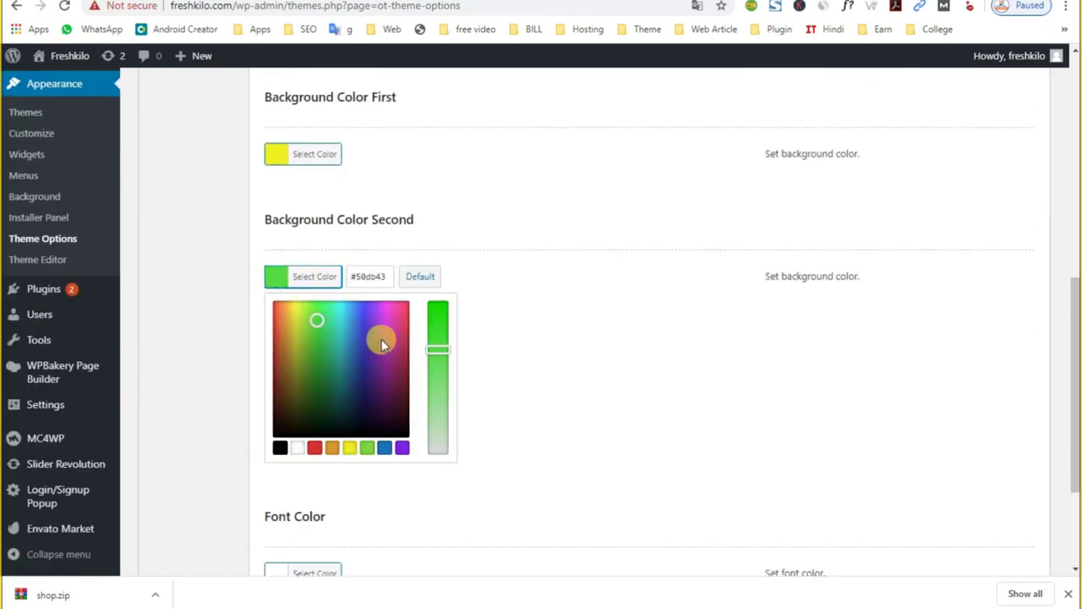
pyautogui.click(520, 287)
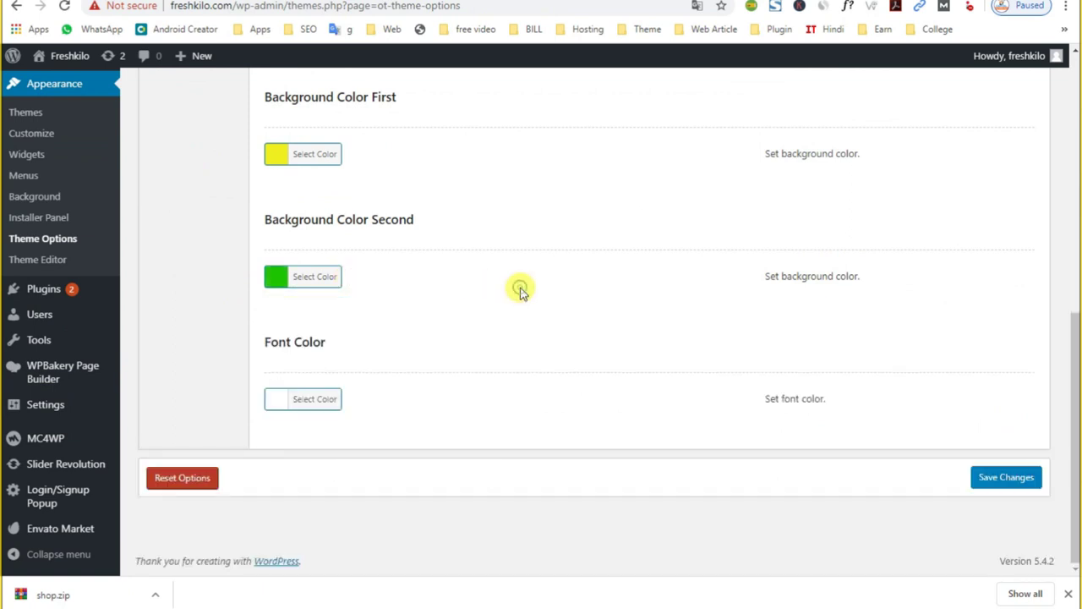
pyautogui.click(994, 482)
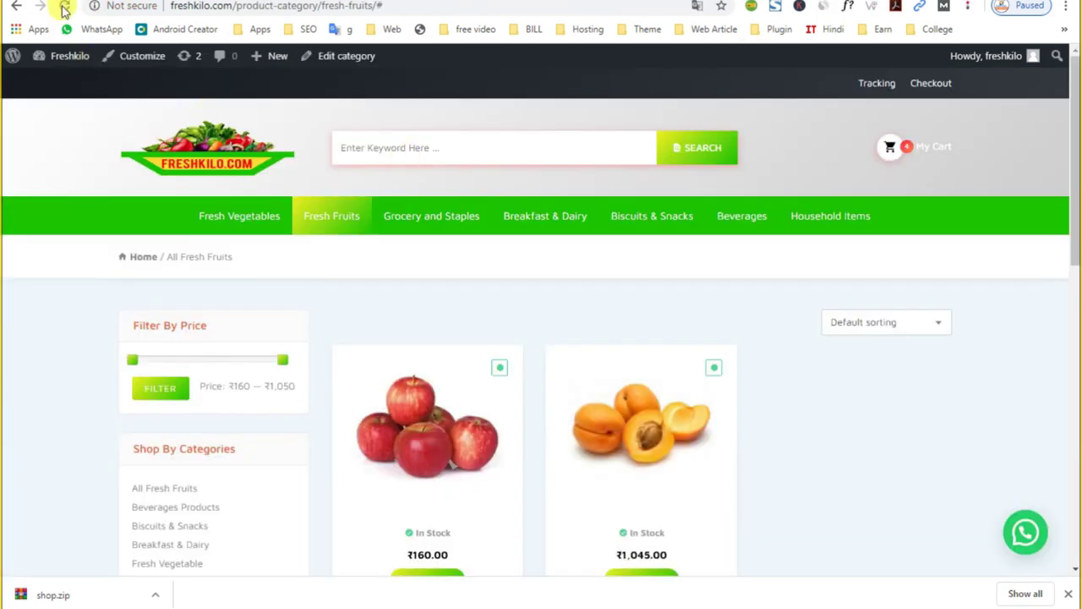
# Reload the Fresh Fruits category page, accepting the form resubmission, and check the top header's colors and links
pyautogui.click(63, 9)
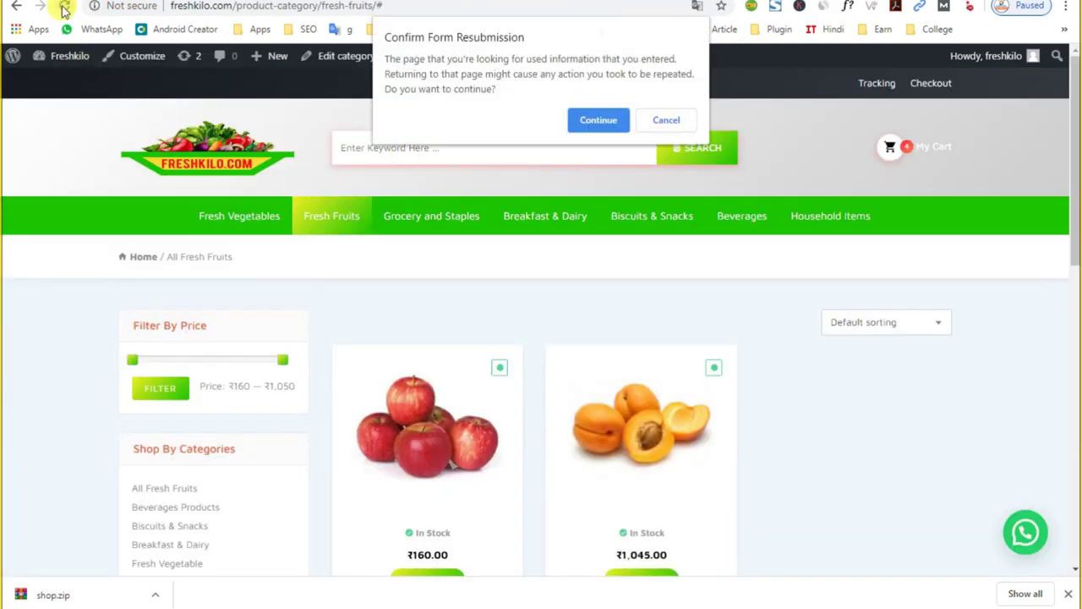
pyautogui.click(597, 118)
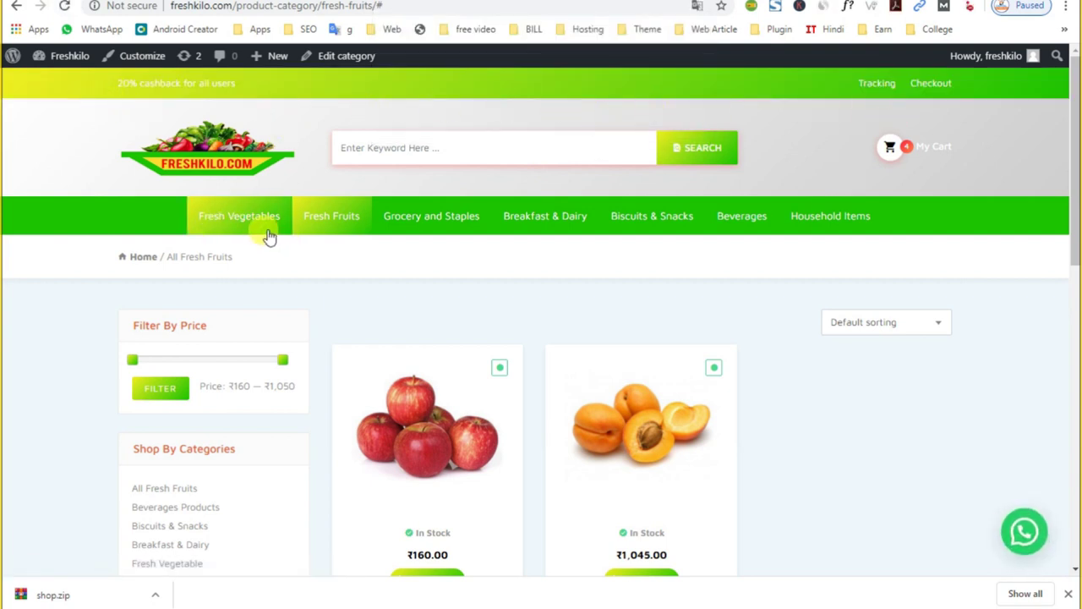
pyautogui.moveTo(979, 80); pyautogui.dragTo(845, 82)
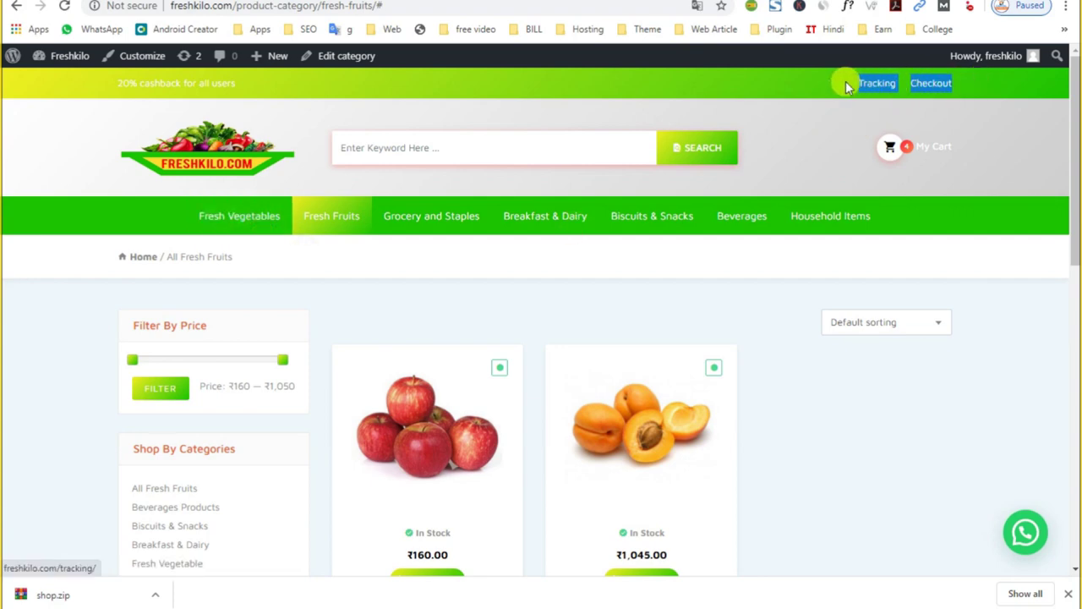
# In the incognito window, reload the home page, view and close the login popup, and open the Tracking page
pyautogui.moveTo(585, 592)
pyautogui.click(875, 583)
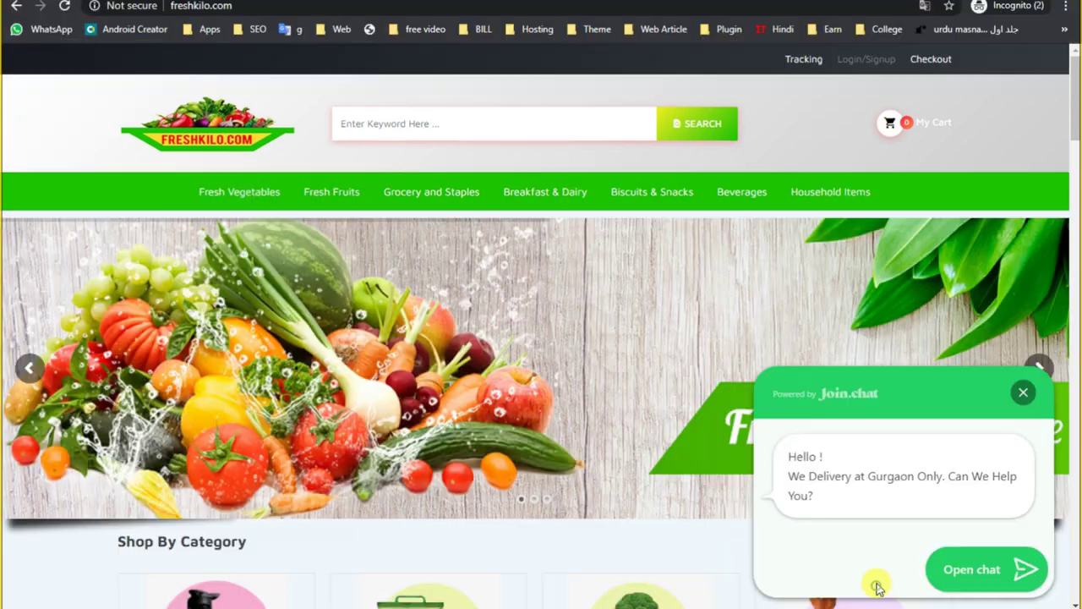
pyautogui.click(66, 8)
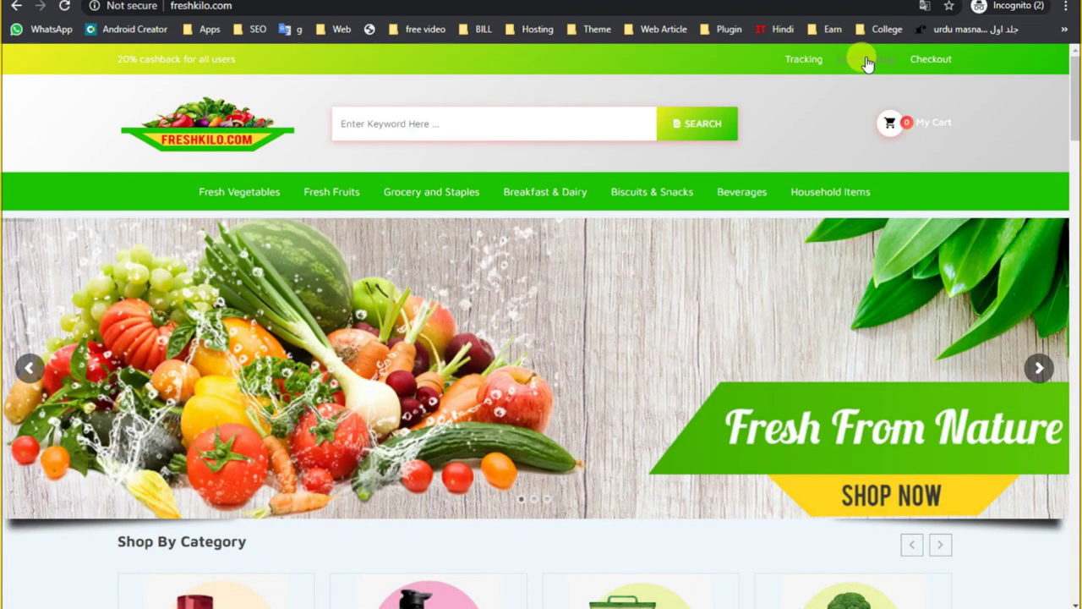
pyautogui.click(866, 60)
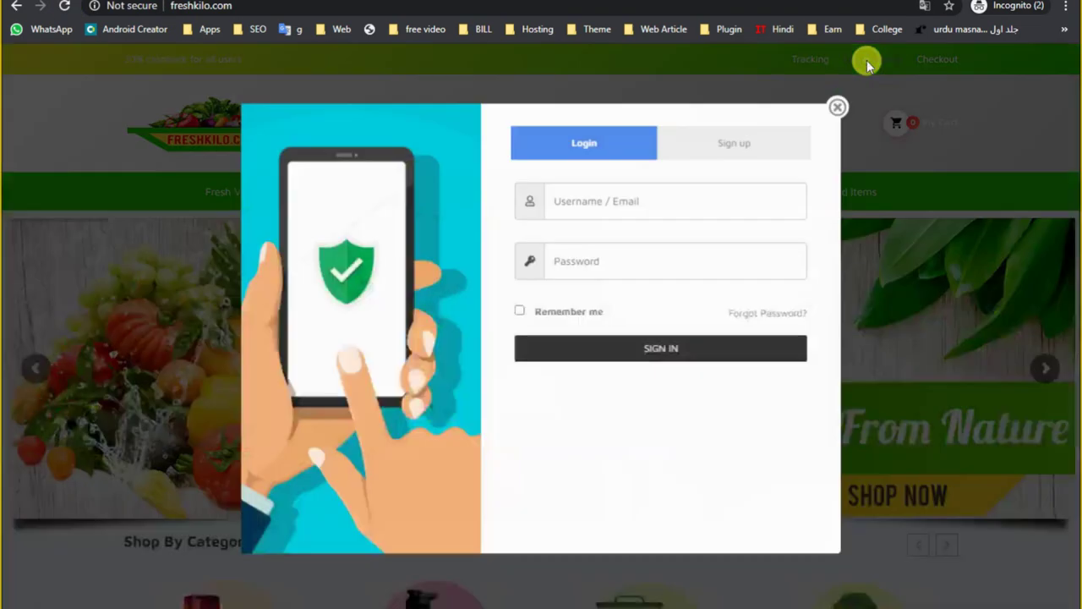
pyautogui.click(835, 107)
pyautogui.click(804, 61)
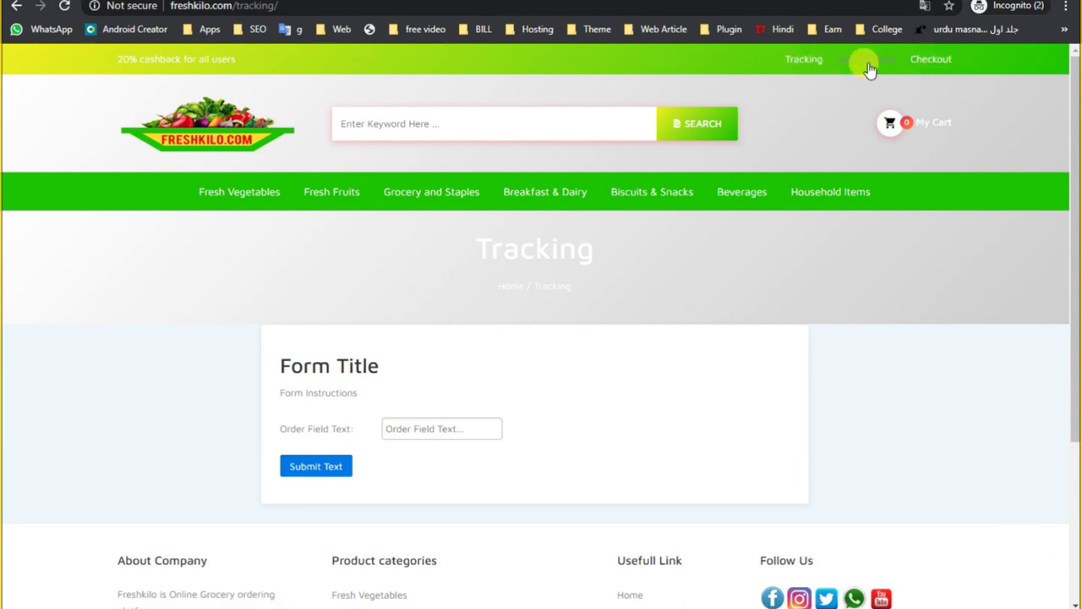
# Return to the top header settings in Theme Options and clear the title text
pyautogui.moveTo(767, 607)
pyautogui.click(586, 575)
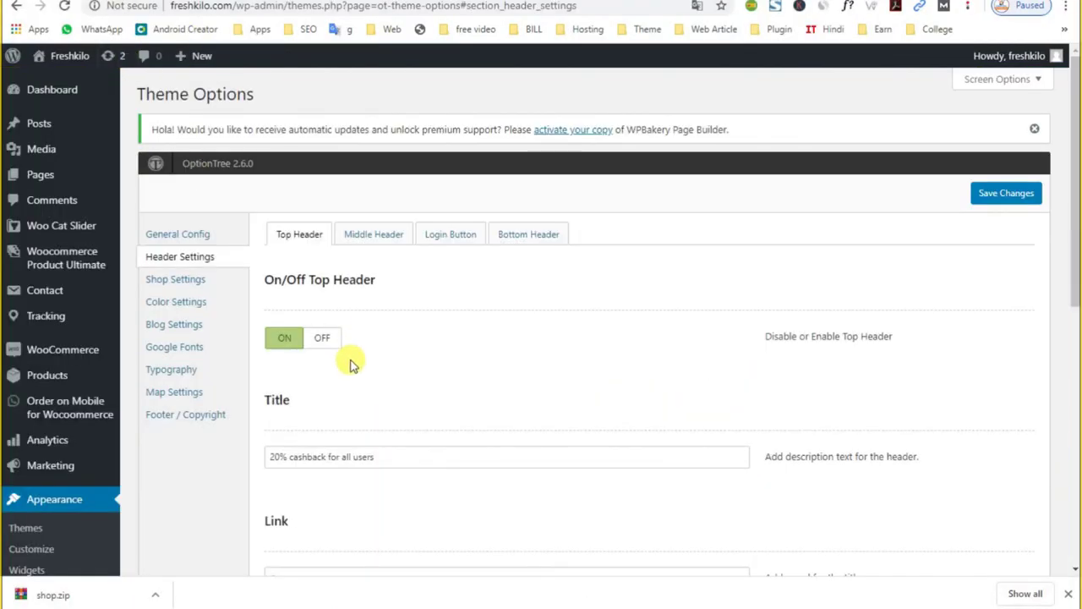
pyautogui.scroll(-2, 350, 364)
pyautogui.scroll(-2, 370, 394)
pyautogui.click(388, 157)
pyautogui.doubleClick(388, 157)
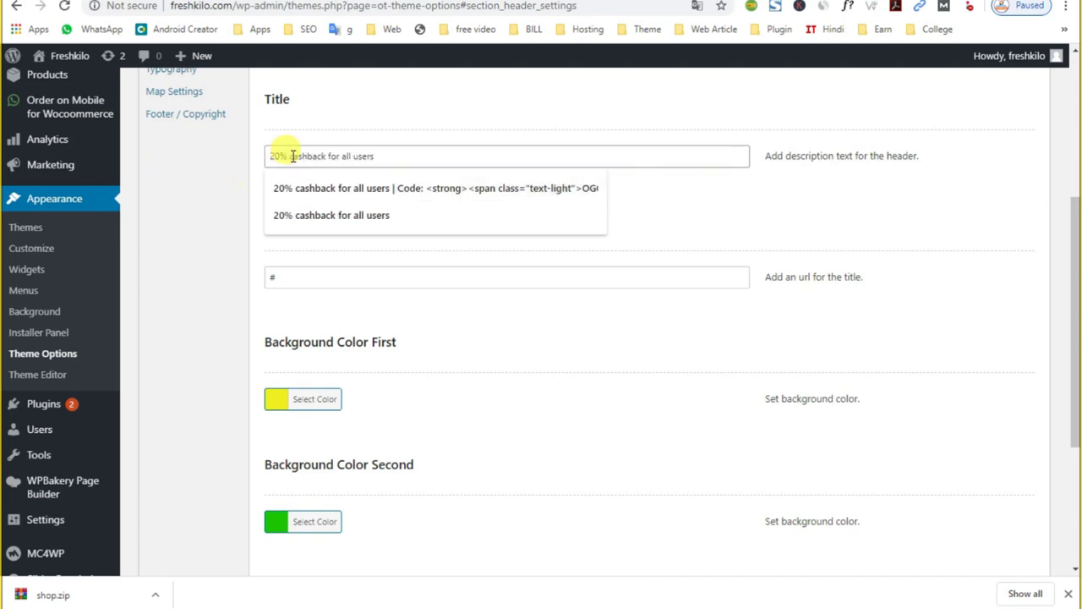
pyautogui.tripleClick(347, 153)
pyautogui.press('BackSpace')
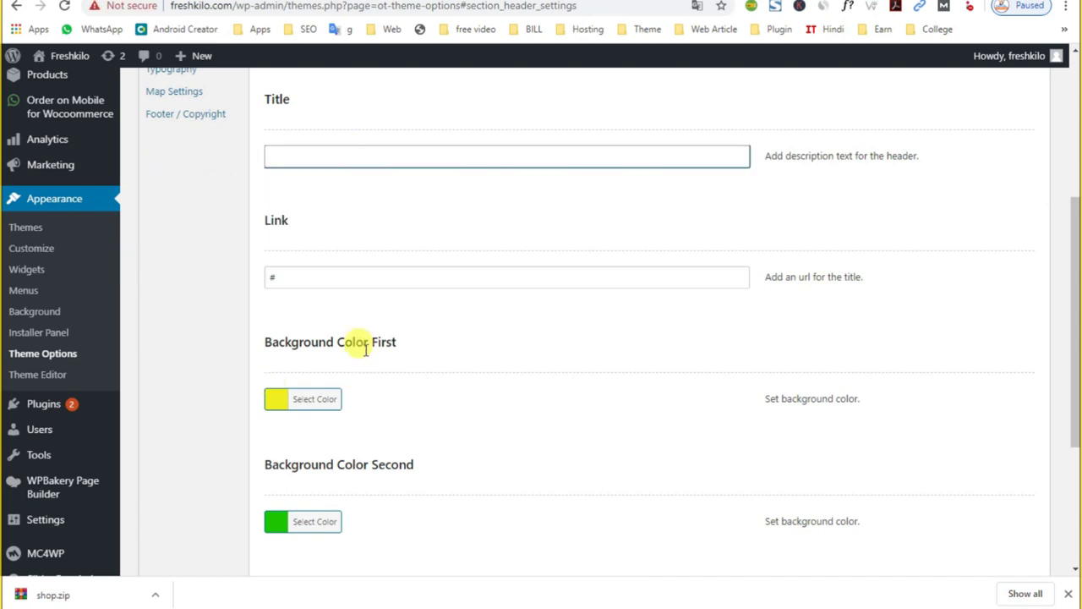
# Copy the top header's second background color #1dc402 into its first background color and save the theme options
pyautogui.scroll(-2, 381, 339)
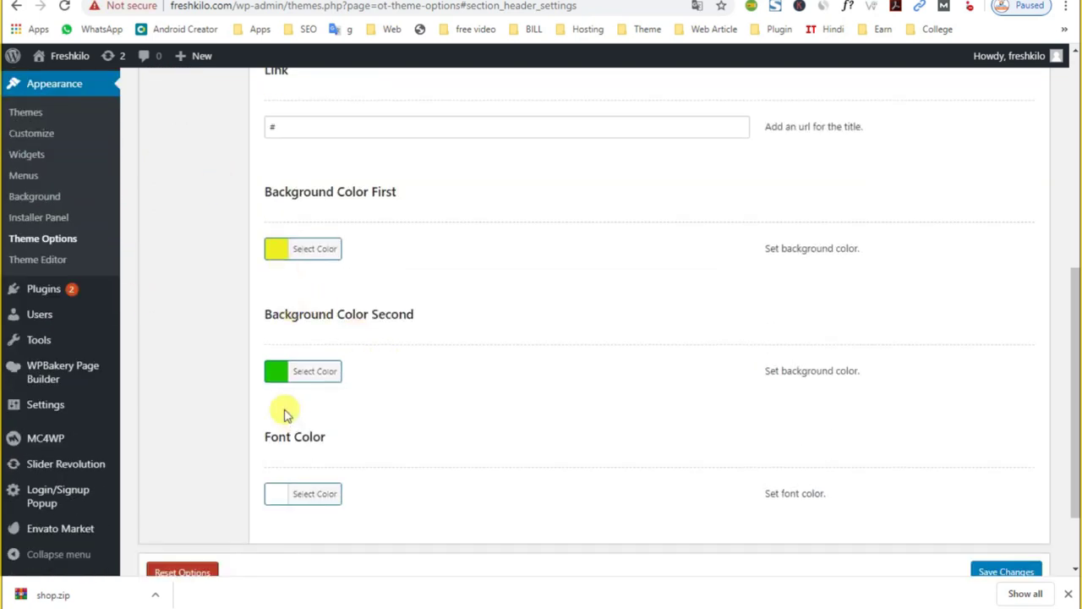
pyautogui.click(275, 385)
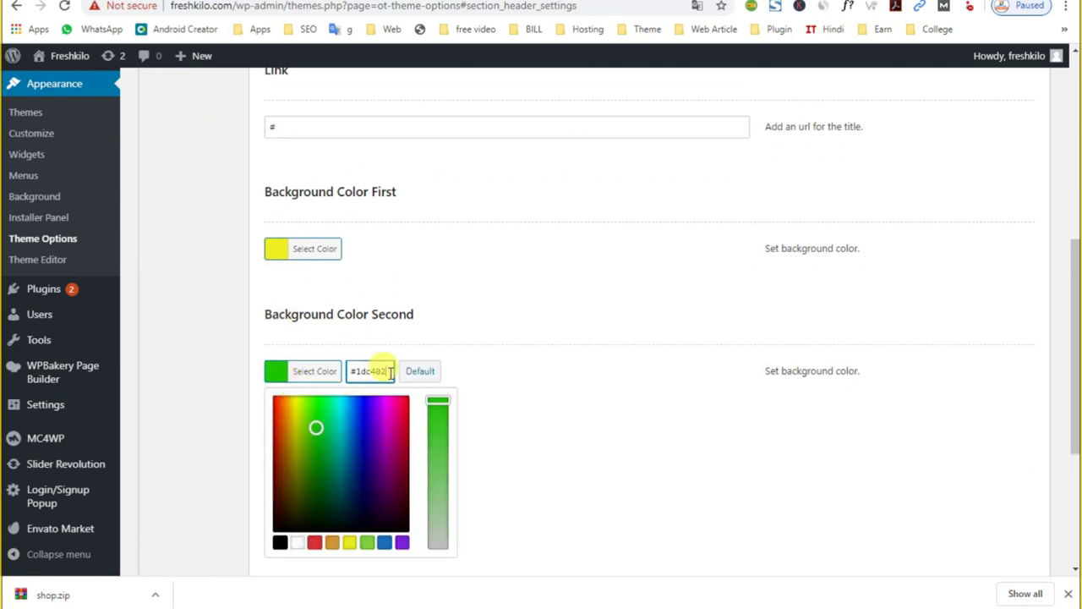
pyautogui.click(447, 311)
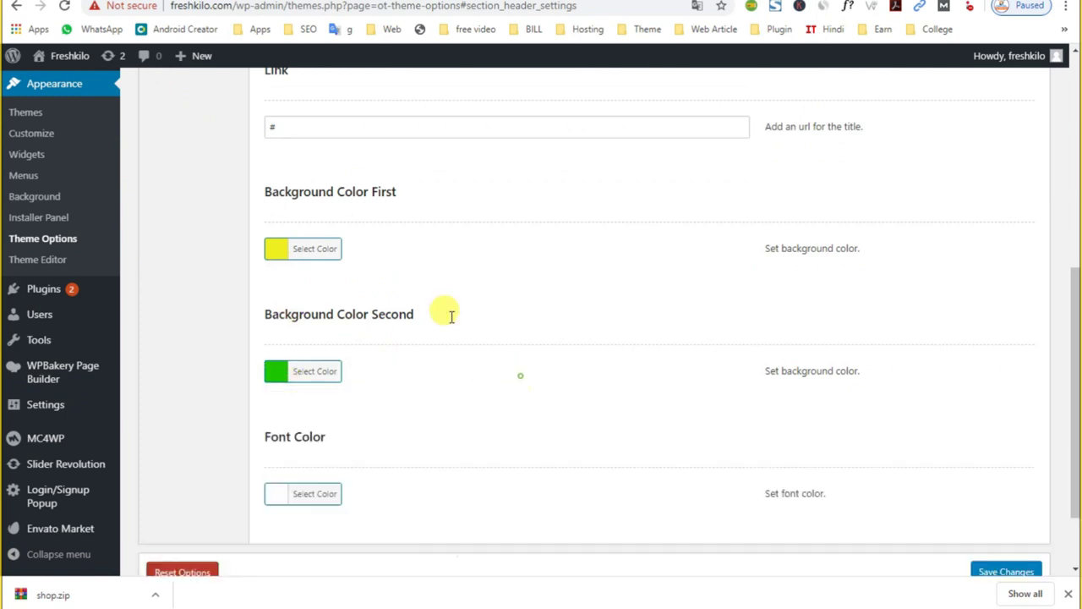
pyautogui.click(275, 254)
pyautogui.doubleClick(364, 253)
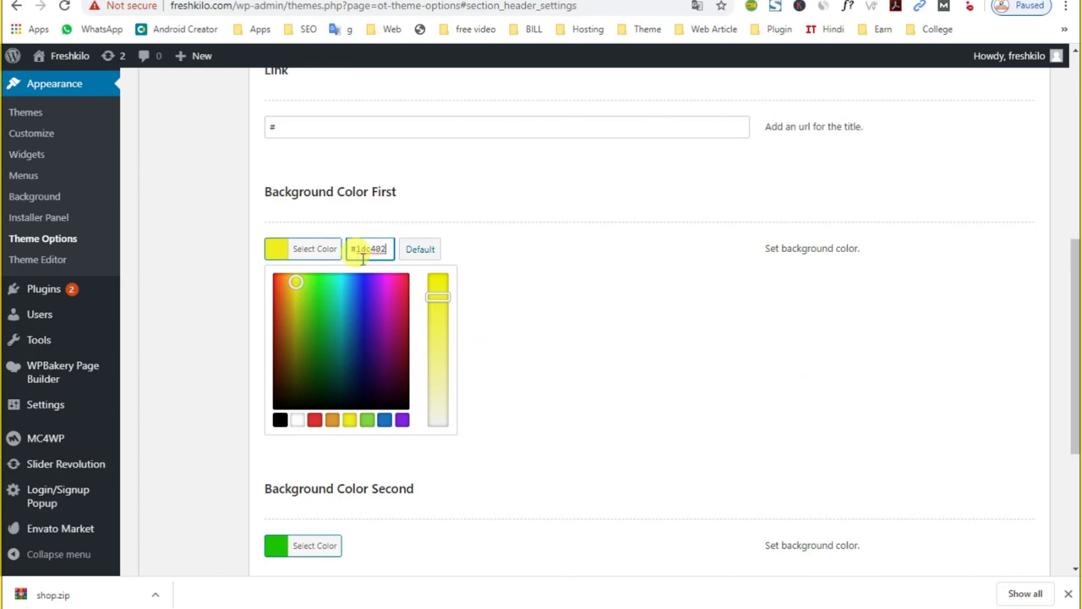
pyautogui.click(502, 236)
pyautogui.scroll(-3, 527, 386)
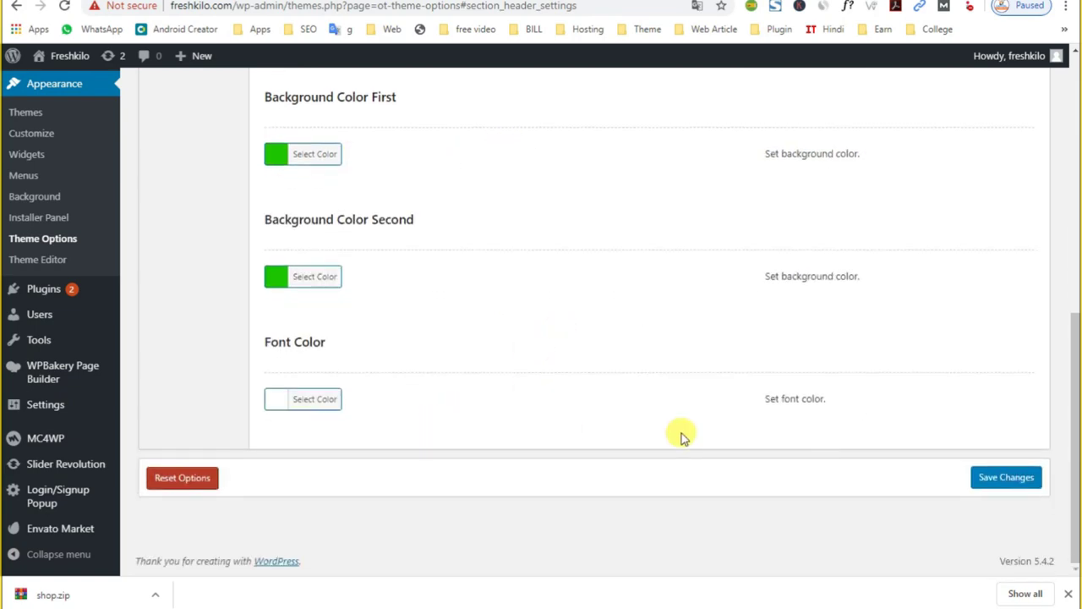
pyautogui.scroll(10, 330, 451)
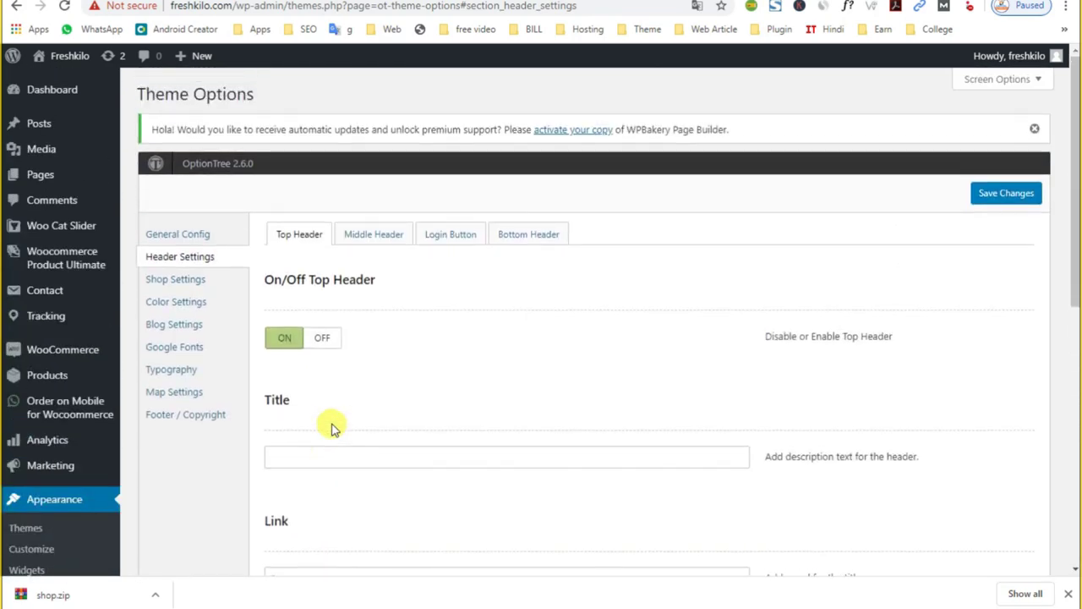
pyautogui.scroll(-10, 331, 427)
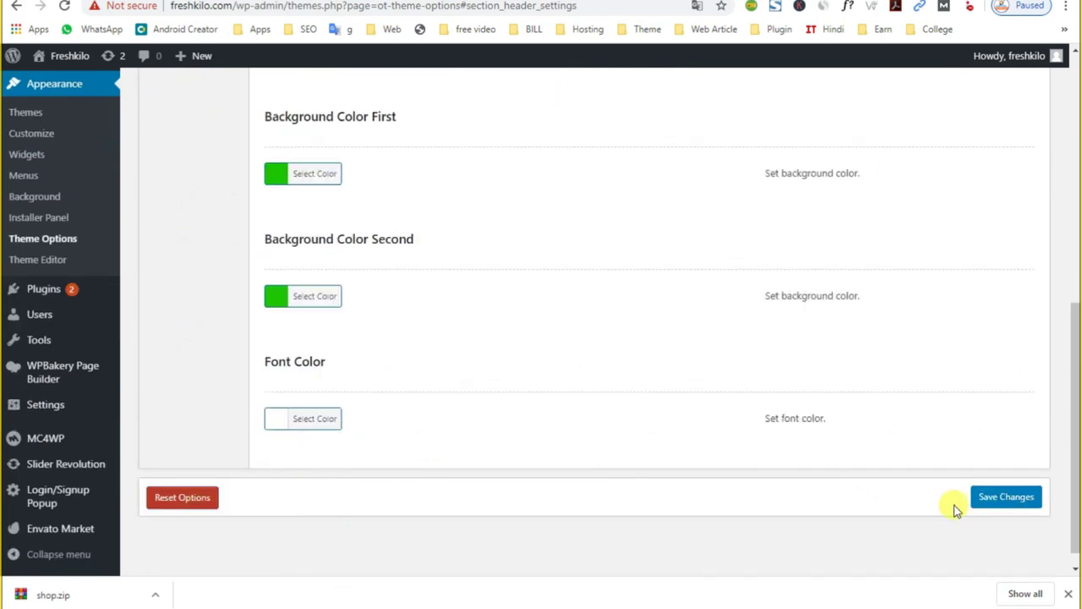
pyautogui.click(985, 500)
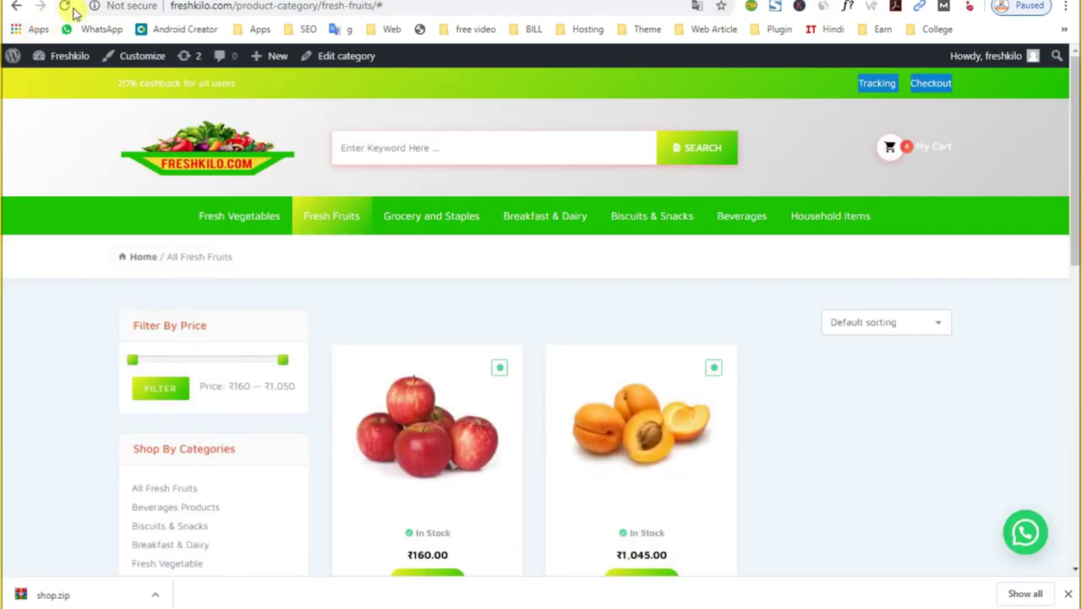
# Check the top header on the reloaded Fresh Fruits page and look over the home page in the incognito window
pyautogui.click(65, 7)
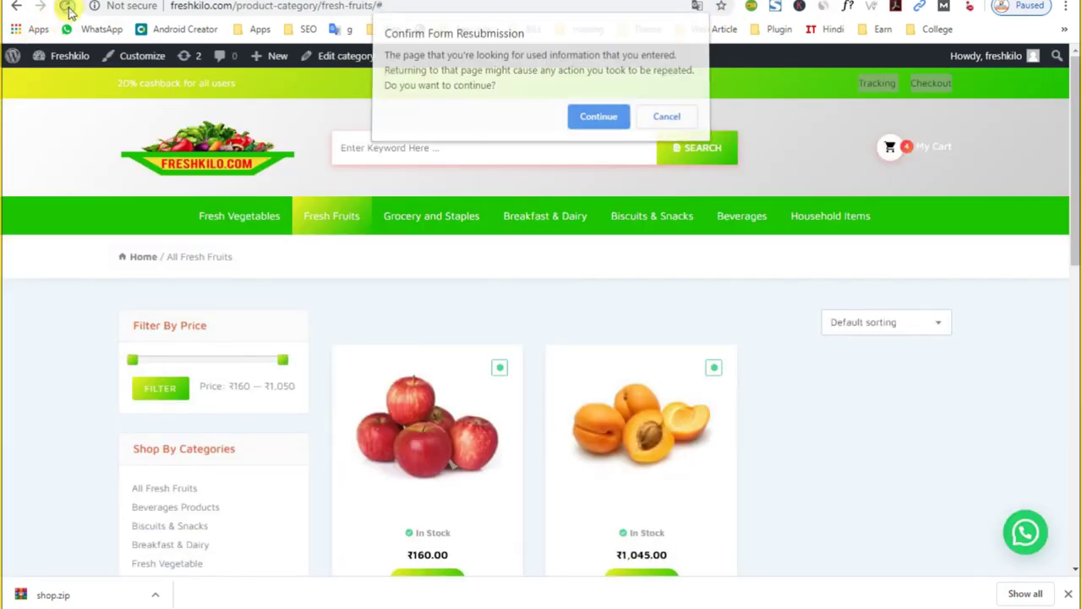
pyautogui.click(592, 123)
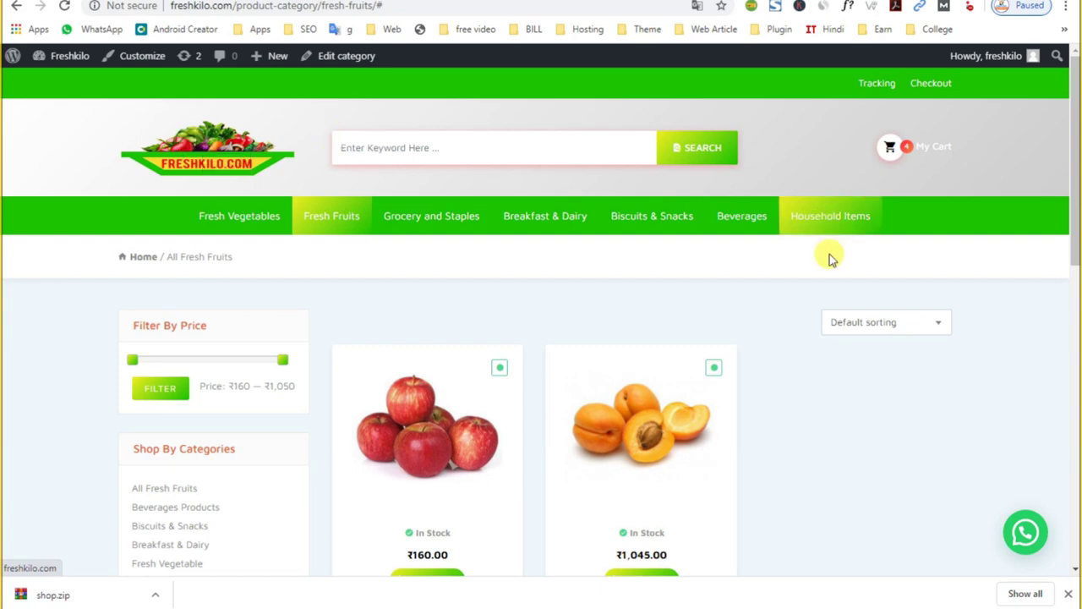
pyautogui.click(886, 571)
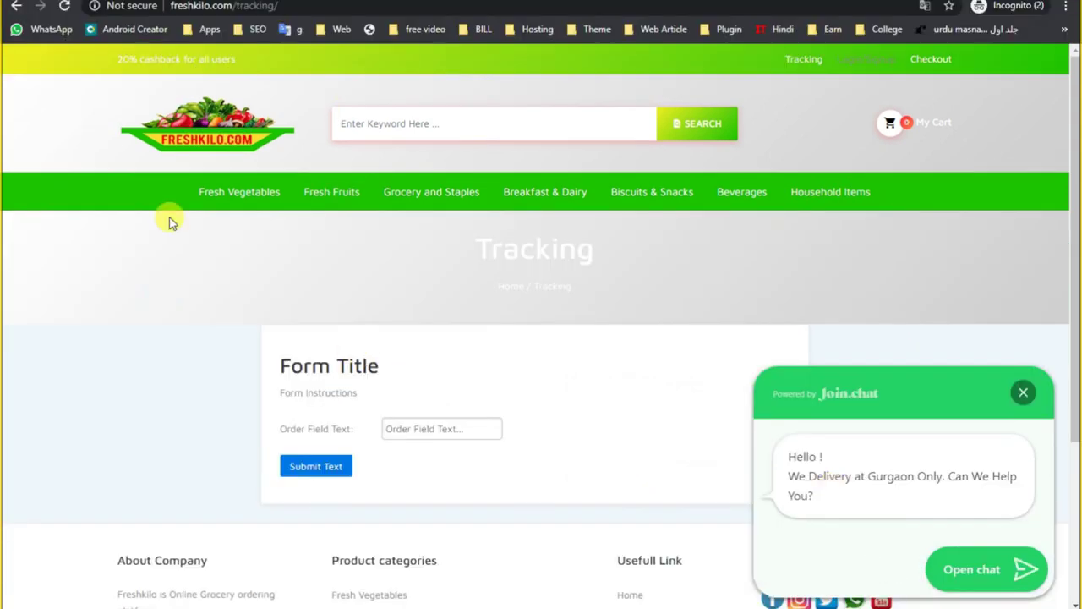
pyautogui.click(216, 144)
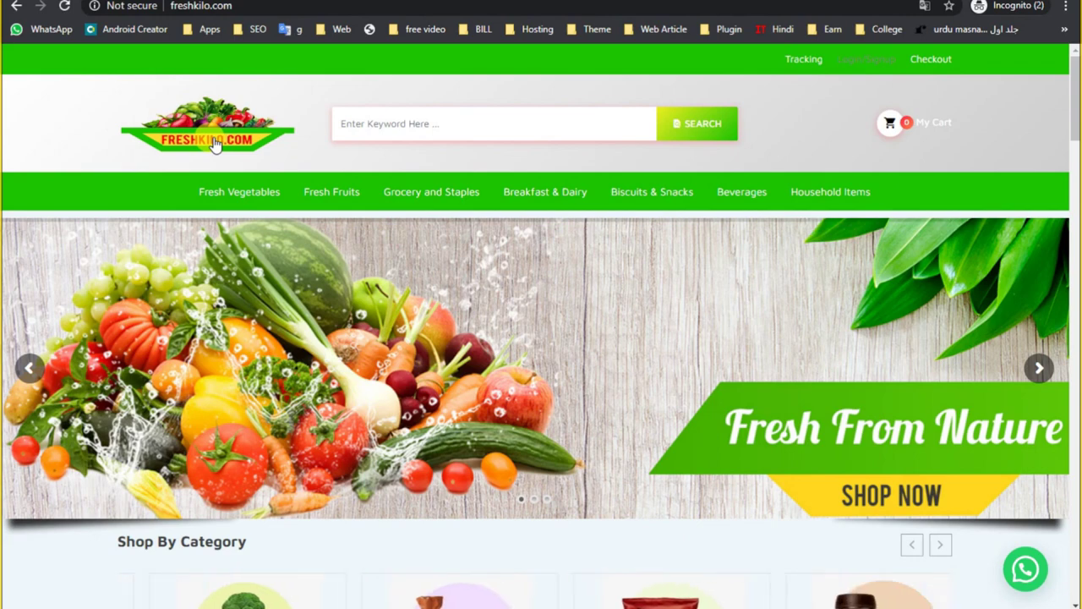
pyautogui.scroll(-10, 549, 416)
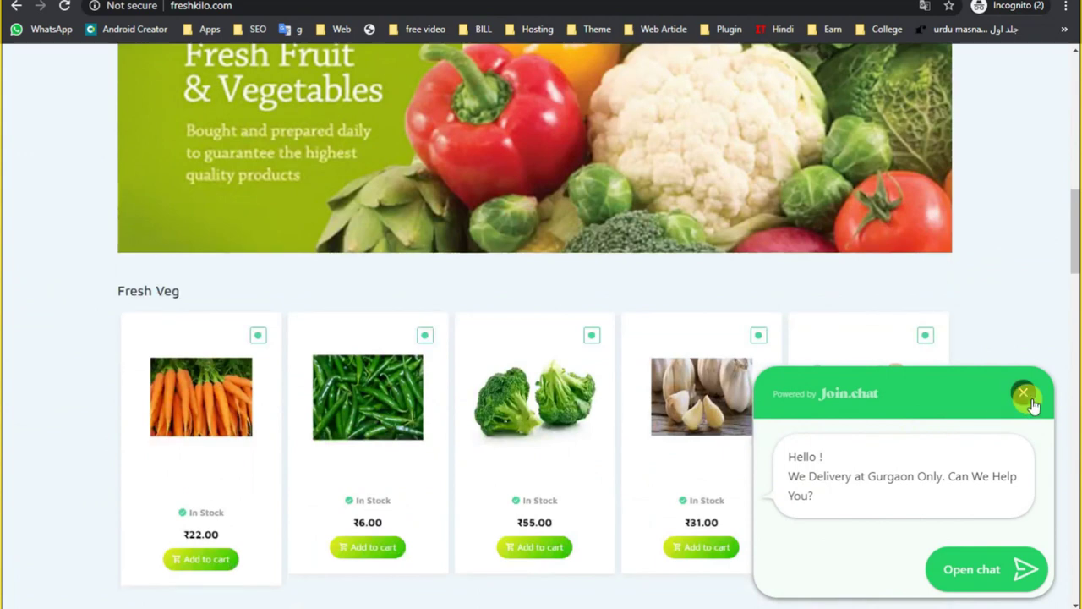
# Dismiss the chat popup, then open the BROCCOLI-250 G product and add one to the cart
pyautogui.click(1023, 394)
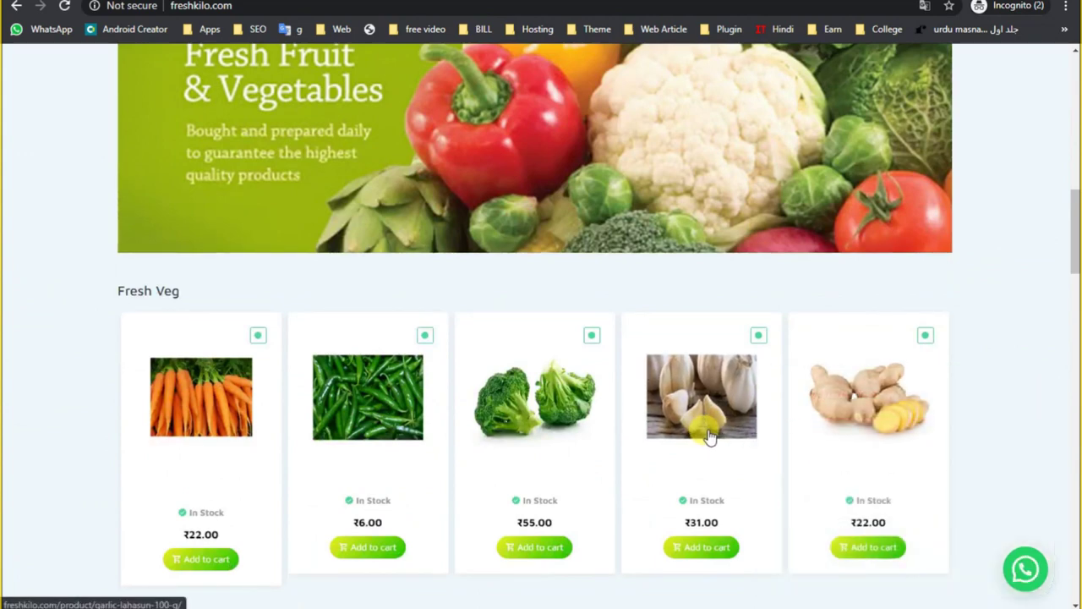
pyautogui.click(504, 425)
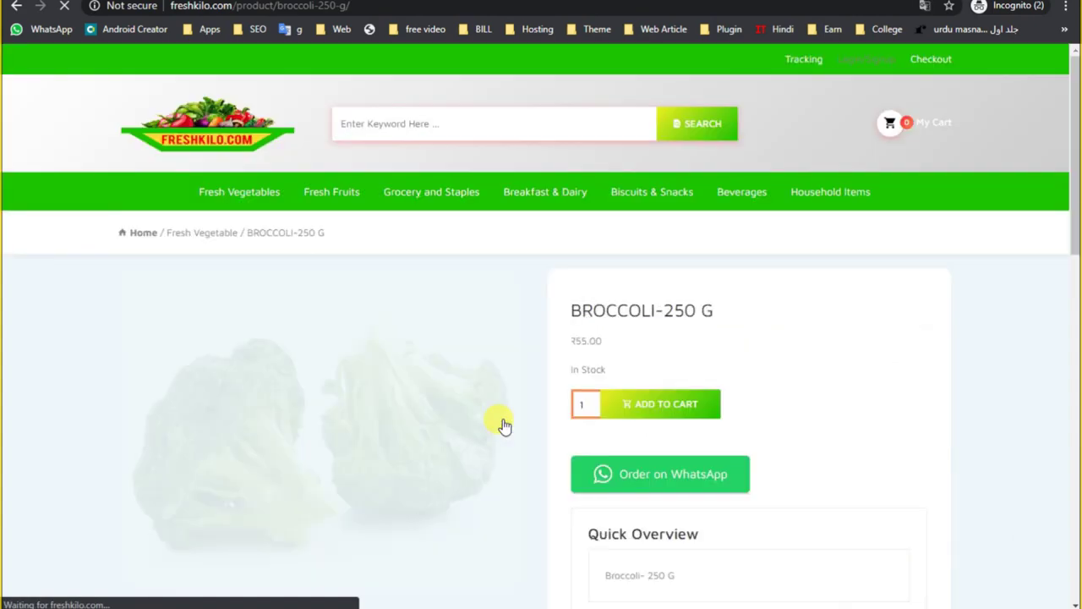
pyautogui.scroll(-4, 306, 455)
pyautogui.scroll(3, 306, 455)
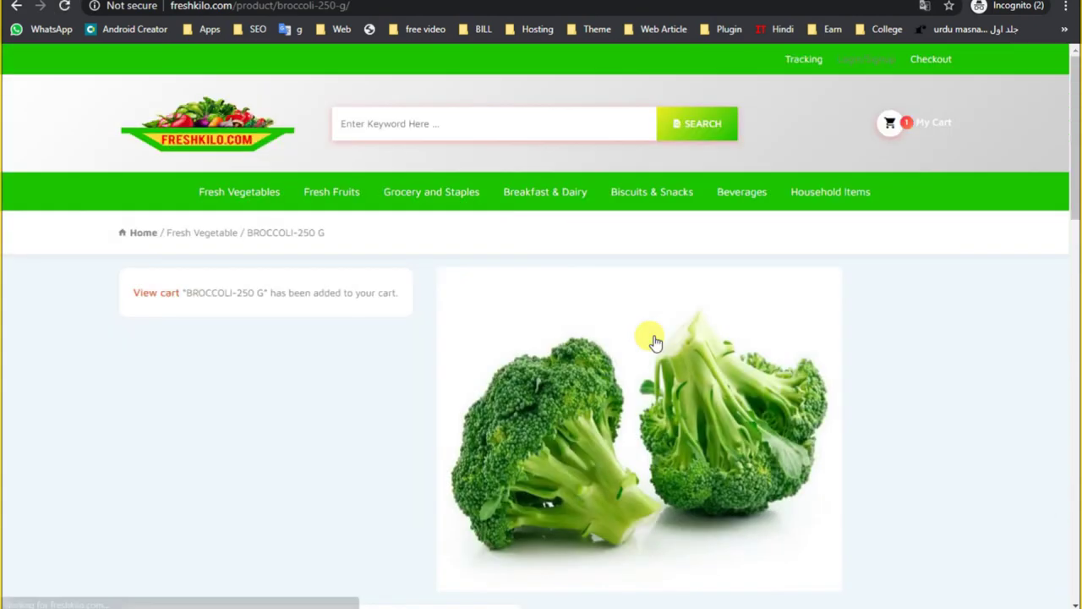
pyautogui.scroll(-3, 651, 343)
pyautogui.scroll(3, 635, 345)
# Proceed from the cart to checkout and fill in the billing details with the saved customer name, address and phone number
pyautogui.click(917, 134)
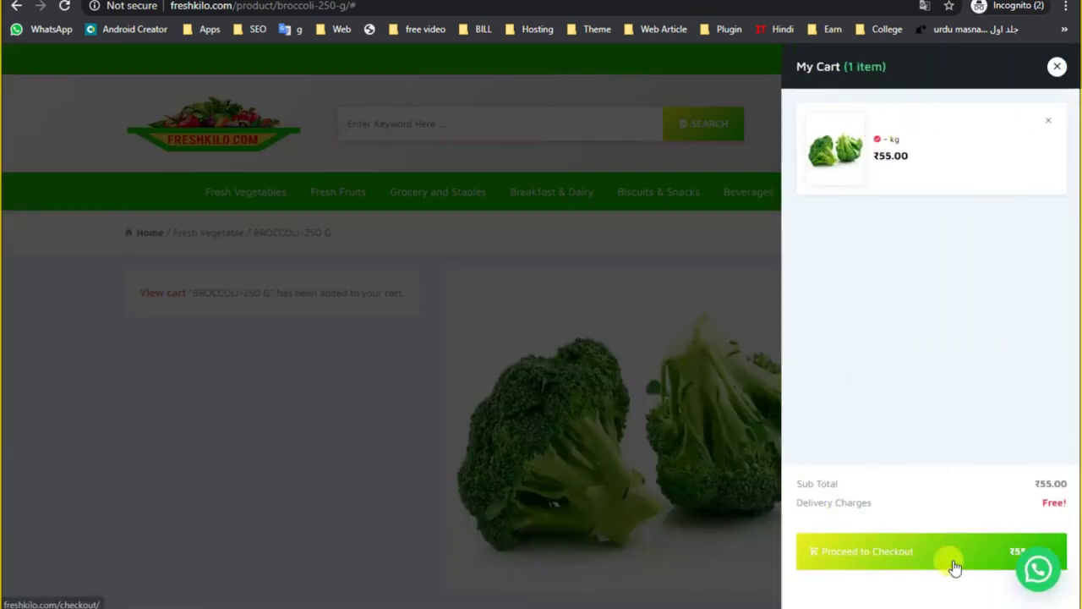
pyautogui.click(1019, 552)
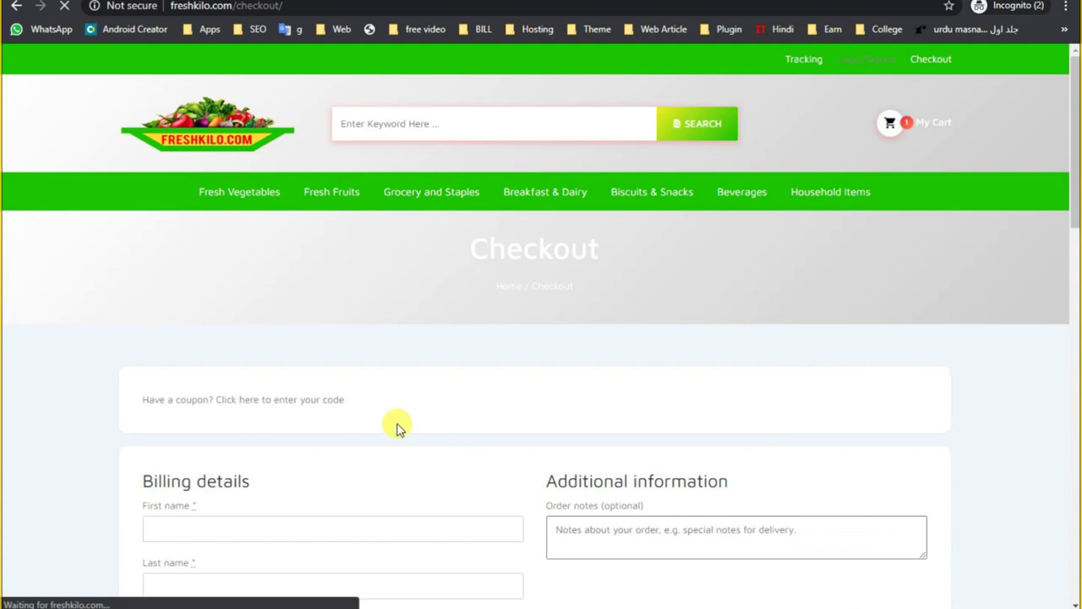
pyautogui.scroll(-3, 398, 427)
pyautogui.click(190, 303)
pyautogui.click(194, 359)
pyautogui.scroll(-4, 391, 385)
pyautogui.scroll(2, 198, 273)
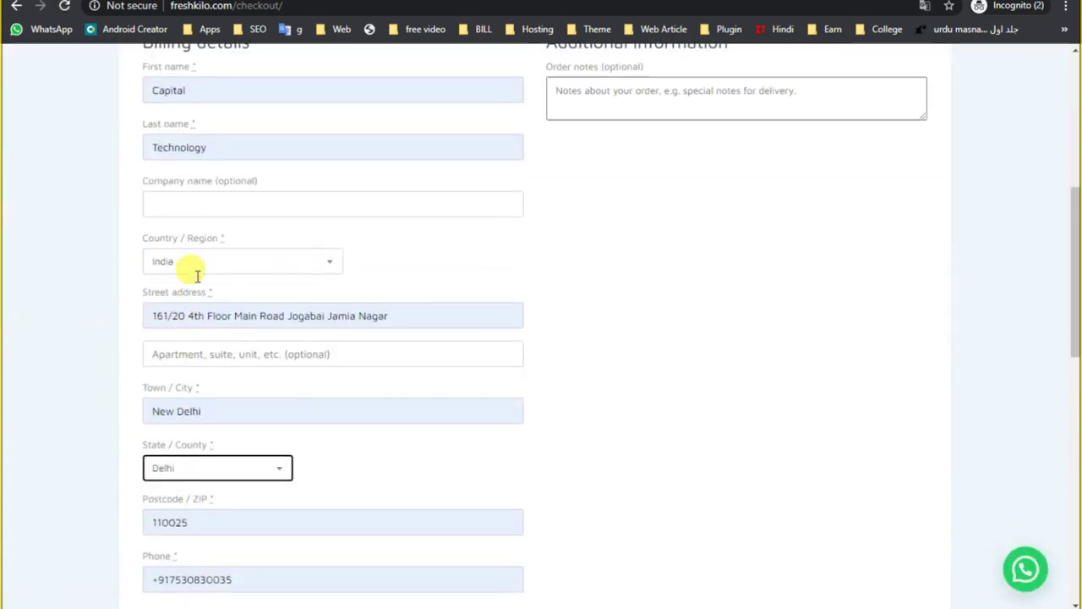
# Compare the payment options, select Cash on delivery, and try to place the order
pyautogui.scroll(-4, 279, 296)
pyautogui.scroll(-3, 307, 394)
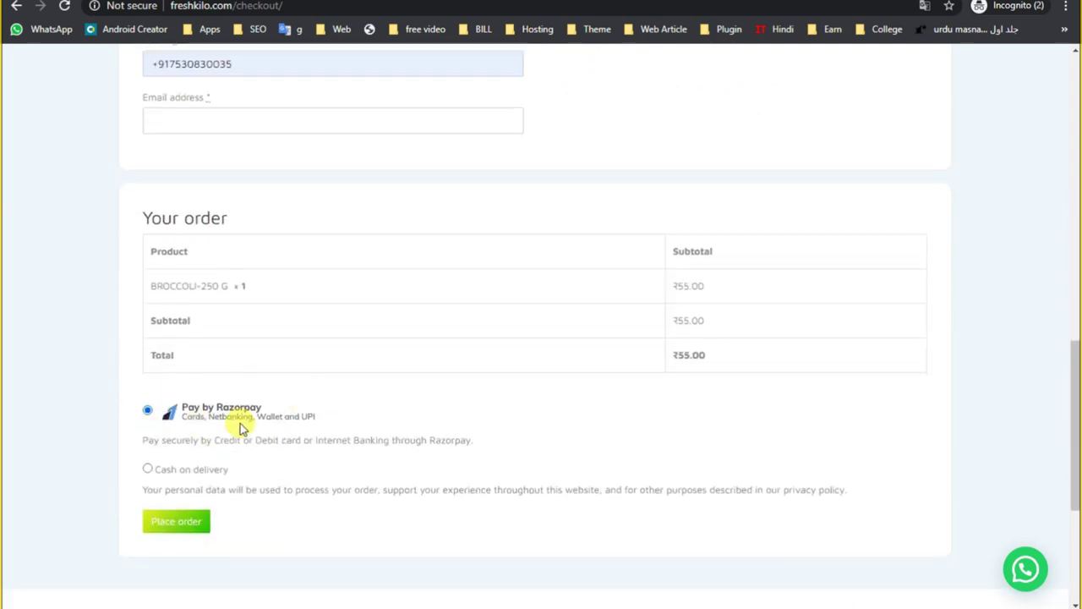
pyautogui.click(147, 468)
pyautogui.click(147, 410)
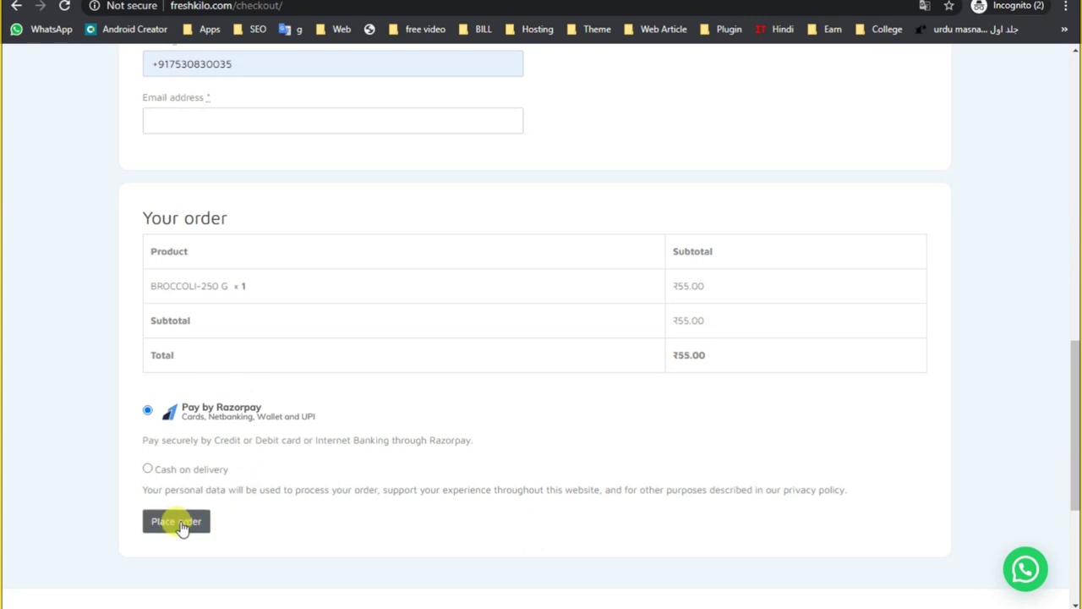
pyautogui.click(148, 470)
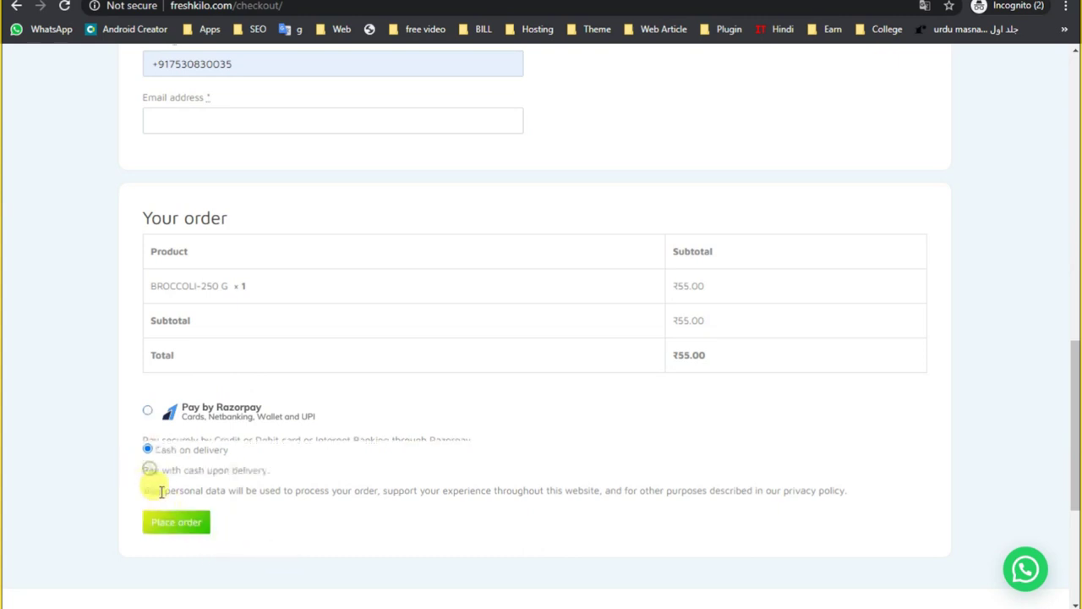
pyautogui.click(174, 522)
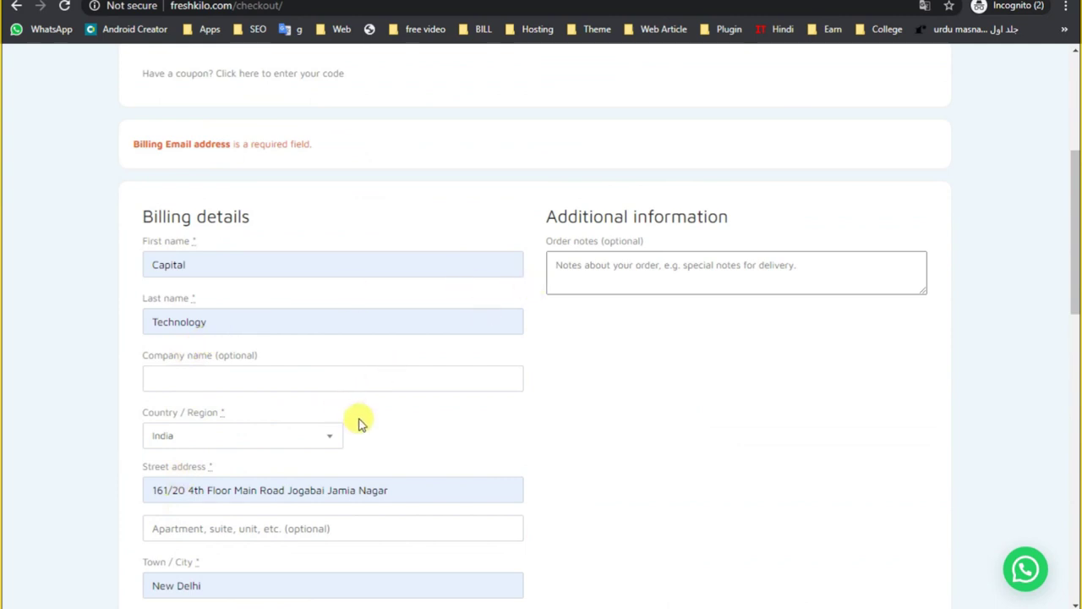
# Fill in the customer's billing email address and place the cash-on-delivery order
pyautogui.scroll(-3, 358, 422)
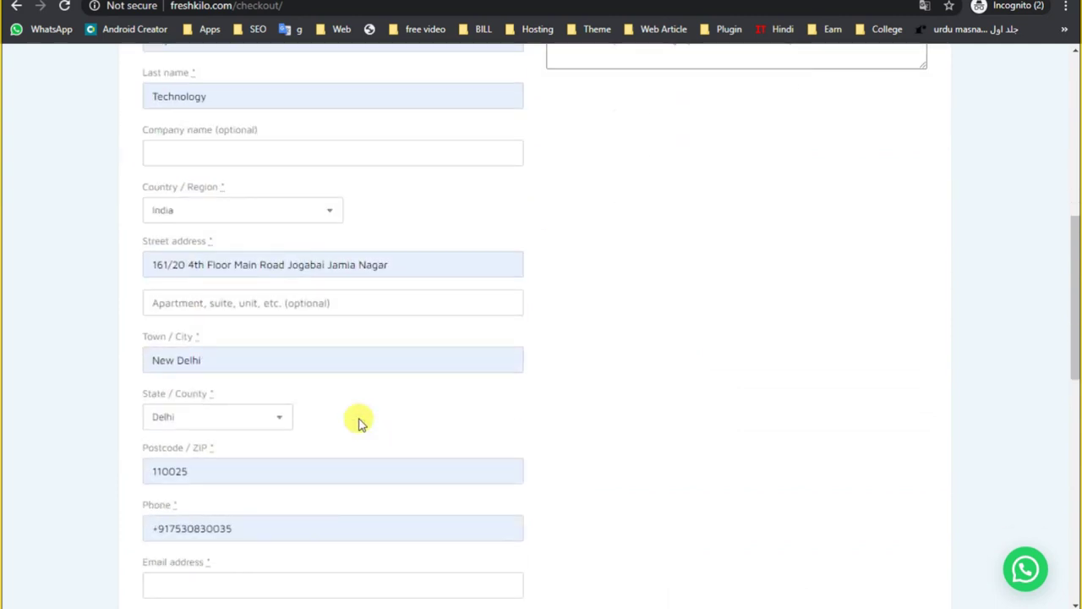
pyautogui.click(203, 583)
pyautogui.scroll(-1, 292, 490)
pyautogui.click(178, 508)
pyautogui.click(188, 544)
pyautogui.scroll(-9, 507, 469)
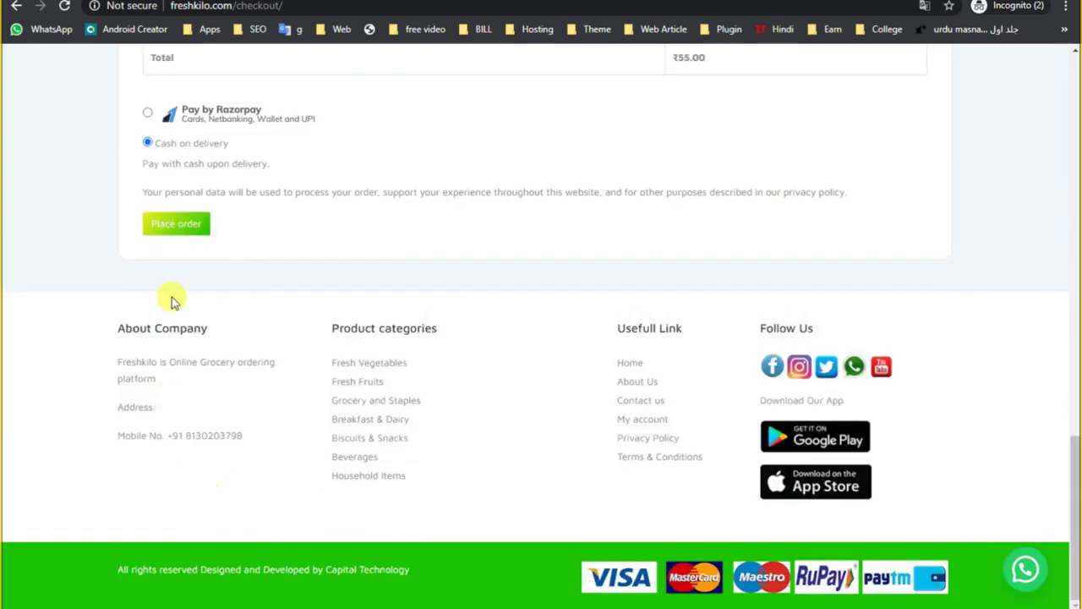
pyautogui.click(174, 229)
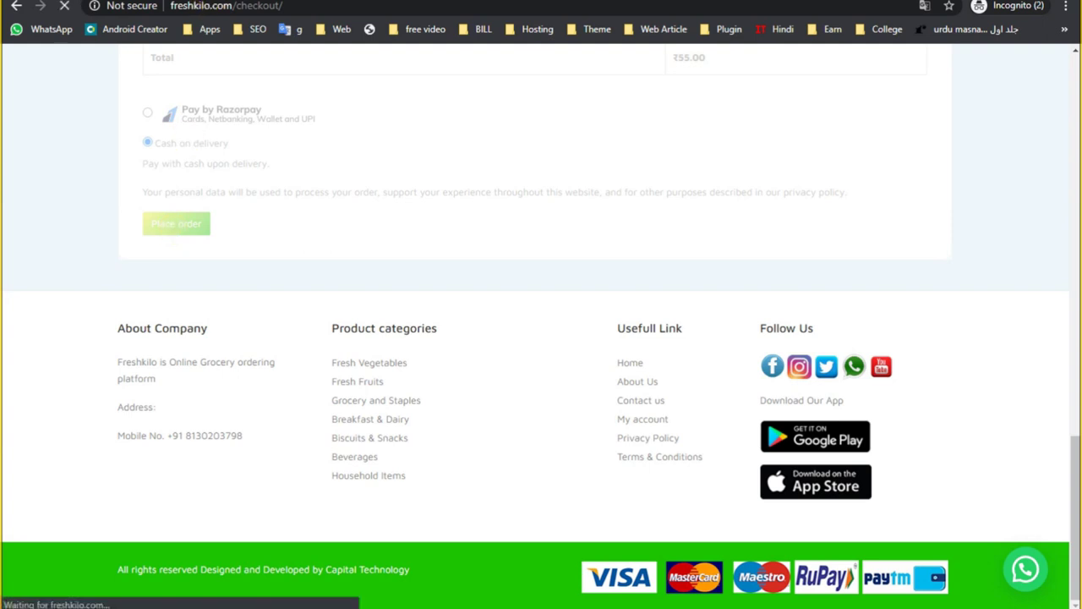
# Search Google for "rozaypay" in a new incognito page and open the Razorpay Payment Gateway site
pyautogui.click(302, 1)
pyautogui.write('ro')
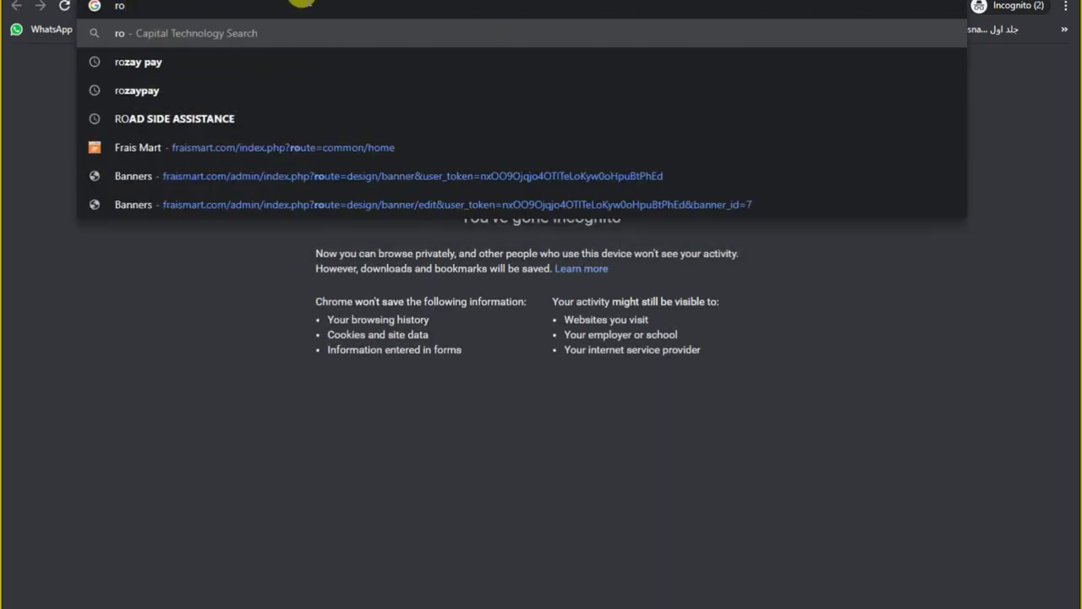
pyautogui.click(138, 90)
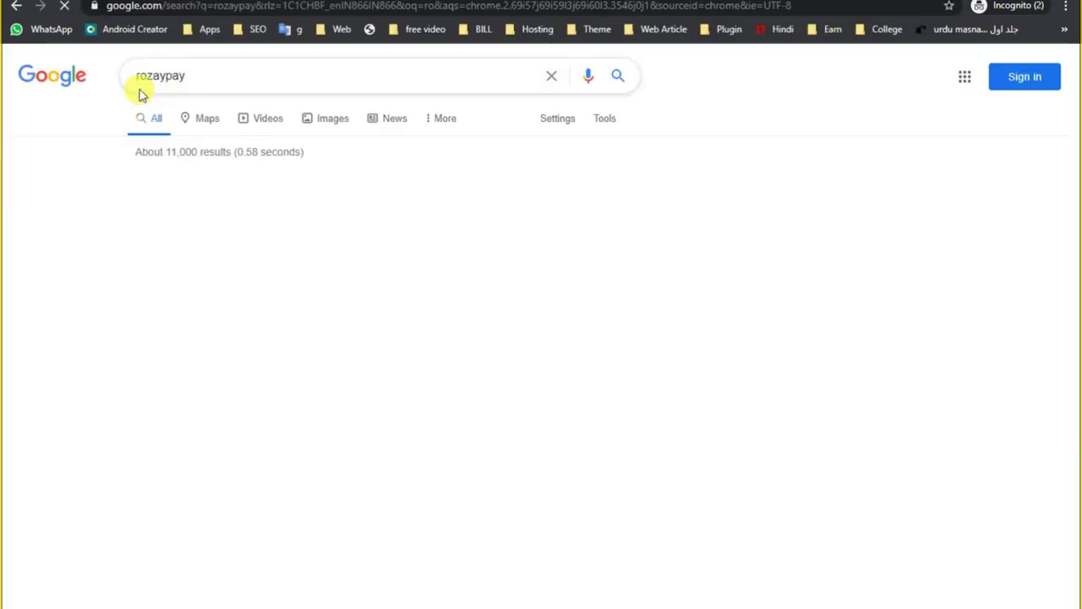
pyautogui.scroll(-6, 212, 237)
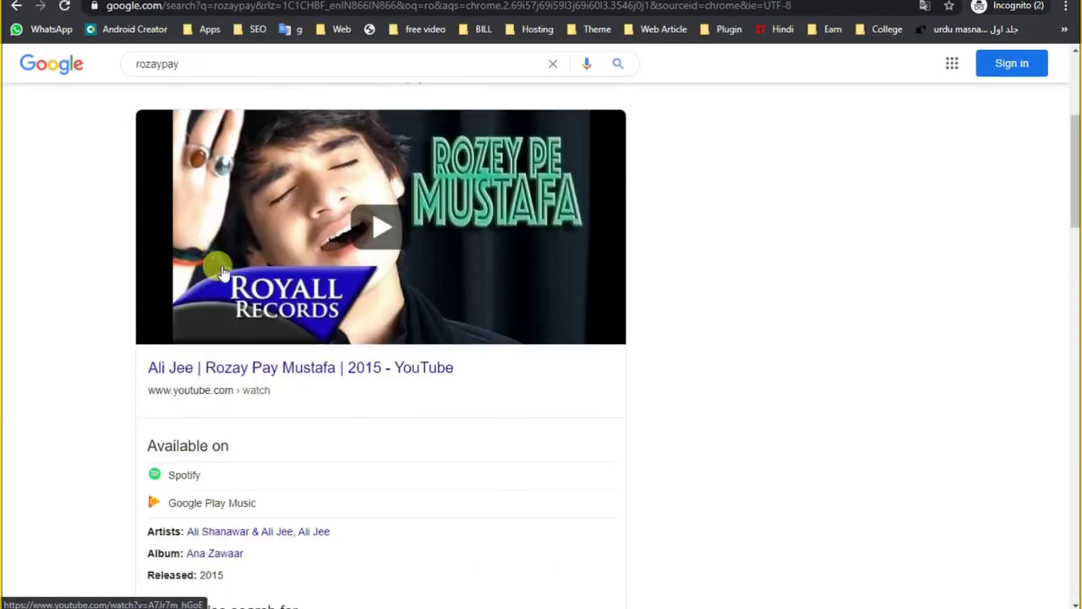
pyautogui.scroll(5, 241, 435)
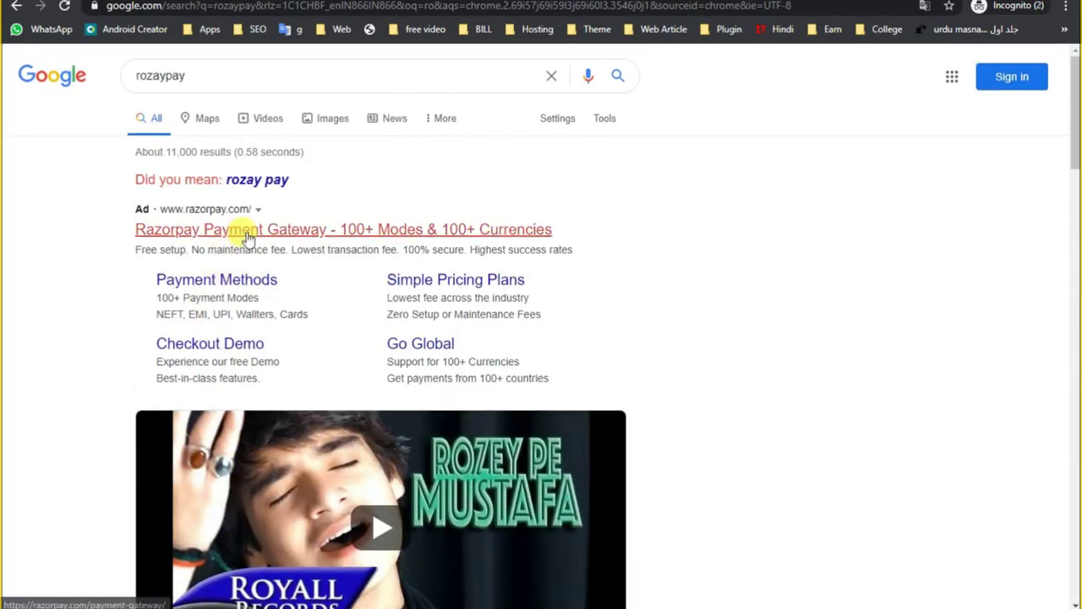
pyautogui.click(244, 231)
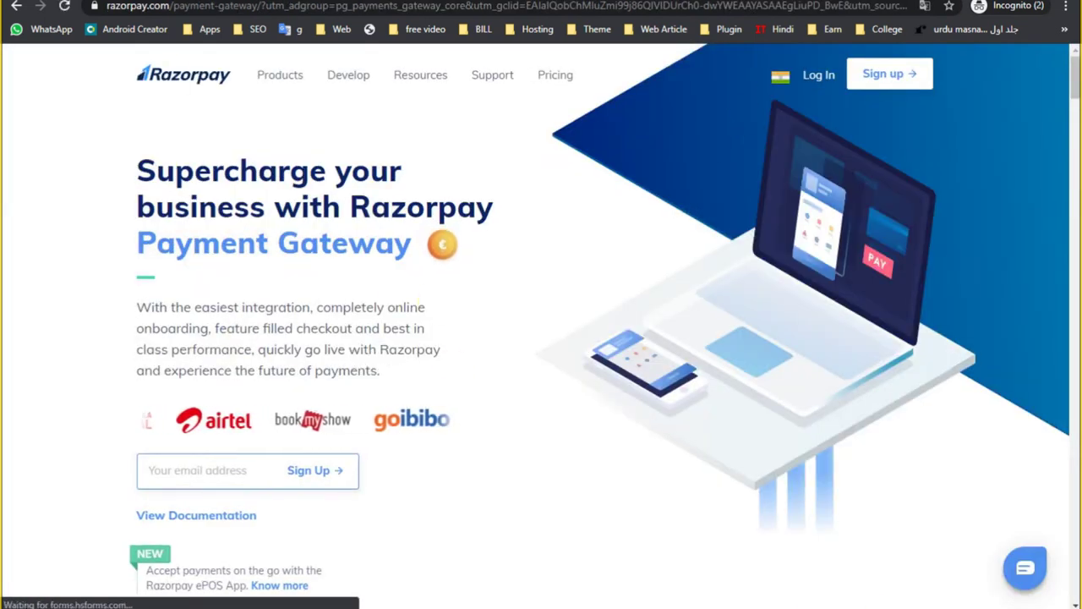
# Return to the store's WordPress admin in the main browser window and open the installed plugins list
pyautogui.click(689, 531)
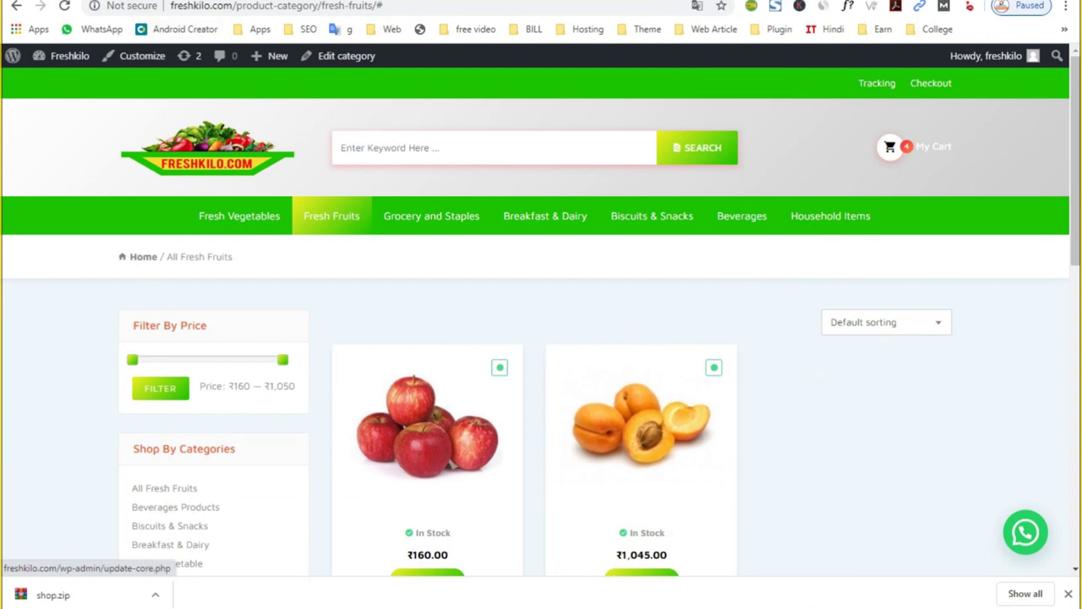
pyautogui.click(85, 0)
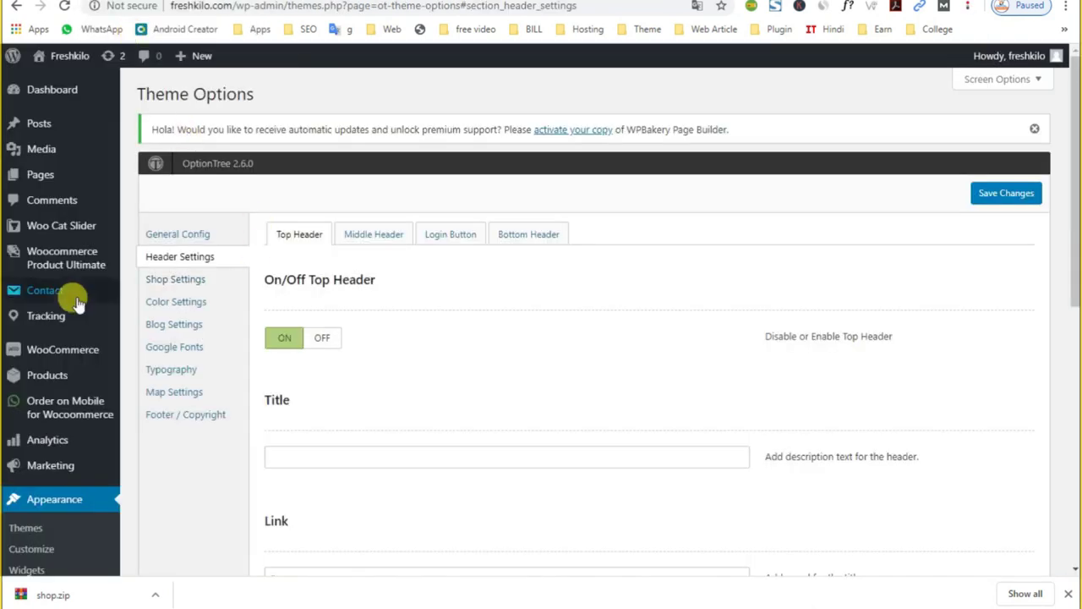
pyautogui.click(68, 355)
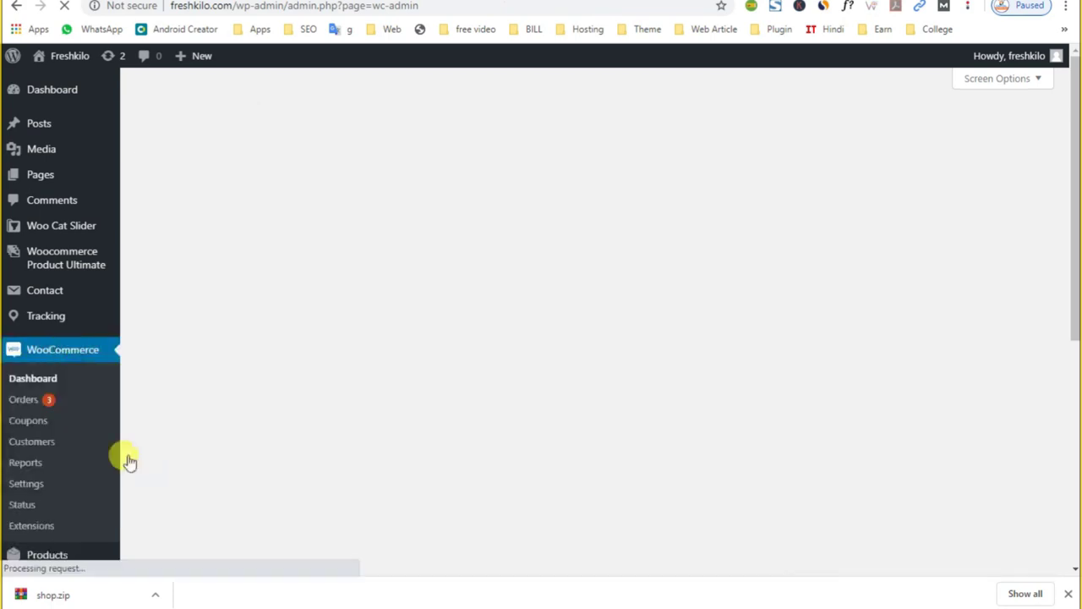
pyautogui.scroll(-2, 109, 507)
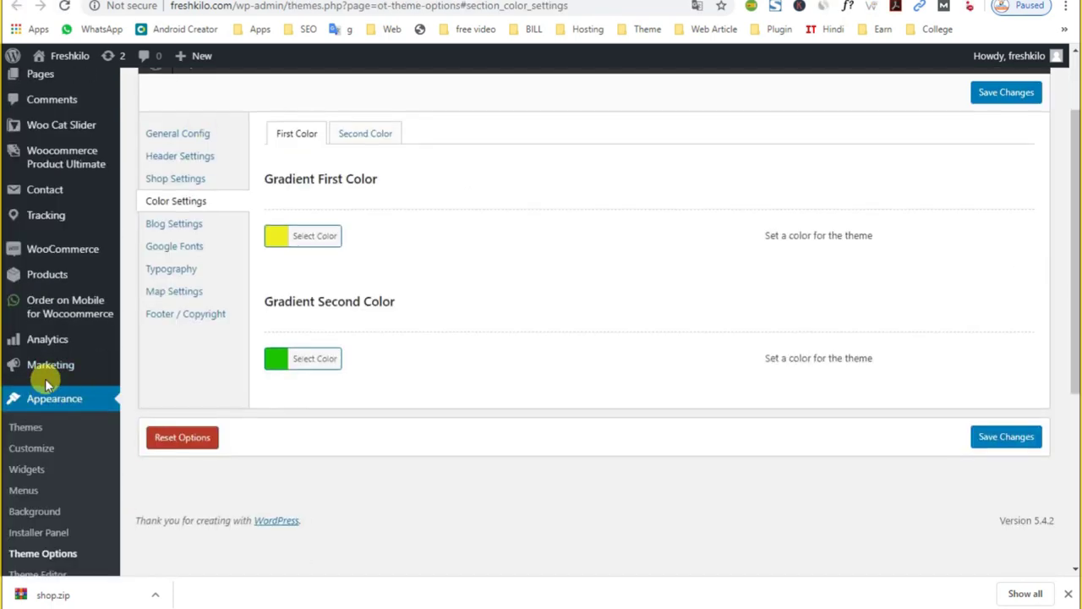
pyautogui.scroll(-3, 45, 378)
pyautogui.moveTo(44, 503)
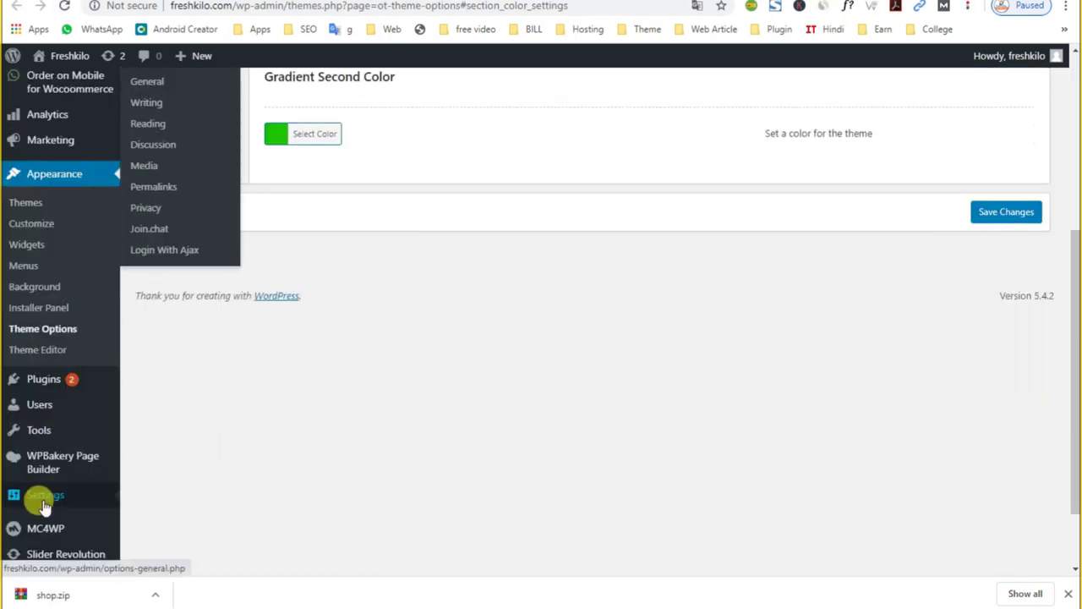
pyautogui.click(44, 379)
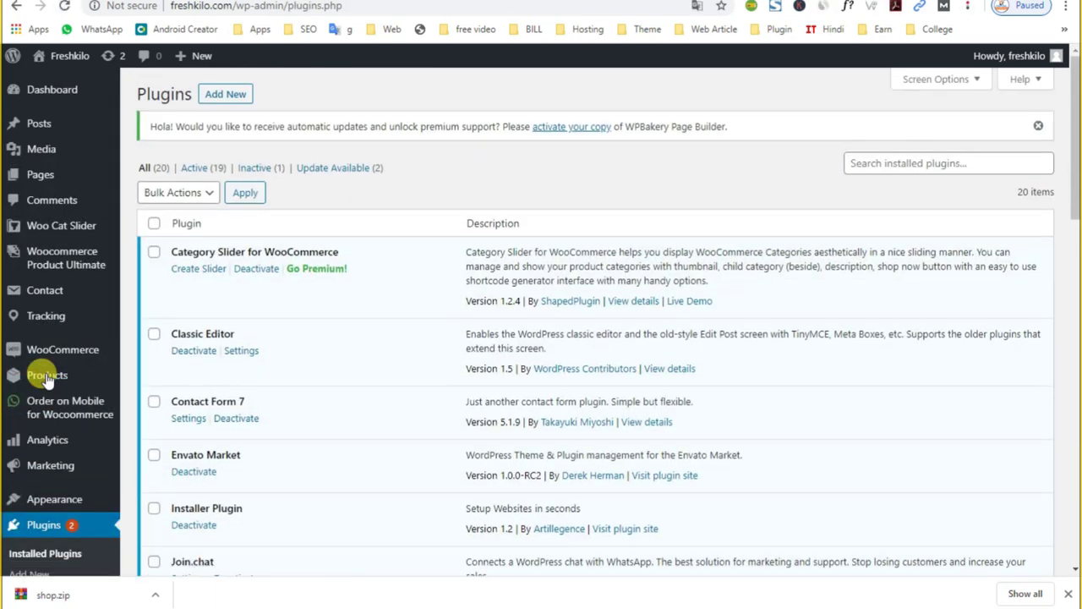
# Look through the installed plugins for the Razorpay for WooCommerce plugin and highlight its name
pyautogui.scroll(-5, 495, 258)
pyautogui.scroll(5, 398, 259)
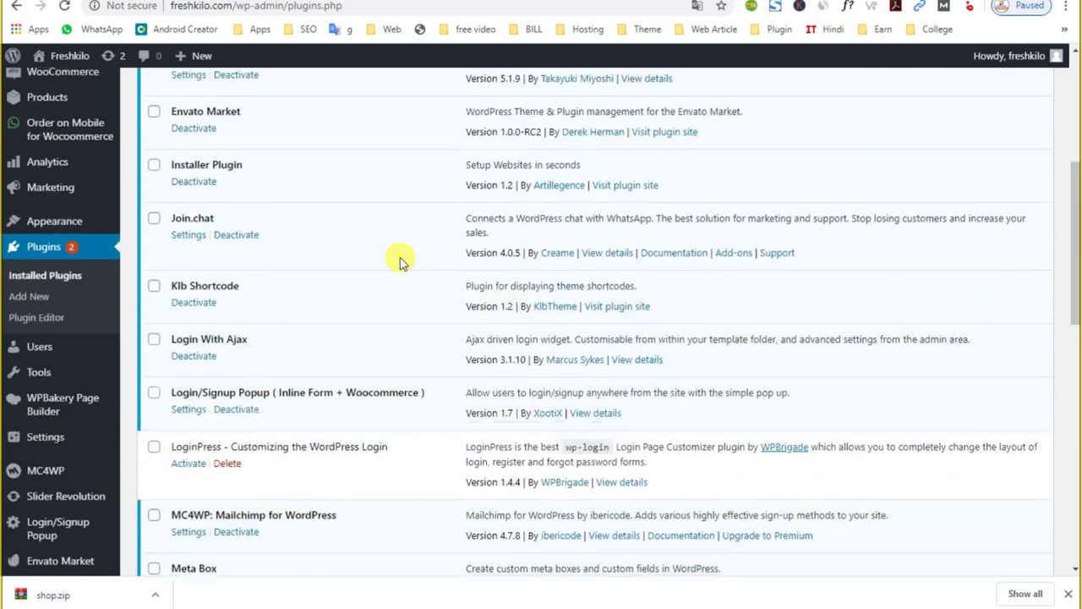
pyautogui.scroll(1, 406, 260)
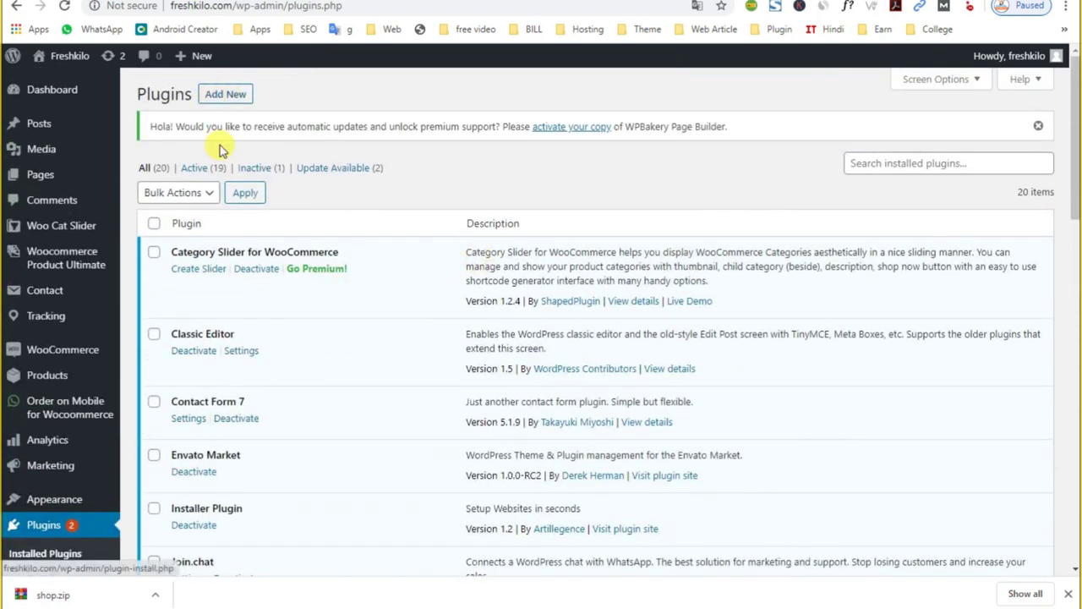
pyautogui.scroll(-4, 353, 415)
pyautogui.scroll(-9, 355, 420)
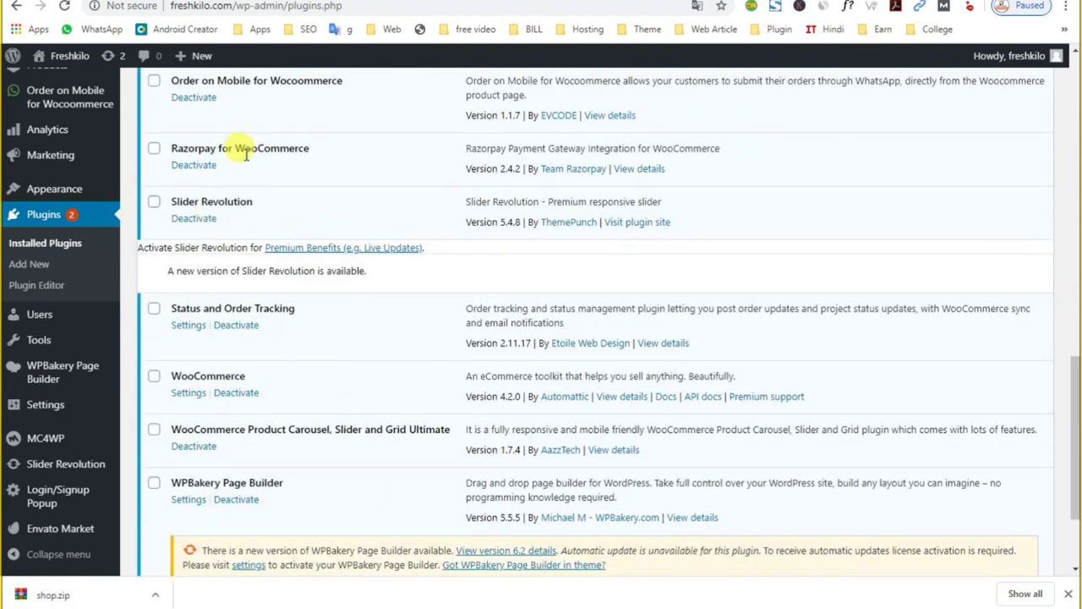
pyautogui.tripleClick(245, 151)
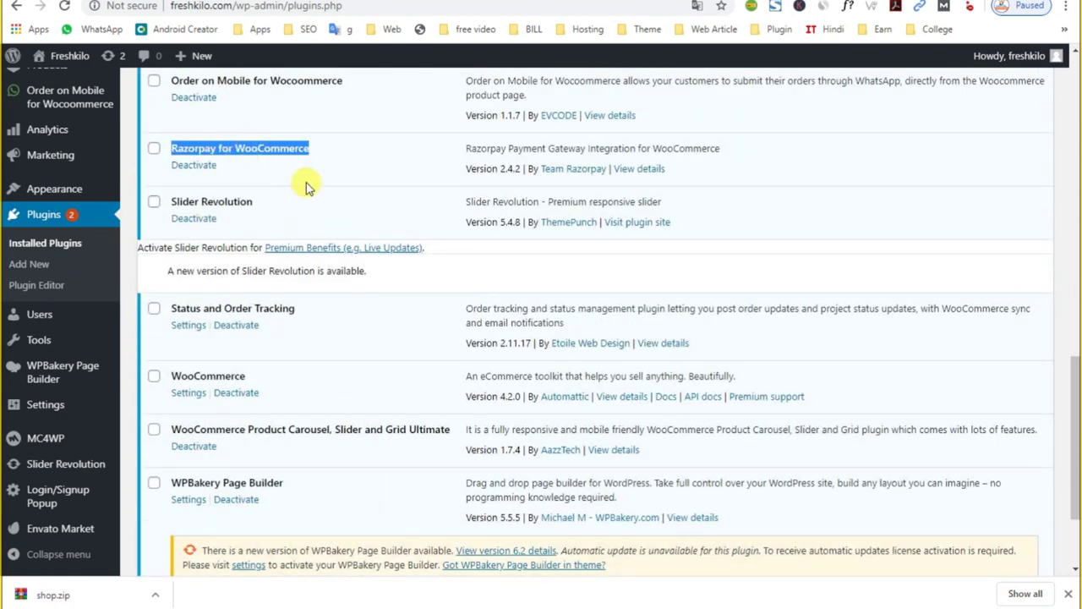
pyautogui.scroll(1, 307, 184)
pyautogui.scroll(3, 355, 242)
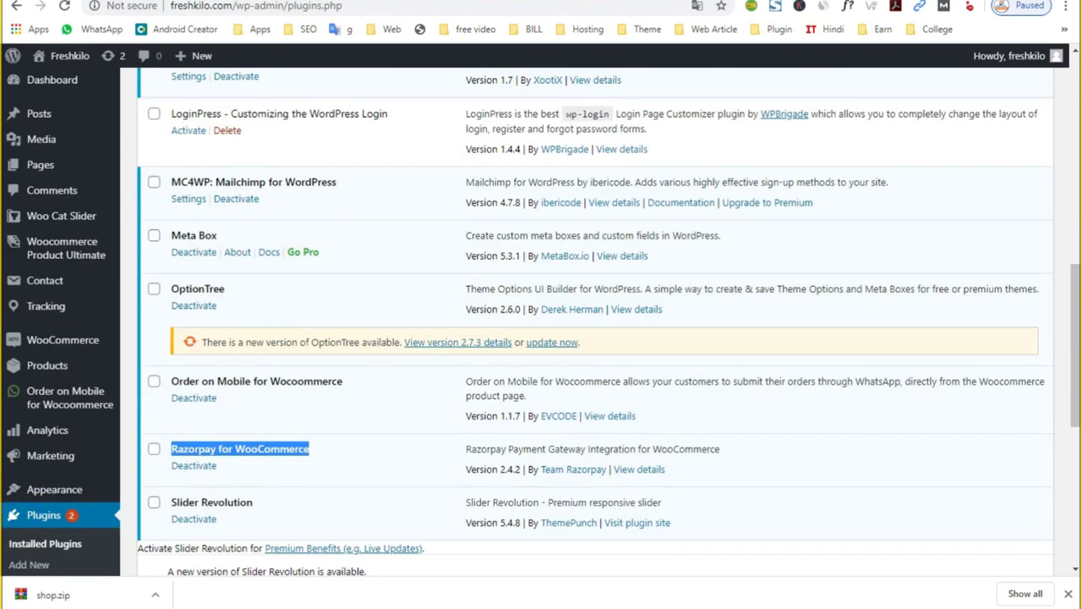
# Open the WooCommerce payment settings and review the Razorpay and Cash on delivery methods
pyautogui.moveTo(58, 346)
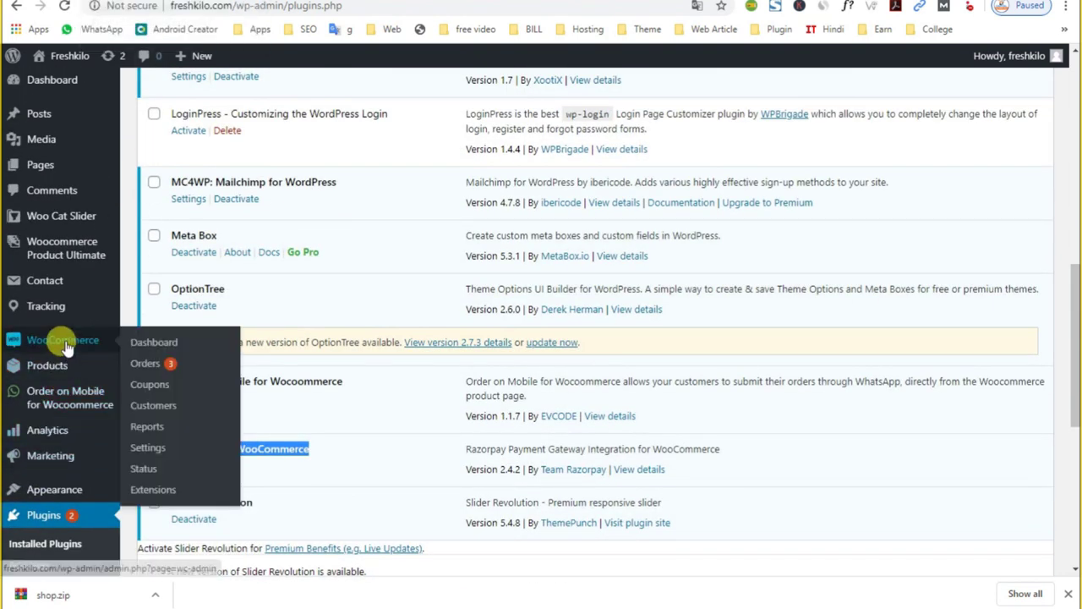
pyautogui.click(152, 448)
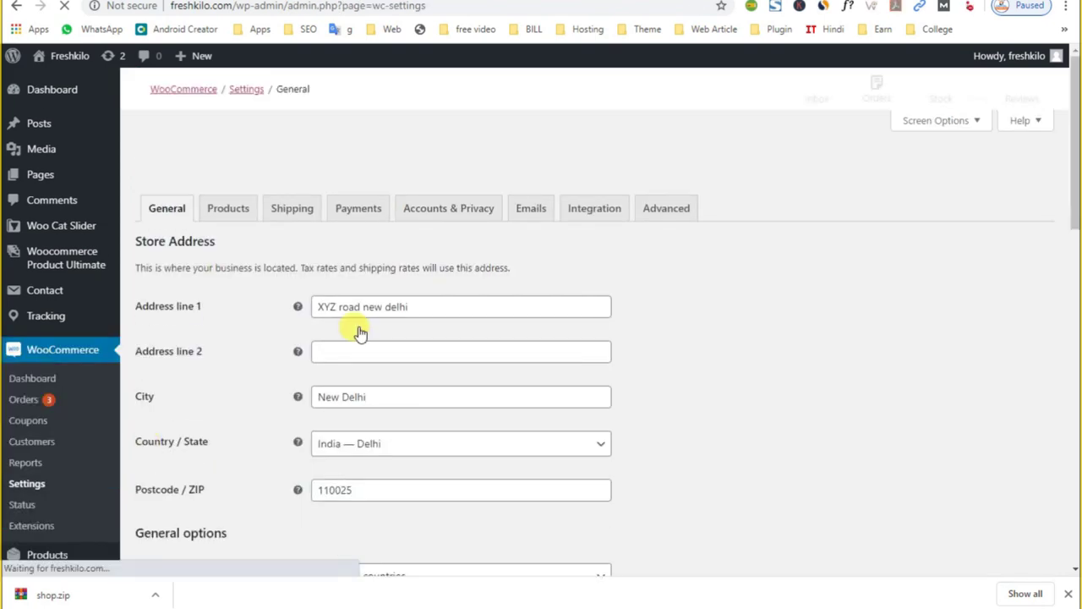
pyautogui.click(347, 212)
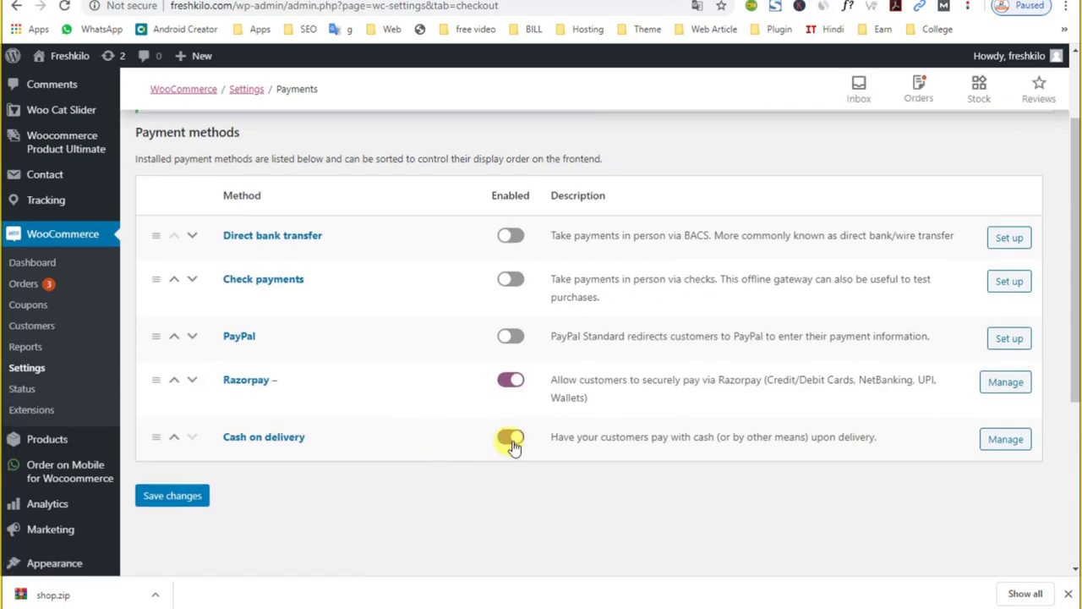
pyautogui.click(510, 382)
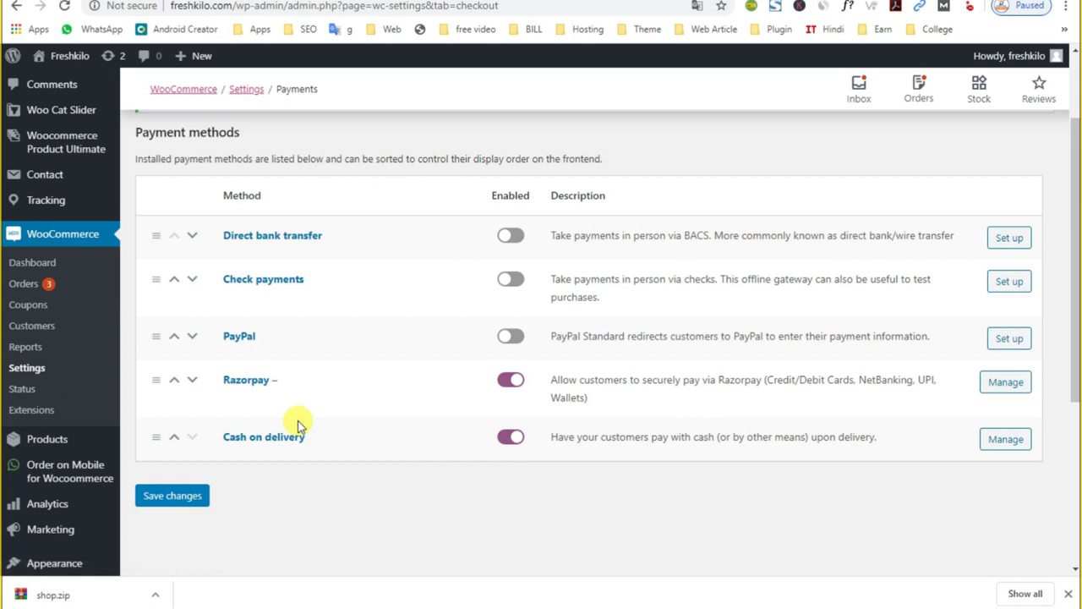
pyautogui.scroll(2, 109, 350)
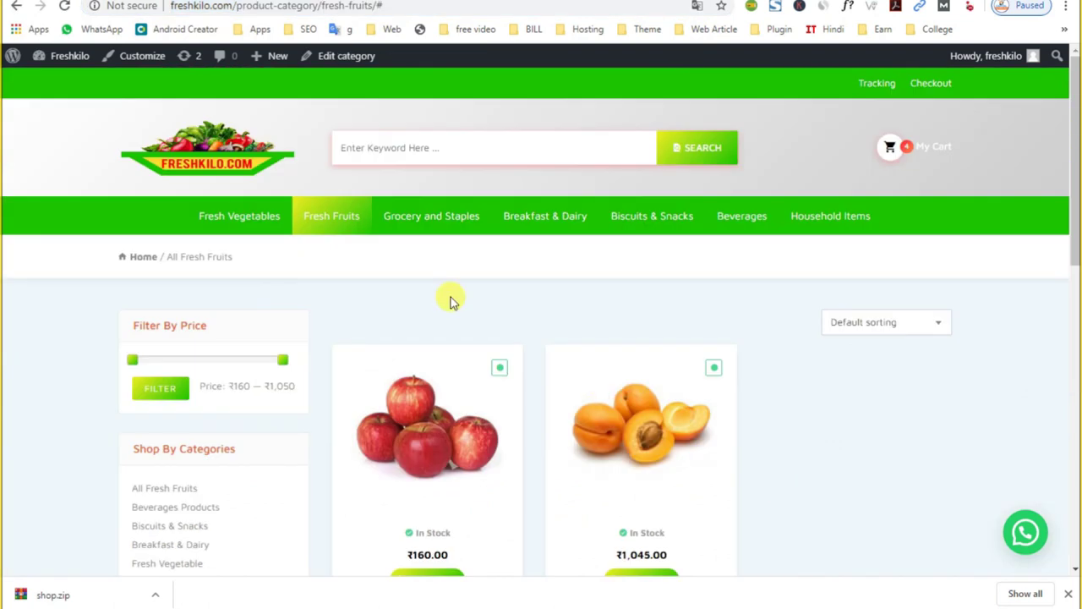
# Open the Freshkilo store's home page and review its banners, categories, product sections and footer
pyautogui.click(195, 150)
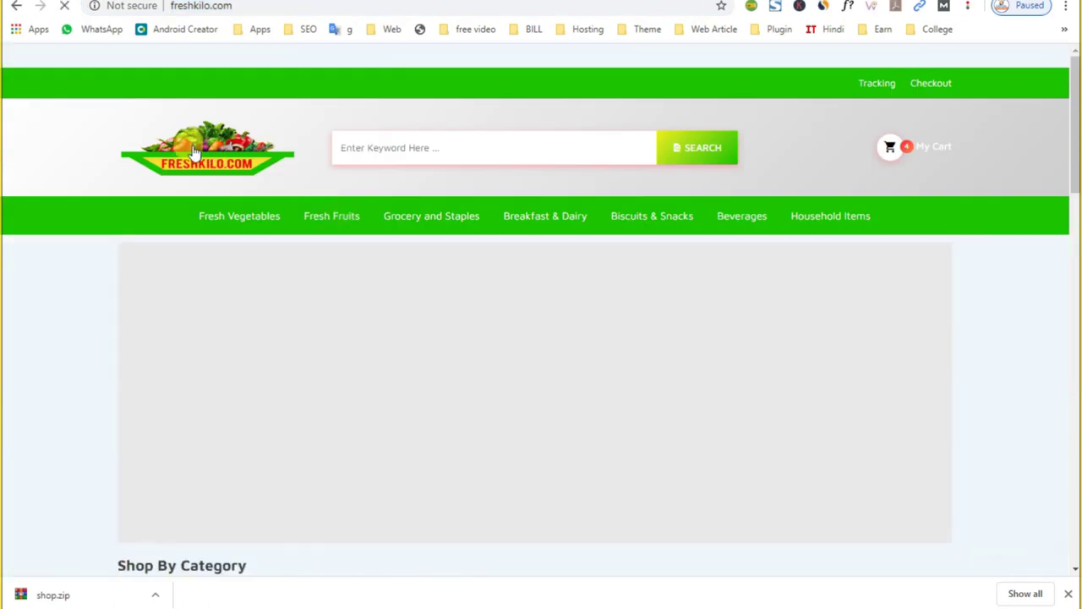
pyautogui.scroll(-6, 256, 290)
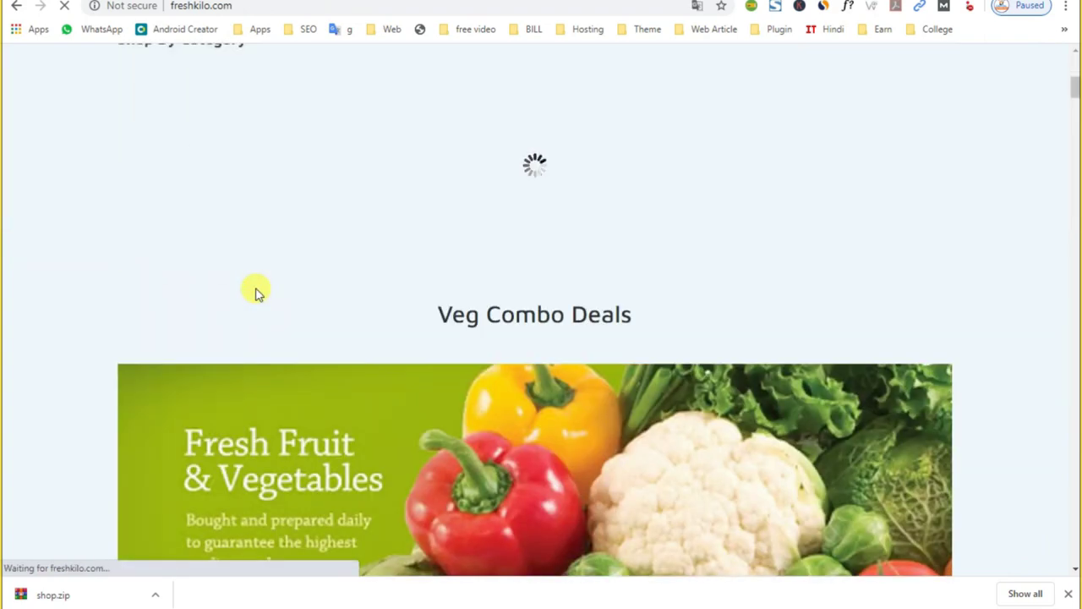
pyautogui.scroll(-13, 258, 292)
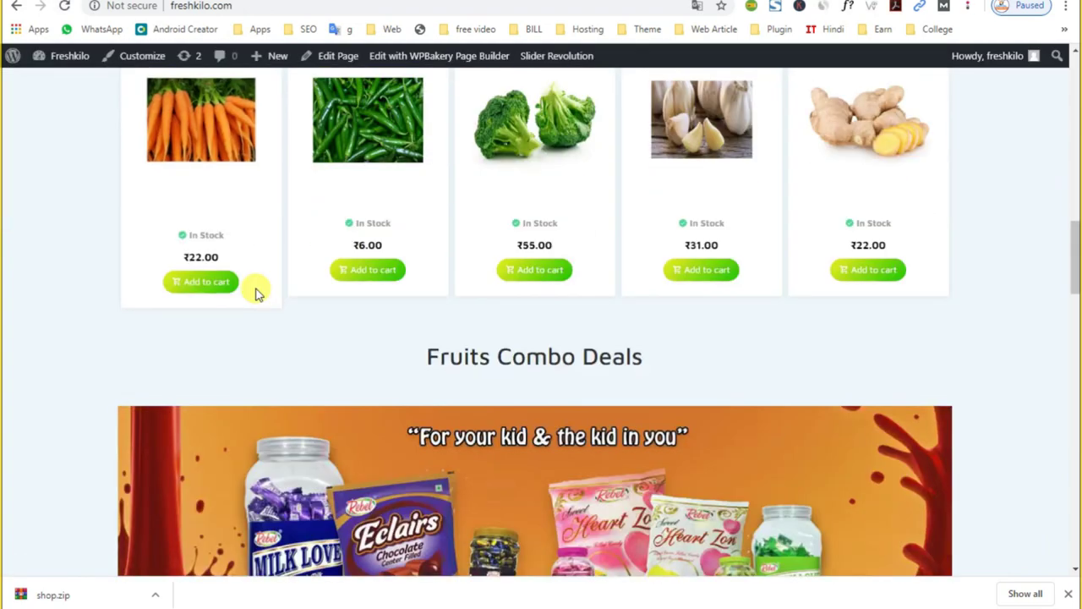
pyautogui.scroll(-15, 239, 353)
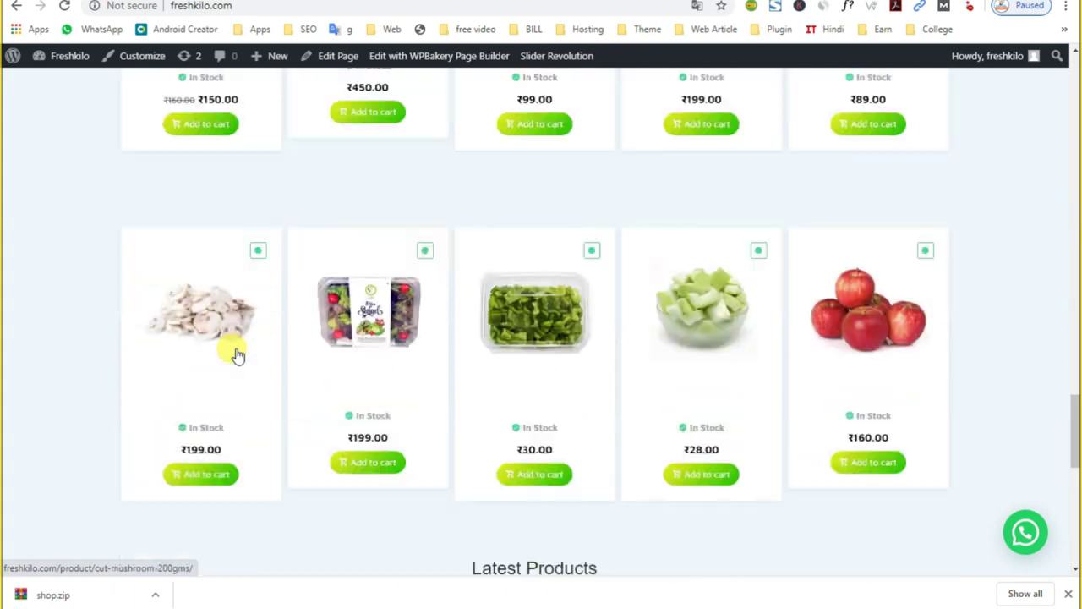
pyautogui.scroll(-4, 235, 358)
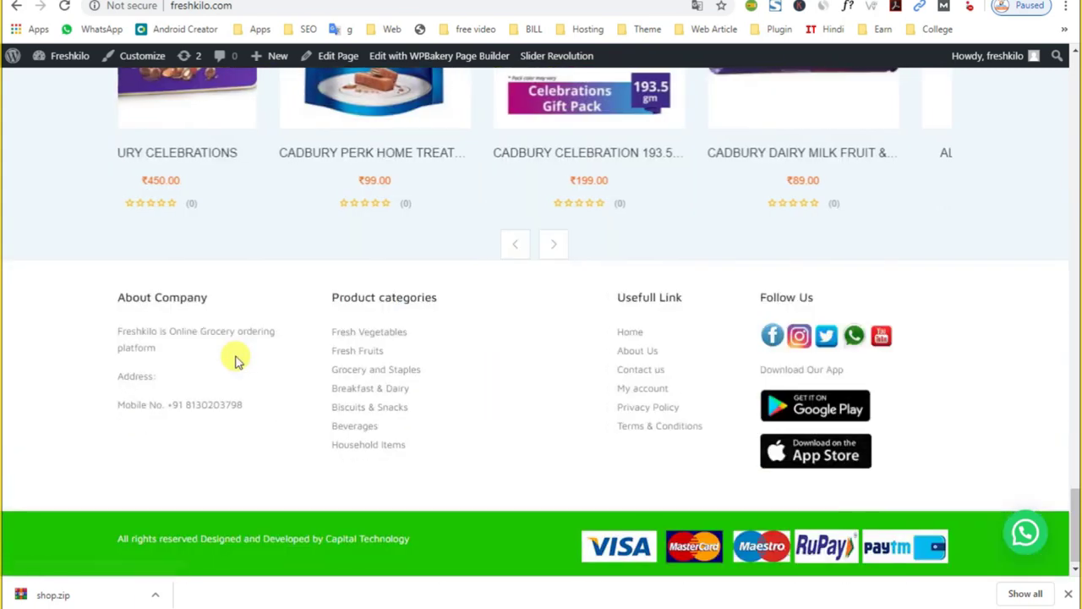
pyautogui.scroll(2, 235, 358)
pyautogui.scroll(2, 514, 492)
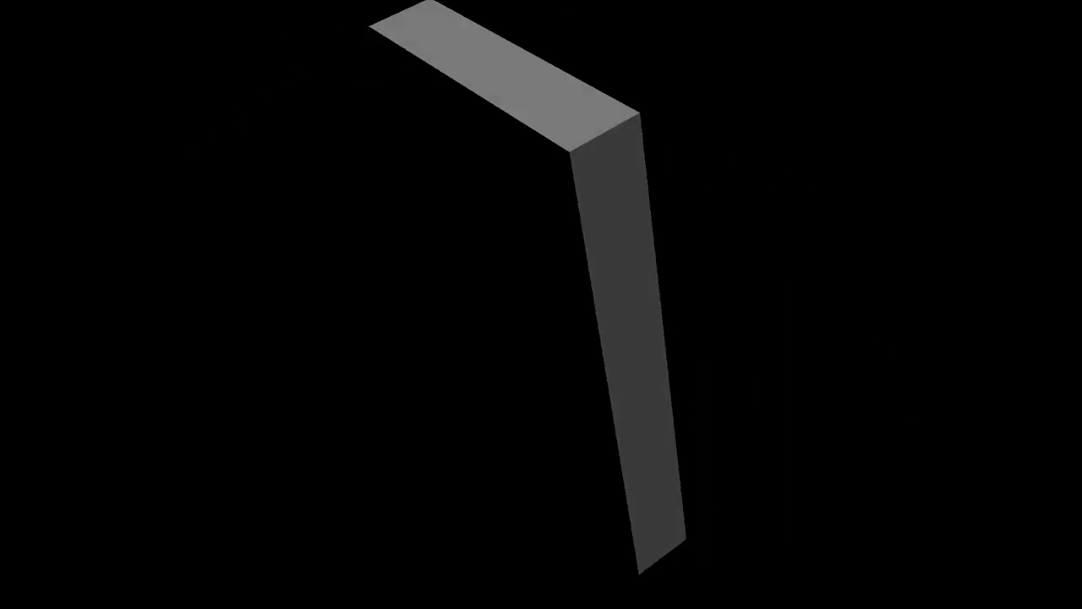
pyautogui.scroll(8, 985, 202)
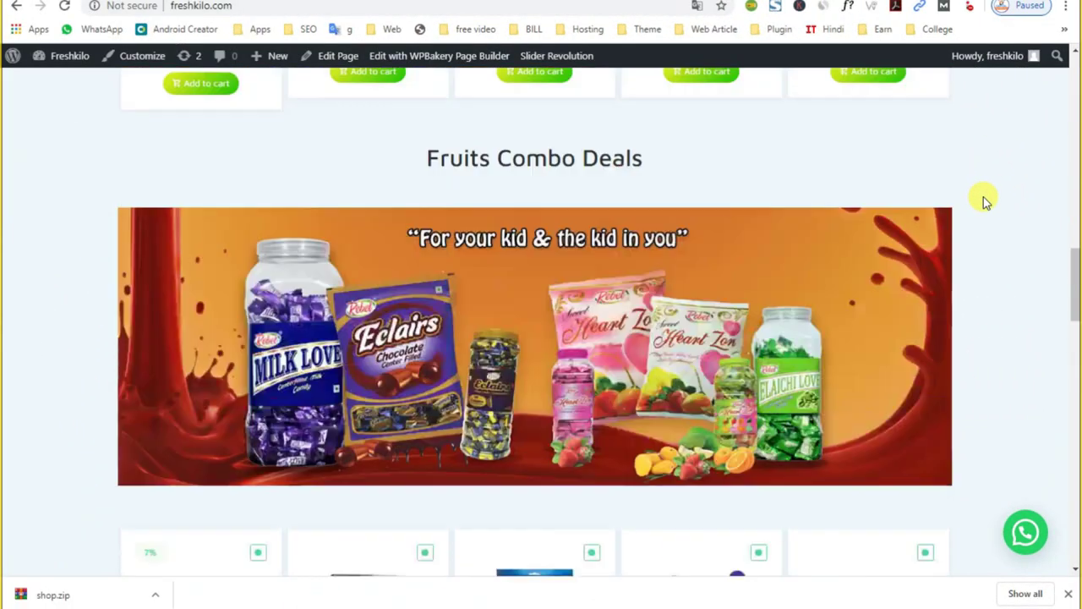
pyautogui.scroll(6, 985, 201)
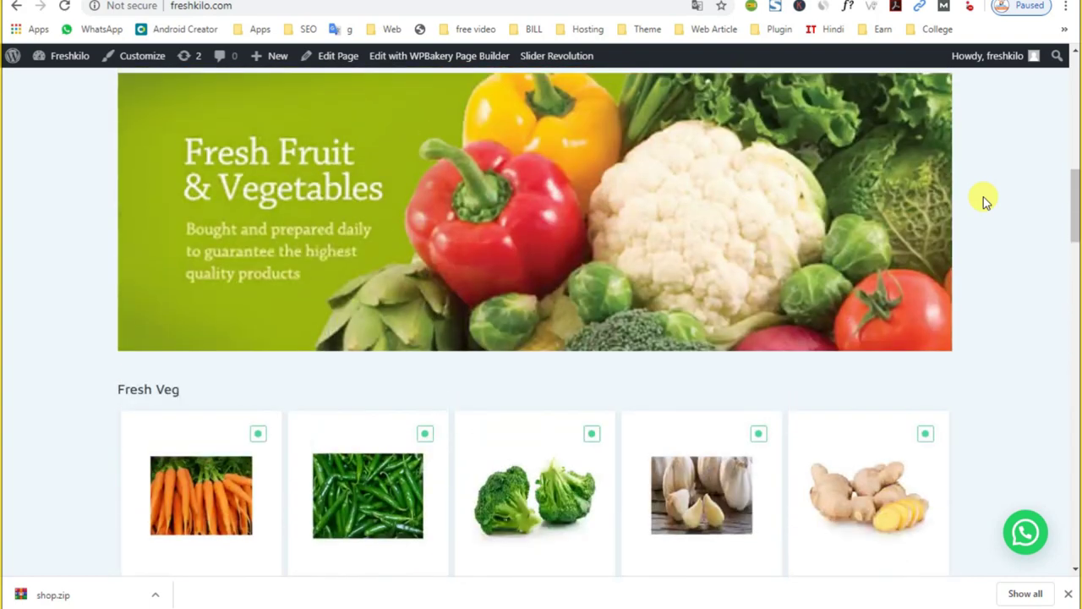
pyautogui.scroll(3, 984, 200)
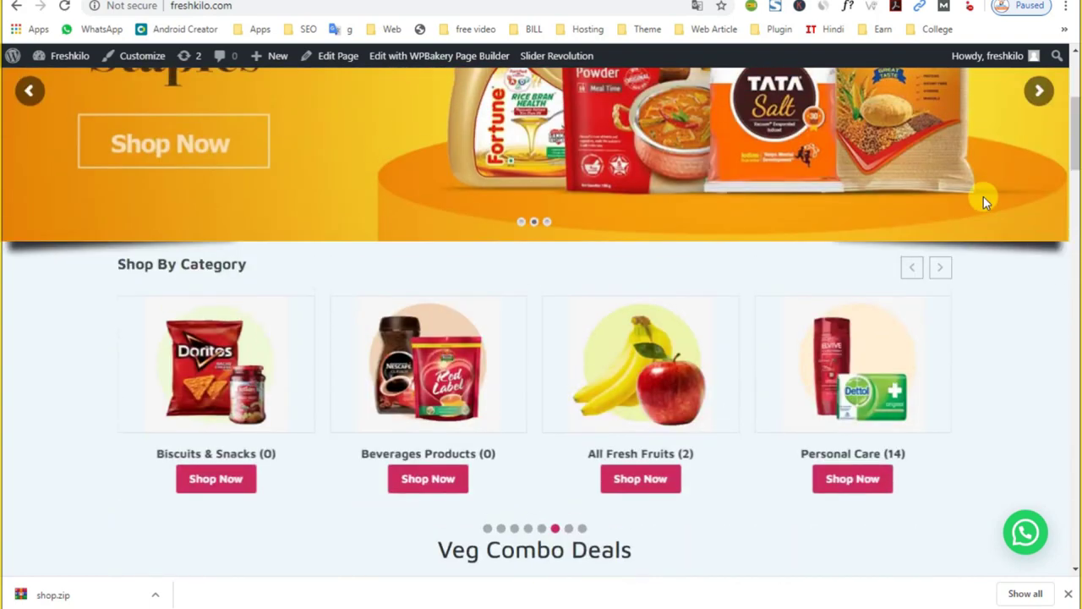
pyautogui.scroll(3, 983, 200)
pyautogui.scroll(1, 983, 202)
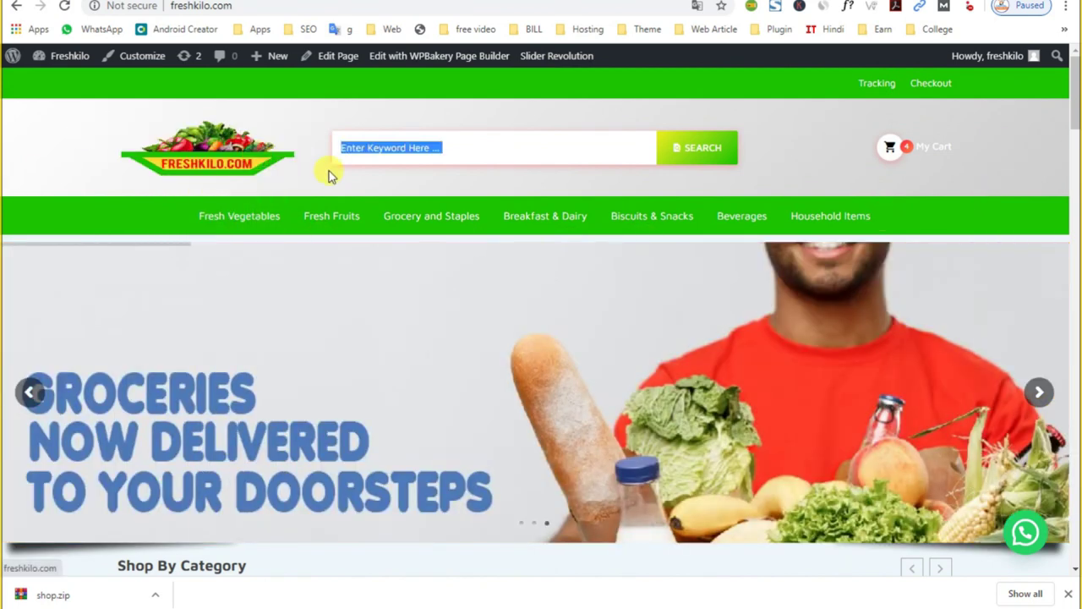
# Look through the live preview of the Groci grocery theme on Envato Market
pyautogui.scroll(-8, 109, 483)
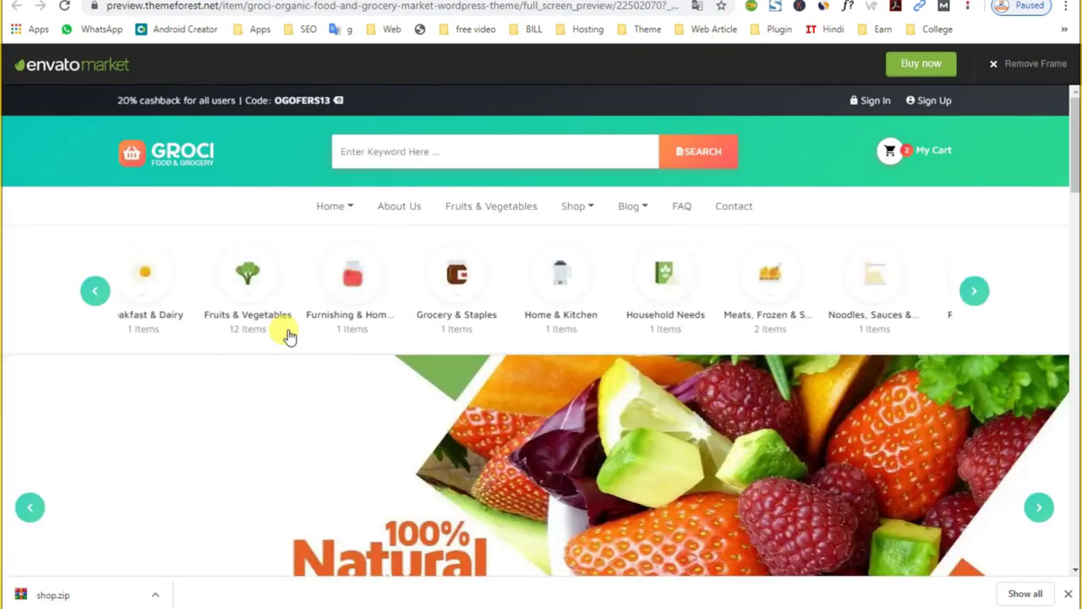
pyautogui.scroll(-10, 285, 338)
pyautogui.scroll(-5, 285, 347)
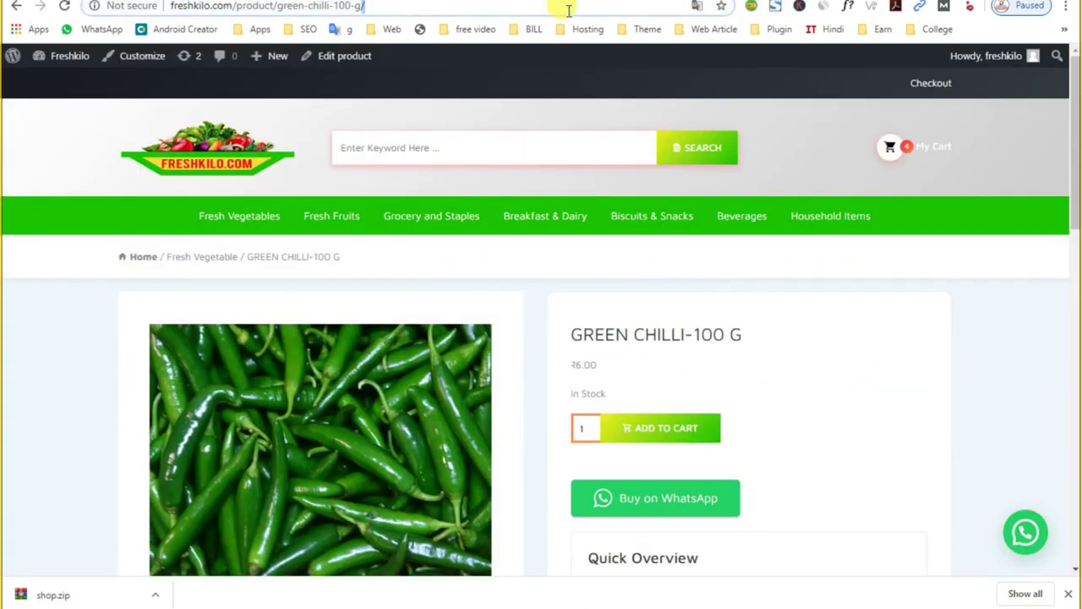
# Go to youtube.com, open the Grocery Store channel's videos and look through the uploads for the 15-minute grocery website tutorial
pyautogui.click(568, 10)
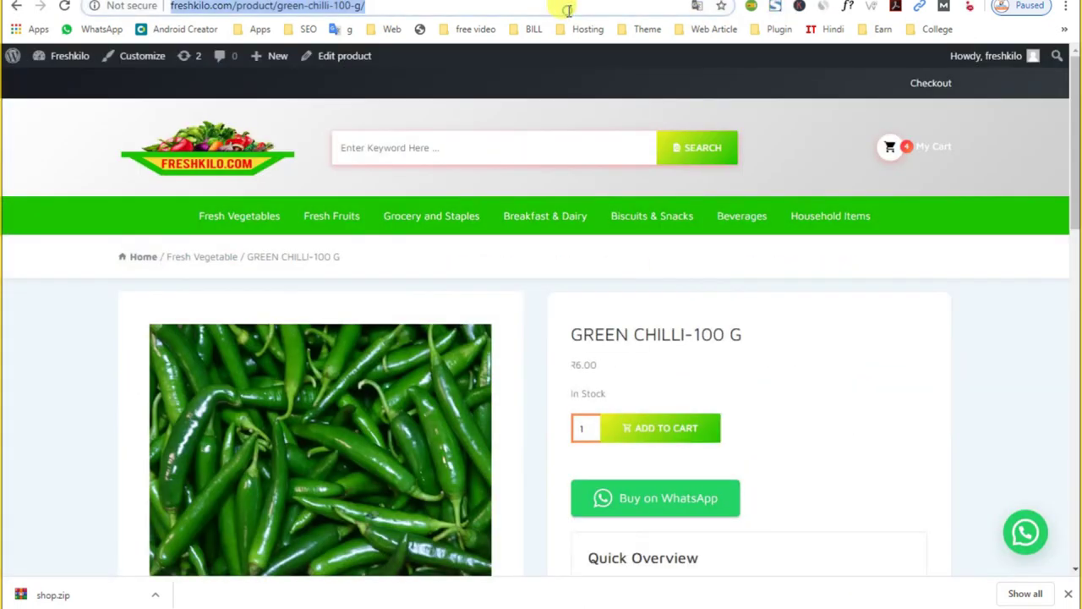
pyautogui.write('youtube.com')
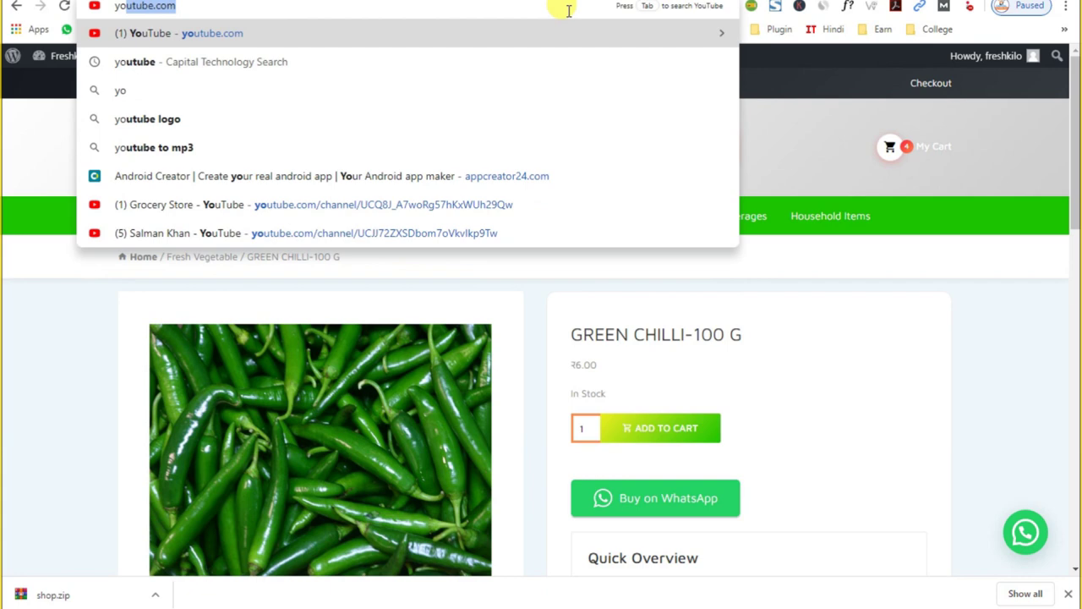
pyautogui.press('Return')
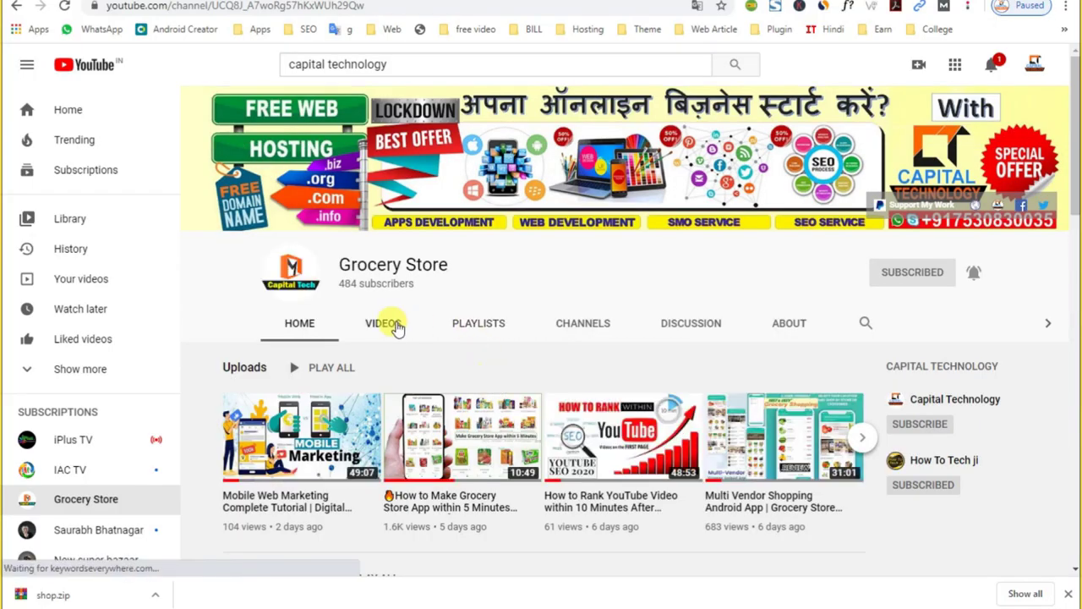
pyautogui.click(390, 324)
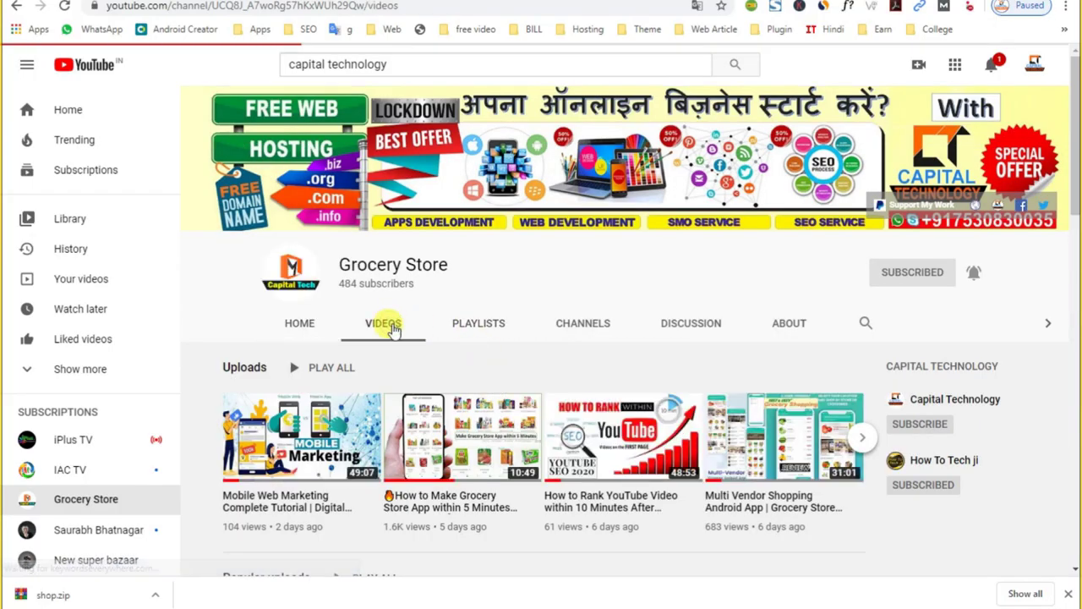
pyautogui.scroll(-3, 391, 331)
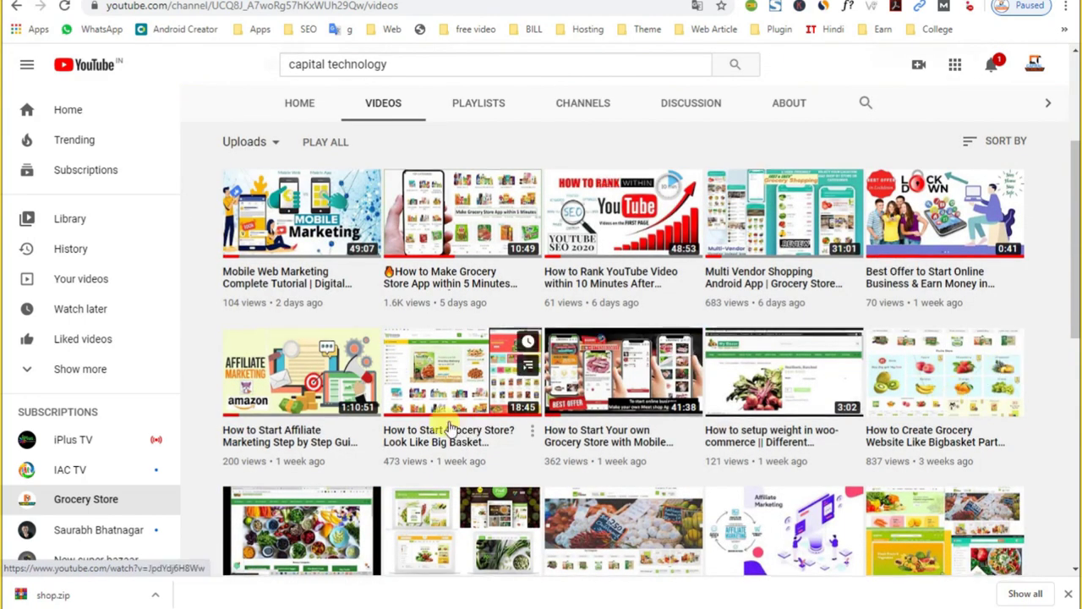
pyautogui.scroll(-2, 422, 431)
pyautogui.scroll(-2, 521, 418)
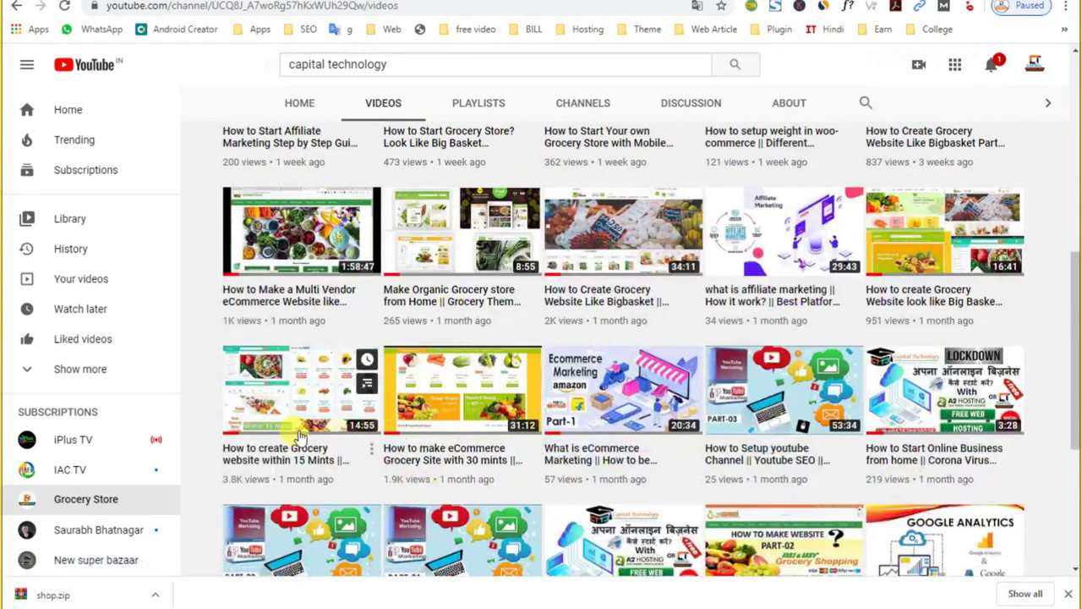
# Open the video "How to create Grocery website within 15 Mints", pause it and highlight that part of its title
pyautogui.click(298, 403)
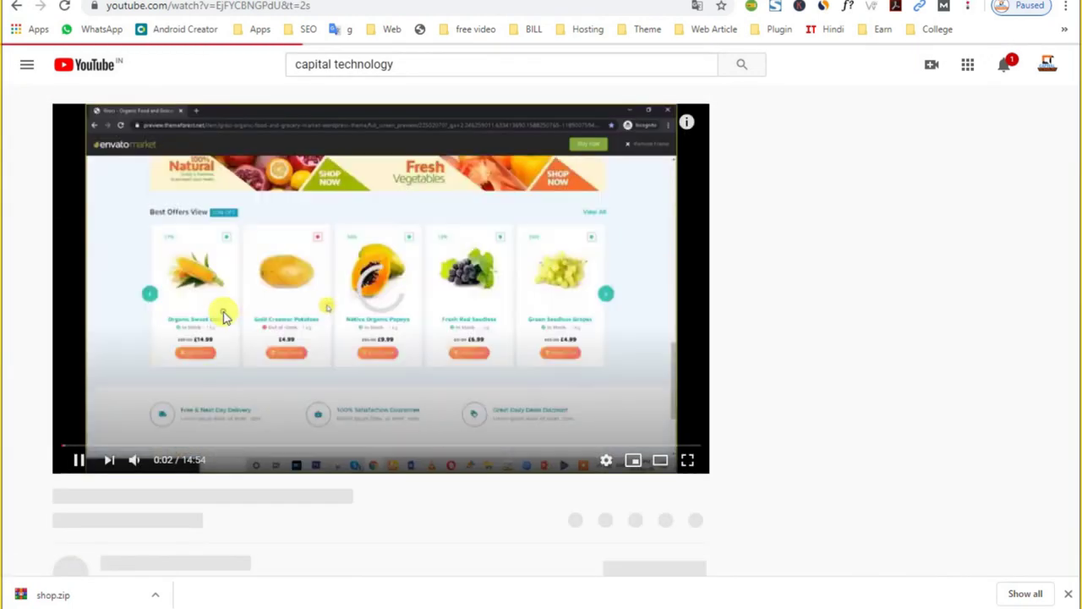
pyautogui.click(271, 367)
pyautogui.scroll(-2, 157, 338)
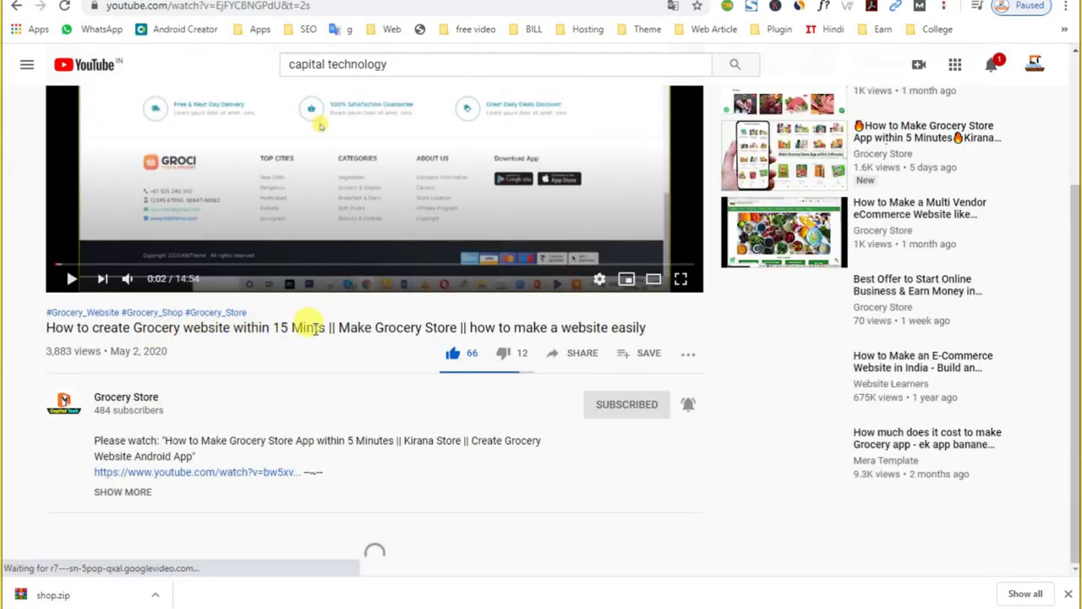
pyautogui.moveTo(326, 328); pyautogui.dragTo(63, 328)
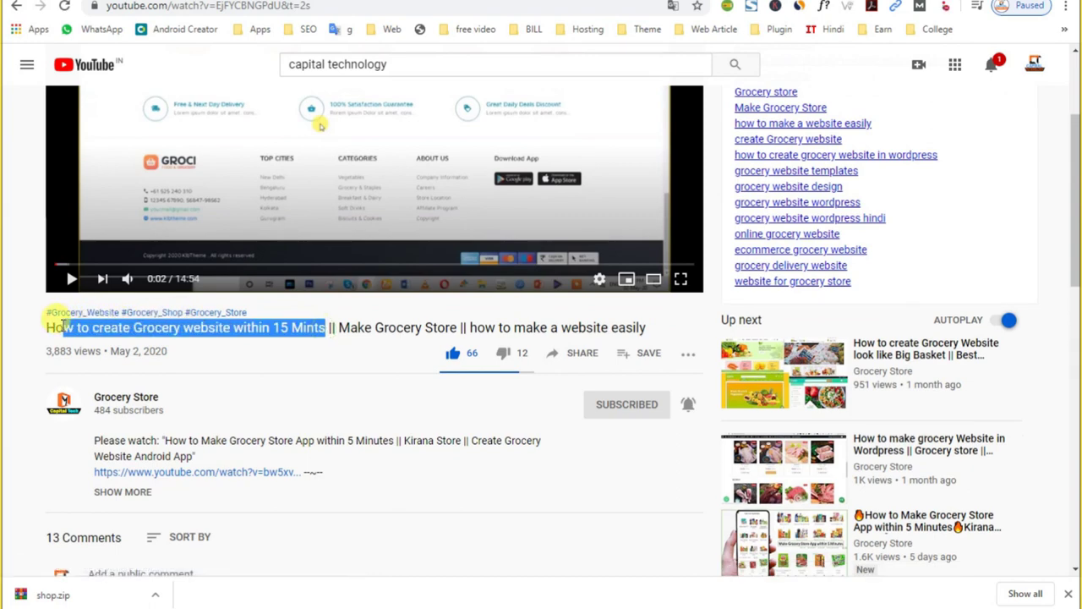